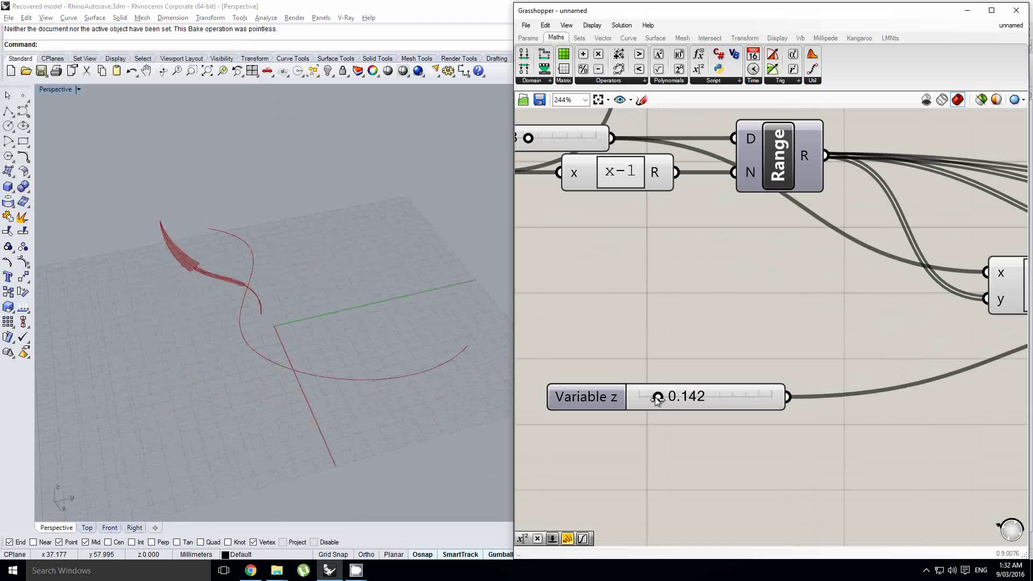
# Step: Raise the Variable z slider to 1.000 and inspect the resulting shape along the curve in the Perspective viewport
pyautogui.scroll(2, 643, 398)
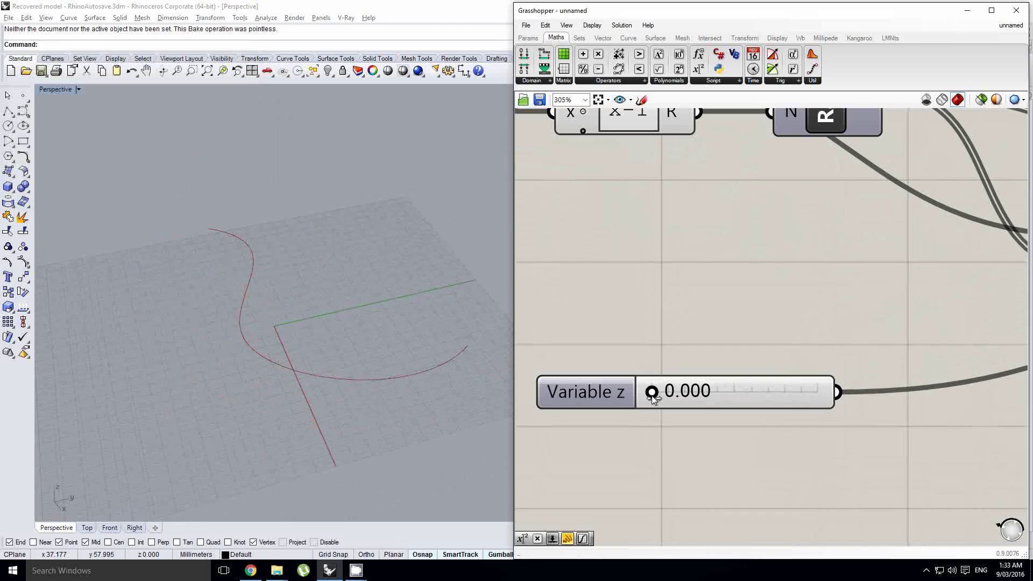
pyautogui.moveTo(652, 396); pyautogui.dragTo(837, 431)
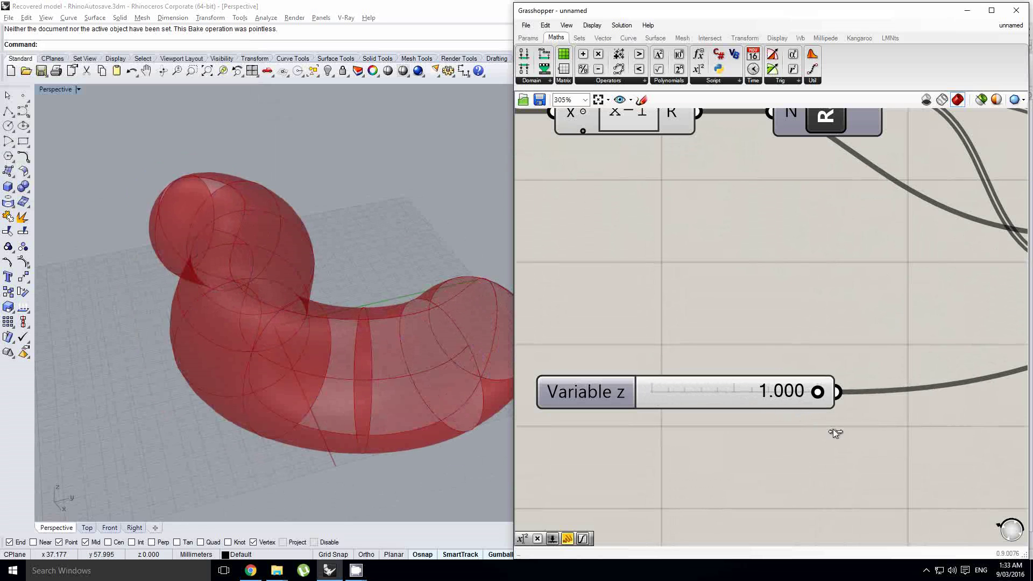
pyautogui.moveTo(457, 377); pyautogui.dragTo(318, 316, button='right')
pyautogui.scroll(-6, 790, 286)
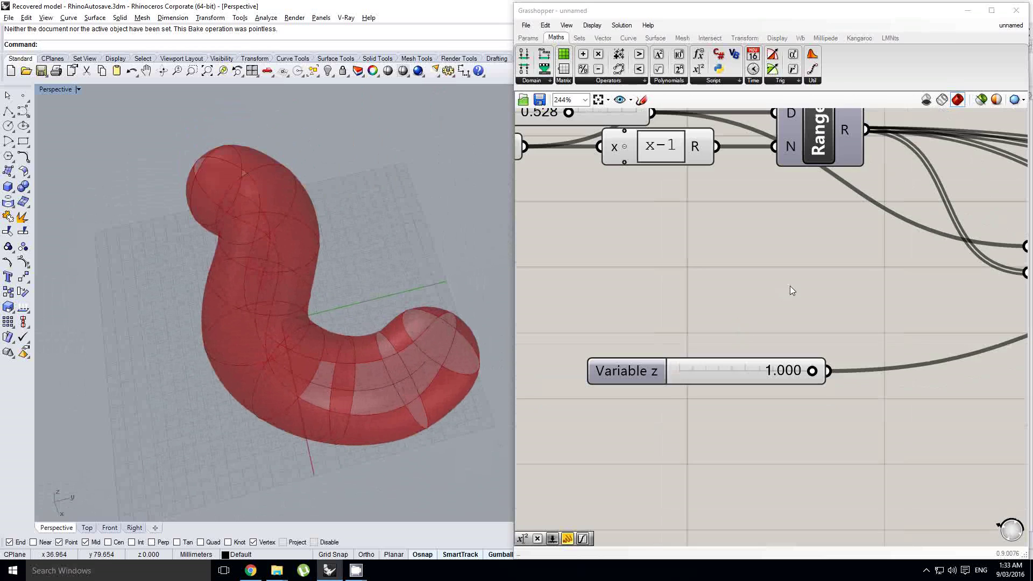
pyautogui.scroll(-1, 796, 325)
pyautogui.moveTo(796, 326); pyautogui.dragTo(810, 419, button='right')
pyautogui.click(795, 343)
# Step: Create a new blank Grasshopper document and unhide the hidden curve in the Rhino viewport
pyautogui.click(521, 26)
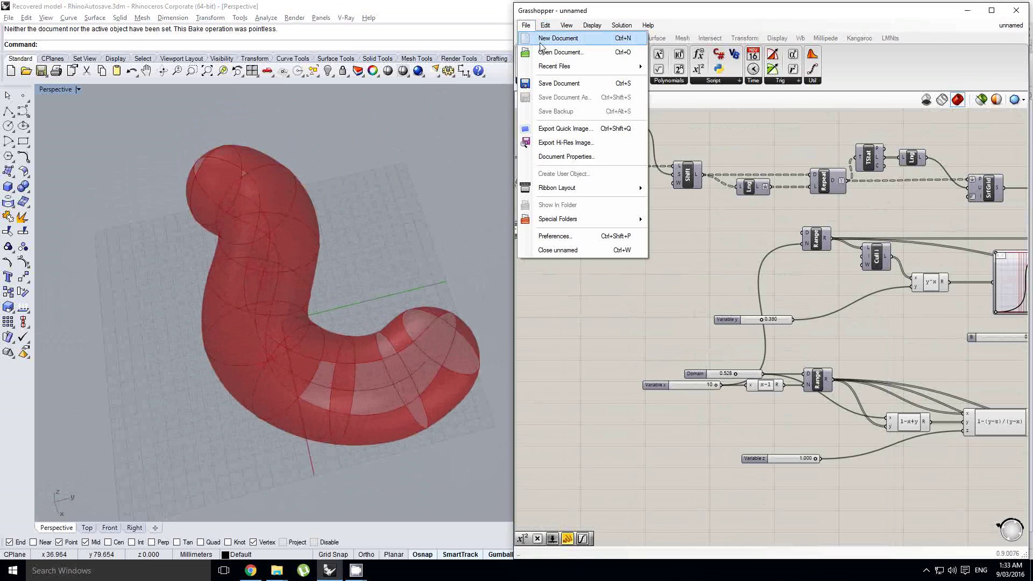
pyautogui.click(544, 37)
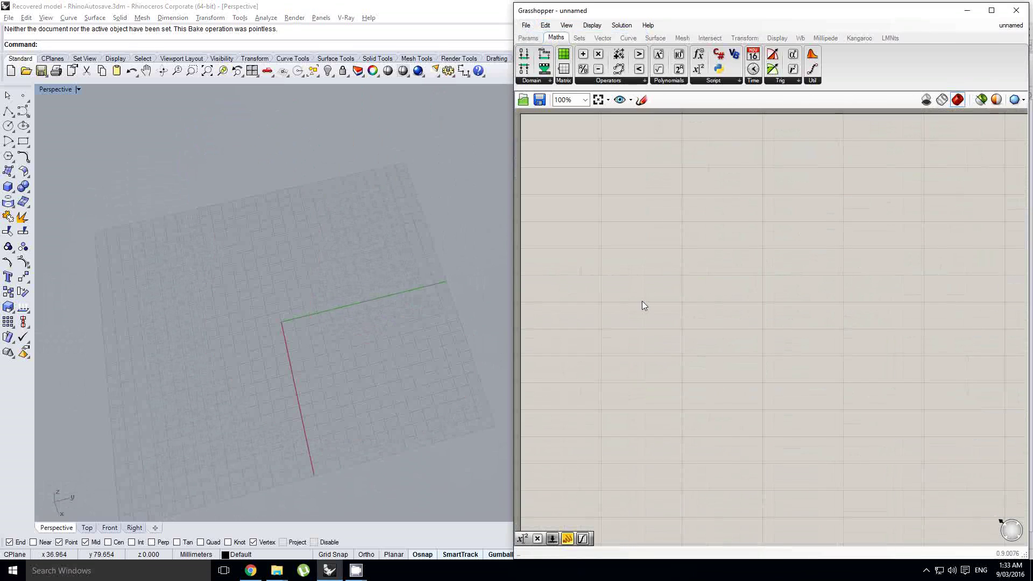
pyautogui.doubleClick(645, 261)
pyautogui.click(312, 284)
pyautogui.middleClick(349, 287)
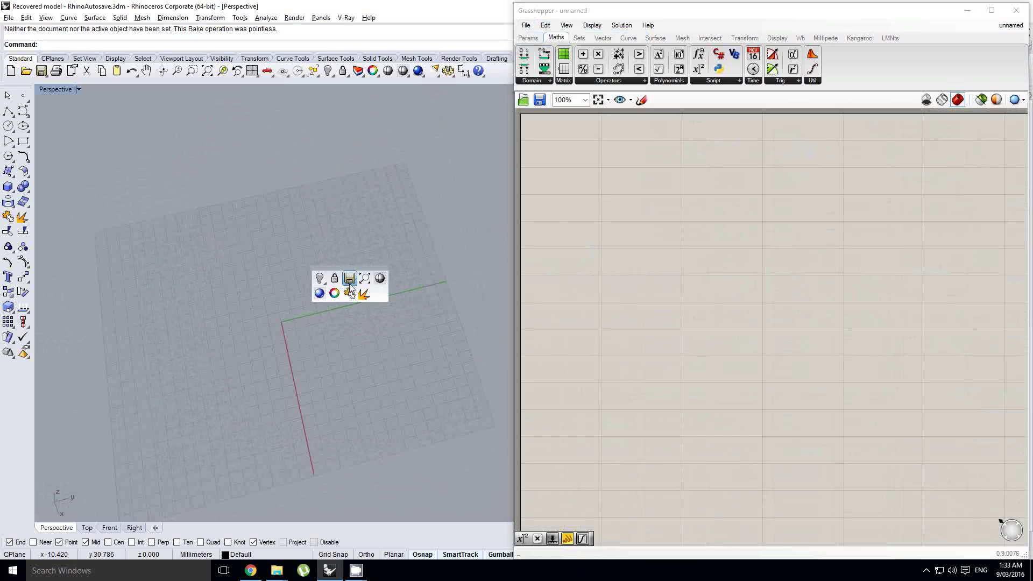
pyautogui.click(337, 296)
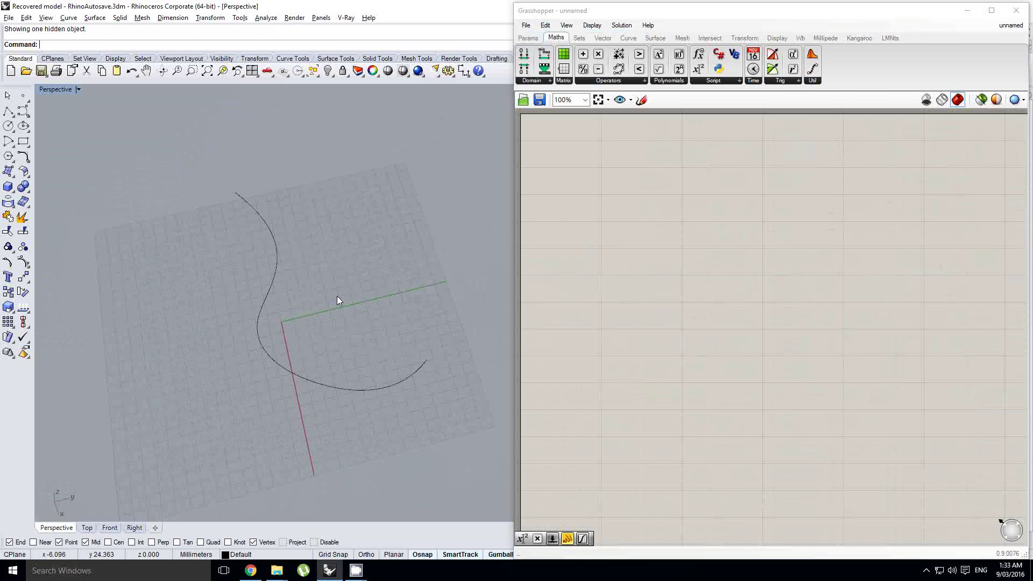
# Step: Place a Curve parameter on the canvas and assign the S-shaped Rhino curve to it
pyautogui.click(257, 313)
pyautogui.doubleClick(643, 242)
pyautogui.write('crv')
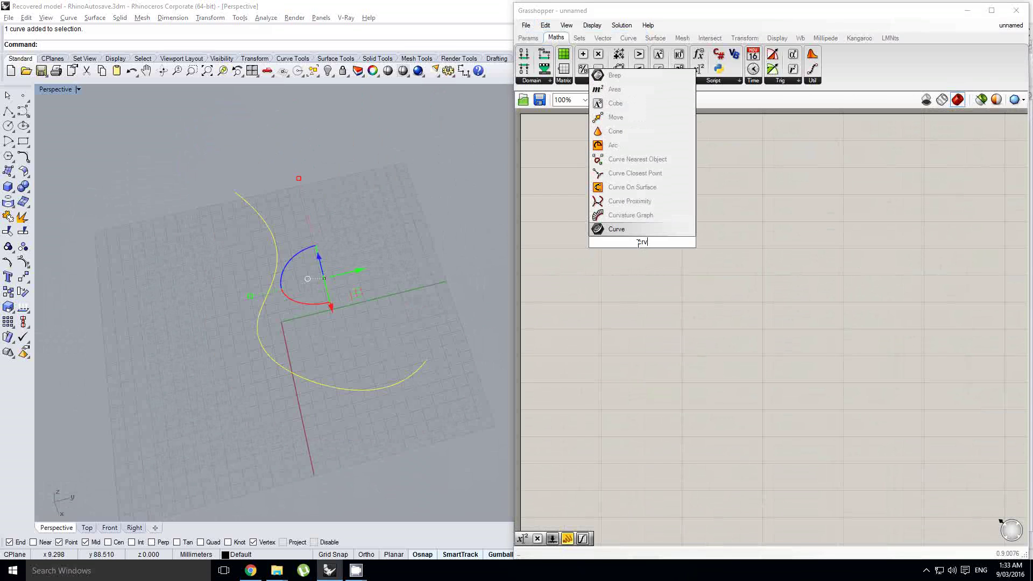
pyautogui.press('Return')
pyautogui.rightClick(643, 242)
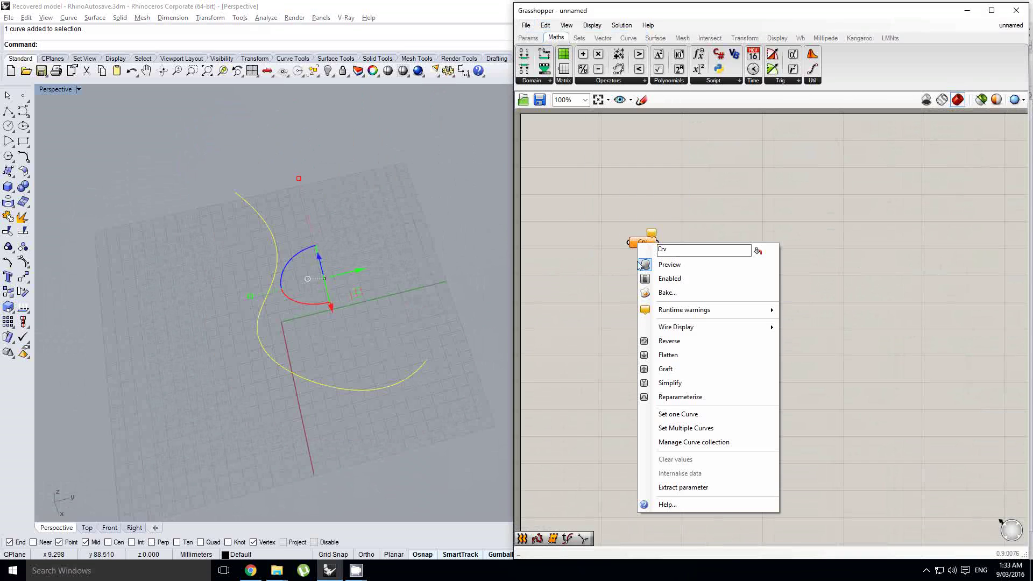
pyautogui.click(673, 413)
# Step: Add a Rebuild Curve component and connect the Crv parameter to its C input
pyautogui.doubleClick(789, 250)
pyautogui.write('r')
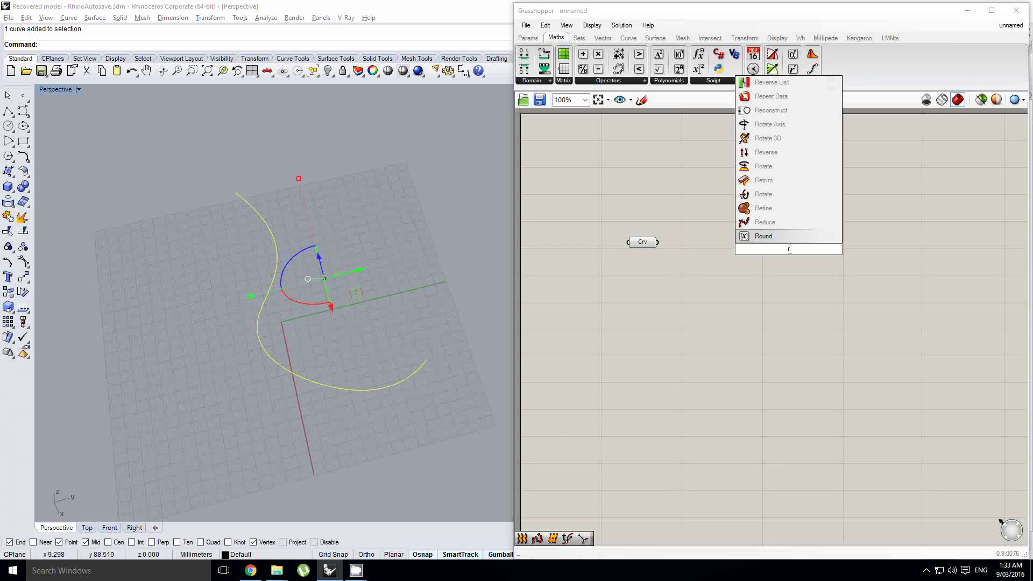
pyautogui.write('ebuil')
pyautogui.press('Return')
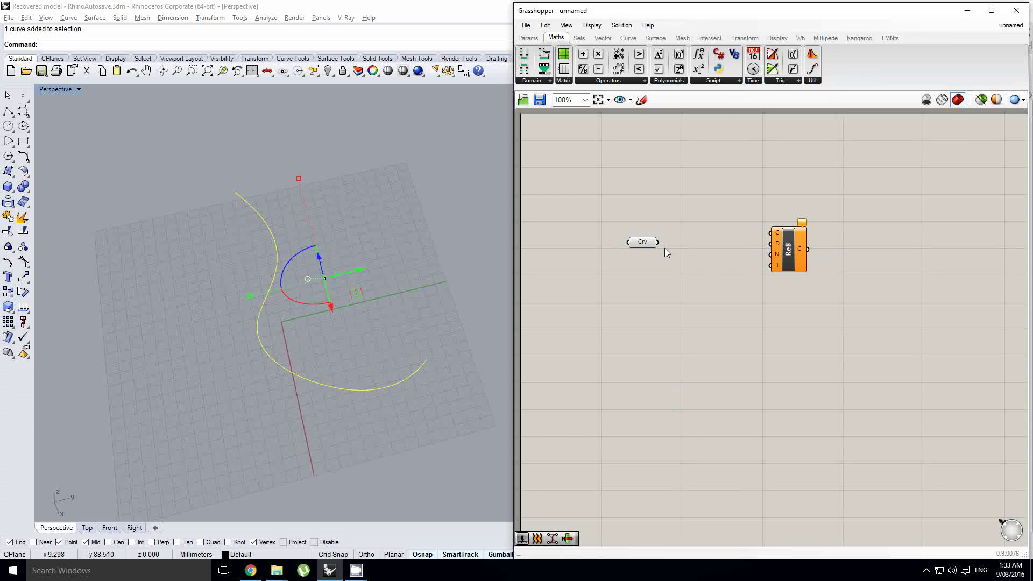
pyautogui.moveTo(657, 242); pyautogui.dragTo(771, 233)
# Step: Hide the original curve in Rhino, and turn off the Crv parameter's preview after aligning the Rebuild Curve component with it
pyautogui.middleClick(371, 293)
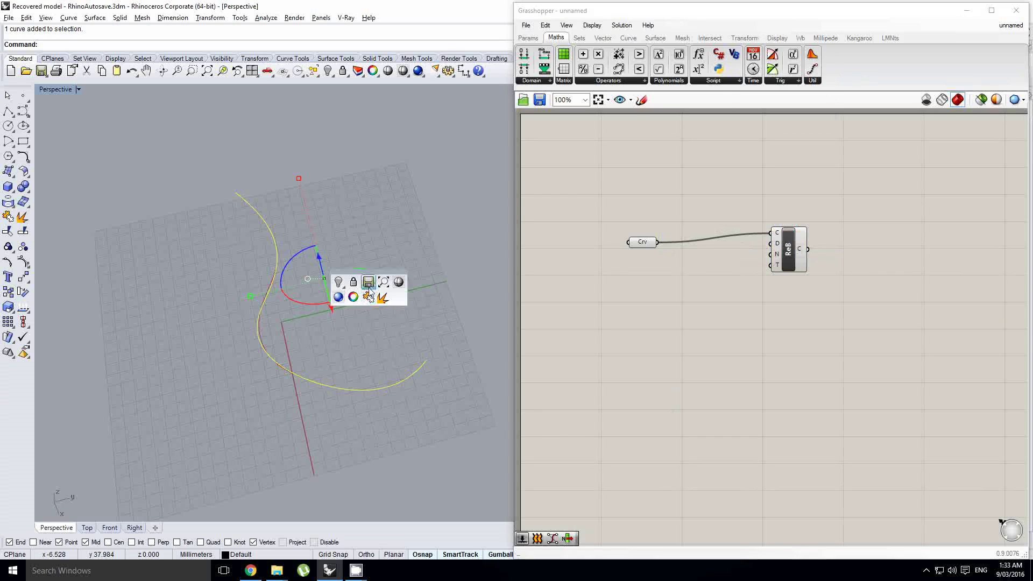
pyautogui.click(338, 282)
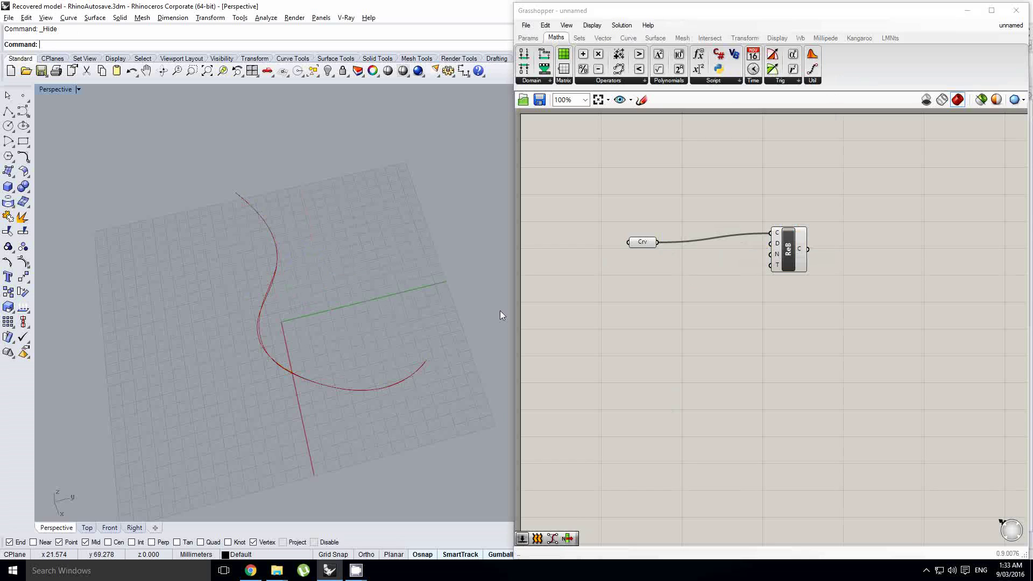
pyautogui.moveTo(796, 247); pyautogui.dragTo(789, 257)
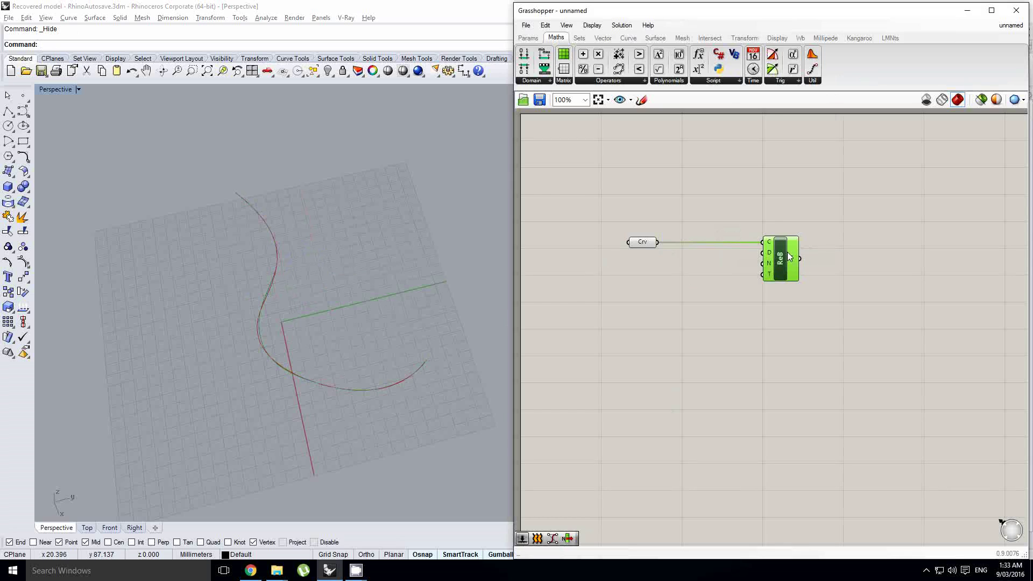
pyautogui.middleClick(651, 244)
pyautogui.click(683, 209)
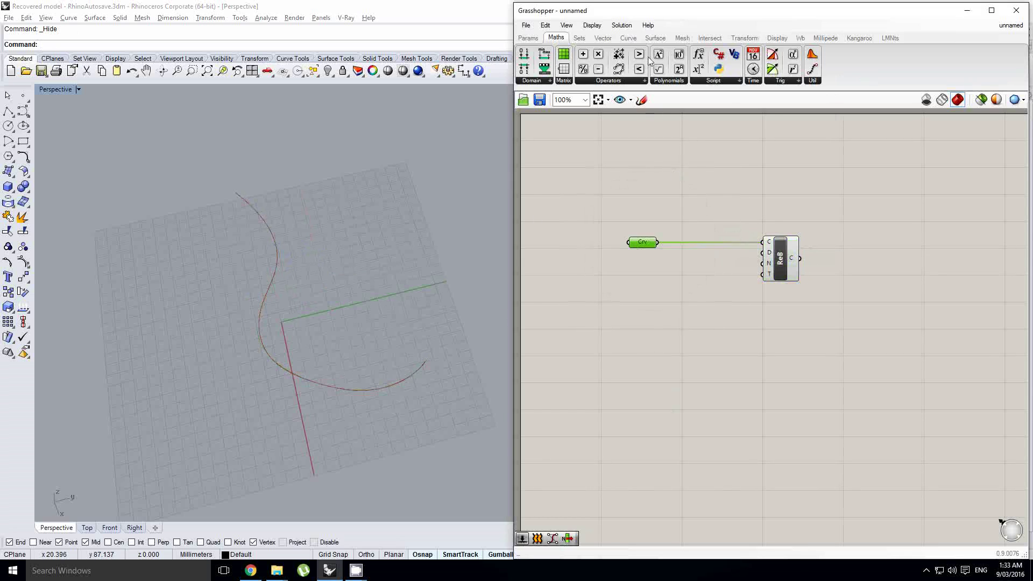
# Step: Add a number slider below the Crv parameter with integer rounding and a maximum of 10
pyautogui.click(529, 38)
pyautogui.moveTo(664, 55); pyautogui.dragTo(665, 261)
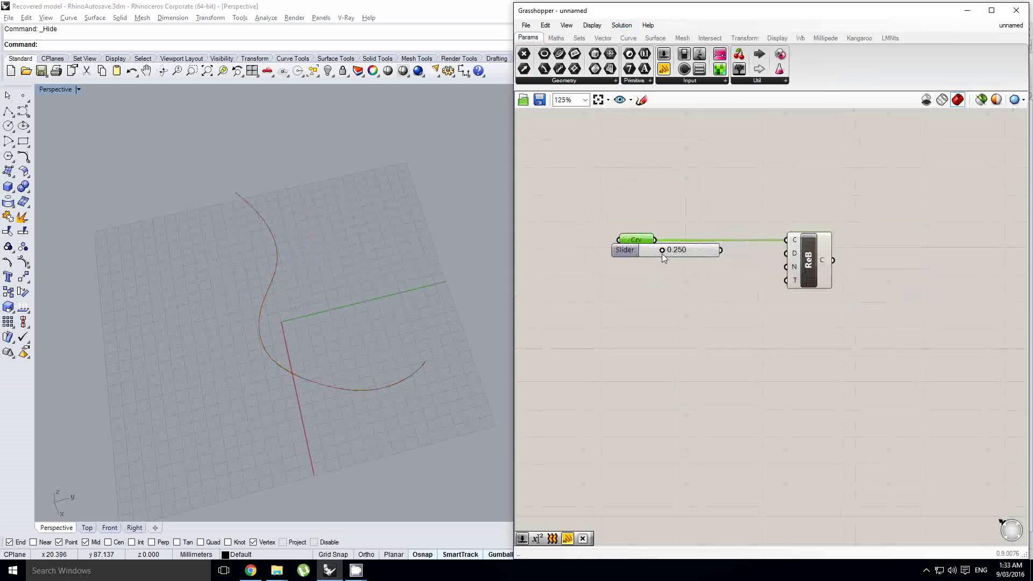
pyautogui.scroll(3, 665, 256)
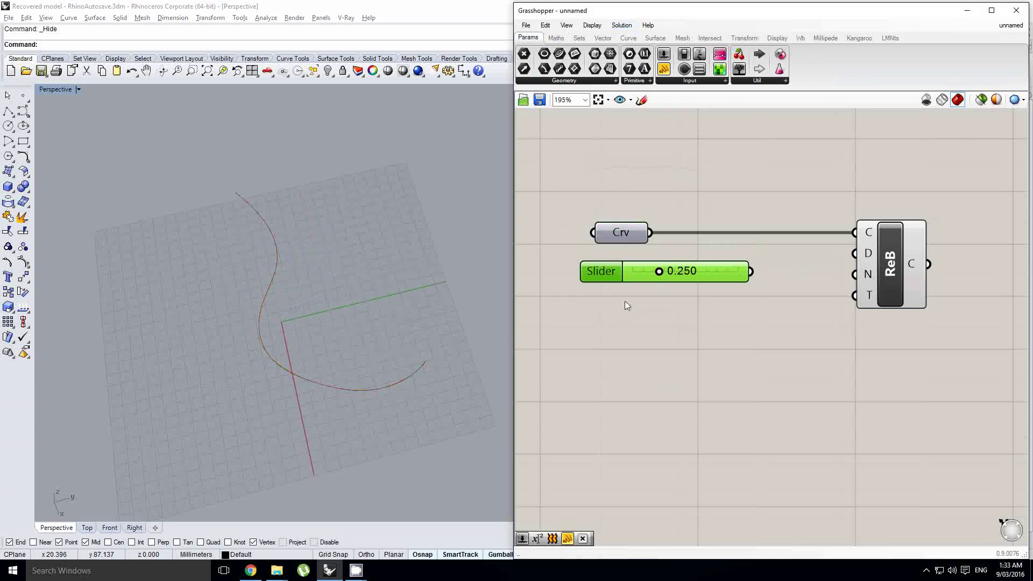
pyautogui.doubleClick(617, 278)
pyautogui.doubleClick(621, 306)
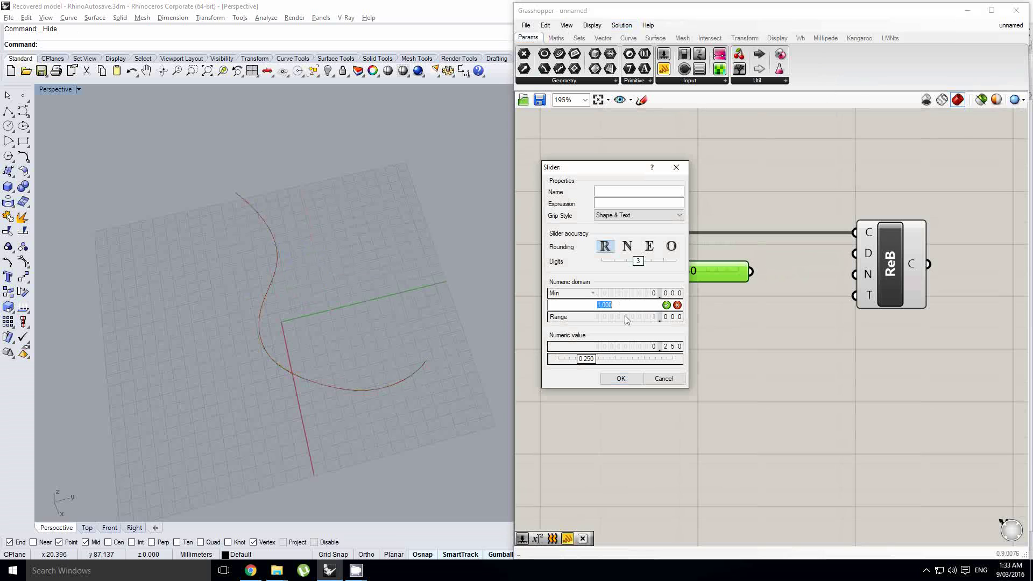
pyautogui.write('10')
pyautogui.click(624, 381)
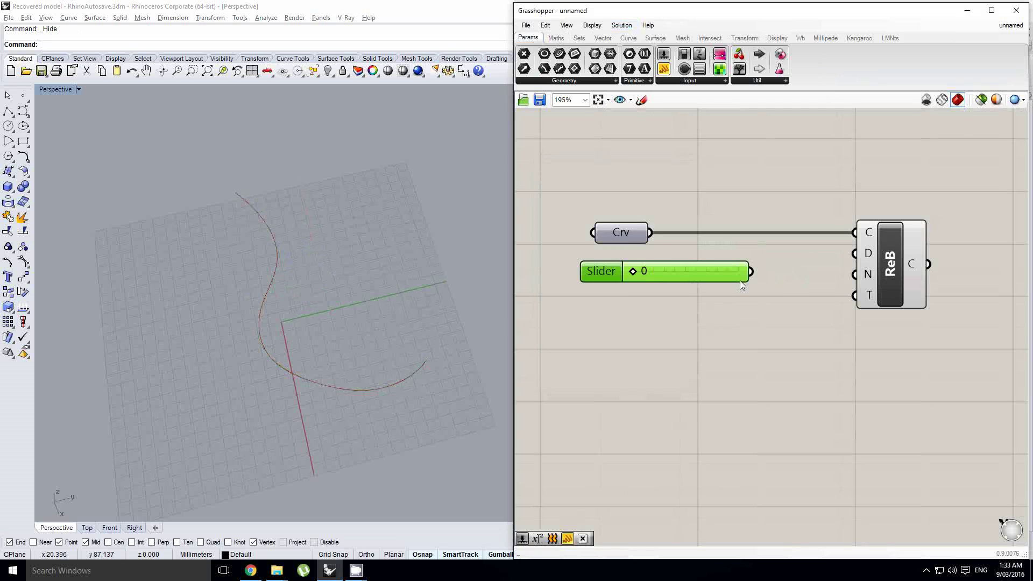
# Step: Connect the integer slider to the N input of Rebuild Curve and set the count to 5
pyautogui.moveTo(752, 272); pyautogui.dragTo(855, 274)
pyautogui.moveTo(711, 281); pyautogui.dragTo(721, 284)
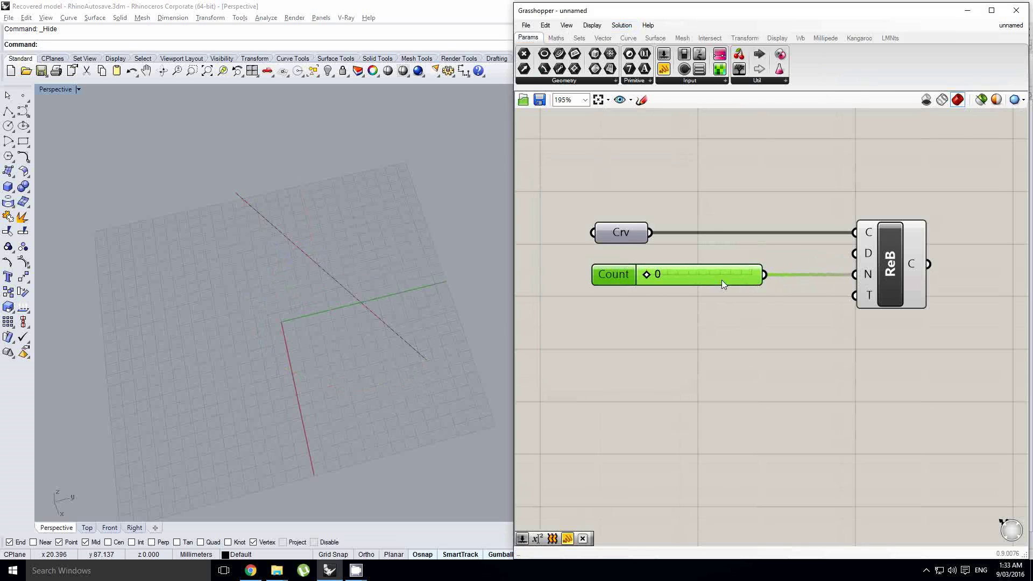
pyautogui.moveTo(659, 276); pyautogui.dragTo(710, 281)
pyautogui.moveTo(709, 278); pyautogui.dragTo(736, 276, button='right')
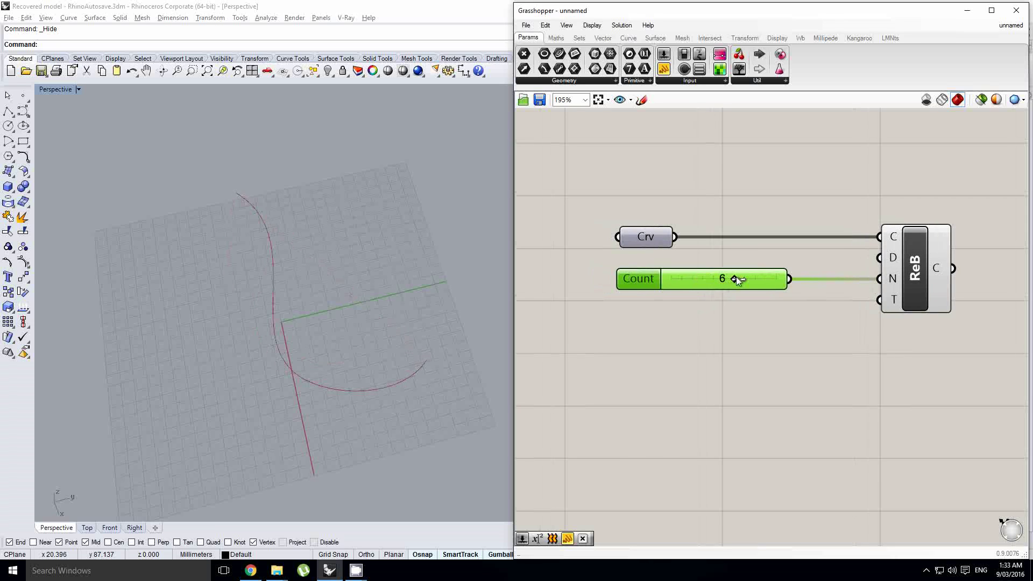
pyautogui.moveTo(736, 276); pyautogui.dragTo(725, 283)
# Step: Add a Pipe component and connect the rebuilt curve output to its C input
pyautogui.moveTo(296, 341); pyautogui.dragTo(409, 301, button='right')
pyautogui.scroll(-3, 659, 344)
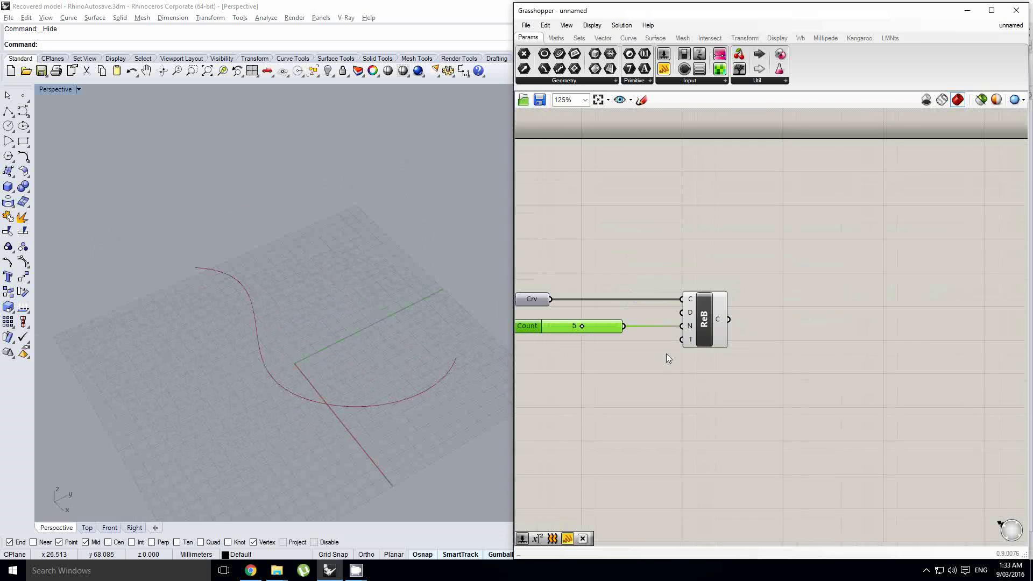
pyautogui.doubleClick(876, 340)
pyautogui.write('pipe')
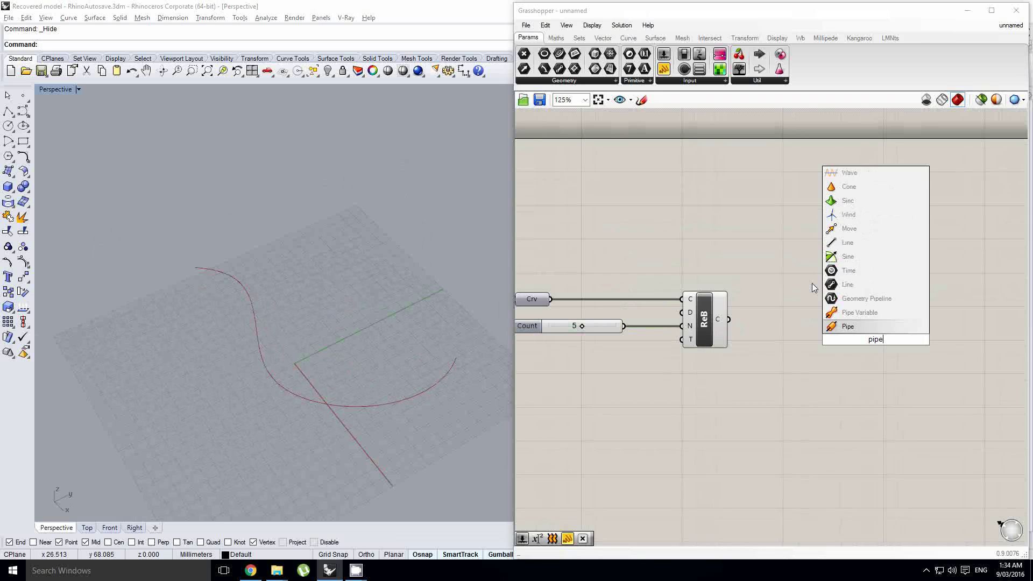
pyautogui.press('Return')
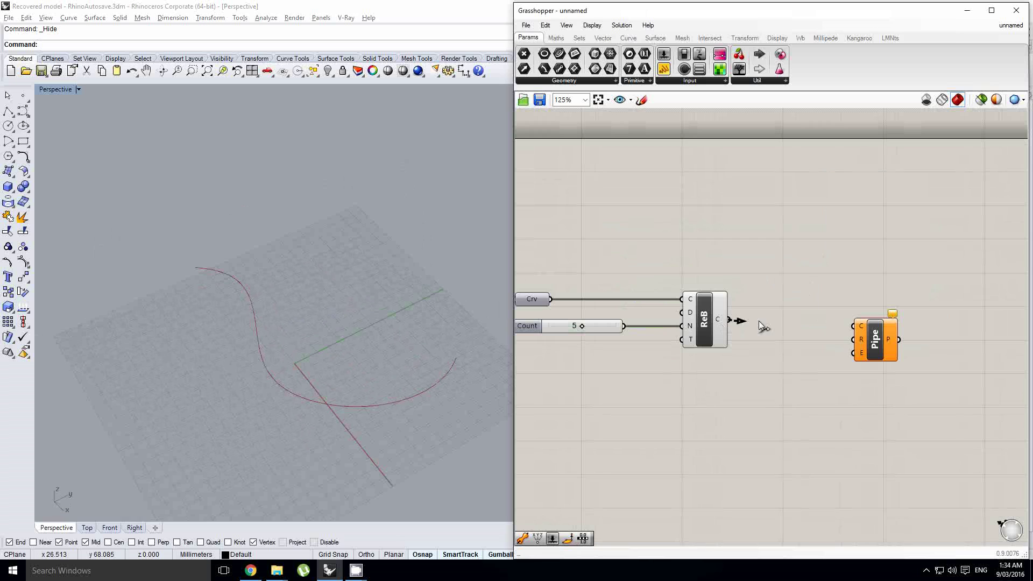
pyautogui.moveTo(764, 326); pyautogui.dragTo(854, 326)
pyautogui.click(872, 339)
# Step: Add a second number slider above the Rebuild Curve component and set its maximum to 100
pyautogui.scroll(4, 861, 339)
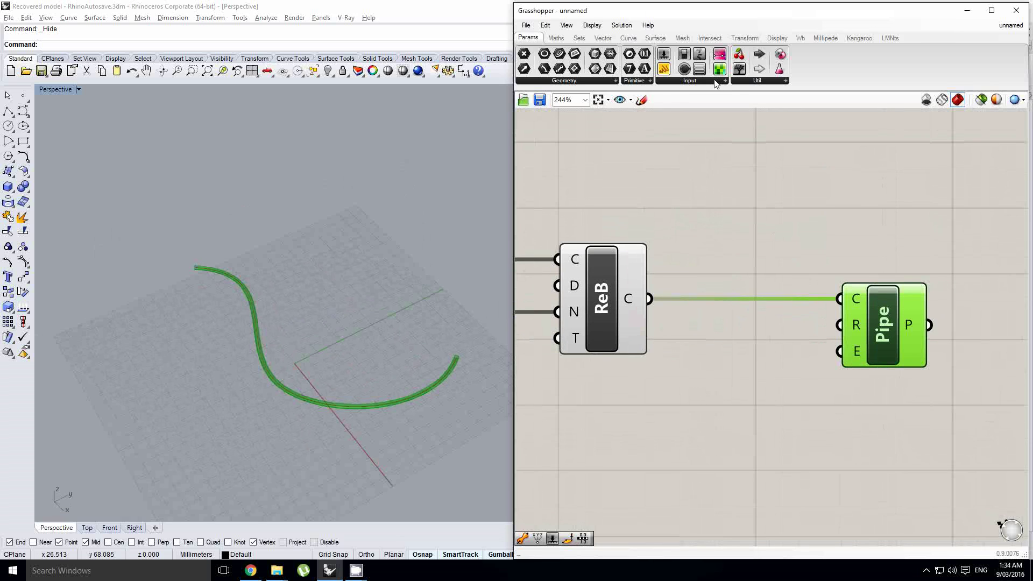
pyautogui.moveTo(664, 68); pyautogui.dragTo(621, 157)
pyautogui.click(577, 162)
pyautogui.doubleClick(579, 162)
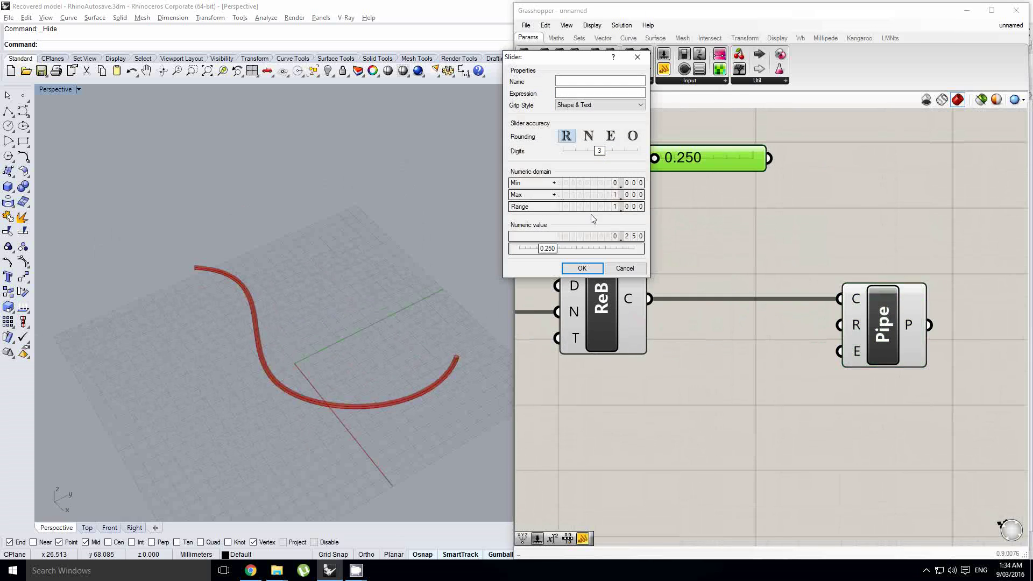
pyautogui.doubleClick(586, 196)
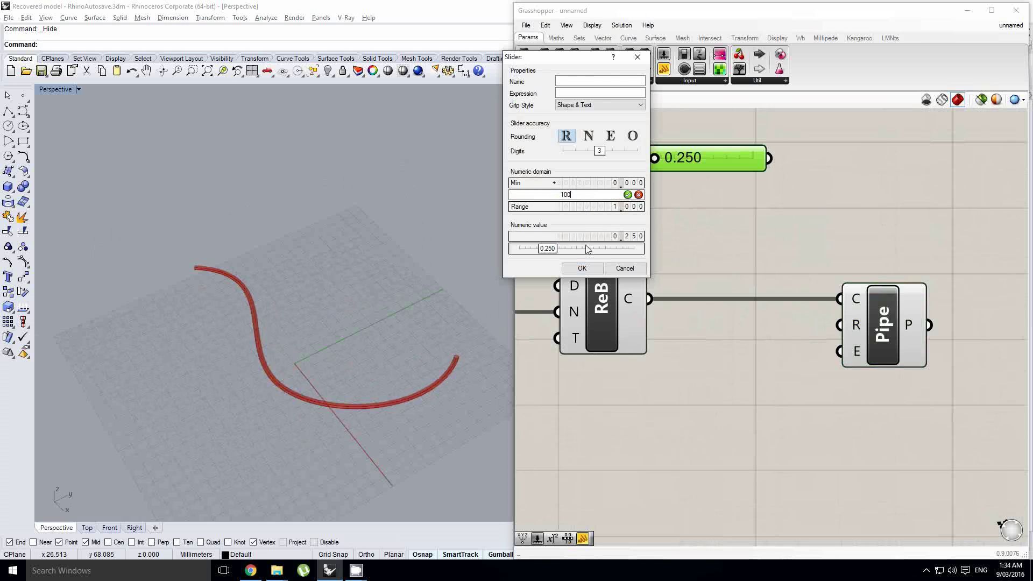
pyautogui.click(582, 268)
# Step: Connect the new slider to the R input of Pipe and set the radius to 18.682
pyautogui.moveTo(770, 158); pyautogui.dragTo(841, 342)
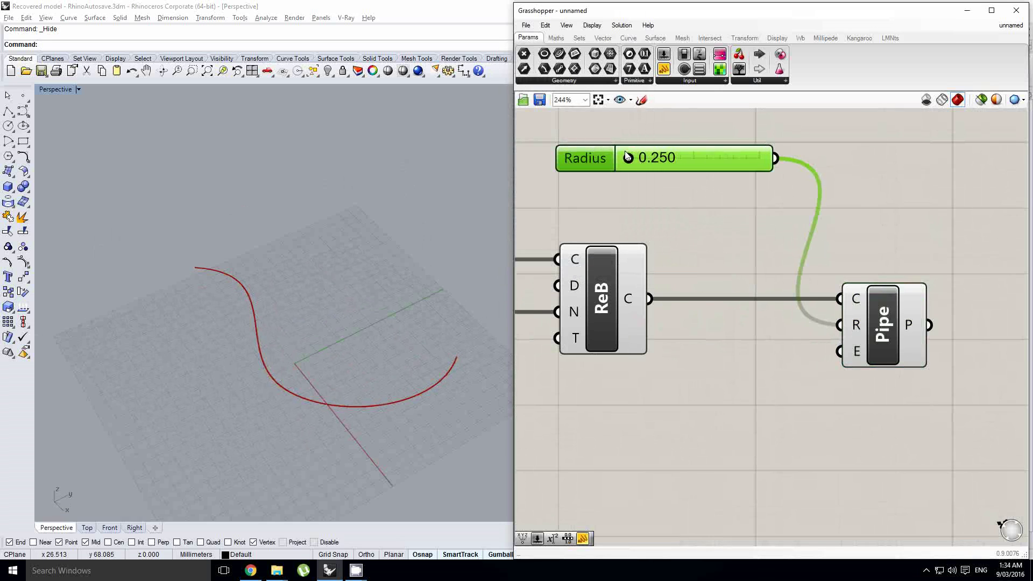
pyautogui.moveTo(622, 162); pyautogui.dragTo(651, 170)
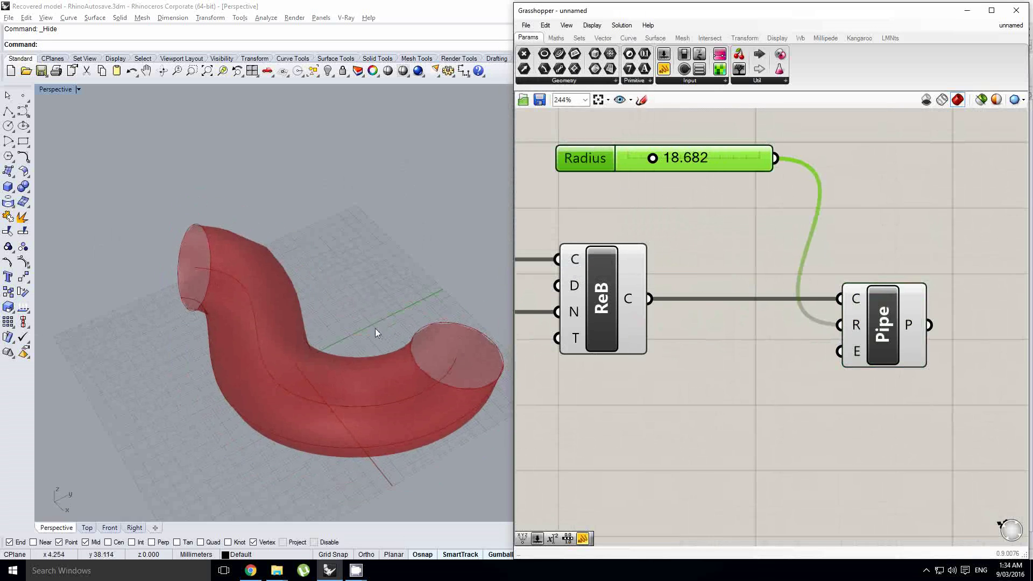
pyautogui.moveTo(376, 332); pyautogui.dragTo(414, 315, button='right')
# Step: Set the Pipe component's E input to Round end caps
pyautogui.moveTo(796, 317); pyautogui.dragTo(756, 317, button='right')
pyautogui.click(791, 295)
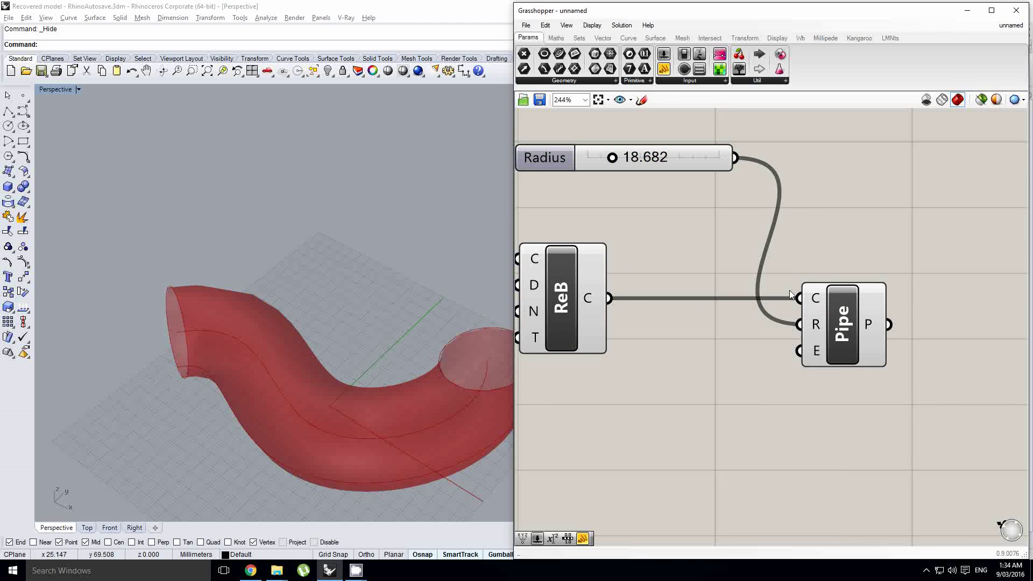
pyautogui.rightClick(816, 353)
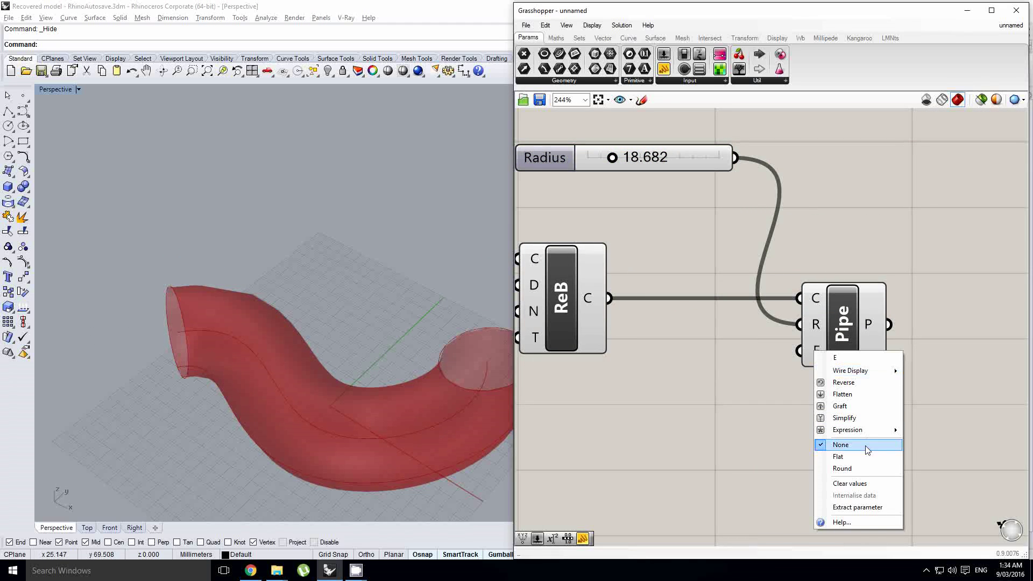
pyautogui.click(867, 468)
pyautogui.moveTo(272, 356); pyautogui.dragTo(377, 339, button='right')
# Step: Add a Deconstruct Brep component and connect the P output of Pipe to its B input
pyautogui.moveTo(837, 332); pyautogui.dragTo(748, 343, button='right')
pyautogui.scroll(-4, 748, 343)
pyautogui.moveTo(901, 348); pyautogui.dragTo(832, 356, button='right')
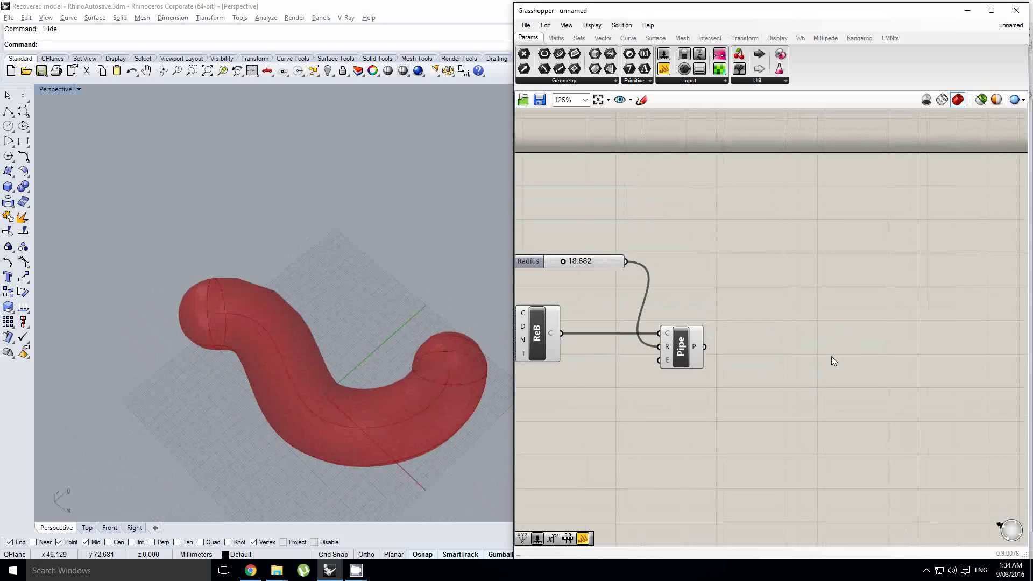
pyautogui.doubleClick(831, 356)
pyautogui.write('debre')
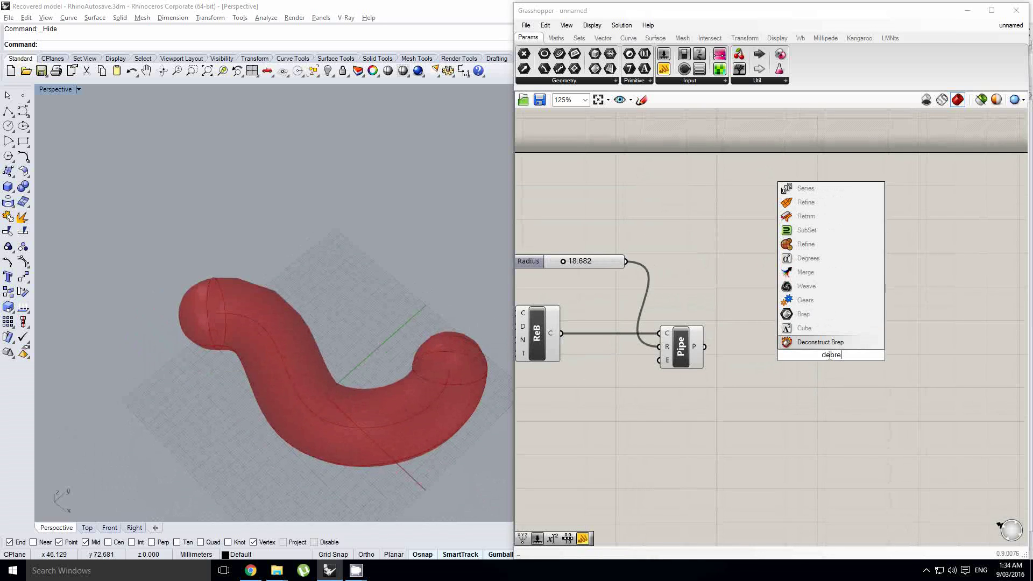
pyautogui.click(821, 342)
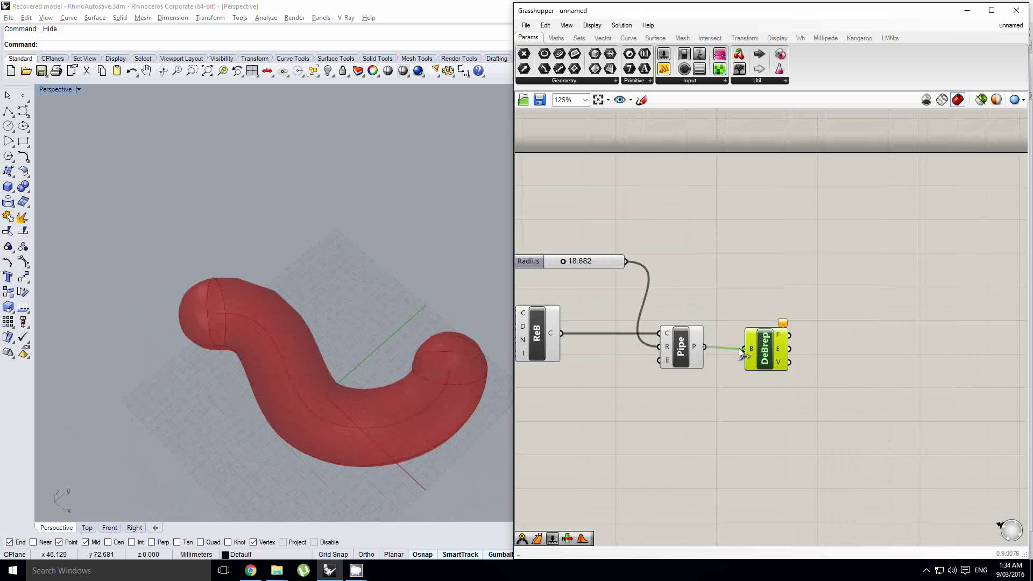
pyautogui.moveTo(740, 348); pyautogui.dragTo(744, 347)
# Step: Add a List Item component and connect the F output of Deconstruct Brep to its L input
pyautogui.doubleClick(888, 346)
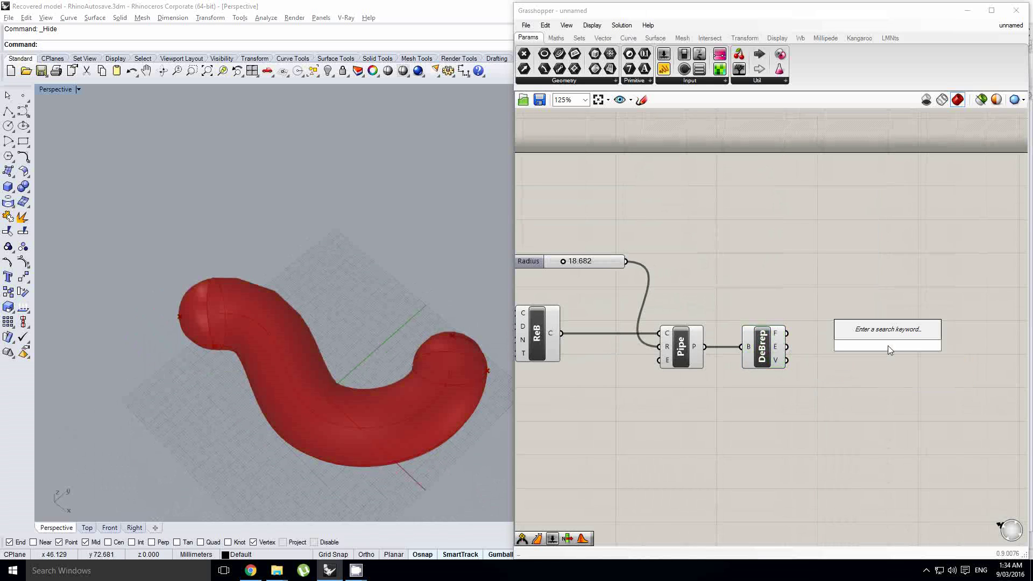
pyautogui.write('list it')
pyautogui.press('Return')
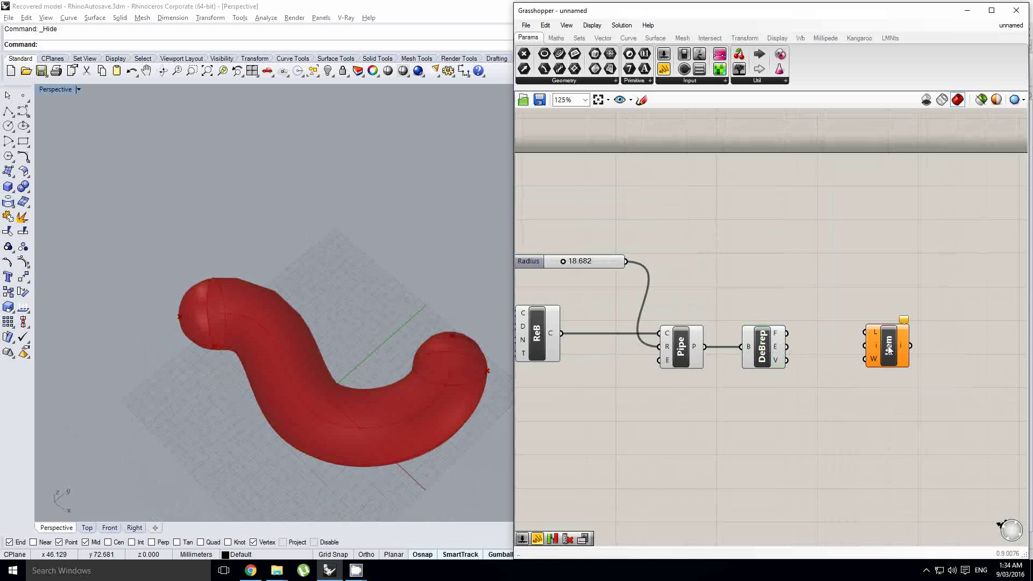
pyautogui.scroll(1, 847, 347)
pyautogui.moveTo(771, 330); pyautogui.dragTo(874, 343)
# Step: Disable the preview of the Pipe and Deconstruct Brep components
pyautogui.click(739, 350)
pyautogui.moveTo(809, 399); pyautogui.dragTo(604, 297)
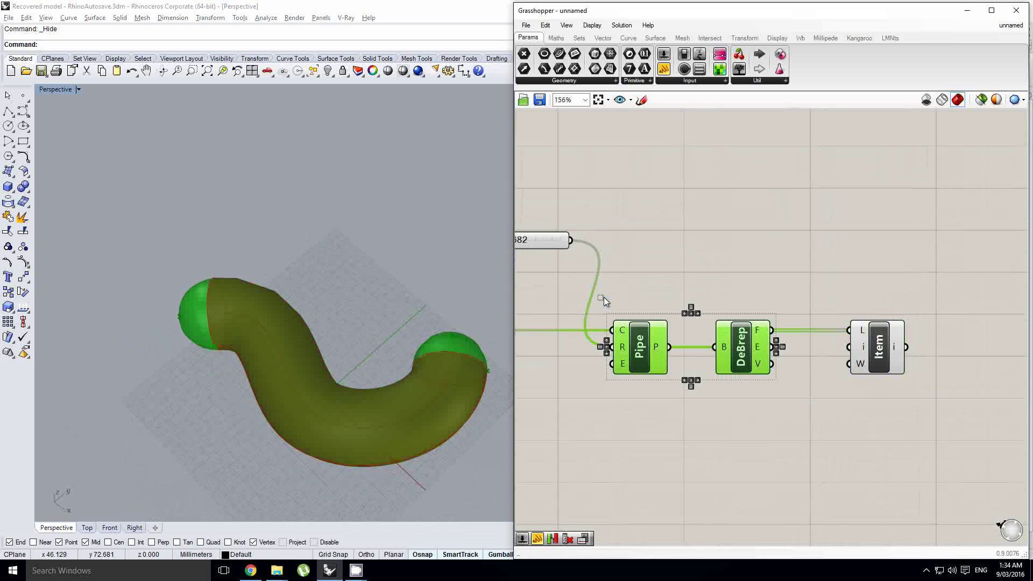
pyautogui.middleClick(604, 297)
pyautogui.click(645, 260)
# Step: Extend the List Item component with two extra outputs, +1 and +2
pyautogui.moveTo(800, 313); pyautogui.dragTo(726, 297, button='right')
pyautogui.scroll(2, 823, 336)
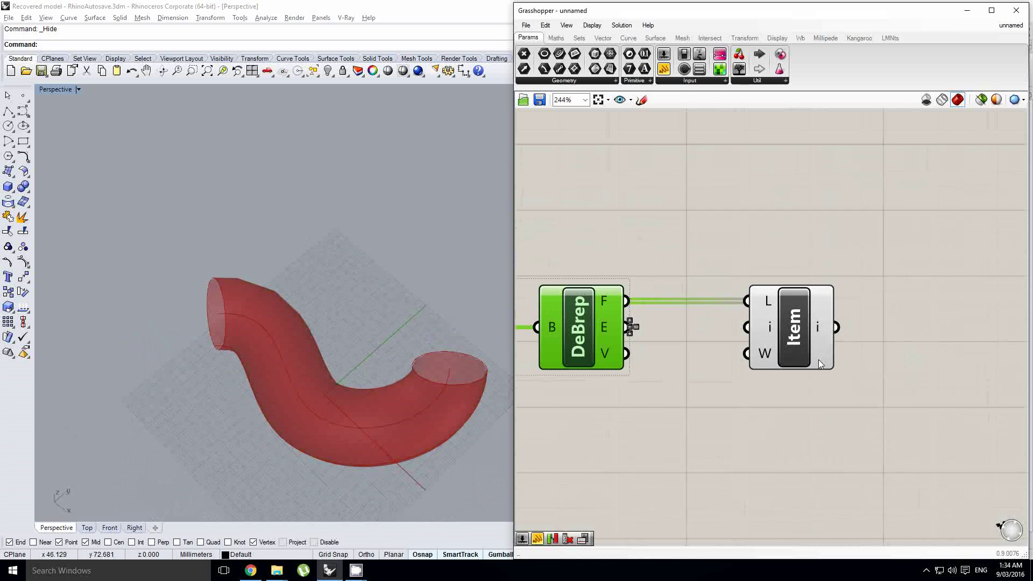
pyautogui.scroll(4, 818, 360)
pyautogui.click(798, 373)
pyautogui.click(798, 374)
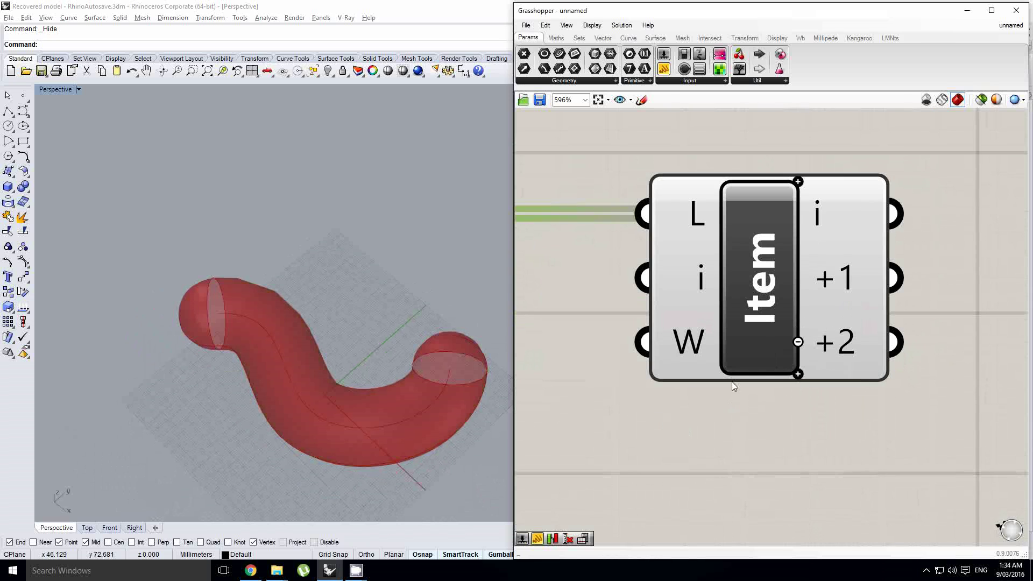
# Step: Add a Divide Surface component and connect the i output of List Item to its S input
pyautogui.moveTo(306, 340); pyautogui.dragTo(353, 339, button='right')
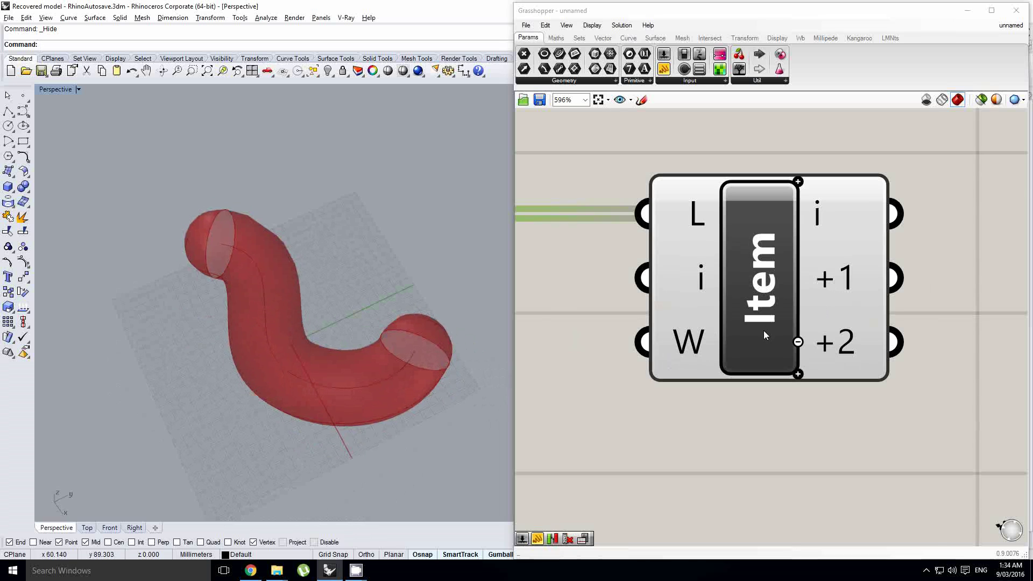
pyautogui.scroll(-3, 763, 330)
pyautogui.doubleClick(909, 318)
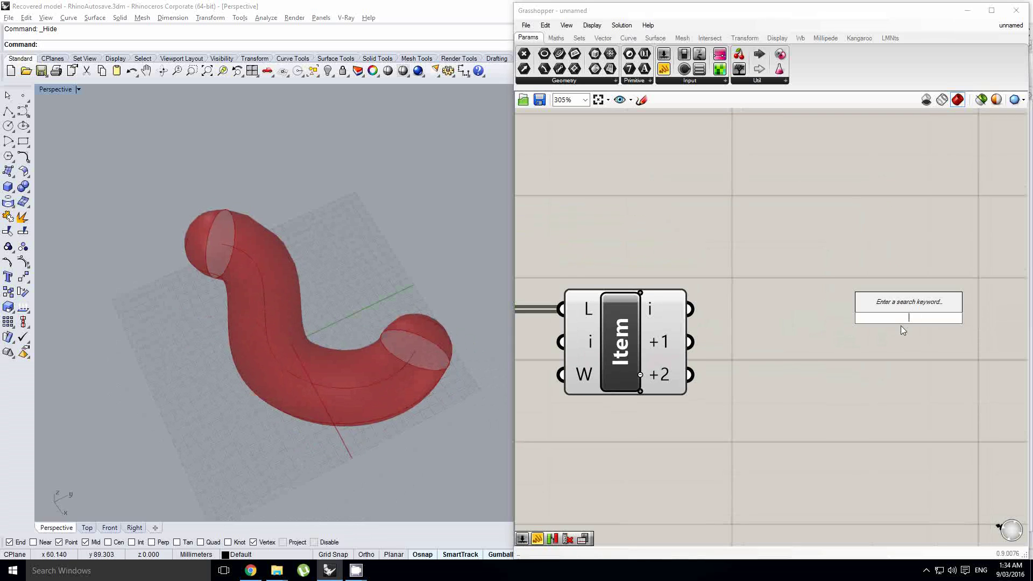
pyautogui.write('srf d')
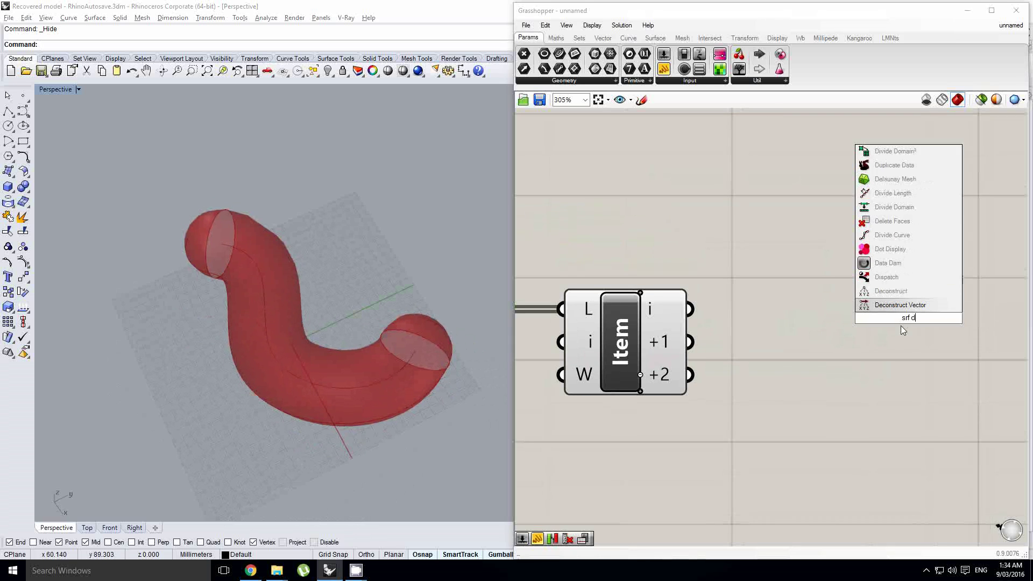
pyautogui.write('vid')
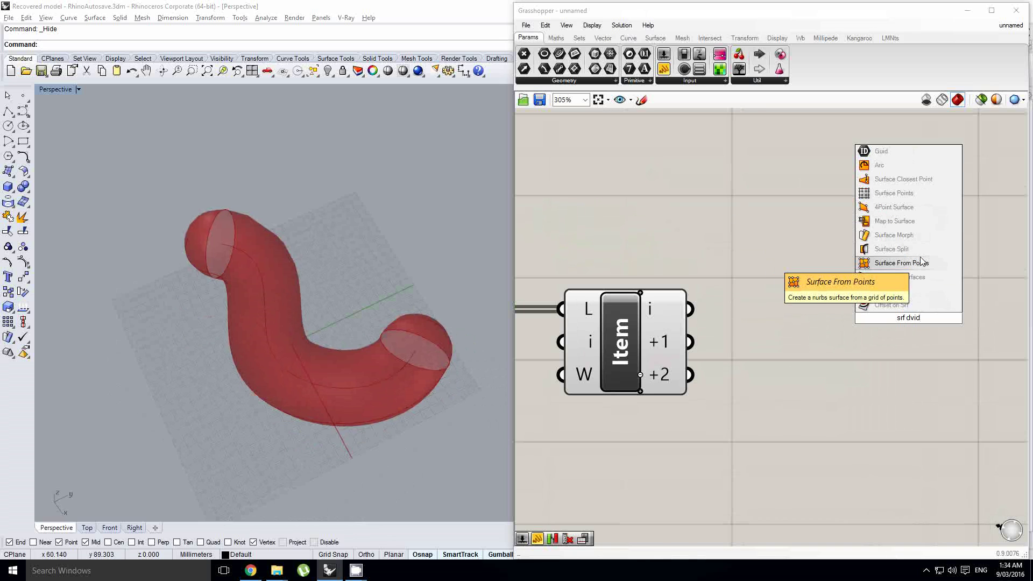
pyautogui.press('BackSpace')
pyautogui.press('BackSpace')
pyautogui.press('BackSpace')
pyautogui.press('BackSpace')
pyautogui.press('BackSpace')
pyautogui.press('BackSpace')
pyautogui.press('BackSpace')
pyautogui.press('BackSpace')
pyautogui.write('divid')
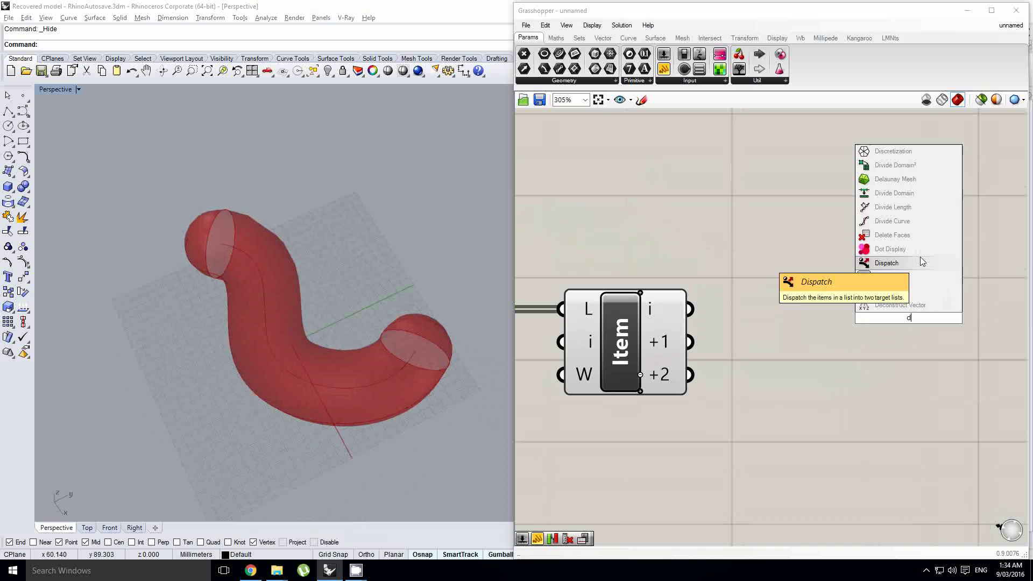
pyautogui.click(919, 240)
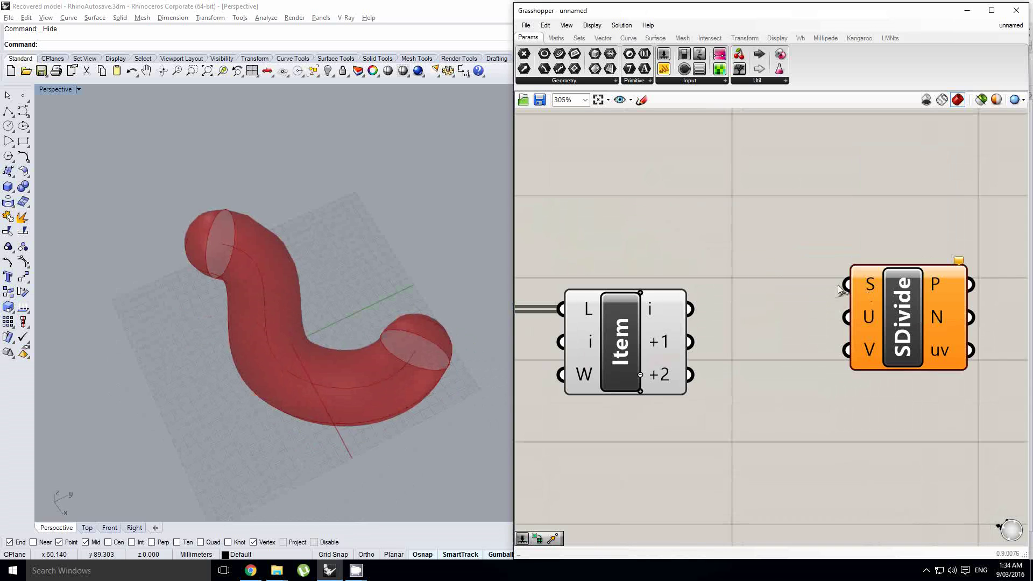
pyautogui.scroll(-1, 692, 311)
pyautogui.moveTo(645, 314); pyautogui.dragTo(772, 294)
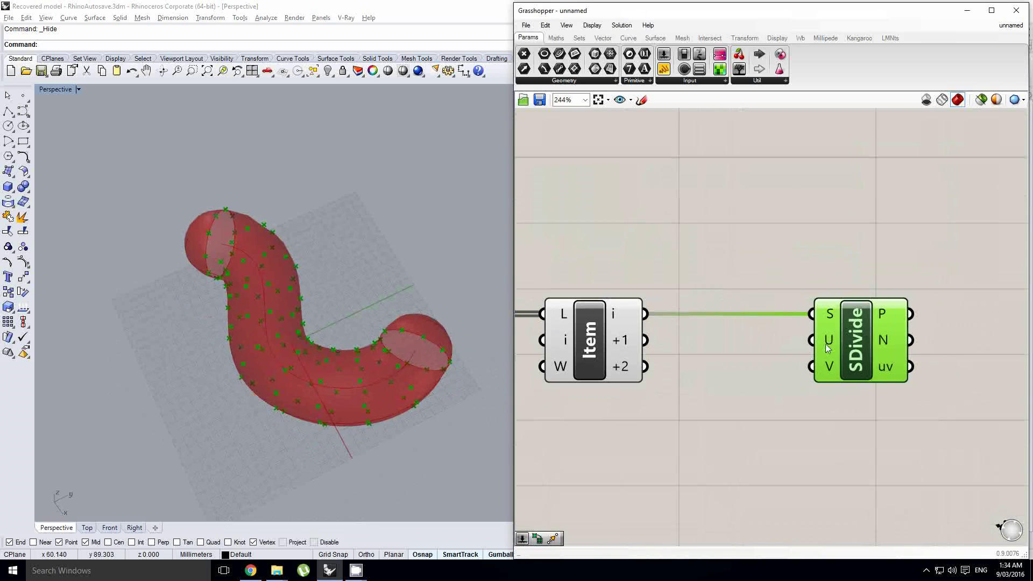
# Step: Add a number slider below List Item, with integer rounding and a maximum of 12
pyautogui.scroll(-1, 785, 353)
pyautogui.moveTo(667, 62); pyautogui.dragTo(661, 387)
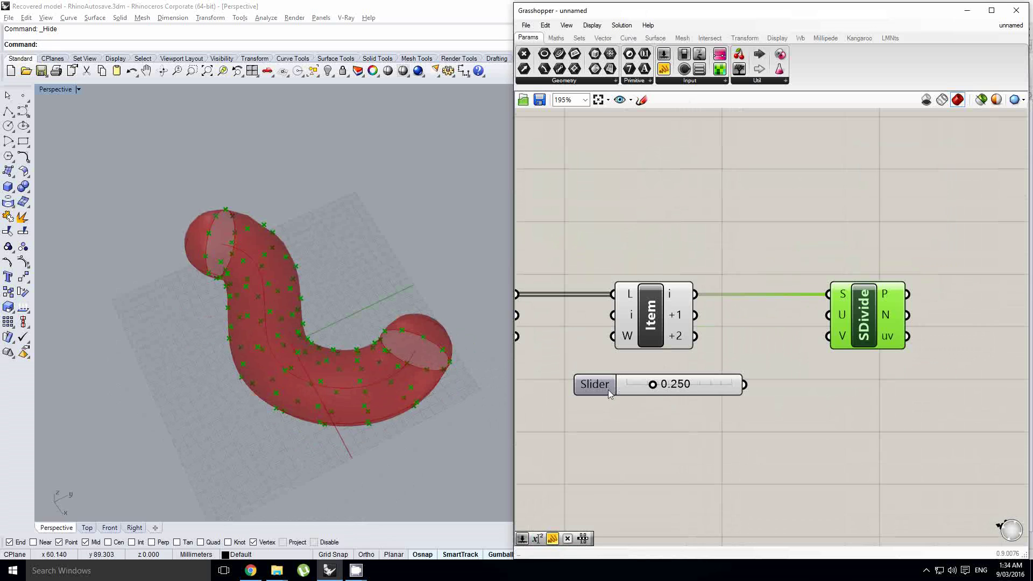
pyautogui.doubleClick(608, 389)
pyautogui.doubleClick(622, 414)
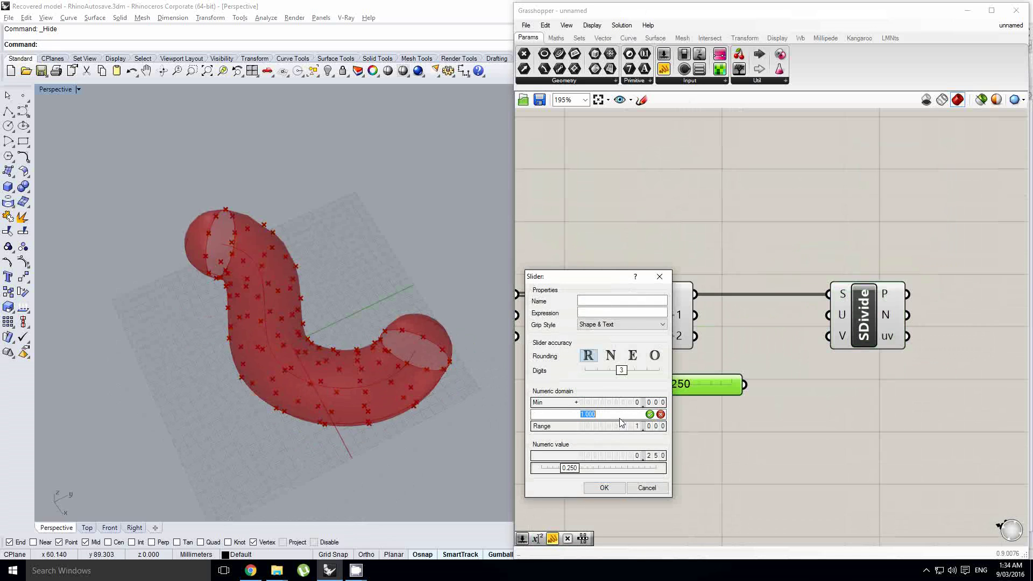
pyautogui.write('12')
pyautogui.press('Return')
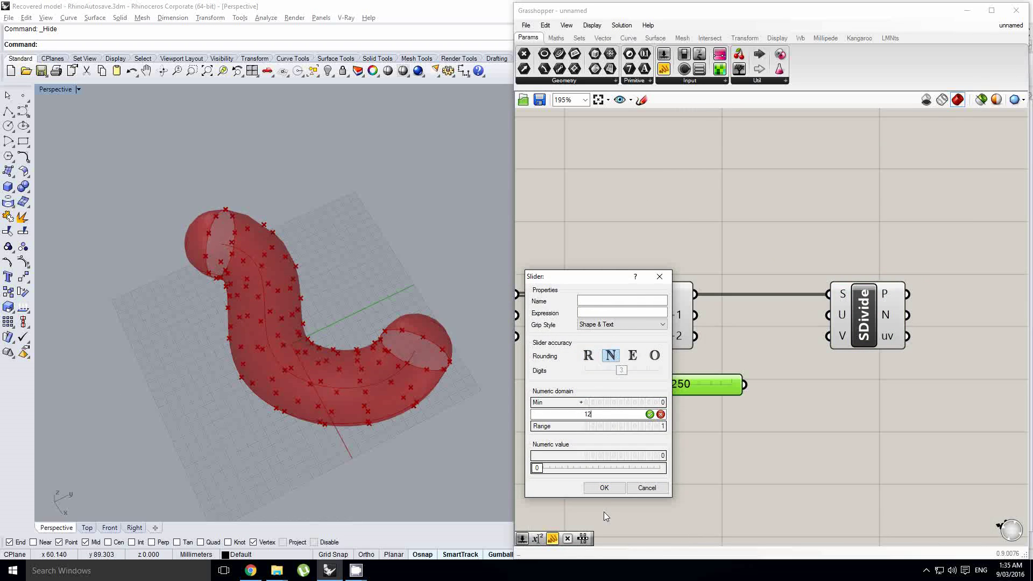
pyautogui.click(605, 487)
# Step: Duplicate the integer slider below and connect the two sliders to the U and V inputs of Divide Surface
pyautogui.keyDown('alt'); pyautogui.moveTo(683, 389); pyautogui.dragTo(679, 436); pyautogui.keyUp('alt')
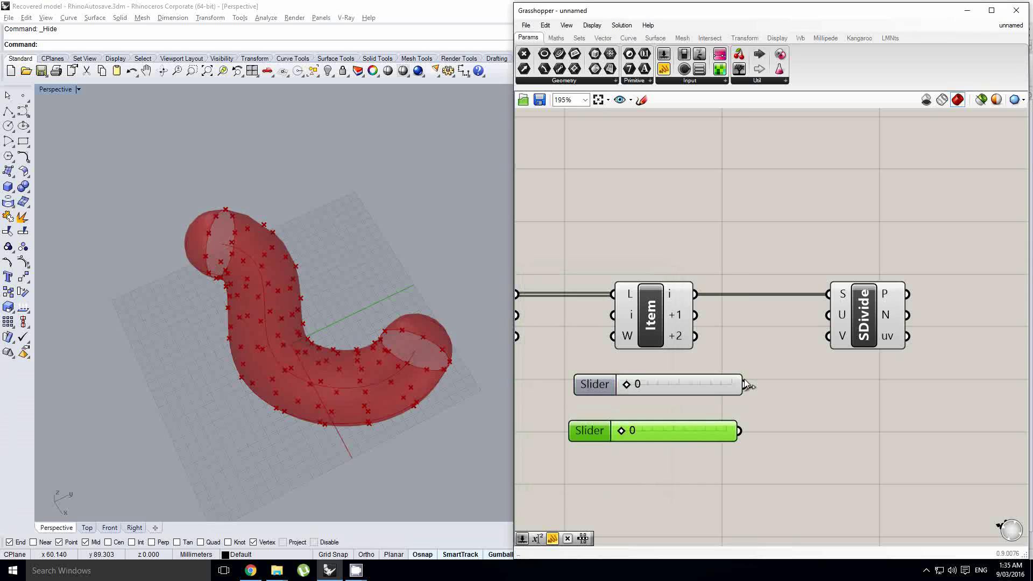
pyautogui.moveTo(744, 384); pyautogui.dragTo(828, 315)
pyautogui.moveTo(740, 430); pyautogui.dragTo(829, 336)
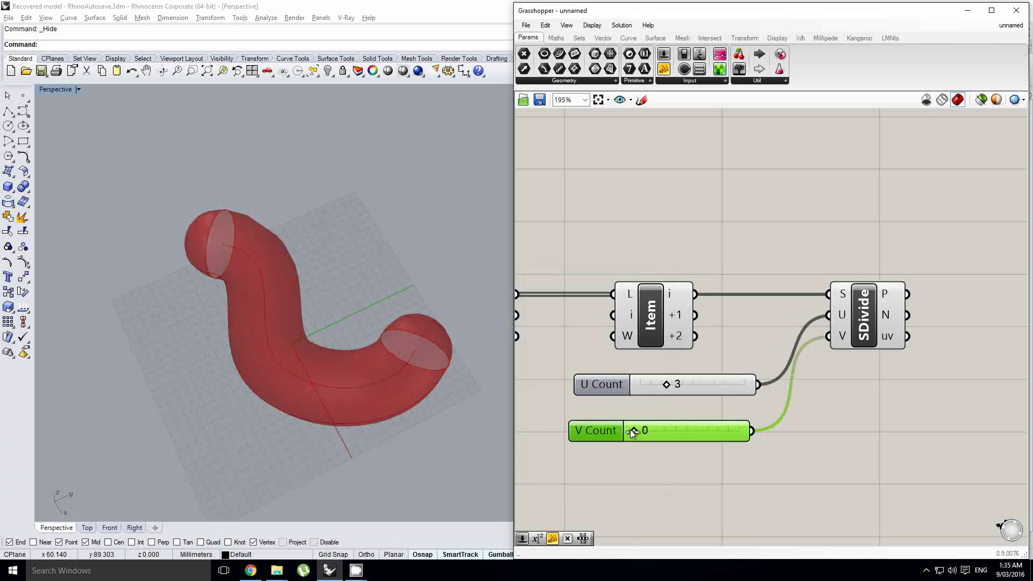
# Step: Set the V Count slider to 8 and the U Count slider to 9
pyautogui.moveTo(632, 431); pyautogui.dragTo(698, 434)
pyautogui.moveTo(318, 379); pyautogui.dragTo(360, 345, button='right')
pyautogui.moveTo(661, 395); pyautogui.dragTo(714, 395)
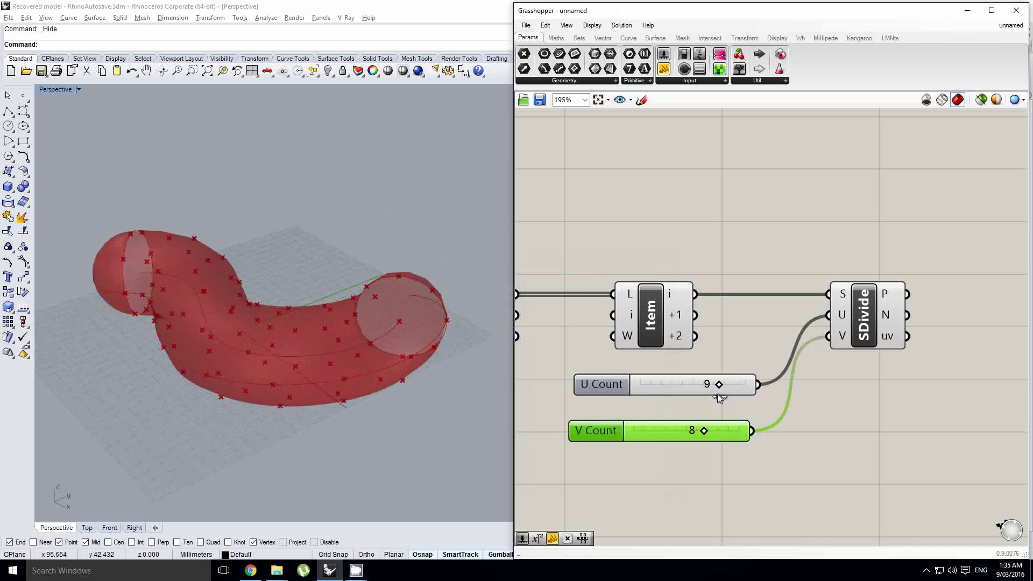
# Step: Duplicate the Divide Surface component below and feed its S input from the +1 output of List Item
pyautogui.moveTo(870, 378); pyautogui.dragTo(835, 363, button='right')
pyautogui.click(834, 360)
pyautogui.scroll(-1, 821, 325)
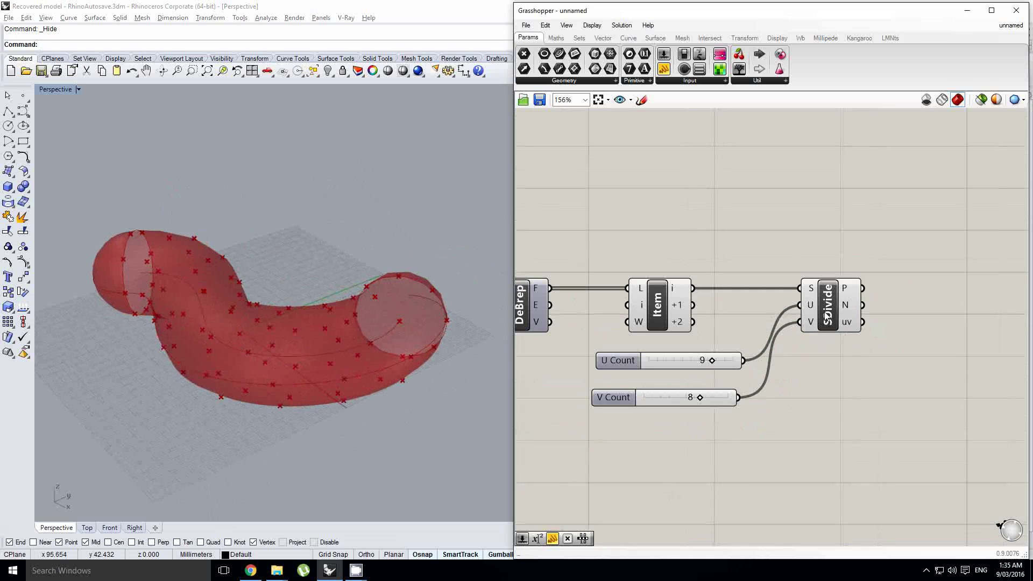
pyautogui.keyDown('alt'); pyautogui.moveTo(829, 307); pyautogui.dragTo(831, 389); pyautogui.keyUp('alt')
pyautogui.click(833, 397)
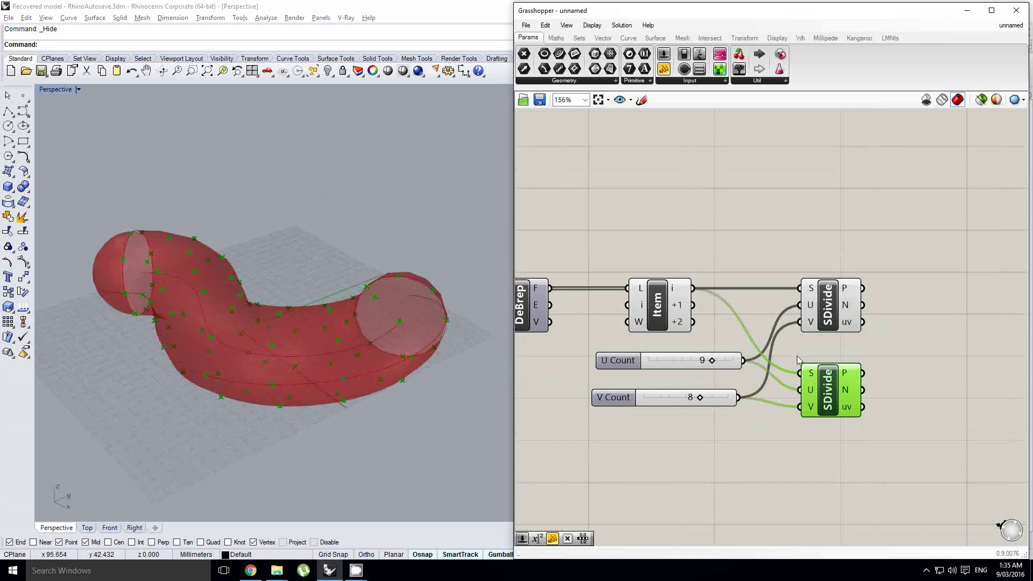
pyautogui.moveTo(689, 288); pyautogui.dragTo(823, 366)
# Step: Paste a third Divide Surface component below and feed its S input from the +2 output of List Item
pyautogui.hotkey('ctrl', 'c')
pyautogui.hotkey('ctrl', 'v')
pyautogui.click(822, 432)
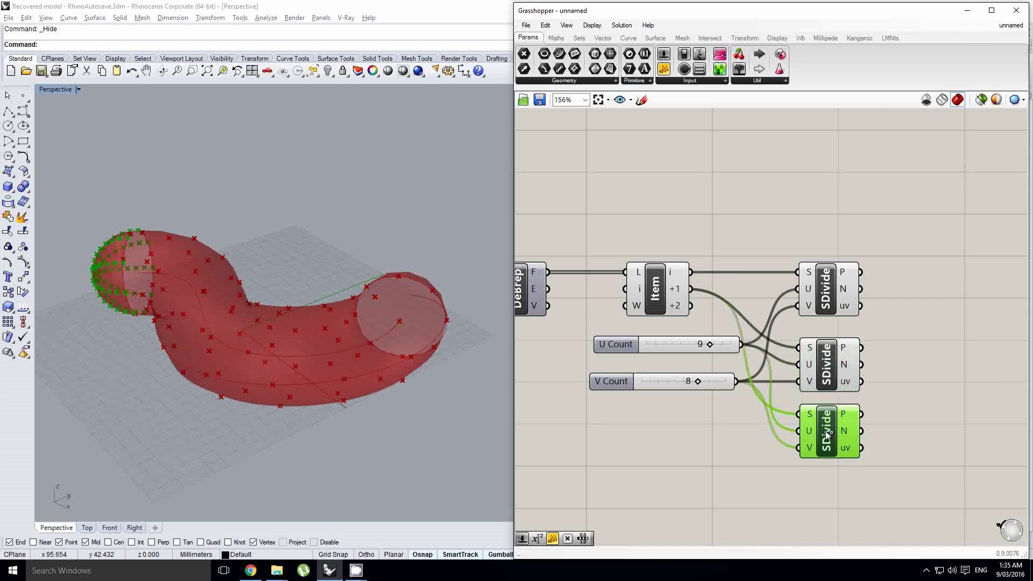
pyautogui.moveTo(691, 305); pyautogui.dragTo(796, 420)
pyautogui.moveTo(796, 420); pyautogui.dragTo(767, 415, button='right')
pyautogui.click(663, 390)
# Step: Examine the division points of the second Divide Surface component on the pipe's rounded cap
pyautogui.scroll(1, 723, 376)
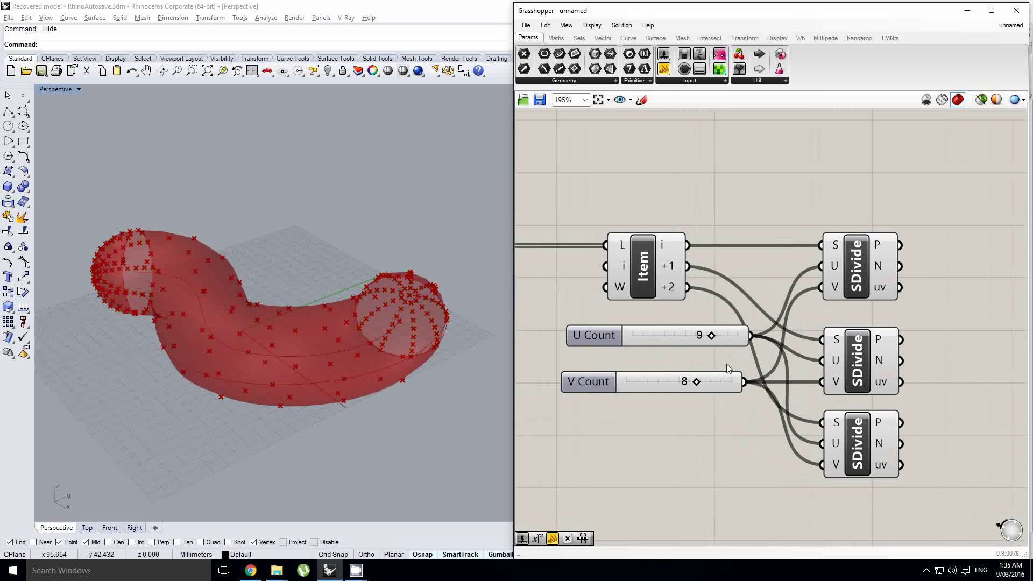
pyautogui.moveTo(796, 358); pyautogui.dragTo(783, 357, button='right')
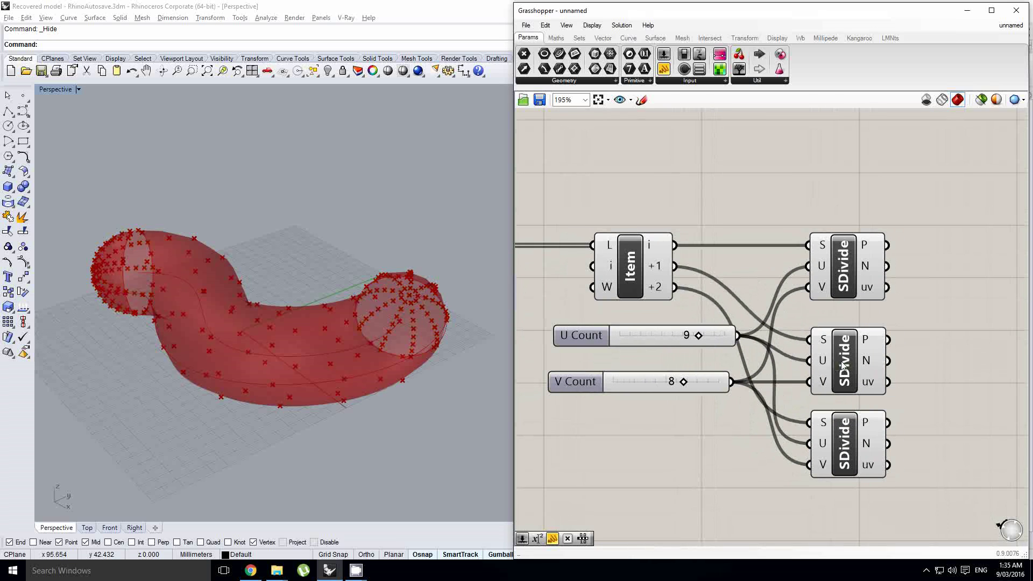
pyautogui.click(856, 377)
pyautogui.moveTo(259, 339); pyautogui.dragTo(355, 322, button='right')
pyautogui.moveTo(297, 283); pyautogui.dragTo(323, 278, button='right')
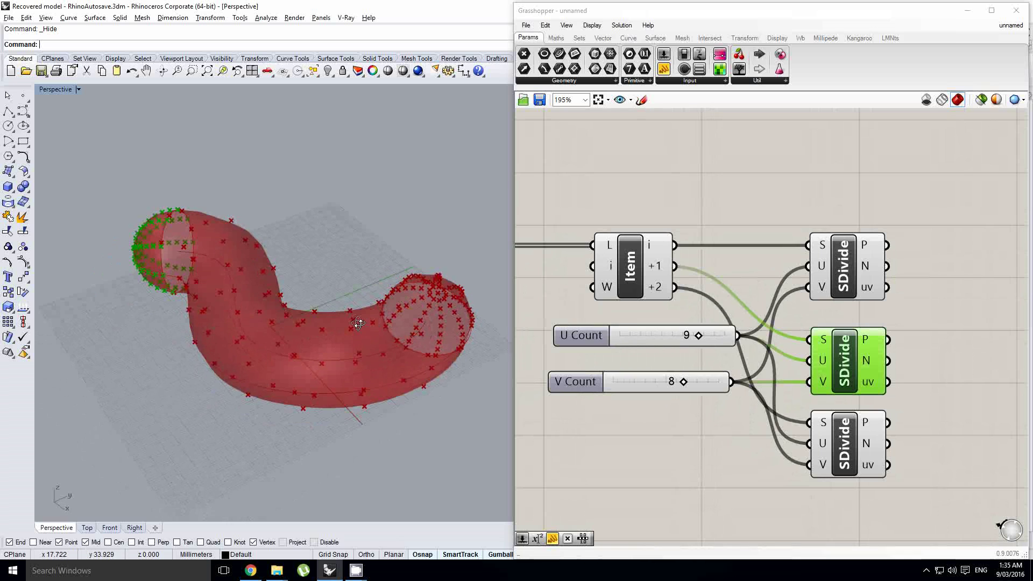
pyautogui.moveTo(819, 361); pyautogui.dragTo(804, 357, button='right')
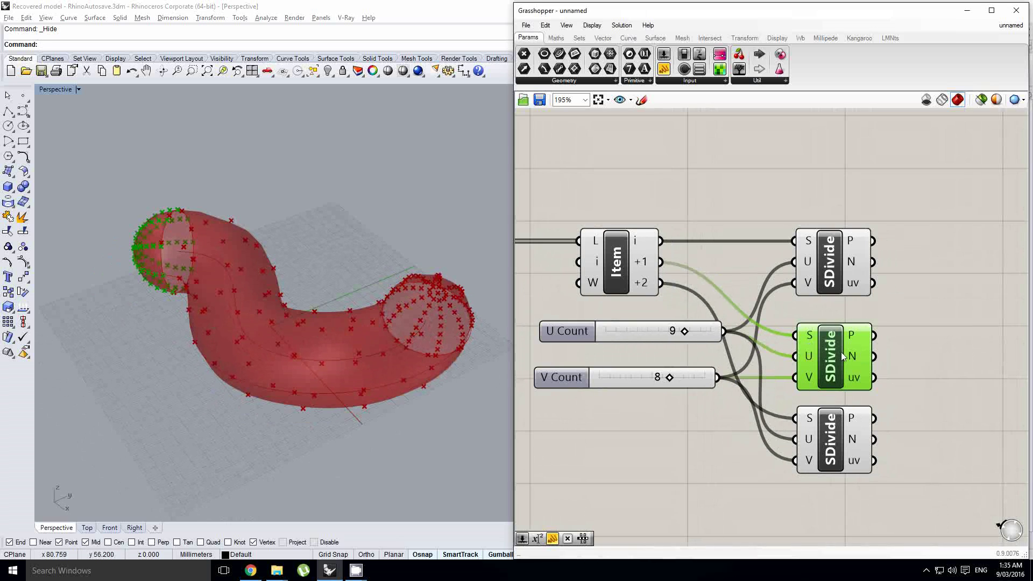
pyautogui.moveTo(258, 283); pyautogui.dragTo(230, 270, button='right')
pyautogui.scroll(4, 160, 290)
pyautogui.scroll(1, 674, 327)
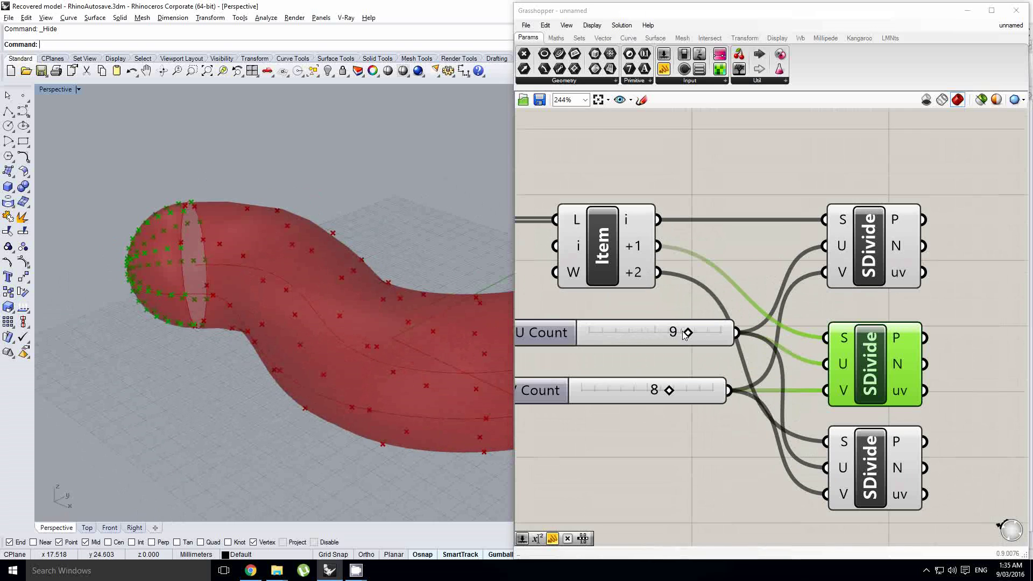
# Step: Test the U Count slider at 8 and 4, and return it to 9
pyautogui.moveTo(688, 335)
pyautogui.mouseDown()
pyautogui.moveTo(633, 336)
pyautogui.moveTo(673, 338)
pyautogui.mouseUp()
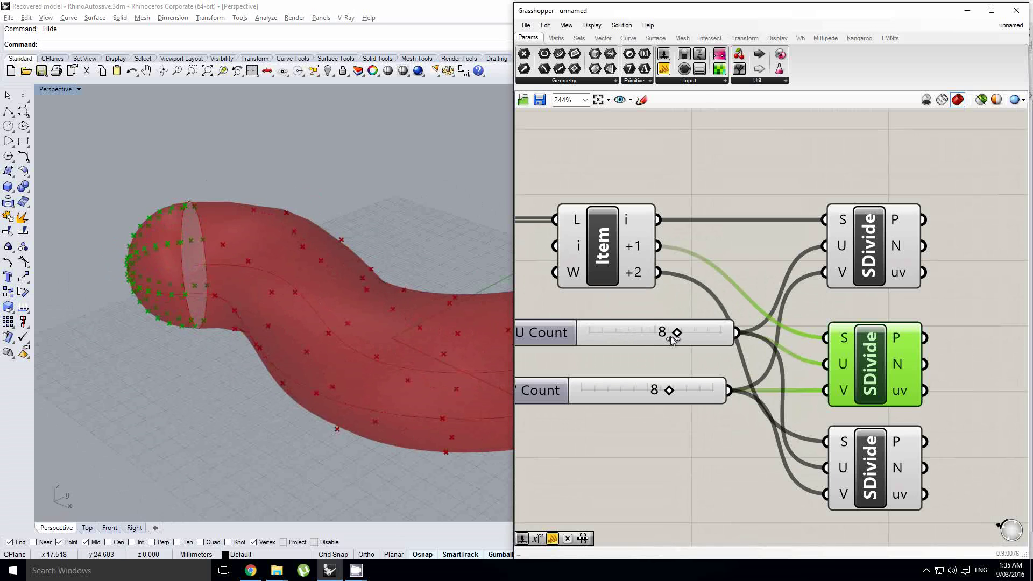
pyautogui.scroll(-2, 300, 309)
pyautogui.moveTo(298, 309); pyautogui.dragTo(325, 295, button='right')
pyautogui.scroll(-3, 333, 298)
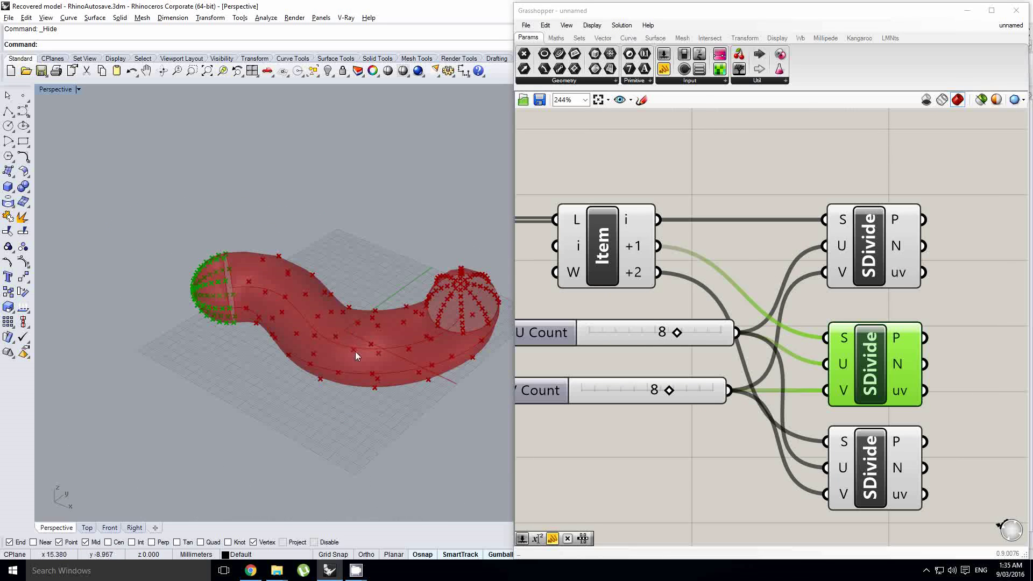
pyautogui.moveTo(390, 281); pyautogui.dragTo(323, 379)
pyautogui.scroll(2, 322, 333)
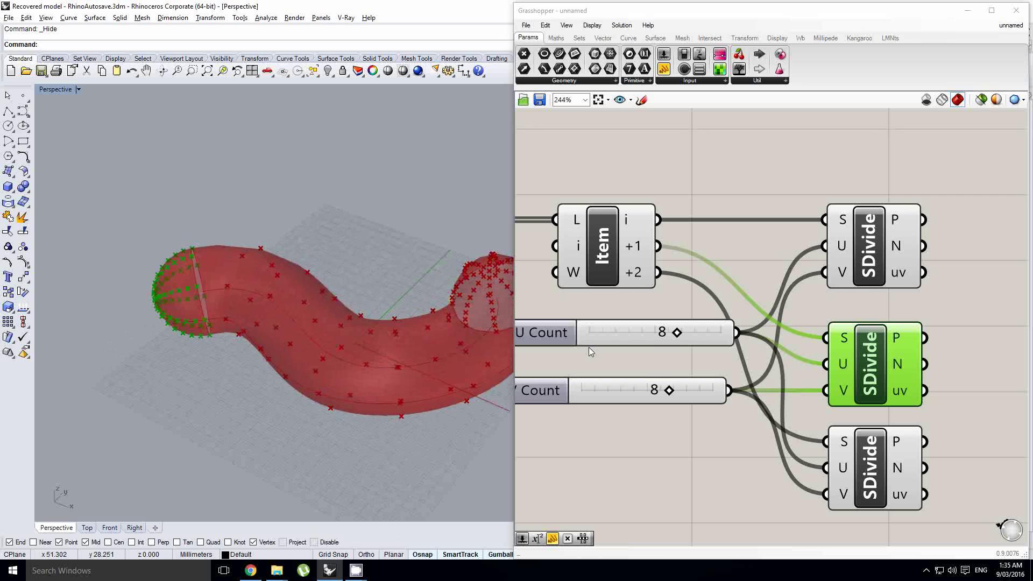
pyautogui.moveTo(677, 332); pyautogui.dragTo(633, 333)
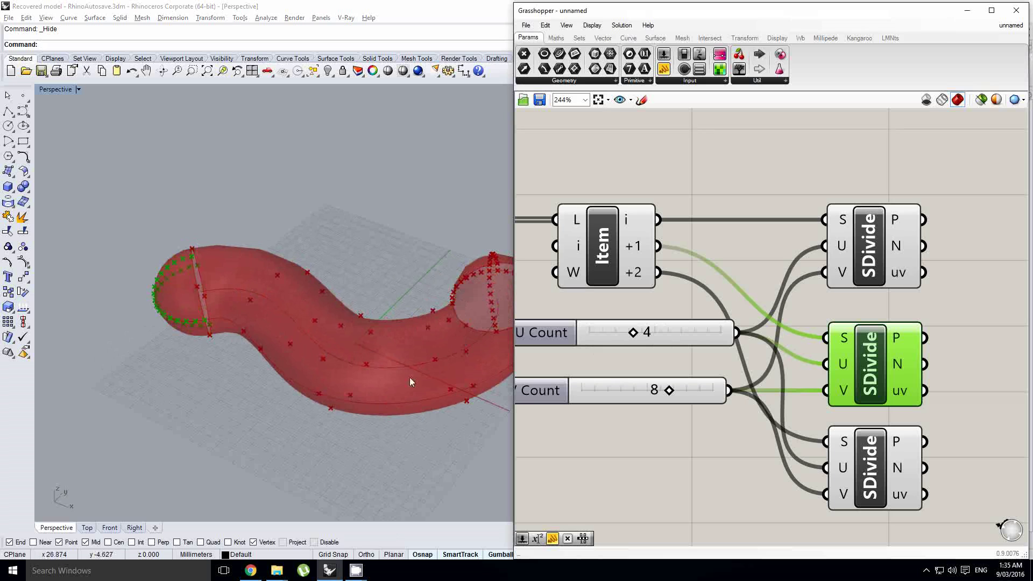
pyautogui.moveTo(634, 334); pyautogui.dragTo(687, 345)
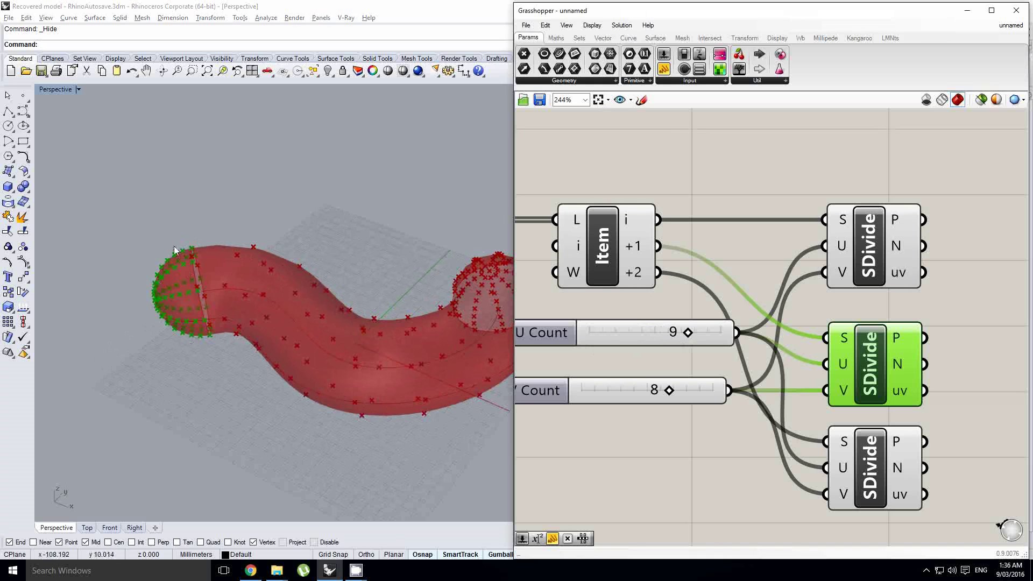
# Step: Move the V Count slider further down and left, away from the U Count slider
pyautogui.click(801, 340)
pyautogui.moveTo(787, 340); pyautogui.dragTo(729, 326, button='right')
pyautogui.moveTo(653, 362); pyautogui.dragTo(610, 389)
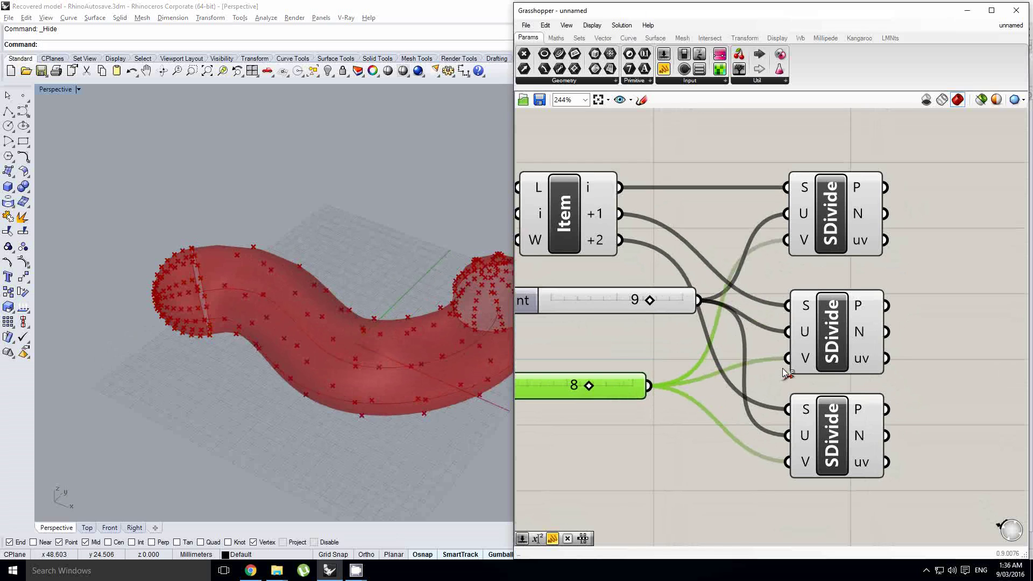
pyautogui.moveTo(649, 387); pyautogui.dragTo(672, 355)
# Step: Replace the U inputs of the second and third Divide Surface components with the V Count slider
pyautogui.moveTo(621, 365); pyautogui.dragTo(702, 358, button='right')
pyautogui.scroll(-1, 706, 357)
pyautogui.click(869, 344)
pyautogui.click(869, 411)
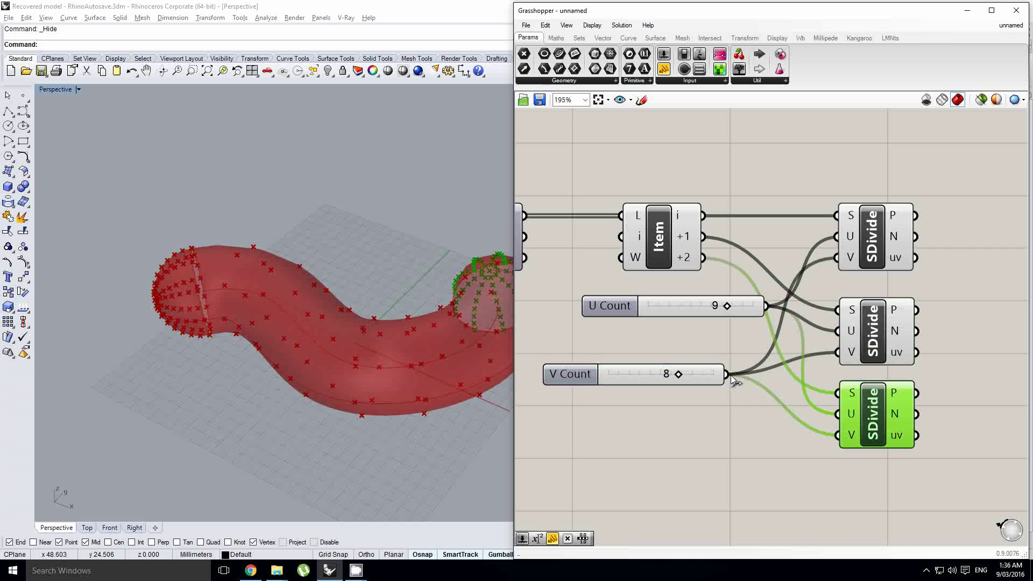
pyautogui.moveTo(731, 376); pyautogui.dragTo(832, 329)
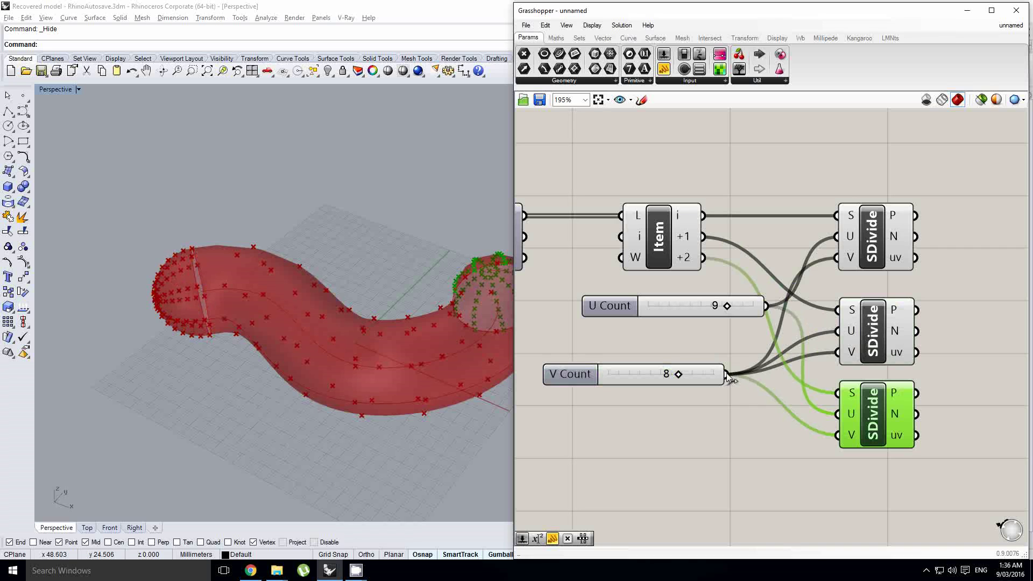
pyautogui.moveTo(727, 377); pyautogui.dragTo(838, 414)
pyautogui.moveTo(772, 407); pyautogui.dragTo(778, 381, button='right')
pyautogui.rightClick(734, 341)
pyautogui.click(708, 353)
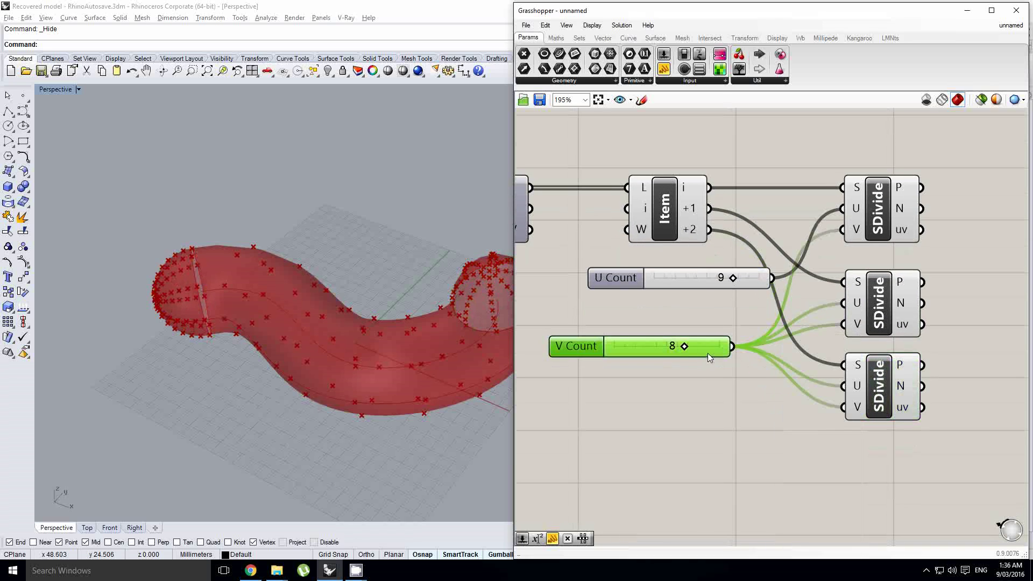
# Step: Duplicate the lower count slider below itself and connect the V Count slider to the V inputs of the second and third Divide Surface components
pyautogui.keyDown('alt'); pyautogui.moveTo(708, 353); pyautogui.dragTo(843, 325); pyautogui.keyUp('alt')
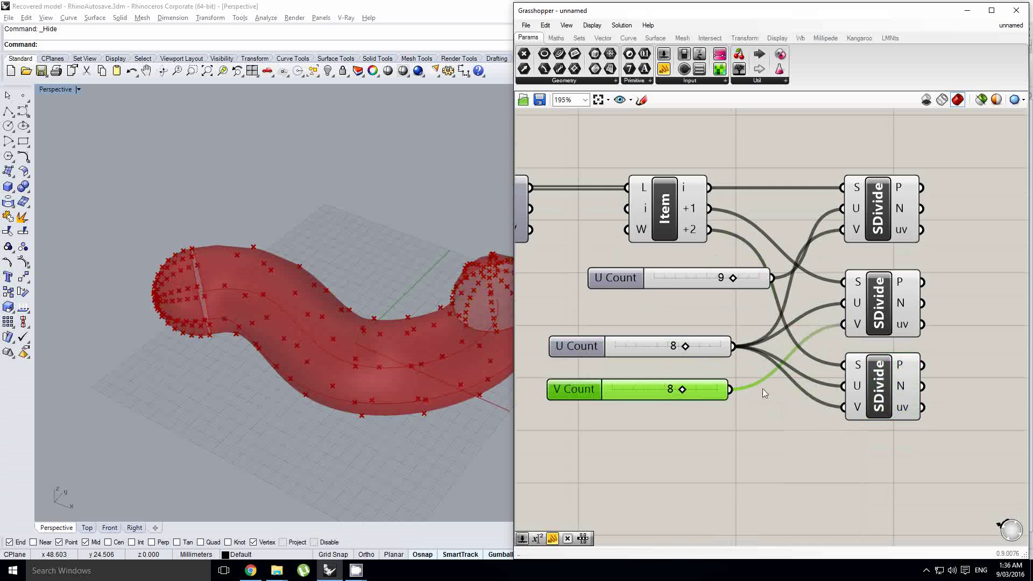
pyautogui.moveTo(733, 391); pyautogui.dragTo(845, 409)
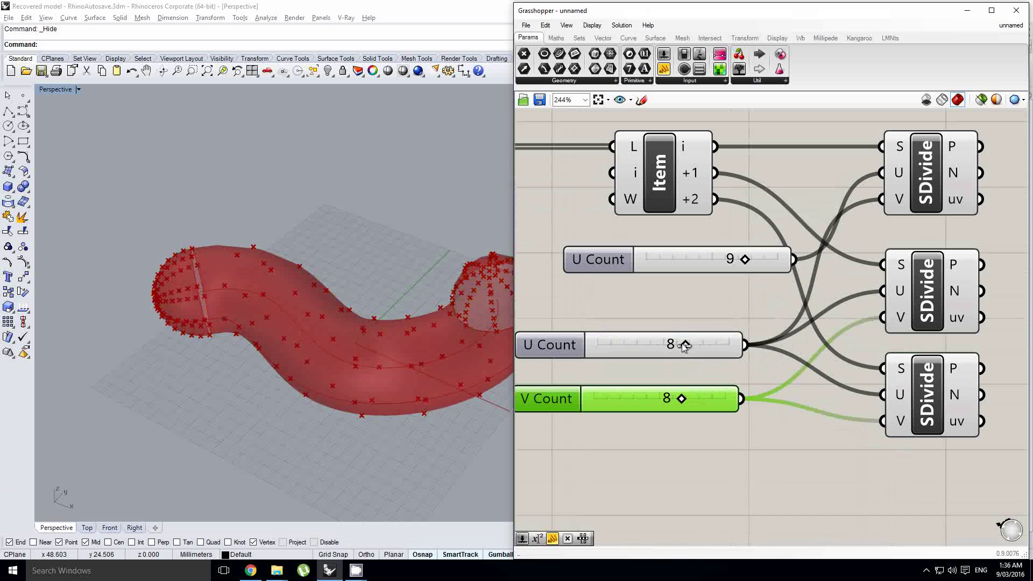
# Step: Test the lower U Count slider at 7 while examining the pipe's rounded cap, and return it to 8
pyautogui.moveTo(684, 346)
pyautogui.mouseDown()
pyautogui.moveTo(650, 352)
pyautogui.moveTo(674, 348)
pyautogui.mouseUp()
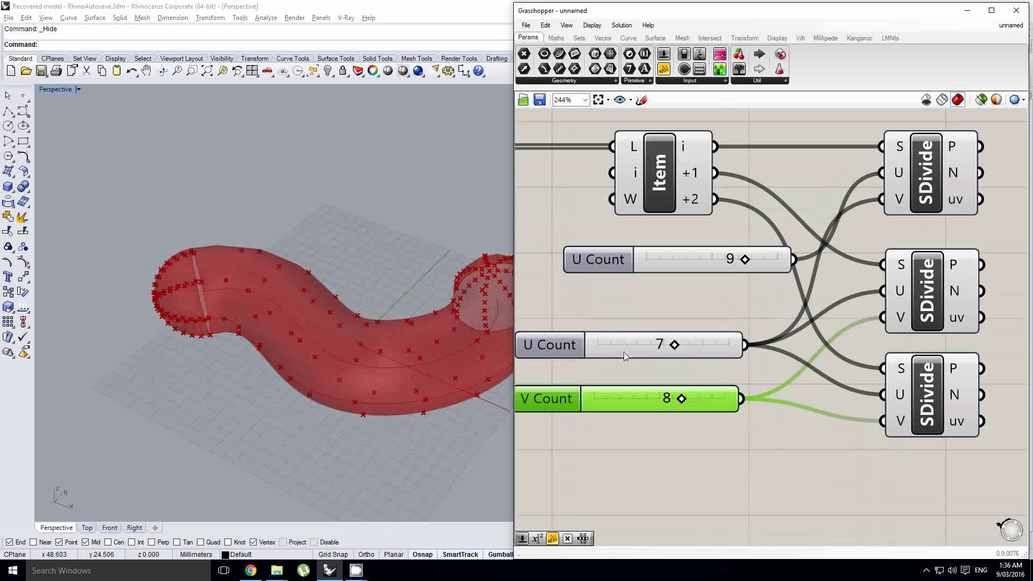
pyautogui.moveTo(210, 304); pyautogui.dragTo(273, 280, button='right')
pyautogui.scroll(5, 233, 286)
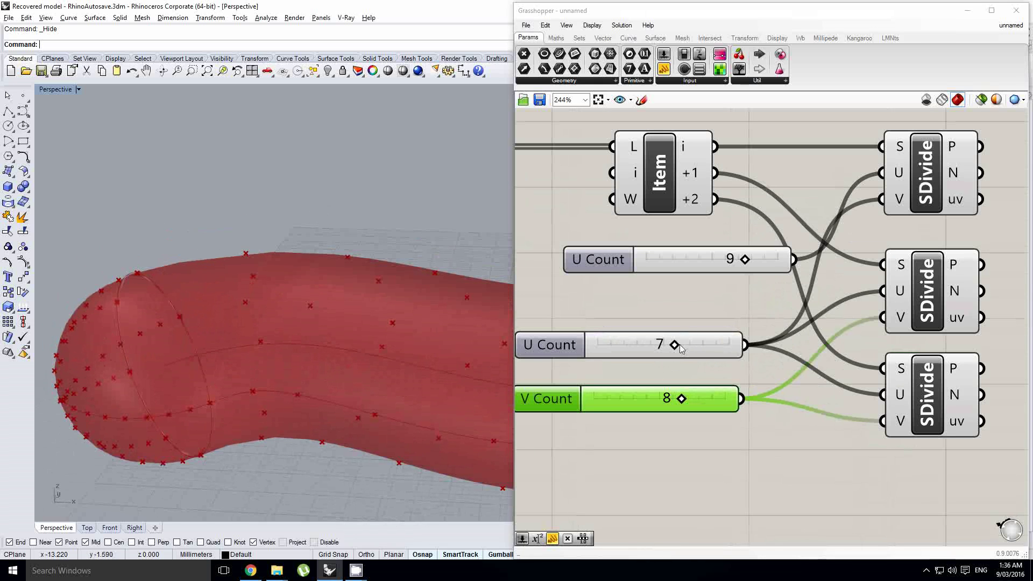
pyautogui.moveTo(681, 348)
pyautogui.mouseDown()
pyautogui.moveTo(722, 347)
pyautogui.moveTo(655, 356)
pyautogui.moveTo(686, 352)
pyautogui.mouseUp()
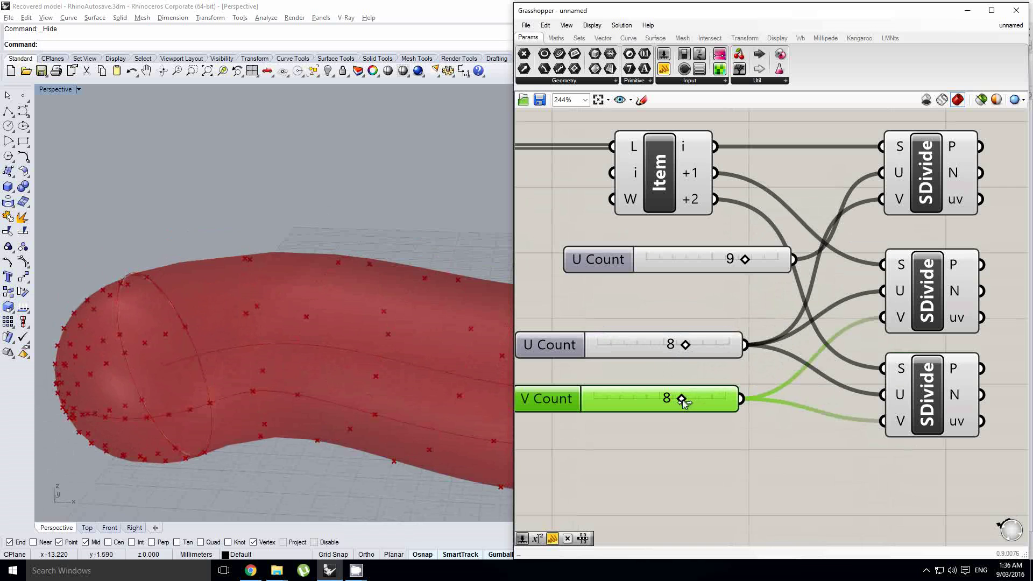
# Step: Set the V Count slider to 3 and examine the division points on the pipe's rounded cap
pyautogui.moveTo(682, 402); pyautogui.dragTo(631, 410)
pyautogui.scroll(-5, 396, 364)
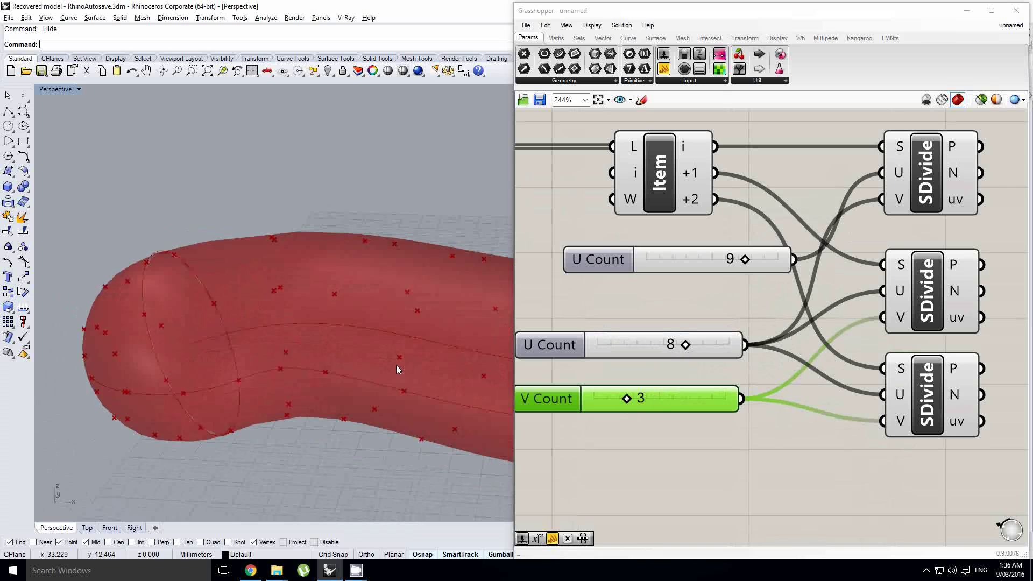
pyautogui.moveTo(361, 356); pyautogui.dragTo(337, 370, button='right')
pyautogui.scroll(5, 369, 330)
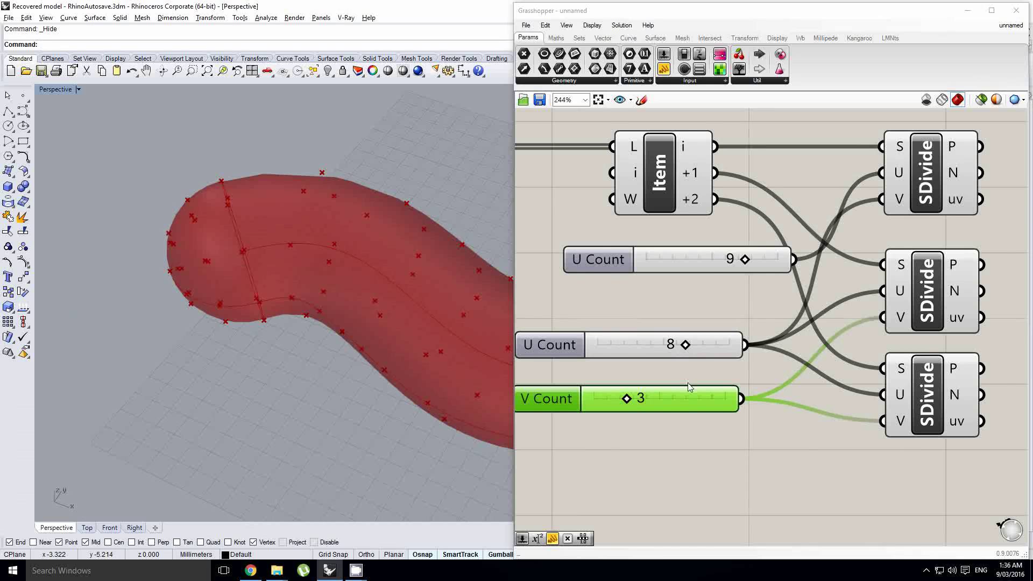
pyautogui.moveTo(687, 382); pyautogui.dragTo(744, 382, button='right')
pyautogui.moveTo(141, 280); pyautogui.dragTo(249, 289, button='right')
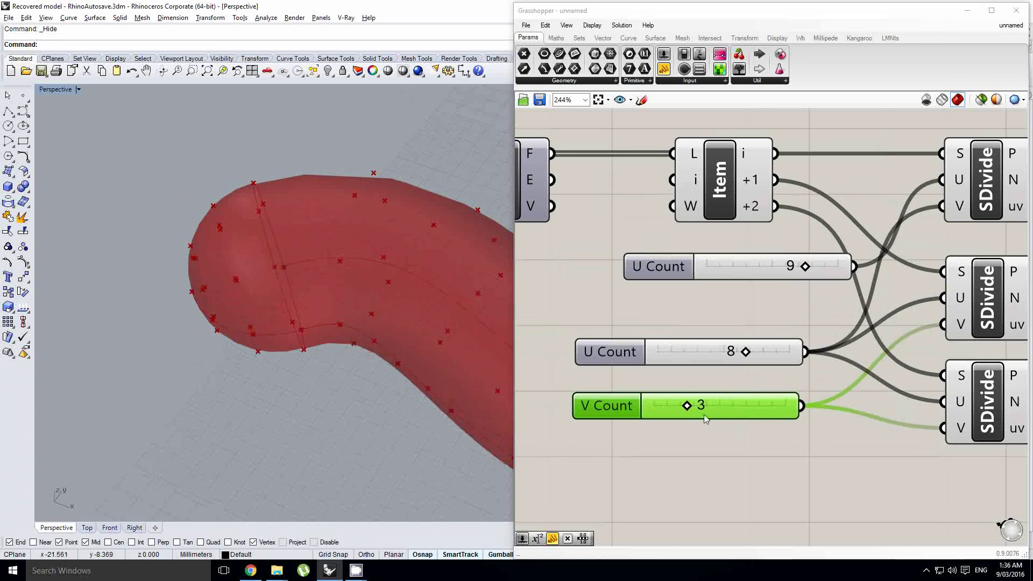
pyautogui.moveTo(687, 406)
pyautogui.mouseDown()
pyautogui.moveTo(675, 406)
pyautogui.moveTo(692, 411)
pyautogui.mouseUp()
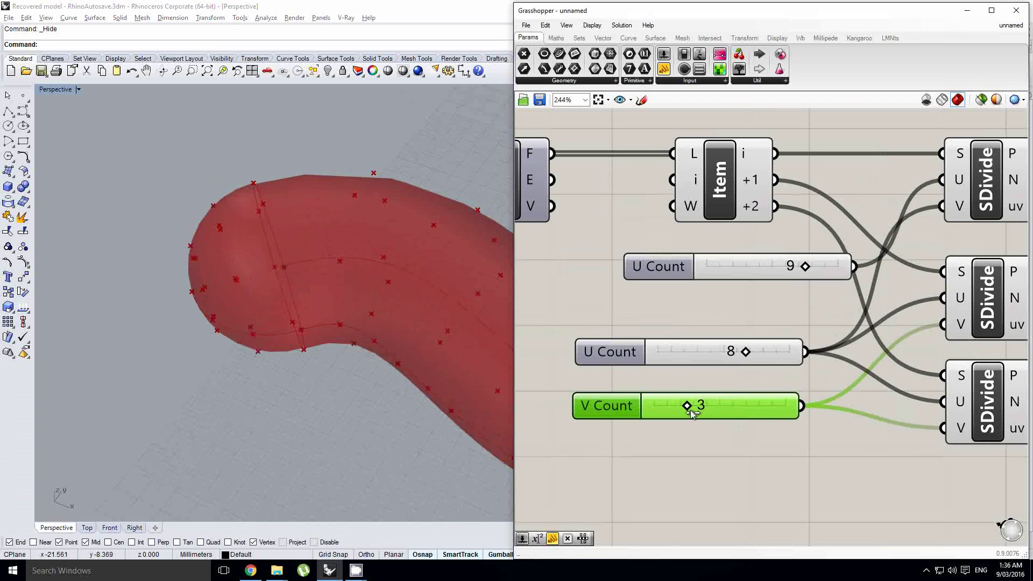
# Step: Highlight the second Divide Surface component's points on the whole pipe
pyautogui.scroll(-5, 277, 321)
pyautogui.moveTo(278, 321); pyautogui.dragTo(318, 334, button='right')
pyautogui.scroll(-3, 810, 319)
pyautogui.moveTo(810, 319); pyautogui.dragTo(648, 395, button='right')
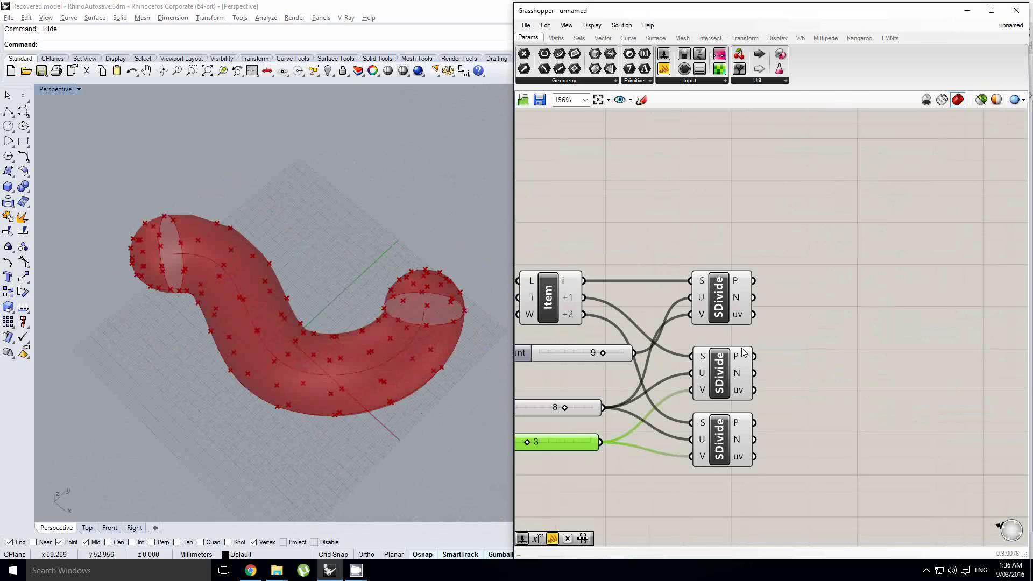
pyautogui.click(724, 364)
pyautogui.scroll(2, 724, 364)
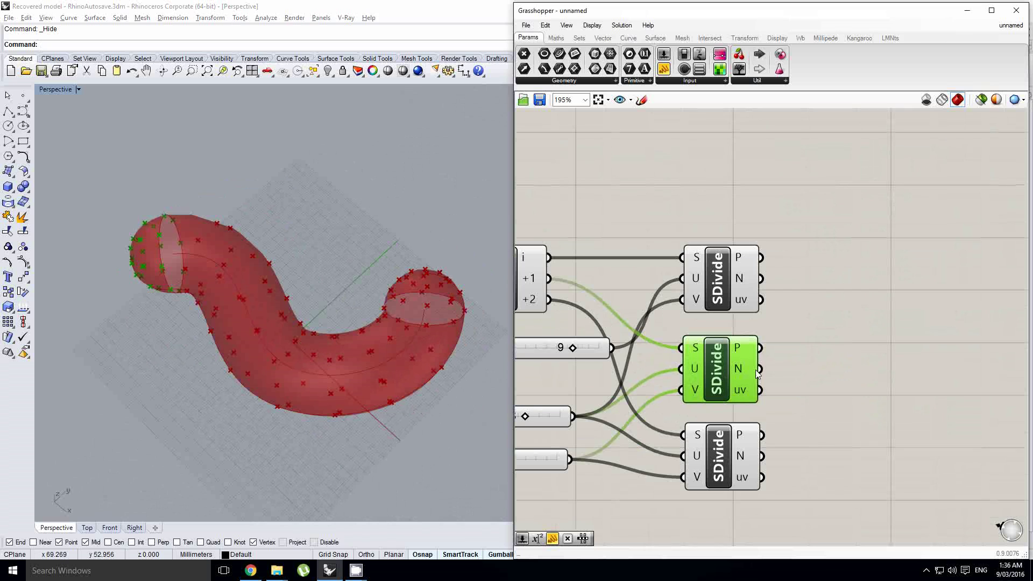
# Step: Add a Path Mapper component beside the first Divide Surface component
pyautogui.moveTo(758, 374); pyautogui.dragTo(666, 394, button='right')
pyautogui.doubleClick(809, 313)
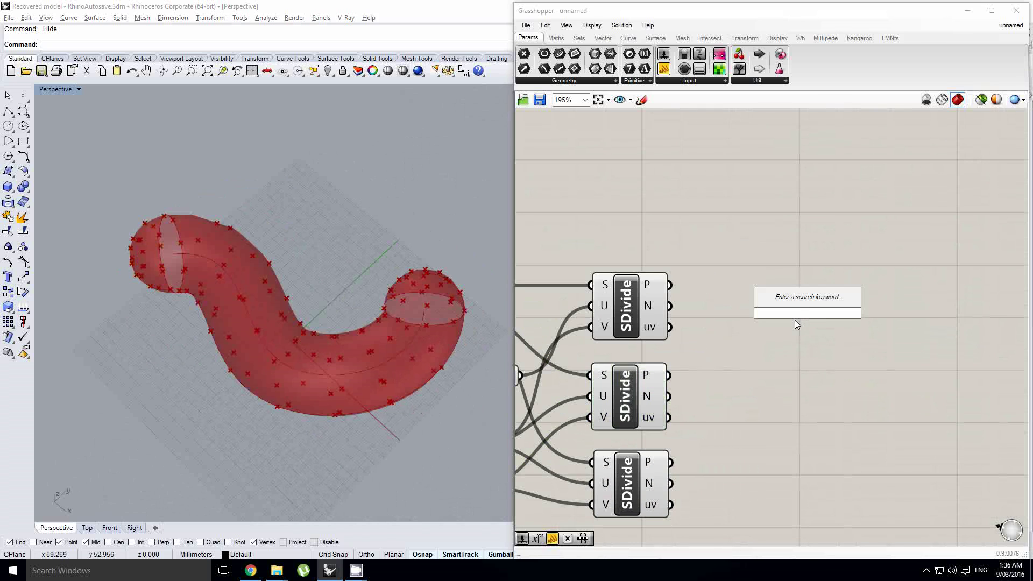
pyautogui.write('path ma')
pyautogui.press('Return')
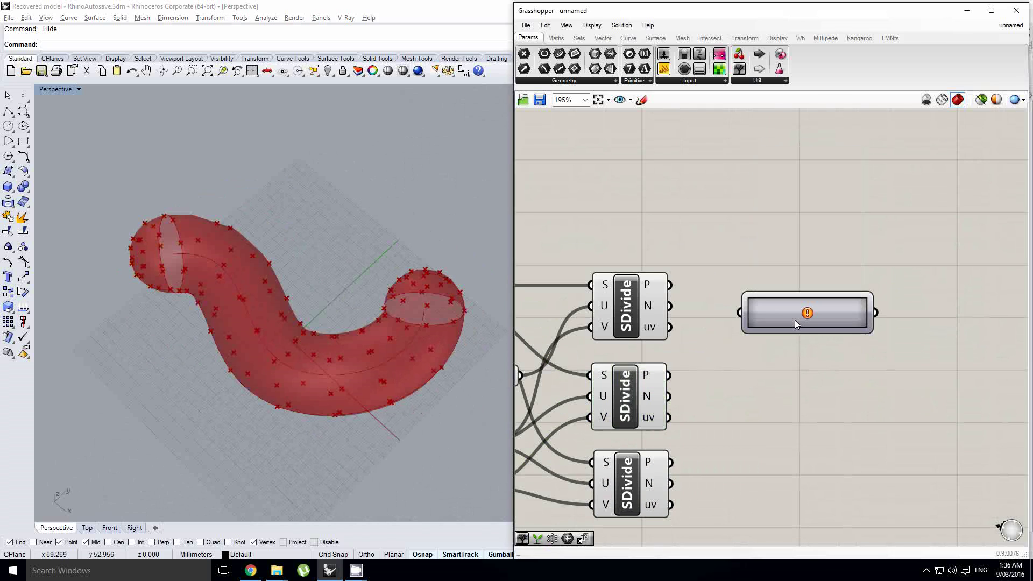
pyautogui.moveTo(780, 308); pyautogui.dragTo(795, 301)
# Step: Select the List Item component that feeds the Divide Surface components and examine its faces on the pipe
pyautogui.keyDown('shift'); pyautogui.moveTo(275, 298); pyautogui.dragTo(303, 280, button='right'); pyautogui.keyUp('shift')
pyautogui.scroll(2, 305, 285)
pyautogui.scroll(-2, 305, 286)
pyautogui.moveTo(581, 331); pyautogui.dragTo(750, 291, button='right')
pyautogui.scroll(-1, 748, 292)
pyautogui.click(626, 277)
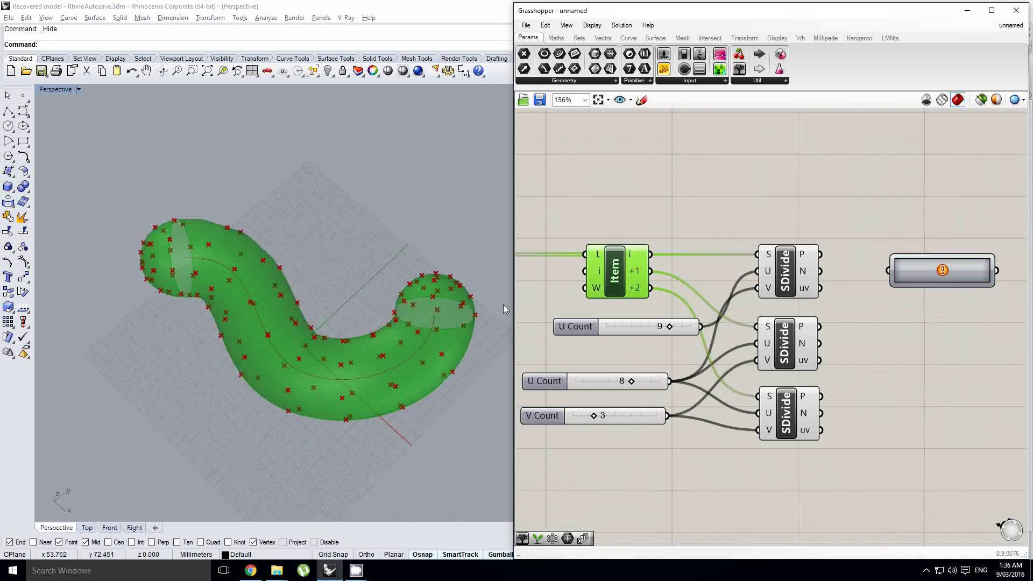
pyautogui.click(340, 325)
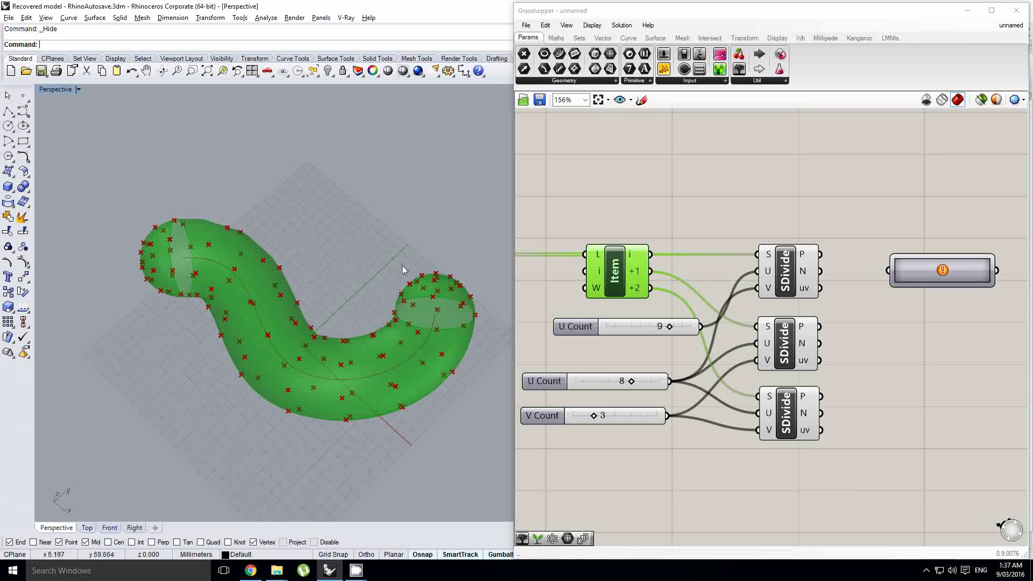
# Step: Connect the first Divide Surface's P output to the Path Mapper and simplify the P outputs of all three Divide Surface components
pyautogui.moveTo(889, 263); pyautogui.dragTo(783, 270, button='right')
pyautogui.moveTo(714, 262); pyautogui.dragTo(833, 267)
pyautogui.rightClick(701, 263)
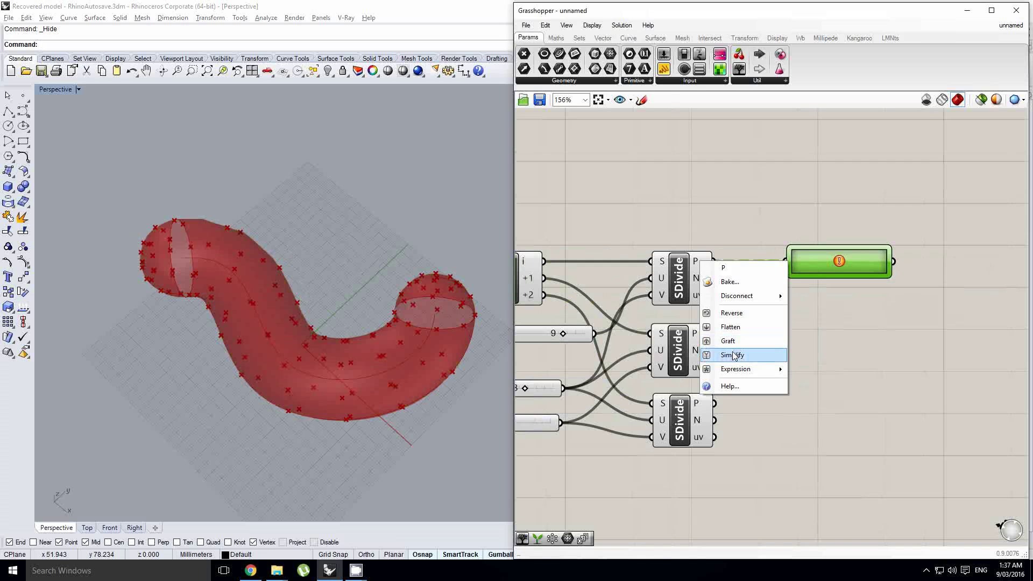
pyautogui.click(724, 350)
pyautogui.rightClick(697, 335)
pyautogui.click(729, 409)
pyautogui.rightClick(699, 404)
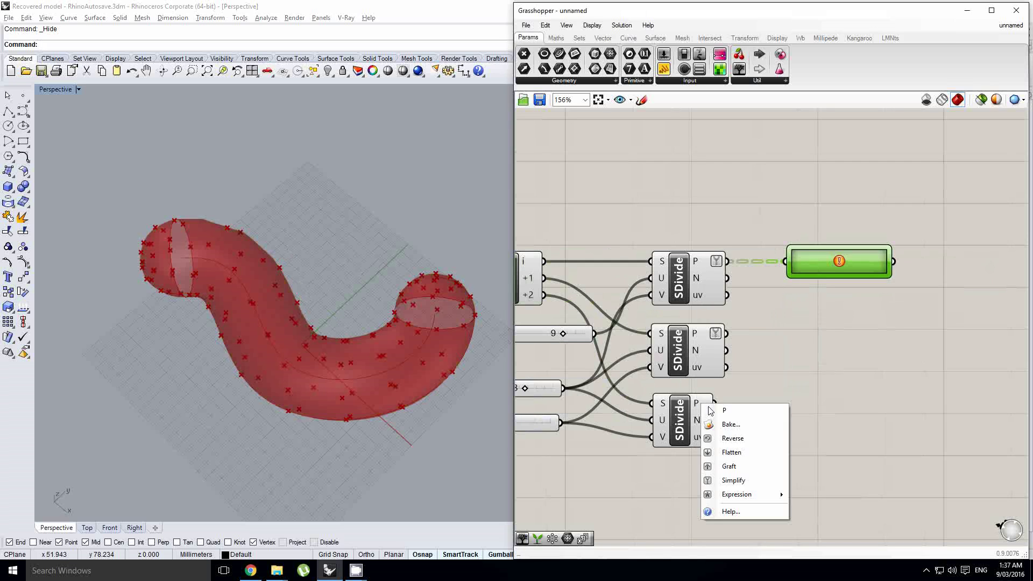
pyautogui.click(729, 479)
# Step: Create a default mapping from {A} to {A} in the Path Mapper
pyautogui.moveTo(765, 325); pyautogui.dragTo(757, 327, button='right')
pyautogui.moveTo(810, 274); pyautogui.dragTo(824, 273)
pyautogui.rightClick(824, 274)
pyautogui.click(855, 300)
pyautogui.moveTo(811, 309); pyautogui.dragTo(764, 306, button='right')
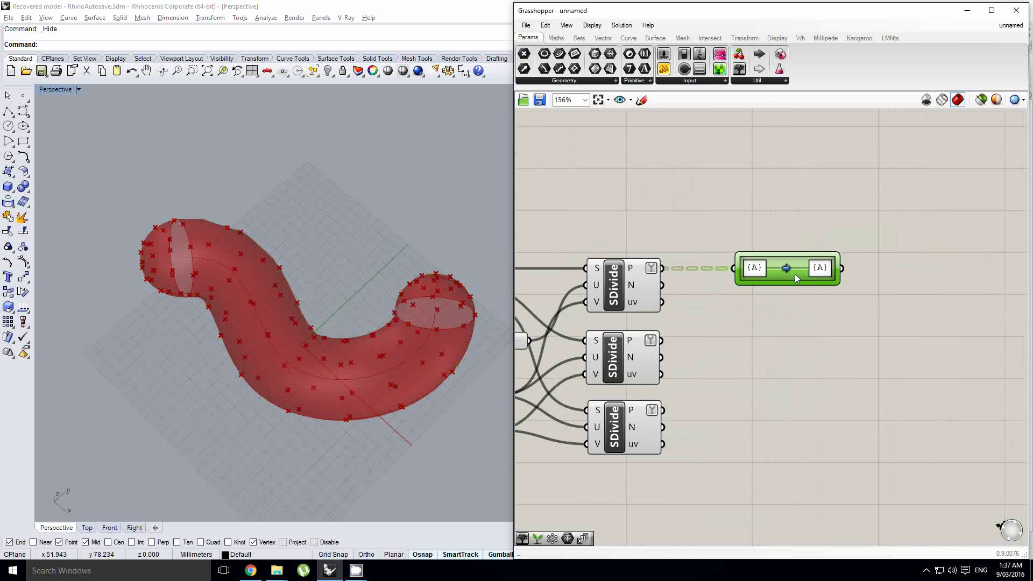
# Step: Change the Path Mapper's target path to {1;A}, keeping {A} as the source
pyautogui.scroll(1, 794, 275)
pyautogui.moveTo(404, 325); pyautogui.dragTo(339, 327, button='right')
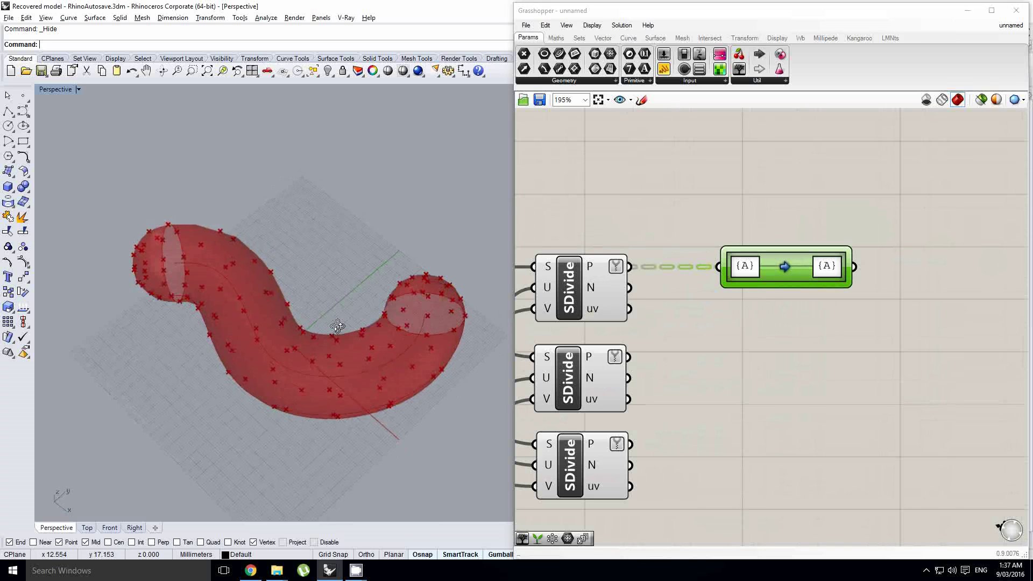
pyautogui.moveTo(603, 274)
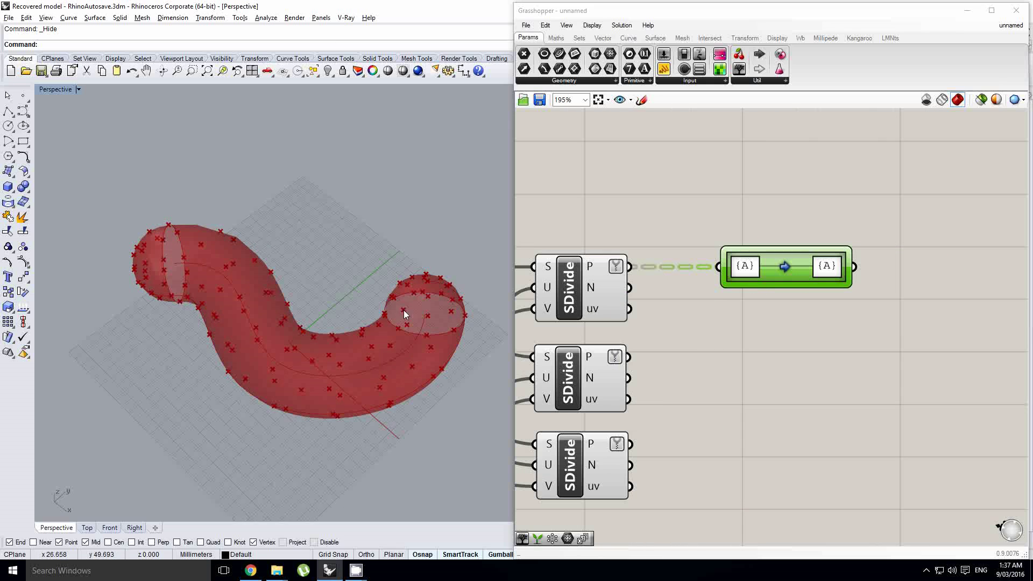
pyautogui.keyDown('shift'); pyautogui.moveTo(320, 359); pyautogui.dragTo(335, 332, button='right'); pyautogui.keyUp('shift')
pyautogui.scroll(2, 350, 341)
pyautogui.moveTo(826, 269); pyautogui.dragTo(798, 283, button='right')
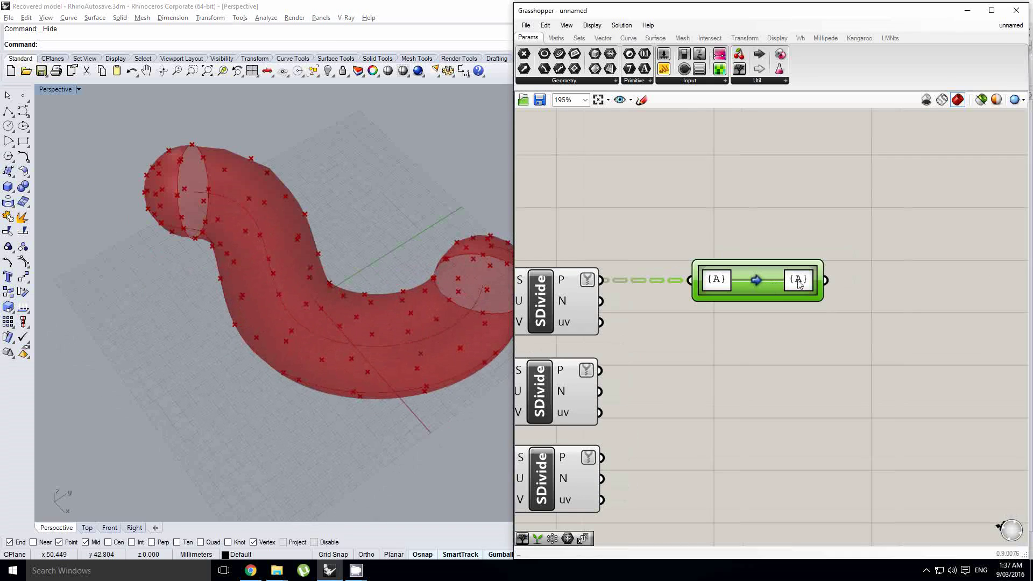
pyautogui.doubleClick(799, 284)
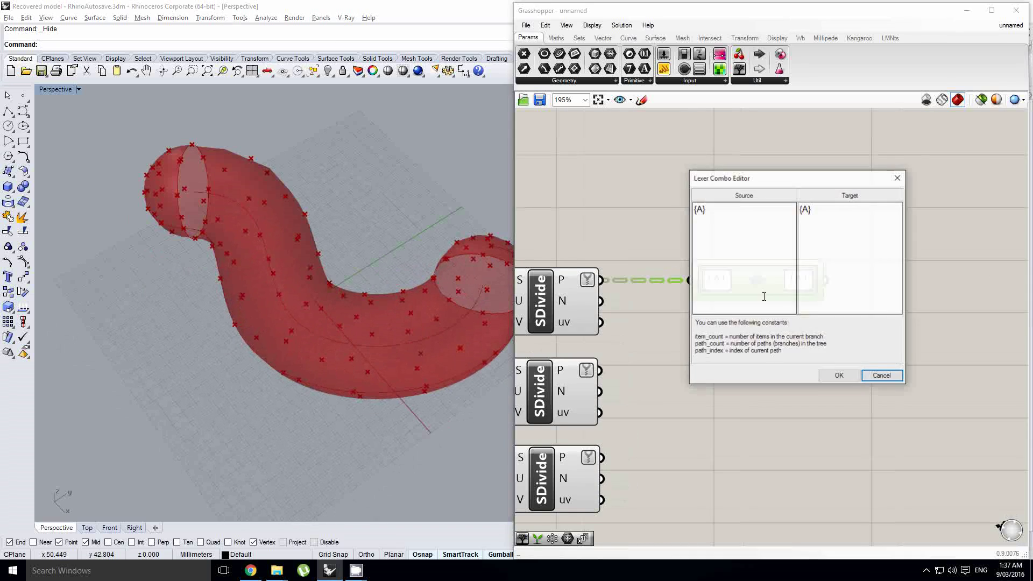
pyautogui.click(808, 208)
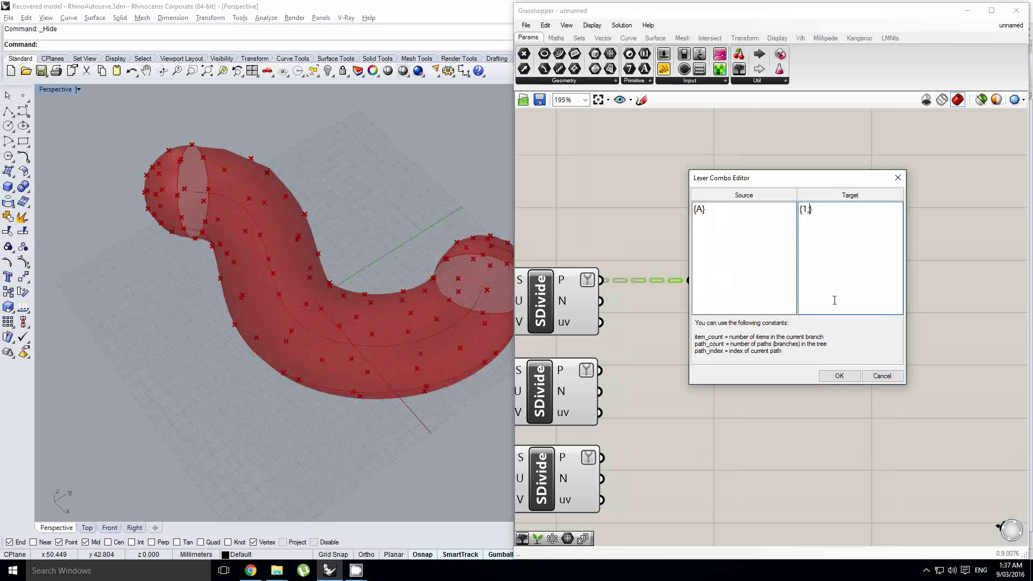
pyautogui.click(830, 373)
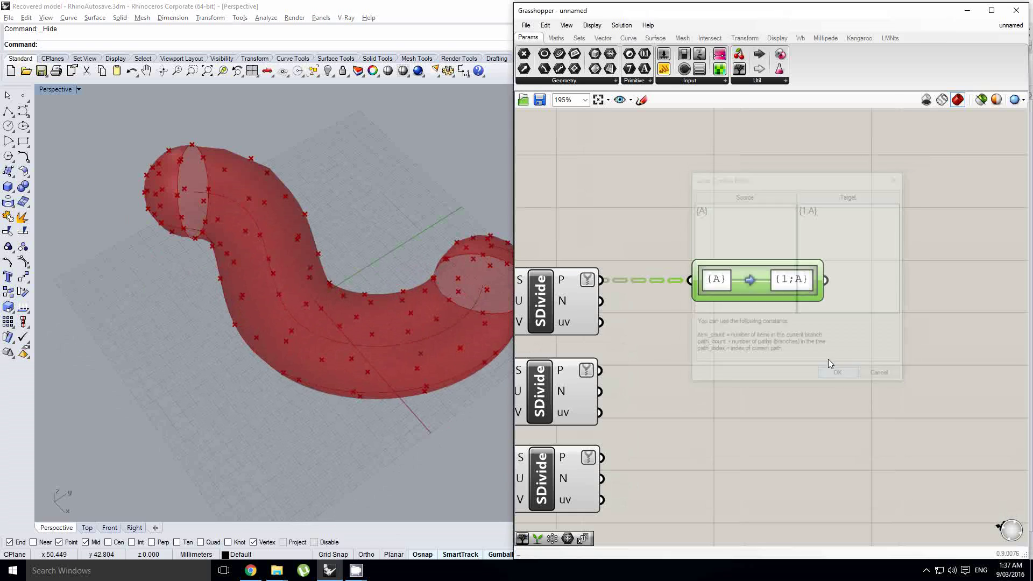
# Step: Add a Panel above and beyond the Path Mapper and connect the mapper's output to it
pyautogui.moveTo(810, 171); pyautogui.dragTo(902, 230)
pyautogui.moveTo(900, 235); pyautogui.dragTo(744, 278, button='right')
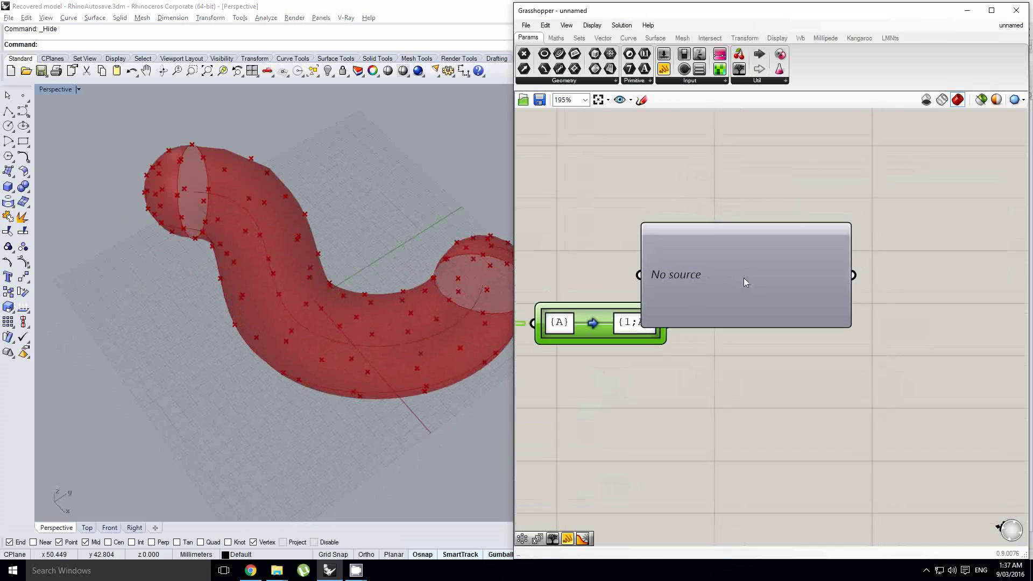
pyautogui.moveTo(744, 278); pyautogui.dragTo(842, 226)
pyautogui.moveTo(670, 323); pyautogui.dragTo(738, 224)
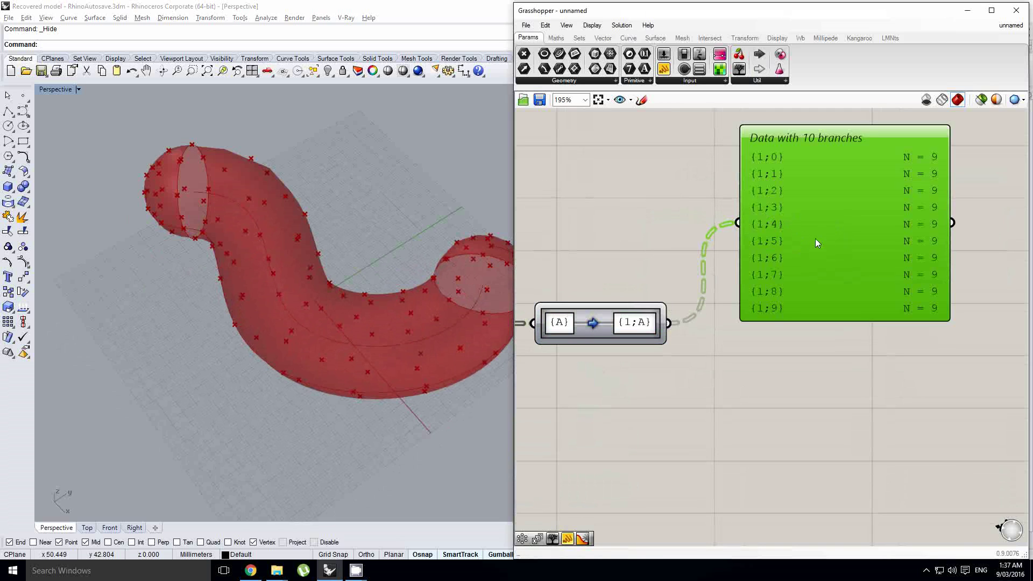
# Step: Duplicate the {A} to {1;A} Path Mapper below the original and feed it from the second Divide Surface's P output
pyautogui.scroll(-3, 784, 237)
pyautogui.scroll(1, 734, 328)
pyautogui.moveTo(733, 325); pyautogui.dragTo(775, 312, button='right')
pyautogui.keyDown('alt'); pyautogui.moveTo(772, 283); pyautogui.dragTo(771, 345); pyautogui.keyUp('alt')
pyautogui.moveTo(657, 349); pyautogui.dragTo(762, 343)
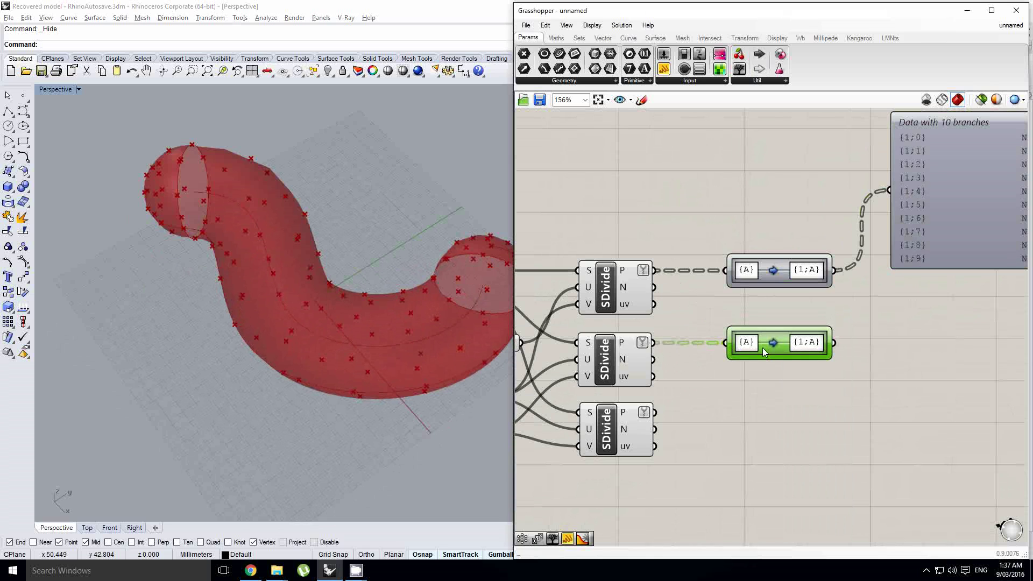
pyautogui.moveTo(900, 318); pyautogui.dragTo(809, 333, button='right')
pyautogui.doubleClick(867, 364)
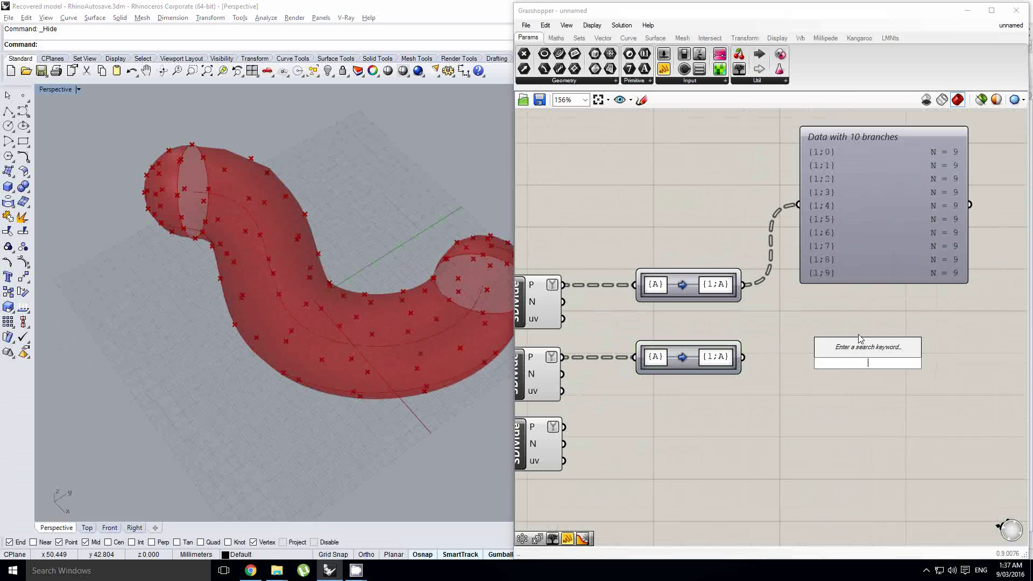
pyautogui.write('list ite')
pyautogui.click(859, 335)
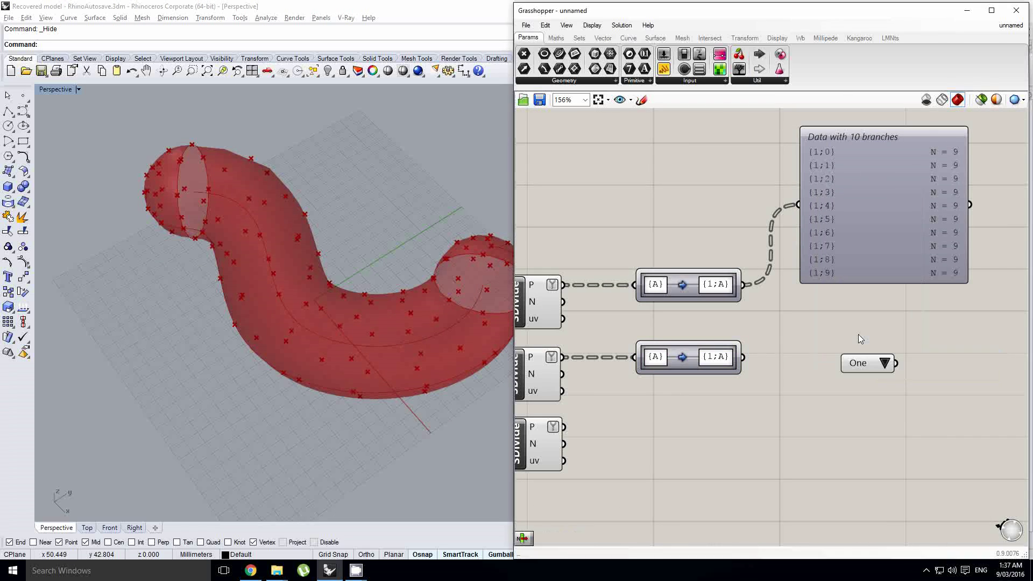
pyautogui.click(853, 367)
# Step: Add a List Item component and connect the second Path Mapper's output to its L input
pyautogui.doubleClick(854, 371)
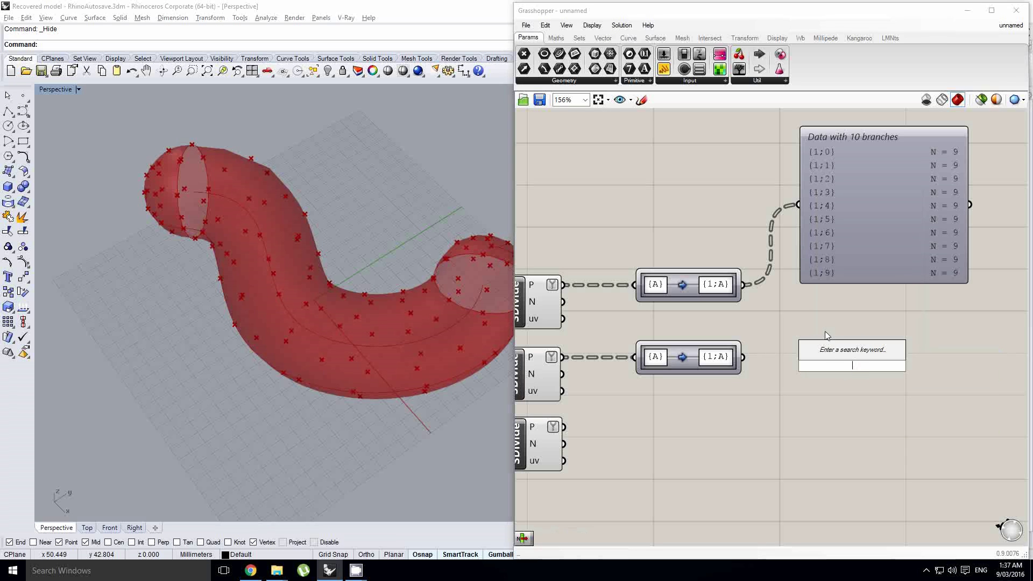
pyautogui.write('list it')
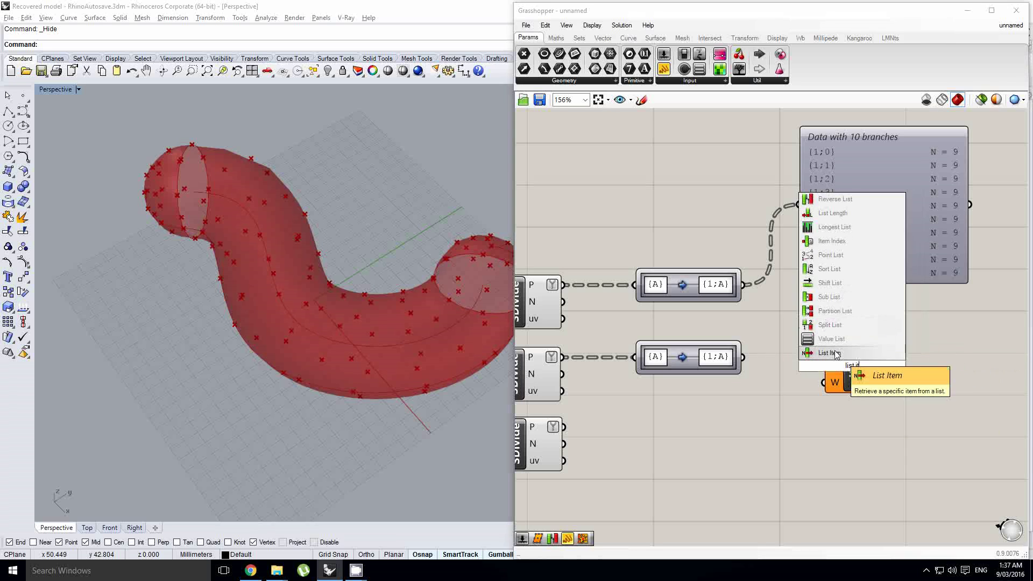
pyautogui.click(823, 353)
pyautogui.moveTo(763, 359); pyautogui.dragTo(823, 349)
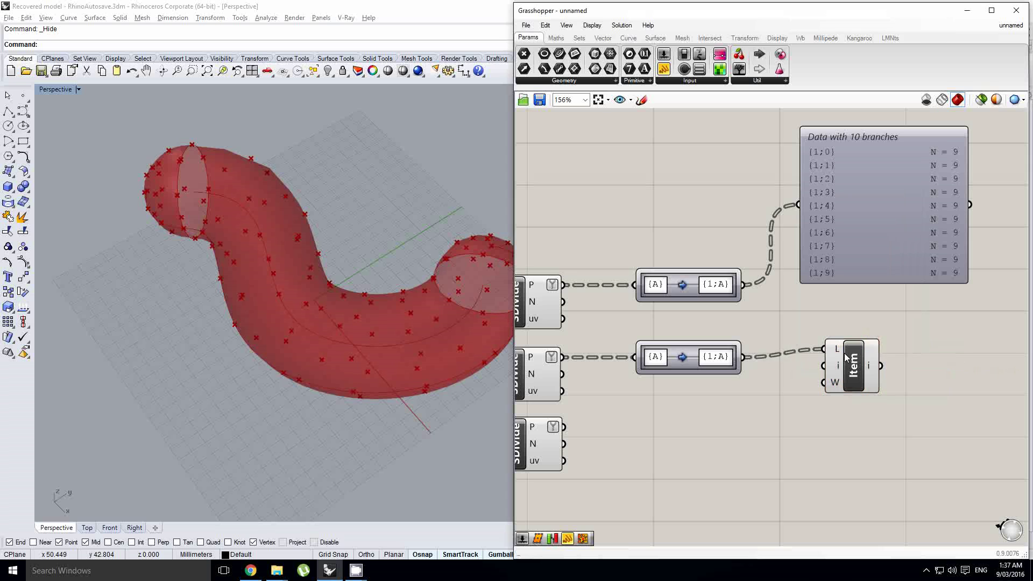
# Step: Set the new List Item's index input to 3 with the pipe's rounded cap in close view
pyautogui.moveTo(153, 279); pyautogui.dragTo(286, 223, button='right')
pyautogui.scroll(4, 225, 251)
pyautogui.moveTo(741, 353); pyautogui.dragTo(749, 337, button='right')
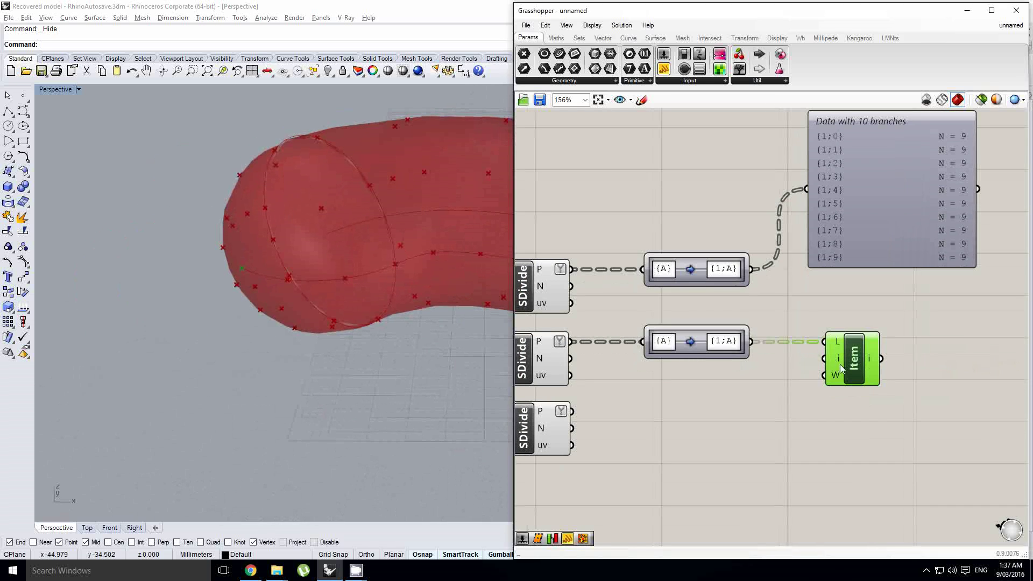
pyautogui.rightClick(837, 359)
pyautogui.moveTo(883, 466)
pyautogui.click(795, 467)
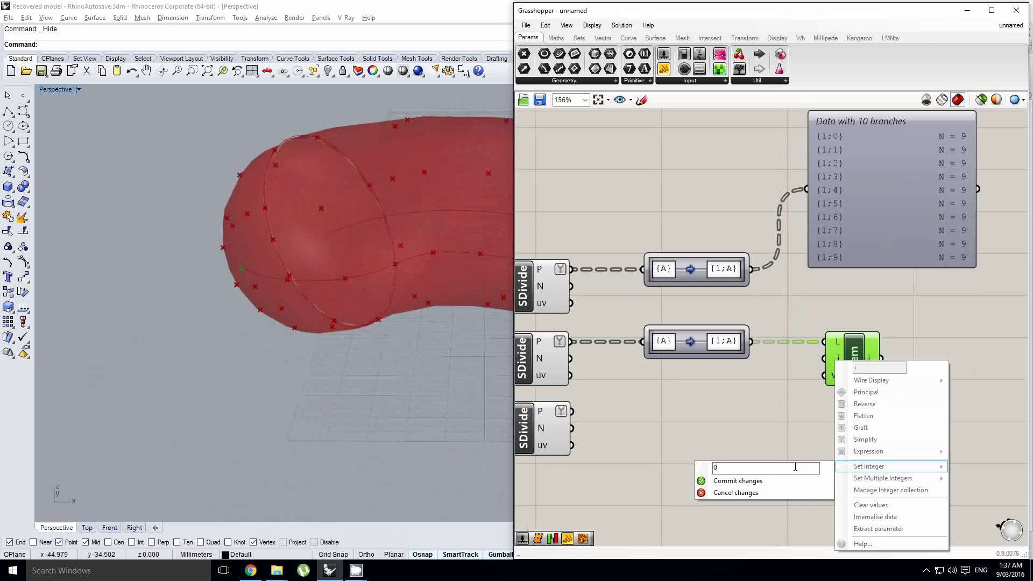
pyautogui.write('3')
pyautogui.click(780, 478)
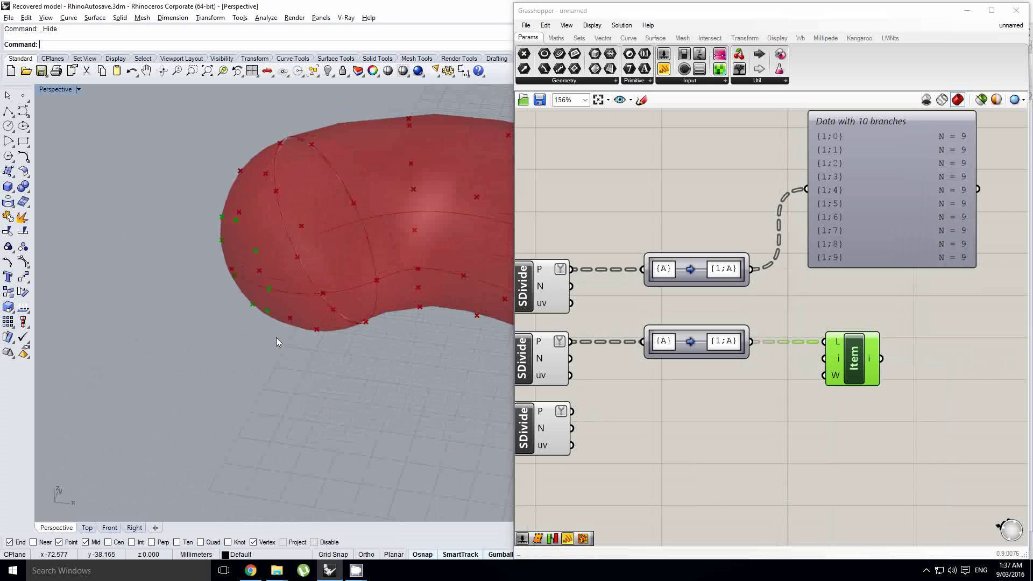
# Step: Compare the branch points of the first two Path Mappers on the pipe by feeding each in turn to the List Item's L input
pyautogui.moveTo(752, 269); pyautogui.dragTo(824, 341)
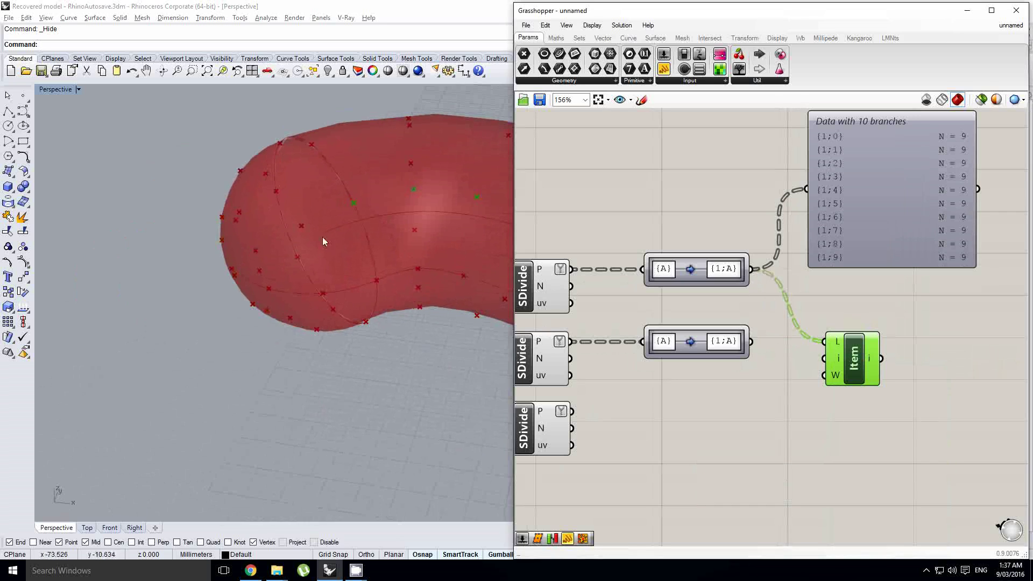
pyautogui.moveTo(322, 237); pyautogui.dragTo(346, 255, button='right')
pyautogui.scroll(4, 336, 252)
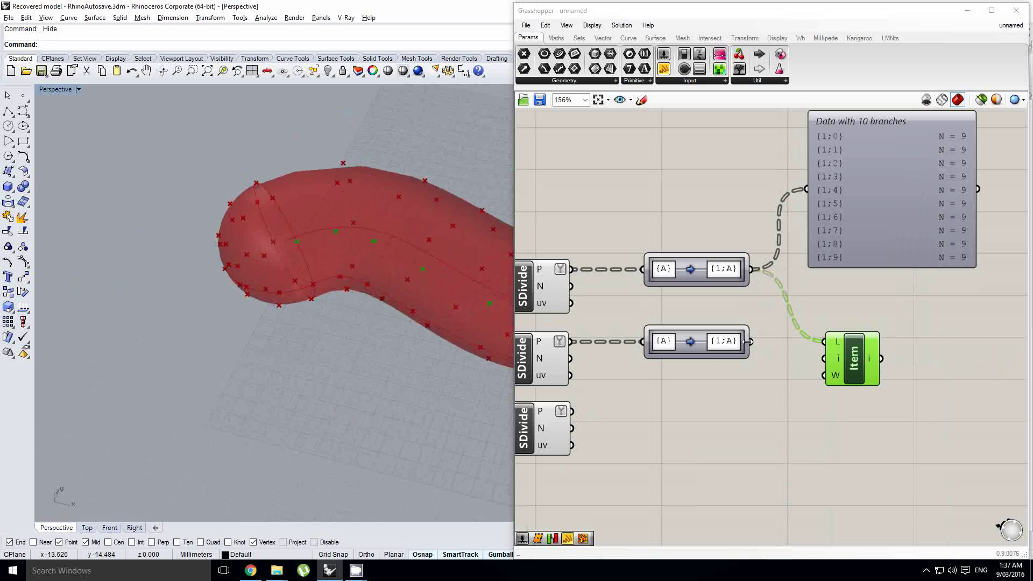
pyautogui.moveTo(749, 341); pyautogui.dragTo(825, 342)
pyautogui.moveTo(269, 243); pyautogui.dragTo(242, 275, button='right')
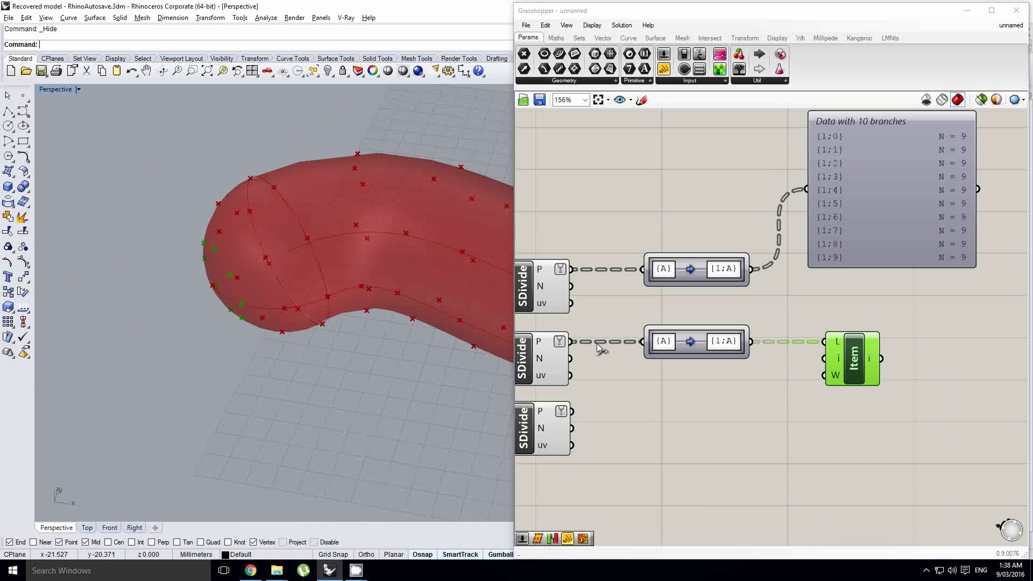
# Step: Change the second Path Mapper's mapping to {A}(i) as source and {0;i} as target, and check the List Item's points on the cap
pyautogui.doubleClick(710, 342)
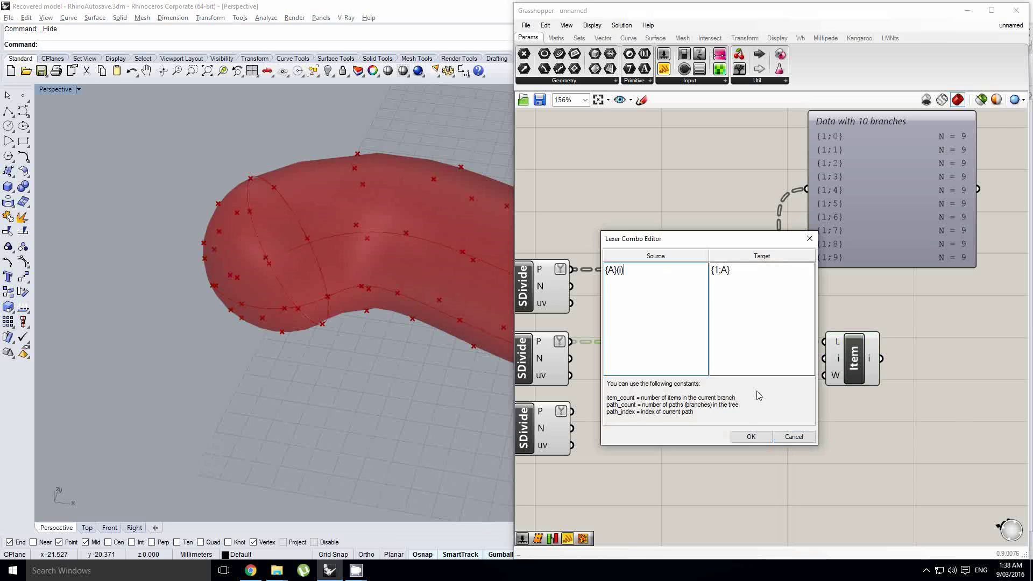
pyautogui.moveTo(714, 246); pyautogui.dragTo(692, 250)
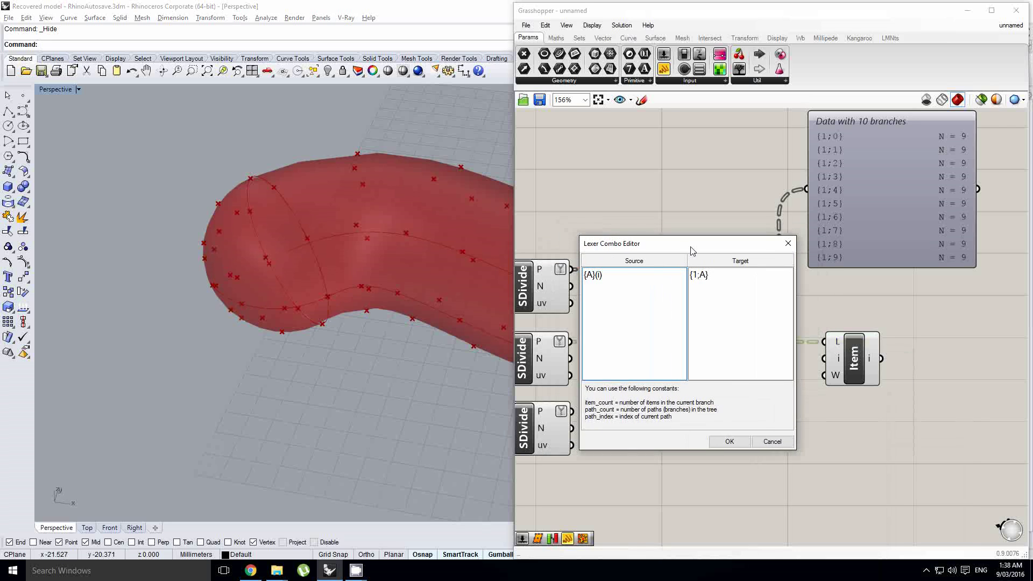
pyautogui.click(706, 275)
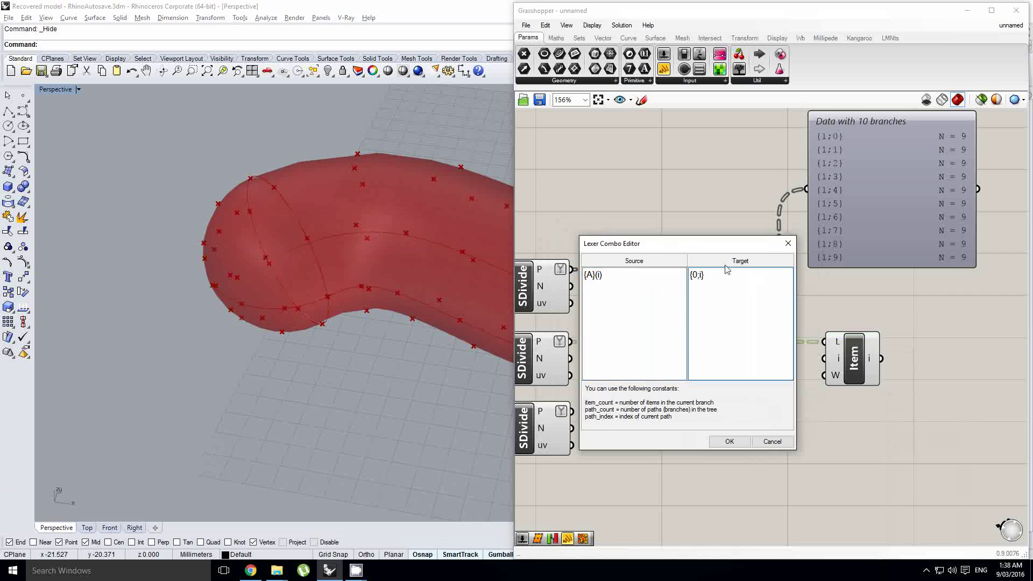
pyautogui.hotkey('ctrl', 'a')
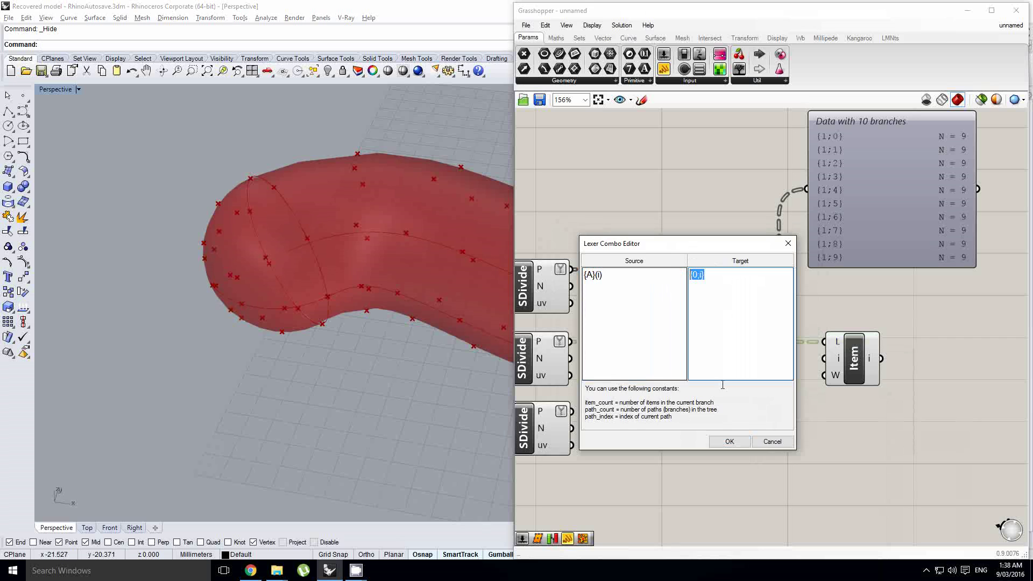
pyautogui.click(729, 441)
pyautogui.moveTo(793, 342); pyautogui.dragTo(772, 343, button='right')
pyautogui.click(833, 360)
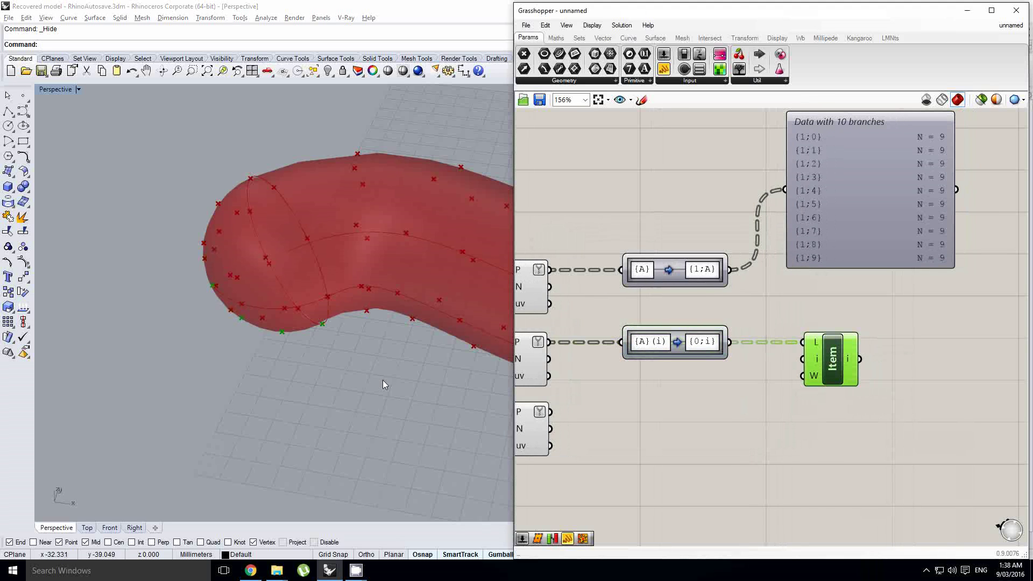
pyautogui.moveTo(384, 385); pyautogui.dragTo(265, 233, button='right')
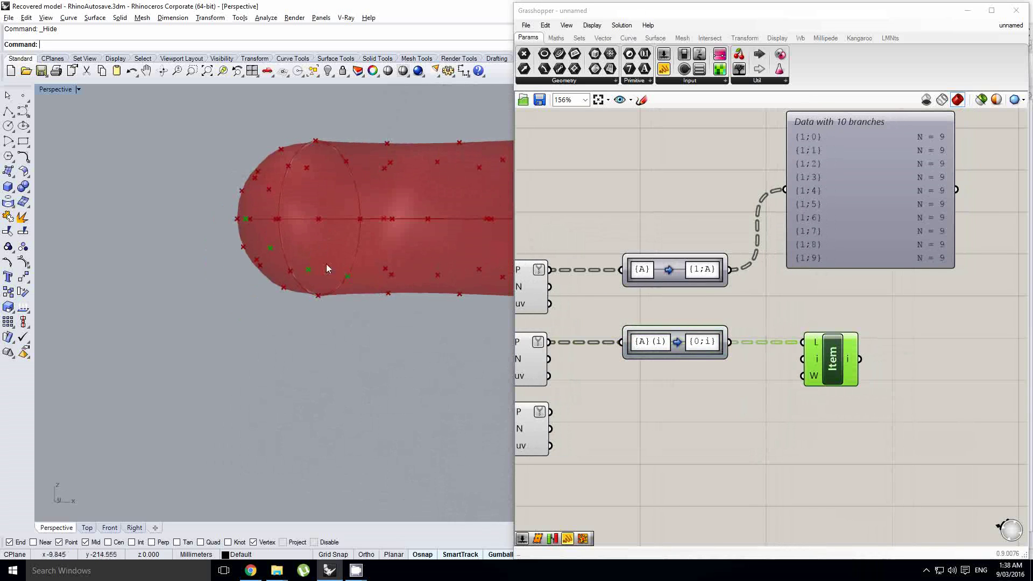
pyautogui.moveTo(225, 203); pyautogui.dragTo(273, 261, button='right')
# Step: Duplicate the {A}(i) to {0;i} Path Mapper below the original and feed it from the third Divide Surface's P output
pyautogui.moveTo(711, 324); pyautogui.dragTo(690, 331, button='right')
pyautogui.click(689, 320)
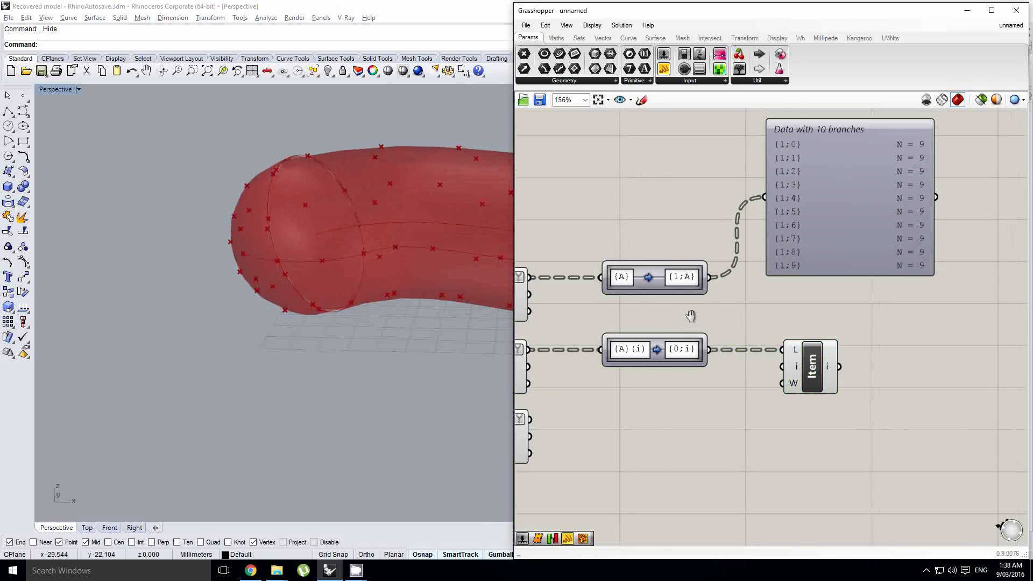
pyautogui.scroll(-2, 721, 382)
pyautogui.keyDown('alt'); pyautogui.moveTo(706, 334); pyautogui.dragTo(702, 394); pyautogui.keyUp('alt')
pyautogui.scroll(3, 702, 383)
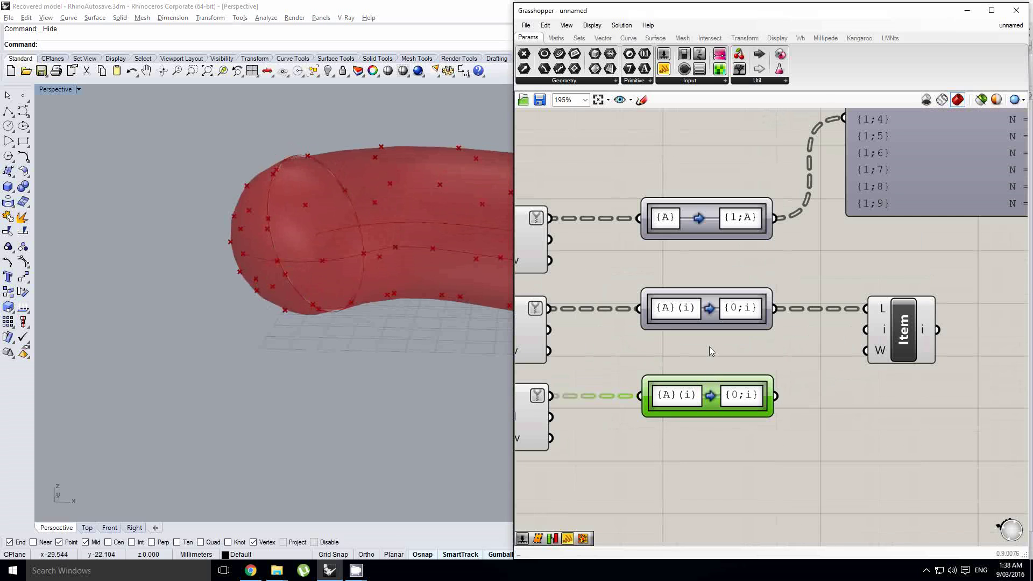
pyautogui.scroll(1, 769, 347)
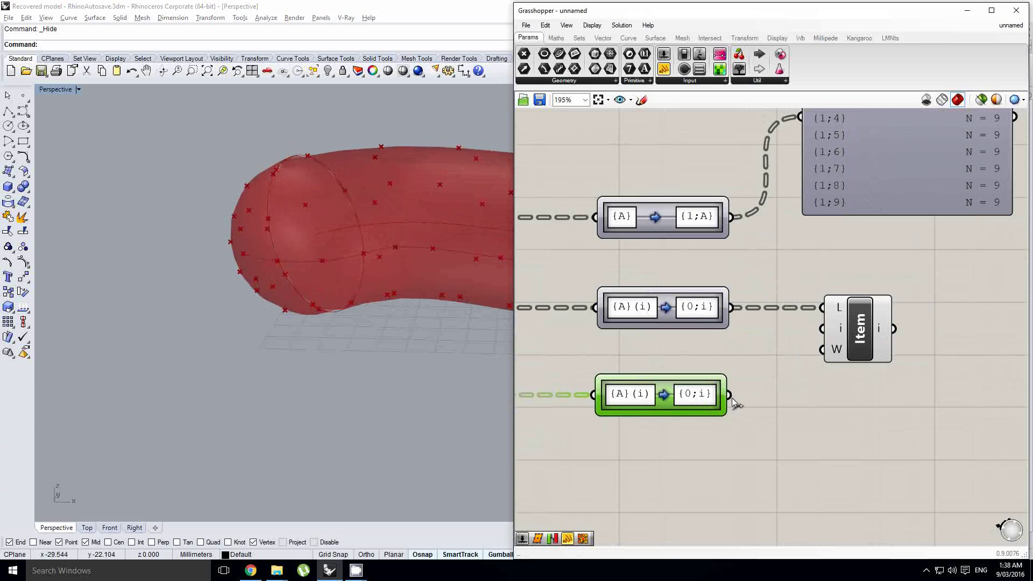
# Step: Feed the third Path Mapper's output into the List Item's L input and place the List Item beside that mapper
pyautogui.moveTo(806, 323); pyautogui.dragTo(820, 309)
pyautogui.click(378, 270)
pyautogui.scroll(-8, 378, 270)
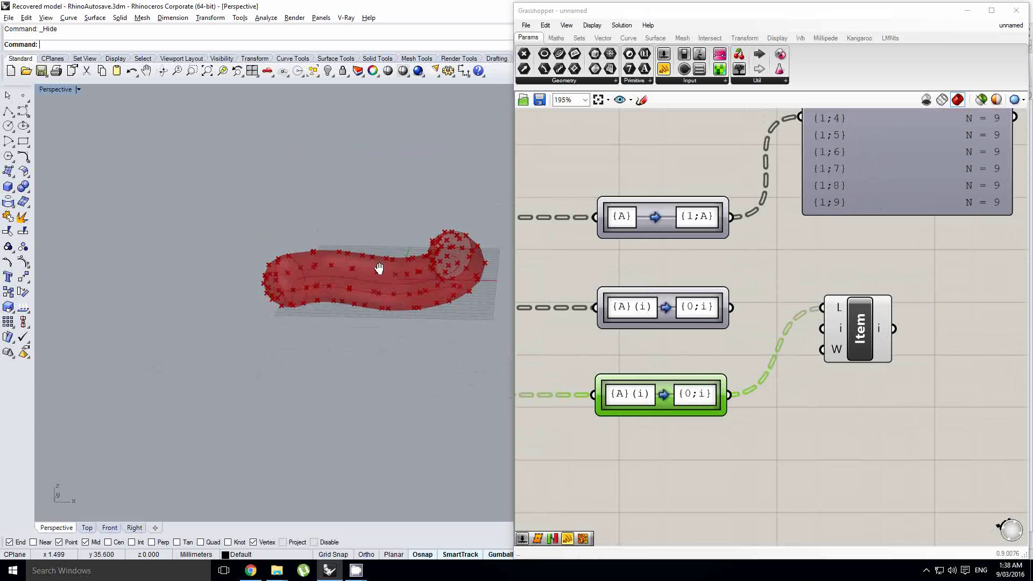
pyautogui.scroll(5, 353, 277)
pyautogui.moveTo(378, 270); pyautogui.dragTo(409, 322, button='right')
pyautogui.click(843, 334)
pyautogui.moveTo(226, 353); pyautogui.dragTo(334, 355, button='right')
pyautogui.moveTo(881, 321); pyautogui.dragTo(831, 350, button='right')
pyautogui.moveTo(819, 367); pyautogui.dragTo(812, 452)
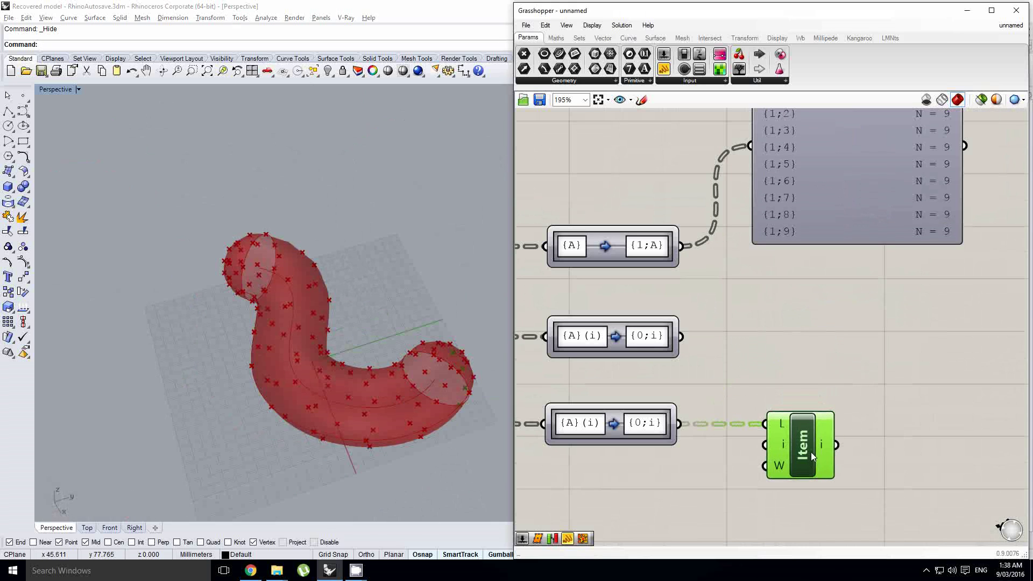
pyautogui.moveTo(323, 371); pyautogui.dragTo(142, 321, button='right')
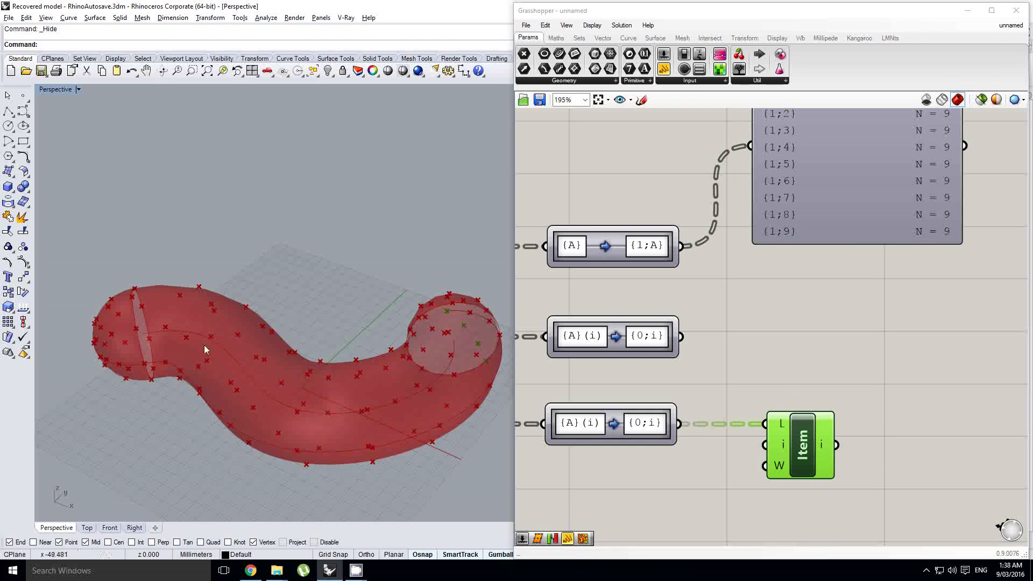
# Step: Examine the first Path Mapper's points where the pipe body meets the rounded cap
pyautogui.scroll(-3, 803, 273)
pyautogui.click(803, 273)
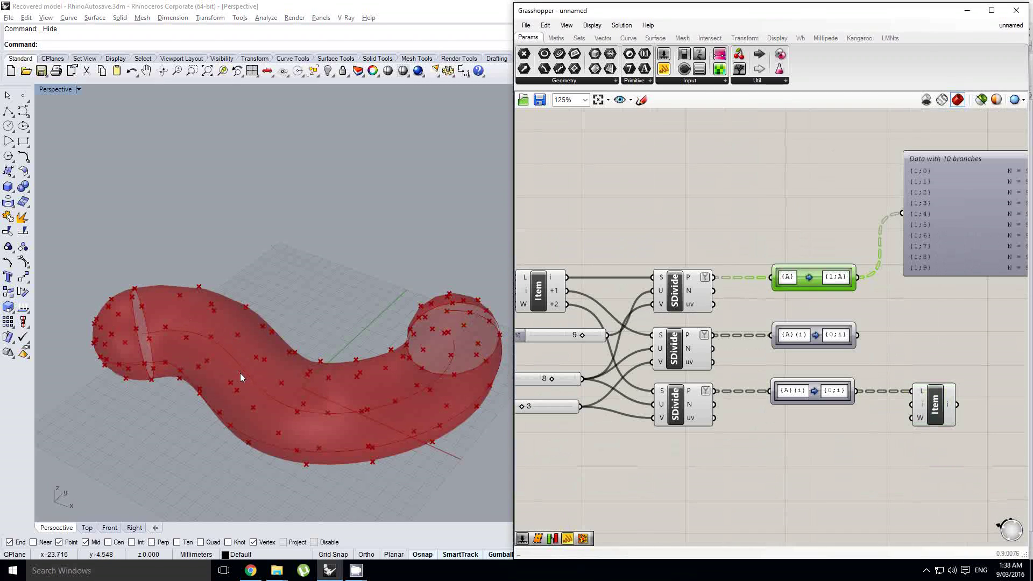
pyautogui.moveTo(242, 378); pyautogui.dragTo(347, 399, button='right')
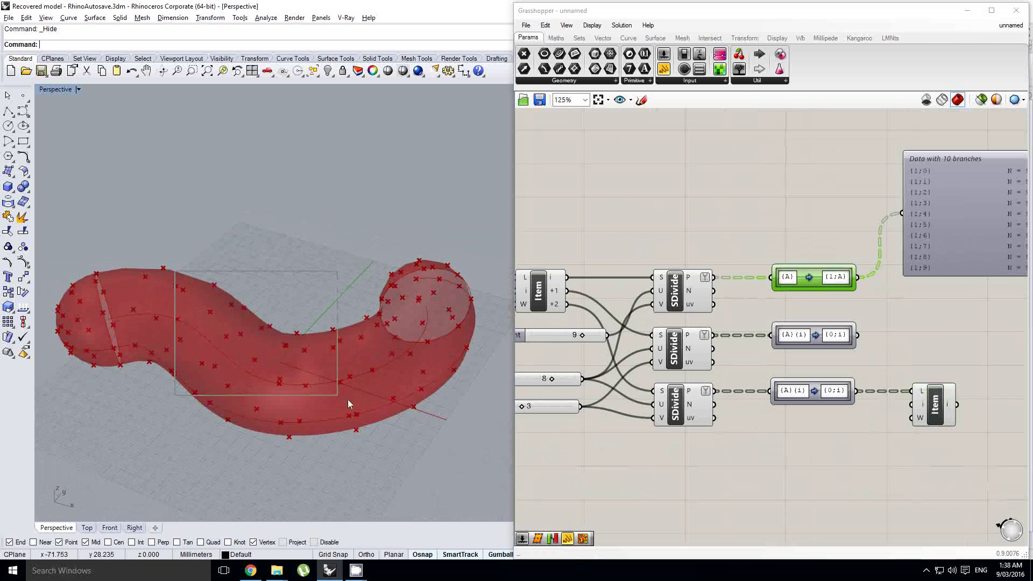
pyautogui.moveTo(218, 377); pyautogui.dragTo(155, 293, button='right')
pyautogui.scroll(4, 171, 320)
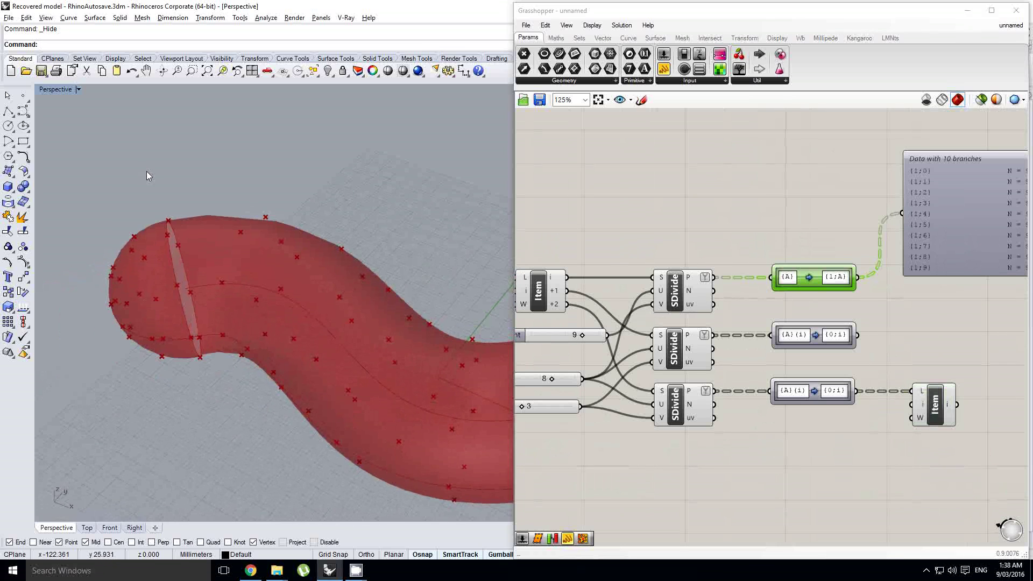
pyautogui.moveTo(146, 171); pyautogui.dragTo(221, 375)
# Step: Add a Cull Index component above the first Path Mapper and connect the first Divide Surface's P output to its L input
pyautogui.scroll(1, 765, 305)
pyautogui.doubleClick(728, 214)
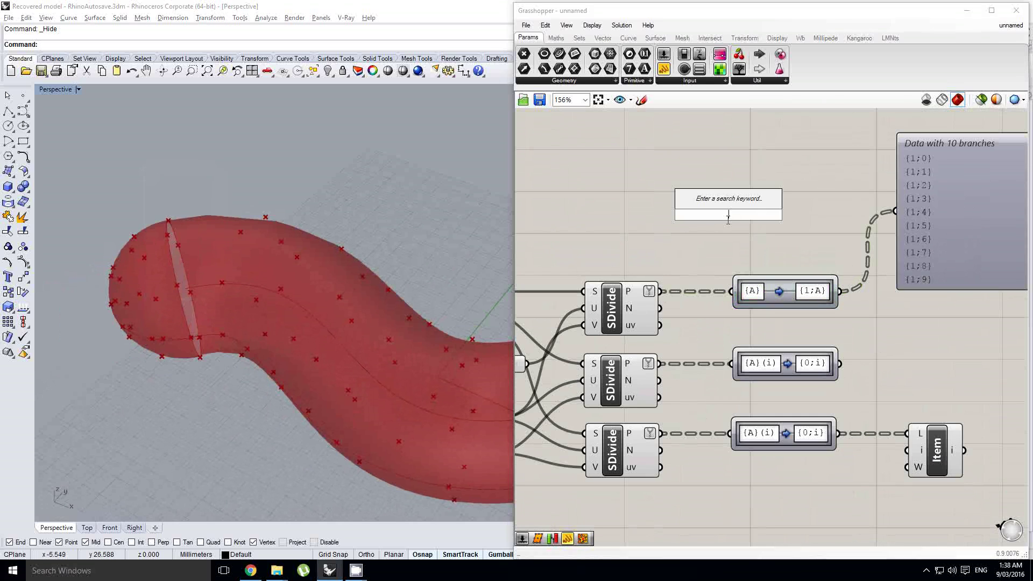
pyautogui.write('cull')
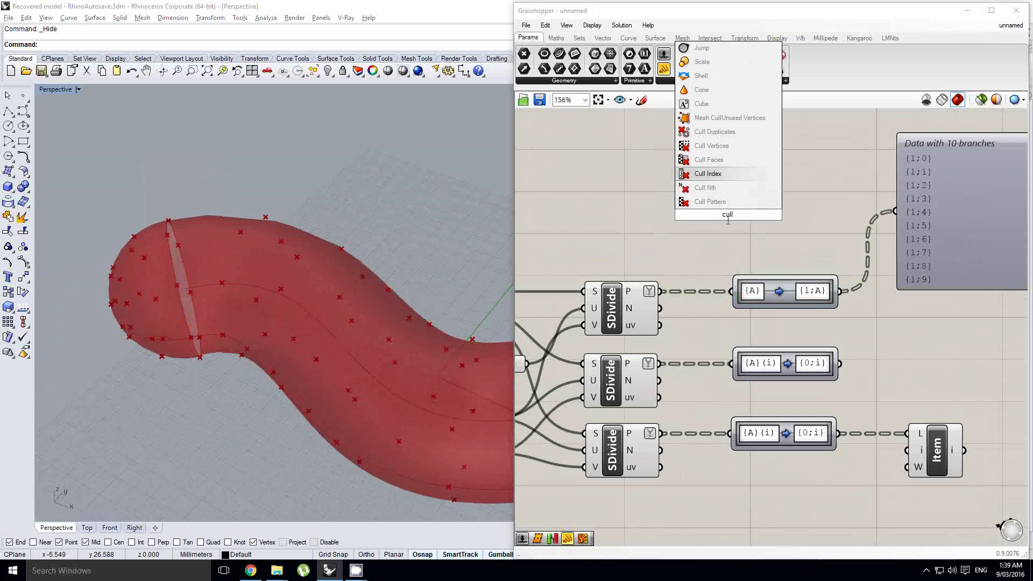
pyautogui.click(708, 173)
pyautogui.scroll(1, 727, 223)
pyautogui.moveTo(642, 308); pyautogui.dragTo(692, 192)
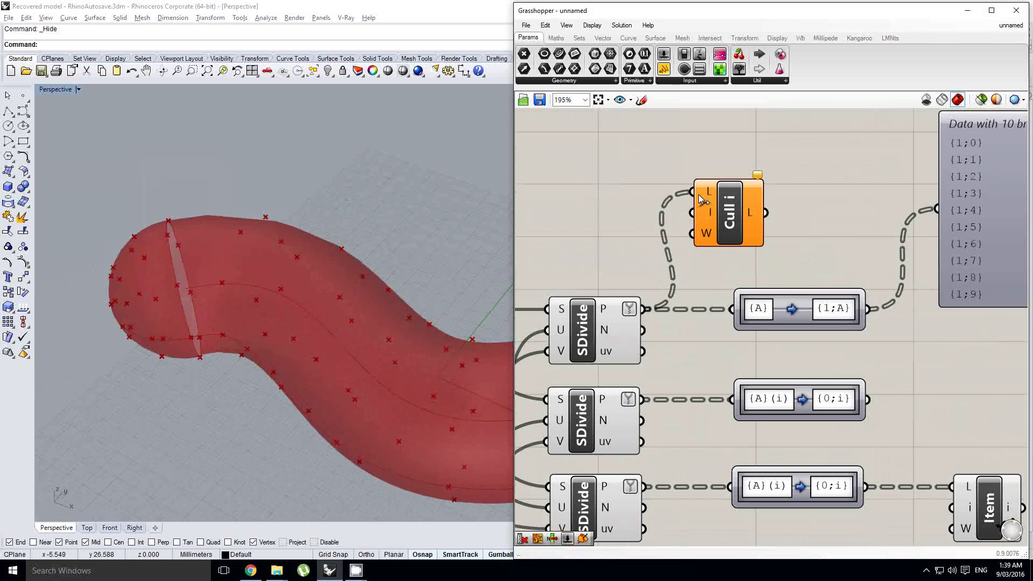
# Step: Turn off the preview of the three Divide Surface components
pyautogui.scroll(-2, 700, 239)
pyautogui.moveTo(691, 266); pyautogui.dragTo(744, 235, button='right')
pyautogui.moveTo(726, 422); pyautogui.dragTo(659, 235)
pyautogui.middleClick(660, 235)
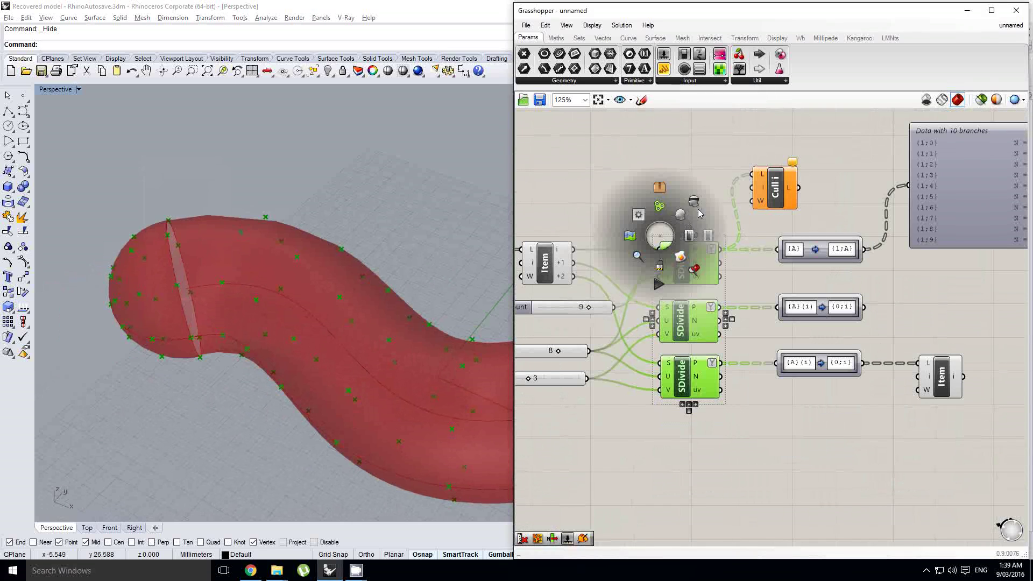
pyautogui.click(696, 203)
# Step: Set the Cull Index's I input to the integer 0
pyautogui.click(775, 187)
pyautogui.scroll(1, 767, 187)
pyautogui.rightClick(764, 187)
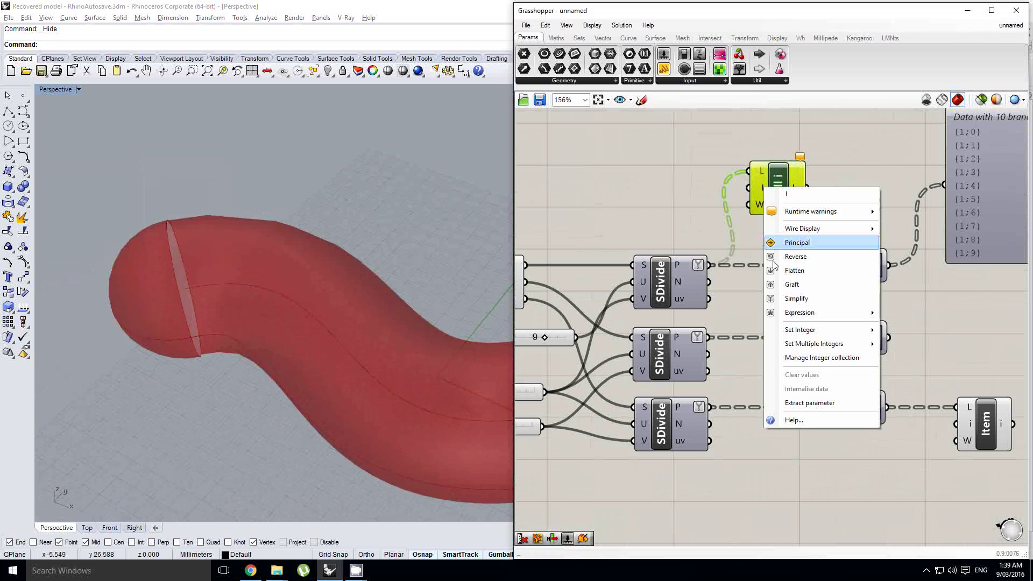
pyautogui.moveTo(839, 329)
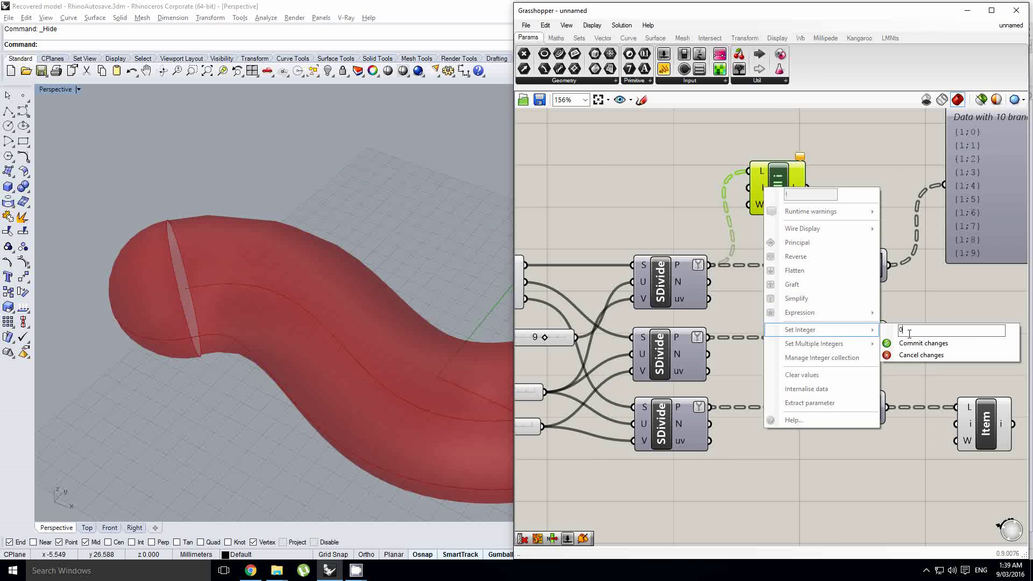
pyautogui.click(908, 342)
pyautogui.scroll(-7, 215, 313)
pyautogui.moveTo(270, 313); pyautogui.dragTo(335, 337, button='right')
pyautogui.scroll(2, 335, 337)
# Step: Examine the Cull Index's output points along the pipe and around both end caps
pyautogui.moveTo(771, 191); pyautogui.dragTo(753, 226, button='right')
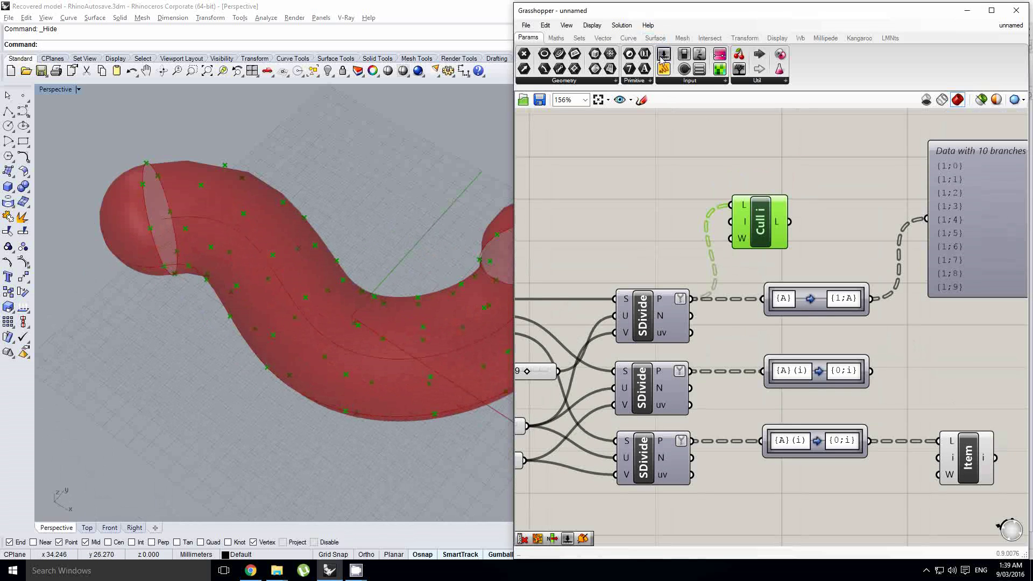
pyautogui.moveTo(479, 302); pyautogui.dragTo(376, 346, button='right')
pyautogui.scroll(-3, 307, 301)
pyautogui.scroll(4, 366, 355)
pyautogui.scroll(-4, 399, 340)
pyautogui.rightClick(387, 340)
pyautogui.scroll(2, 444, 346)
pyautogui.moveTo(447, 348)
pyautogui.mouseDown(button='right')
pyautogui.moveTo(425, 356)
pyautogui.moveTo(467, 324)
pyautogui.moveTo(456, 330)
pyautogui.mouseUp(button='right')
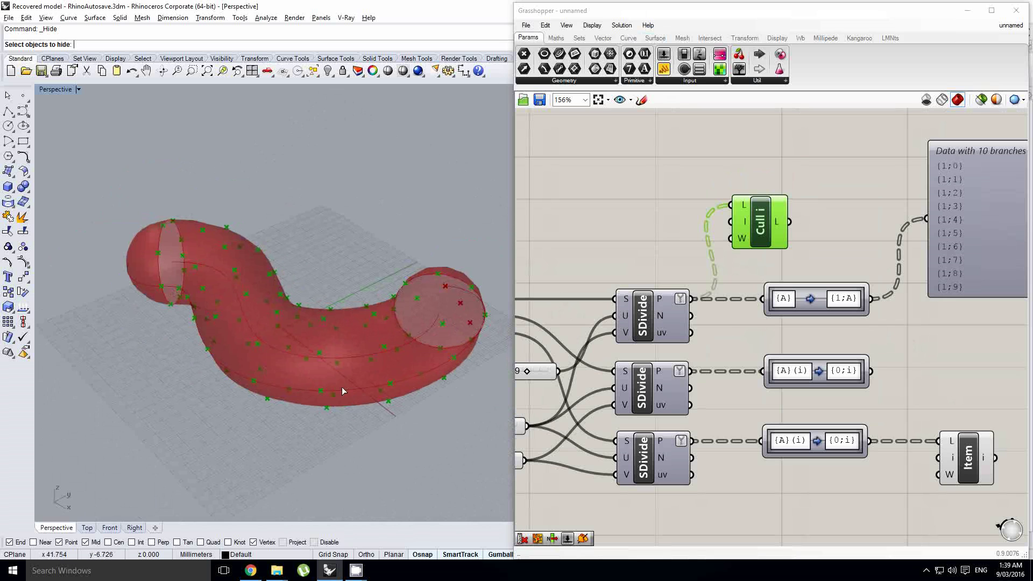
pyautogui.moveTo(474, 334); pyautogui.dragTo(117, 322, button='right')
pyautogui.moveTo(369, 345); pyautogui.dragTo(401, 307, button='right')
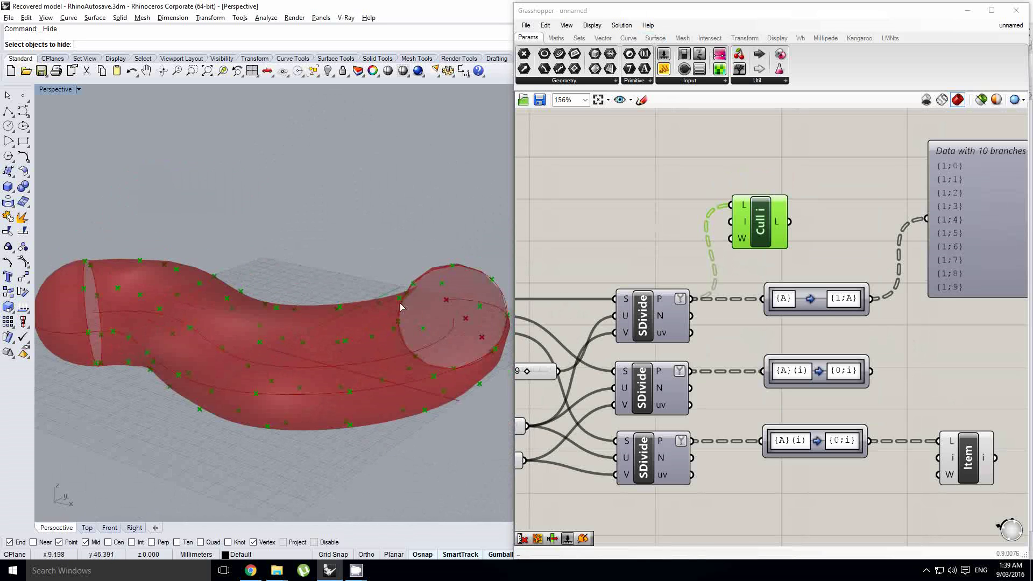
# Step: Move the Cull Index slightly aside and add a Number Slider before it, set to integers with a maximum of 10
pyautogui.moveTo(759, 229); pyautogui.dragTo(774, 228)
pyautogui.moveTo(162, 290); pyautogui.dragTo(233, 304, button='right')
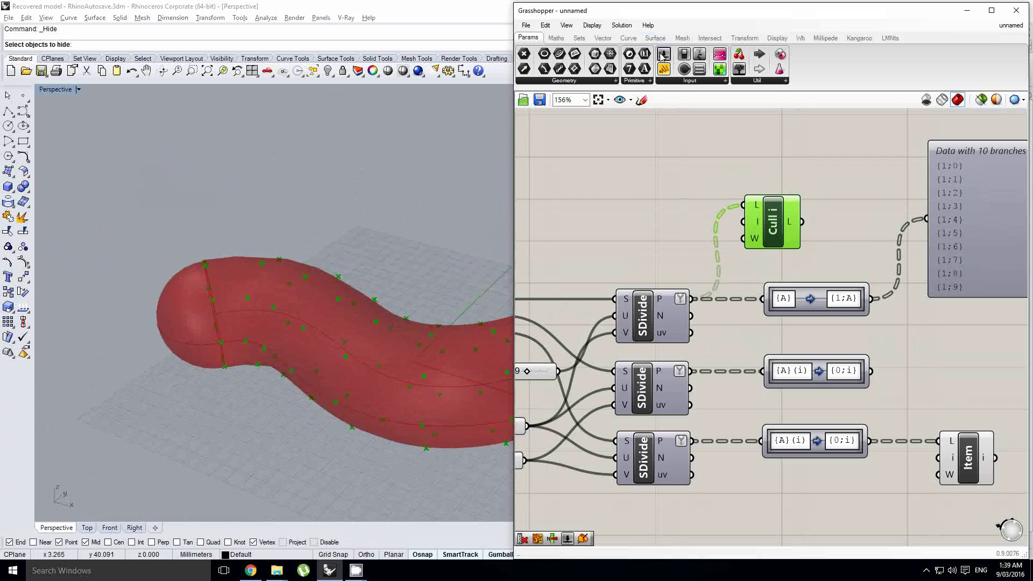
pyautogui.moveTo(664, 54); pyautogui.dragTo(617, 233)
pyautogui.scroll(1, 566, 237)
pyautogui.doubleClick(566, 237)
pyautogui.doubleClick(574, 267)
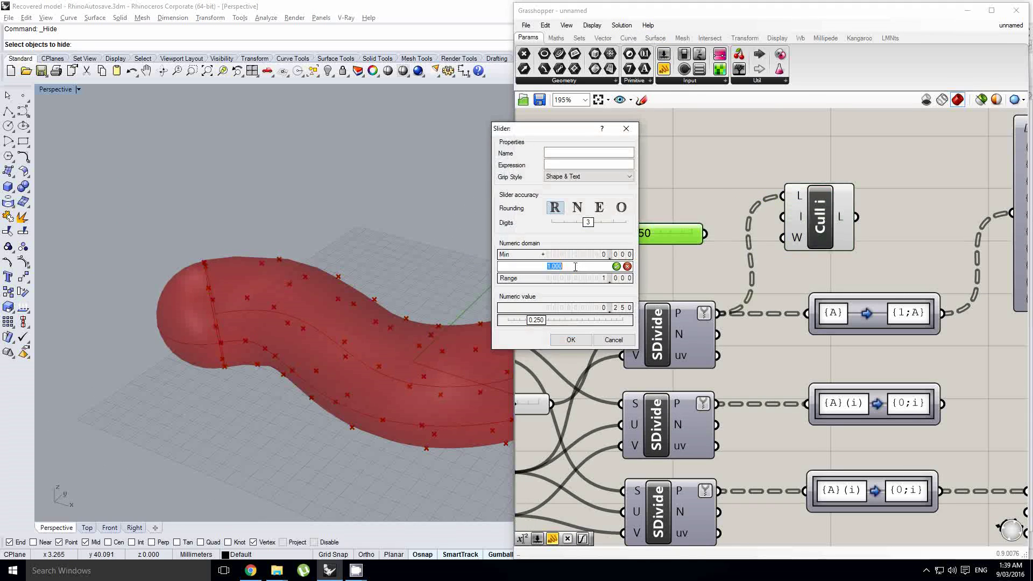
pyautogui.write('10')
pyautogui.click(577, 208)
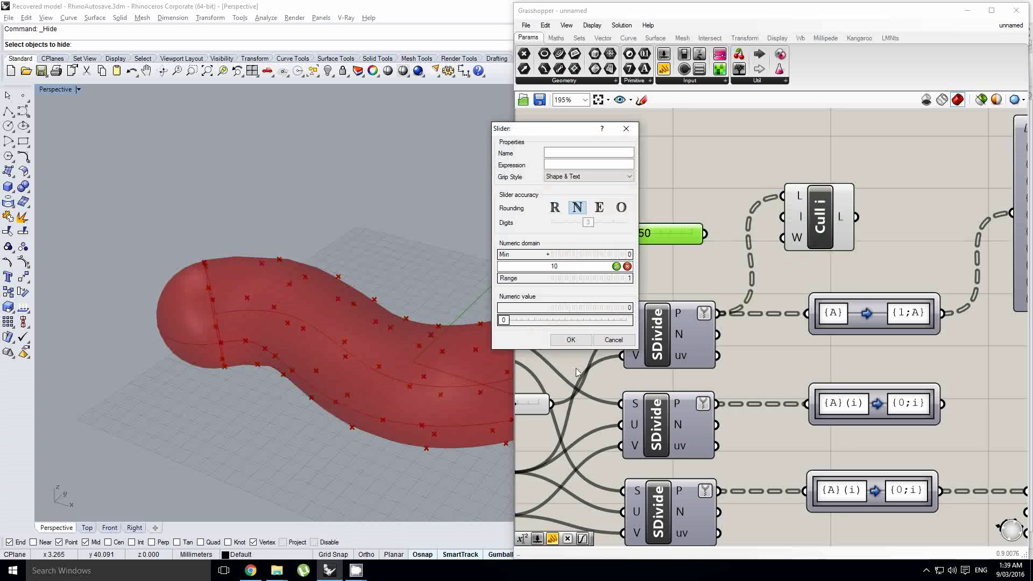
pyautogui.click(573, 340)
# Step: Connect the new slider to the Cull Index's I input, set it to 8, and check the points along the pipe
pyautogui.scroll(1, 699, 234)
pyautogui.moveTo(707, 235); pyautogui.dragTo(803, 213)
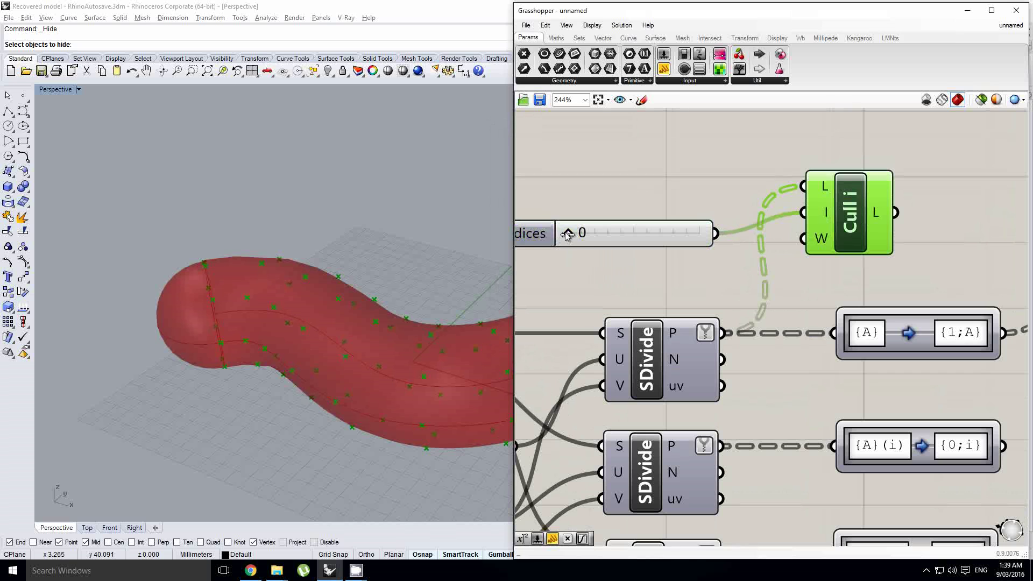
pyautogui.moveTo(568, 235); pyautogui.dragTo(583, 236)
pyautogui.moveTo(483, 276); pyautogui.dragTo(374, 336, button='right')
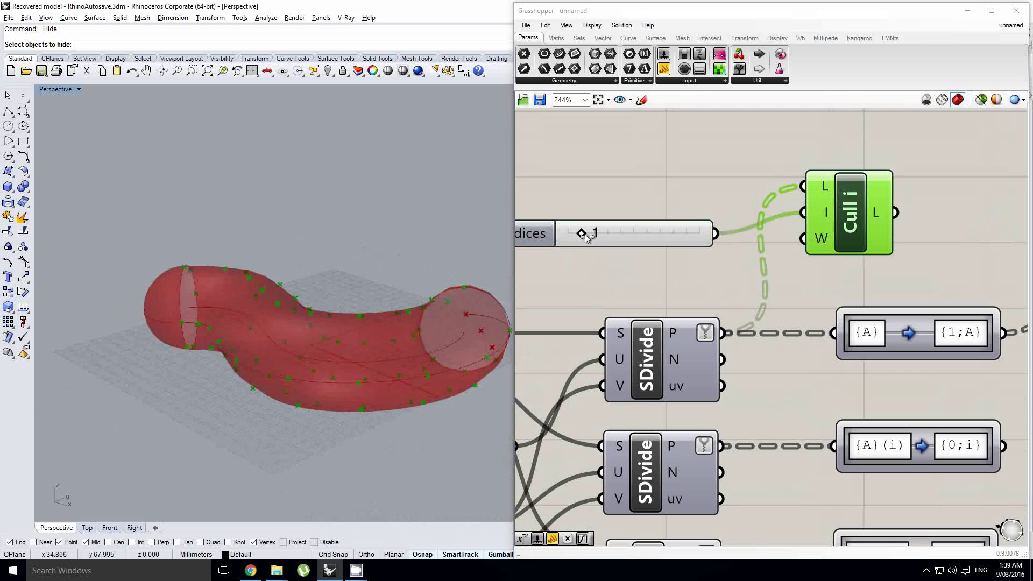
pyautogui.moveTo(585, 235); pyautogui.dragTo(675, 243)
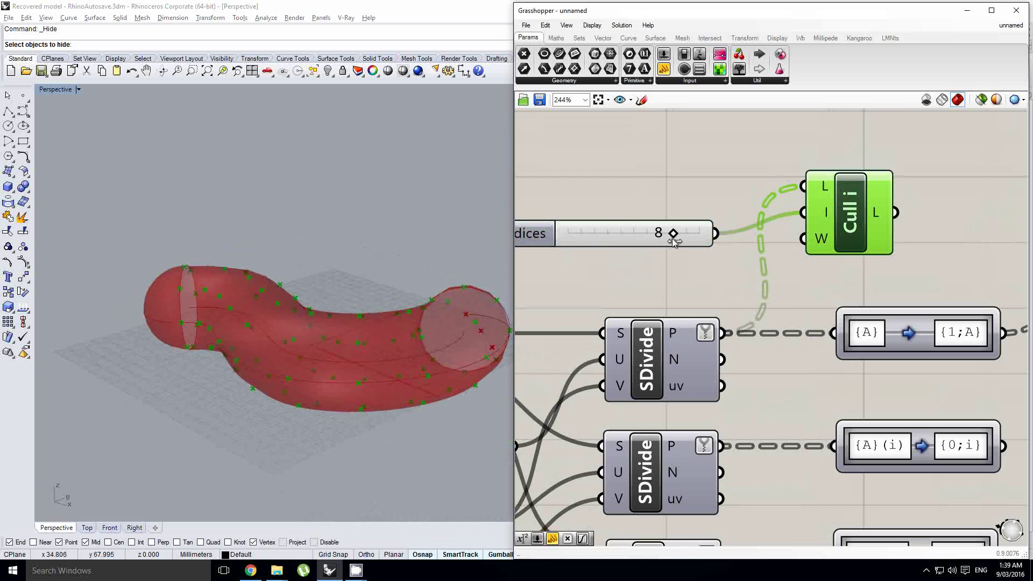
pyautogui.moveTo(403, 375)
pyautogui.mouseDown(button='right')
pyautogui.moveTo(392, 378)
pyautogui.moveTo(397, 369)
pyautogui.mouseUp(button='right')
pyautogui.scroll(3, 396, 369)
pyautogui.scroll(-3, 397, 369)
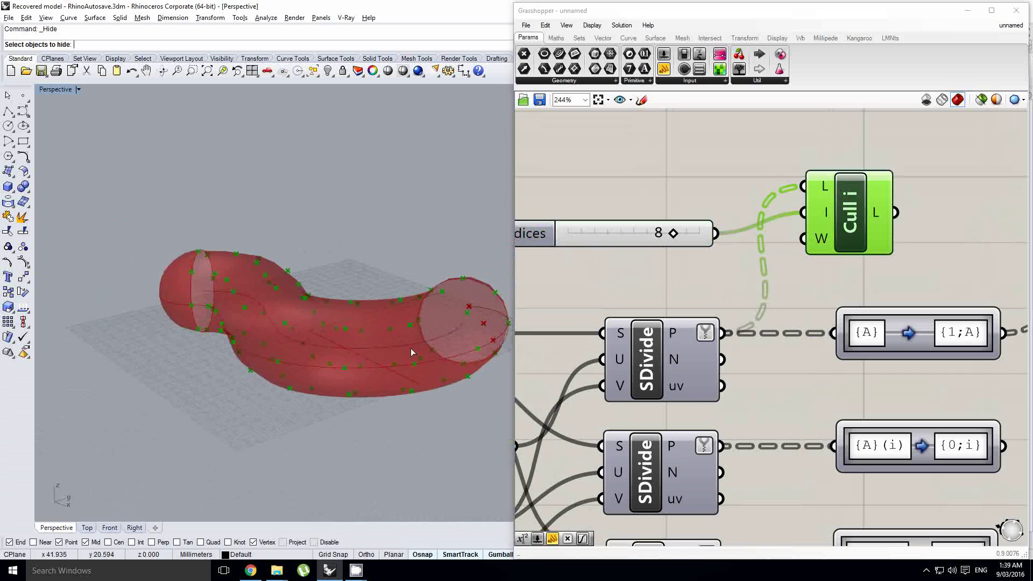
pyautogui.moveTo(327, 371); pyautogui.dragTo(400, 353, button='right')
pyautogui.keyDown('shift'); pyautogui.moveTo(365, 317); pyautogui.dragTo(339, 311, button='right'); pyautogui.keyUp('shift')
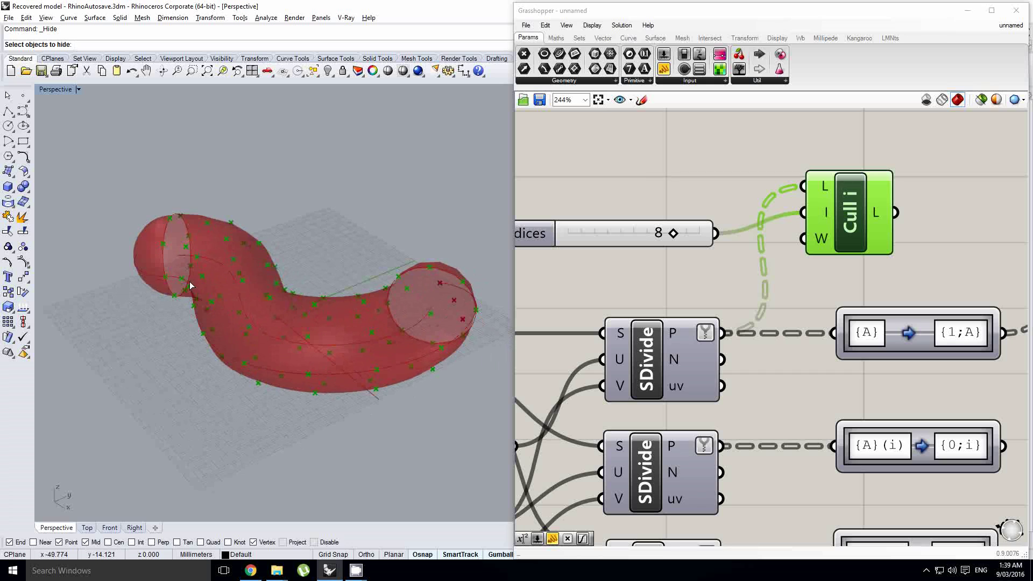
# Step: Align the Cull Index component with its index slider and set the slider to 0
pyautogui.click(699, 235)
pyautogui.moveTo(804, 216); pyautogui.dragTo(738, 262, button='right')
pyautogui.click(792, 263)
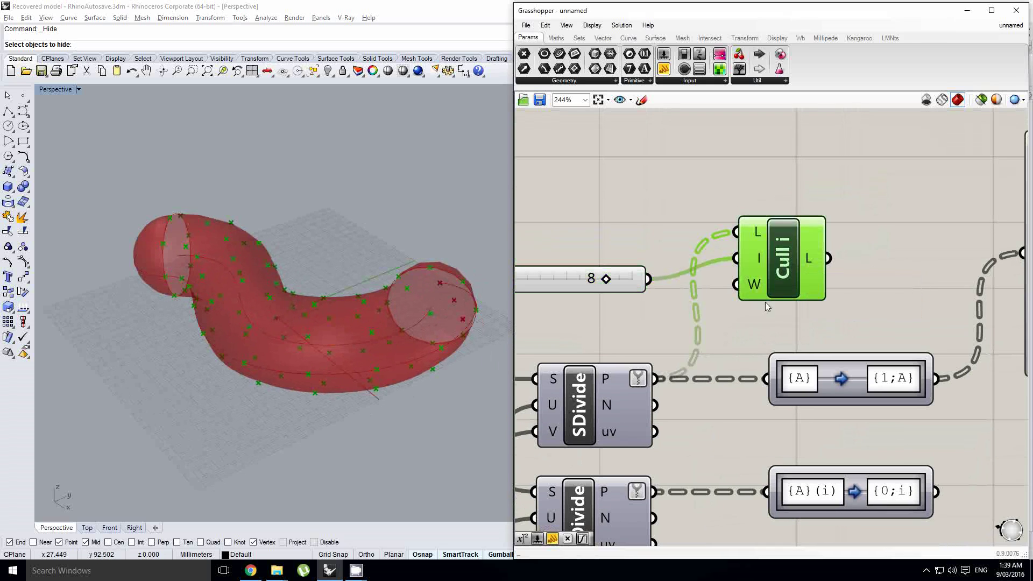
pyautogui.moveTo(776, 273); pyautogui.dragTo(782, 291)
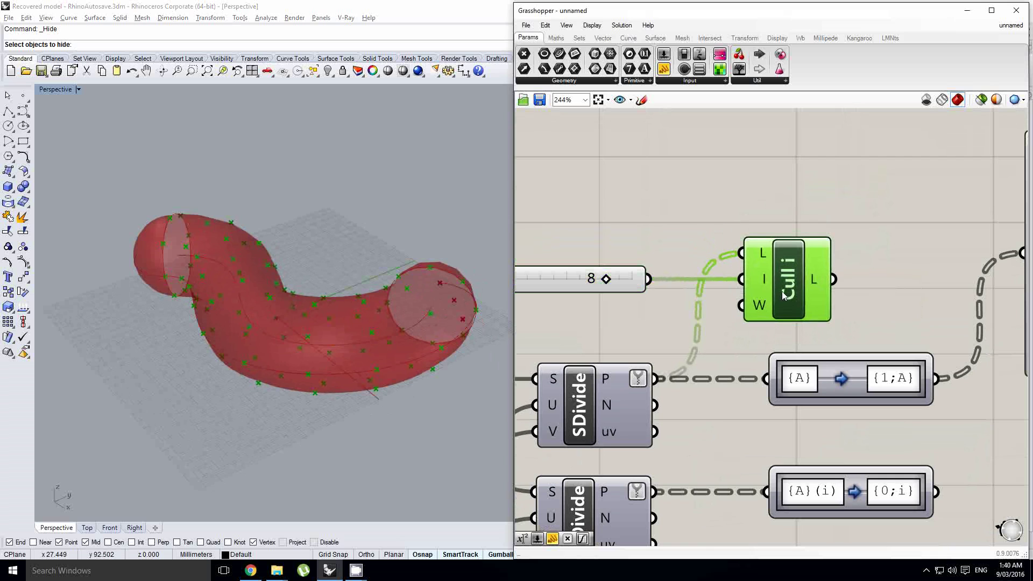
pyautogui.scroll(-3, 782, 296)
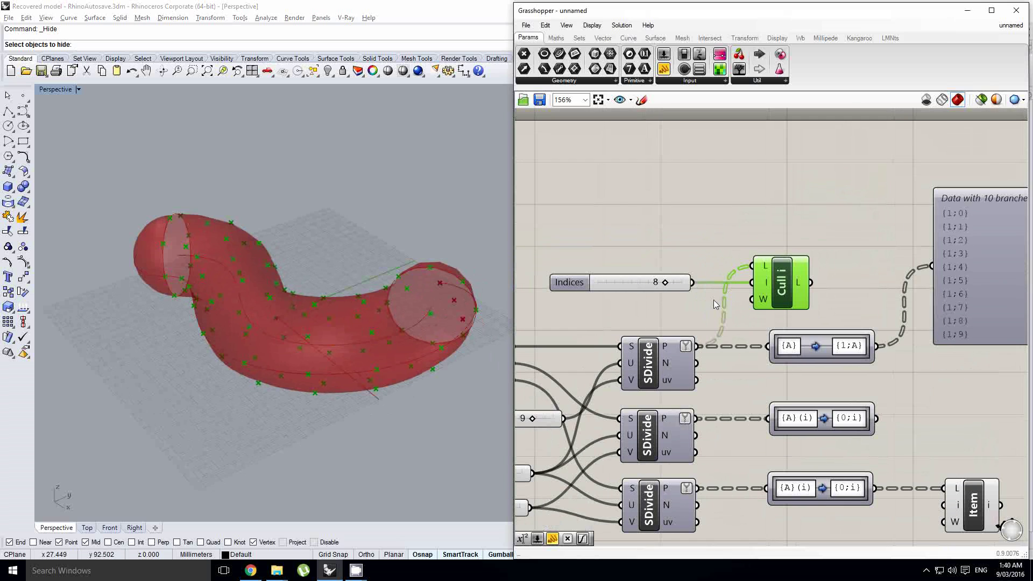
pyautogui.press('Delete')
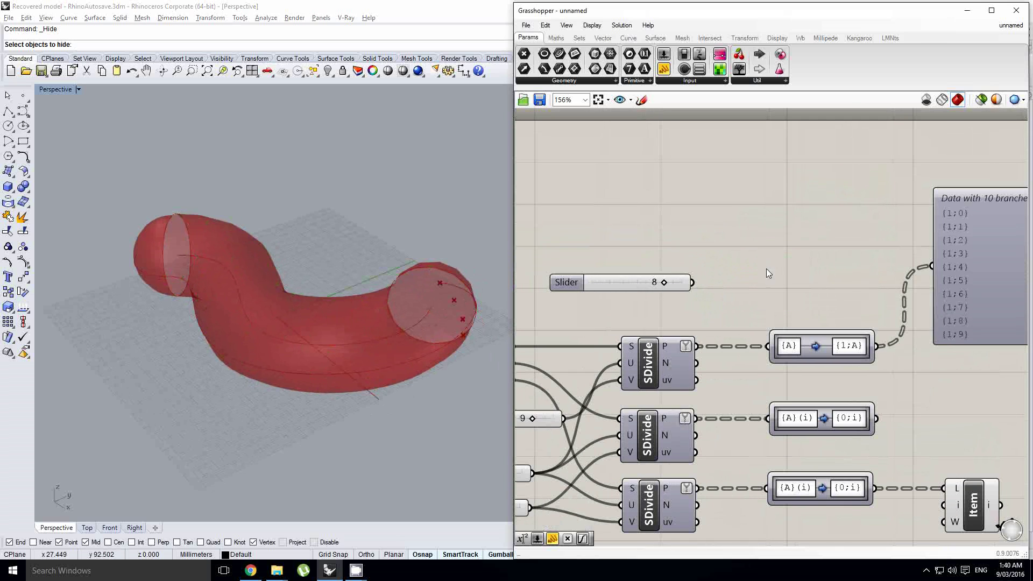
pyautogui.hotkey('ctrl', 'z')
pyautogui.moveTo(667, 282); pyautogui.dragTo(537, 260)
# Step: Add a Flip Matrix fed by the body SDivide's points and connect its output to the Cull Index's L input
pyautogui.doubleClick(741, 212)
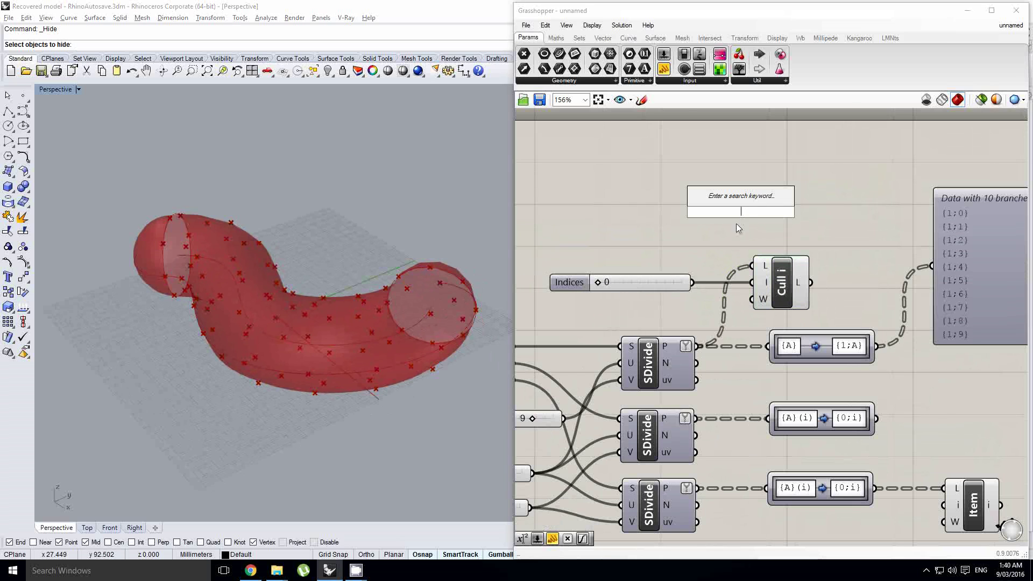
pyautogui.write('flip')
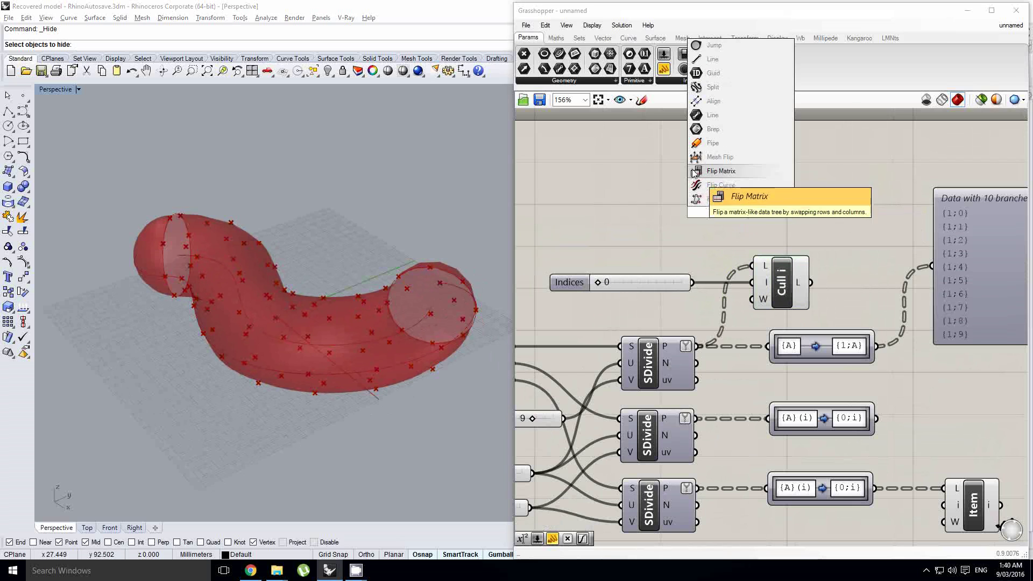
pyautogui.click(716, 199)
pyautogui.moveTo(699, 346); pyautogui.dragTo(666, 228)
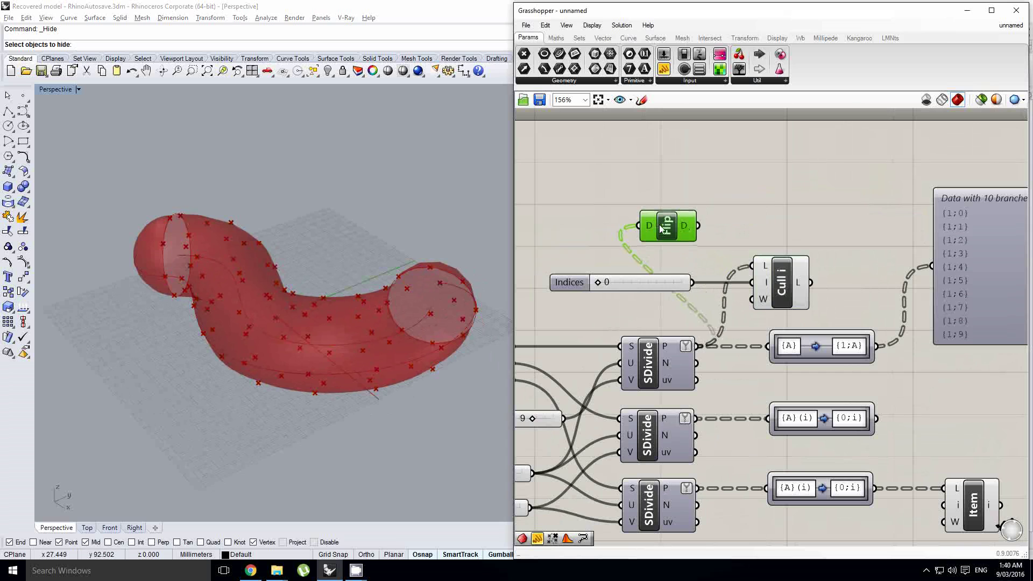
pyautogui.moveTo(687, 228)
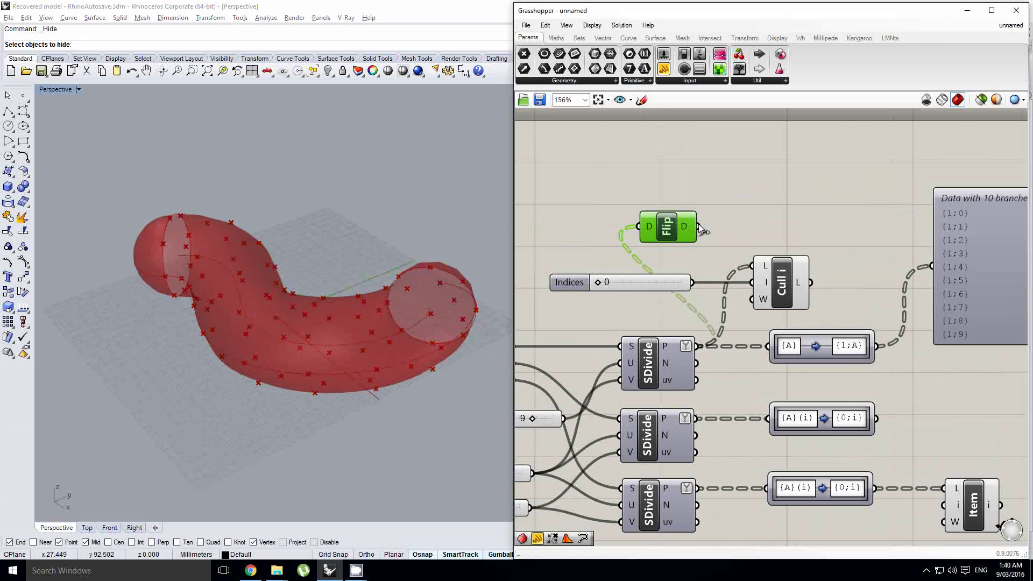
pyautogui.moveTo(699, 227); pyautogui.dragTo(789, 242)
# Step: Delete the Indices slider and commit the integer 0 as the Cull Index's I input
pyautogui.click(660, 286)
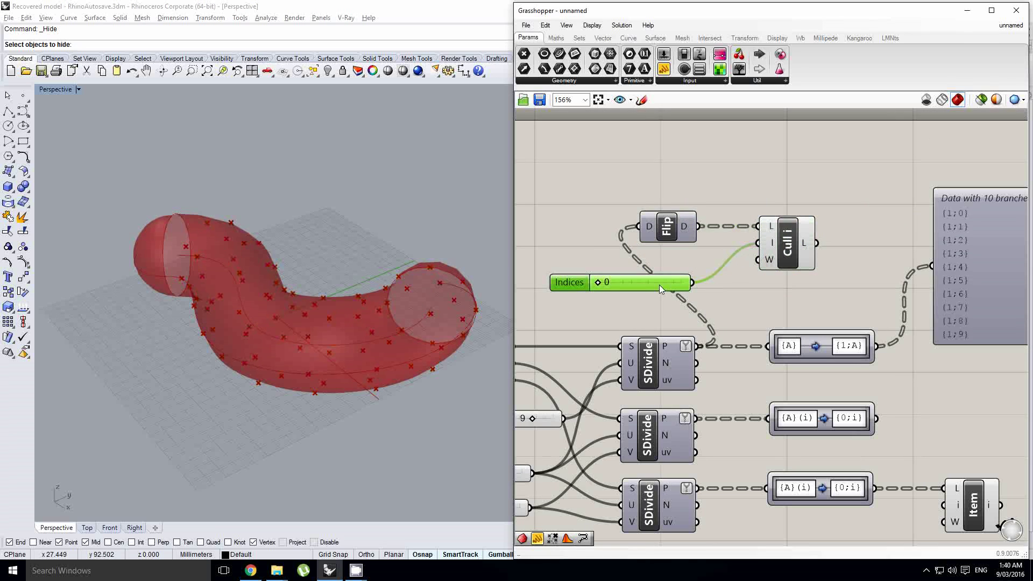
pyautogui.press('Delete')
pyautogui.rightClick(773, 246)
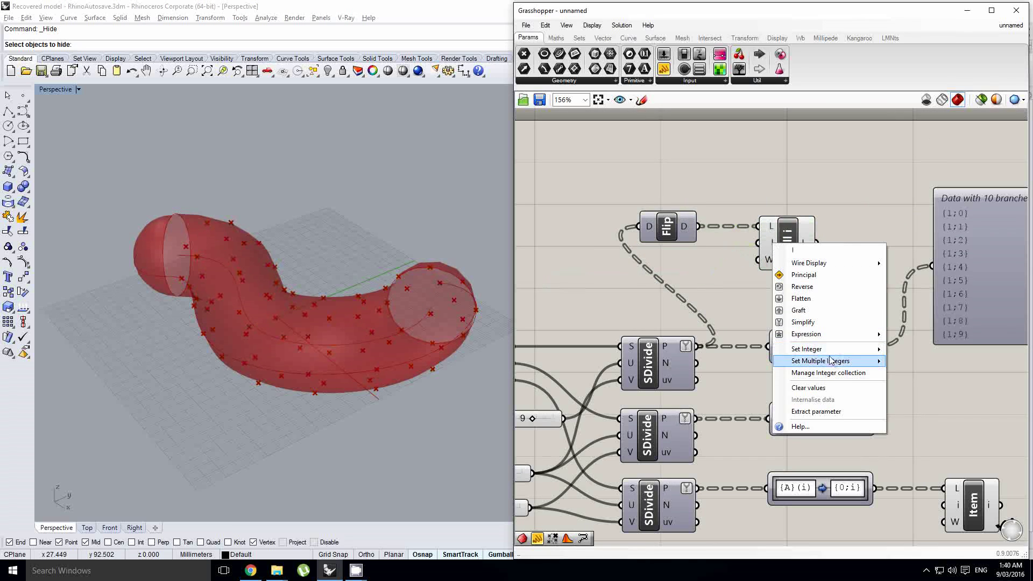
pyautogui.moveTo(878, 363)
pyautogui.click(920, 365)
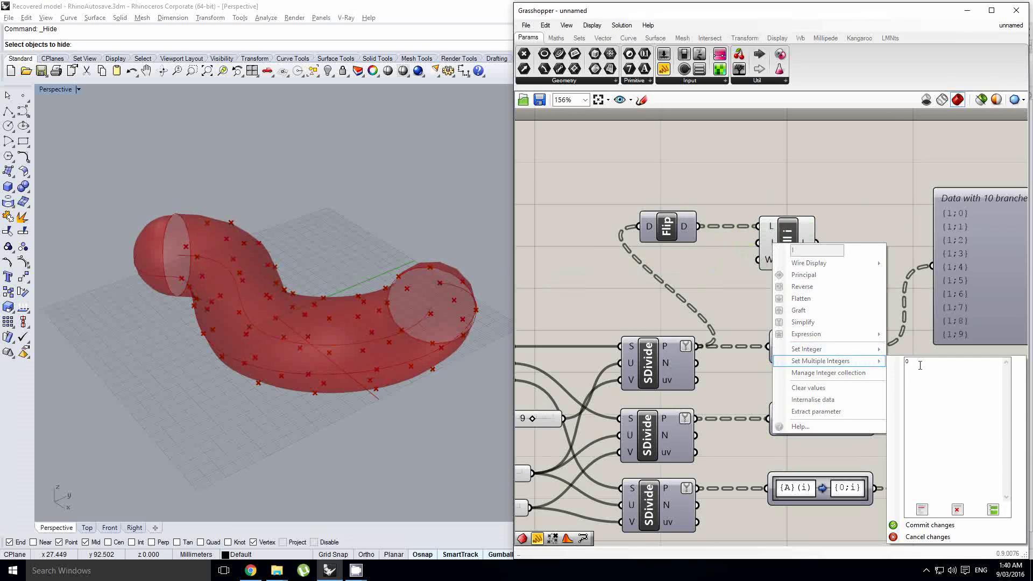
pyautogui.click(942, 525)
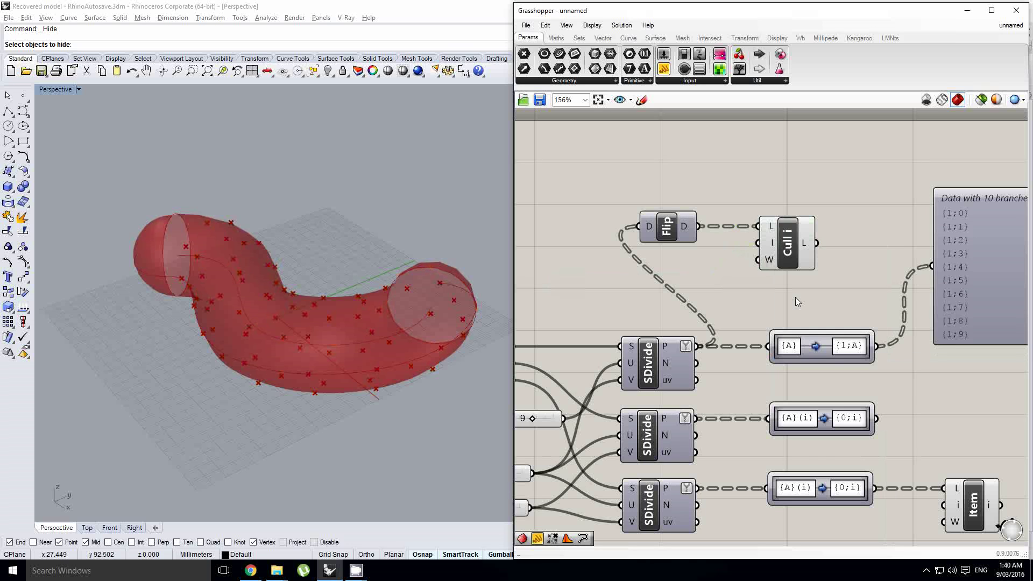
# Step: Check the culled points along the pipe and connect the Cull Index's output to the {A} to {1;A} Path Mapper, replacing its current source
pyautogui.click(789, 259)
pyautogui.moveTo(293, 269); pyautogui.dragTo(292, 320, button='right')
pyautogui.moveTo(785, 320); pyautogui.dragTo(704, 330, button='right')
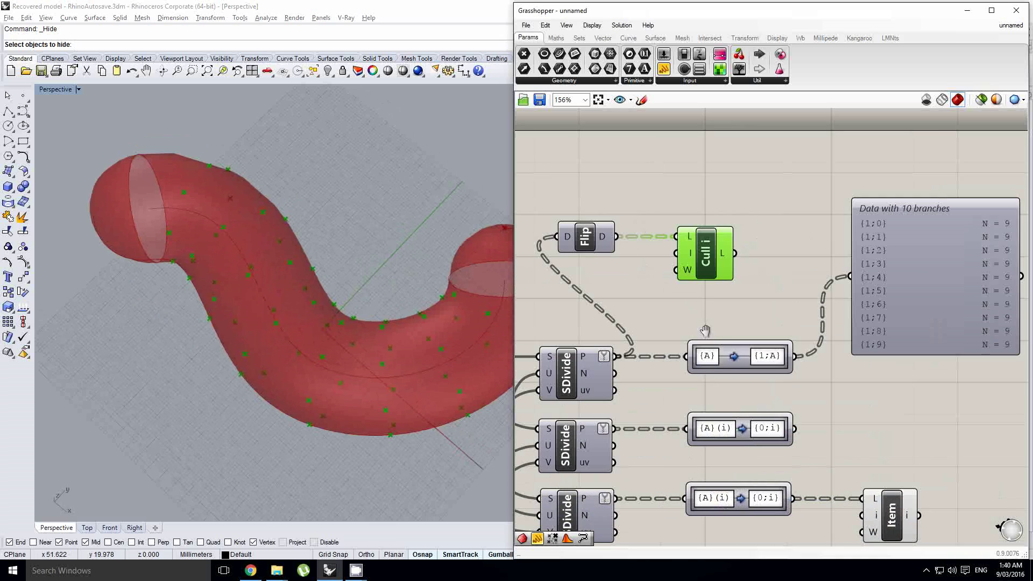
pyautogui.click(744, 263)
pyautogui.moveTo(759, 269); pyautogui.dragTo(704, 364)
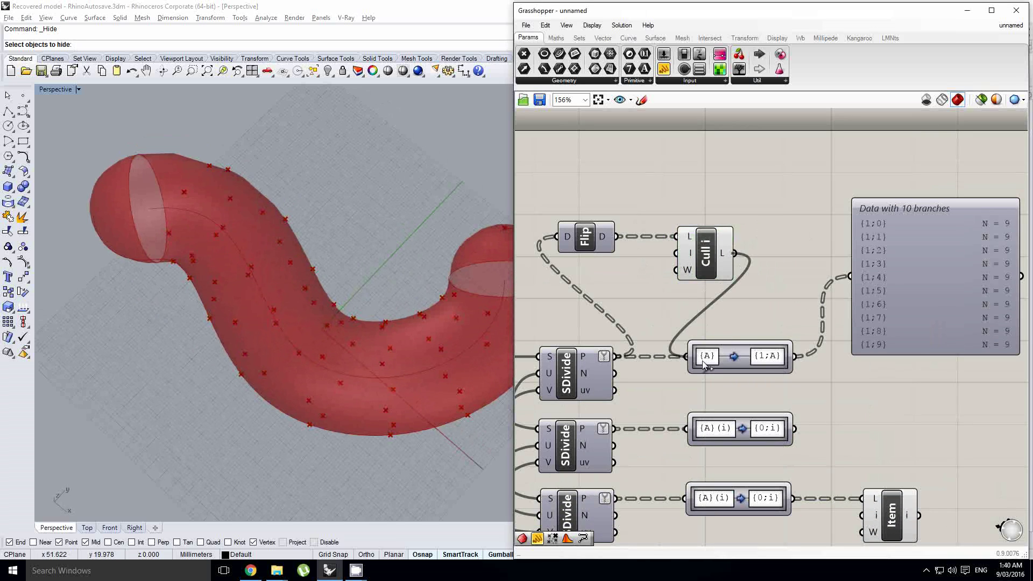
pyautogui.scroll(2, 720, 355)
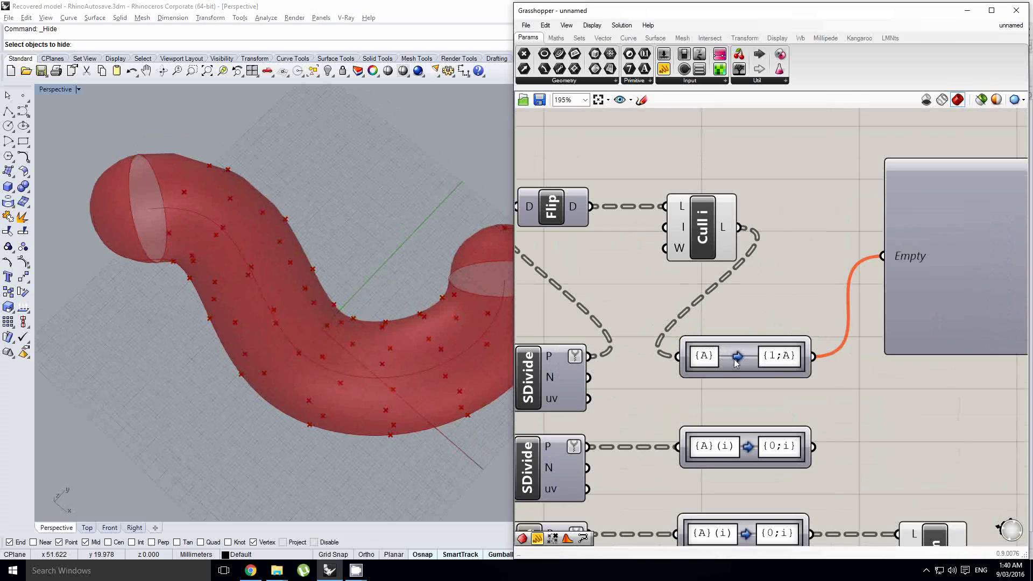
# Step: Turn on Simplify for the Cull Index's L output and turn it off for the body SDivide's P output
pyautogui.rightClick(733, 235)
pyautogui.click(754, 326)
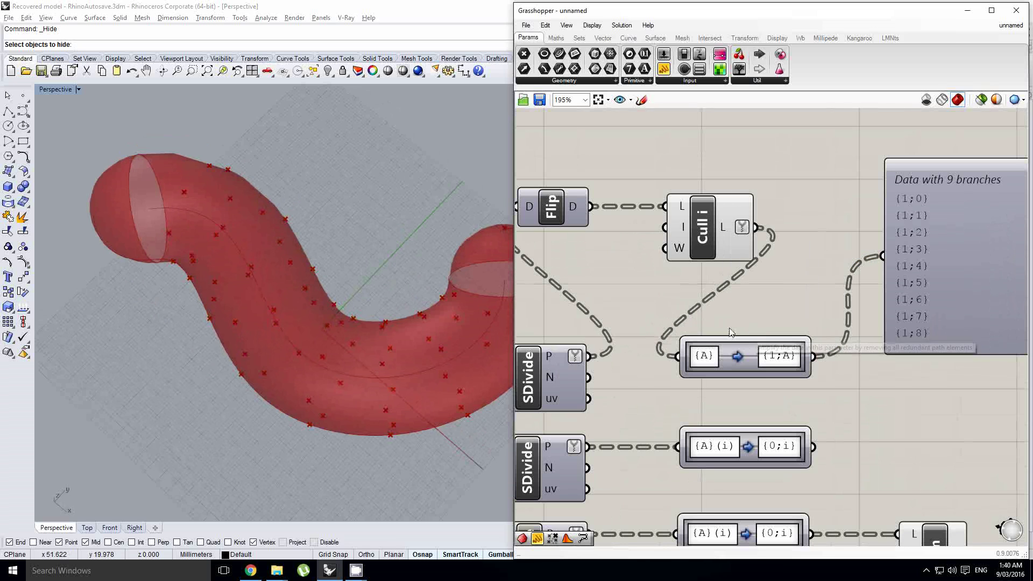
pyautogui.rightClick(556, 355)
pyautogui.click(584, 443)
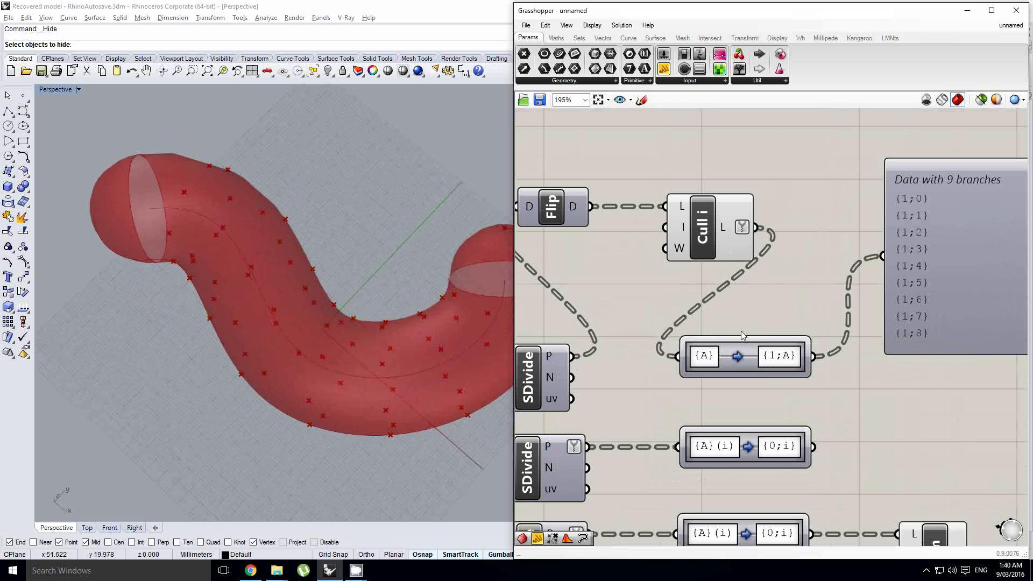
# Step: Set the body Path Mapper's source to {A}(i) and its target to {1;i}
pyautogui.click(732, 356)
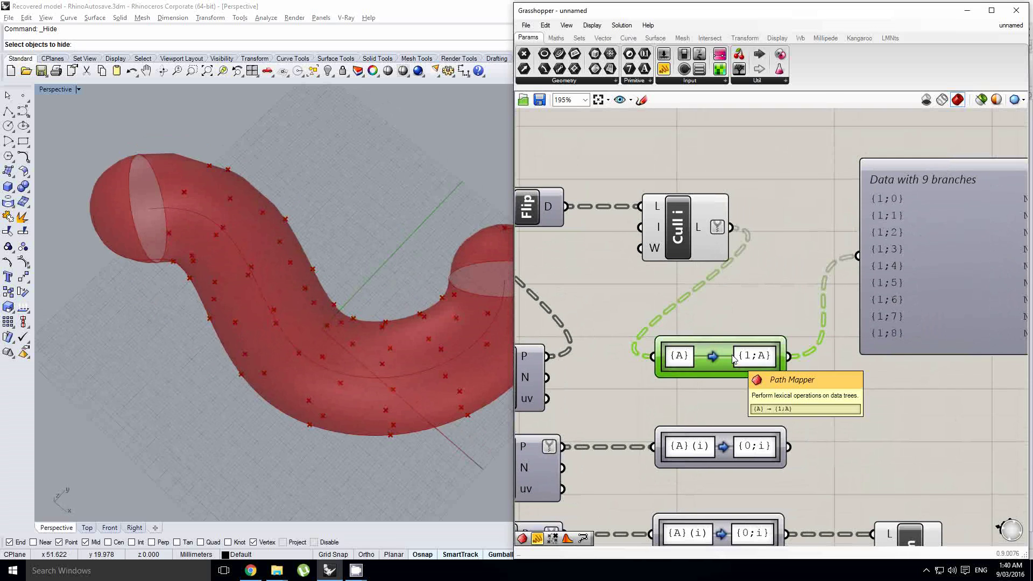
pyautogui.moveTo(814, 243); pyautogui.dragTo(718, 239, button='right')
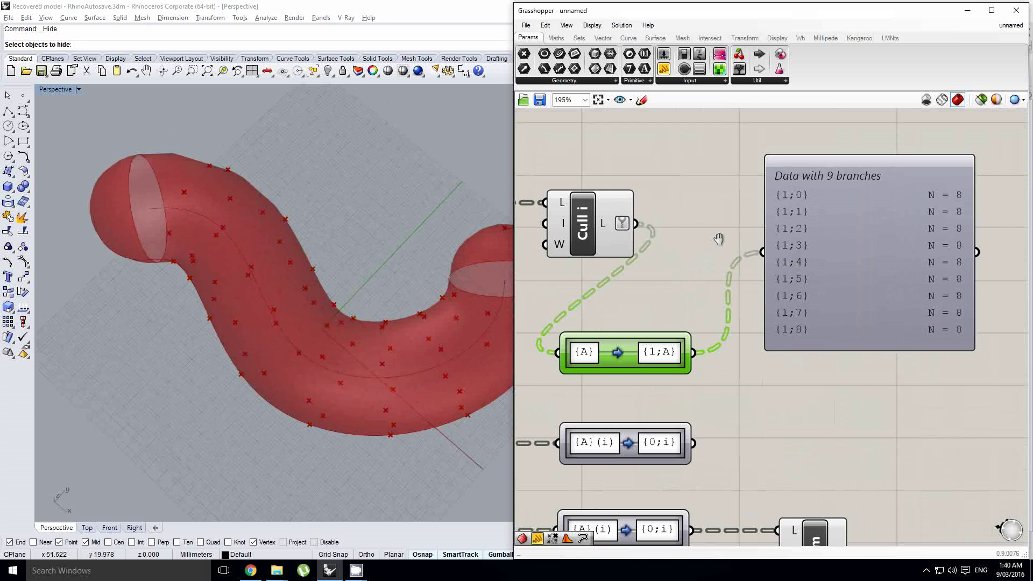
pyautogui.click(815, 263)
pyautogui.moveTo(815, 263); pyautogui.dragTo(836, 266, button='right')
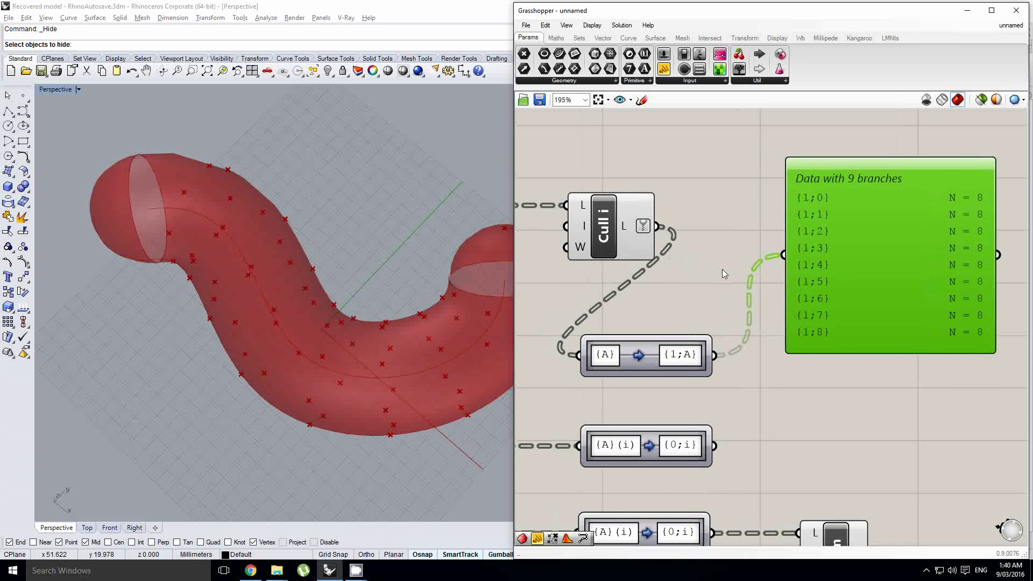
pyautogui.doubleClick(668, 364)
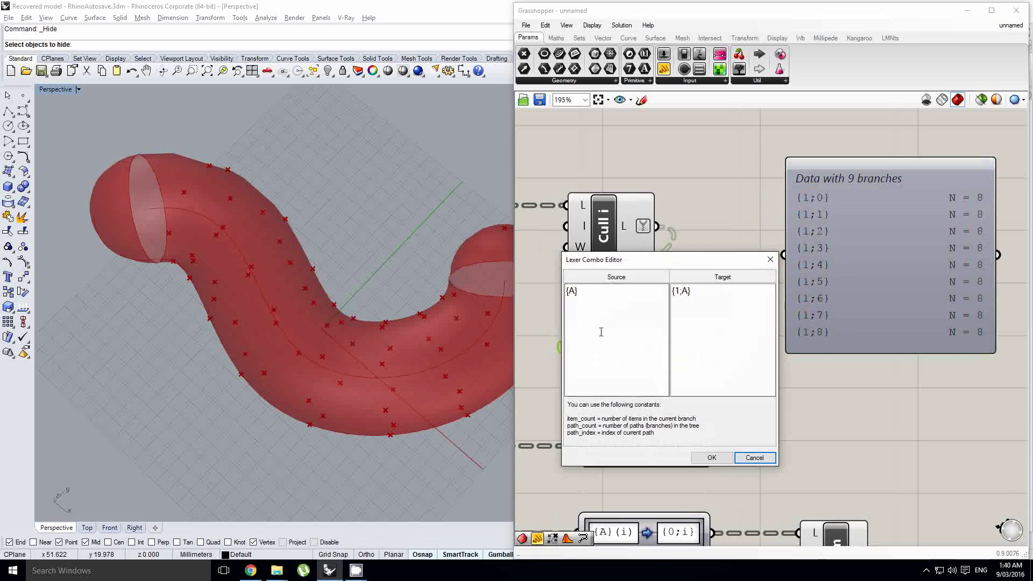
pyautogui.click(601, 332)
pyautogui.click(691, 291)
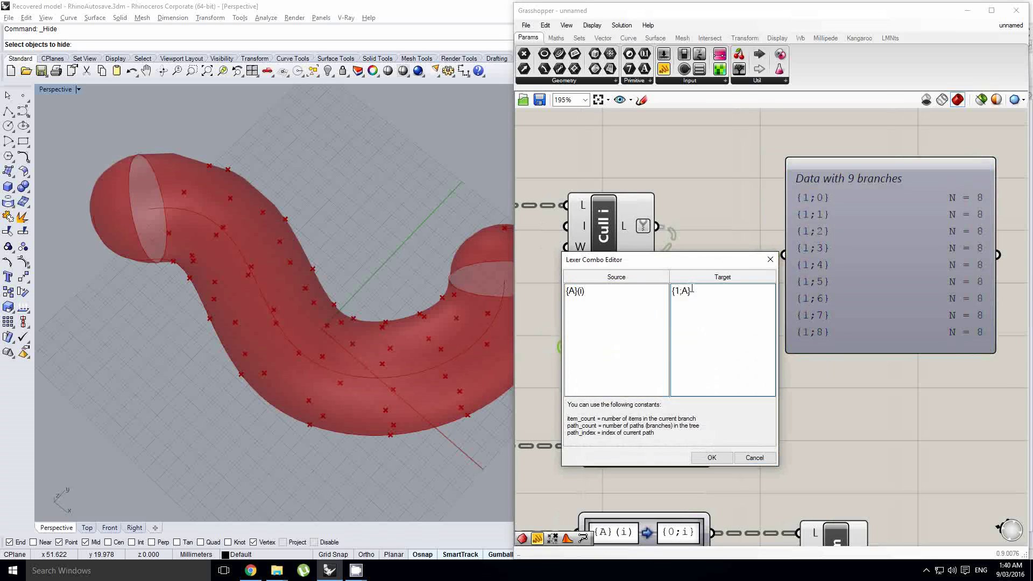
pyautogui.click(709, 457)
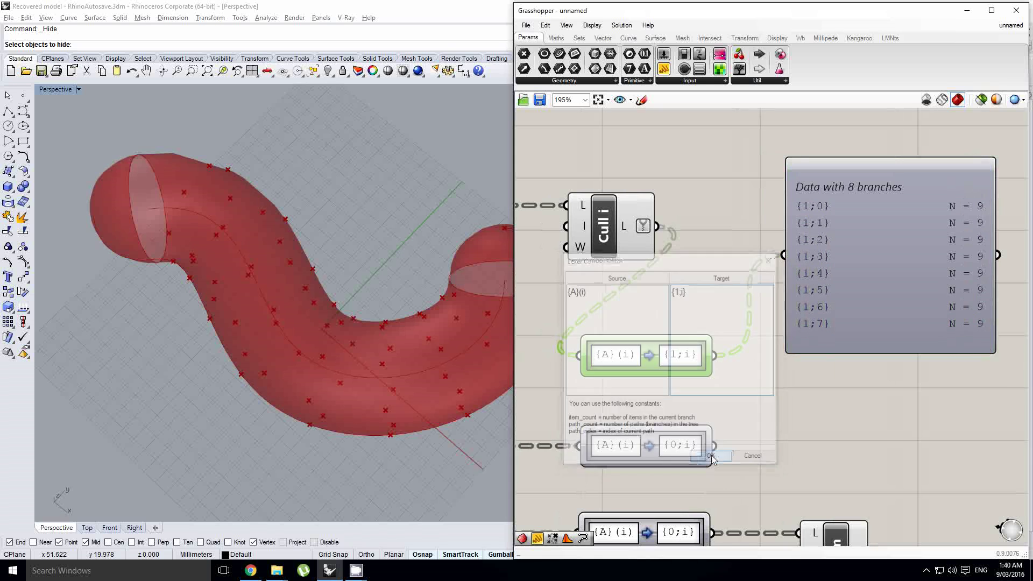
# Step: Arrange the Flip Matrix, Cull Index, body Path Mapper and data panel in sequence after the body SDivide
pyautogui.moveTo(714, 425); pyautogui.dragTo(729, 386, button='right')
pyautogui.middleClick(730, 386)
pyautogui.scroll(-1, 730, 379)
pyautogui.click(767, 297)
pyautogui.scroll(-3, 767, 294)
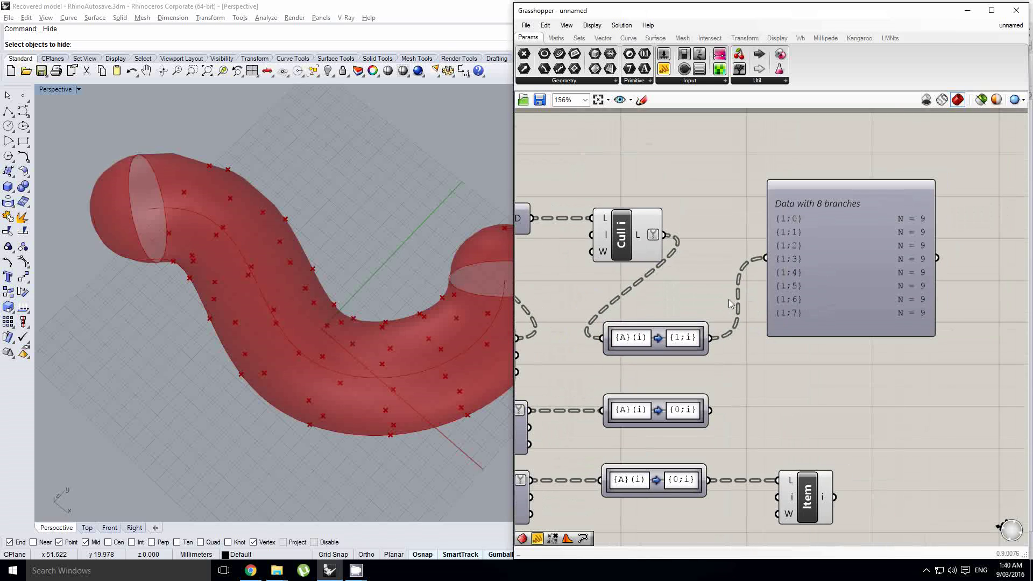
pyautogui.click(688, 239)
pyautogui.moveTo(709, 286); pyautogui.dragTo(710, 296, button='right')
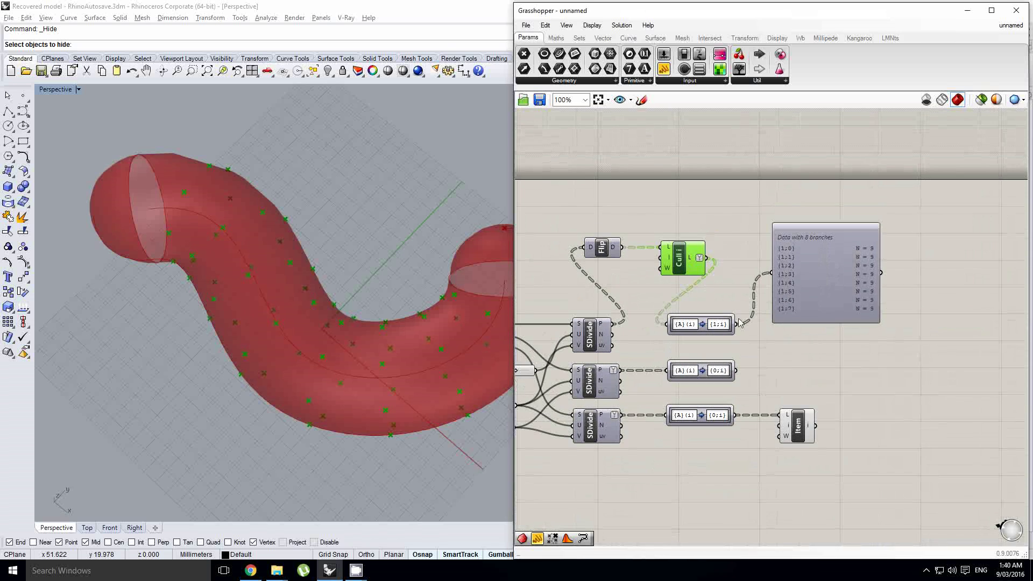
pyautogui.moveTo(872, 343); pyautogui.dragTo(693, 259)
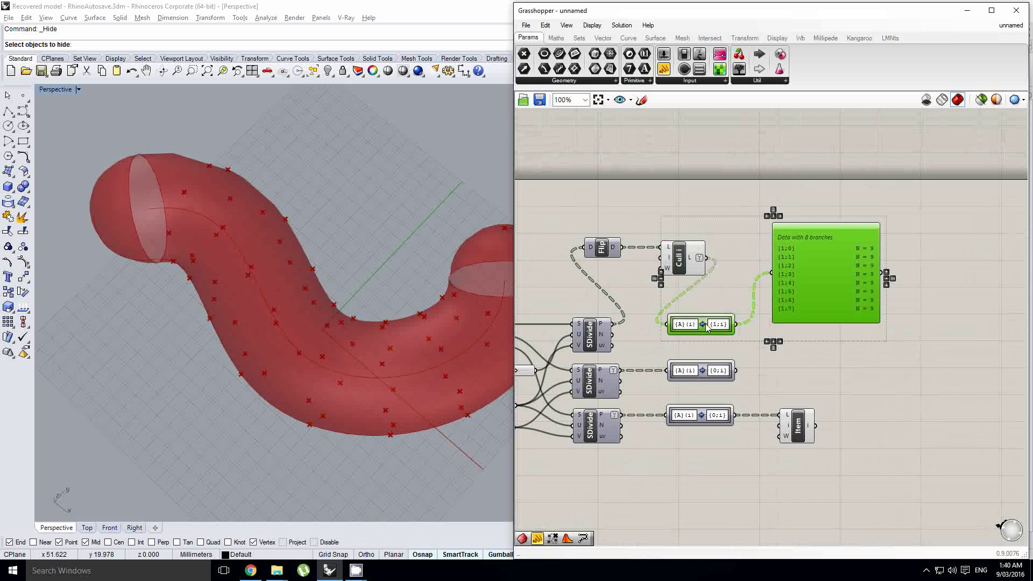
pyautogui.moveTo(703, 324); pyautogui.dragTo(844, 324)
pyautogui.moveTo(679, 257); pyautogui.dragTo(751, 323)
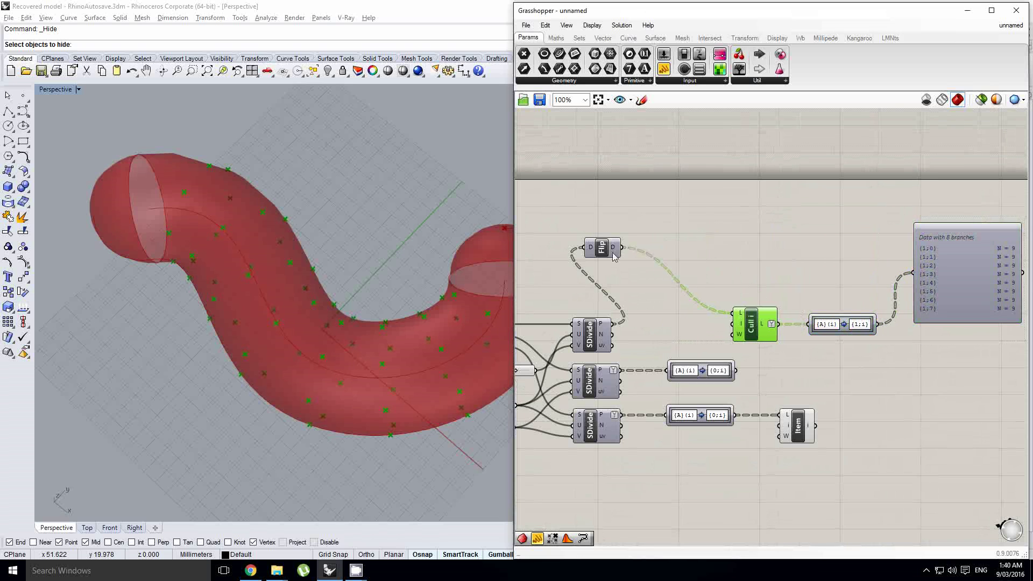
pyautogui.moveTo(606, 250); pyautogui.dragTo(672, 327)
pyautogui.moveTo(716, 347); pyautogui.dragTo(681, 322, button='right')
pyautogui.click(658, 309)
pyautogui.click(680, 321)
# Step: Add a Point parameter below the data panel
pyautogui.moveTo(807, 304); pyautogui.dragTo(710, 315, button='right')
pyautogui.doubleClick(856, 347)
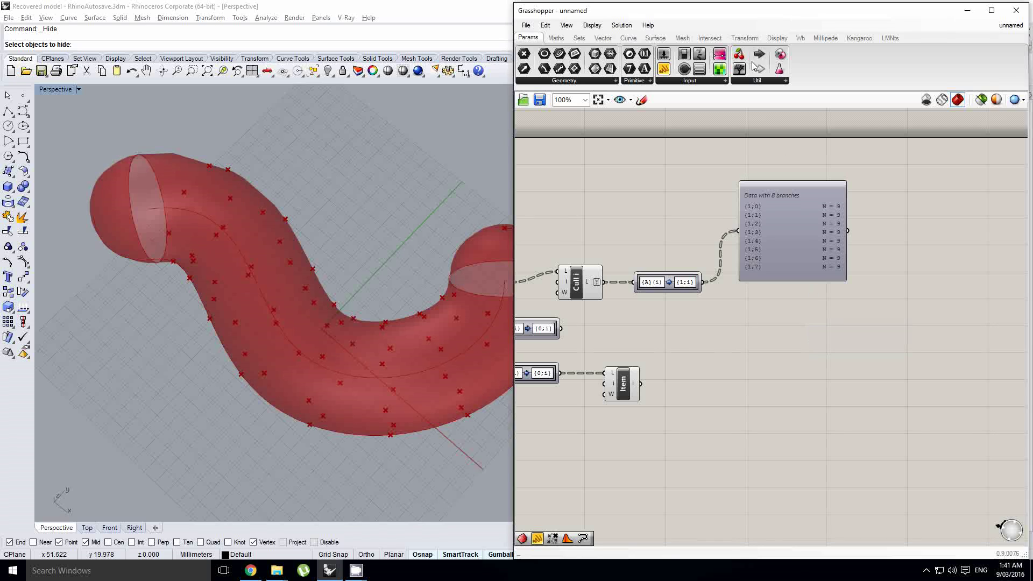
pyautogui.doubleClick(780, 349)
pyautogui.write('pt')
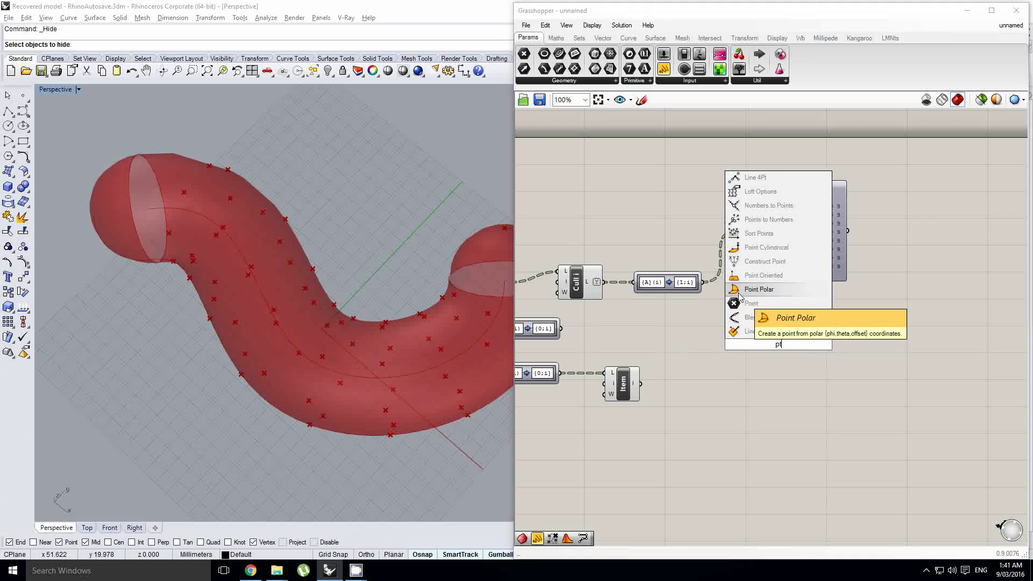
pyautogui.click(752, 303)
pyautogui.scroll(1, 778, 343)
pyautogui.moveTo(780, 345); pyautogui.dragTo(793, 319)
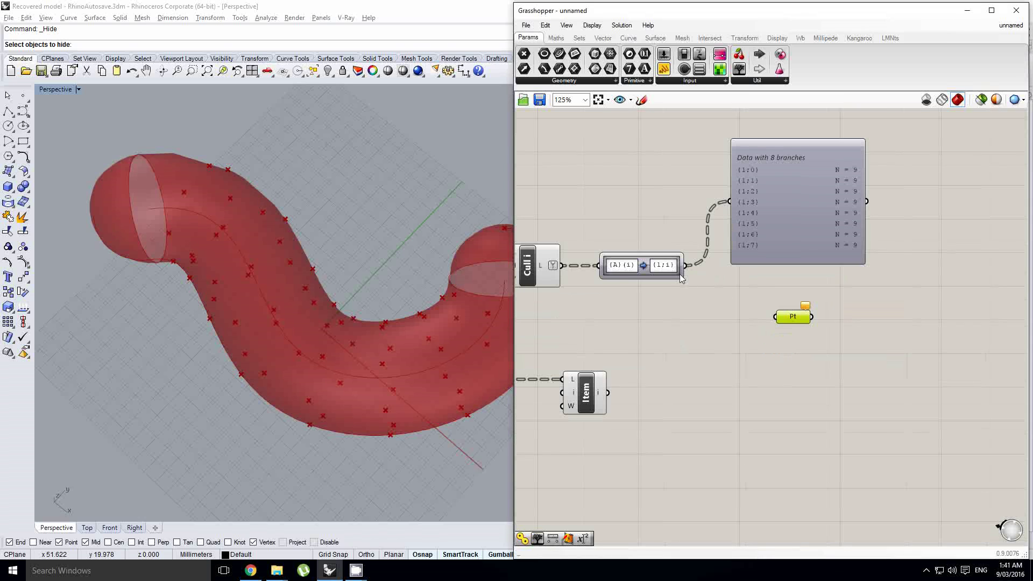
# Step: Set the target of the Path Mapper feeding the List Item to {2;i}
pyautogui.scroll(-3, 669, 286)
pyautogui.moveTo(668, 290); pyautogui.dragTo(731, 285, button='right')
pyautogui.scroll(5, 633, 320)
pyautogui.doubleClick(639, 317)
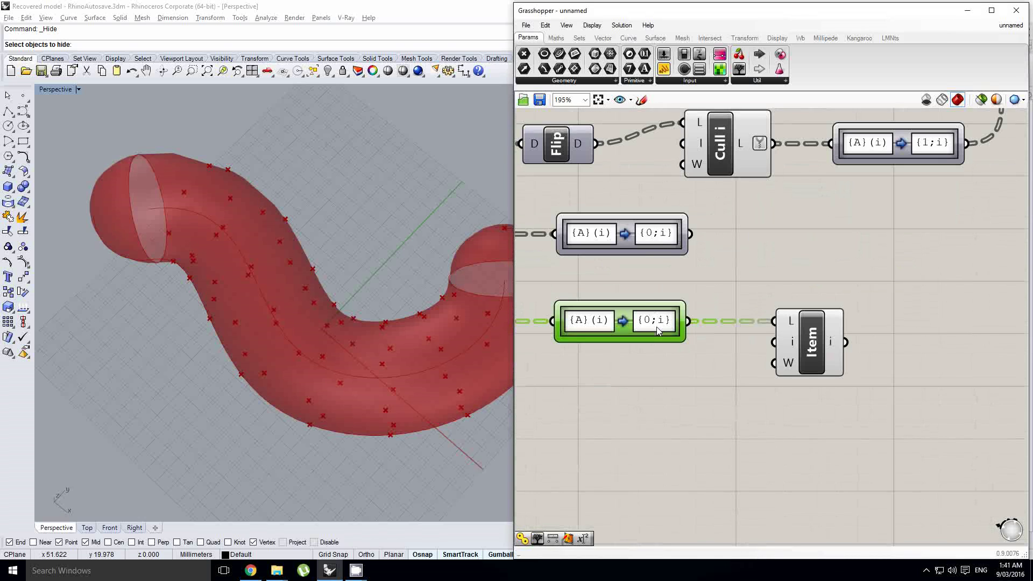
pyautogui.click(665, 257)
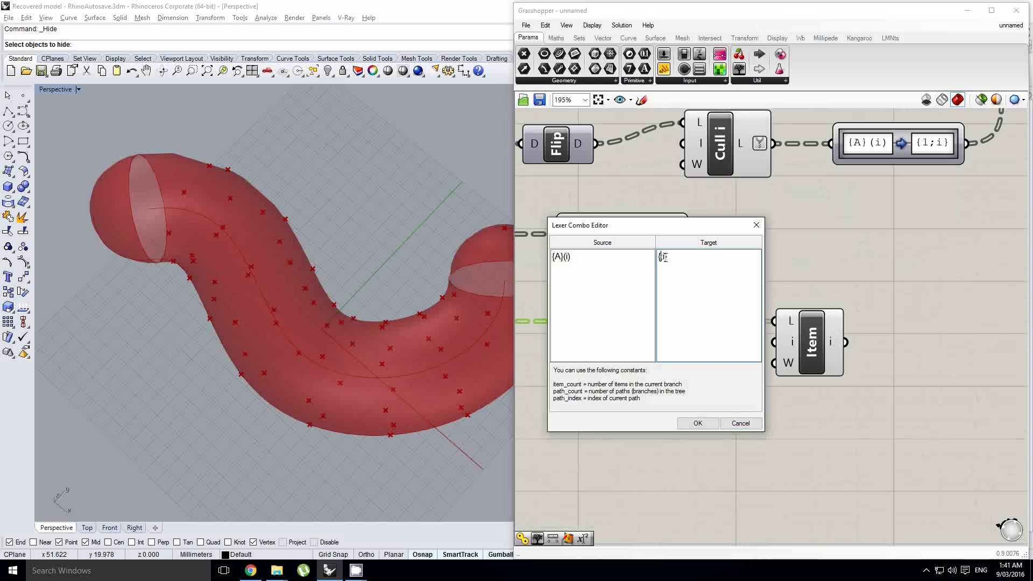
pyautogui.write('2;i')
pyautogui.click(698, 423)
# Step: Wire the {0;i}, {1;i} and {2;i} Path Mappers together into the Point parameter
pyautogui.scroll(-2, 704, 299)
pyautogui.moveTo(705, 299); pyautogui.dragTo(656, 373, button='right')
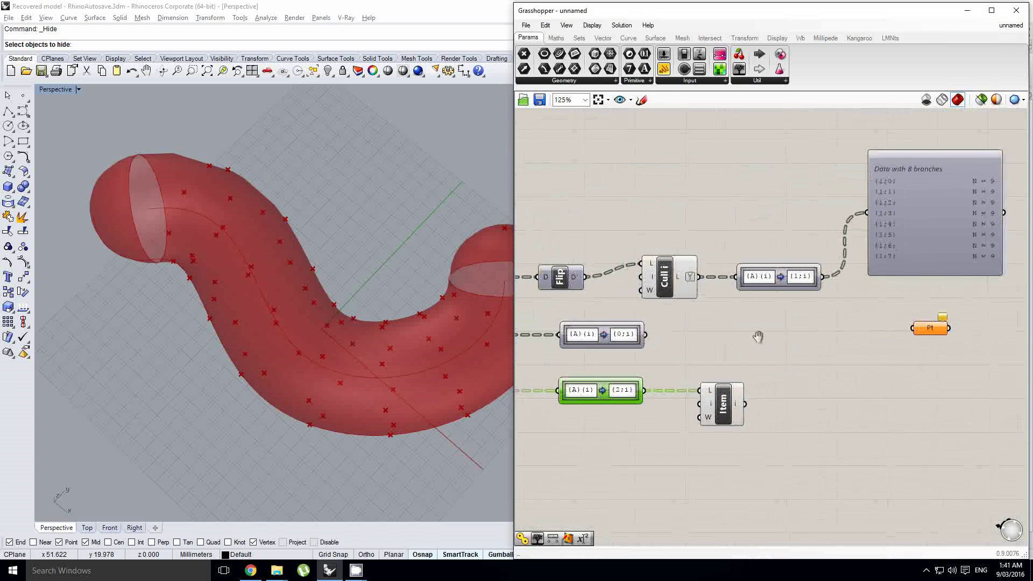
pyautogui.moveTo(757, 337); pyautogui.dragTo(732, 334, button='right')
pyautogui.click(661, 344)
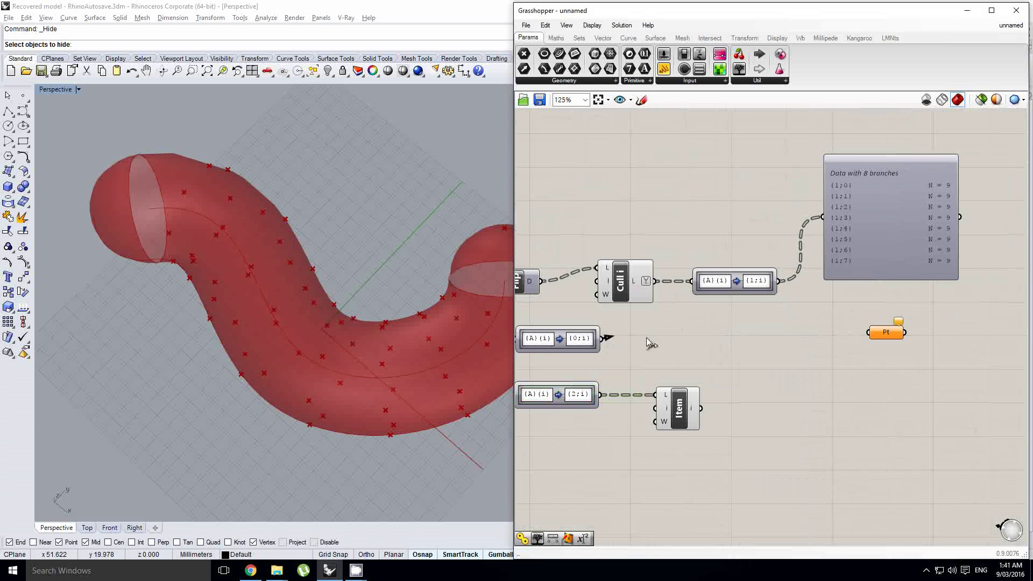
pyautogui.moveTo(647, 340); pyautogui.dragTo(869, 333)
pyautogui.keyDown('shift'); pyautogui.moveTo(779, 283); pyautogui.dragTo(868, 333); pyautogui.keyUp('shift')
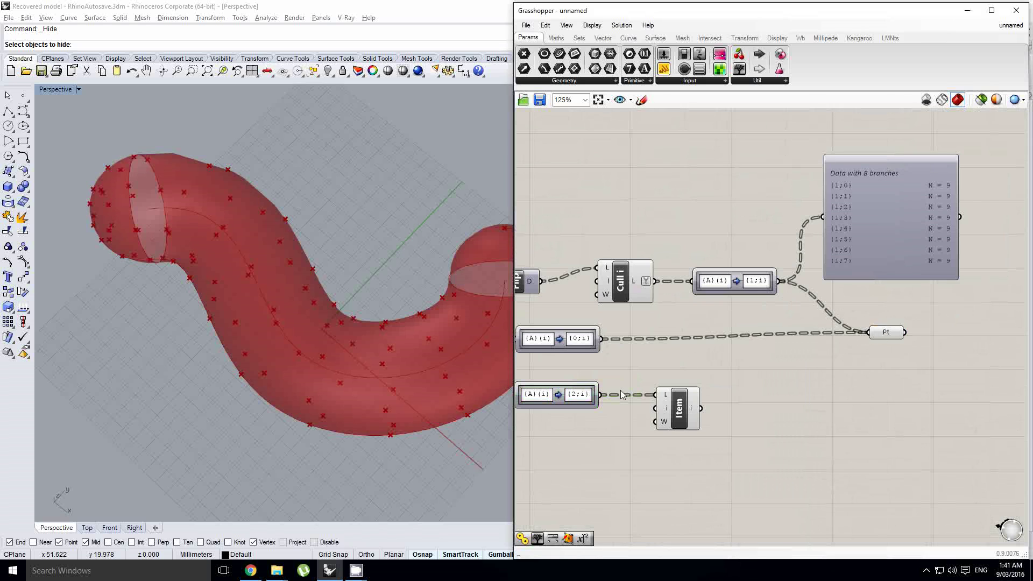
pyautogui.keyDown('shift'); pyautogui.moveTo(601, 395); pyautogui.dragTo(868, 333); pyautogui.keyUp('shift')
pyautogui.moveTo(880, 332); pyautogui.dragTo(818, 331, button='right')
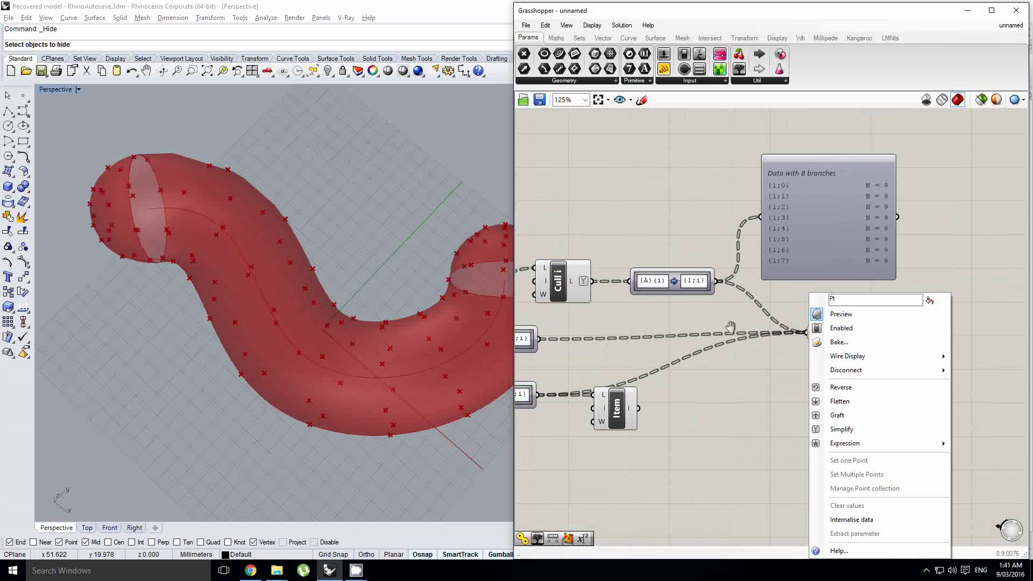
pyautogui.moveTo(731, 326); pyautogui.dragTo(820, 317, button='right')
# Step: Turn off the preview of the Cull Index, body Path Mapper and lower List Item components
pyautogui.scroll(-1, 821, 317)
pyautogui.moveTo(777, 428); pyautogui.dragTo(683, 286)
pyautogui.middleClick(693, 282)
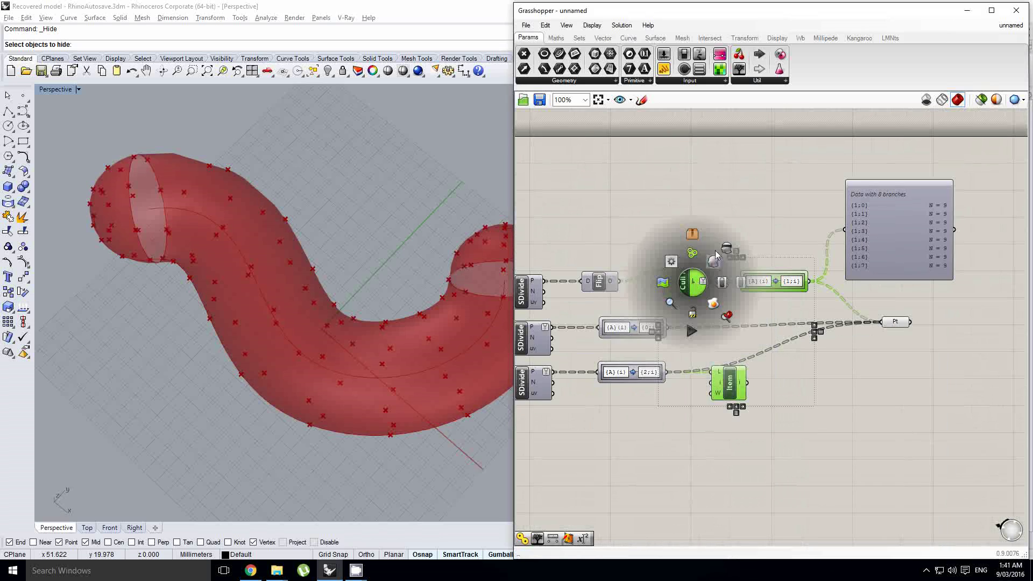
pyautogui.click(726, 248)
# Step: Feed the merged Point parameter into the data panel and move the panel above it
pyautogui.moveTo(826, 347); pyautogui.dragTo(698, 357, button='right')
pyautogui.click(850, 346)
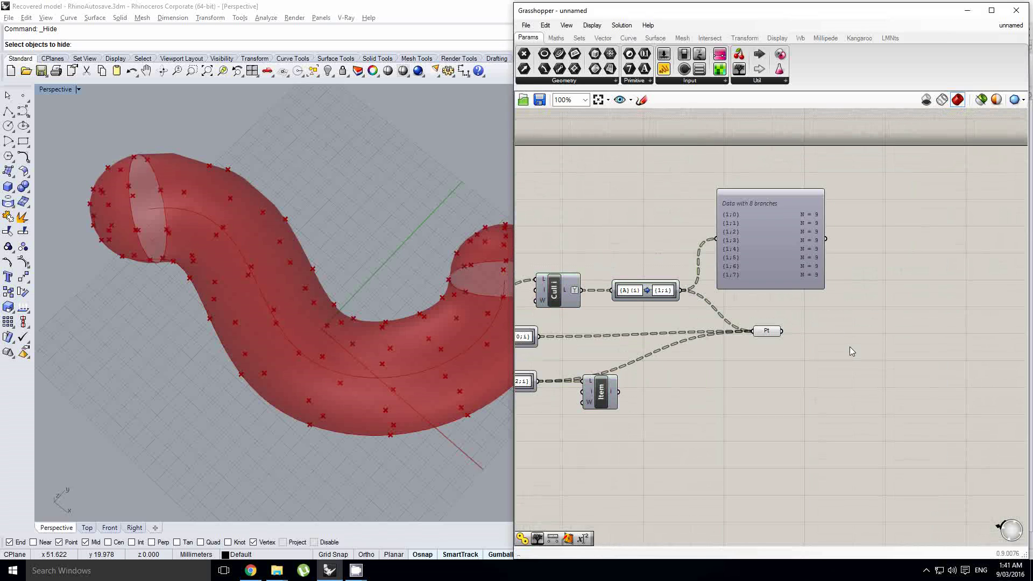
pyautogui.doubleClick(850, 351)
pyautogui.doubleClick(900, 350)
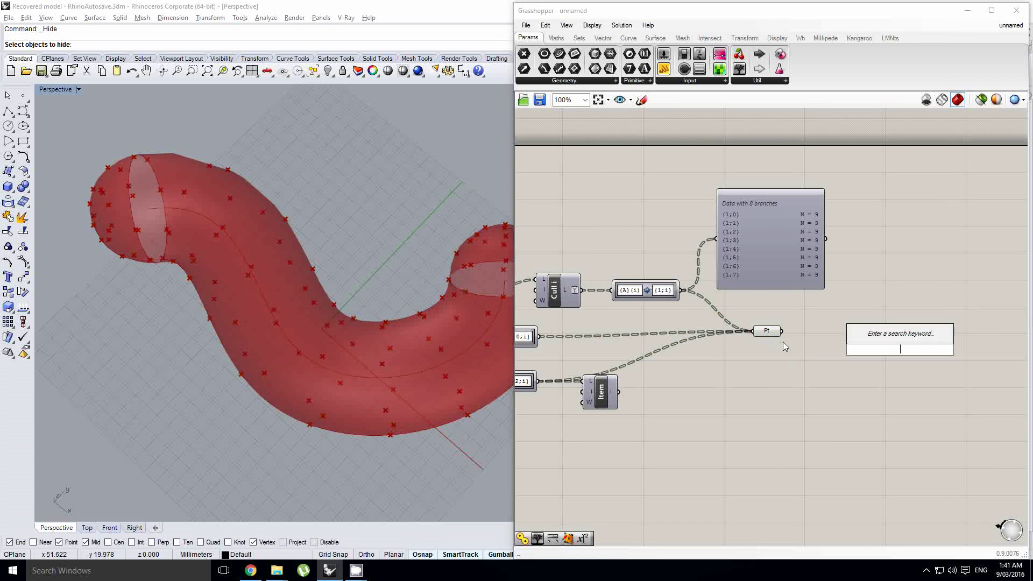
pyautogui.scroll(3, 783, 341)
pyautogui.scroll(-1, 770, 317)
pyautogui.moveTo(778, 320); pyautogui.dragTo(679, 177)
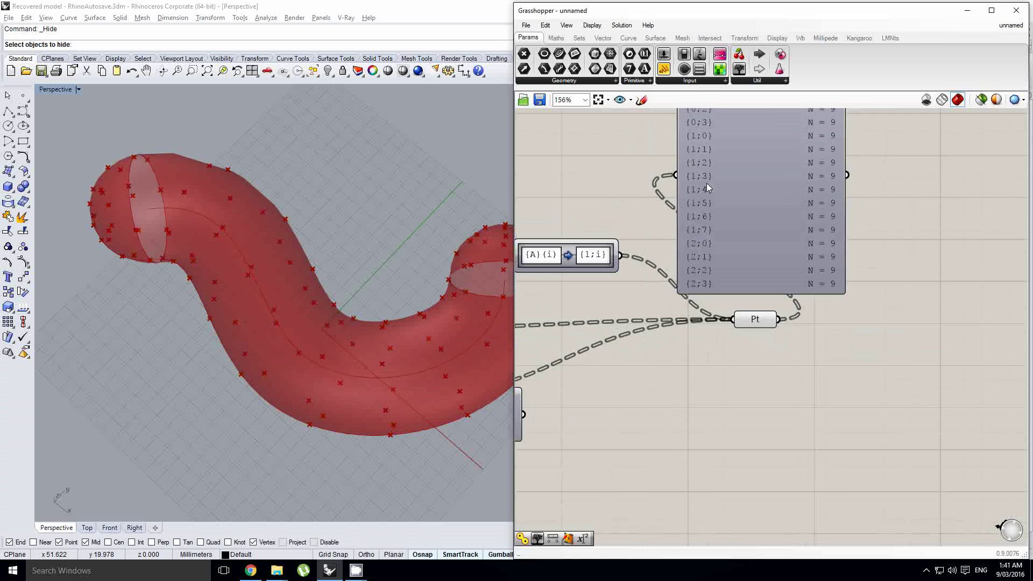
pyautogui.moveTo(706, 184); pyautogui.dragTo(667, 245, button='right')
pyautogui.moveTo(776, 261); pyautogui.dragTo(845, 245)
pyautogui.moveTo(767, 176); pyautogui.dragTo(795, 201, button='right')
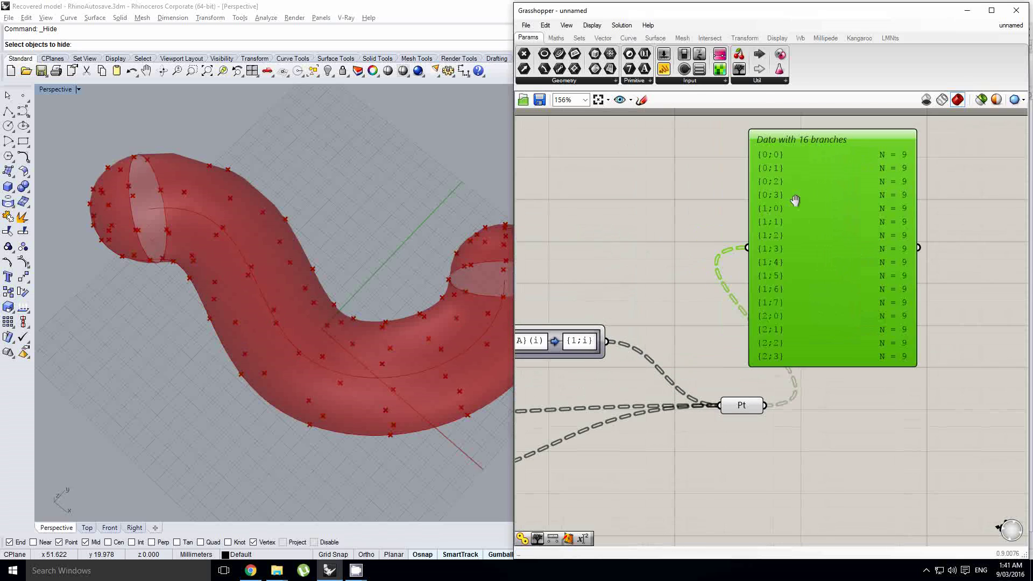
# Step: Add a Surface From Points component downstream of the Point parameter
pyautogui.click(874, 459)
pyautogui.doubleClick(836, 416)
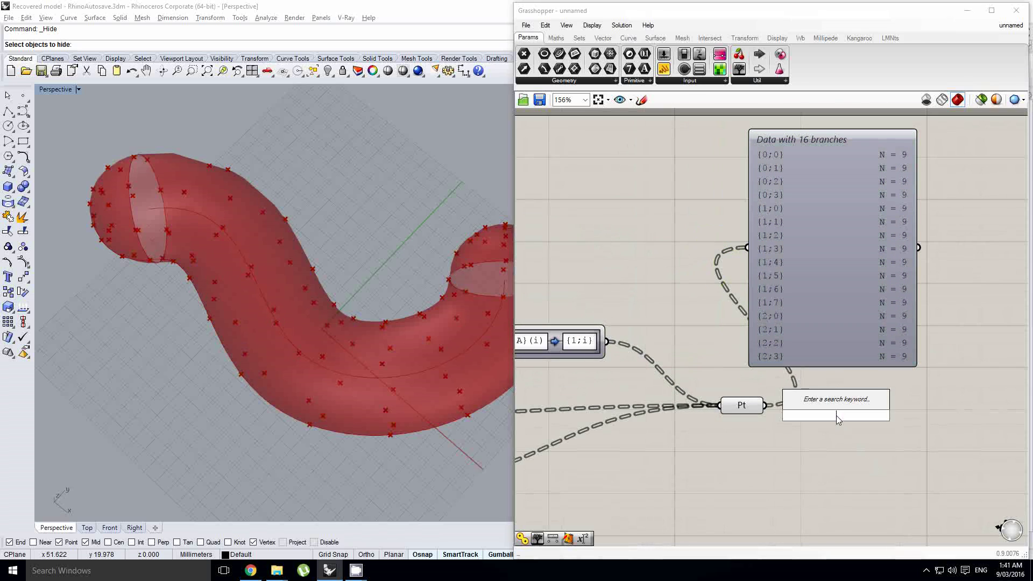
pyautogui.write('surfa')
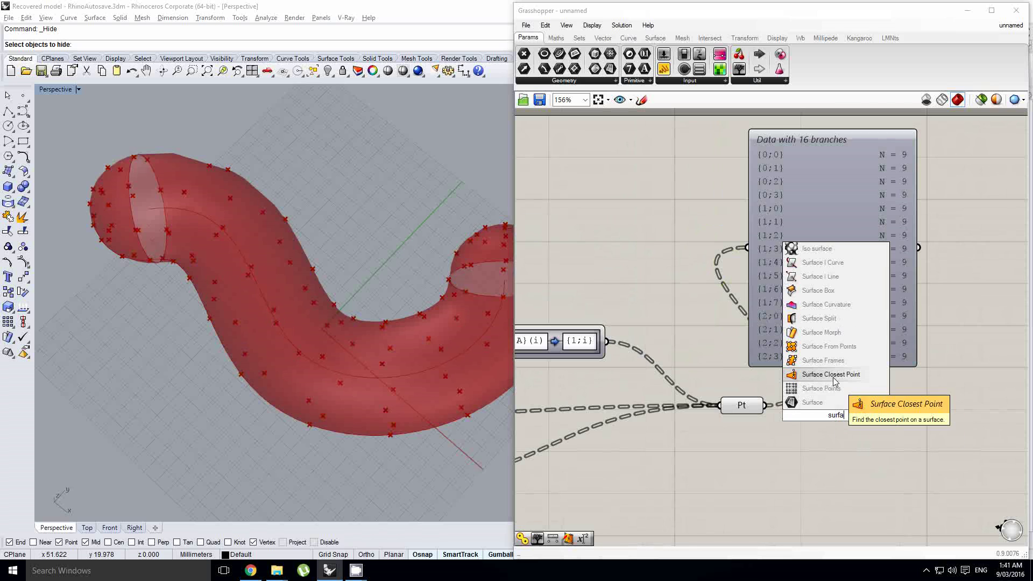
pyautogui.click(833, 348)
pyautogui.moveTo(837, 415); pyautogui.dragTo(912, 416)
pyautogui.moveTo(829, 418); pyautogui.dragTo(791, 416, button='right')
# Step: Add a Tree Statistics component beside the Point parameter and wire the points into its T input
pyautogui.doubleClick(791, 416)
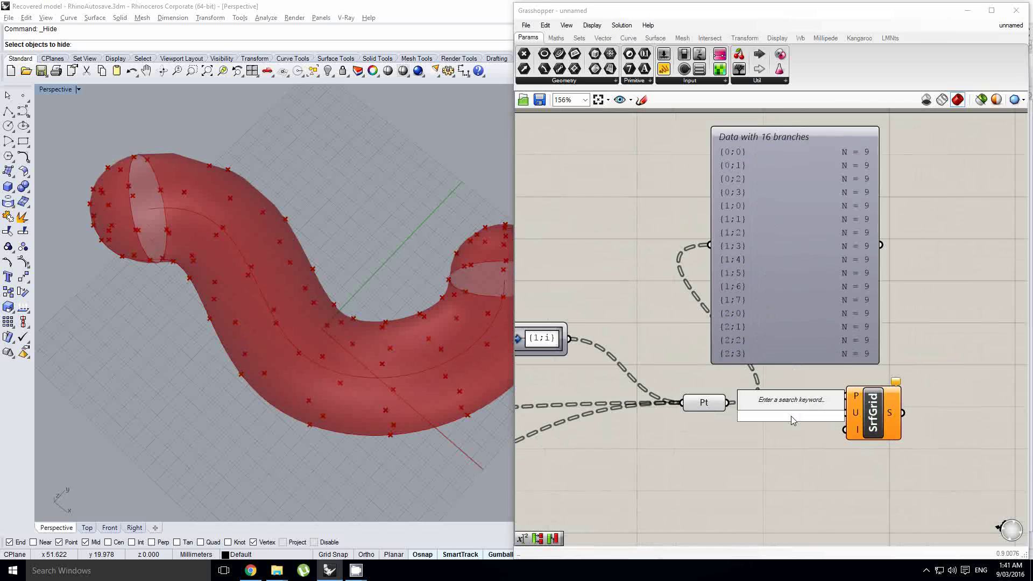
pyautogui.write('tree st')
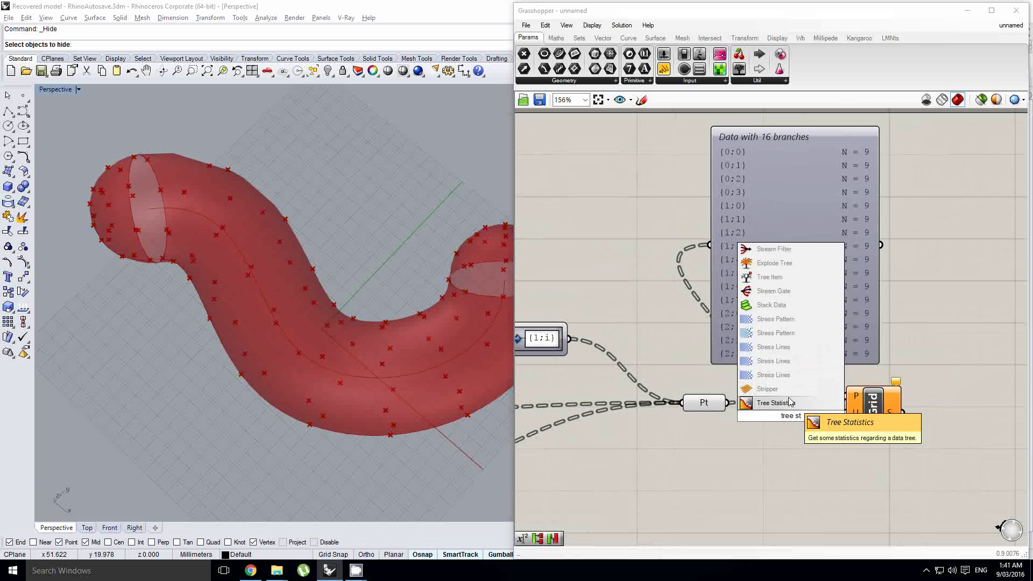
pyautogui.click(742, 405)
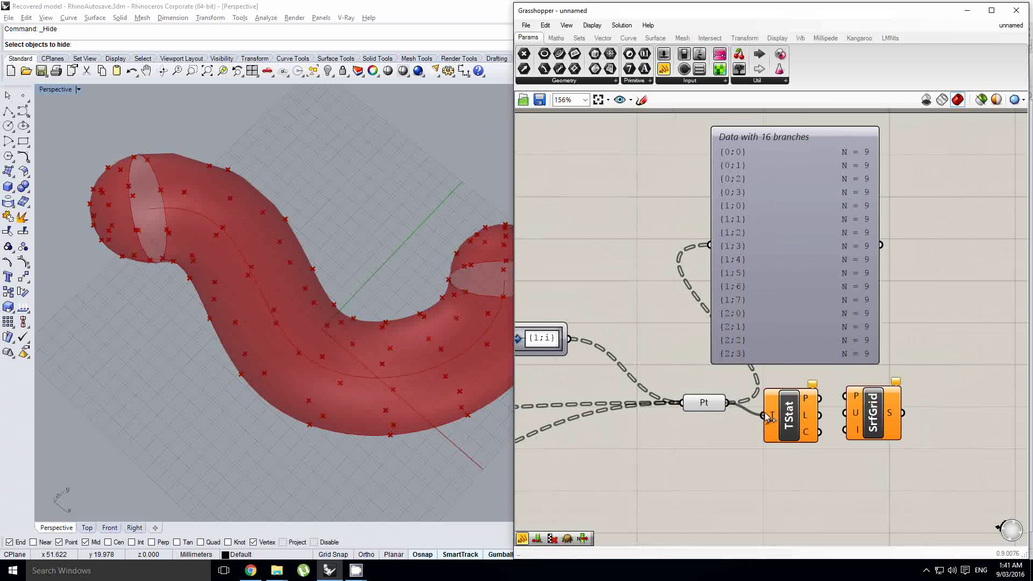
pyautogui.moveTo(765, 416); pyautogui.dragTo(767, 416)
pyautogui.moveTo(788, 415); pyautogui.dragTo(769, 403)
# Step: Add a List Length component between Tree Statistics and Surface From Points, fed by the L output of Tree Statistics
pyautogui.moveTo(876, 418); pyautogui.dragTo(937, 421)
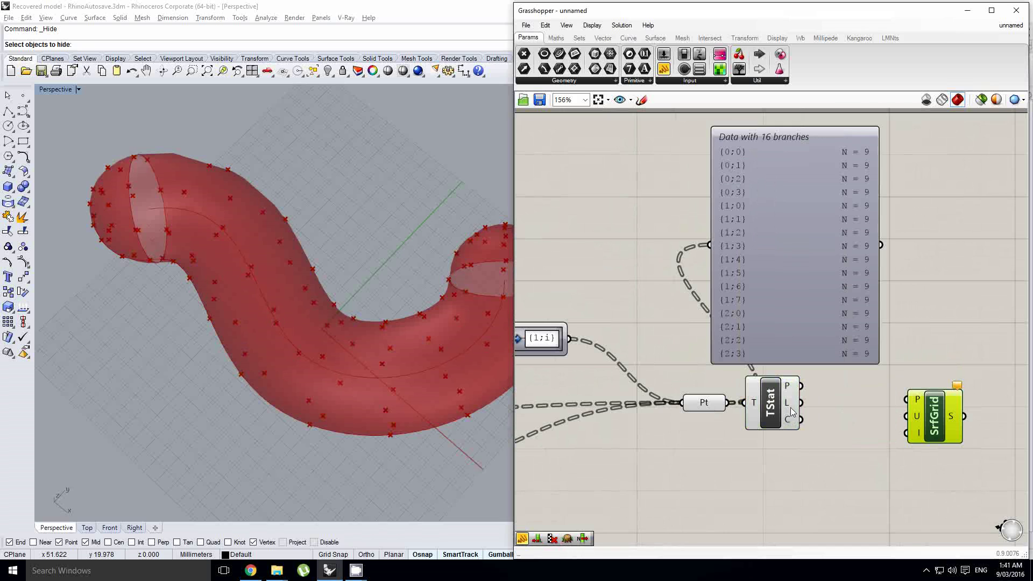
pyautogui.doubleClick(829, 398)
pyautogui.write('list')
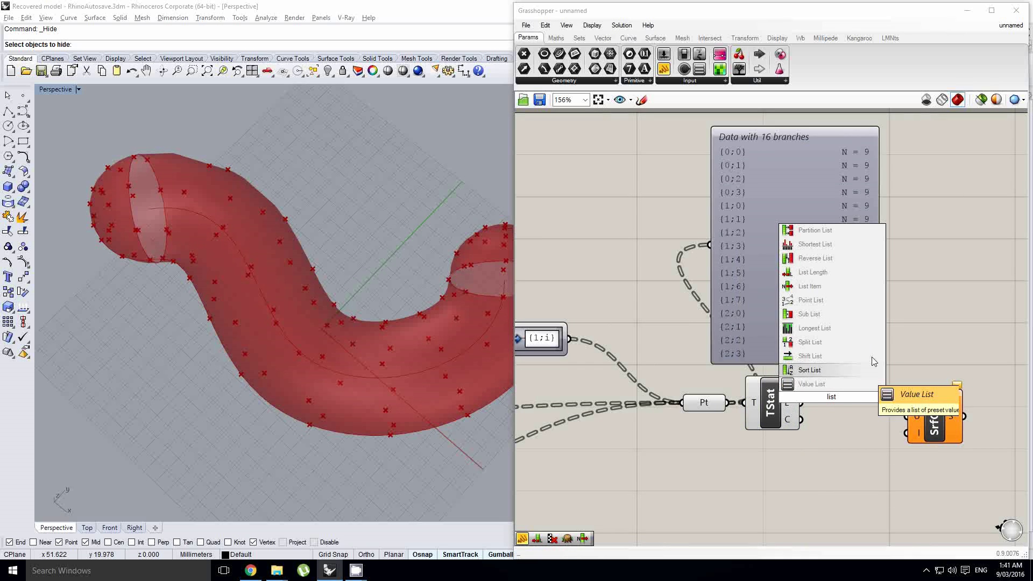
pyautogui.click(834, 276)
pyautogui.scroll(2, 821, 423)
pyautogui.moveTo(827, 399); pyautogui.dragTo(856, 408)
pyautogui.moveTo(789, 391); pyautogui.dragTo(827, 391)
# Step: Wire List Length into the U input of Surface From Points and the Point parameter into P, and flatten P
pyautogui.moveTo(915, 391); pyautogui.dragTo(786, 382, button='right')
pyautogui.moveTo(782, 387); pyautogui.dragTo(840, 406)
pyautogui.moveTo(875, 412); pyautogui.dragTo(900, 391)
pyautogui.scroll(-2, 904, 389)
pyautogui.scroll(1, 678, 398)
pyautogui.moveTo(695, 378); pyautogui.dragTo(938, 357)
pyautogui.scroll(1, 938, 356)
pyautogui.rightClick(938, 356)
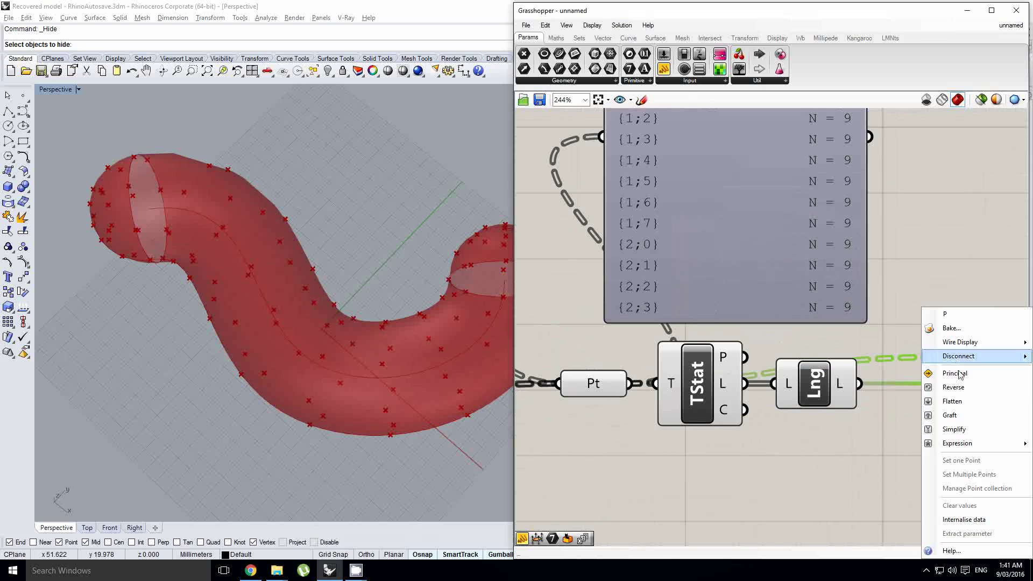
pyautogui.click(961, 401)
# Step: Turn off the preview of the List Item after Deconstruct Brep and of the Rebuild Curve component
pyautogui.moveTo(241, 410); pyautogui.dragTo(337, 340, button='right')
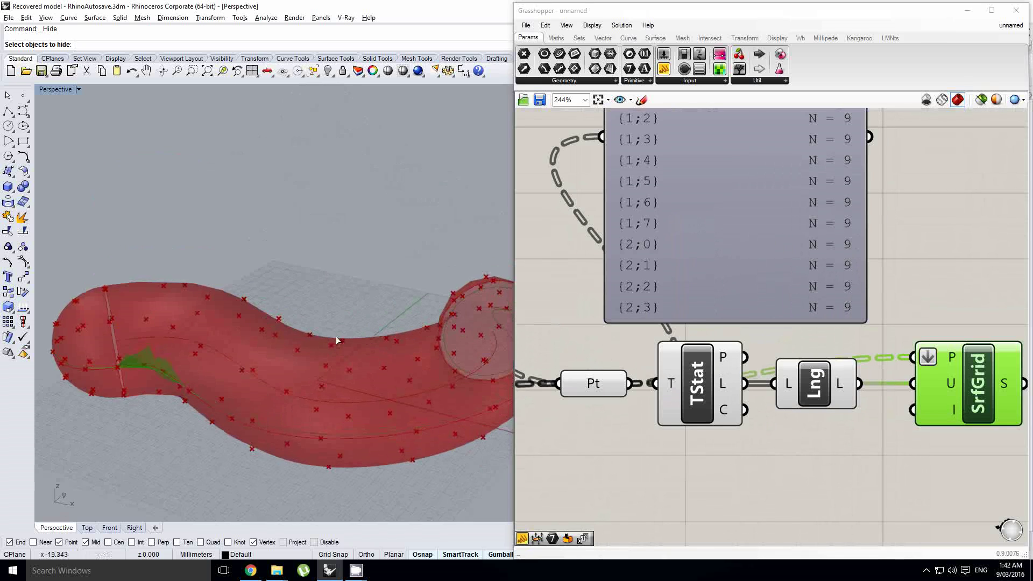
pyautogui.scroll(-5, 689, 355)
pyautogui.moveTo(692, 376); pyautogui.dragTo(795, 392, button='right')
pyautogui.moveTo(607, 370); pyautogui.dragTo(734, 357, button='right')
pyautogui.rightClick(733, 356)
pyautogui.click(642, 342)
pyautogui.moveTo(607, 338); pyautogui.dragTo(756, 342, button='right')
pyautogui.middleClick(784, 345)
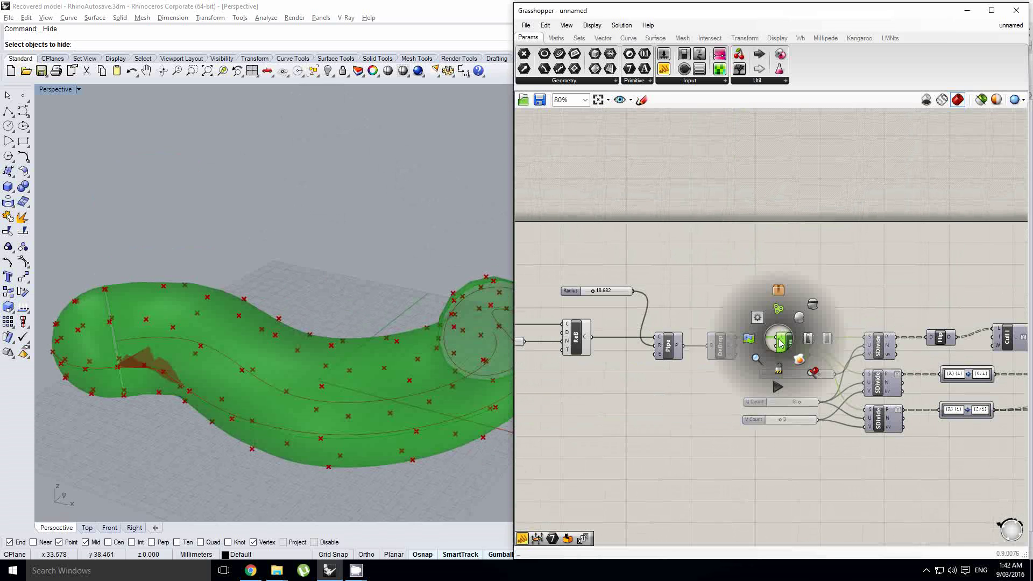
pyautogui.click(797, 308)
pyautogui.middleClick(575, 337)
pyautogui.click(616, 296)
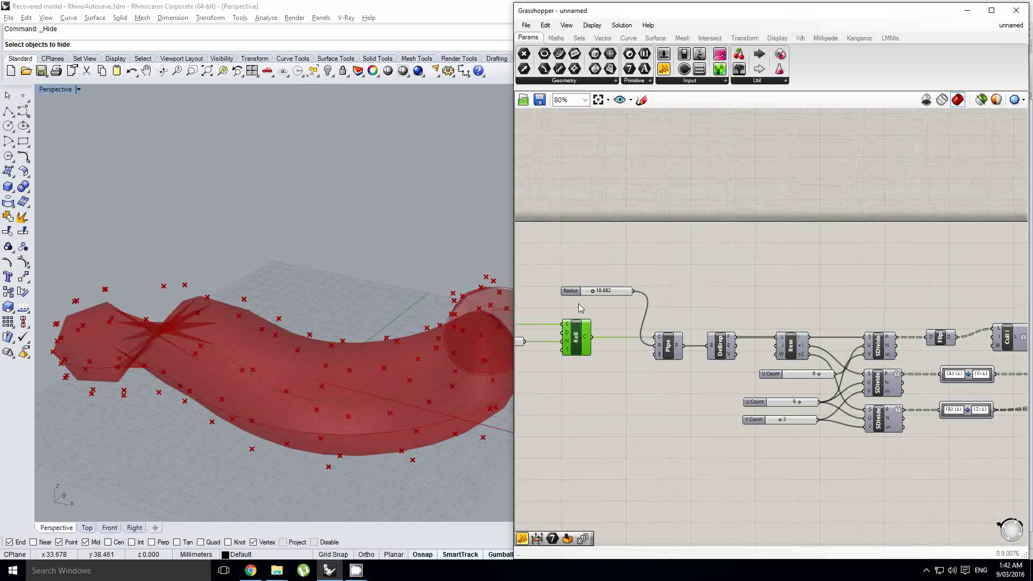
# Step: Set the target of the {0;i} cap Path Mapper to {0;i}(path_count-A)
pyautogui.moveTo(150, 354); pyautogui.dragTo(345, 352, button='right')
pyautogui.scroll(5, 312, 360)
pyautogui.moveTo(802, 431); pyautogui.dragTo(639, 422, button='right')
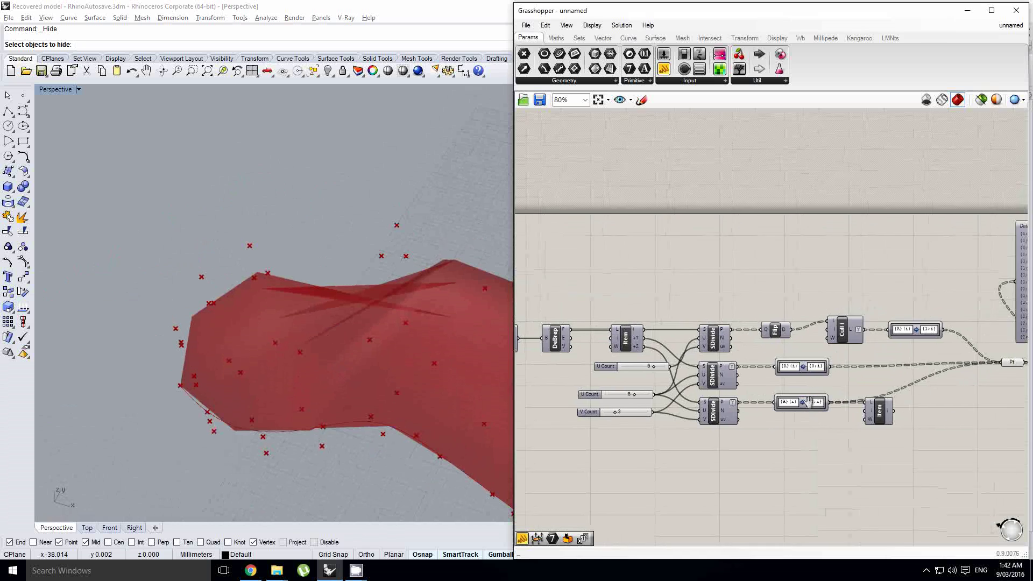
pyautogui.scroll(4, 773, 380)
pyautogui.moveTo(346, 384); pyautogui.dragTo(262, 355, button='right')
pyautogui.moveTo(727, 389); pyautogui.dragTo(722, 391, button='right')
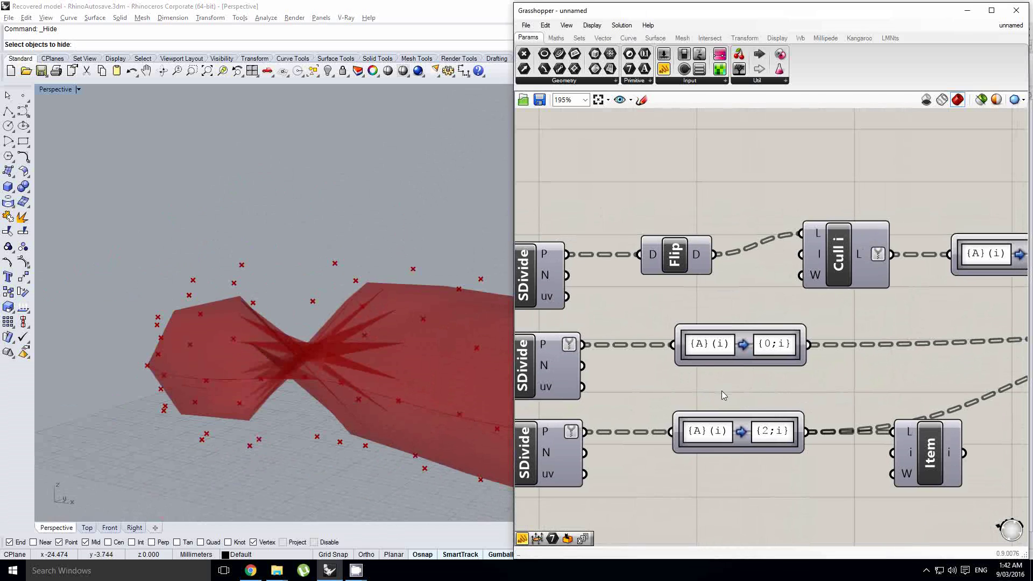
pyautogui.moveTo(311, 349); pyautogui.dragTo(242, 323, button='right')
pyautogui.doubleClick(751, 356)
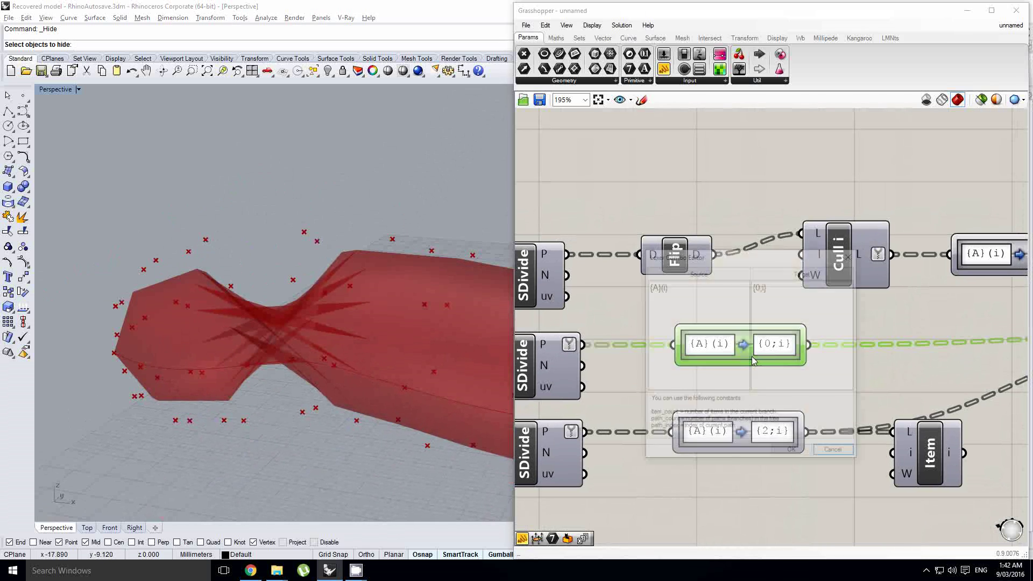
pyautogui.click(771, 287)
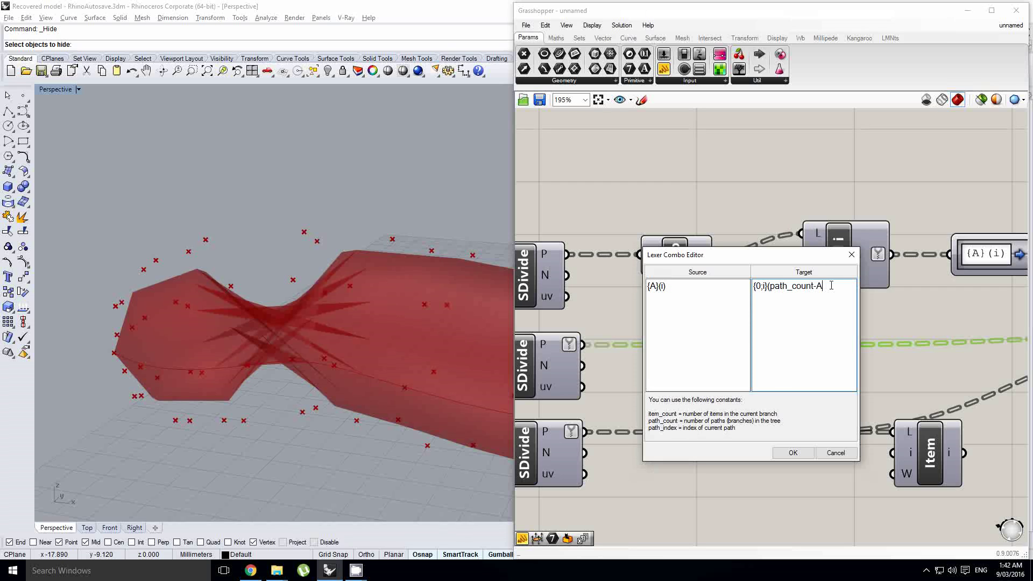
pyautogui.click(793, 452)
# Step: Examine the item count of each branch in the data panel fed by the Point parameter
pyautogui.moveTo(834, 380); pyautogui.dragTo(732, 392, button='right')
pyautogui.scroll(-2, 732, 392)
pyautogui.moveTo(791, 368); pyautogui.dragTo(675, 365, button='right')
pyautogui.click(991, 324)
pyautogui.scroll(2, 880, 159)
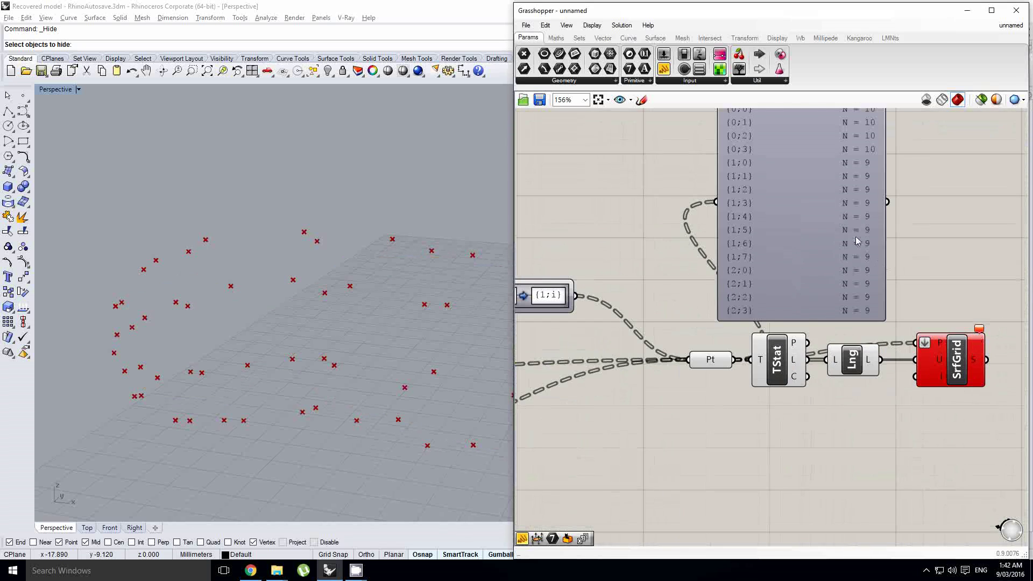
pyautogui.moveTo(829, 233); pyautogui.dragTo(868, 217, button='right')
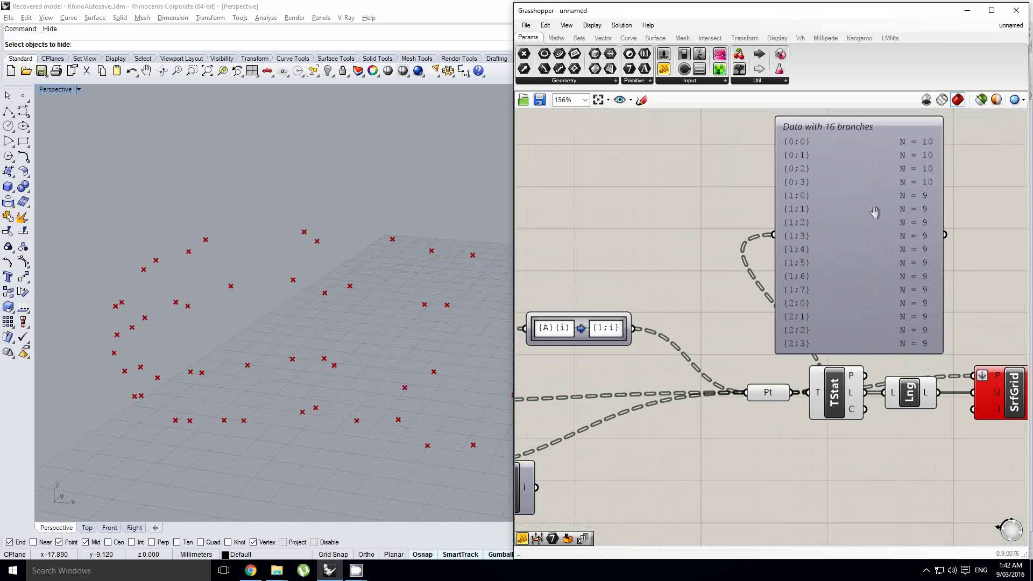
pyautogui.scroll(-1, 902, 167)
pyautogui.moveTo(728, 228); pyautogui.dragTo(844, 235, button='right')
pyautogui.scroll(1, 662, 367)
# Step: Set the first cap Path Mapper's target to {0;i}(path_count-A-1) and widen the component to show the full expression
pyautogui.doubleClick(662, 368)
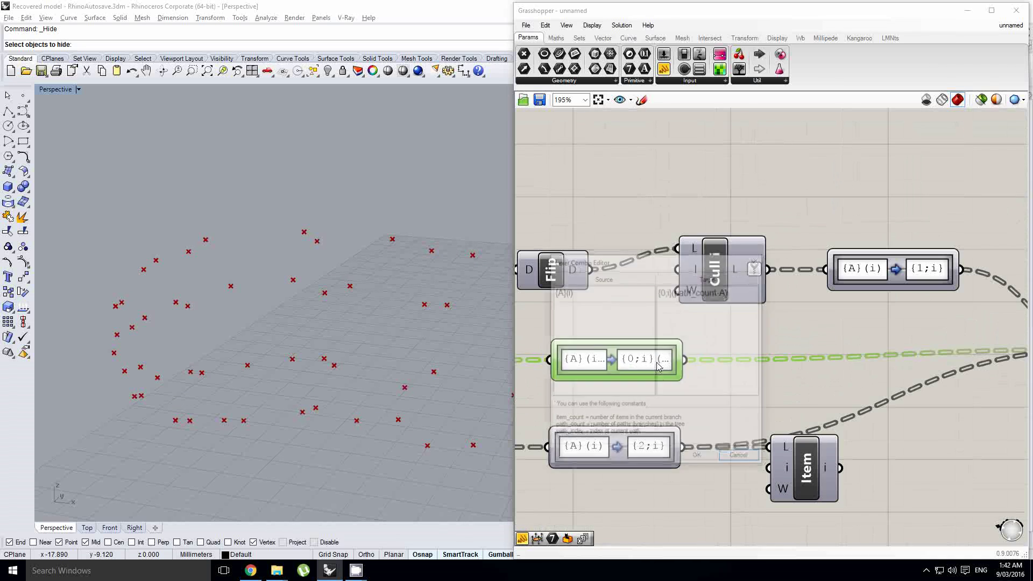
pyautogui.click(741, 291)
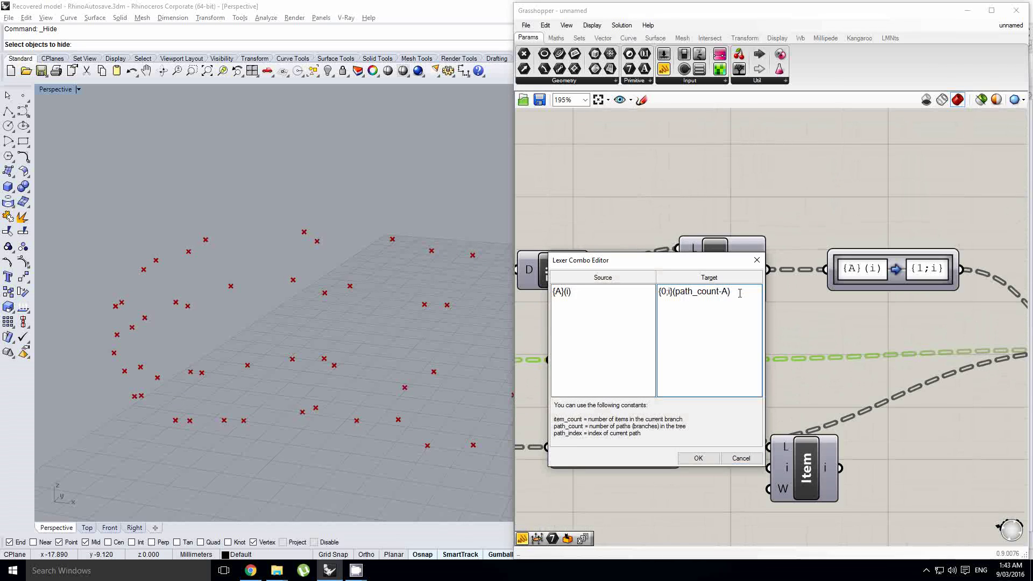
pyautogui.click(698, 458)
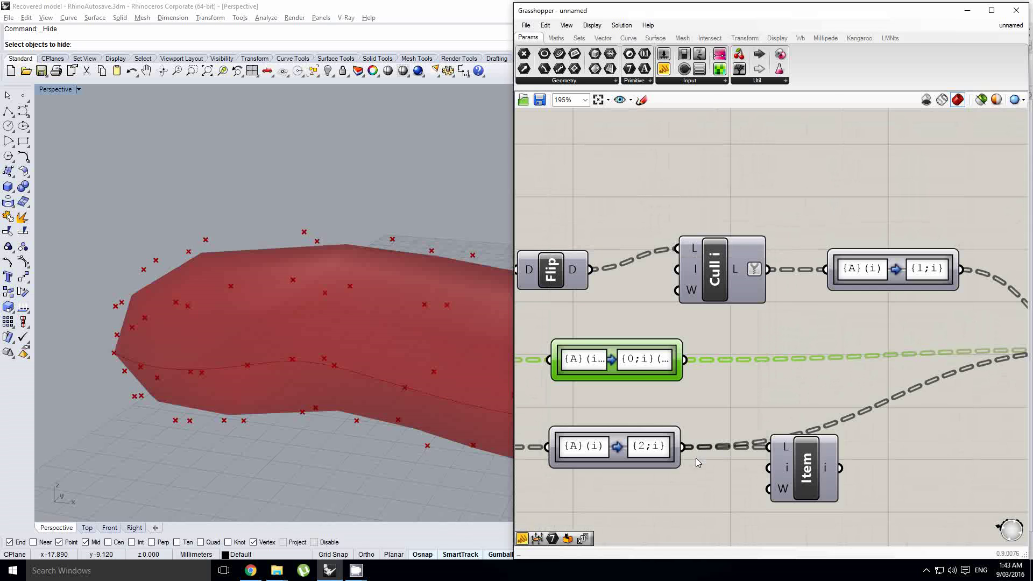
pyautogui.moveTo(372, 332); pyautogui.dragTo(272, 372, button='right')
pyautogui.scroll(3, 272, 372)
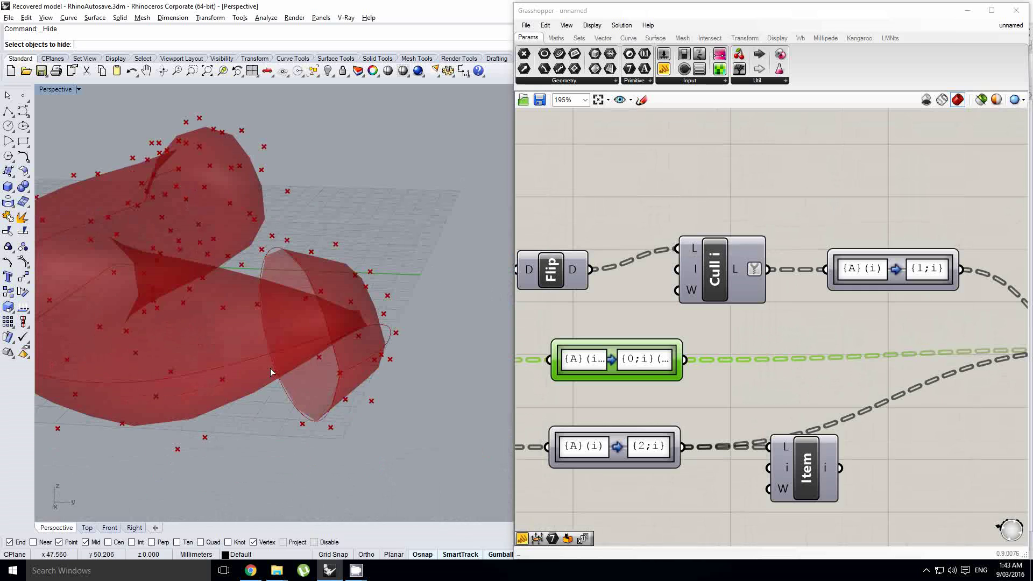
pyautogui.moveTo(661, 404); pyautogui.dragTo(728, 339, button='right')
pyautogui.moveTo(747, 296); pyautogui.dragTo(901, 295)
pyautogui.moveTo(806, 347); pyautogui.dragTo(829, 322, button='right')
# Step: Set the second cap Path Mapper's target to {2;(item_count-i-1)}(path_count-A-1)
pyautogui.doubleClick(749, 364)
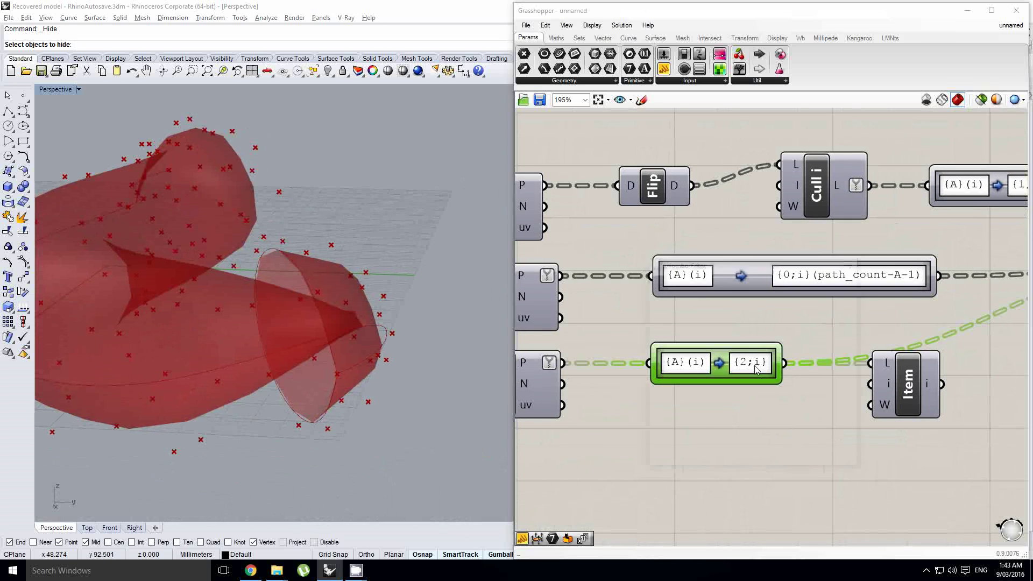
pyautogui.click(768, 298)
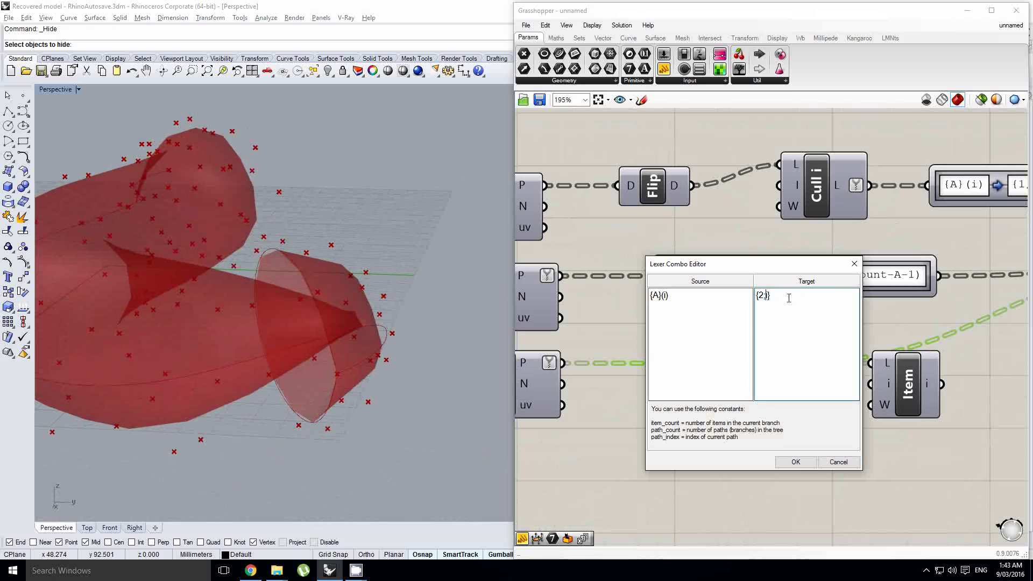
pyautogui.write('(path')
pyautogui.write('_count')
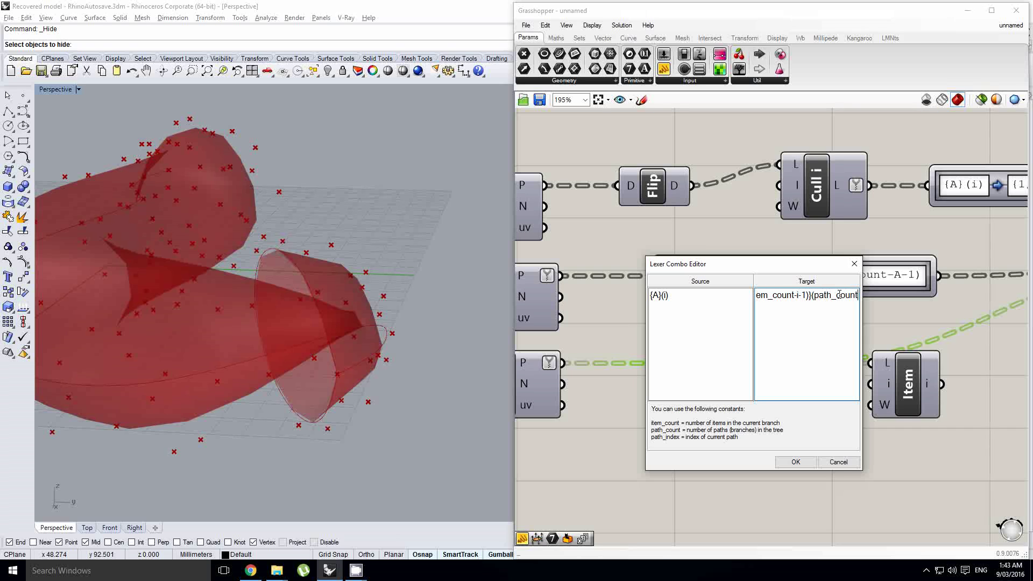
pyautogui.write('-A')
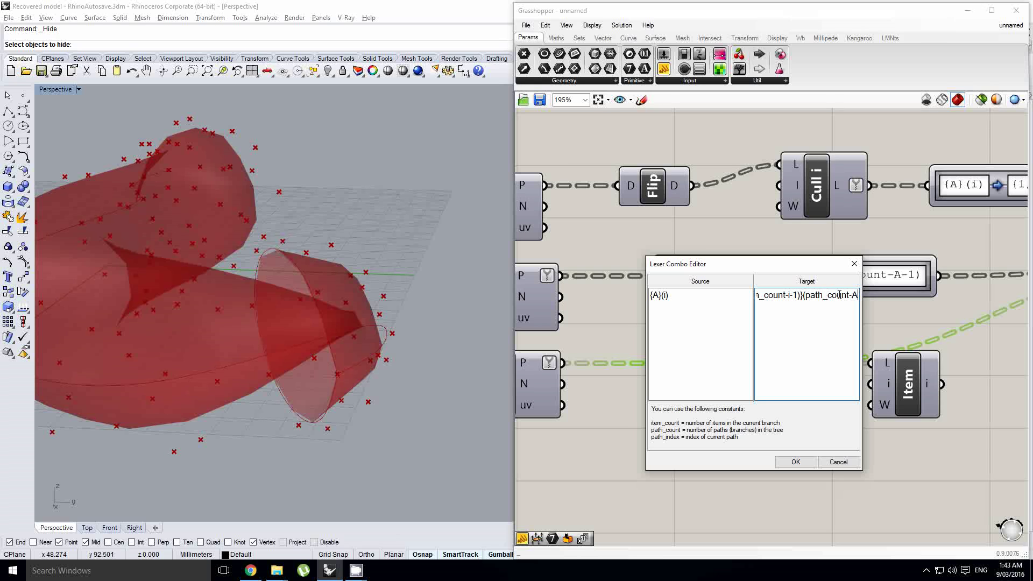
pyautogui.write('-1)')
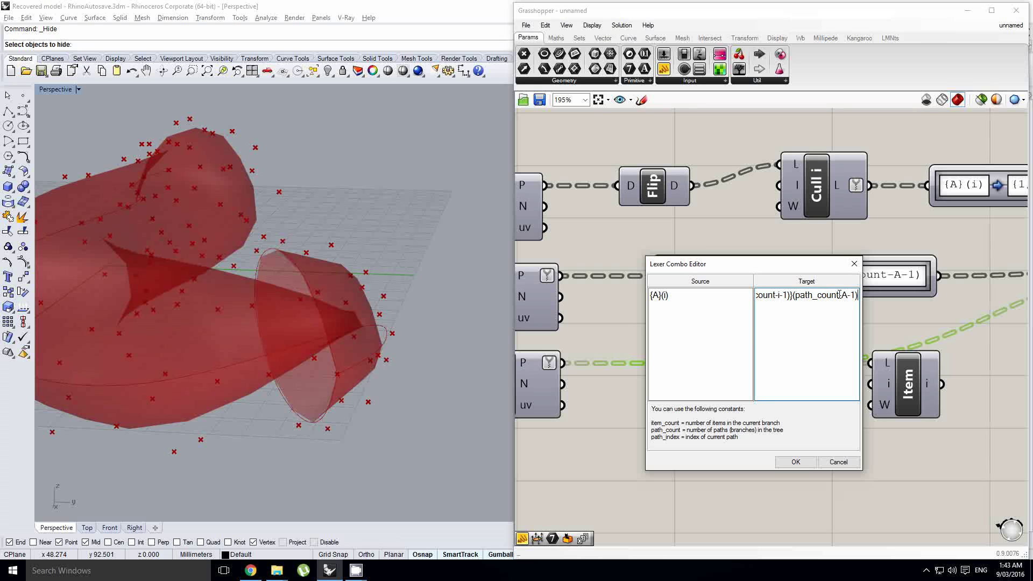
pyautogui.click(795, 461)
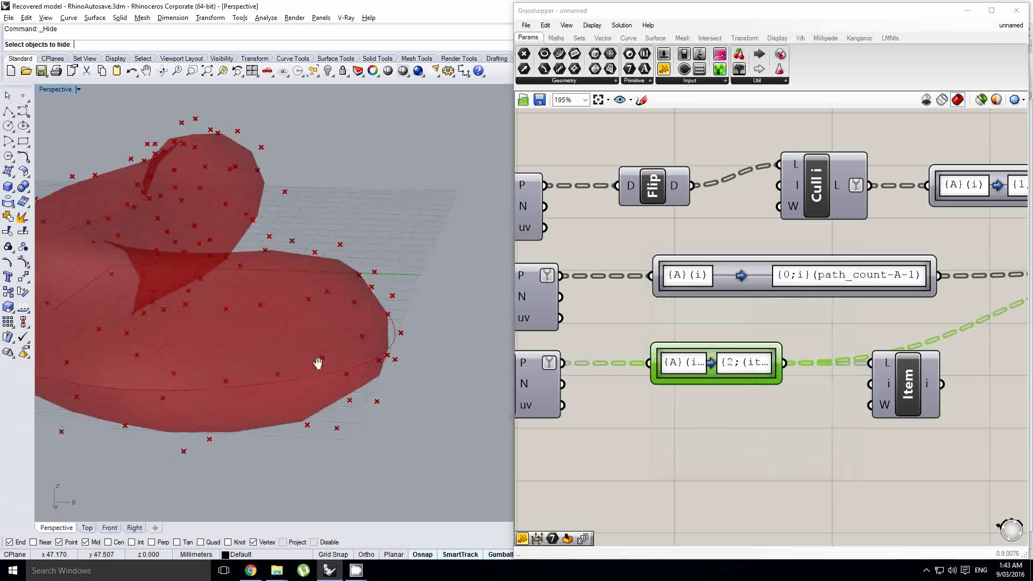
# Step: Inspect the merged pipe surface and its ends from several angles in the Rhino viewport
pyautogui.moveTo(318, 362); pyautogui.dragTo(365, 374, button='right')
pyautogui.scroll(-4, 350, 344)
pyautogui.keyDown('shift'); pyautogui.moveTo(258, 359); pyautogui.dragTo(406, 382, button='right'); pyautogui.keyUp('shift')
pyautogui.scroll(2, 323, 349)
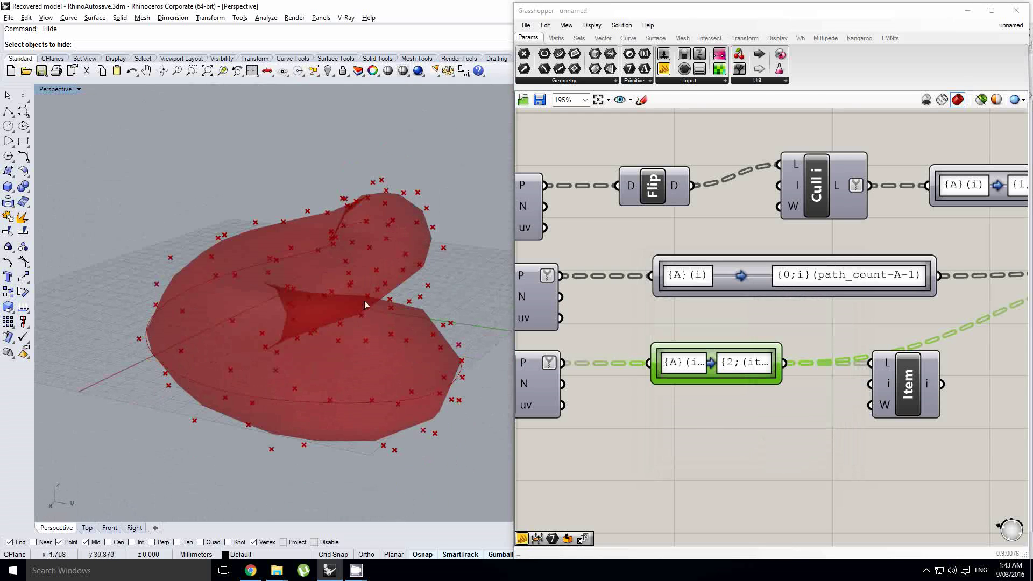
pyautogui.scroll(-3, 364, 329)
pyautogui.moveTo(302, 291); pyautogui.dragTo(364, 337, button='right')
pyautogui.scroll(-3, 365, 331)
# Step: Move the List Item component clear and widen the second cap Path Mapper to show its full expression
pyautogui.moveTo(705, 394); pyautogui.dragTo(706, 376, button='right')
pyautogui.moveTo(812, 344); pyautogui.dragTo(724, 340, button='right')
pyautogui.moveTo(823, 357); pyautogui.dragTo(939, 356)
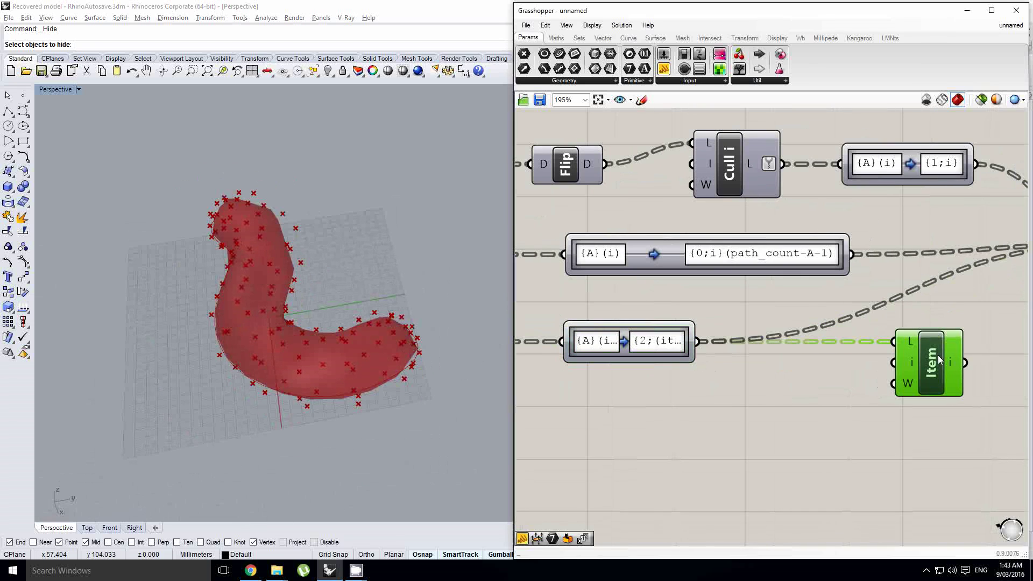
pyautogui.scroll(-2, 698, 357)
pyautogui.moveTo(697, 351); pyautogui.dragTo(852, 370)
pyautogui.scroll(-2, 539, 403)
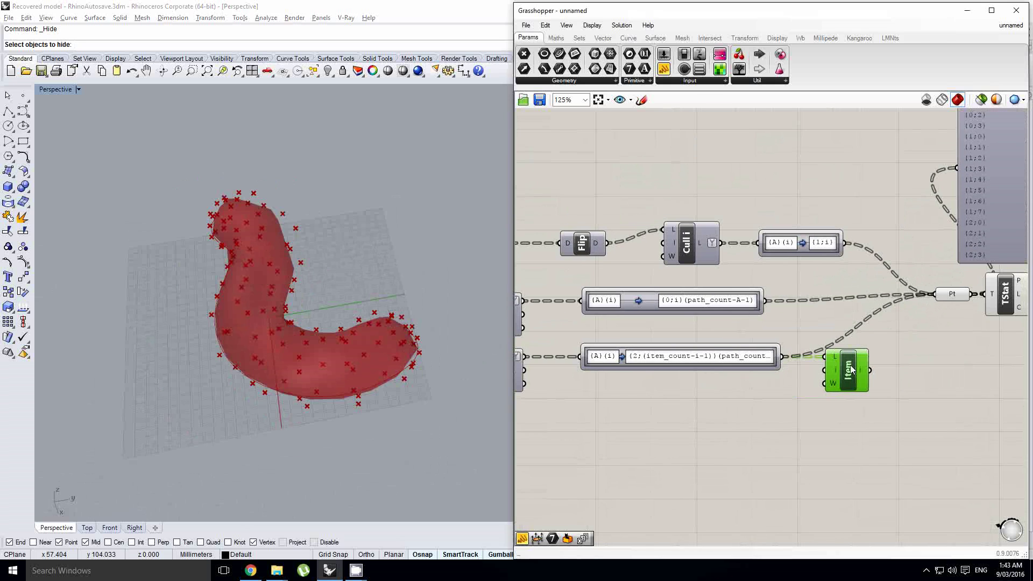
pyautogui.moveTo(778, 356); pyautogui.dragTo(808, 356)
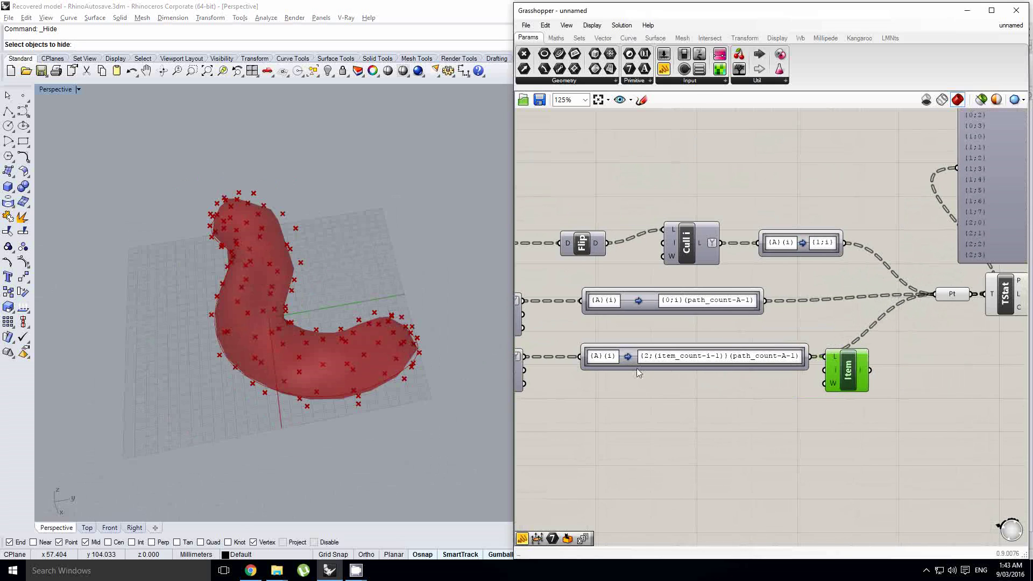
# Step: Add a Reverse List component and feed it the points of the second cap's SDivide component
pyautogui.moveTo(639, 335); pyautogui.dragTo(650, 339, button='right')
pyautogui.click(648, 340)
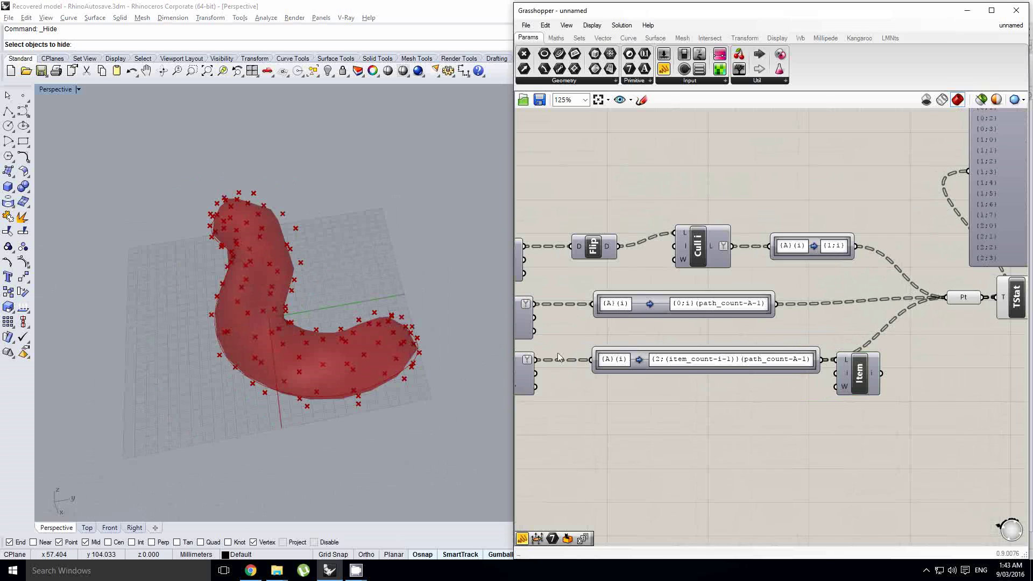
pyautogui.moveTo(534, 360); pyautogui.dragTo(609, 351, button='right')
pyautogui.click(597, 357)
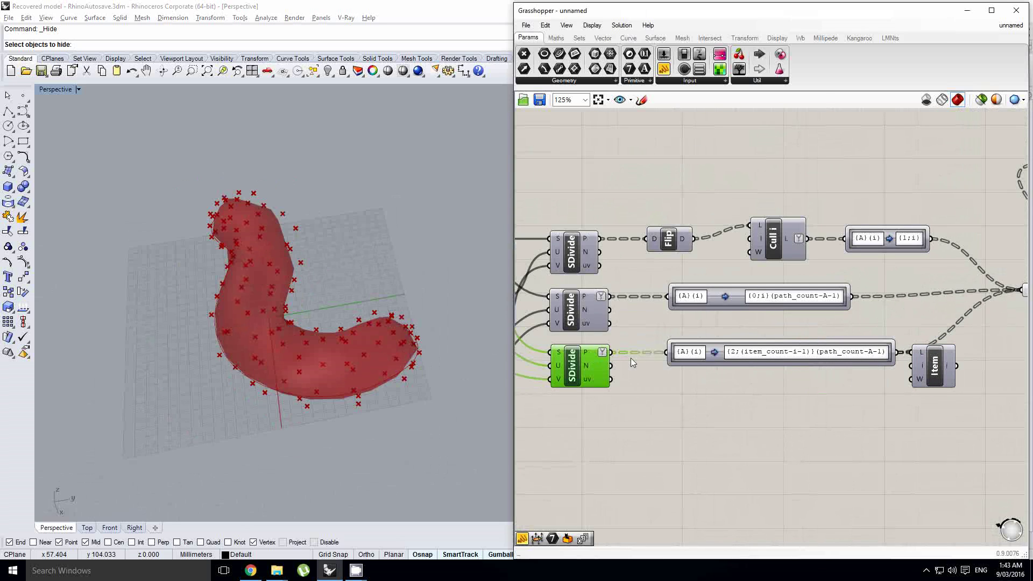
pyautogui.click(673, 397)
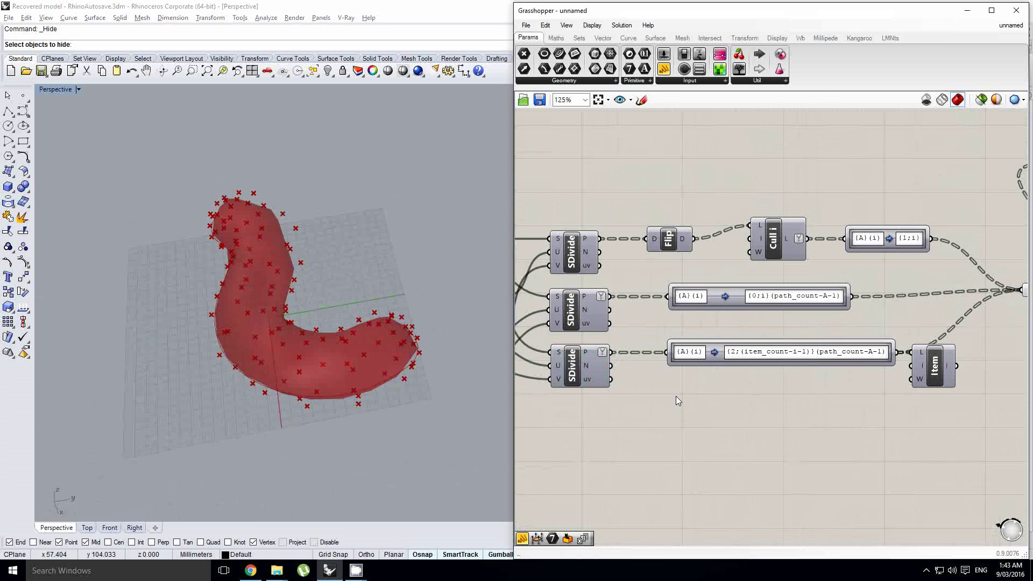
pyautogui.doubleClick(676, 396)
pyautogui.write('re')
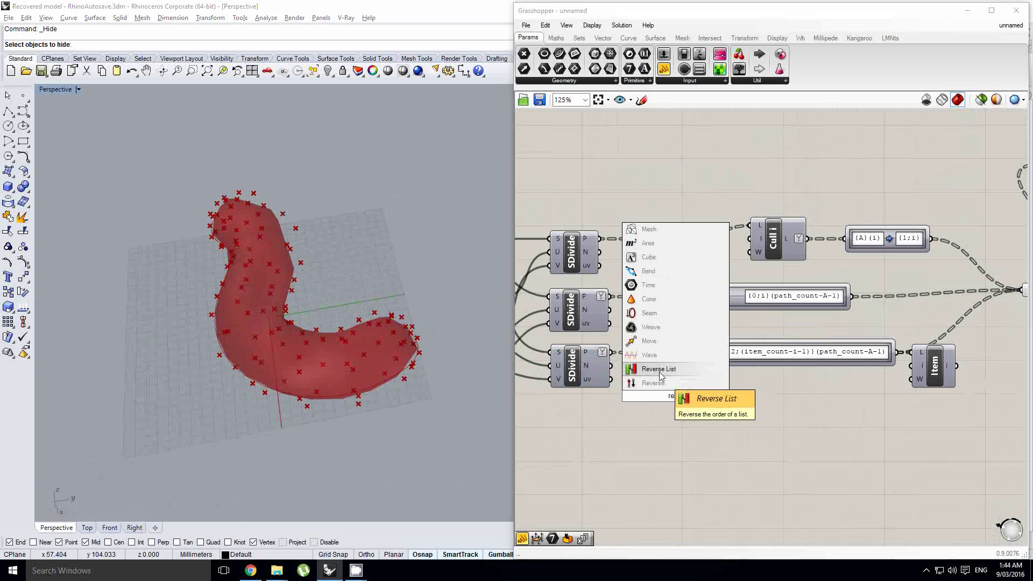
pyautogui.click(661, 375)
pyautogui.moveTo(610, 352); pyautogui.dragTo(658, 396)
# Step: Add a Flip Matrix component after the Reverse List and connect the reversed list to it
pyautogui.moveTo(767, 388); pyautogui.dragTo(709, 390, button='right')
pyautogui.doubleClick(770, 402)
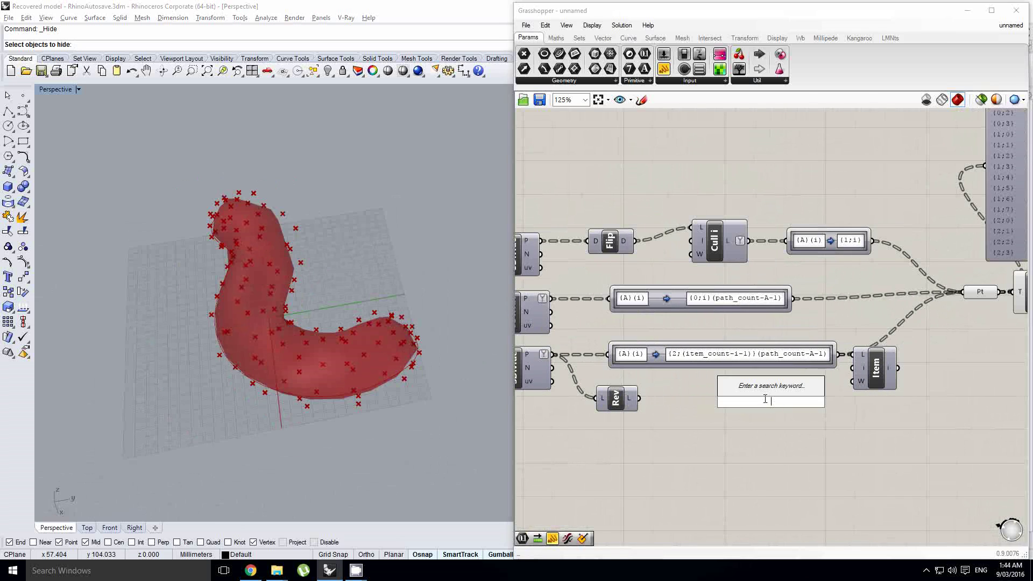
pyautogui.write('flip')
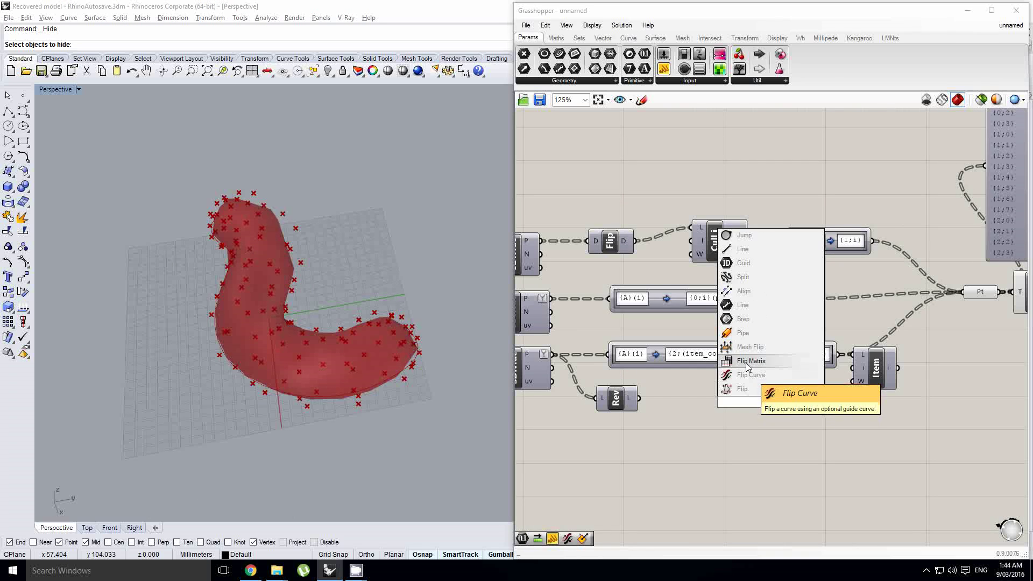
pyautogui.click(750, 386)
pyautogui.moveTo(759, 404); pyautogui.dragTo(726, 396)
pyautogui.moveTo(639, 398); pyautogui.dragTo(718, 396)
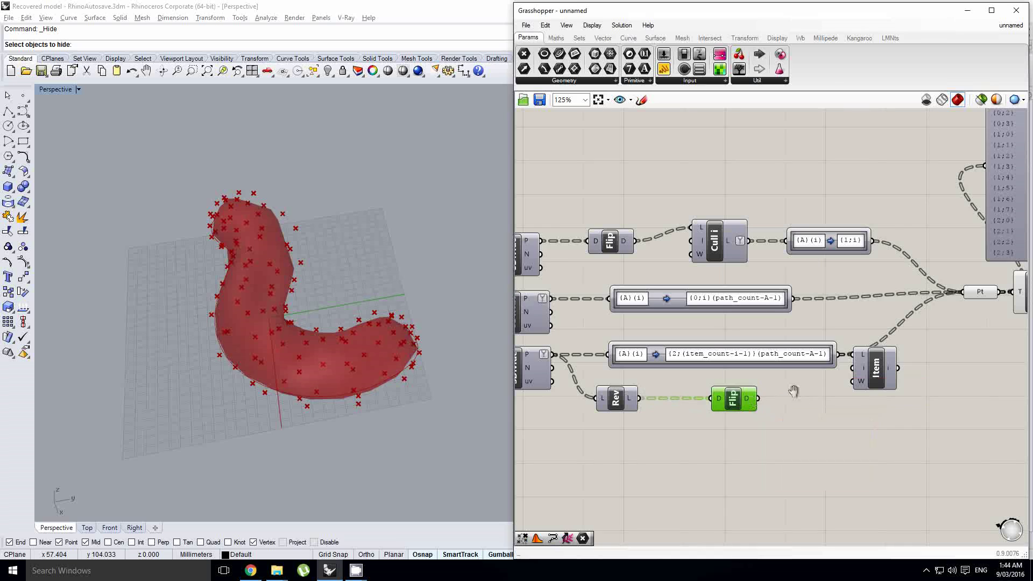
# Step: Add a second Reverse List after the Flip Matrix and move the second cap Path Mapper's outgoing wires to its output
pyautogui.moveTo(797, 388); pyautogui.dragTo(726, 392, button='right')
pyautogui.keyDown('alt'); pyautogui.moveTo(551, 404); pyautogui.dragTo(726, 402); pyautogui.keyUp('alt')
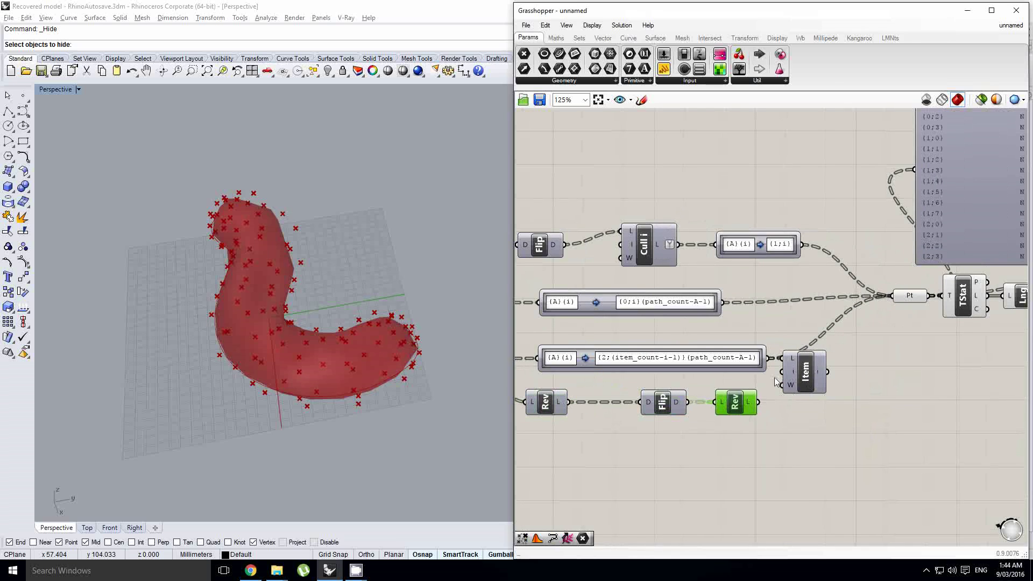
pyautogui.moveTo(804, 371); pyautogui.dragTo(842, 379)
pyautogui.keyDown('ctrl'); pyautogui.keyDown('shift'); pyautogui.moveTo(768, 360); pyautogui.dragTo(758, 402); pyautogui.keyUp('shift'); pyautogui.keyUp('ctrl')
pyautogui.scroll(3, 763, 410)
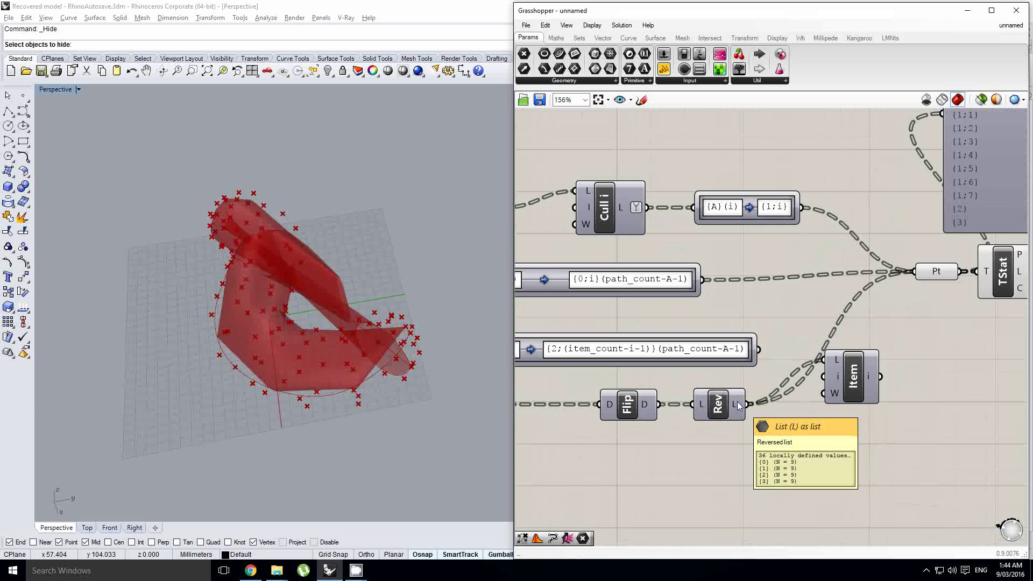
pyautogui.moveTo(818, 331); pyautogui.dragTo(729, 365, button='right')
pyautogui.scroll(-1, 769, 352)
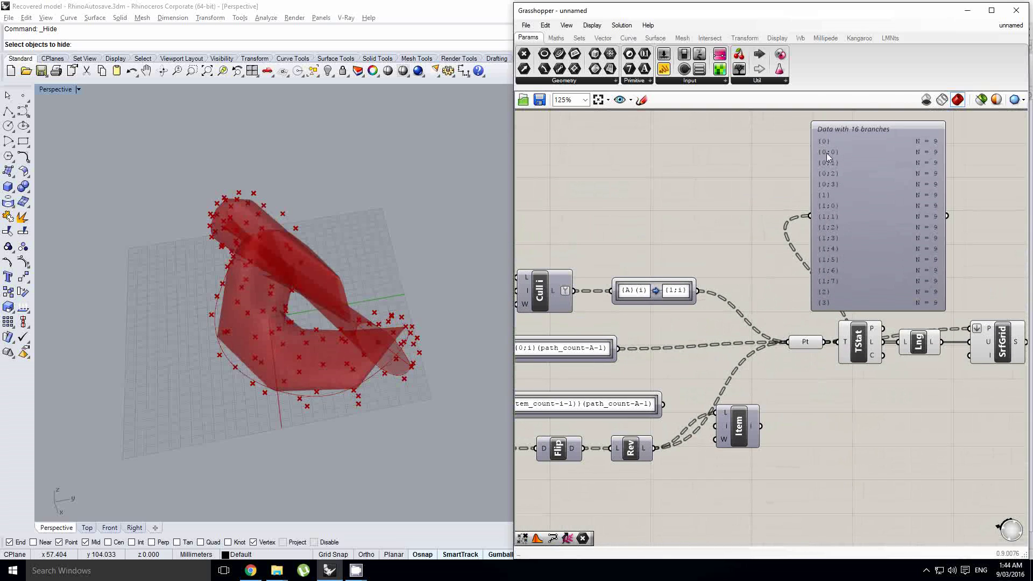
# Step: Place a copy of the second cap Path Mapper after the second Reverse List, moving the List Item aside
pyautogui.moveTo(688, 354); pyautogui.dragTo(733, 341, button='right')
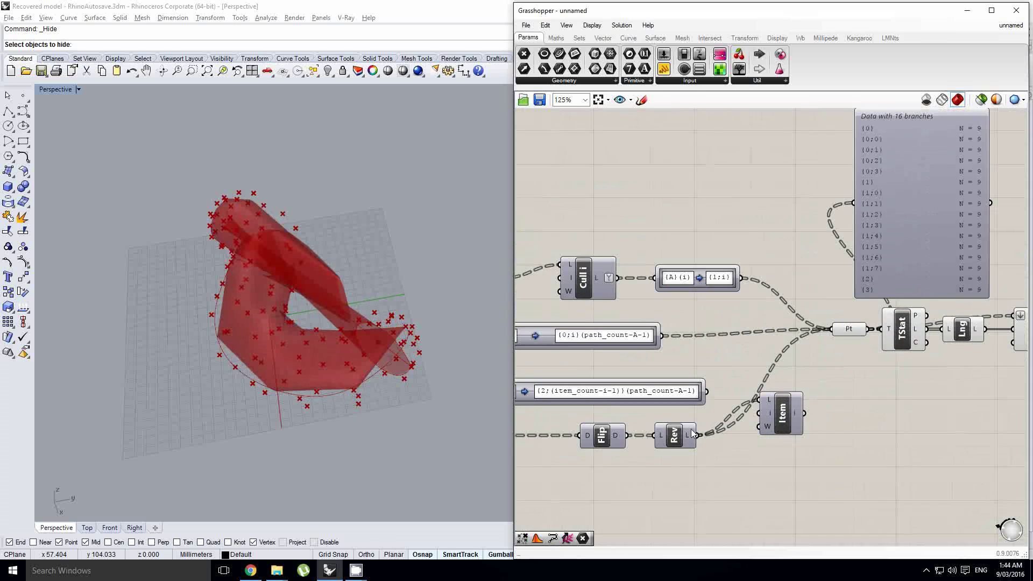
pyautogui.scroll(1, 694, 434)
pyautogui.scroll(-1, 694, 433)
pyautogui.moveTo(699, 408); pyautogui.dragTo(656, 414, button='right')
pyautogui.click(722, 418)
pyautogui.moveTo(781, 394); pyautogui.dragTo(850, 415)
pyautogui.moveTo(661, 369); pyautogui.dragTo(918, 384)
pyautogui.moveTo(788, 387); pyautogui.dragTo(776, 416)
# Step: Set the copied Path Mapper to map {A} to {2;A}
pyautogui.doubleClick(776, 417)
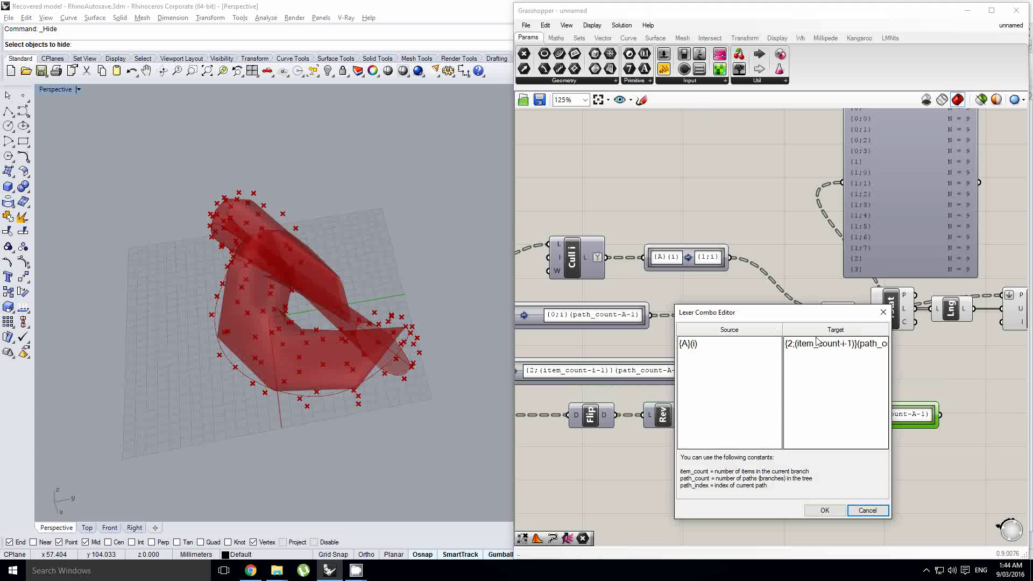
pyautogui.moveTo(791, 313); pyautogui.dragTo(722, 310)
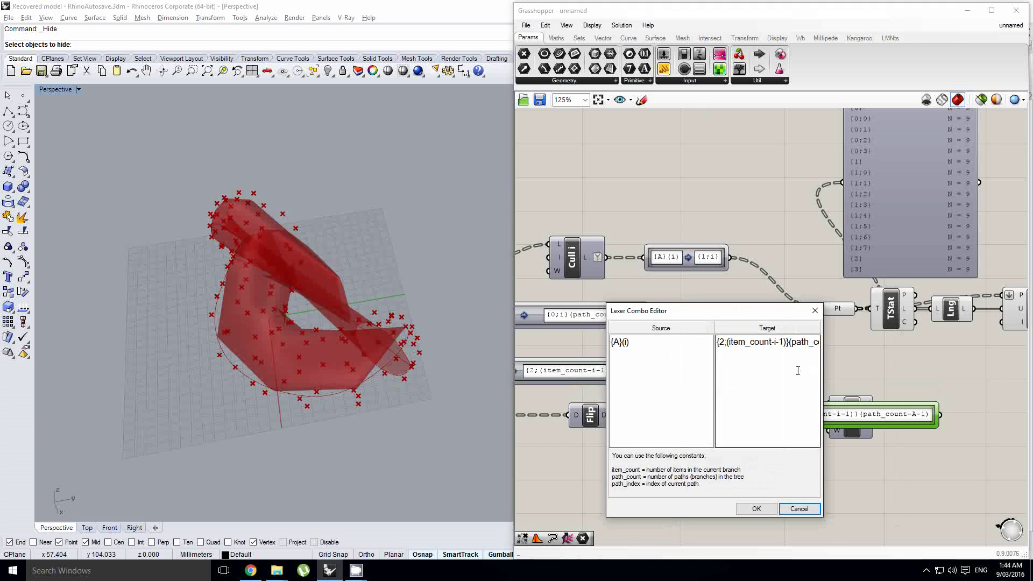
pyautogui.click(799, 509)
pyautogui.rightClick(789, 418)
pyautogui.click(812, 435)
pyautogui.doubleClick(776, 415)
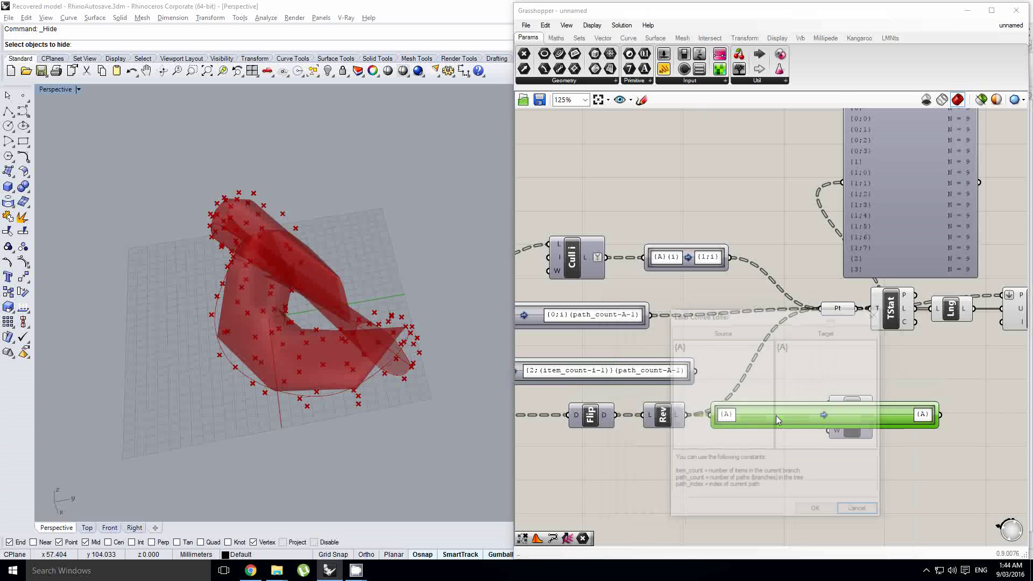
pyautogui.click(784, 346)
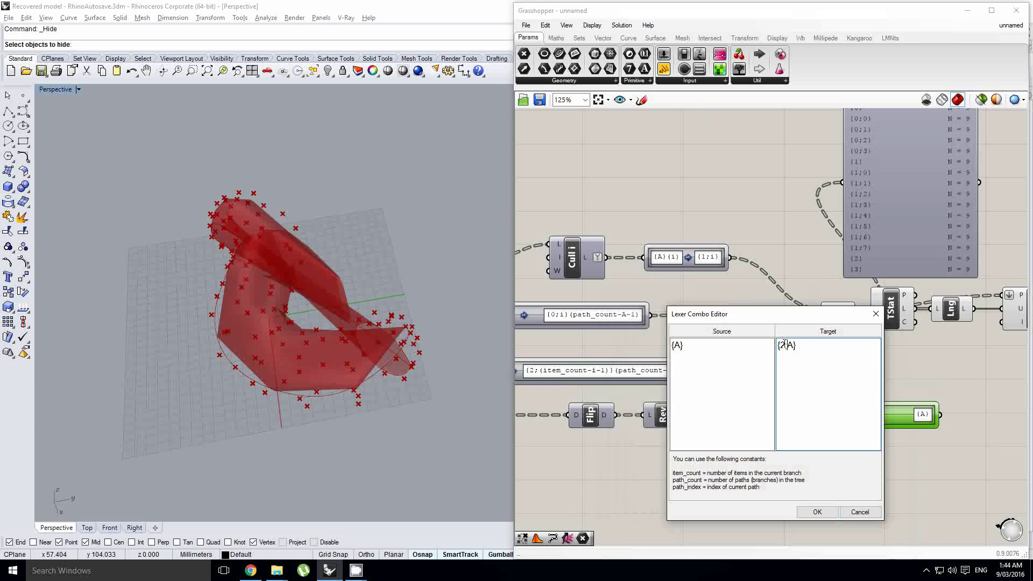
pyautogui.write('2;')
pyautogui.click(817, 512)
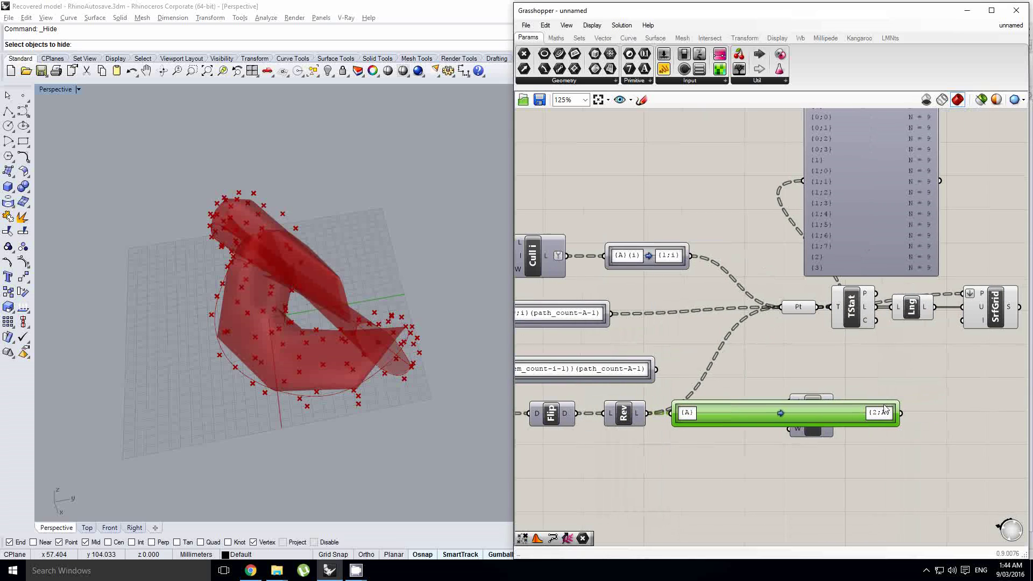
# Step: Shrink the copied Path Mapper and wire it between the second Reverse List and the Point parameter and List Item
pyautogui.moveTo(895, 407); pyautogui.dragTo(722, 405)
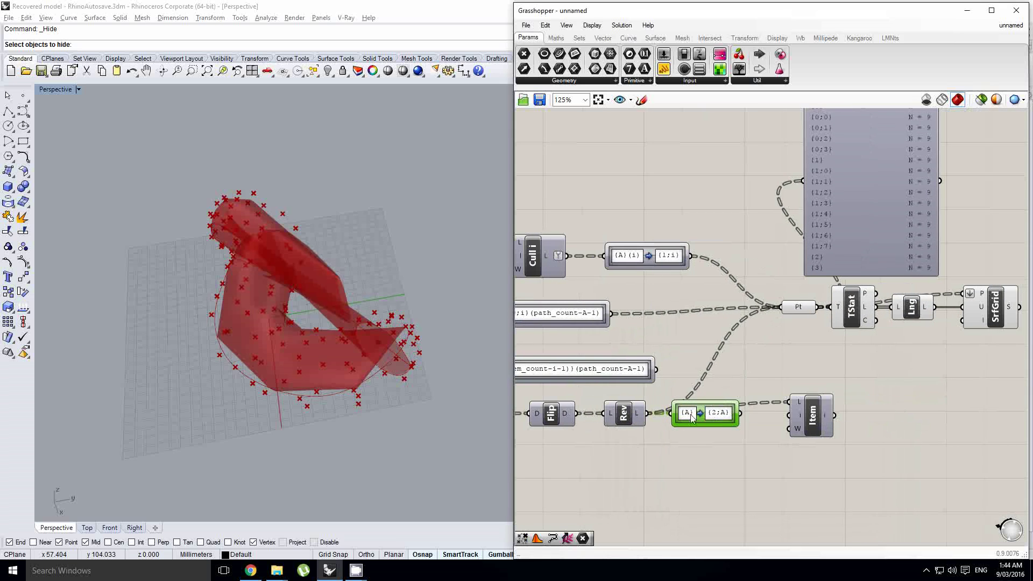
pyautogui.moveTo(652, 419); pyautogui.dragTo(670, 413)
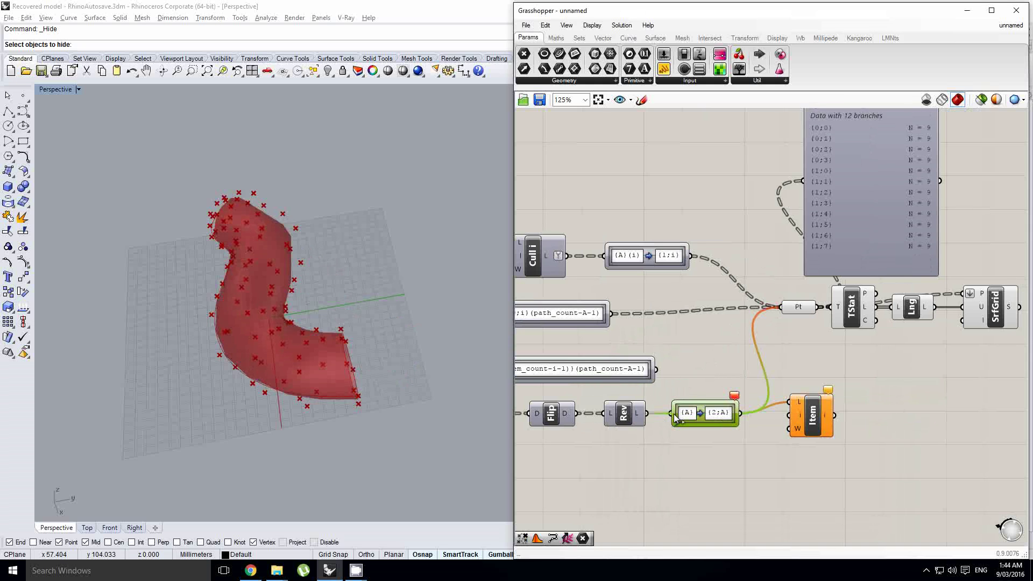
pyautogui.moveTo(402, 351); pyautogui.dragTo(304, 253, button='right')
# Step: Move the {2;A} Path Mapper's outgoing wires back to the {2;(item_count-i-1)}(path_count-A-1) Path Mapper
pyautogui.moveTo(678, 397); pyautogui.dragTo(781, 379, button='right')
pyautogui.click(696, 366)
pyautogui.scroll(-1, 805, 364)
pyautogui.scroll(1, 781, 379)
pyautogui.keyDown('ctrl'); pyautogui.keyDown('shift'); pyautogui.moveTo(852, 423); pyautogui.dragTo(766, 376); pyautogui.keyUp('shift'); pyautogui.keyUp('ctrl')
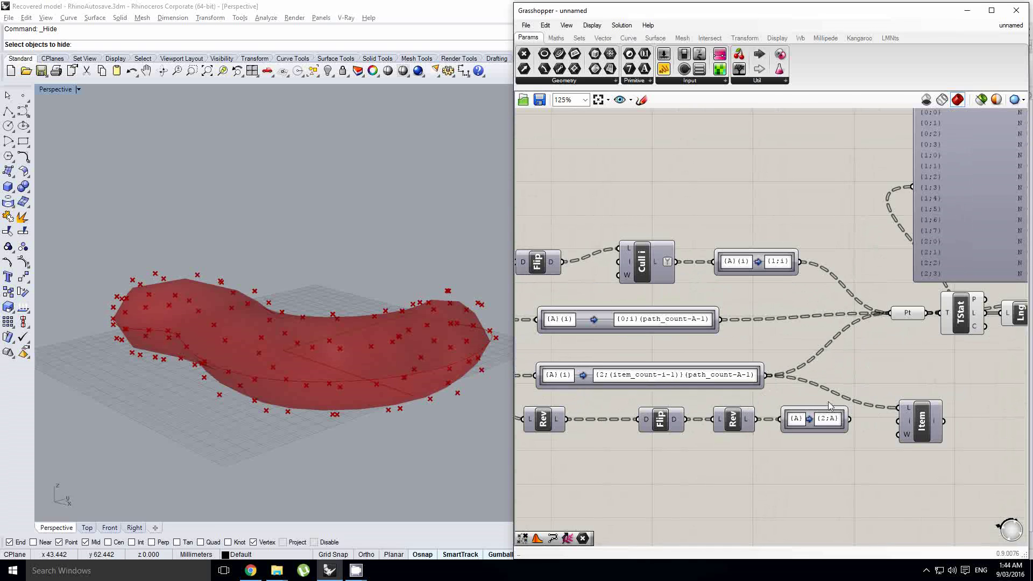
# Step: Delete the trial row of Reverse List, Flip Matrix and {2;A} Path Mapper components together with the List Item
pyautogui.scroll(-1, 929, 457)
pyautogui.moveTo(978, 427); pyautogui.dragTo(599, 380)
pyautogui.press('Delete')
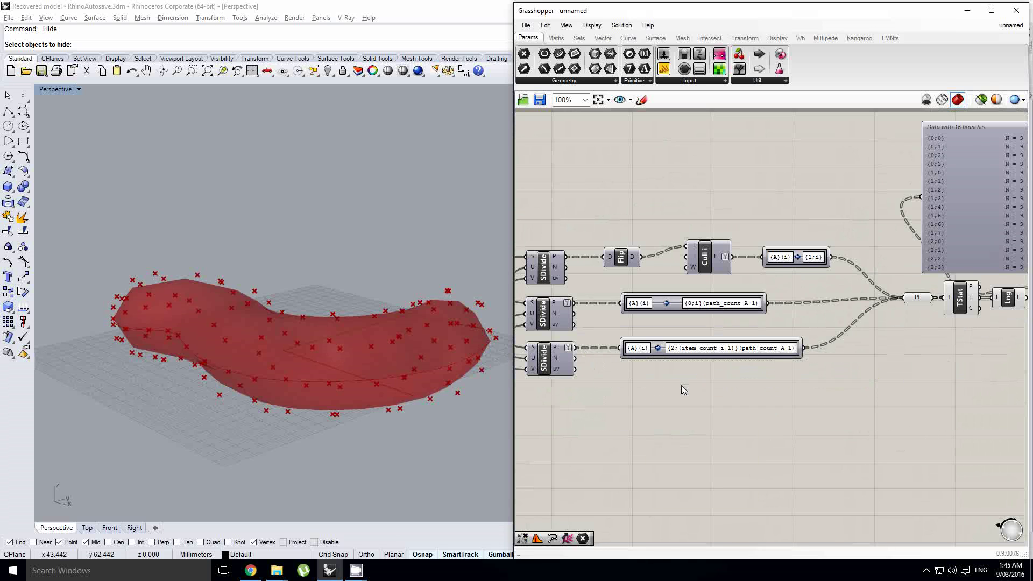
# Step: Review the Flip Matrix, Cull Index and Path Mapper chain alongside the resulting surface in the viewport
pyautogui.scroll(1, 671, 388)
pyautogui.moveTo(701, 332); pyautogui.dragTo(710, 334, button='right')
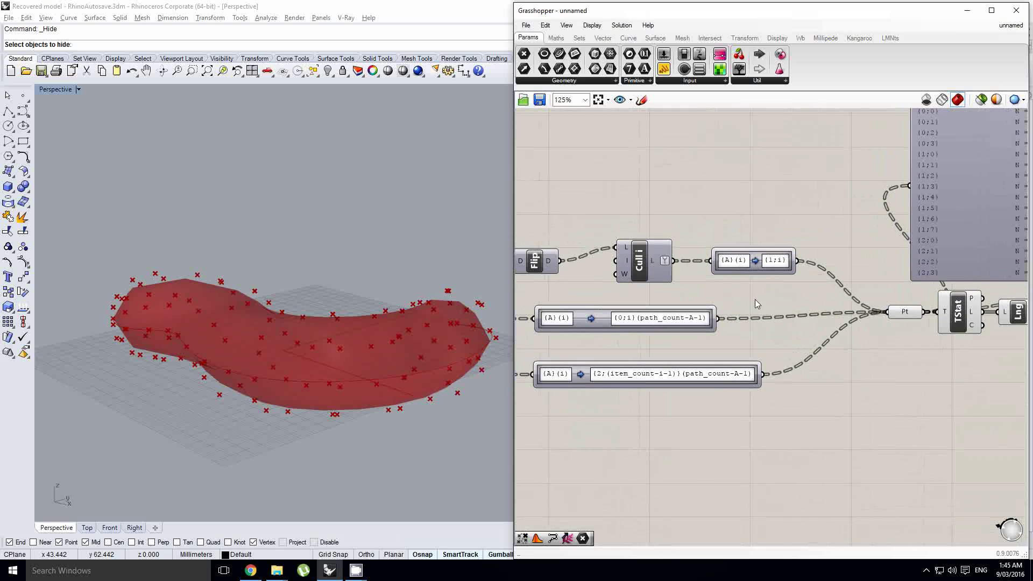
pyautogui.scroll(-1, 750, 300)
pyautogui.moveTo(732, 300); pyautogui.dragTo(795, 321, button='right')
pyautogui.scroll(1, 715, 296)
pyautogui.moveTo(624, 291); pyautogui.dragTo(630, 292, button='right')
pyautogui.click(629, 290)
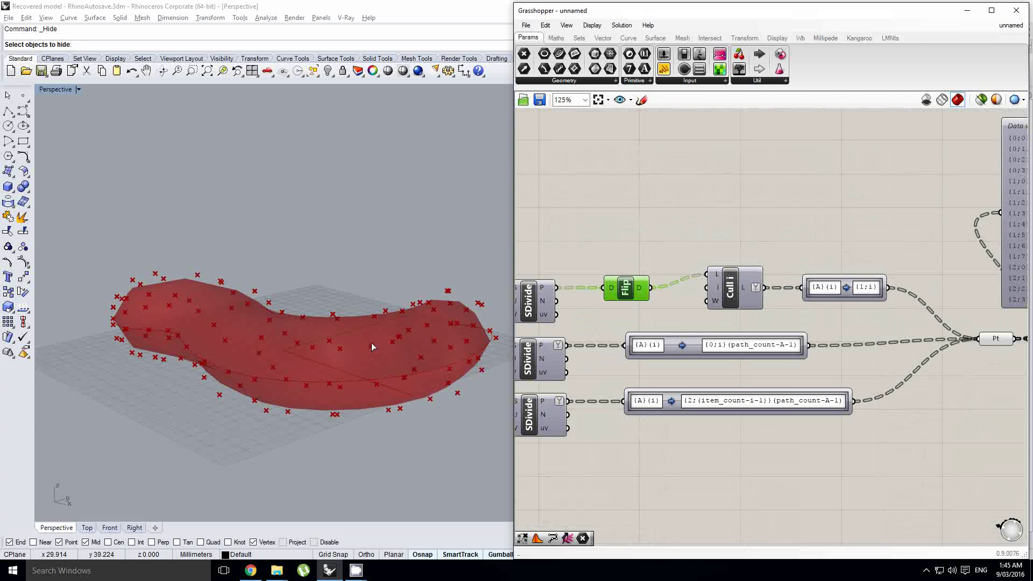
pyautogui.moveTo(371, 343); pyautogui.dragTo(350, 355, button='right')
# Step: Move the TStat, Lng and SrfGrid components together farther away from the Point parameter
pyautogui.scroll(-1, 733, 332)
pyautogui.moveTo(950, 362); pyautogui.dragTo(699, 365, button='right')
pyautogui.scroll(1, 935, 356)
pyautogui.scroll(1, 699, 365)
pyautogui.moveTo(954, 420); pyautogui.dragTo(662, 332)
pyautogui.moveTo(643, 348); pyautogui.dragTo(747, 348)
pyautogui.click(578, 352)
pyautogui.moveTo(801, 358); pyautogui.dragTo(732, 347, button='right')
pyautogui.click(801, 357)
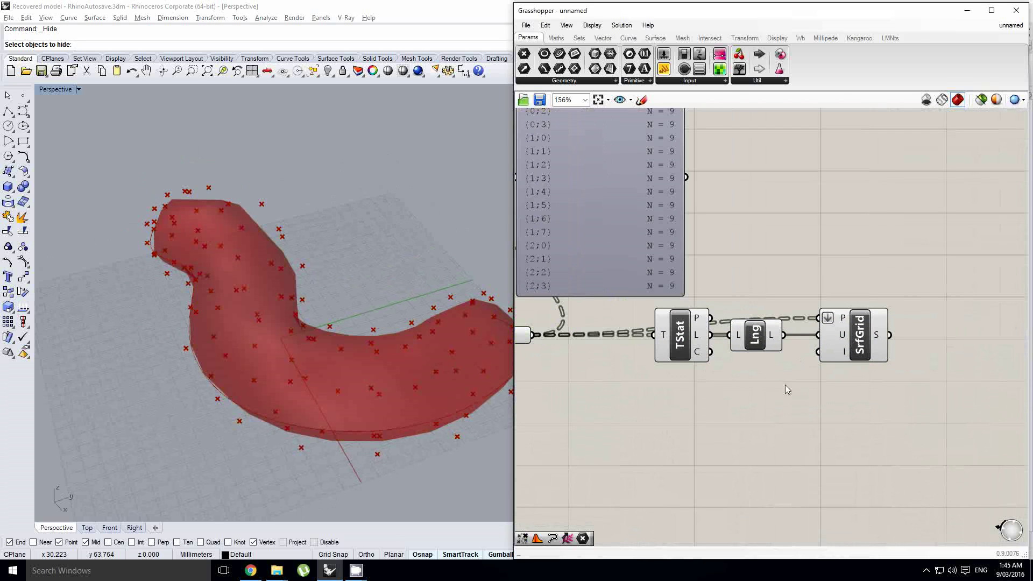
# Step: Turn off the preview of the Point parameter, TStat and Lng components, and select SrfGrid
pyautogui.moveTo(787, 389); pyautogui.dragTo(635, 329)
pyautogui.moveTo(550, 344); pyautogui.dragTo(627, 330, button='right')
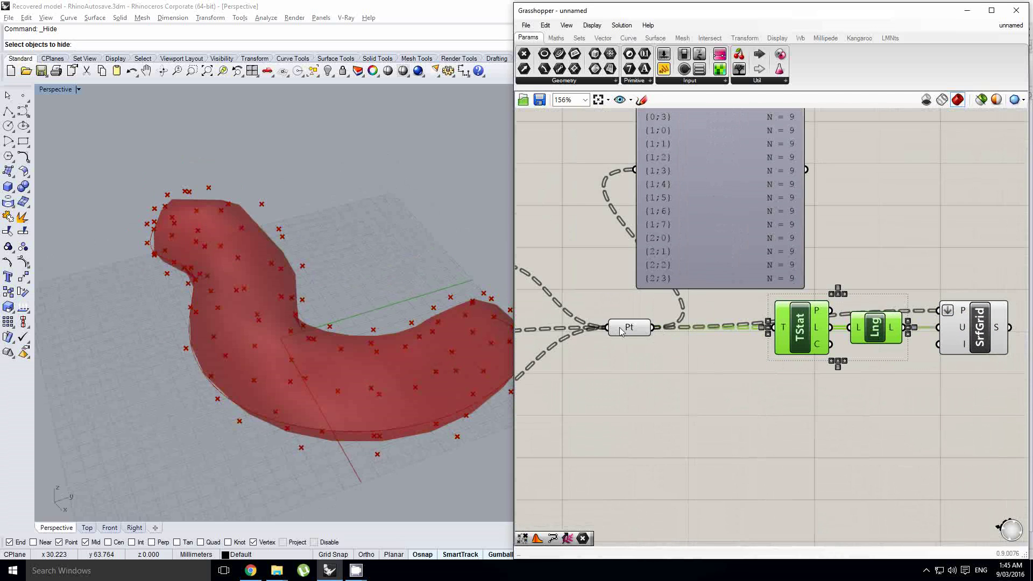
pyautogui.keyDown('shift'); pyautogui.click(620, 328); pyautogui.keyUp('shift')
pyautogui.middleClick(621, 327)
pyautogui.click(656, 298)
pyautogui.moveTo(846, 327); pyautogui.dragTo(787, 333, button='right')
pyautogui.click(922, 341)
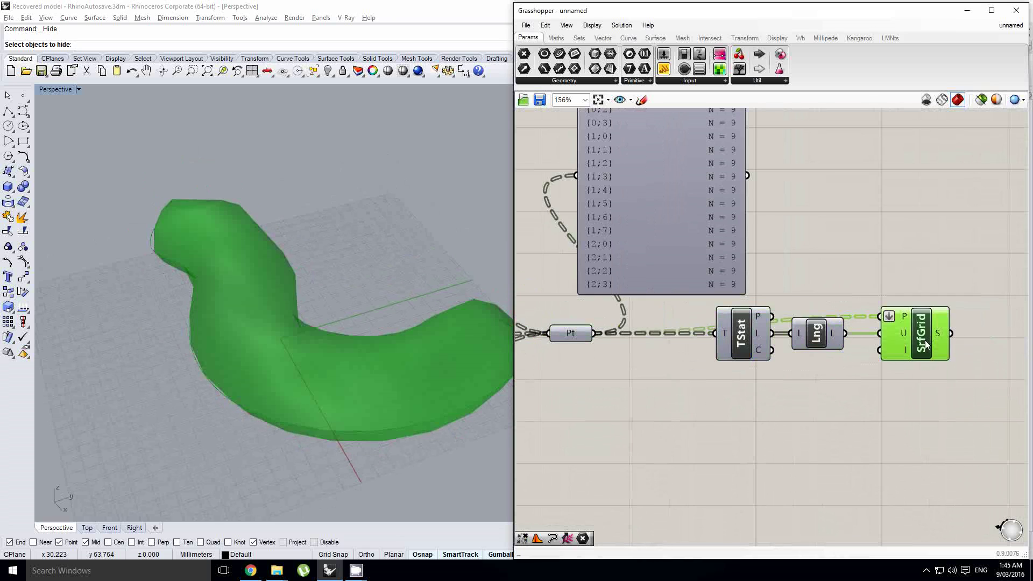
# Step: Try to bake the SrfGrid surface and turn off the component's preview
pyautogui.middleClick(926, 344)
pyautogui.click(957, 376)
pyautogui.middleClick(934, 343)
pyautogui.click(956, 315)
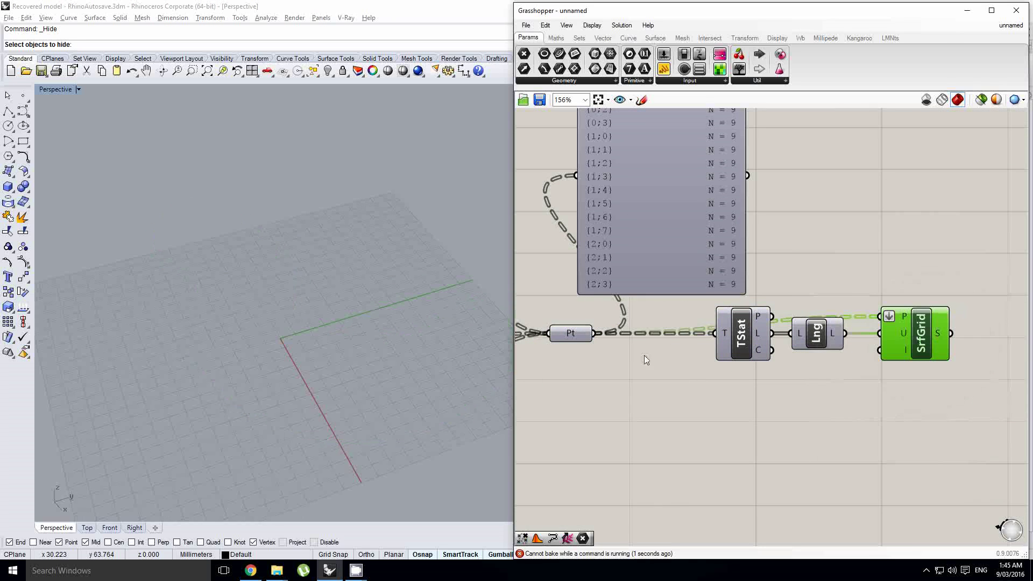
# Step: Try again to bake the SrfGrid surface, and cancel the pending Hide command in Rhino
pyautogui.middleClick(902, 348)
pyautogui.click(938, 366)
pyautogui.moveTo(309, 251); pyautogui.dragTo(318, 256, button='right')
pyautogui.press('Escape')
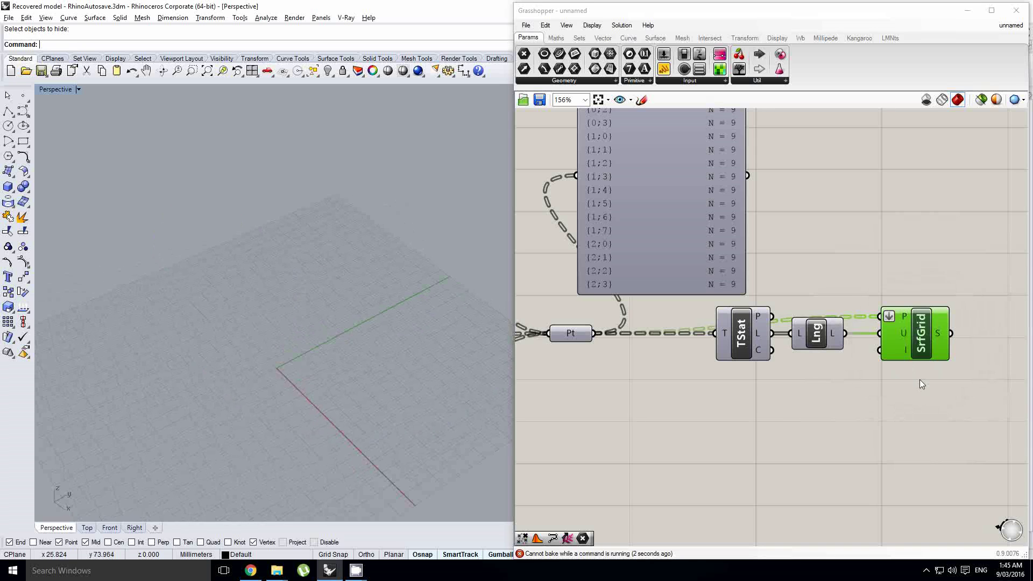
pyautogui.moveTo(356, 285); pyautogui.dragTo(354, 290, button='right')
pyautogui.moveTo(306, 237); pyautogui.dragTo(211, 219, button='right')
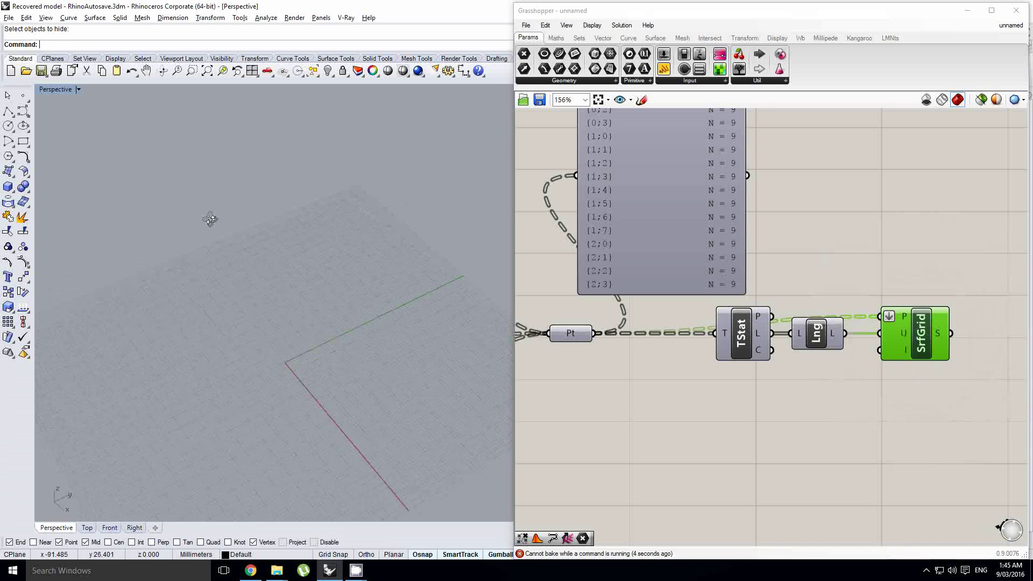
pyautogui.press('Return')
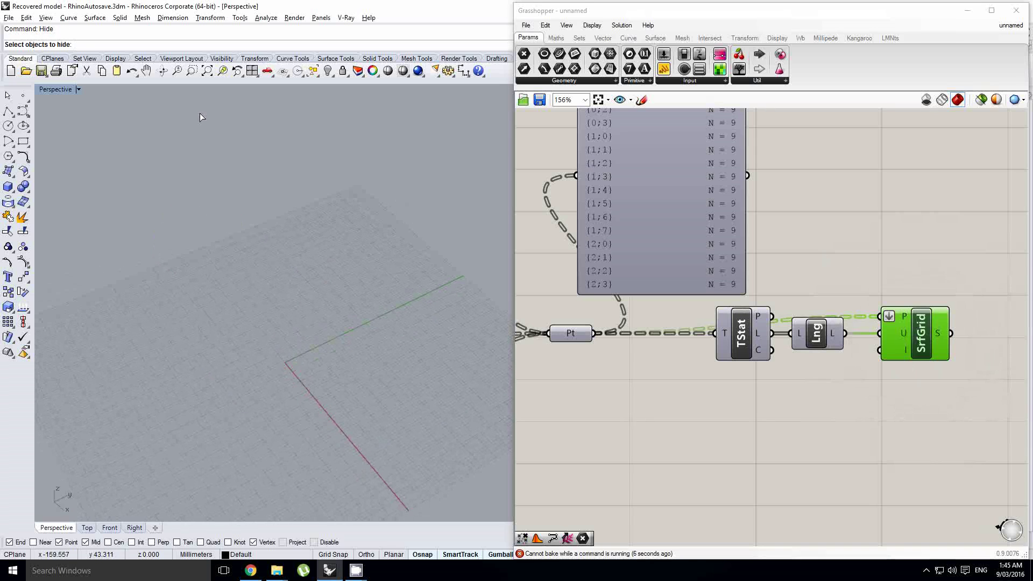
pyautogui.moveTo(186, 91); pyautogui.dragTo(134, 143, button='right')
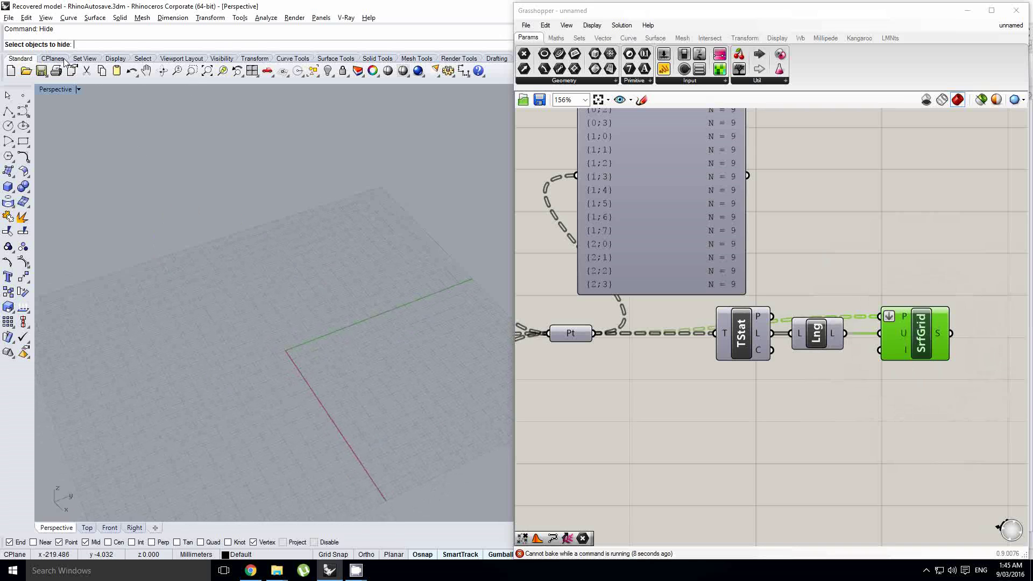
pyautogui.moveTo(949, 356); pyautogui.dragTo(872, 352, button='right')
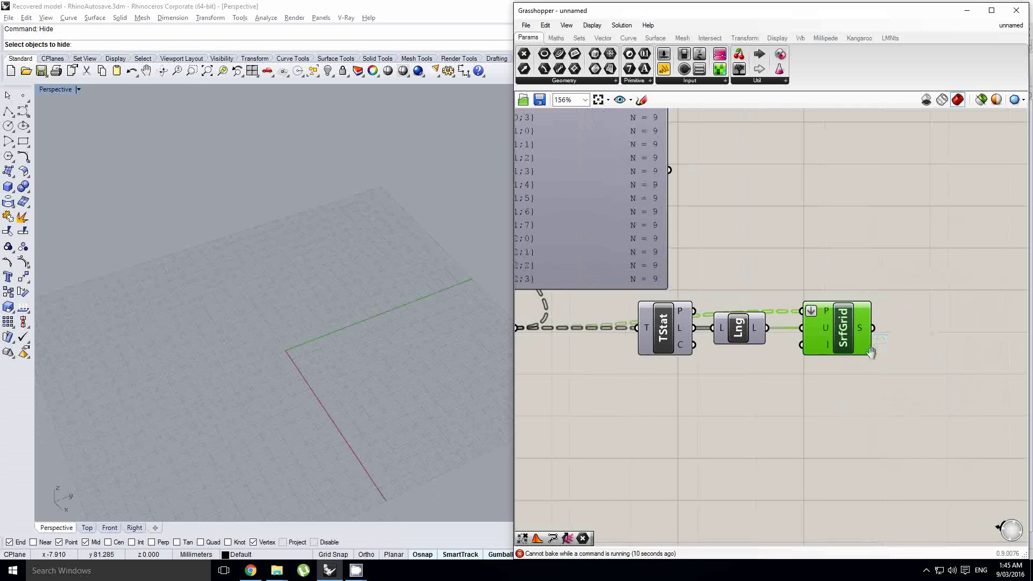
pyautogui.middleClick(861, 342)
pyautogui.click(883, 364)
pyautogui.middleClick(844, 337)
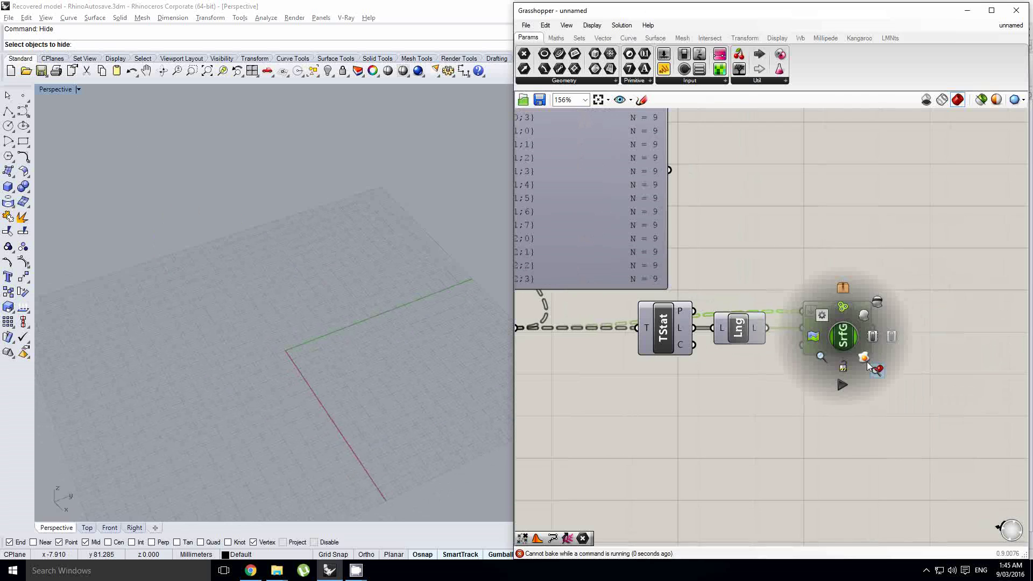
pyautogui.click(866, 359)
pyautogui.keyDown('shift'); pyautogui.moveTo(225, 272); pyautogui.dragTo(232, 230, button='right'); pyautogui.keyUp('shift')
# Step: End the running Hide command and bake the SrfGrid surface into the Rhino model
pyautogui.rightClick(255, 263)
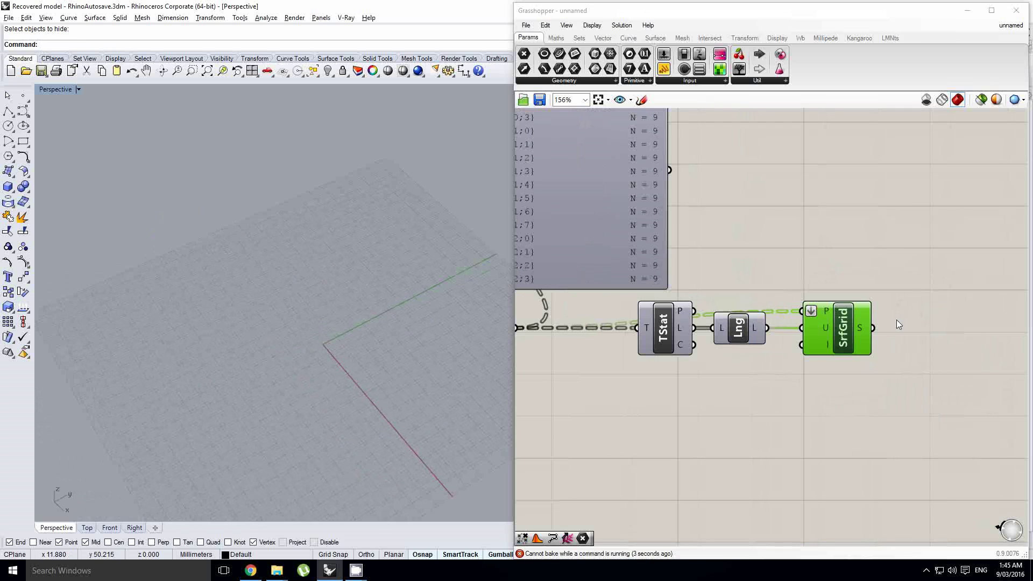
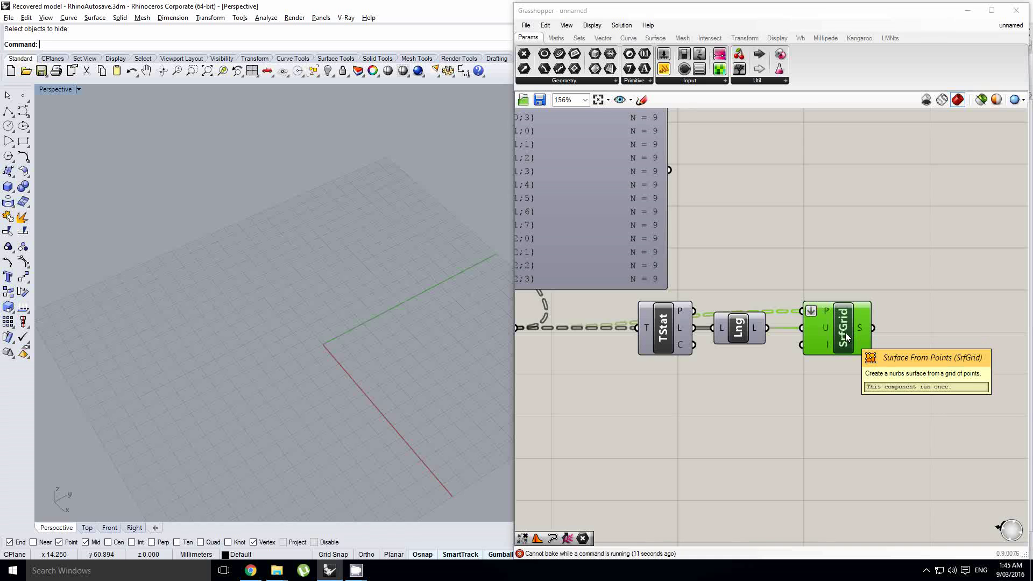
pyautogui.middleClick(837, 329)
pyautogui.click(861, 351)
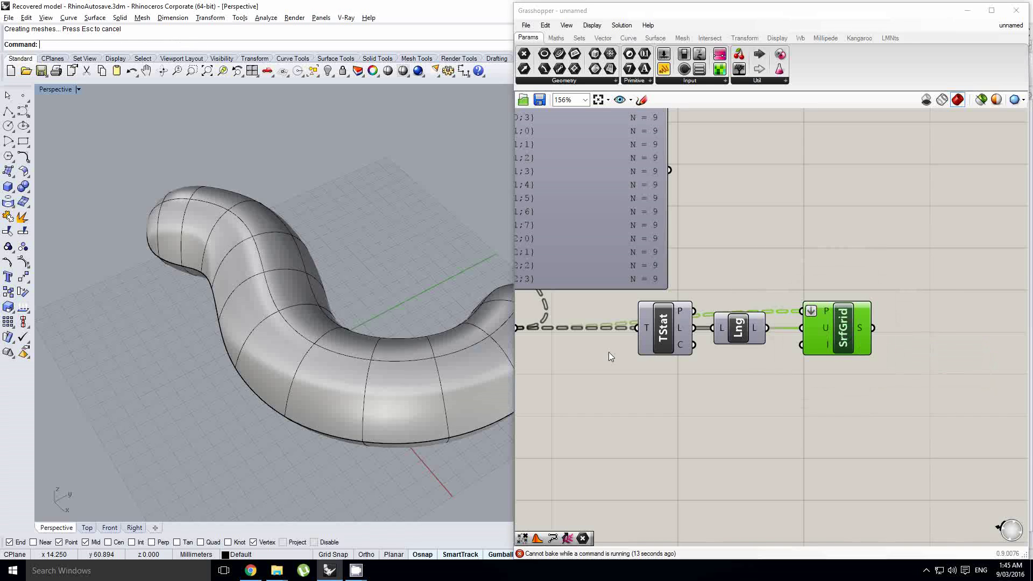
# Step: Examine the baked surface's end cap, body and lengthwise seam up close from several angles
pyautogui.moveTo(348, 349); pyautogui.dragTo(274, 336, button='right')
pyautogui.moveTo(183, 280); pyautogui.dragTo(346, 340, button='right')
pyautogui.scroll(4, 346, 340)
pyautogui.scroll(4, 371, 361)
pyautogui.moveTo(413, 367); pyautogui.dragTo(401, 340, button='right')
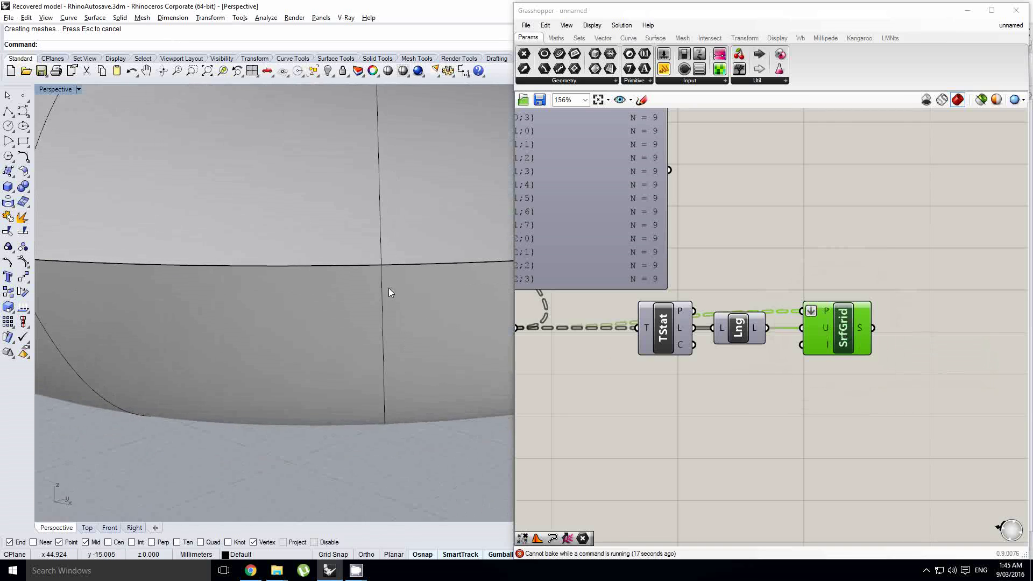
pyautogui.scroll(-9, 388, 288)
pyautogui.keyDown('shift'); pyautogui.moveTo(269, 279); pyautogui.dragTo(235, 317, button='right'); pyautogui.keyUp('shift')
pyautogui.scroll(-4, 235, 318)
pyautogui.moveTo(416, 311); pyautogui.dragTo(350, 353, button='right')
pyautogui.scroll(4, 349, 336)
pyautogui.scroll(4, 222, 311)
# Step: Show the merged Point parameter's preview and compare its points with the baked surface's seam
pyautogui.moveTo(654, 335); pyautogui.dragTo(932, 314, button='right')
pyautogui.scroll(-2, 932, 313)
pyautogui.click(828, 308)
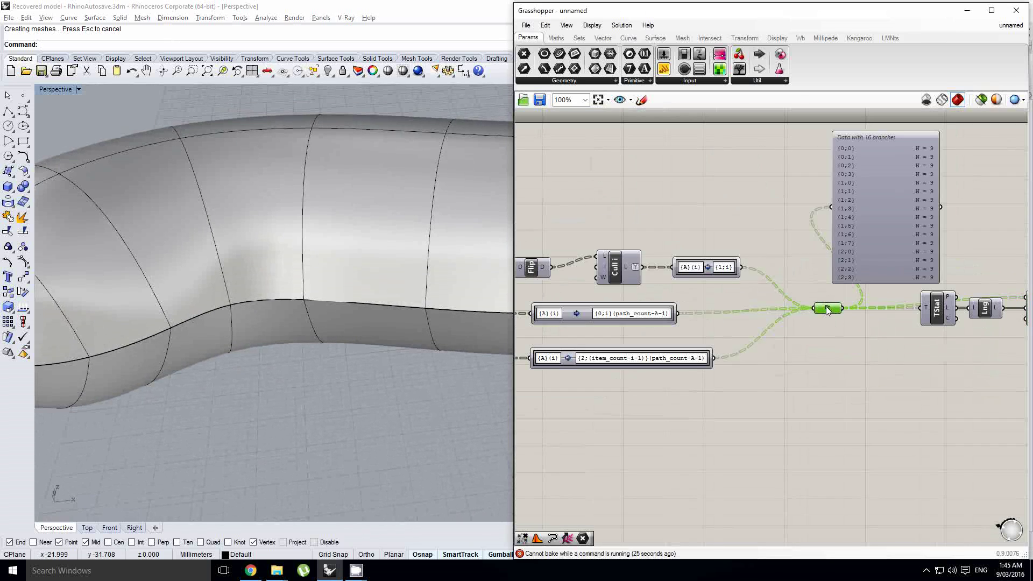
pyautogui.middleClick(827, 307)
pyautogui.click(802, 286)
pyautogui.moveTo(352, 255); pyautogui.dragTo(389, 299, button='right')
pyautogui.scroll(10, 325, 310)
pyautogui.scroll(-3, 415, 313)
pyautogui.scroll(-5, 411, 311)
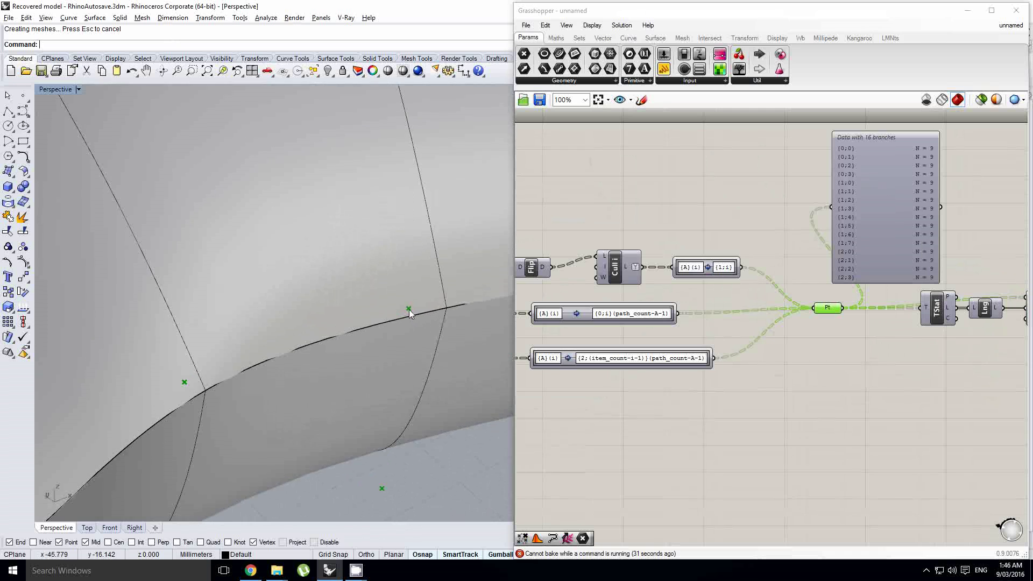
pyautogui.moveTo(337, 315); pyautogui.dragTo(277, 305, button='right')
pyautogui.scroll(-6, 273, 301)
# Step: Turn off the Point parameter's preview and delete the baked surface from the Rhino model
pyautogui.moveTo(804, 320); pyautogui.dragTo(742, 340, button='right')
pyautogui.scroll(2, 786, 334)
pyautogui.middleClick(755, 325)
pyautogui.click(775, 303)
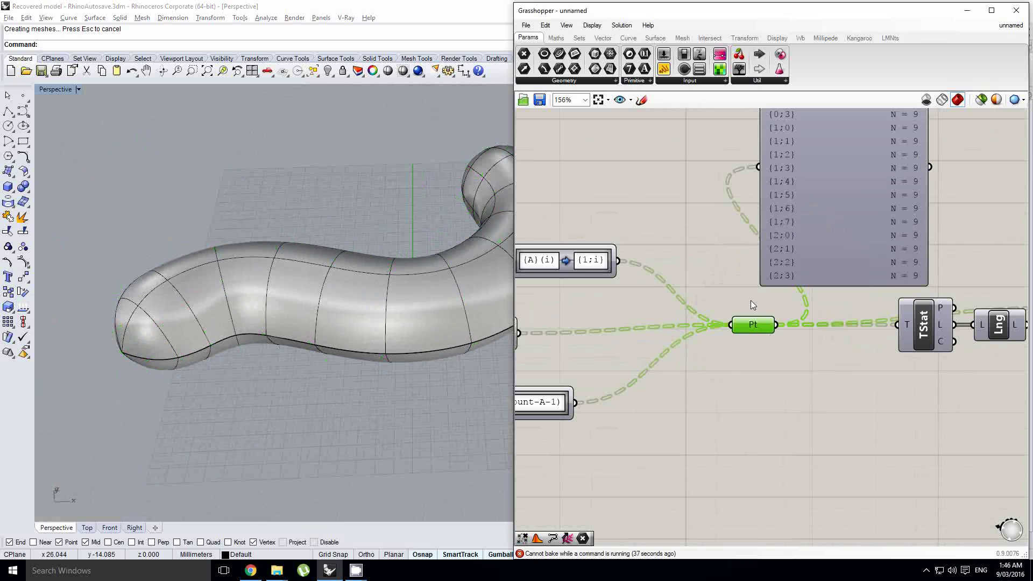
pyautogui.click(263, 299)
pyautogui.press('Delete')
# Step: Add a Cull Index component after the merged Point parameter and wire the points into its list input
pyautogui.moveTo(845, 324); pyautogui.dragTo(689, 331, button='right')
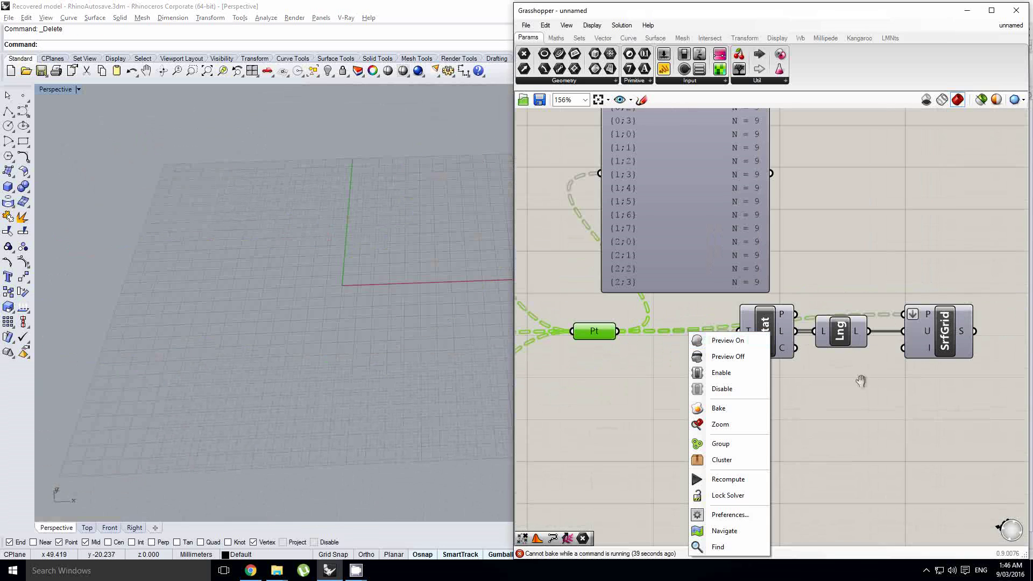
pyautogui.click(861, 378)
pyautogui.moveTo(882, 369); pyautogui.dragTo(832, 366, button='right')
pyautogui.click(882, 328)
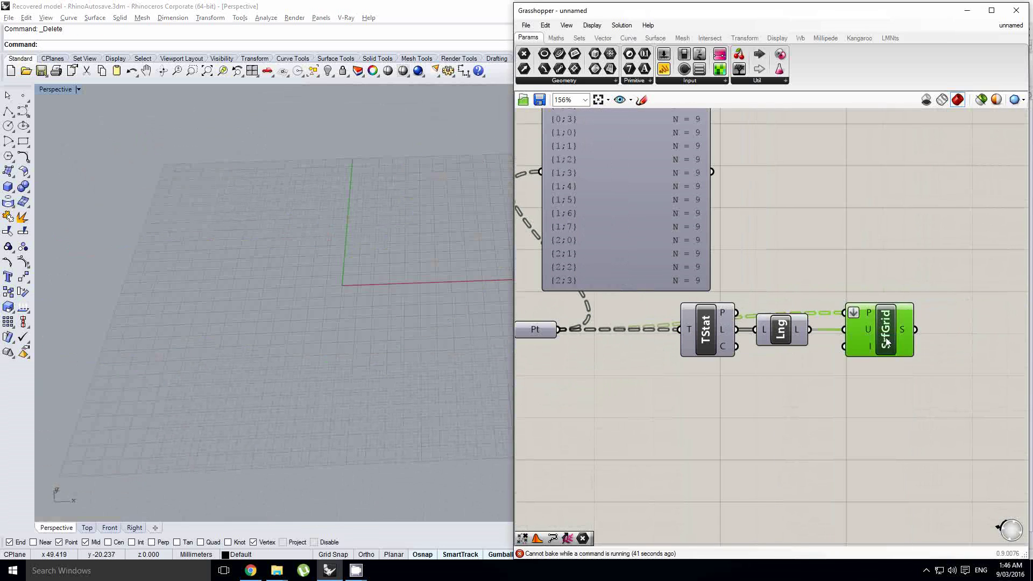
pyautogui.moveTo(632, 334); pyautogui.dragTo(752, 316, button='right')
pyautogui.doubleClick(709, 339)
pyautogui.write('cull')
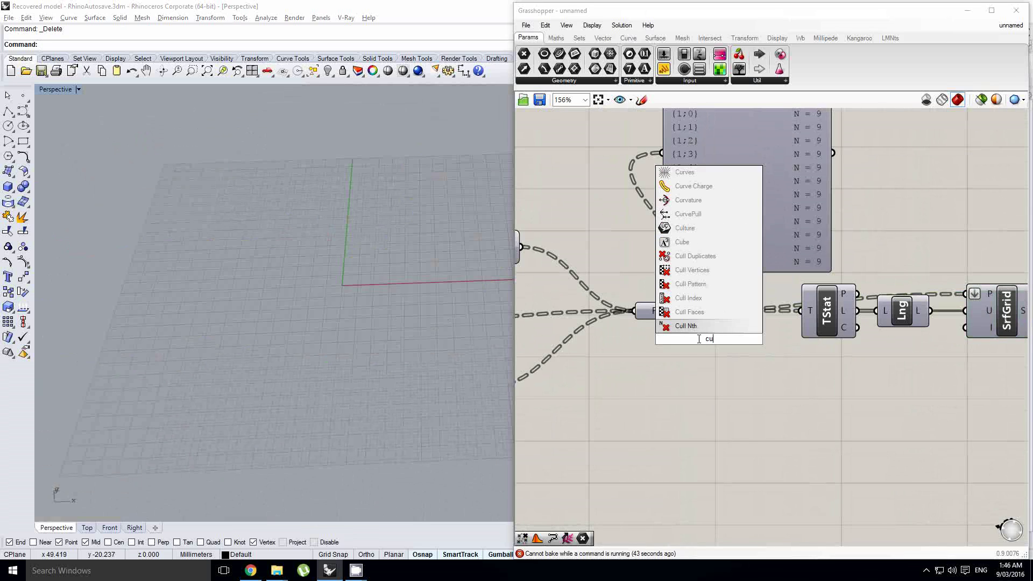
pyautogui.click(711, 300)
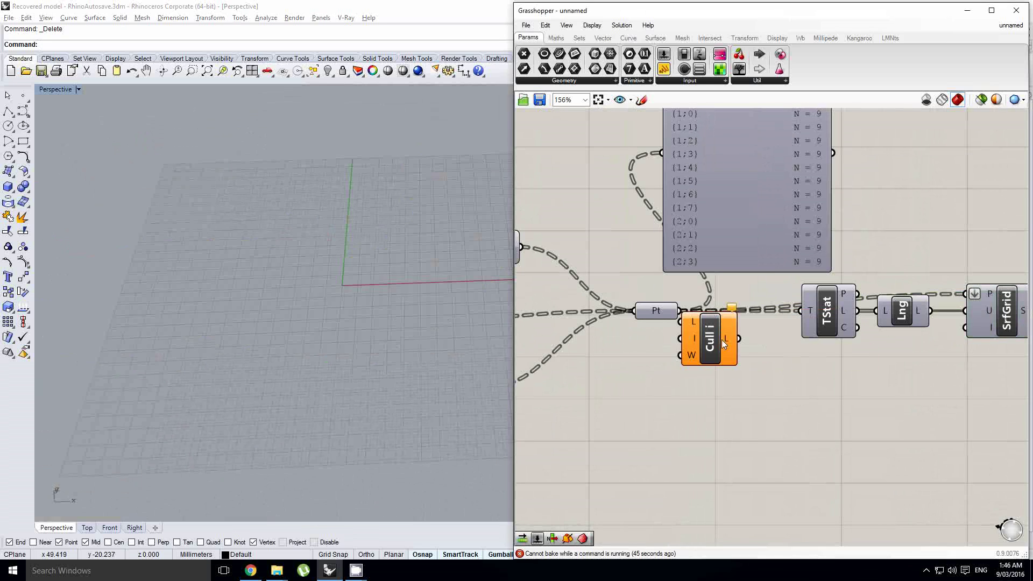
pyautogui.moveTo(681, 311); pyautogui.dragTo(717, 332)
# Step: Set the Cull Index component's index input to 0
pyautogui.rightClick(743, 349)
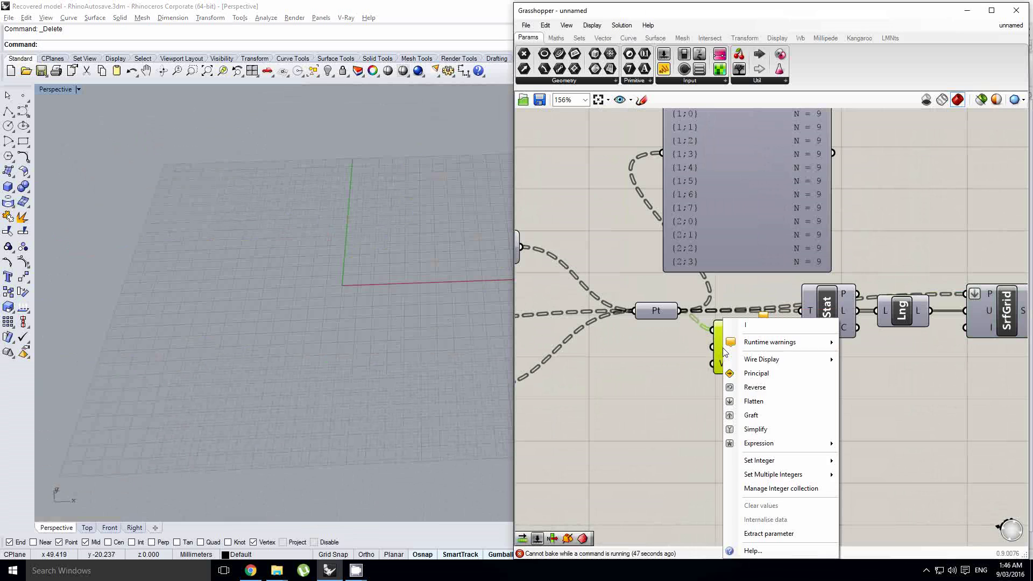
pyautogui.moveTo(785, 460)
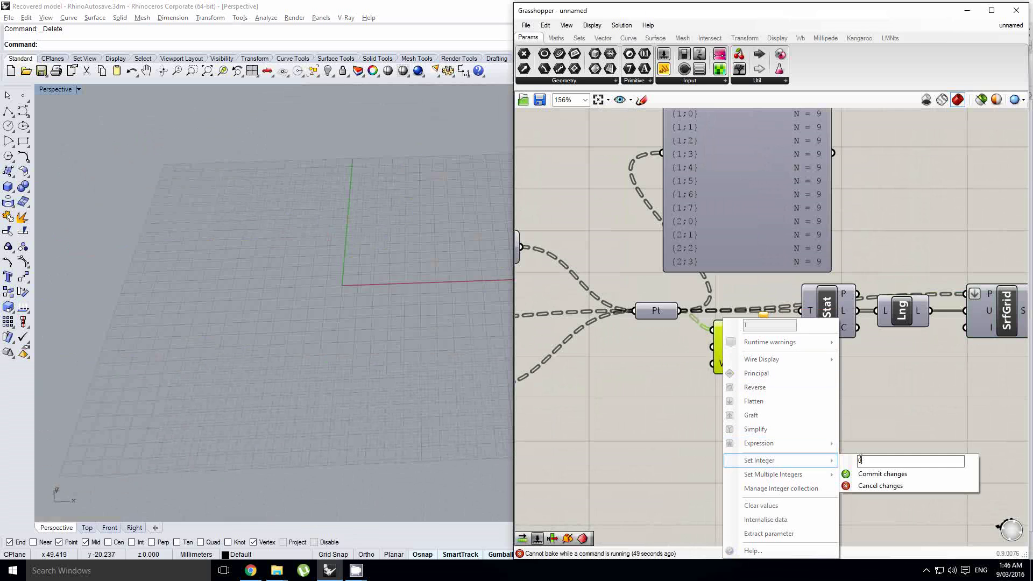
pyautogui.click(883, 474)
# Step: Reroute the Point parameter's downstream wires to the Cull Index output, leaving the points feeding Cull Index
pyautogui.scroll(-2, 649, 366)
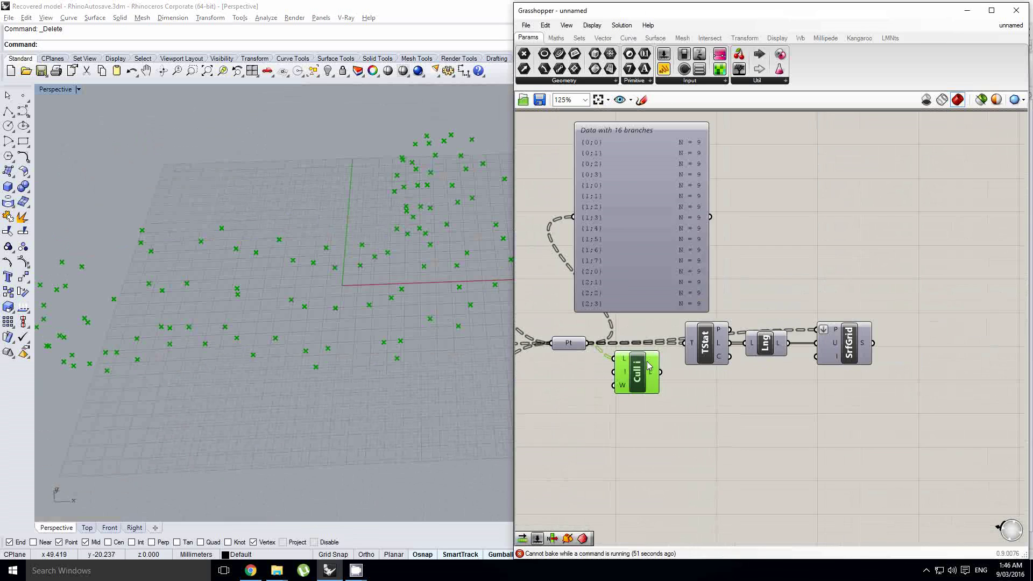
pyautogui.keyDown('ctrl'); pyautogui.keyDown('shift'); pyautogui.moveTo(589, 344); pyautogui.dragTo(661, 371); pyautogui.keyUp('shift'); pyautogui.keyUp('ctrl')
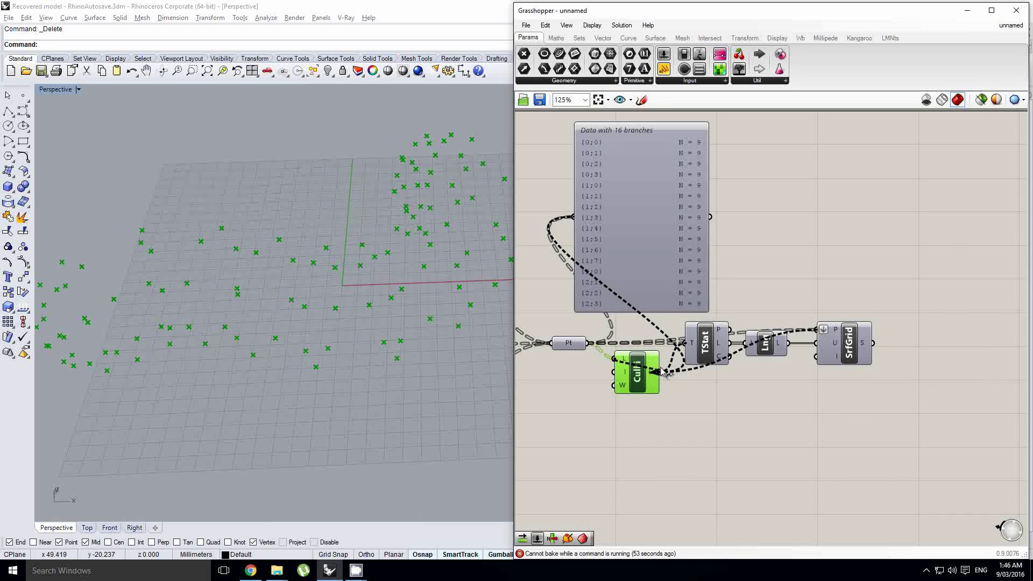
pyautogui.hotkey('ctrl', 'z')
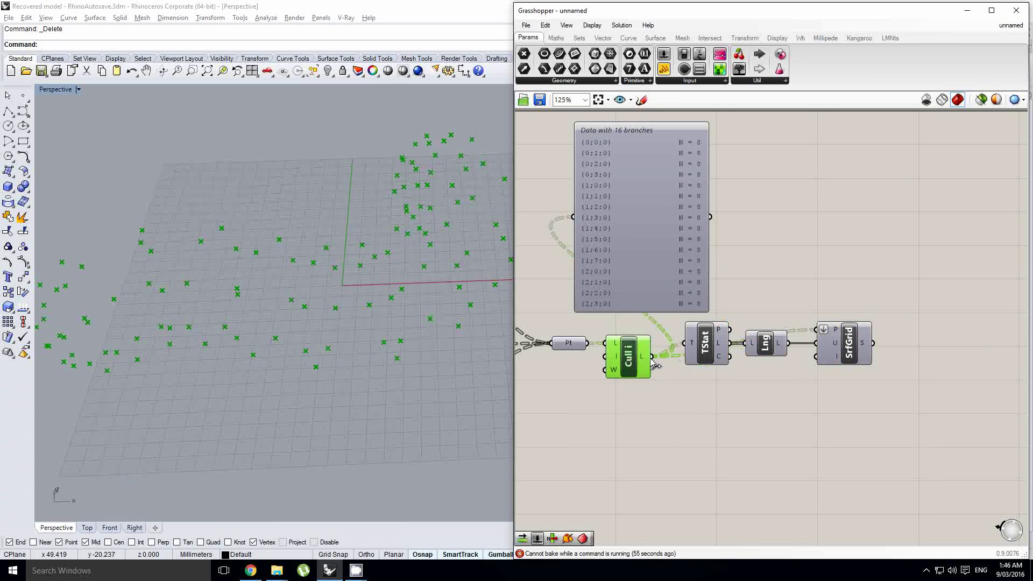
# Step: Bake the SrfGrid surface built from the culled points for inspection and delete the baked copy
pyautogui.click(849, 353)
pyautogui.middleClick(847, 351)
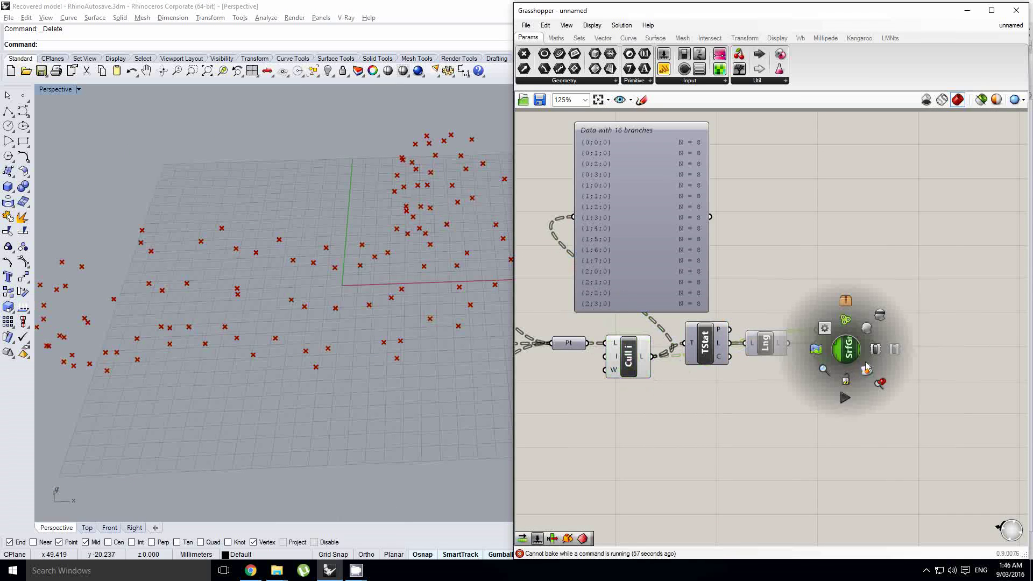
pyautogui.click(866, 370)
pyautogui.moveTo(253, 337)
pyautogui.mouseDown(button='right')
pyautogui.moveTo(297, 321)
pyautogui.moveTo(231, 294)
pyautogui.moveTo(310, 315)
pyautogui.mouseUp(button='right')
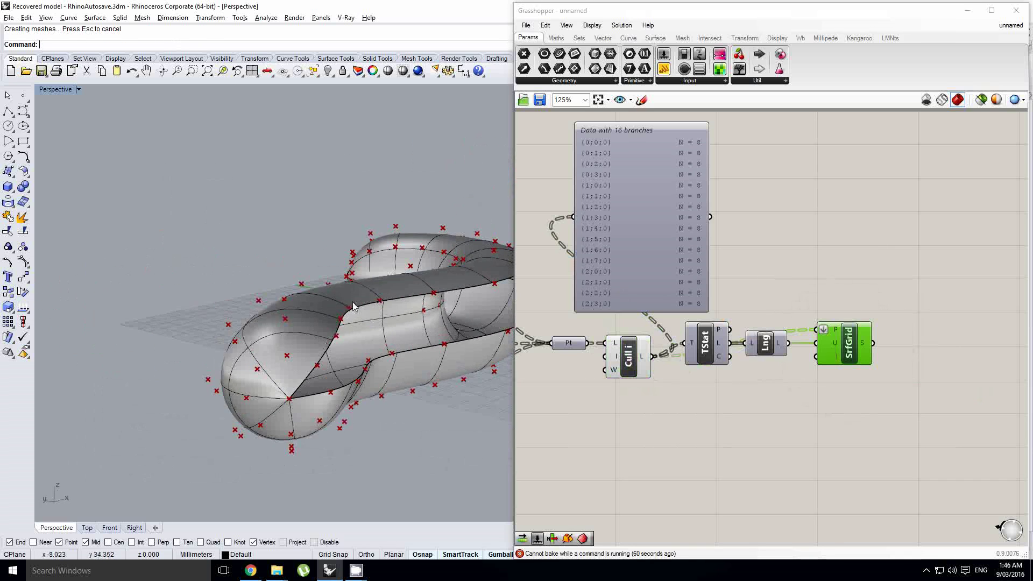
pyautogui.click(341, 321)
pyautogui.press('Delete')
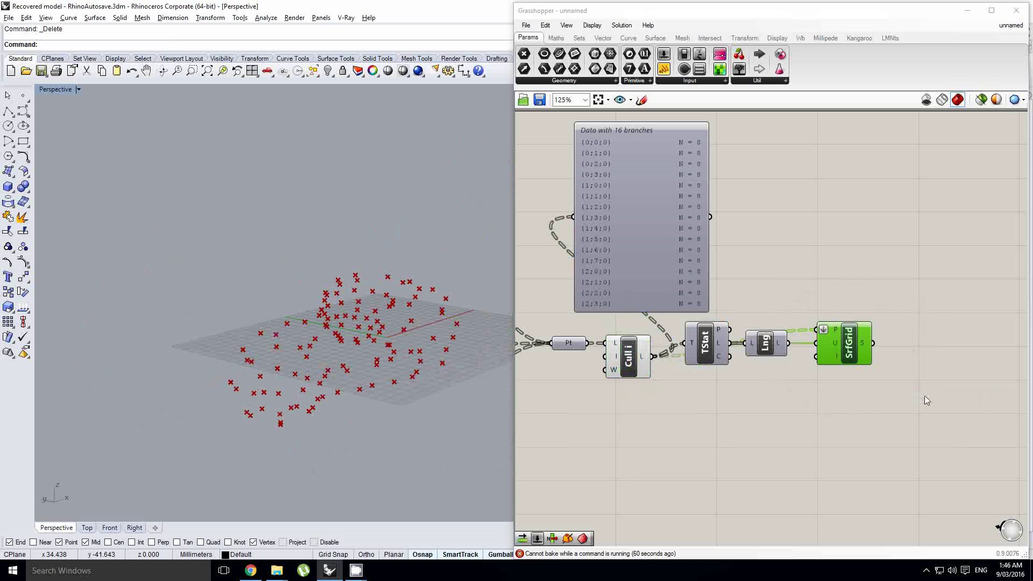
# Step: Move the TStat, Lng and SrfGrid components together farther away from the Cull Index component
pyautogui.moveTo(927, 400); pyautogui.dragTo(694, 335)
pyautogui.moveTo(705, 342); pyautogui.dragTo(852, 343)
pyautogui.scroll(1, 675, 349)
pyautogui.click(617, 357)
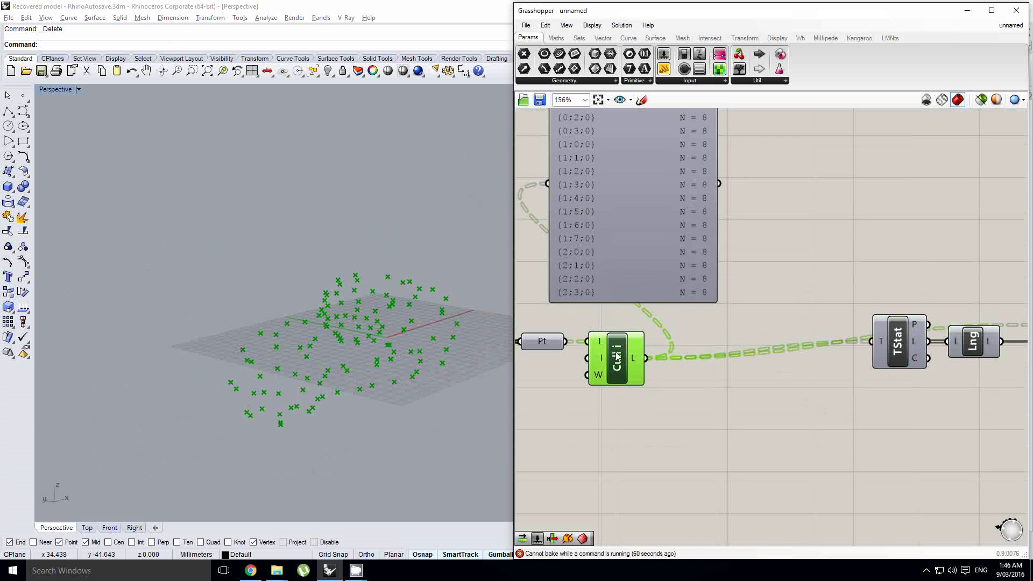
# Step: Add a Shift List component between Cull Index and TStat and wire the culled points into its list input
pyautogui.doubleClick(762, 346)
pyautogui.write('list.t')
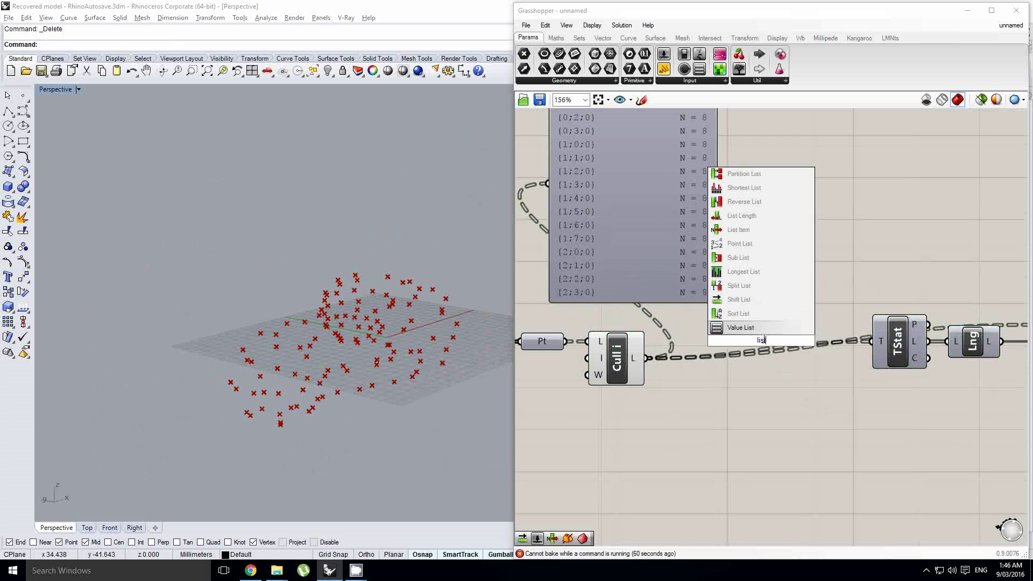
pyautogui.press('BackSpace')
pyautogui.press('BackSpace')
pyautogui.press('BackSpace')
pyautogui.press('BackSpace')
pyautogui.press('BackSpace')
pyautogui.press('BackSpace')
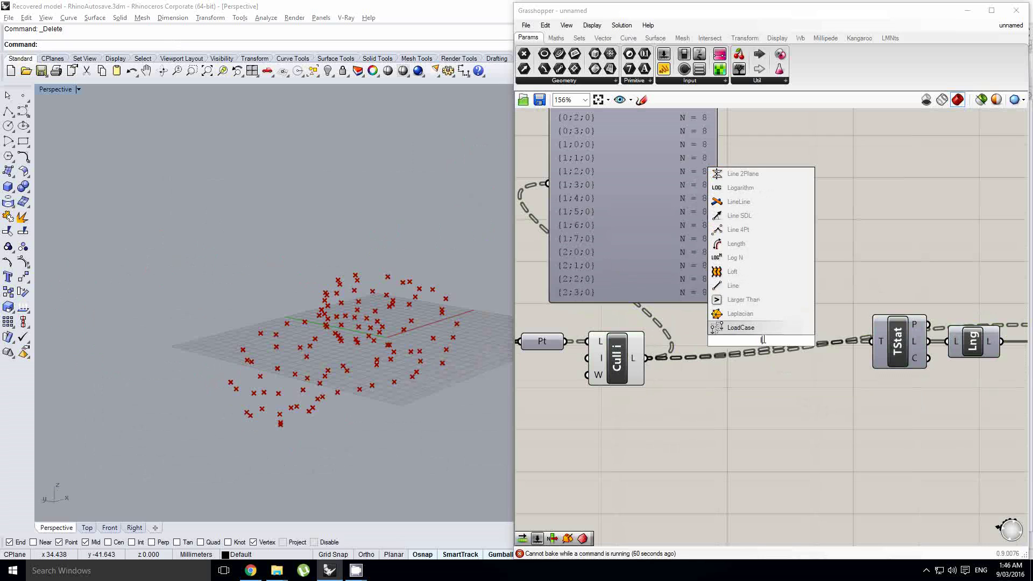
pyautogui.write('shi')
pyautogui.press('Return')
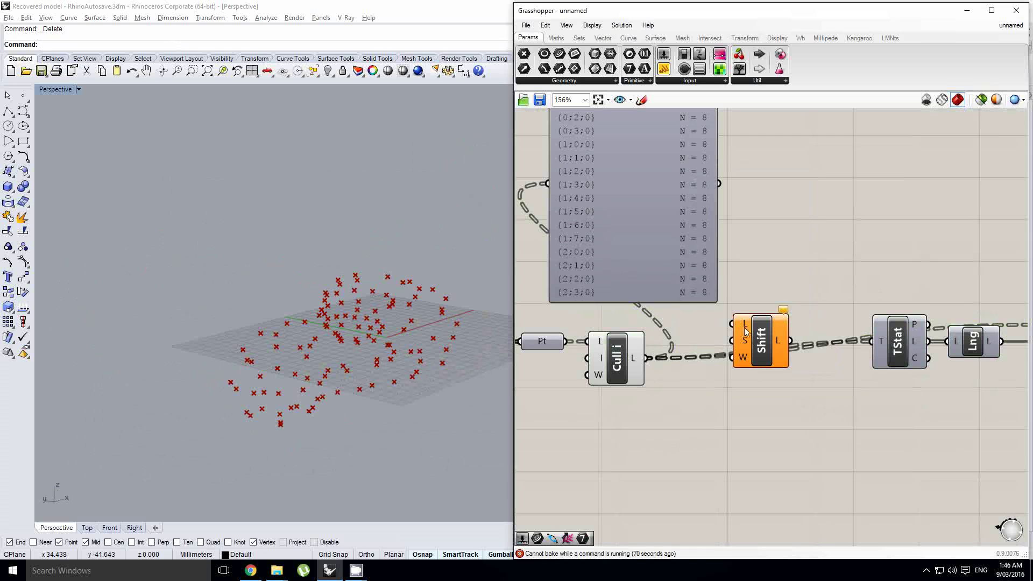
pyautogui.moveTo(659, 358); pyautogui.dragTo(648, 358)
pyautogui.moveTo(756, 341); pyautogui.dragTo(749, 370)
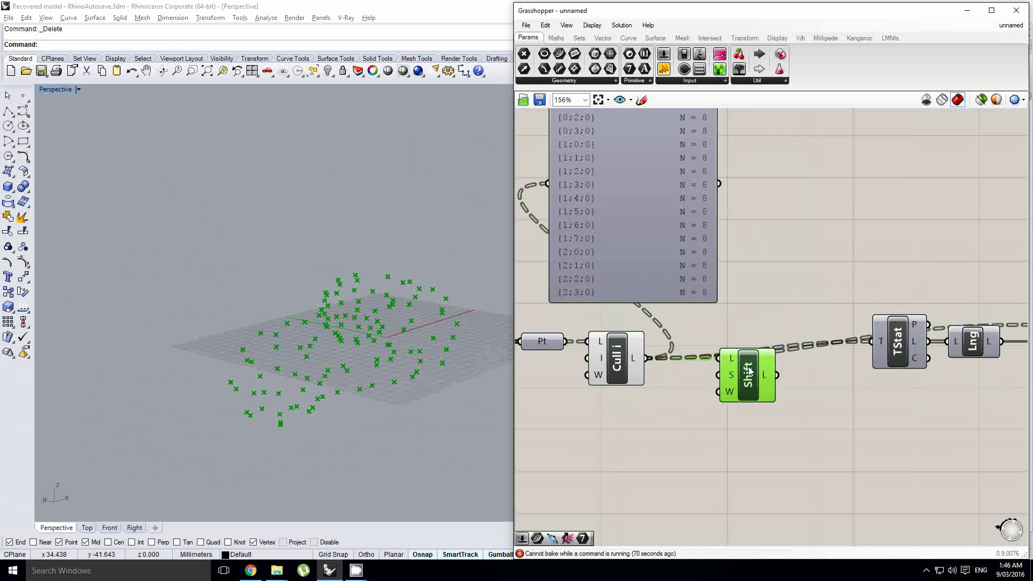
# Step: Add an integer number slider with a maximum of 10 and wire it into Shift List's shift input
pyautogui.moveTo(679, 375); pyautogui.dragTo(706, 366, button='right')
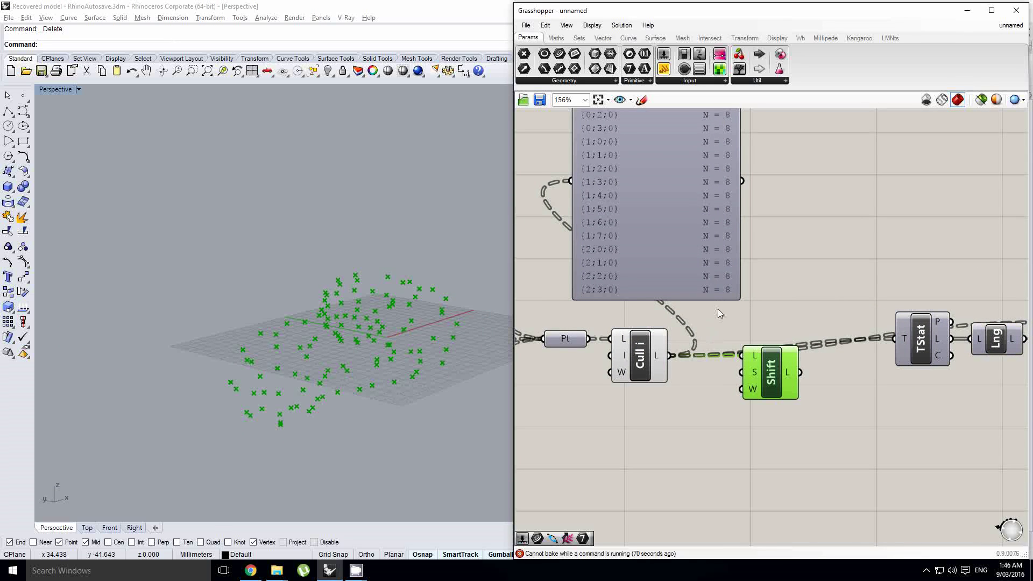
pyautogui.moveTo(344, 318); pyautogui.dragTo(371, 346, button='right')
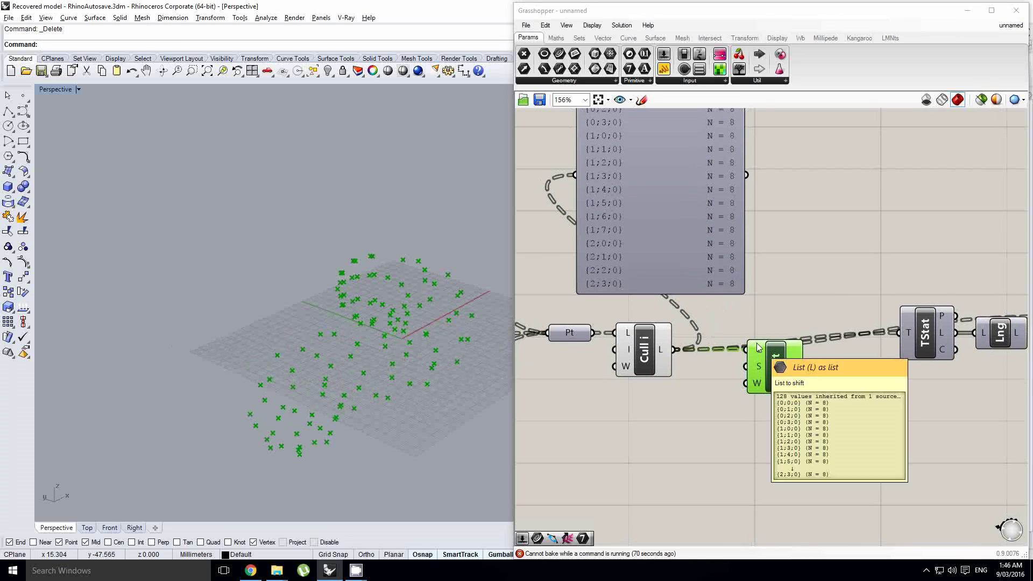
pyautogui.moveTo(756, 349); pyautogui.dragTo(757, 343, button='right')
pyautogui.moveTo(331, 402); pyautogui.dragTo(305, 425, button='right')
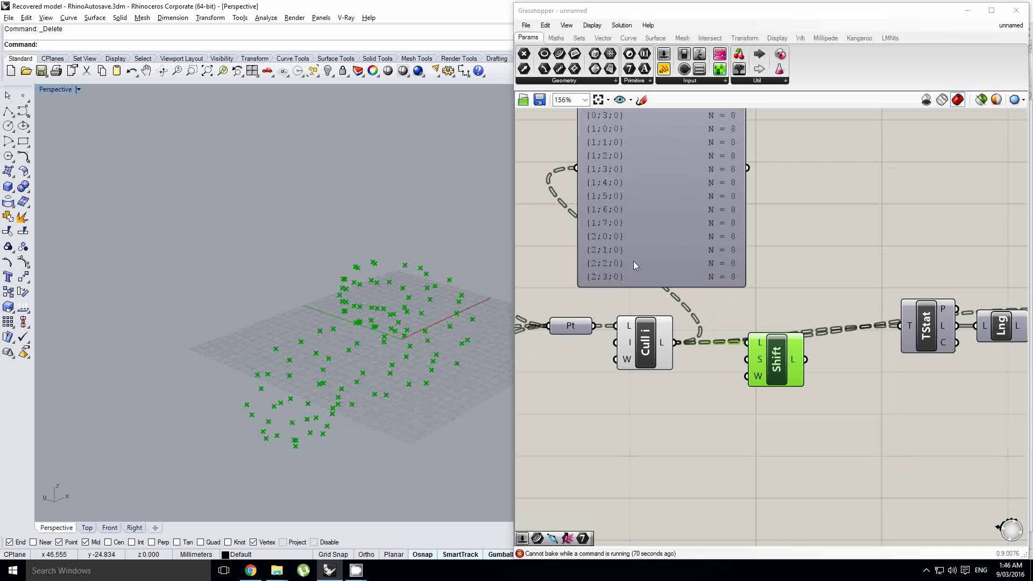
pyautogui.moveTo(663, 54); pyautogui.dragTo(619, 394)
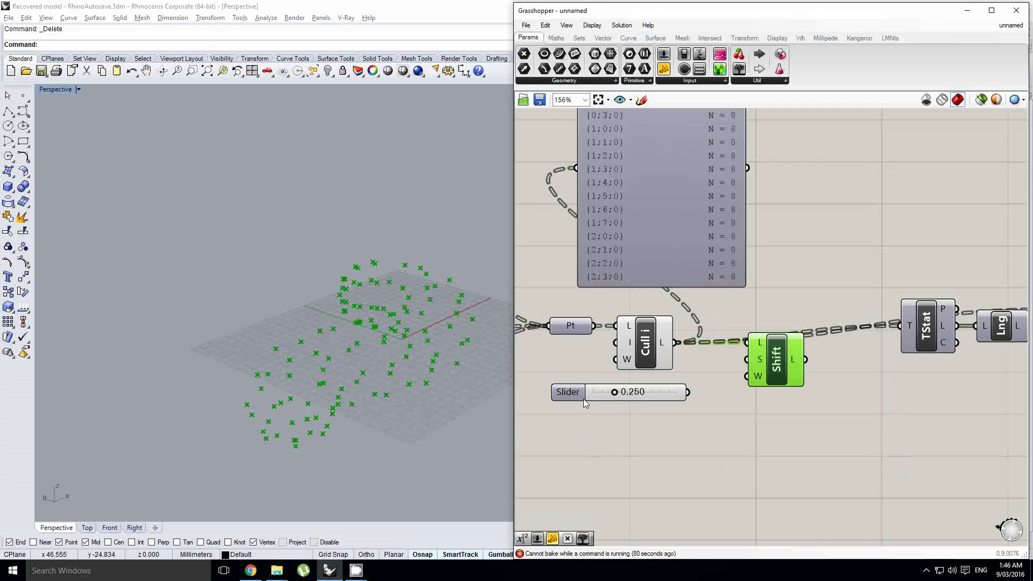
pyautogui.doubleClick(579, 397)
pyautogui.doubleClick(587, 424)
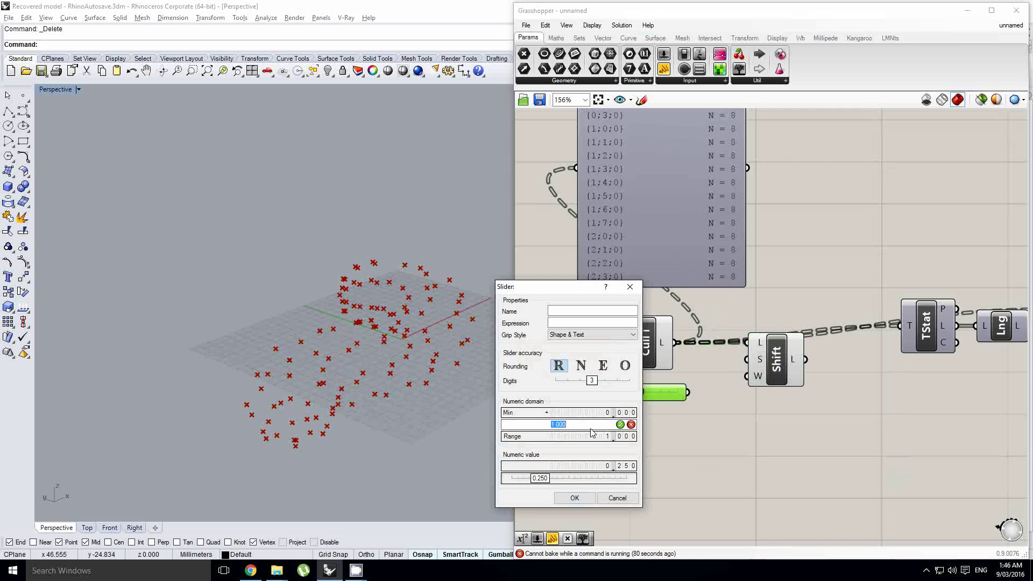
pyautogui.write('10')
pyautogui.click(575, 498)
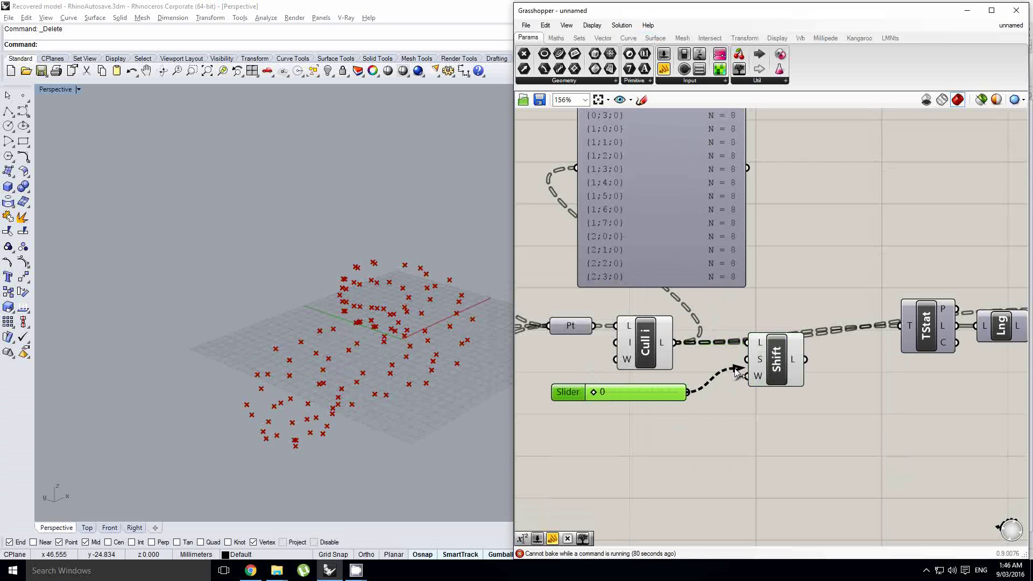
pyautogui.scroll(-1, 791, 360)
pyautogui.moveTo(791, 360); pyautogui.dragTo(733, 380, button='right')
pyautogui.click(776, 378)
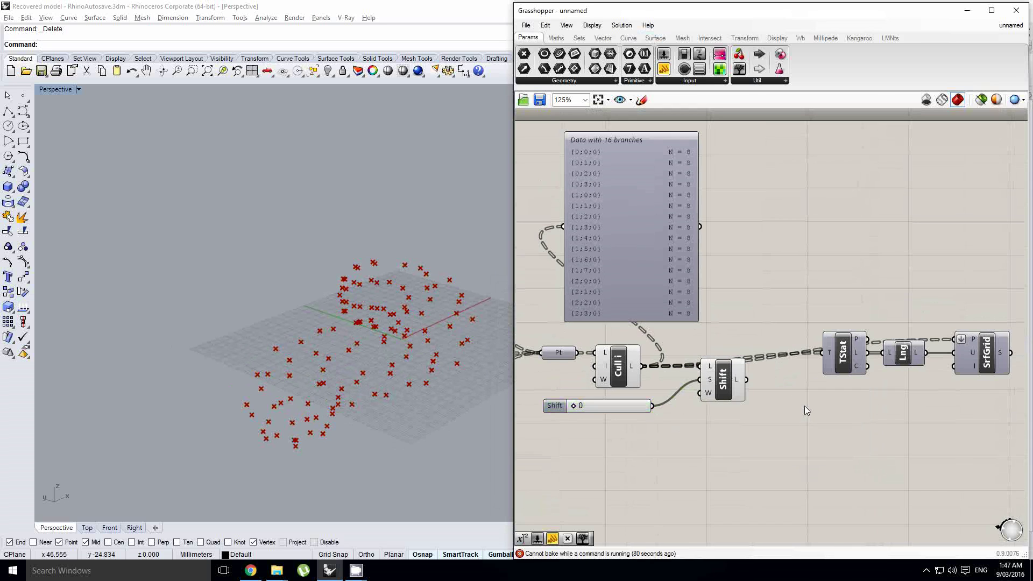
# Step: Add a Repeat Data component after Shift List and wire the shifted points into its data input
pyautogui.doubleClick(790, 395)
pyautogui.write('repeat')
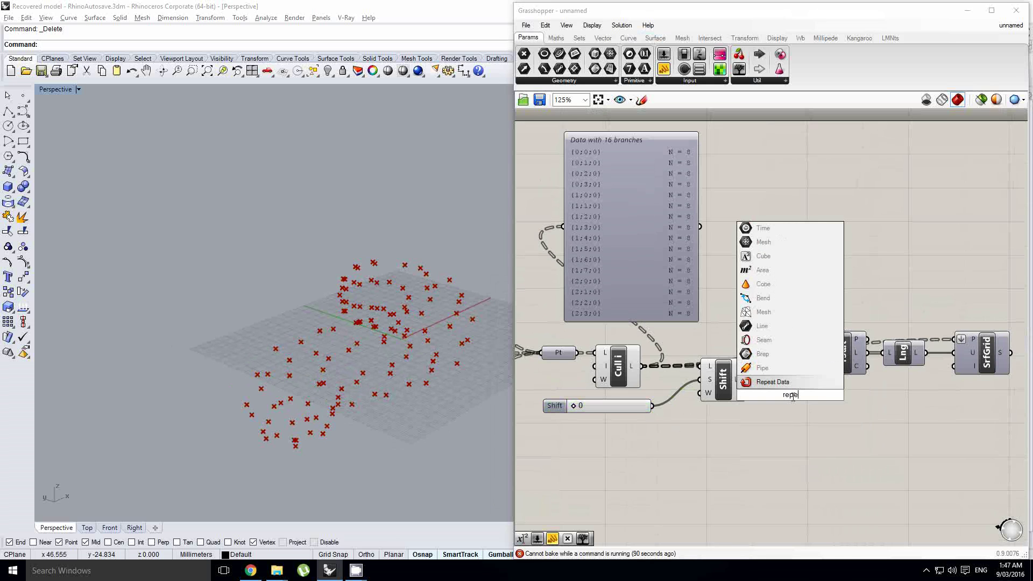
pyautogui.press('Return')
pyautogui.moveTo(749, 382); pyautogui.dragTo(767, 385)
pyautogui.moveTo(790, 398); pyautogui.dragTo(792, 392)
# Step: Add a List Length component fed by the Point parameter and wire its result into Repeat Data's length input
pyautogui.doubleClick(690, 455)
pyautogui.write('length')
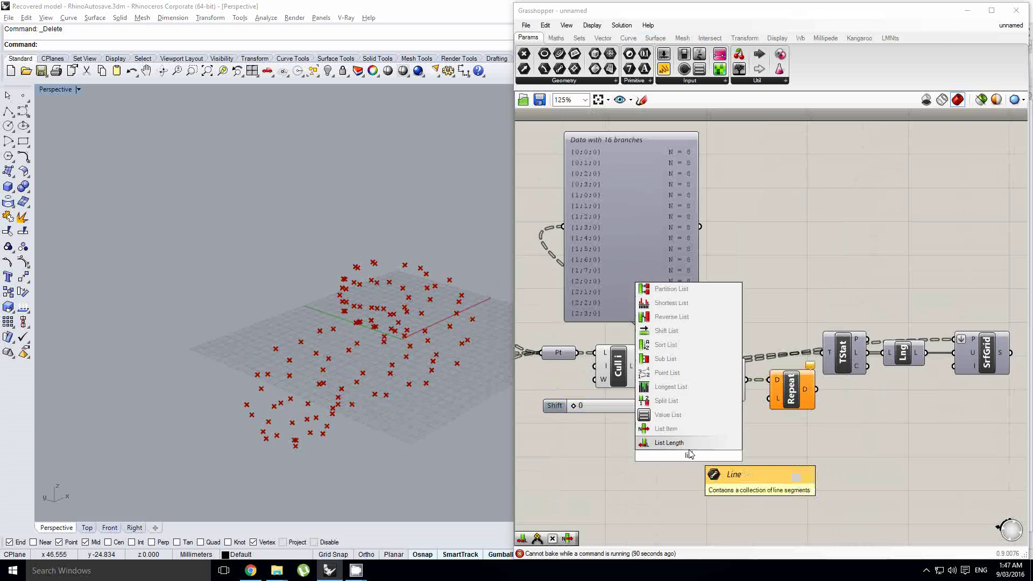
pyautogui.press('Return')
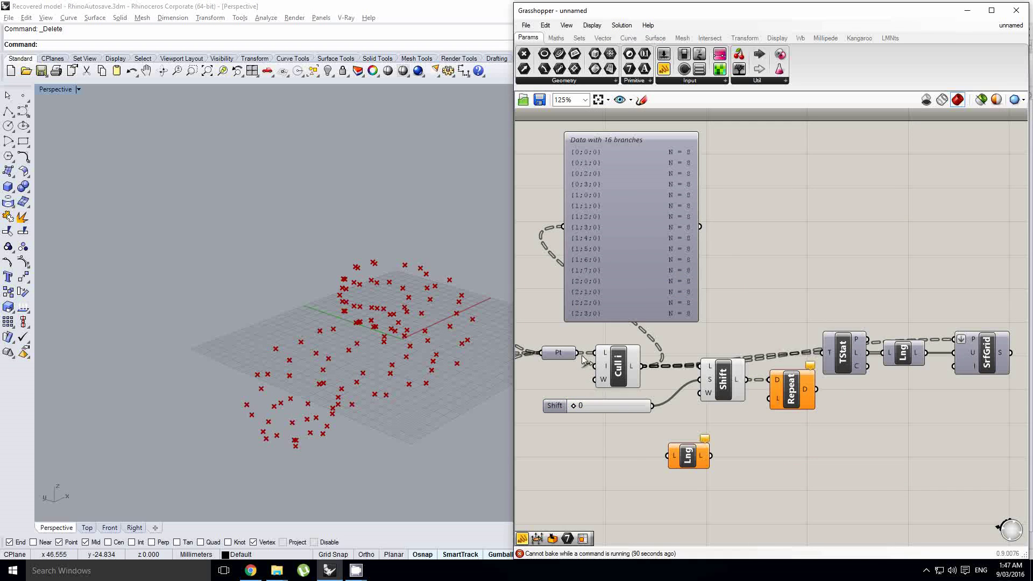
pyautogui.moveTo(657, 455); pyautogui.dragTo(666, 456)
pyautogui.moveTo(690, 463); pyautogui.dragTo(677, 462)
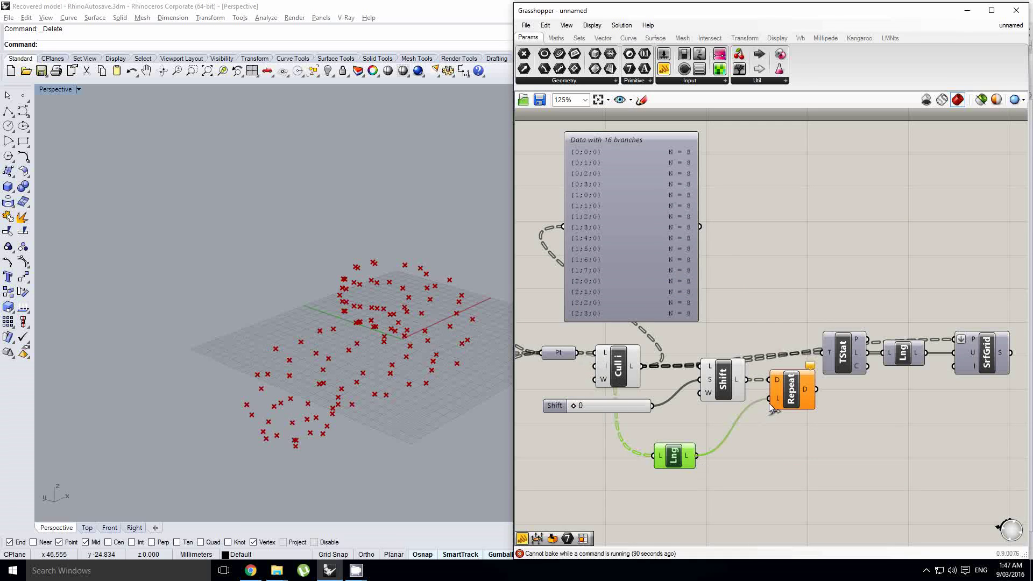
# Step: Add an Expression component below the SDivide components and set its formula to x+1
pyautogui.moveTo(720, 430); pyautogui.dragTo(793, 427, button='right')
pyautogui.scroll(-3, 793, 427)
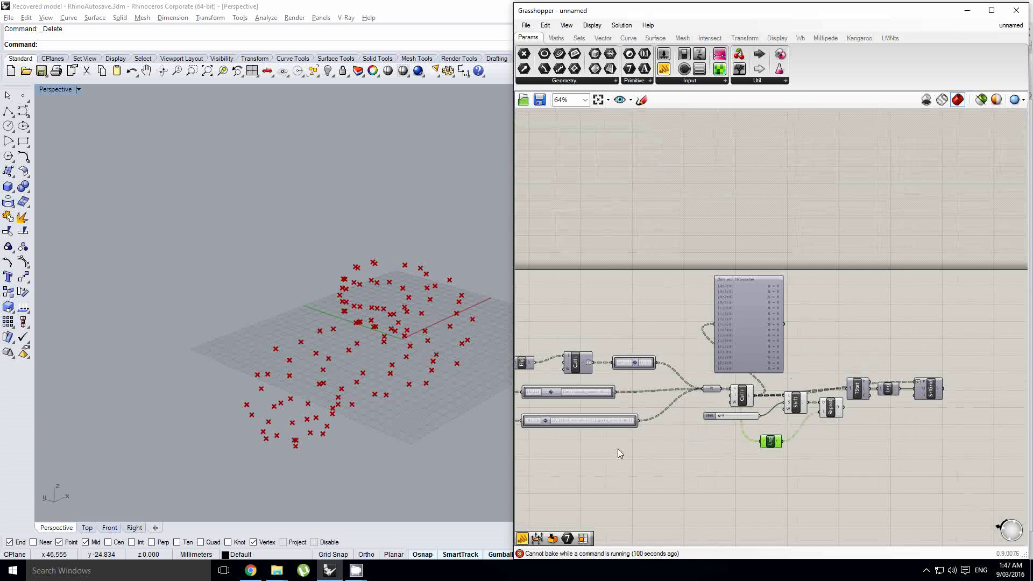
pyautogui.moveTo(618, 449); pyautogui.dragTo(743, 432, button='right')
pyautogui.scroll(2, 597, 425)
pyautogui.moveTo(598, 425); pyautogui.dragTo(633, 396, button='right')
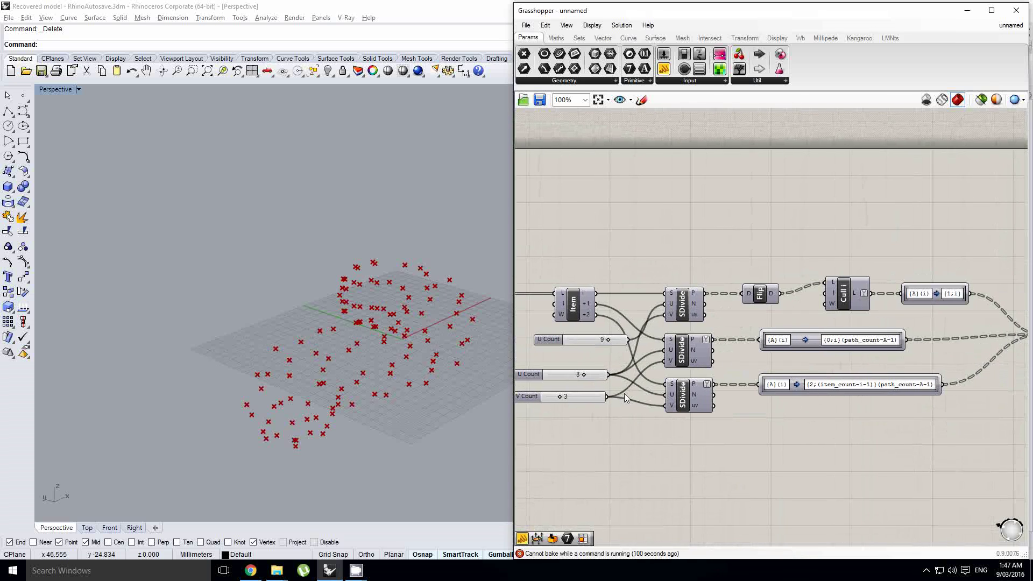
pyautogui.click(566, 26)
pyautogui.click(556, 37)
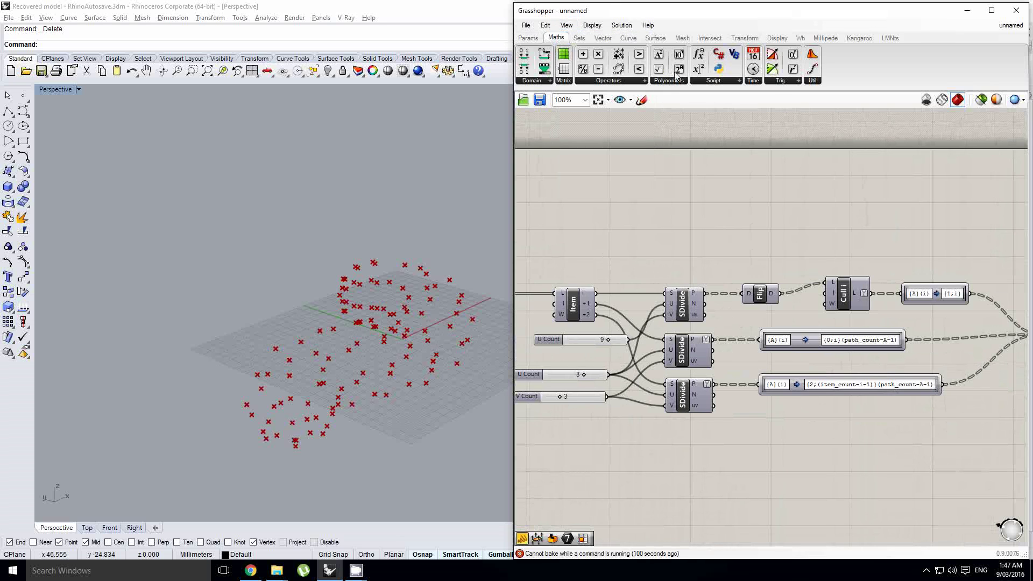
pyautogui.moveTo(706, 420); pyautogui.dragTo(707, 442)
pyautogui.doubleClick(702, 441)
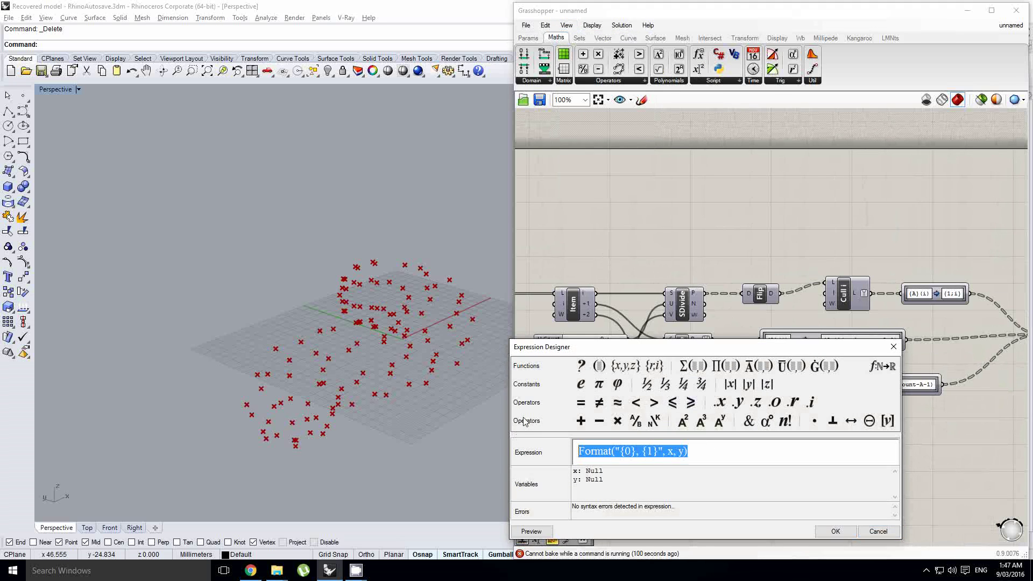
pyautogui.write('x+1')
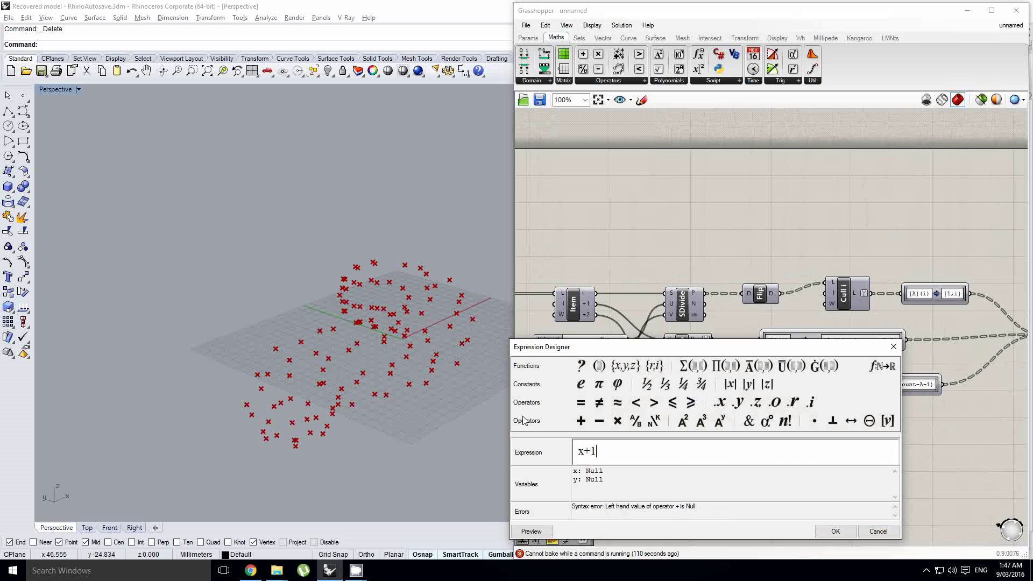
pyautogui.click(836, 531)
# Step: Replace the List Length component with the x+1 expression, wired from the U Count slider of 8 into Repeat Data's length input
pyautogui.scroll(3, 605, 382)
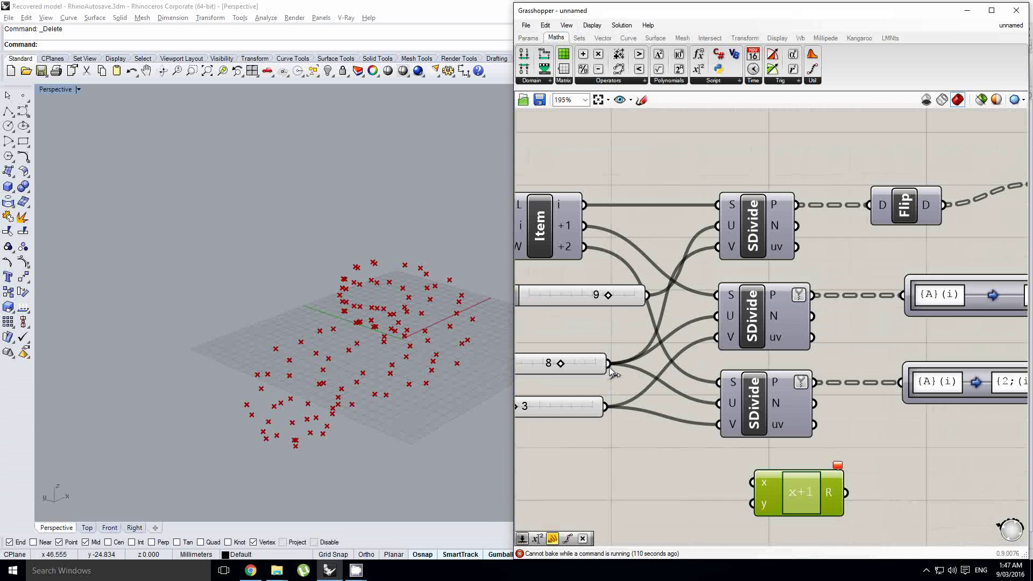
pyautogui.scroll(-6, 765, 494)
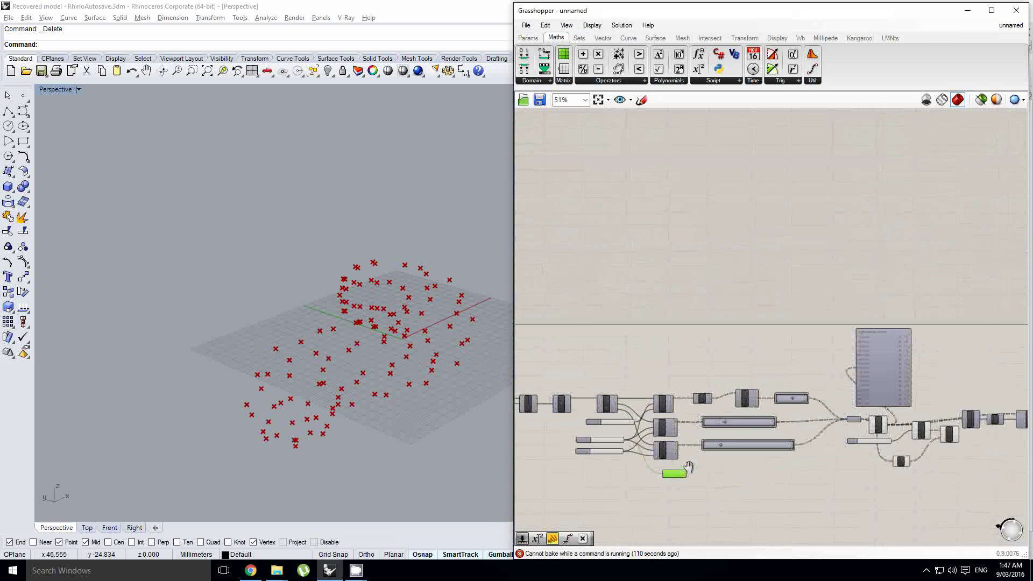
pyautogui.moveTo(896, 471); pyautogui.dragTo(739, 469, button='right')
pyautogui.scroll(5, 732, 452)
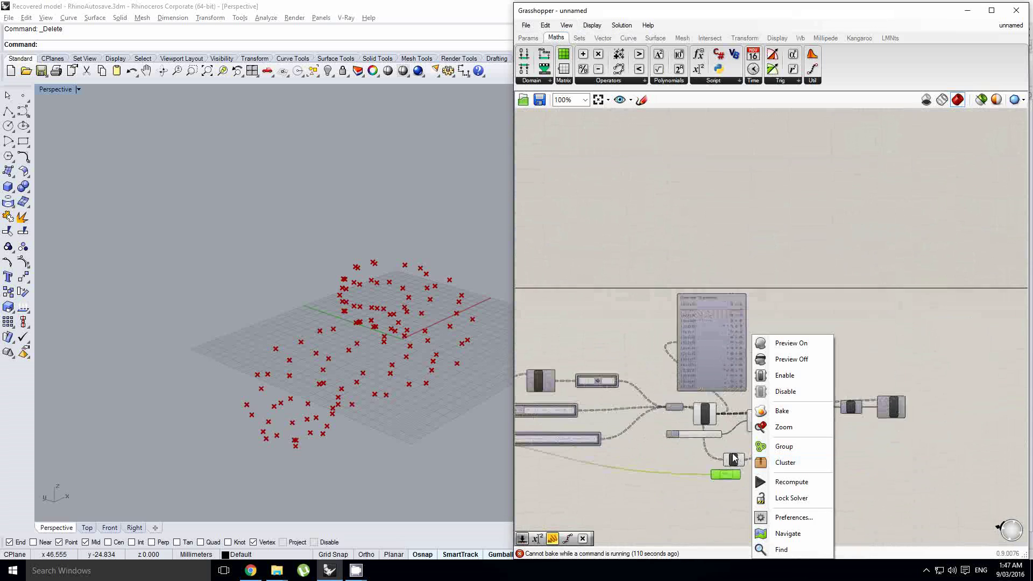
pyautogui.click(735, 461)
pyautogui.press('Delete')
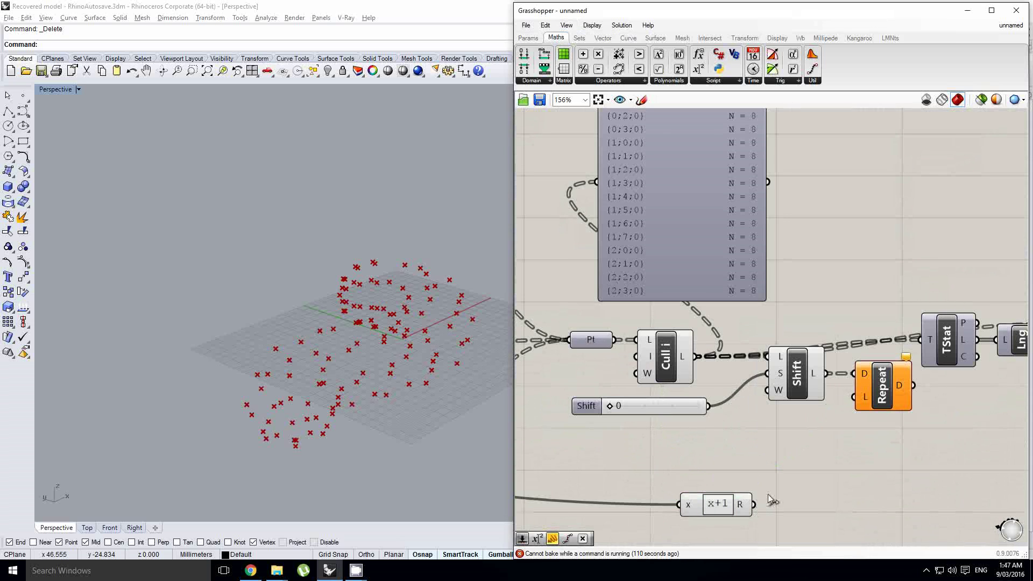
pyautogui.moveTo(867, 401); pyautogui.dragTo(753, 402, button='right')
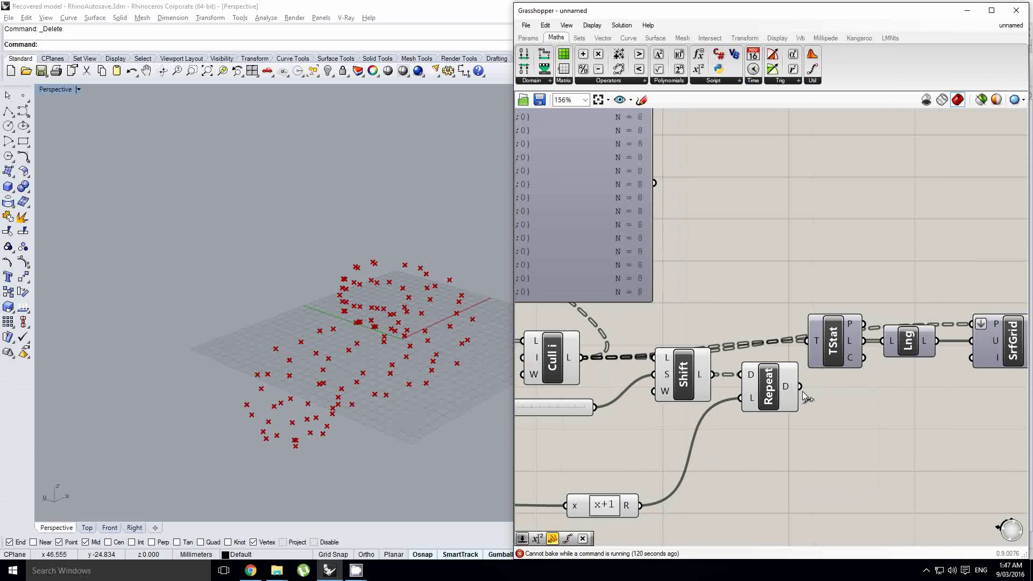
# Step: Reroute the Cull Index output's downstream wires to the Repeat Data output and move TStat, Lng and SrfGrid farther along
pyautogui.moveTo(684, 362); pyautogui.dragTo(734, 374, button='right')
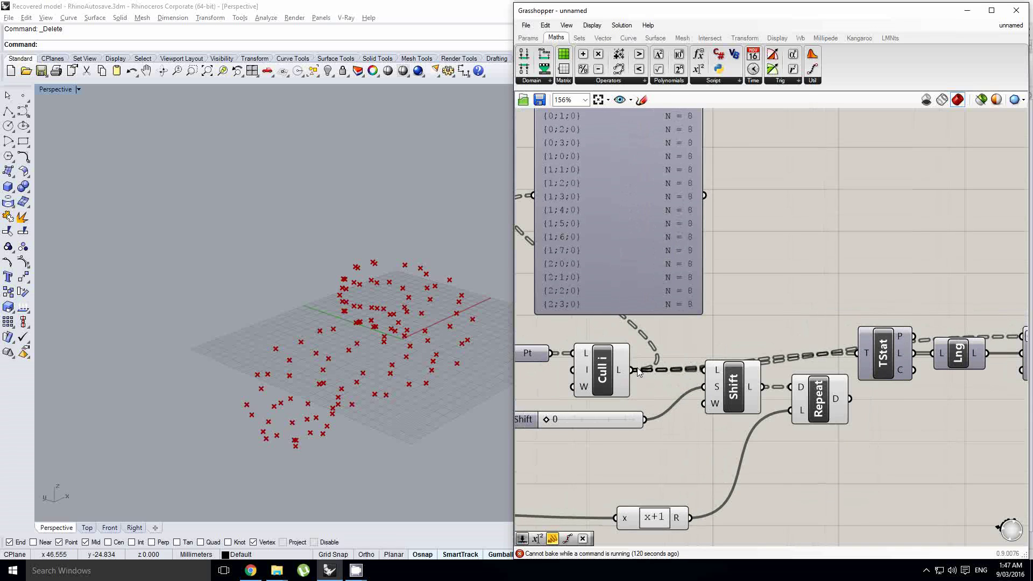
pyautogui.keyDown('ctrl'); pyautogui.keyDown('shift'); pyautogui.moveTo(638, 372); pyautogui.dragTo(848, 399); pyautogui.keyUp('shift'); pyautogui.keyUp('ctrl')
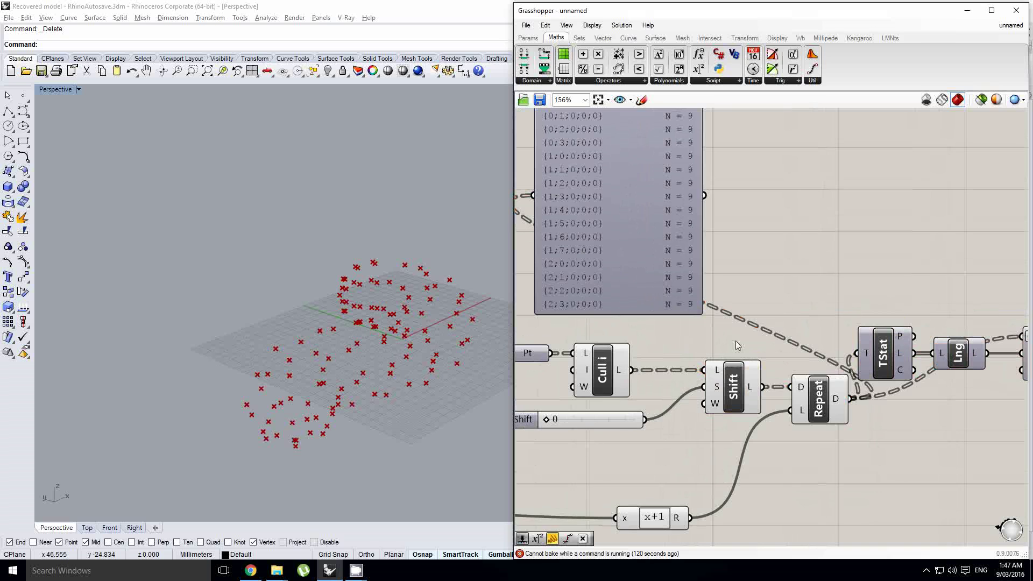
pyautogui.moveTo(826, 344); pyautogui.dragTo(655, 352, button='right')
pyautogui.moveTo(946, 420); pyautogui.dragTo(699, 348)
pyautogui.moveTo(720, 366); pyautogui.dragTo(783, 365)
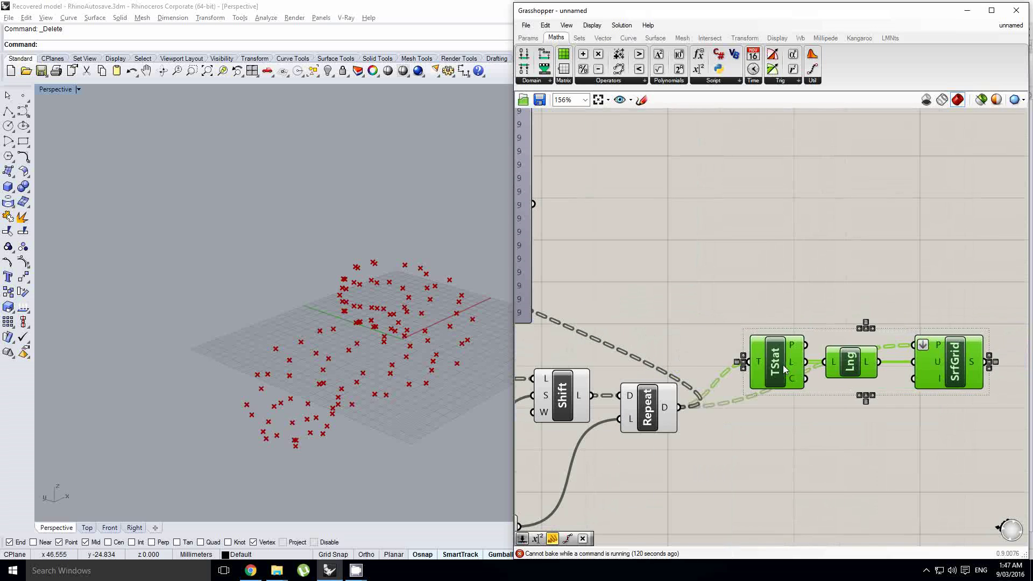
pyautogui.click(702, 424)
# Step: Turn off the preview of Cull Index, Shift List and Repeat Data, and turn on the SrfGrid surface preview
pyautogui.scroll(-3, 760, 408)
pyautogui.moveTo(759, 408); pyautogui.dragTo(571, 313)
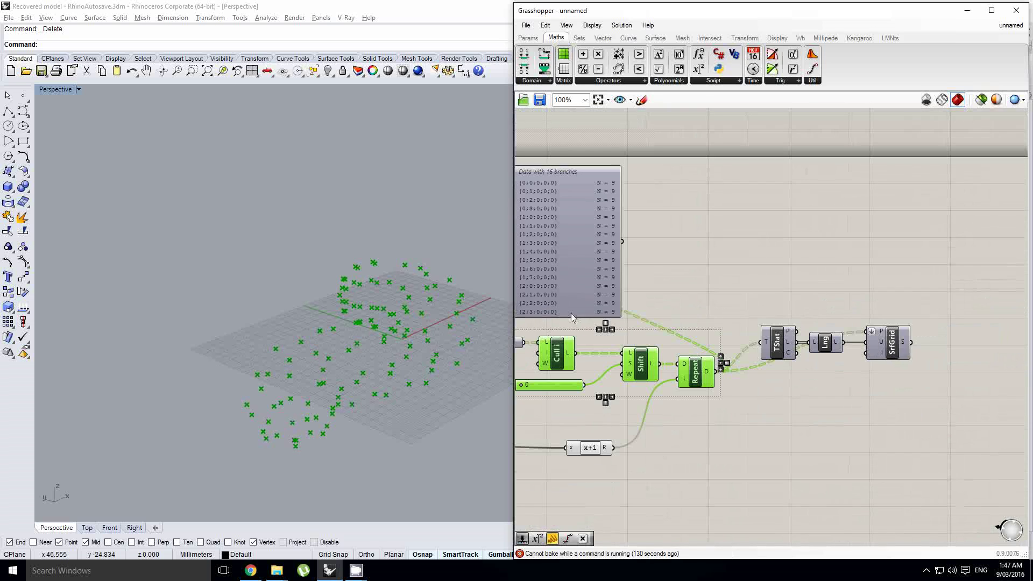
pyautogui.middleClick(604, 319)
pyautogui.click(638, 285)
pyautogui.moveTo(887, 321); pyautogui.dragTo(853, 329, button='right')
pyautogui.middleClick(857, 346)
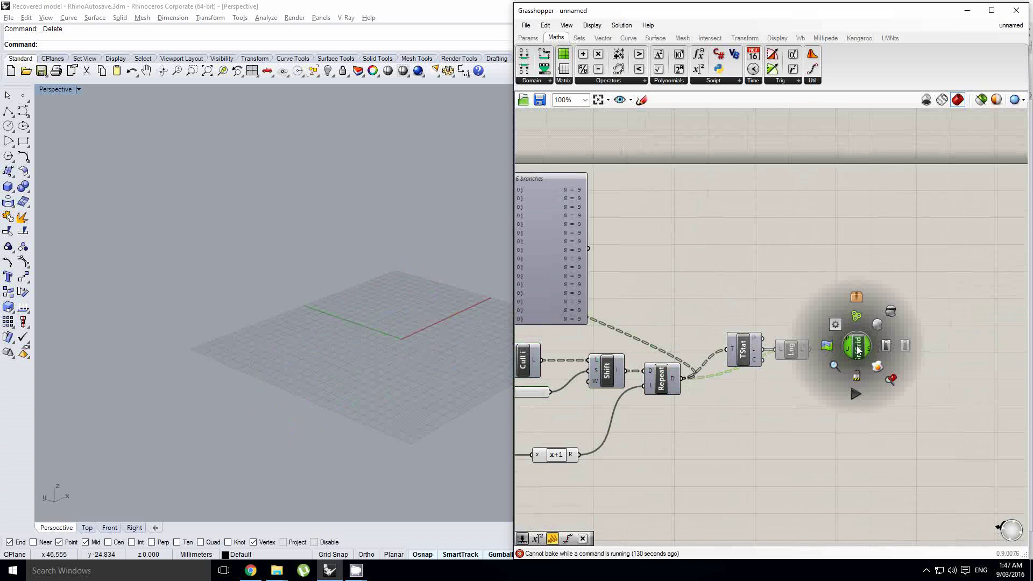
pyautogui.click(877, 327)
# Step: Set the Shift slider to 5 to relocate the seam of the previewed surface
pyautogui.scroll(2, 415, 353)
pyautogui.moveTo(415, 353); pyautogui.dragTo(409, 289, button='right')
pyautogui.scroll(4, 411, 330)
pyautogui.scroll(1, 544, 376)
pyautogui.moveTo(543, 376); pyautogui.dragTo(672, 344, button='right')
pyautogui.moveTo(612, 377); pyautogui.dragTo(631, 373, button='right')
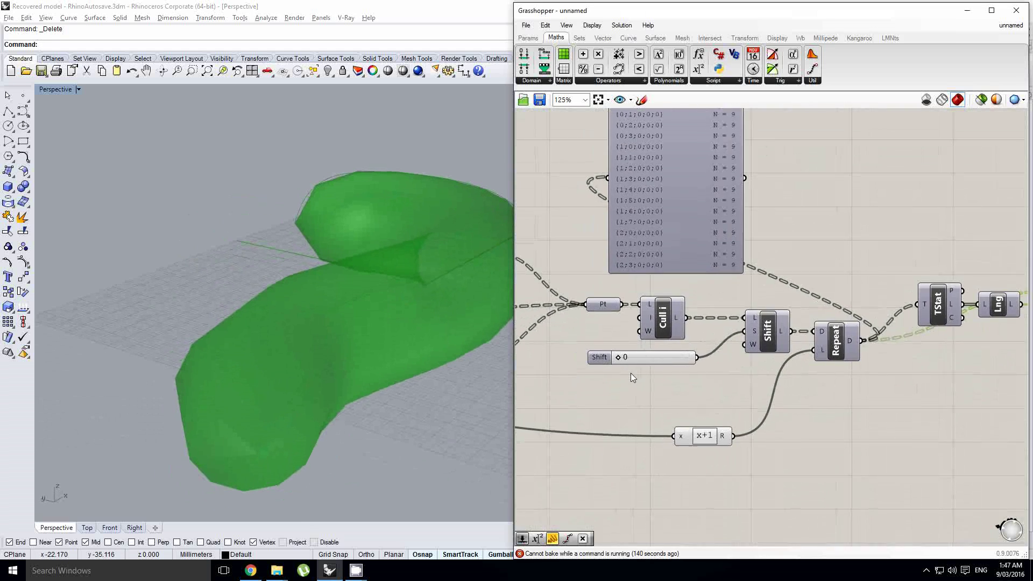
pyautogui.scroll(2, 634, 369)
pyautogui.moveTo(612, 353); pyautogui.dragTo(623, 353)
pyautogui.moveTo(462, 318); pyautogui.dragTo(423, 274, button='right')
pyautogui.moveTo(624, 352); pyautogui.dragTo(667, 353)
pyautogui.moveTo(387, 301); pyautogui.dragTo(317, 334, button='right')
# Step: Bake the SrfGrid surface into the model and turn off the component's preview
pyautogui.moveTo(800, 358); pyautogui.dragTo(730, 375, button='right')
pyautogui.scroll(-2, 687, 364)
pyautogui.moveTo(857, 376); pyautogui.dragTo(733, 370, button='right')
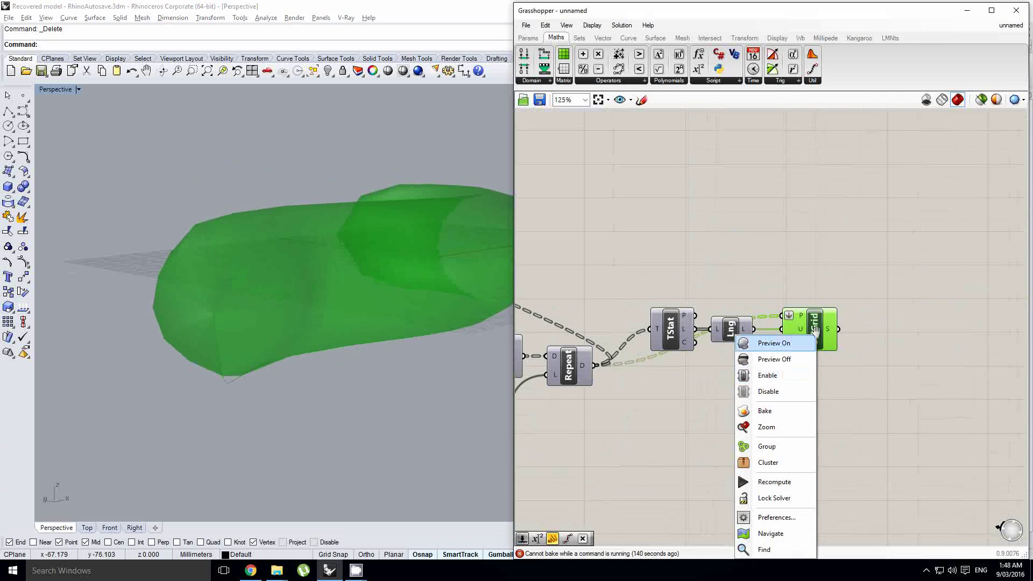
pyautogui.click(819, 331)
pyautogui.middleClick(820, 331)
pyautogui.click(842, 350)
pyautogui.middleClick(818, 334)
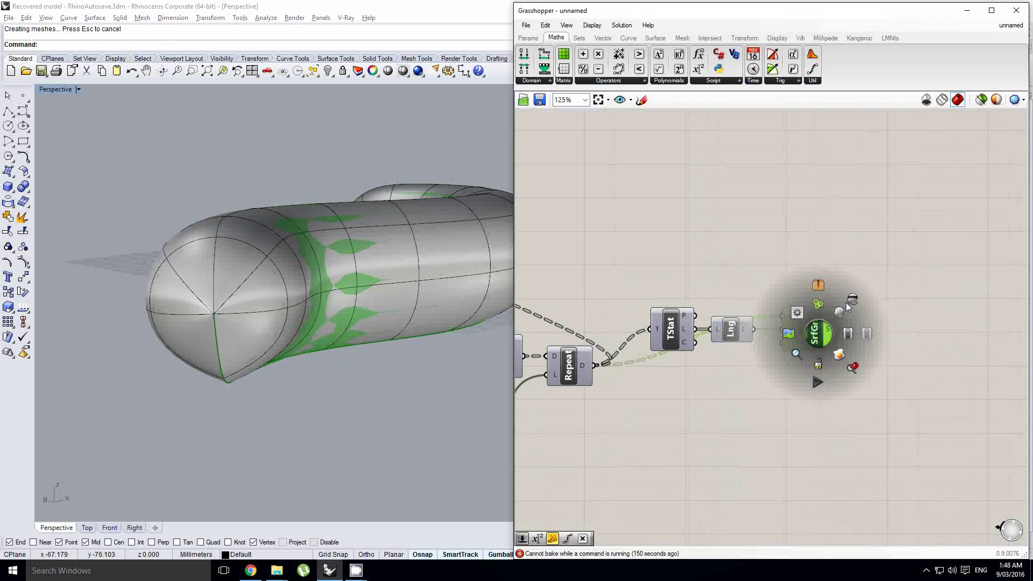
pyautogui.click(849, 298)
# Step: Inspect the baked surface's end cap and move Cull Index slightly farther from the Point parameter
pyautogui.moveTo(301, 290); pyautogui.dragTo(360, 284, button='right')
pyautogui.scroll(4, 267, 261)
pyautogui.moveTo(693, 350); pyautogui.dragTo(906, 331, button='right')
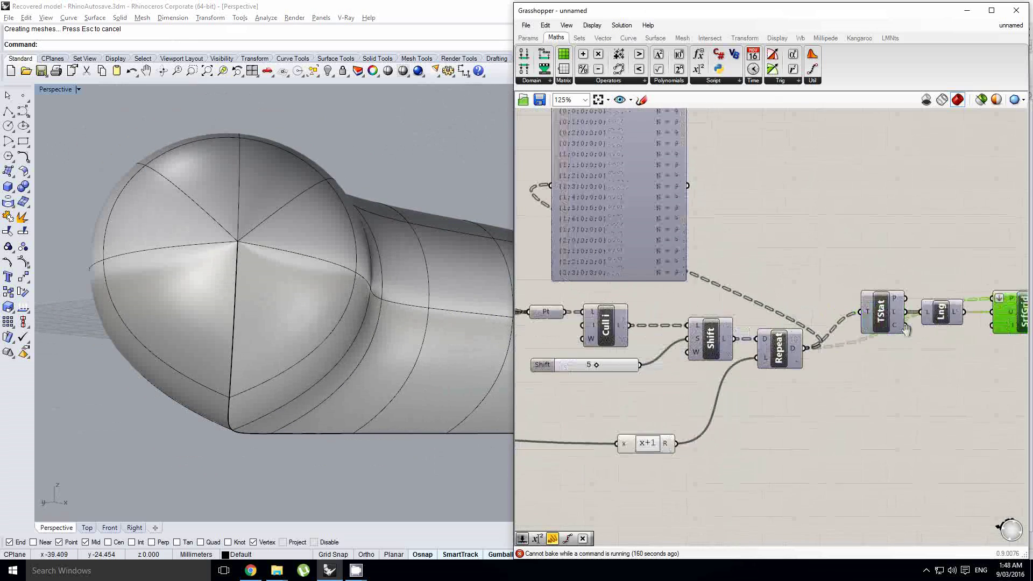
pyautogui.scroll(-3, 914, 336)
pyautogui.scroll(3, 737, 366)
pyautogui.moveTo(819, 311); pyautogui.dragTo(780, 314, button='right')
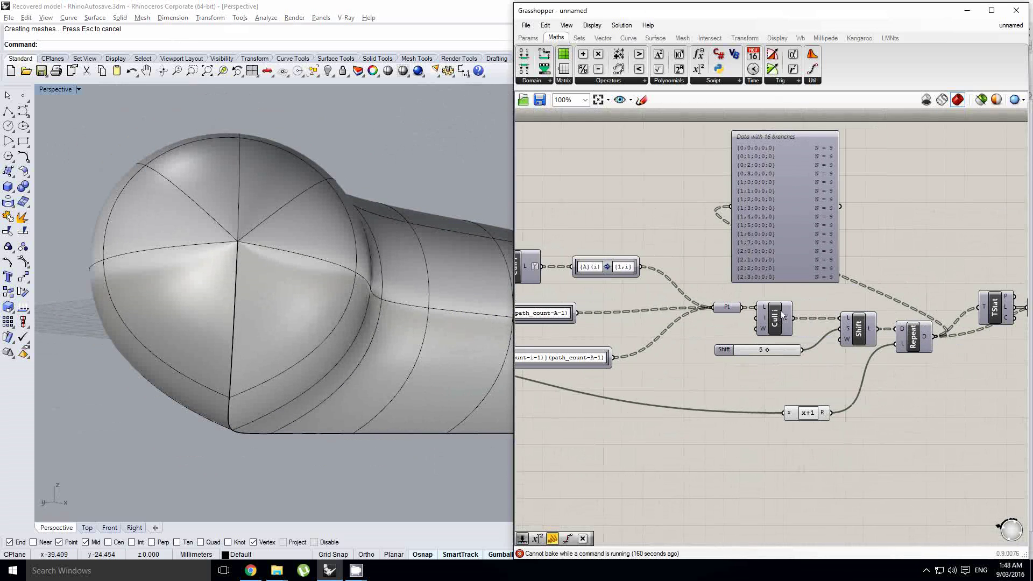
pyautogui.moveTo(776, 316); pyautogui.dragTo(790, 316)
pyautogui.moveTo(791, 317); pyautogui.dragTo(754, 322, button='right')
pyautogui.click(816, 299)
pyautogui.moveTo(816, 299); pyautogui.dragTo(696, 303, button='right')
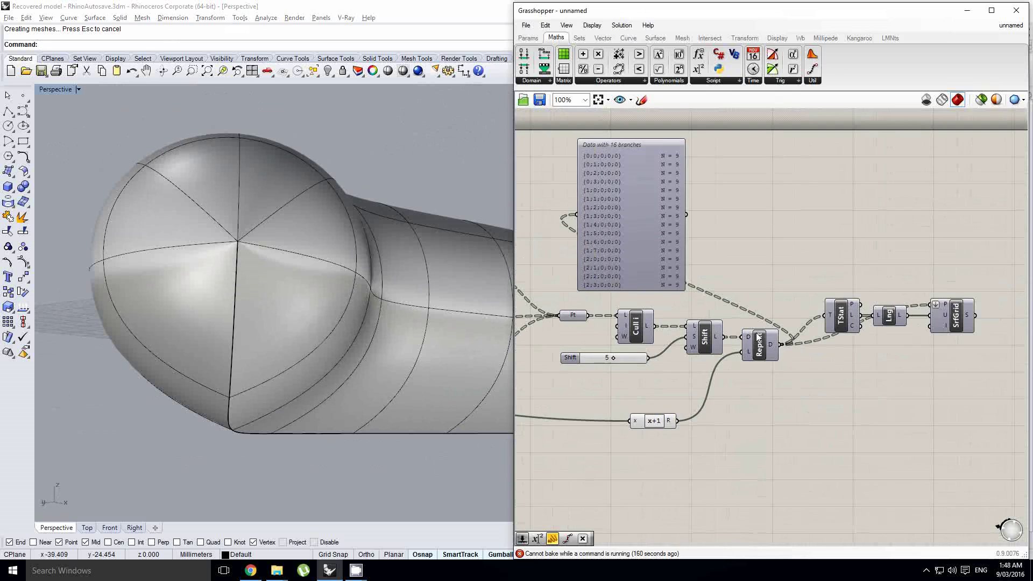
# Step: Check the data structure of Repeat Data's output and examine the seam along the baked surface
pyautogui.scroll(1, 751, 339)
pyautogui.click(763, 342)
pyautogui.moveTo(776, 347)
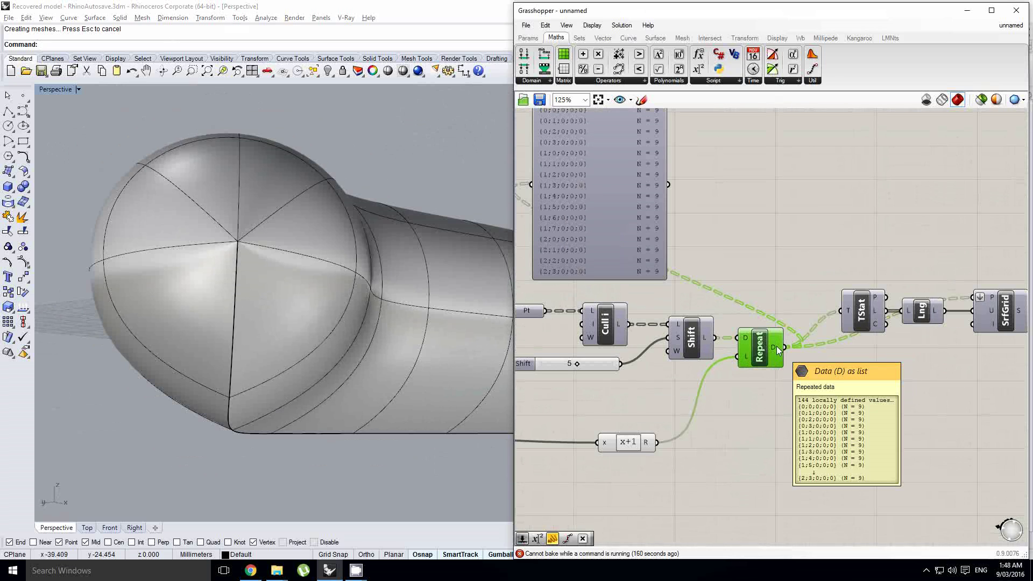
pyautogui.moveTo(350, 308); pyautogui.dragTo(341, 249, button='right')
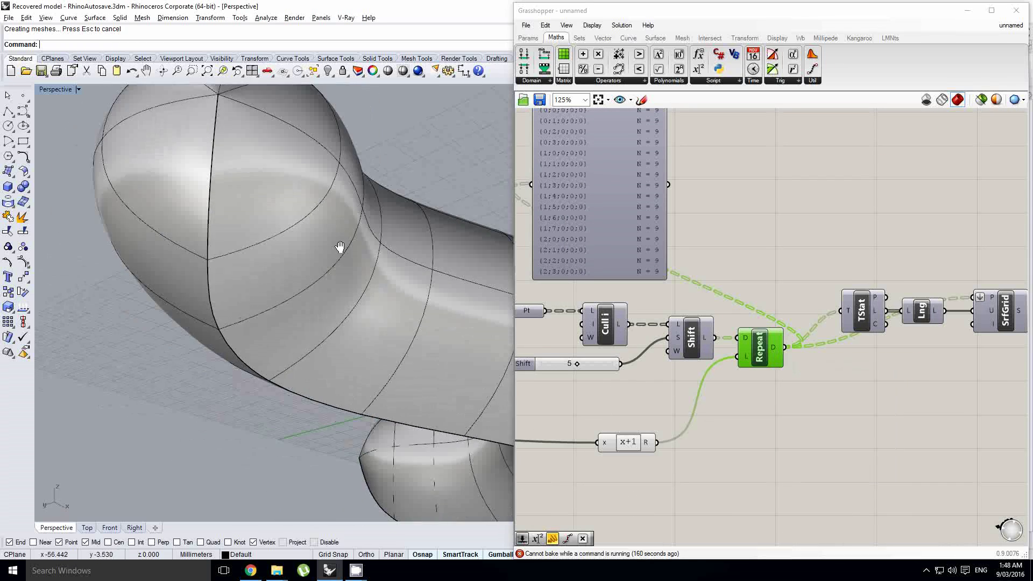
pyautogui.scroll(-3, 377, 248)
# Step: Open the options of the SrfGrid component's I input
pyautogui.moveTo(836, 337); pyautogui.dragTo(663, 363, button='right')
pyautogui.scroll(1, 812, 347)
pyautogui.rightClick(812, 346)
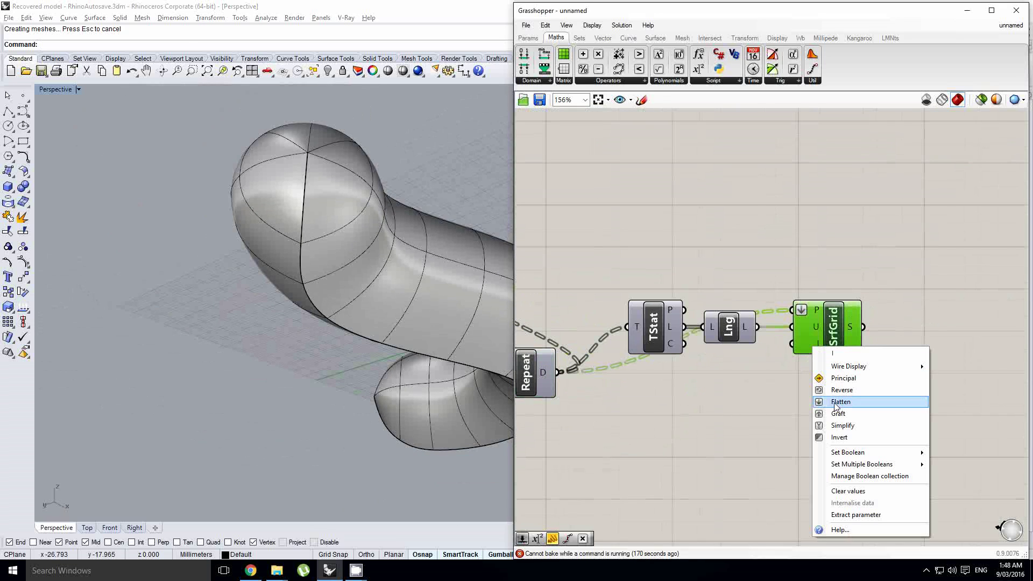
# Step: Invert the SrfGrid component's I input, delete the previously baked surface and bake the SrfGrid surface again
pyautogui.click(841, 437)
pyautogui.click(395, 264)
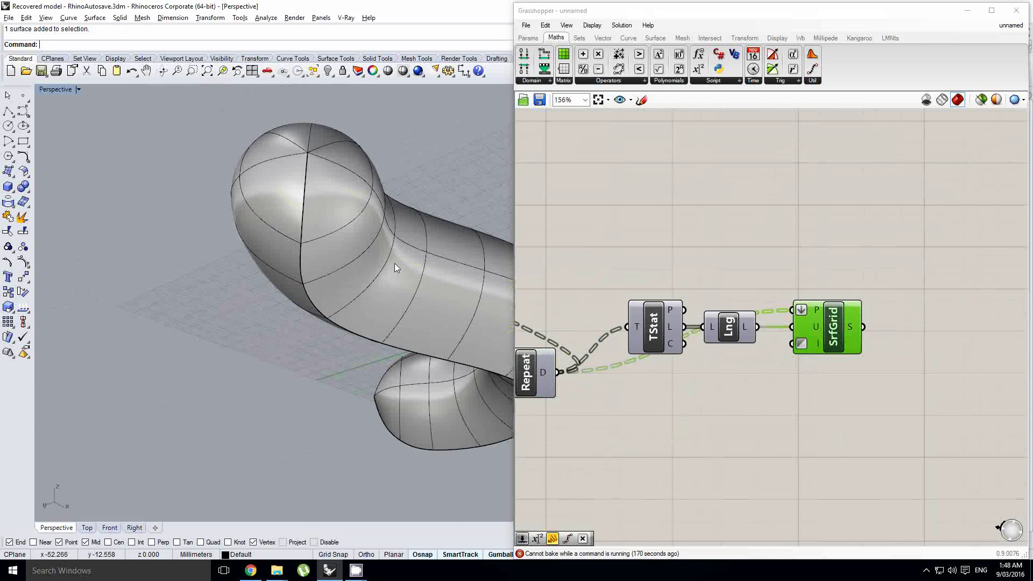
pyautogui.press('Delete')
pyautogui.middleClick(814, 313)
pyautogui.click(838, 333)
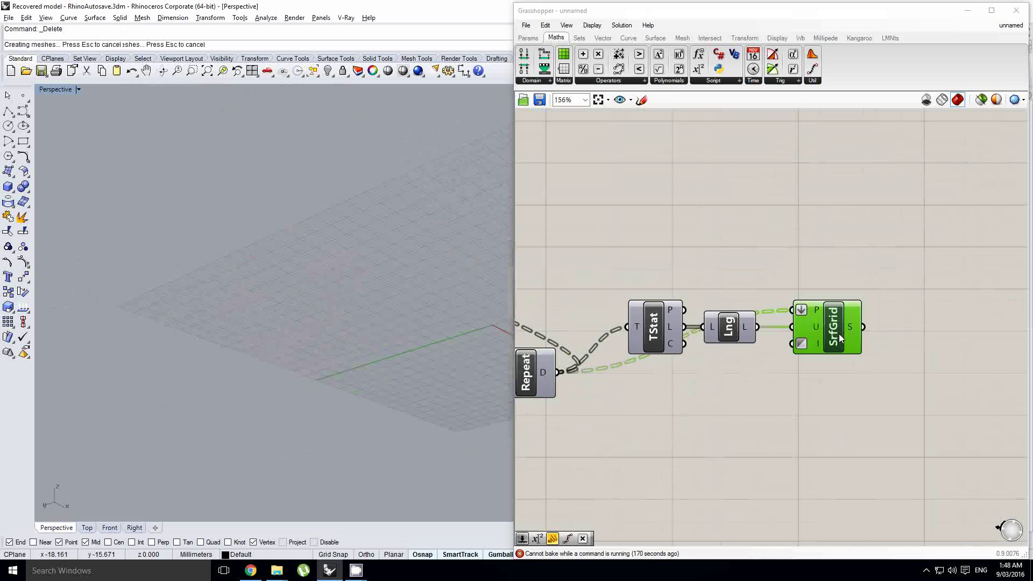
# Step: Inspect the rebaked tube surface from several angles, including its rounded ends, and delete it from the model
pyautogui.moveTo(295, 263); pyautogui.dragTo(498, 315, button='right')
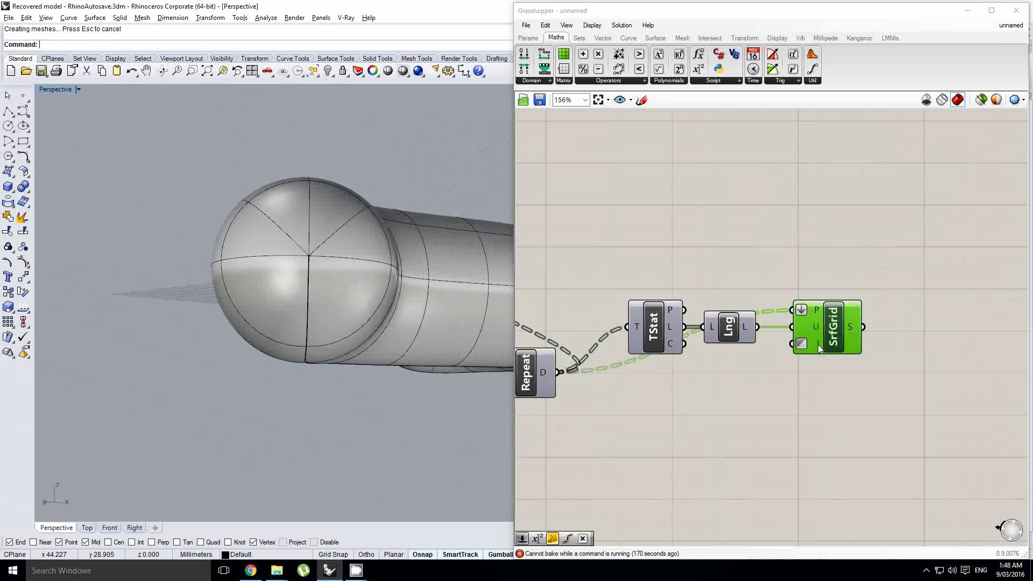
pyautogui.moveTo(797, 357); pyautogui.dragTo(812, 362, button='right')
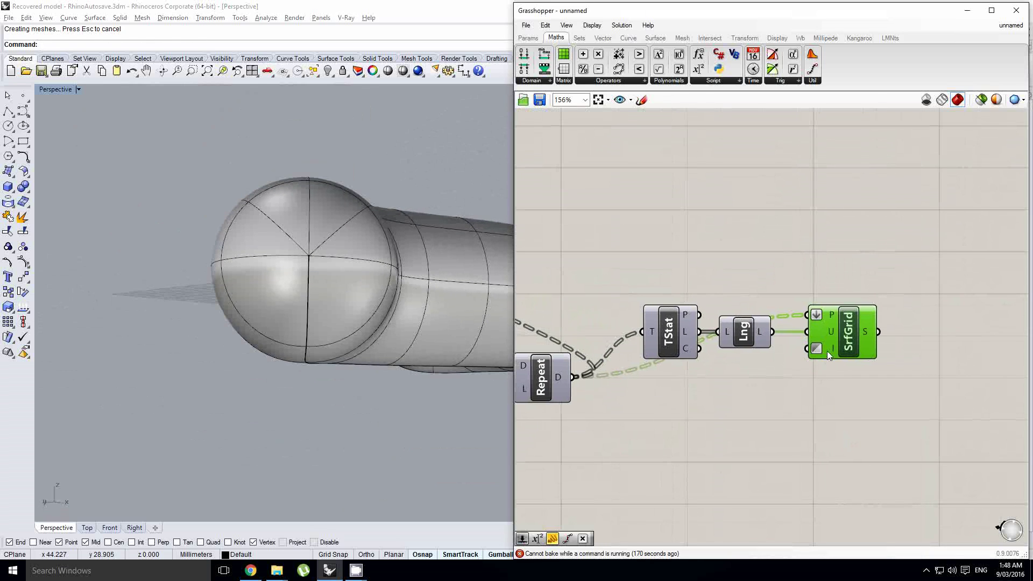
pyautogui.moveTo(422, 295); pyautogui.dragTo(312, 192, button='right')
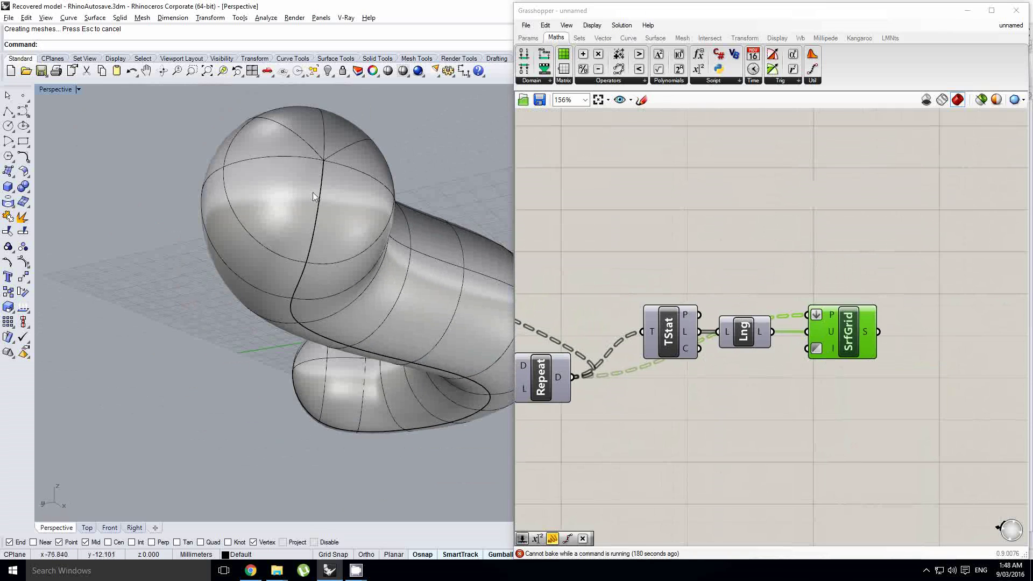
pyautogui.scroll(-4, 318, 179)
pyautogui.moveTo(411, 359); pyautogui.dragTo(284, 348, button='right')
pyautogui.scroll(-5, 284, 348)
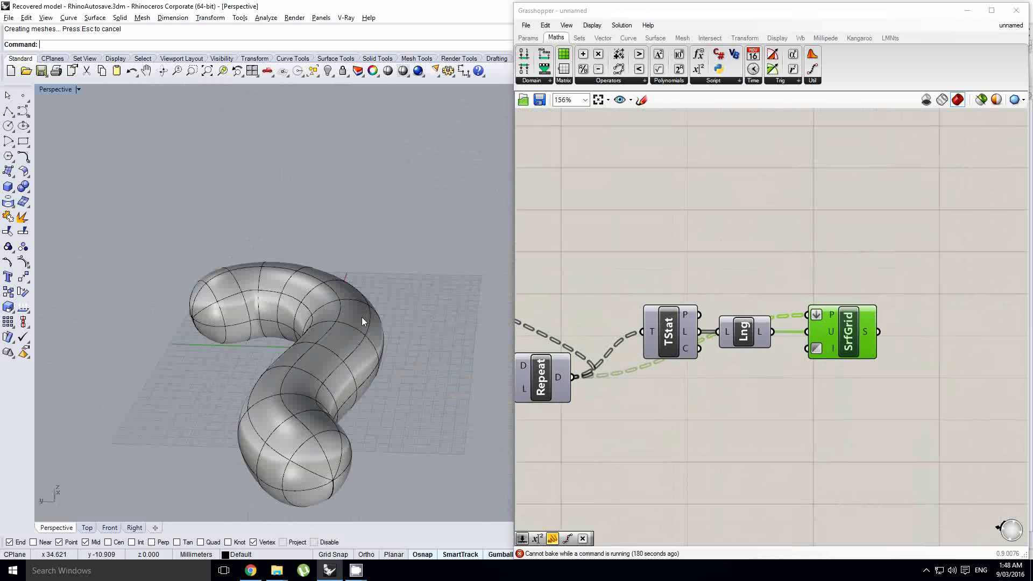
pyautogui.click(361, 318)
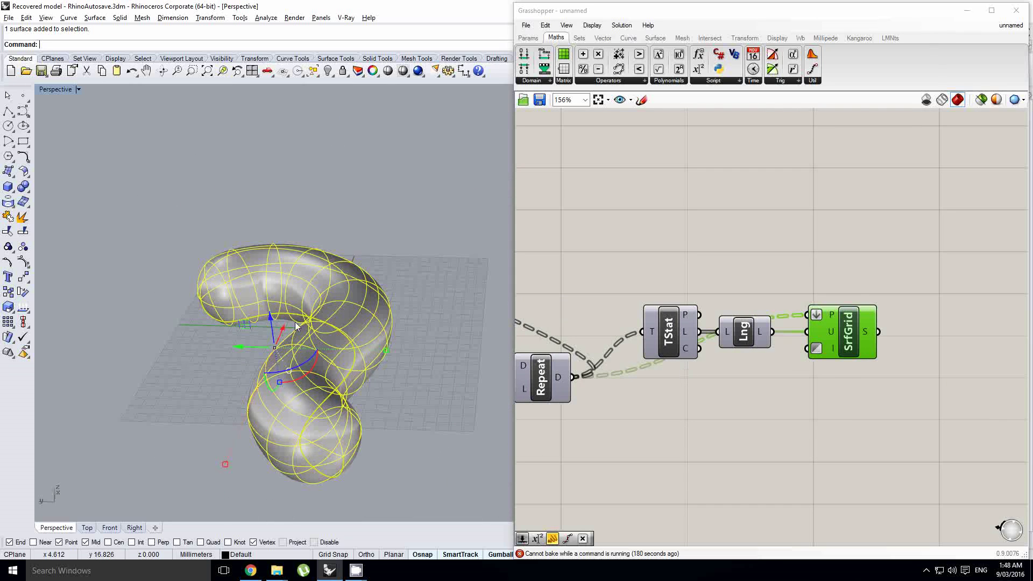
pyautogui.press('Delete')
# Step: Move the parameter viewer above the component chain, closer to the TStat component
pyautogui.moveTo(814, 334); pyautogui.dragTo(719, 342, button='right')
pyautogui.doubleClick(874, 349)
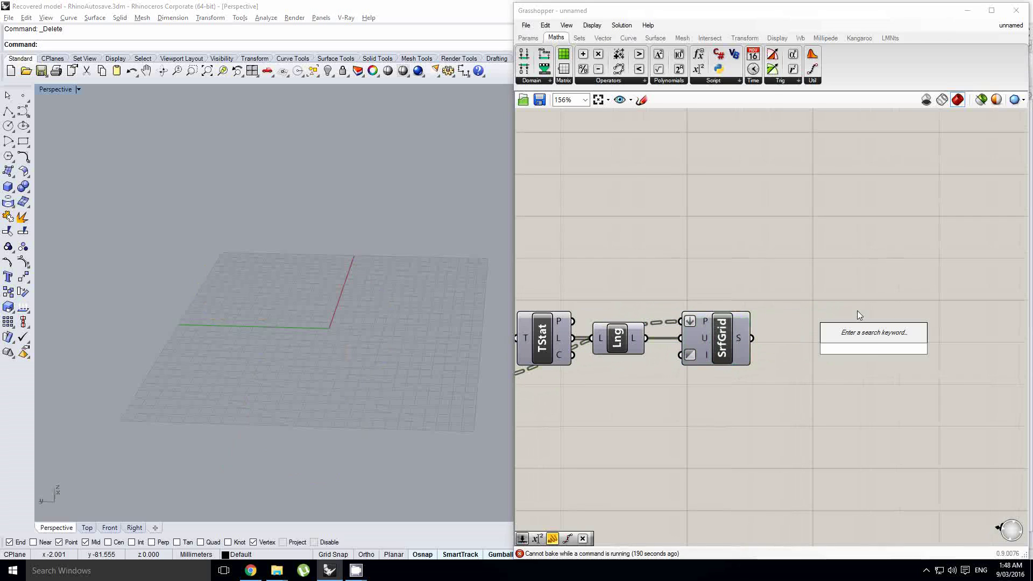
pyautogui.scroll(-3, 861, 313)
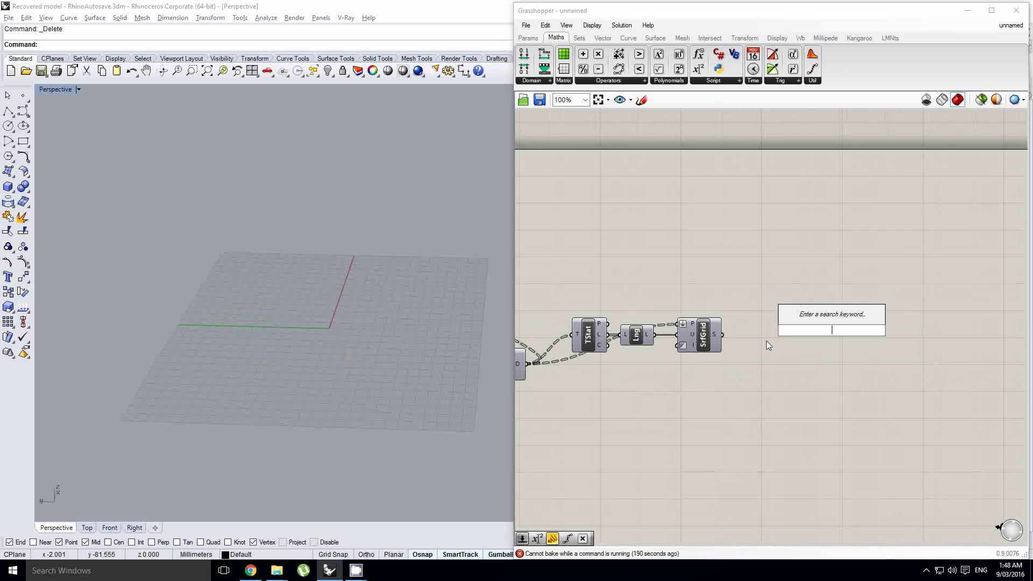
pyautogui.moveTo(766, 340); pyautogui.dragTo(928, 312, button='right')
pyautogui.scroll(-5, 928, 312)
pyautogui.moveTo(676, 339); pyautogui.dragTo(630, 362, button='right')
pyautogui.scroll(3, 760, 312)
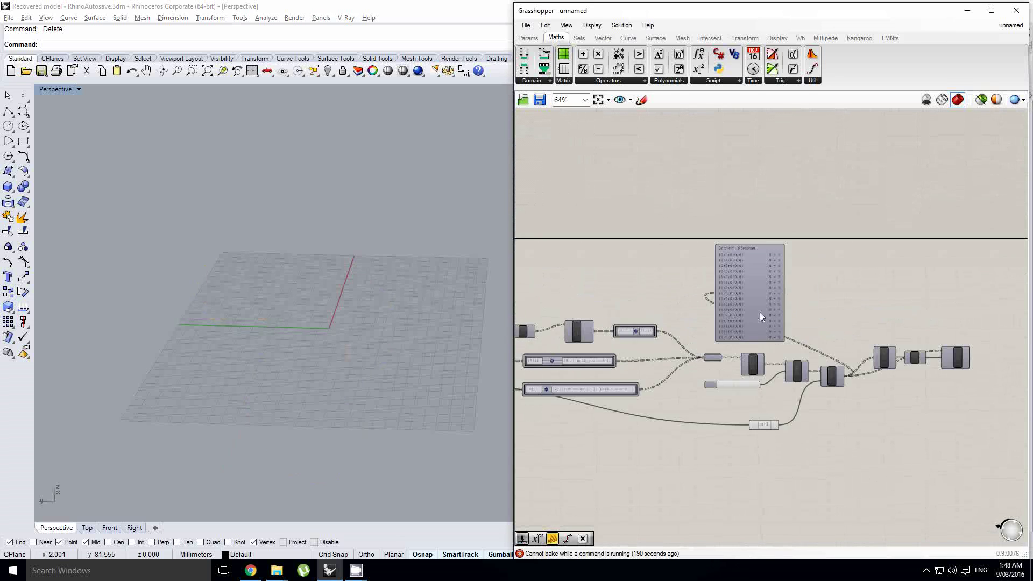
pyautogui.moveTo(799, 309); pyautogui.dragTo(713, 314, button='right')
pyautogui.moveTo(666, 313); pyautogui.dragTo(783, 281)
pyautogui.moveTo(792, 313); pyautogui.dragTo(562, 316, button='right')
pyautogui.scroll(2, 562, 317)
pyautogui.moveTo(800, 367); pyautogui.dragTo(770, 327, button='right')
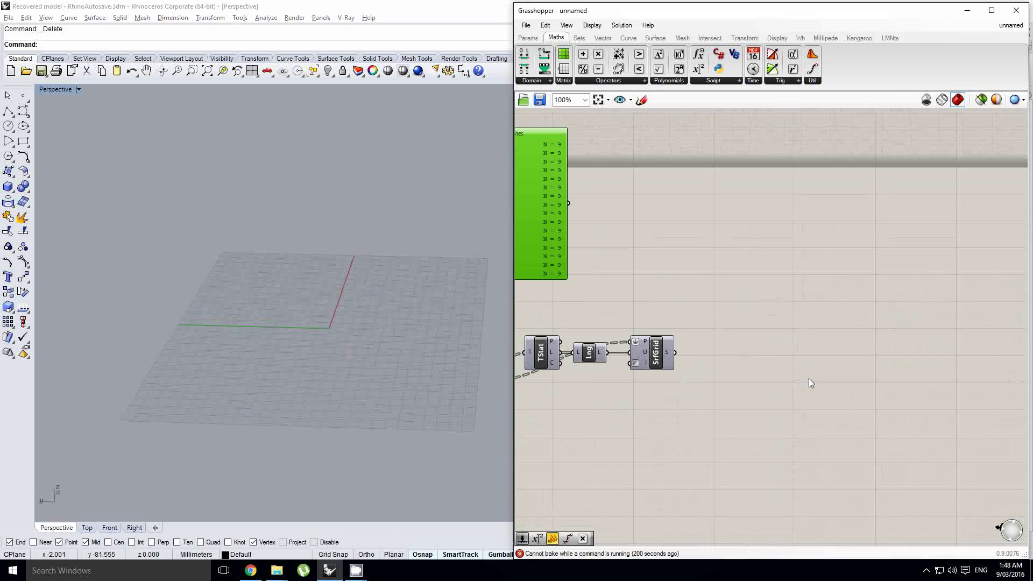
# Step: Add an Isotrim component well beyond SrfGrid and feed the SrfGrid surface output into its surface input
pyautogui.doubleClick(809, 380)
pyautogui.write('isotr')
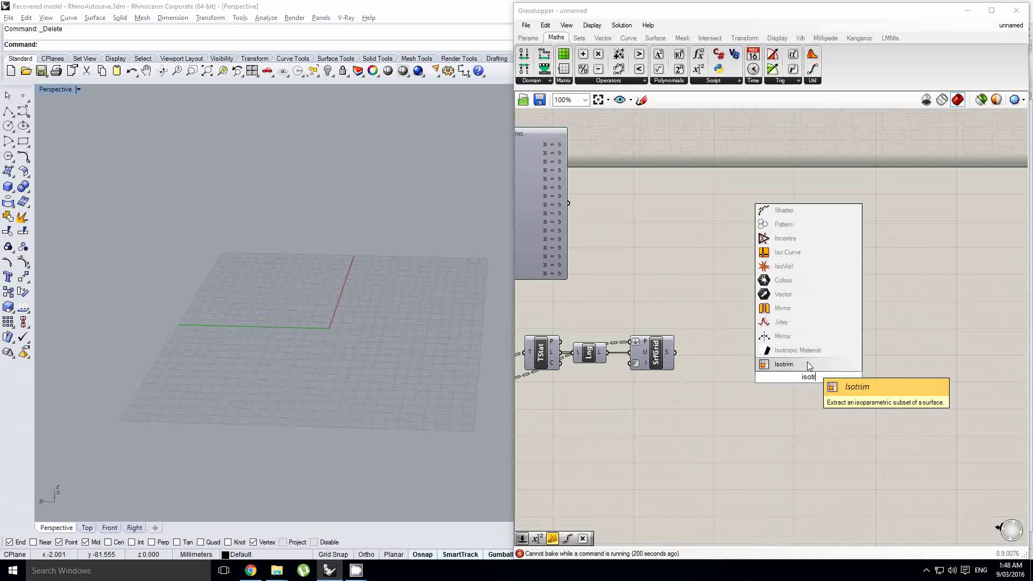
pyautogui.click(806, 363)
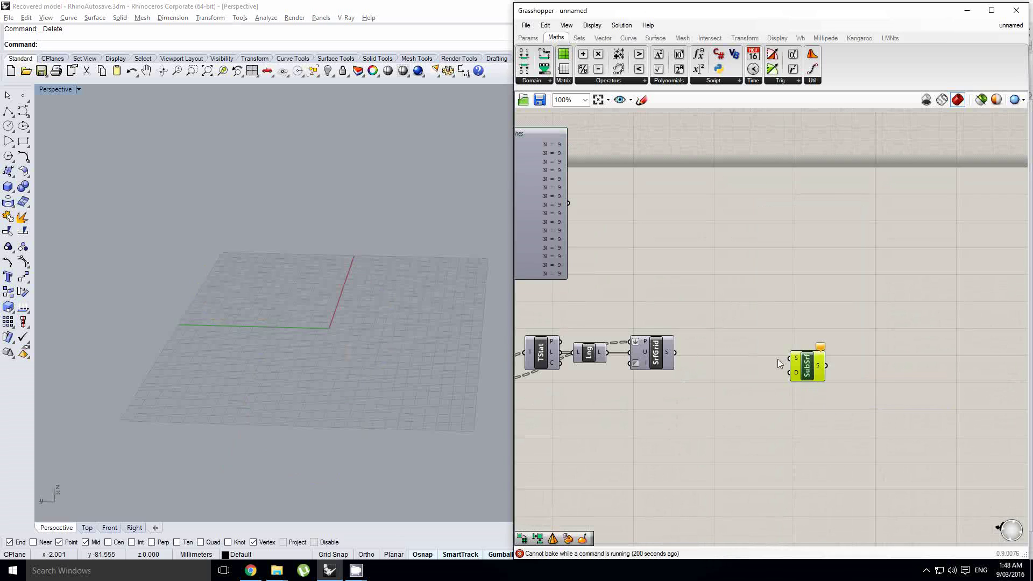
pyautogui.scroll(1, 777, 359)
pyautogui.moveTo(812, 366); pyautogui.dragTo(896, 360)
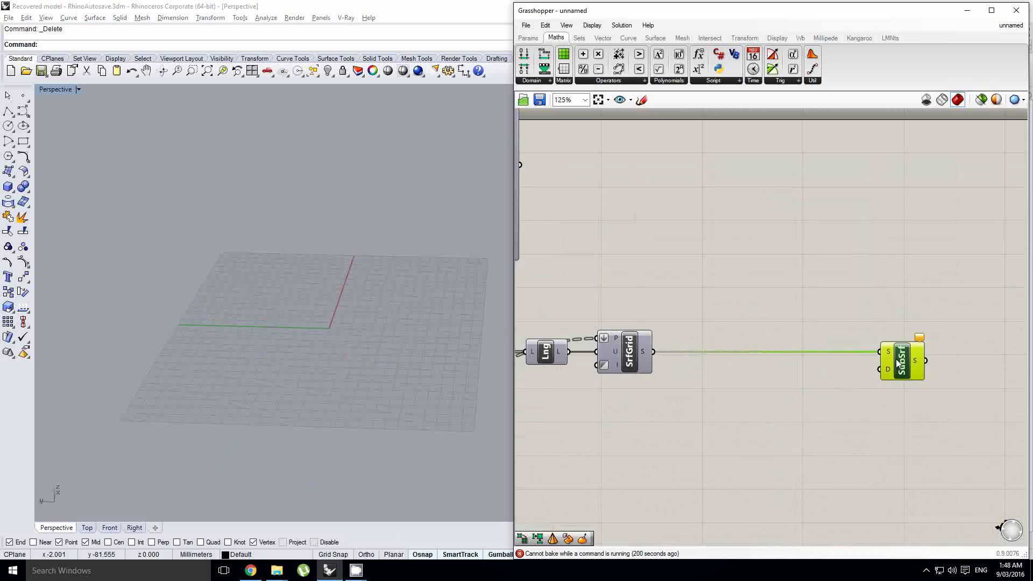
pyautogui.moveTo(896, 370); pyautogui.dragTo(832, 365, button='right')
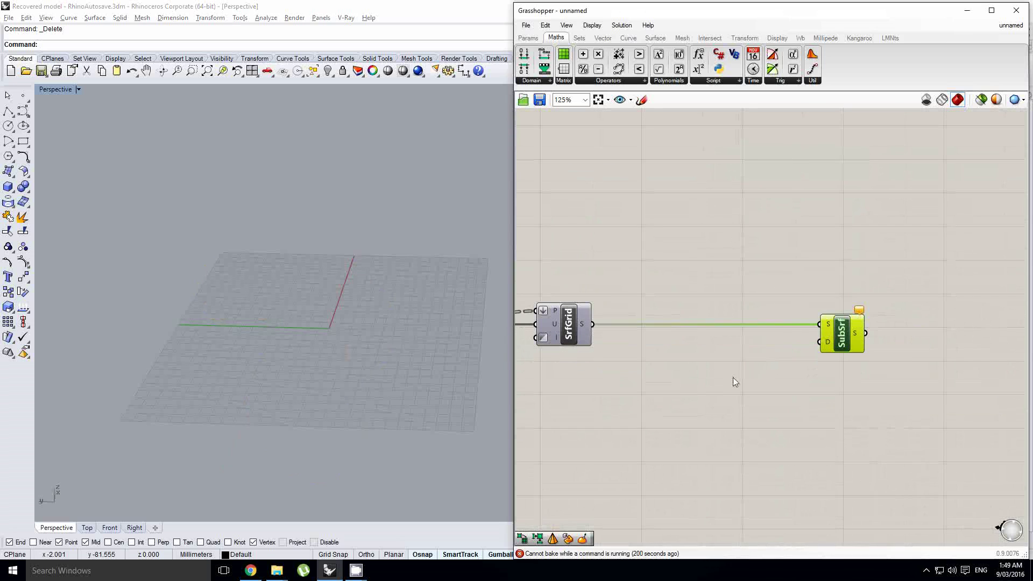
# Step: Reparameterize the surface input of the Isotrim component and shift the component farther from SrfGrid
pyautogui.doubleClick(712, 385)
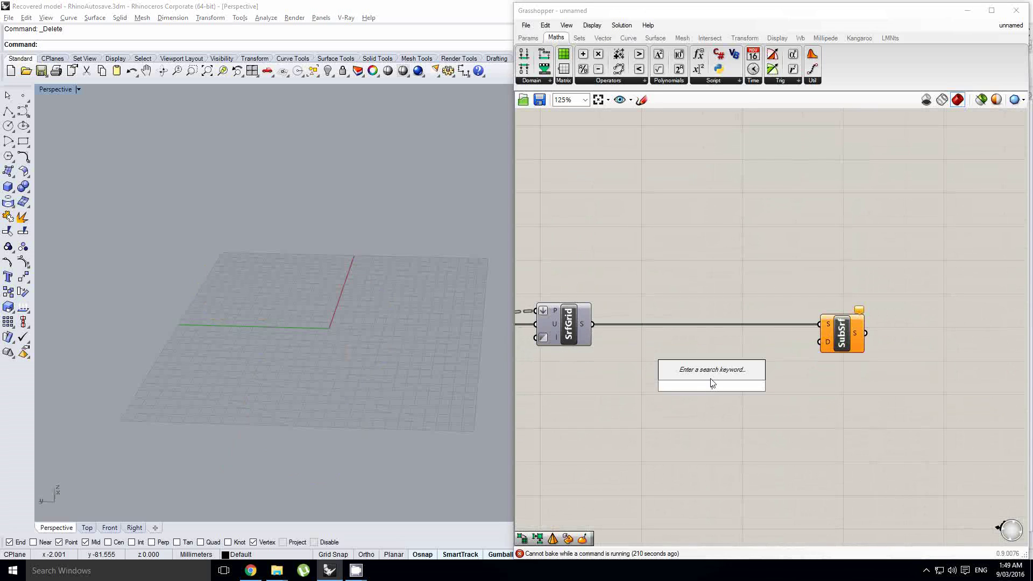
pyautogui.rightClick(829, 329)
pyautogui.click(873, 443)
pyautogui.moveTo(832, 341); pyautogui.dragTo(876, 338)
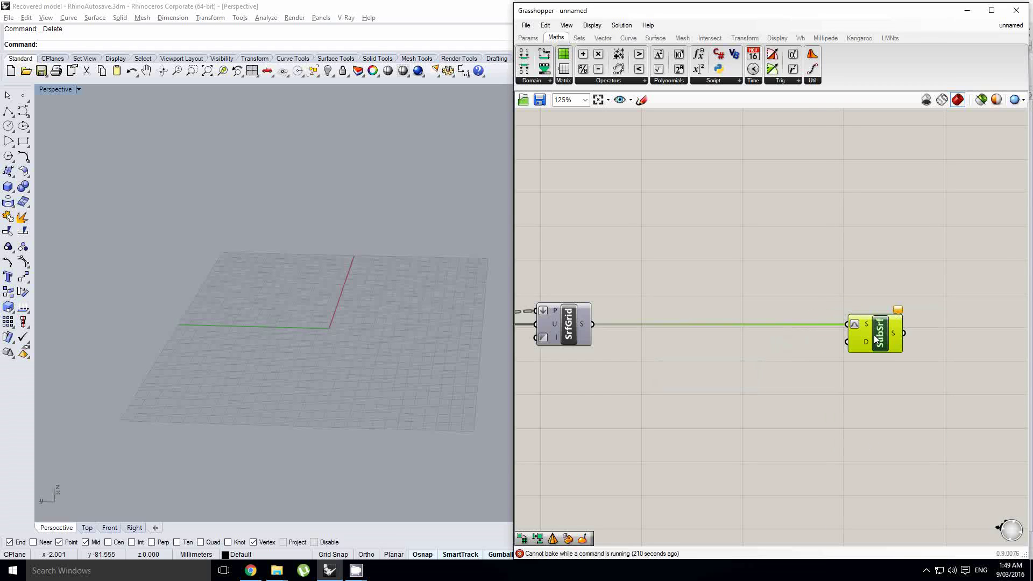
pyautogui.doubleClick(672, 428)
pyautogui.write('rang')
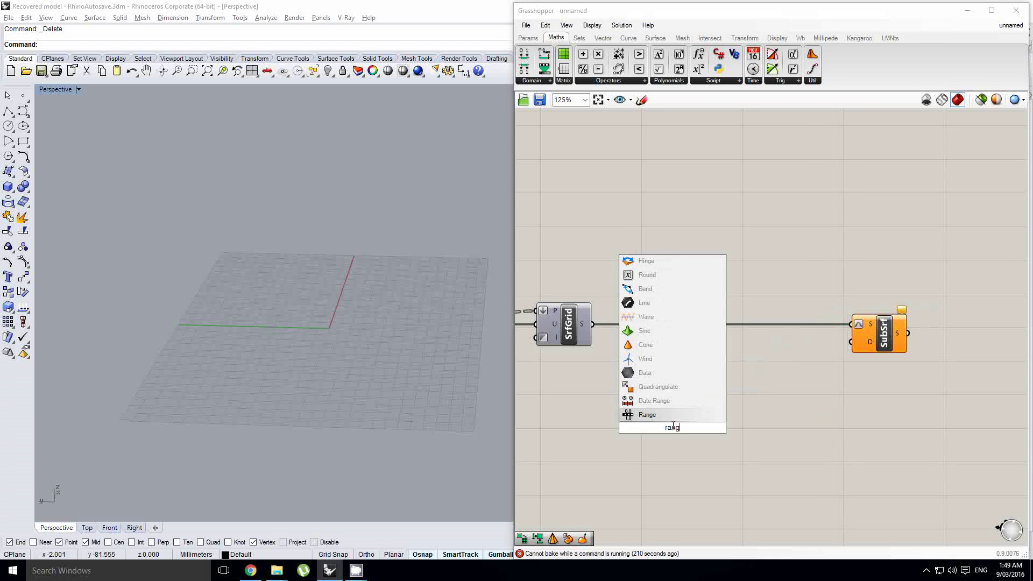
pyautogui.write('e')
pyautogui.click(669, 405)
pyautogui.press('Delete')
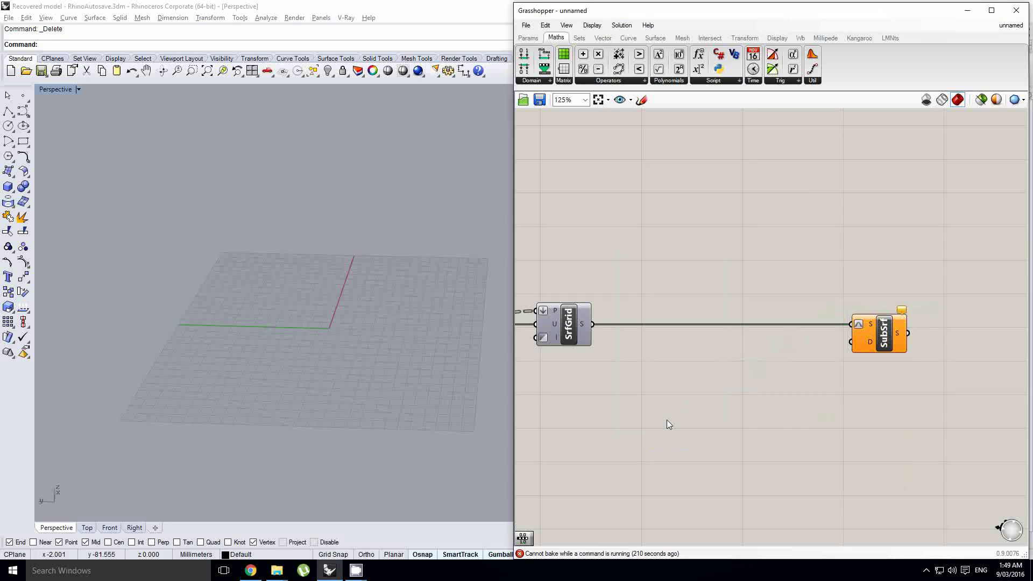
# Step: Add a Range component below the wire between SrfGrid and Isotrim
pyautogui.doubleClick(666, 419)
pyautogui.write('range')
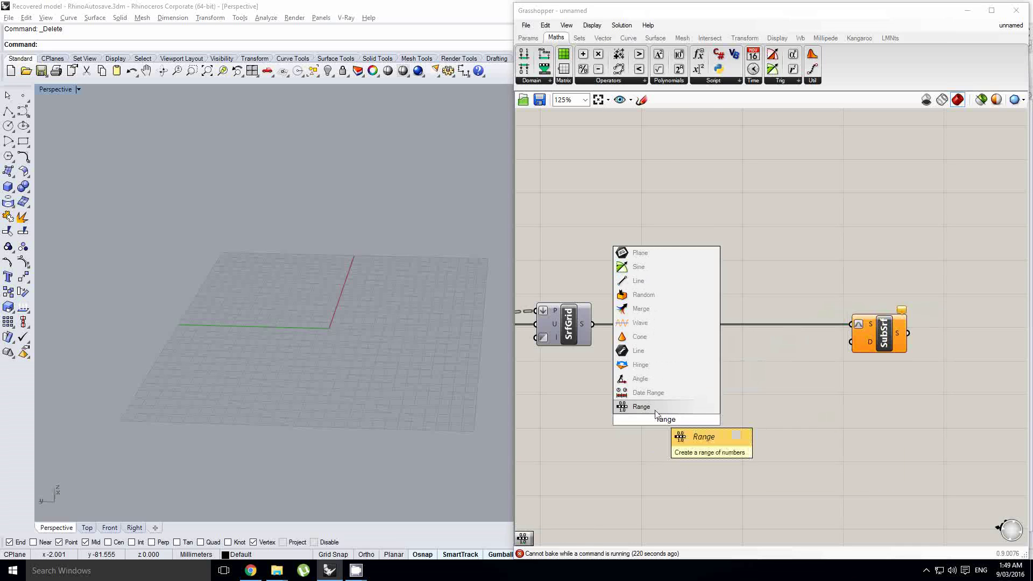
pyautogui.click(656, 411)
pyautogui.moveTo(616, 412); pyautogui.dragTo(717, 385, button='right')
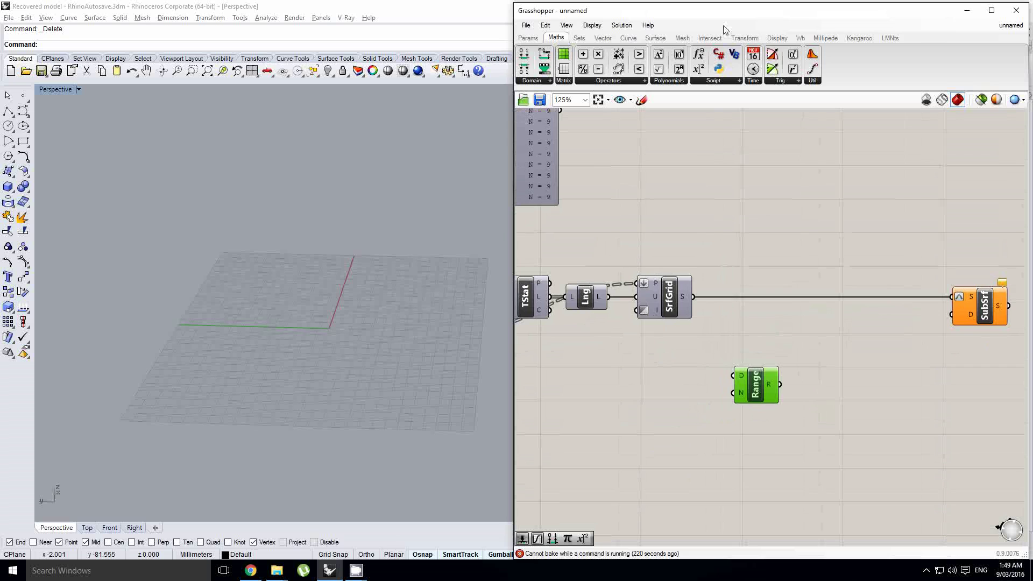
# Step: Add a number slider before the Range component, with integer rounding and a maximum of 20
pyautogui.click(532, 40)
pyautogui.moveTo(664, 68); pyautogui.dragTo(581, 376)
pyautogui.scroll(1, 571, 378)
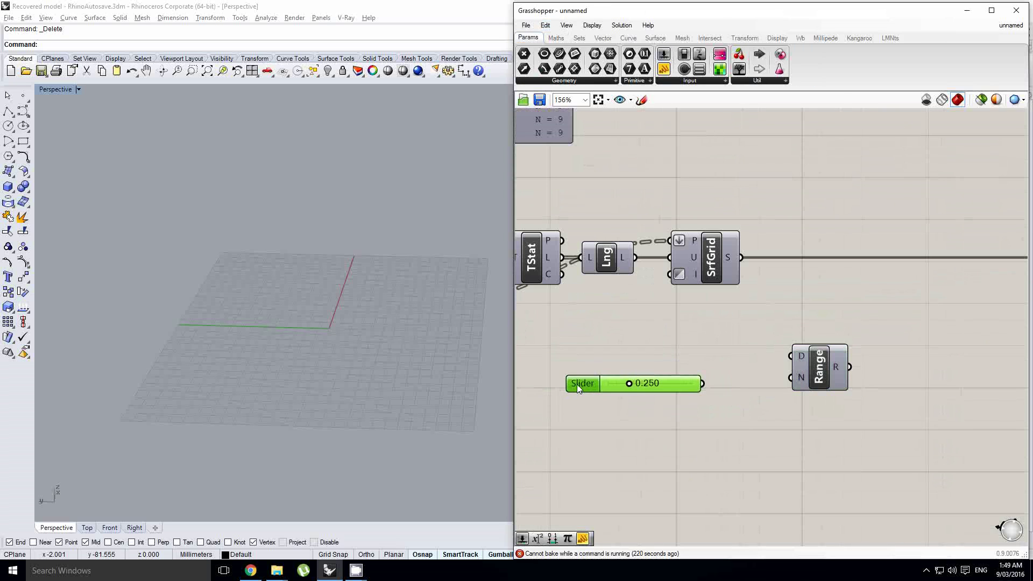
pyautogui.doubleClick(579, 385)
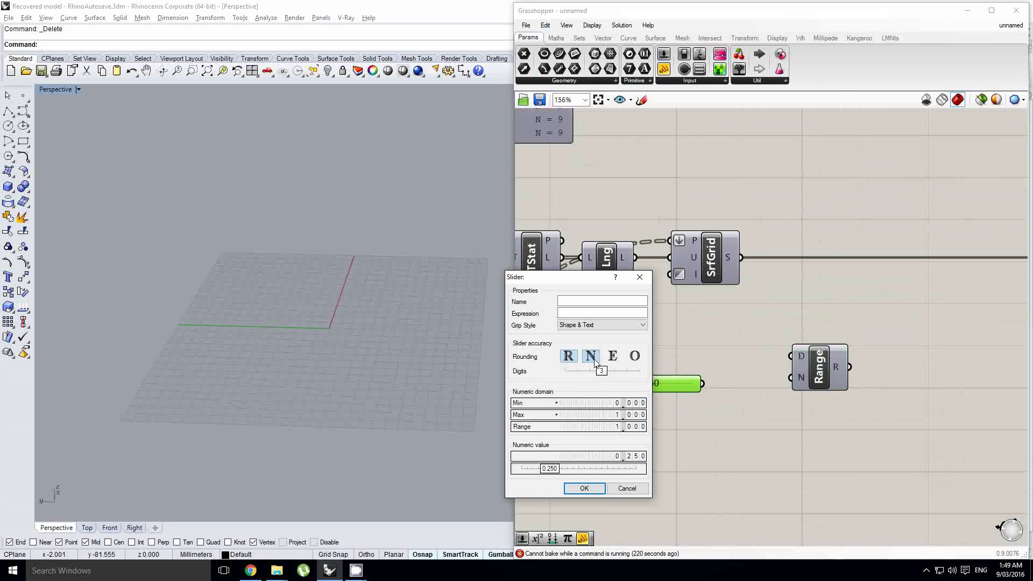
pyautogui.doubleClick(596, 420)
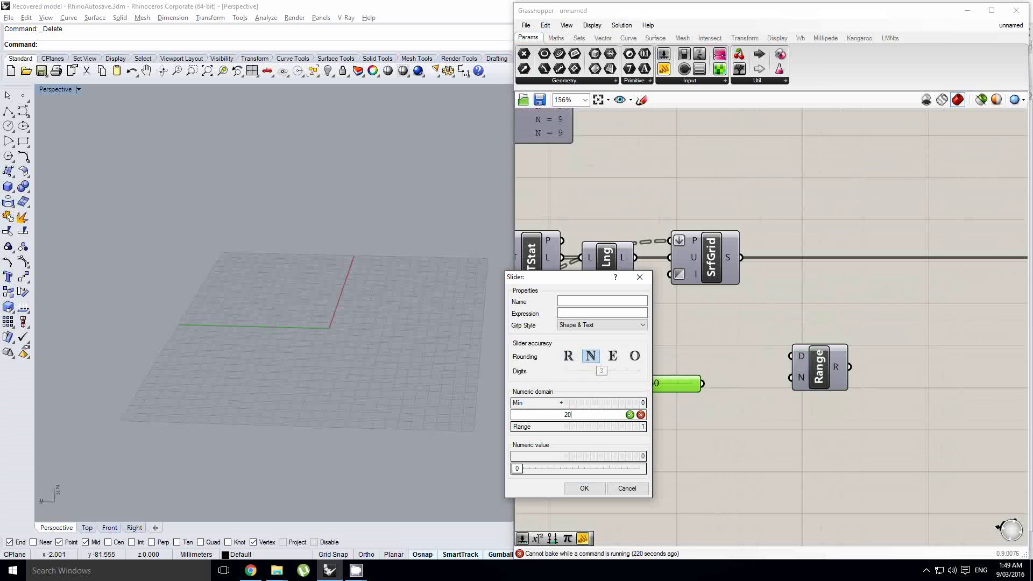
pyautogui.click(583, 492)
# Step: Connect the new slider to the Range component's N input and set it to 12 steps
pyautogui.scroll(1, 705, 392)
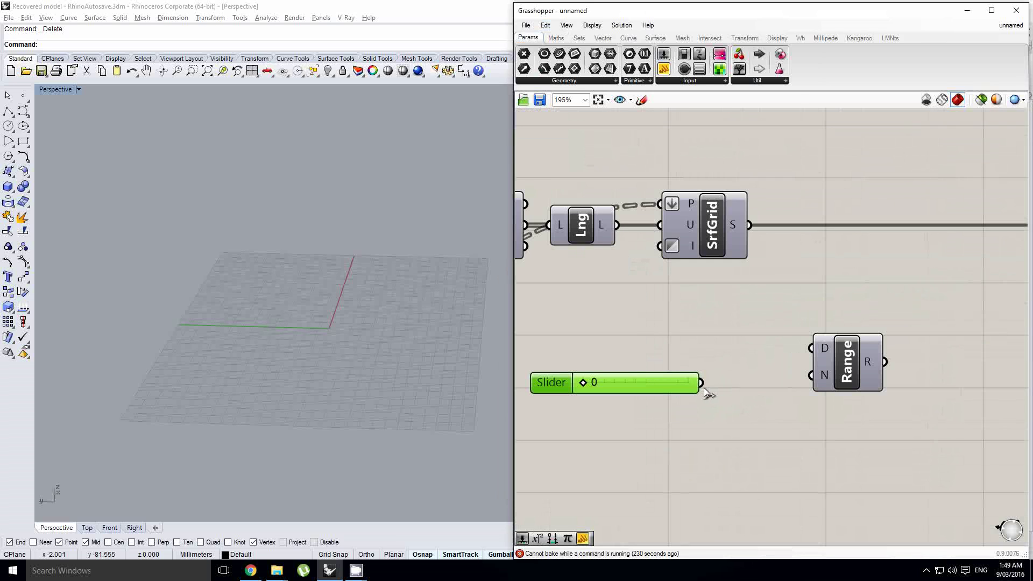
pyautogui.moveTo(635, 379); pyautogui.dragTo(674, 375)
pyautogui.scroll(-3, 751, 354)
# Step: Add a Consecutive Domains component after the Range component
pyautogui.doubleClick(751, 354)
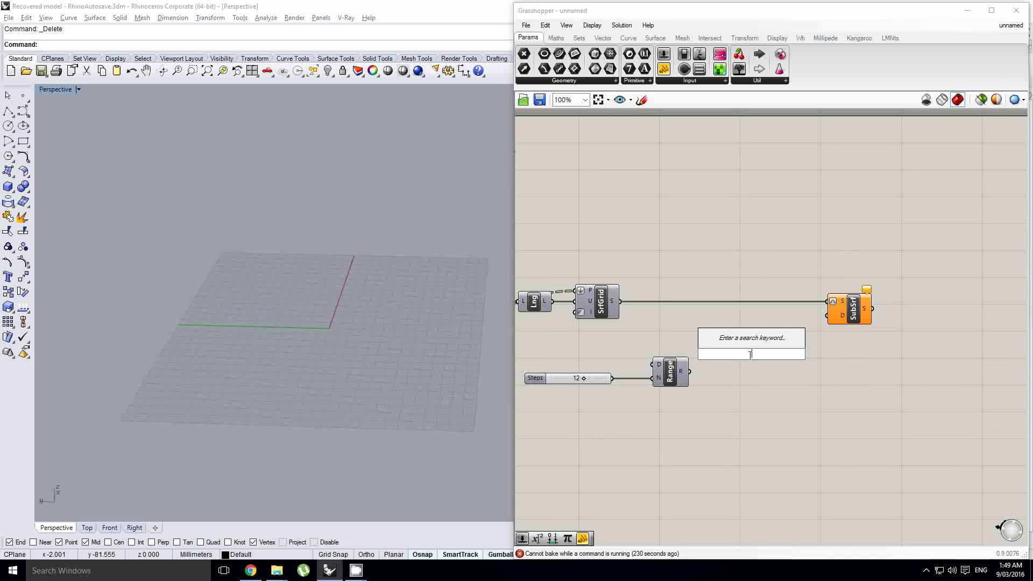
pyautogui.click(725, 372)
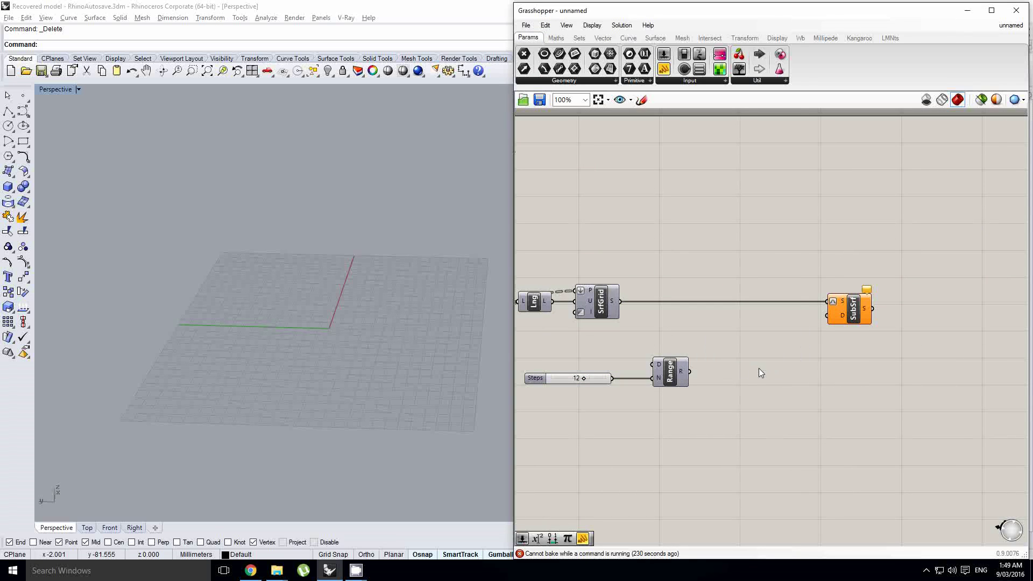
pyautogui.doubleClick(740, 366)
pyautogui.write('consec')
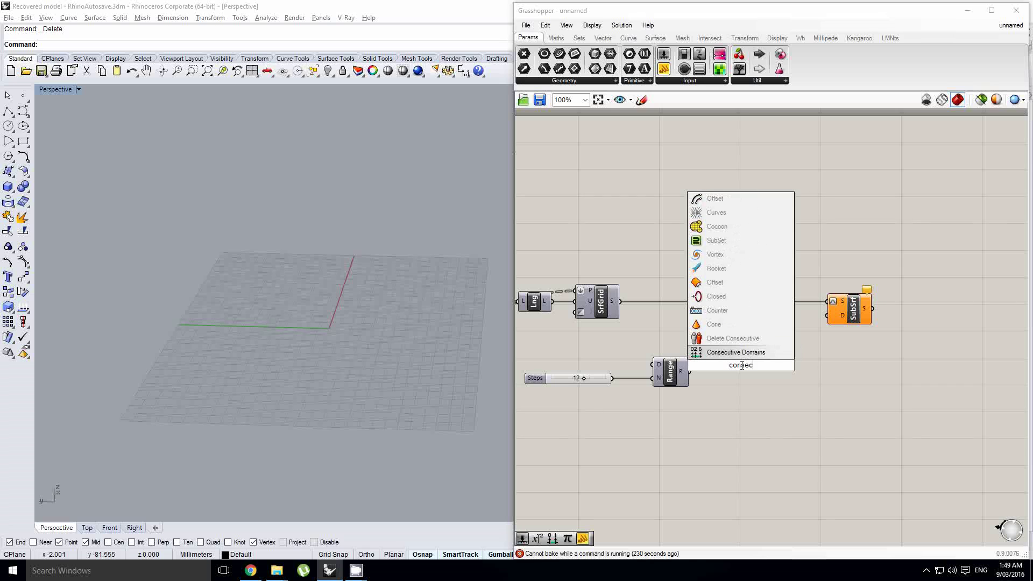
pyautogui.press('Return')
pyautogui.scroll(3, 748, 374)
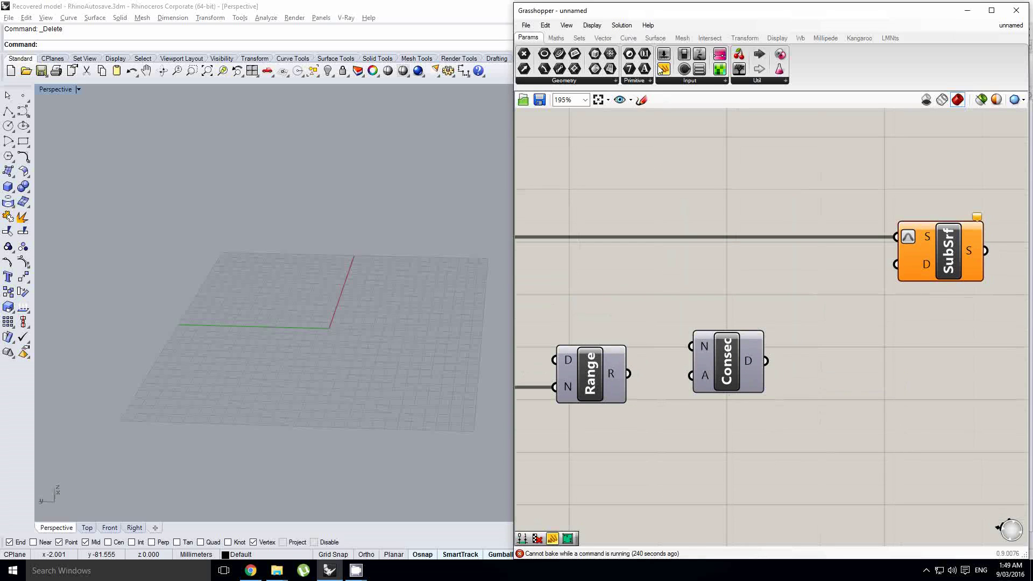
# Step: Feed the Range output into the Consecutive Domains N input and show the resulting domains in a new panel
pyautogui.moveTo(872, 368); pyautogui.dragTo(872, 368)
pyautogui.moveTo(628, 374); pyautogui.dragTo(691, 347)
pyautogui.moveTo(725, 358); pyautogui.dragTo(714, 387)
pyautogui.moveTo(778, 384); pyautogui.dragTo(788, 368)
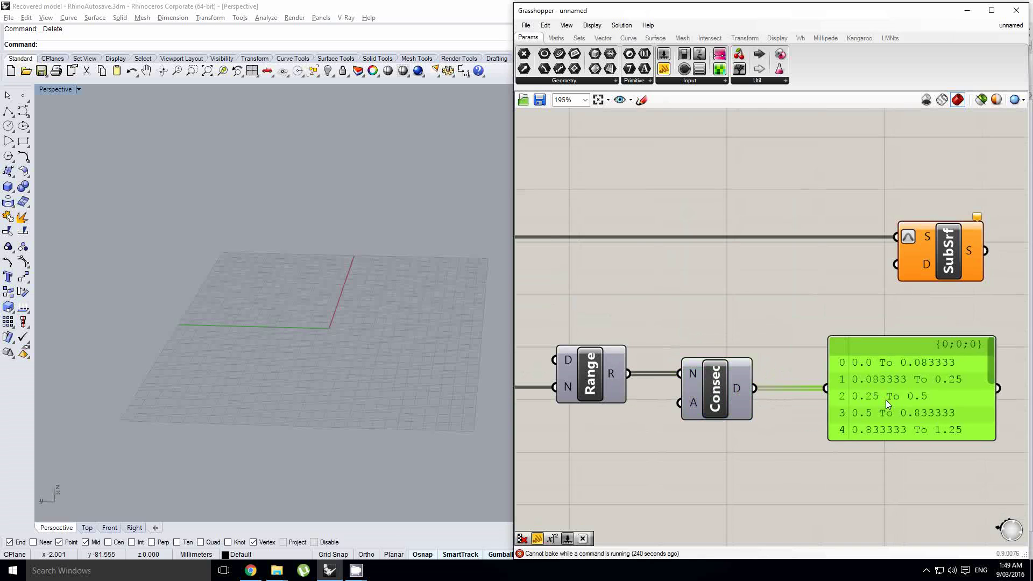
# Step: Set the Range steps slider to 10
pyautogui.scroll(-1, 886, 400)
pyautogui.moveTo(582, 389); pyautogui.dragTo(653, 380, button='right')
pyautogui.moveTo(585, 383); pyautogui.dragTo(577, 382)
pyautogui.moveTo(856, 377); pyautogui.dragTo(786, 371, button='right')
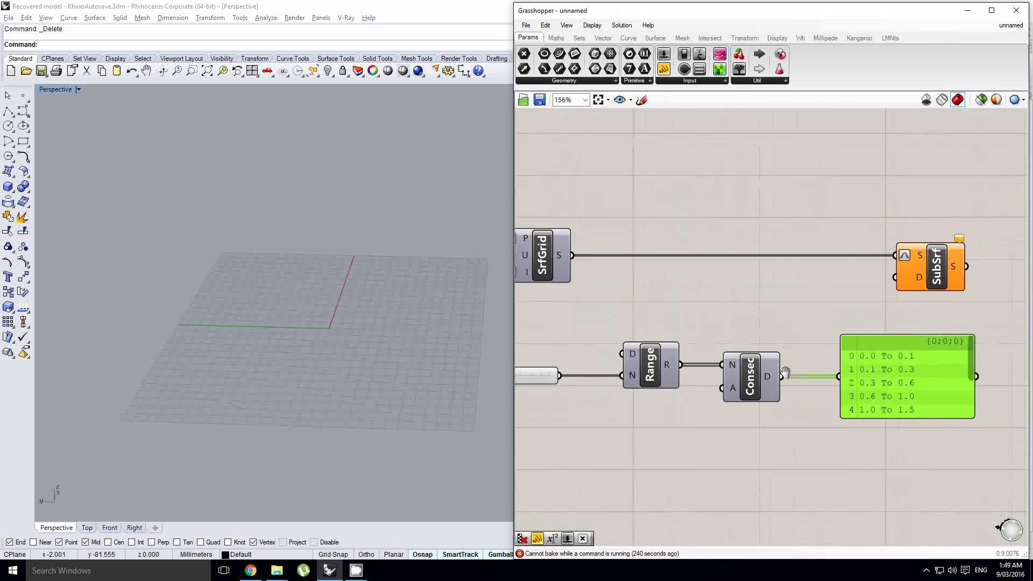
# Step: Lengthen the panel downward so it lists all the consecutive domains at once
pyautogui.click(796, 343)
pyautogui.scroll(1, 775, 378)
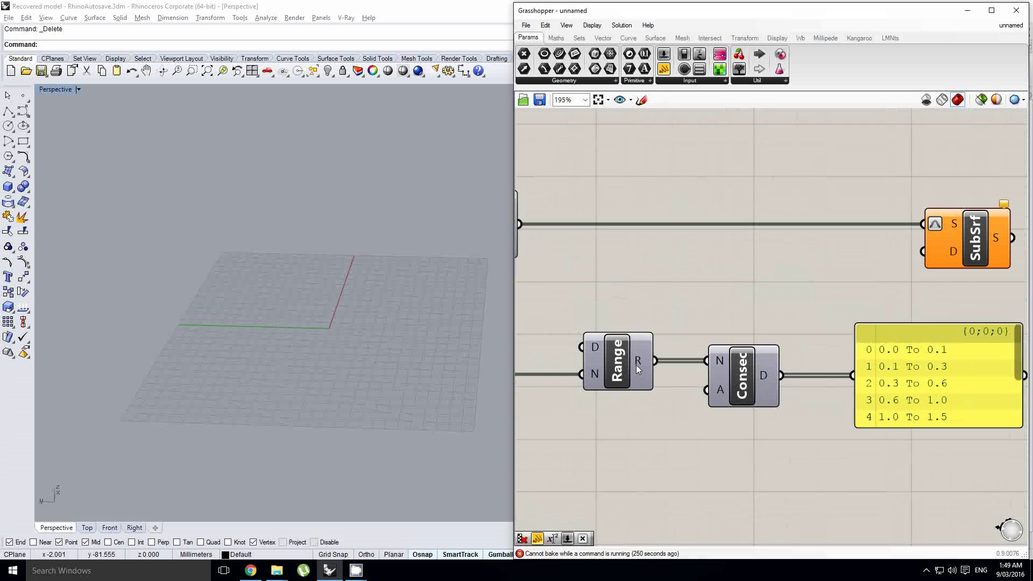
pyautogui.moveTo(636, 365)
pyautogui.scroll(-1, 850, 378)
pyautogui.moveTo(866, 393); pyautogui.dragTo(867, 507)
pyautogui.scroll(1, 832, 461)
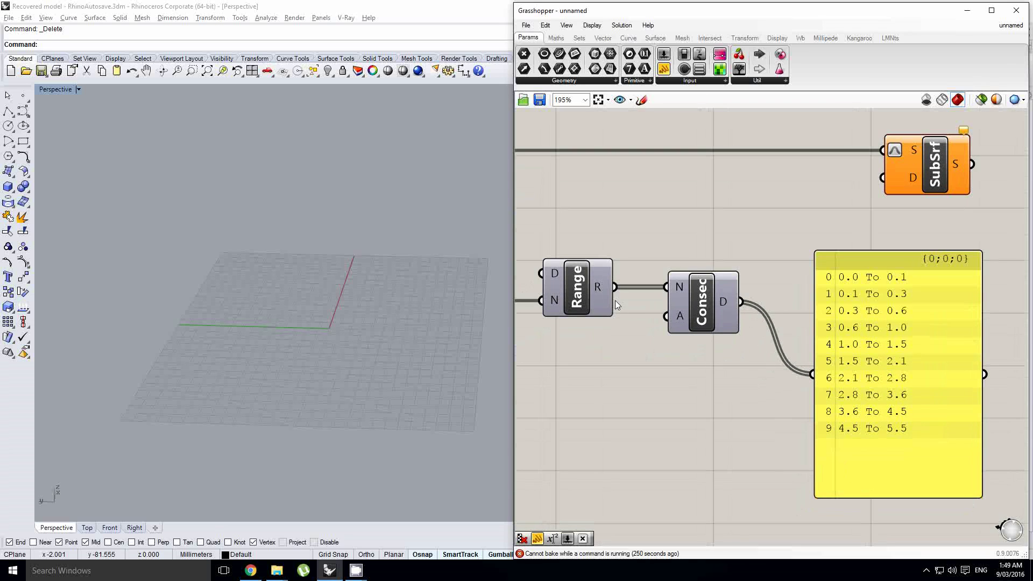
# Step: Invert the A (additive) input of the Consecutive Domains component
pyautogui.moveTo(602, 290)
pyautogui.scroll(1, 856, 411)
pyautogui.moveTo(854, 410); pyautogui.dragTo(828, 420, button='right')
pyautogui.moveTo(752, 431); pyautogui.dragTo(920, 465)
pyautogui.moveTo(692, 405); pyautogui.dragTo(777, 415, button='right')
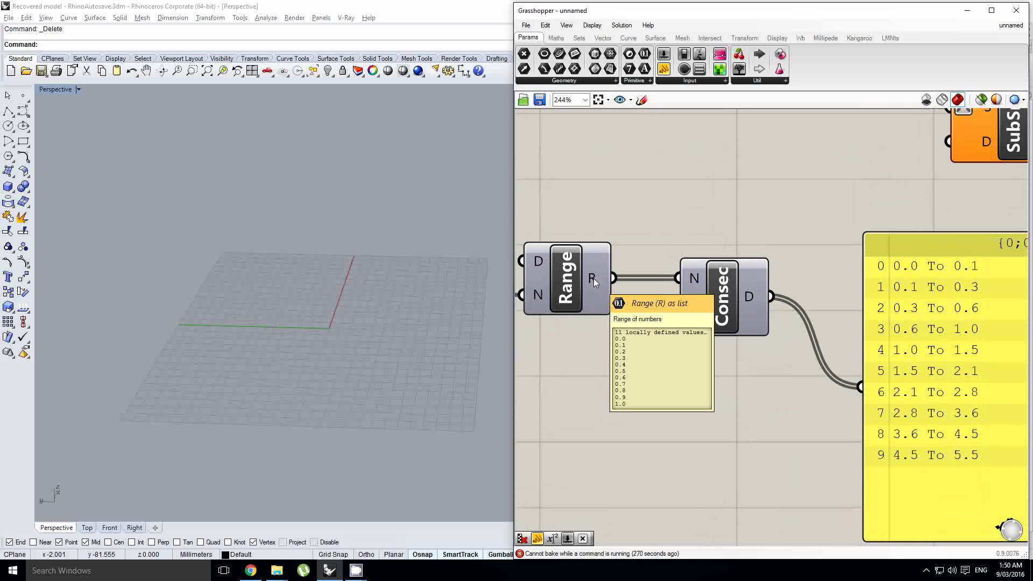
pyautogui.rightClick(699, 316)
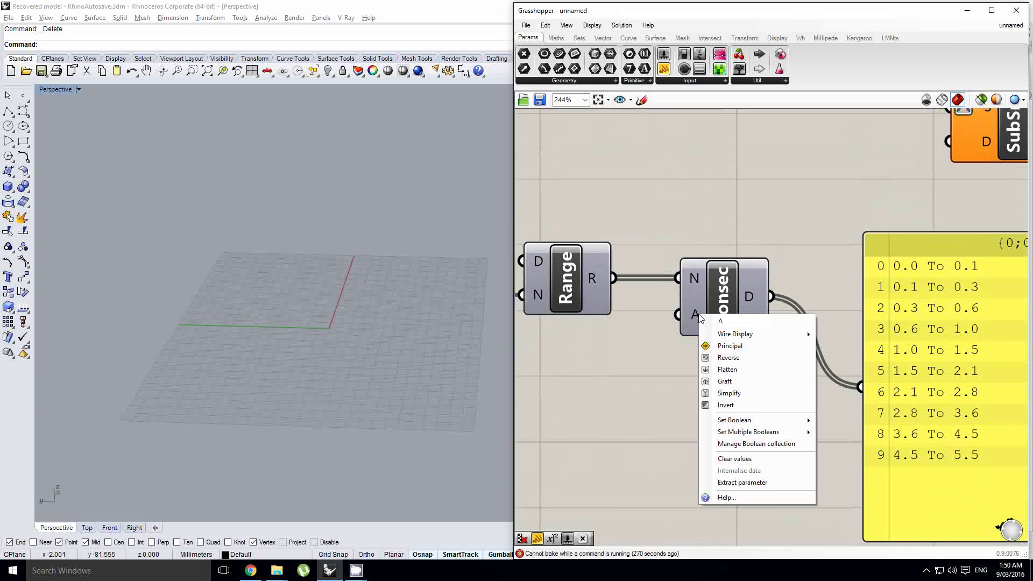
pyautogui.click(731, 405)
pyautogui.scroll(-2, 686, 318)
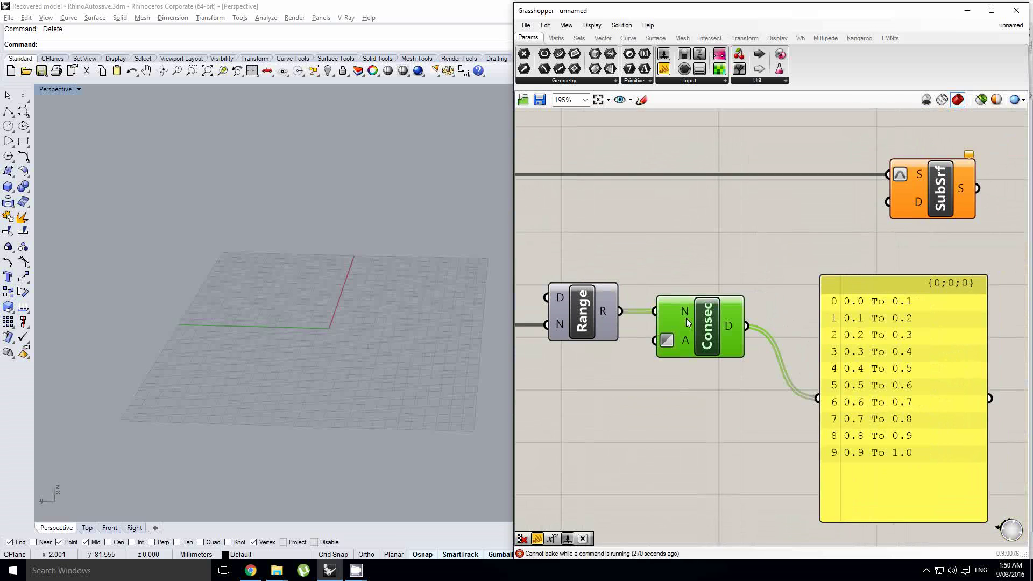
pyautogui.moveTo(785, 392); pyautogui.dragTo(769, 387, button='right')
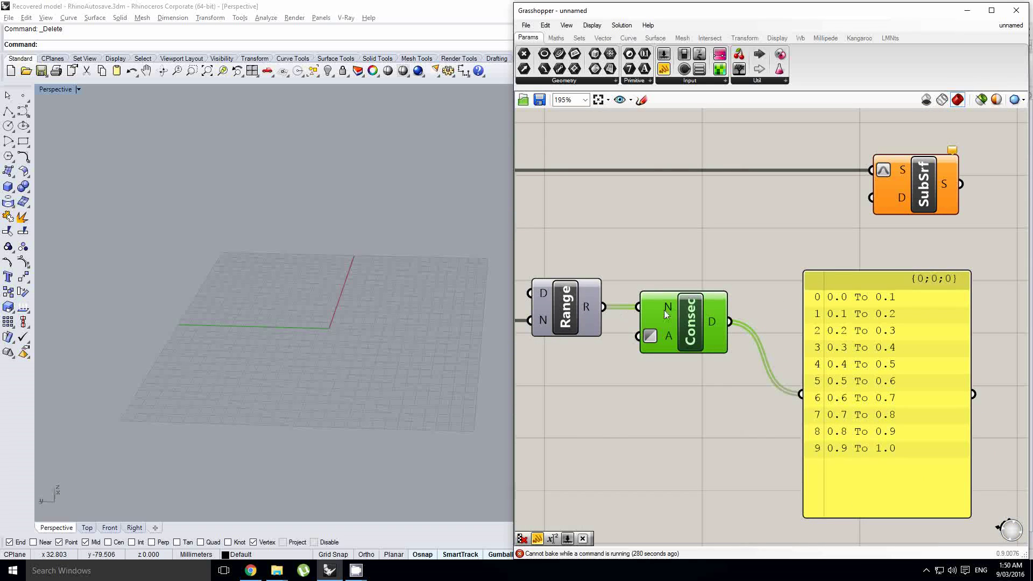
# Step: Replace the domains panel with a Construct Domain² component, wiring Consecutive Domains into its U input and its output into the Isotrim D input
pyautogui.click(857, 450)
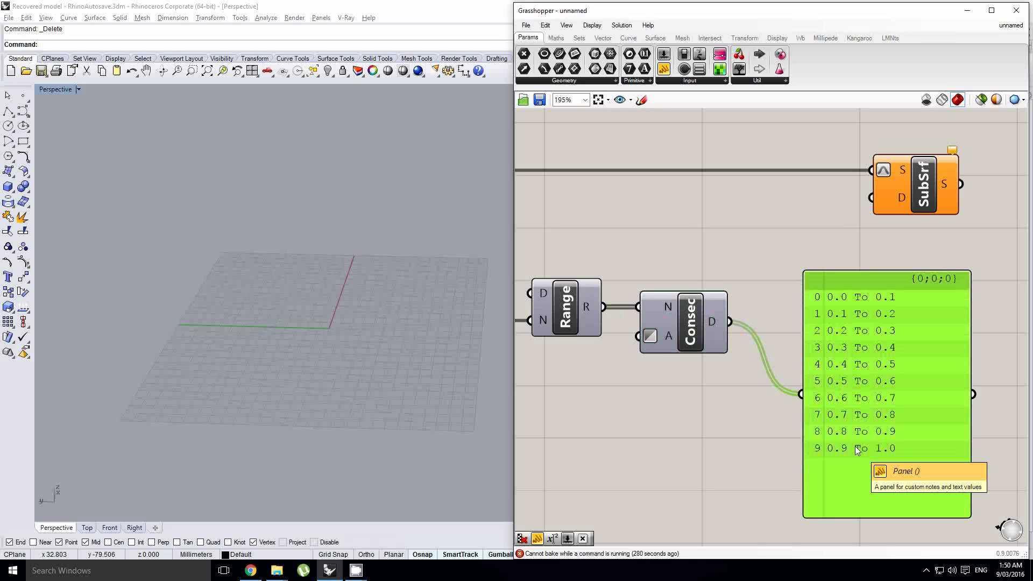
pyautogui.press('Delete')
pyautogui.doubleClick(886, 368)
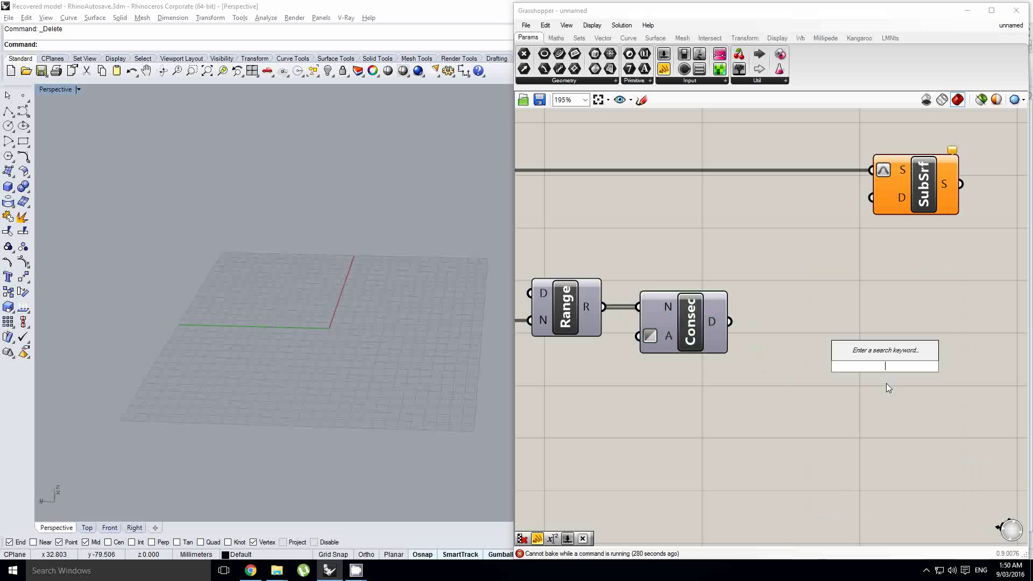
pyautogui.write('con dom')
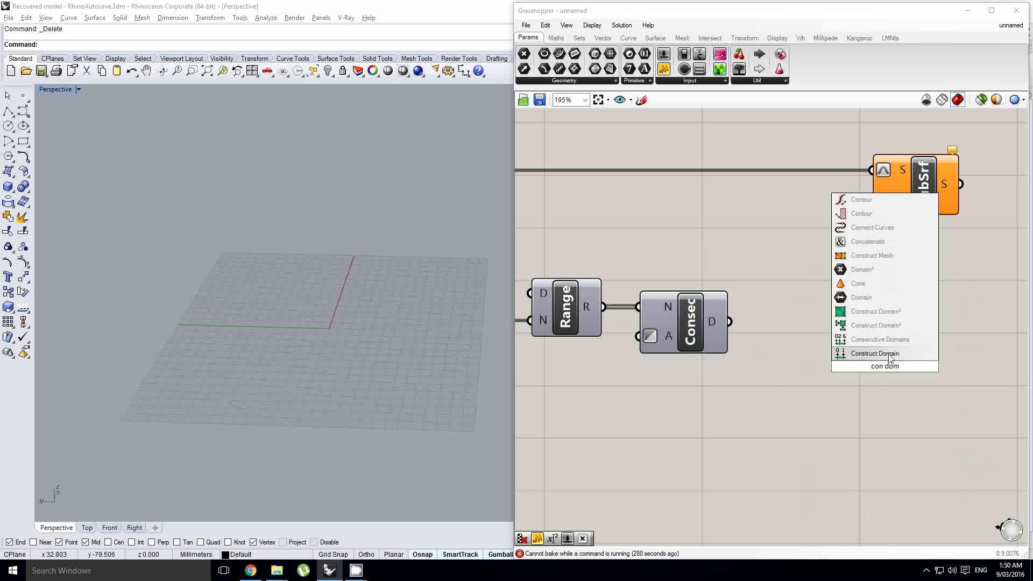
pyautogui.click(875, 354)
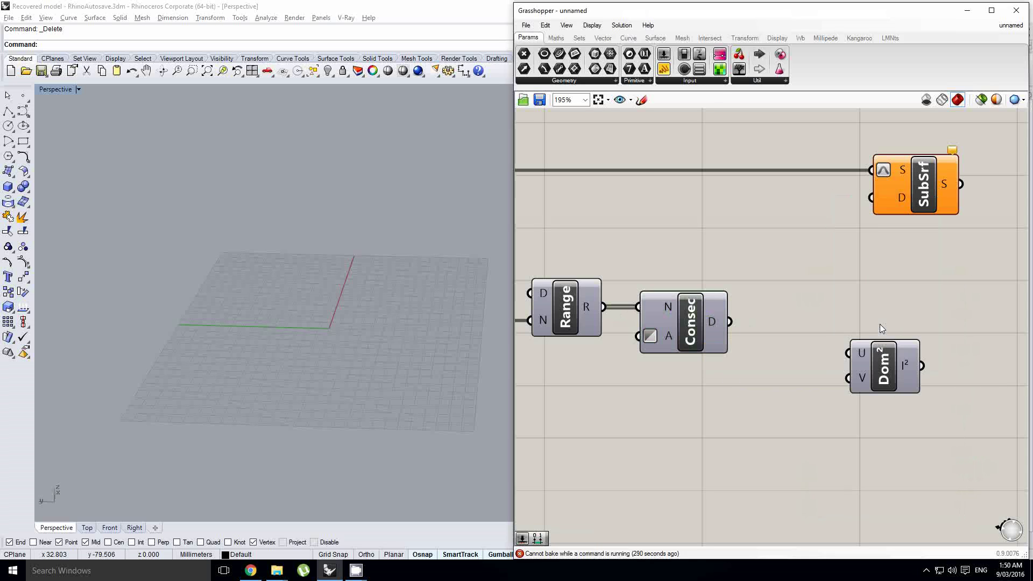
pyautogui.moveTo(883, 356); pyautogui.dragTo(831, 317)
pyautogui.moveTo(730, 322)
pyautogui.mouseDown()
pyautogui.moveTo(795, 311)
pyautogui.moveTo(825, 330)
pyautogui.moveTo(869, 212)
pyautogui.mouseUp()
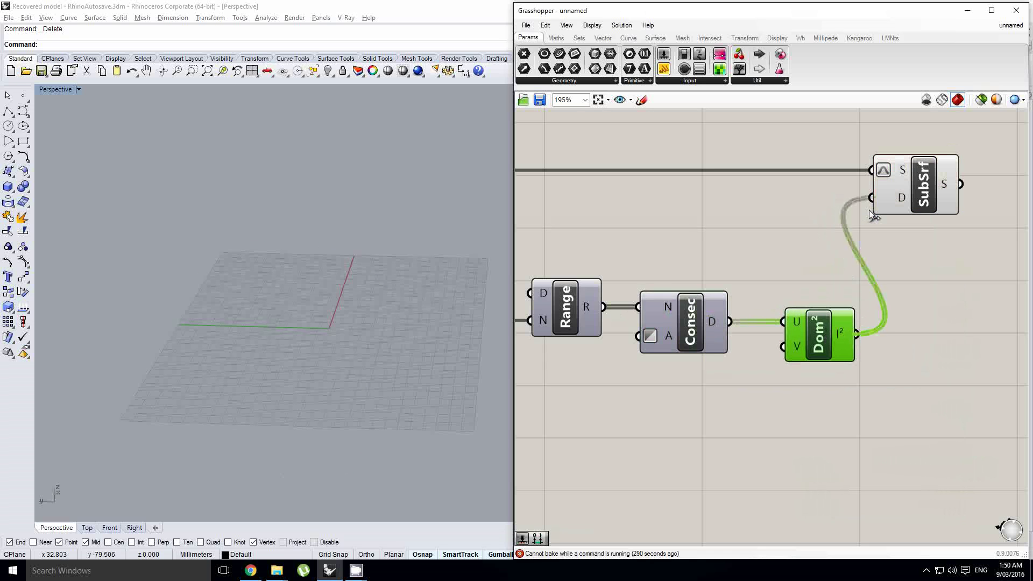
# Step: Examine the subdivided tube preview from several angles in the perspective viewport
pyautogui.scroll(6, 334, 330)
pyautogui.moveTo(388, 303); pyautogui.dragTo(330, 346, button='right')
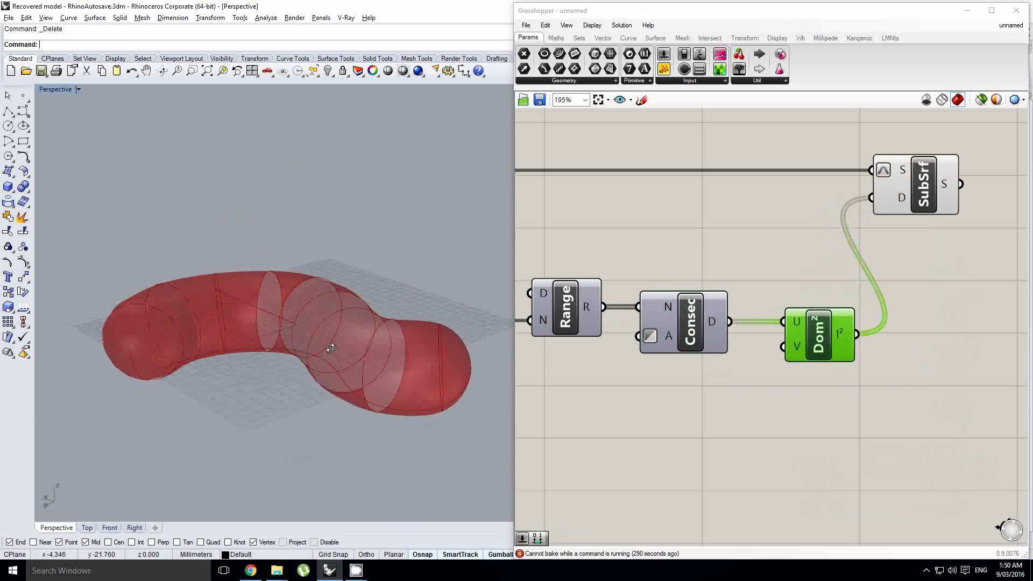
pyautogui.scroll(4, 367, 318)
pyautogui.moveTo(367, 318); pyautogui.dragTo(256, 296, button='right')
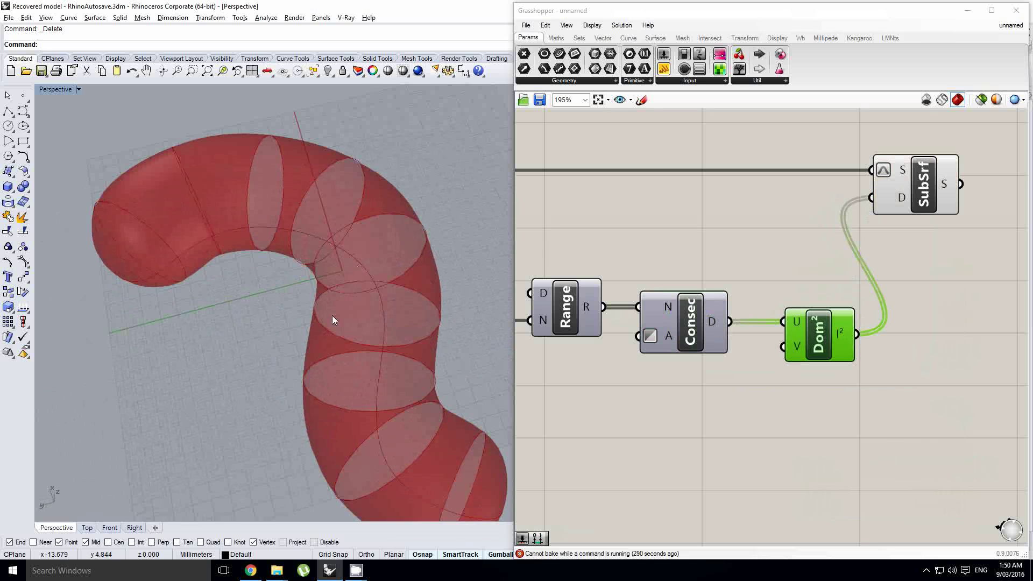
pyautogui.moveTo(332, 315); pyautogui.dragTo(284, 292, button='right')
pyautogui.scroll(-2, 329, 268)
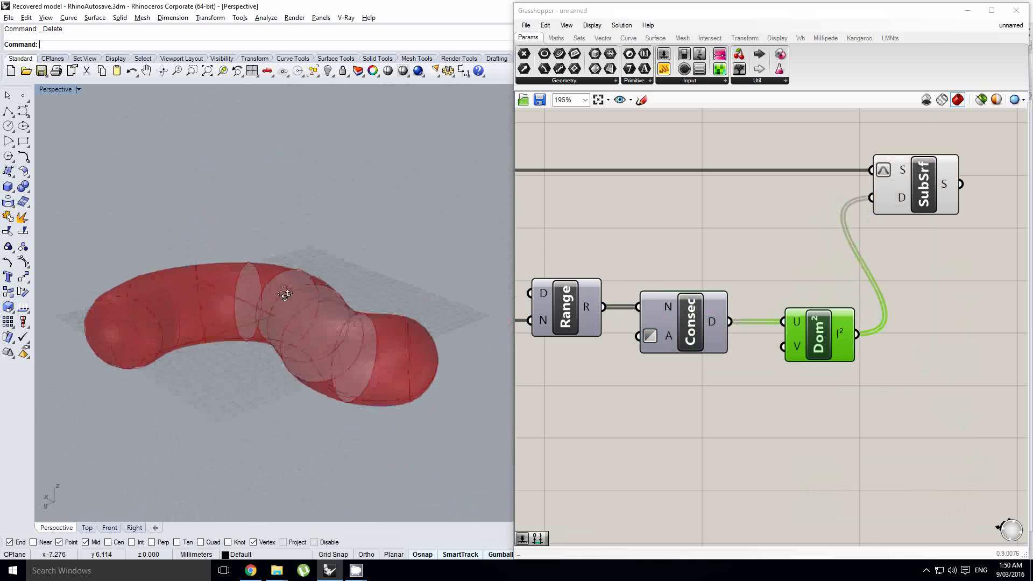
pyautogui.scroll(-1, 661, 341)
pyautogui.moveTo(667, 339); pyautogui.dragTo(883, 339, button='right')
pyautogui.moveTo(683, 363); pyautogui.dragTo(737, 368, button='right')
pyautogui.click(701, 376)
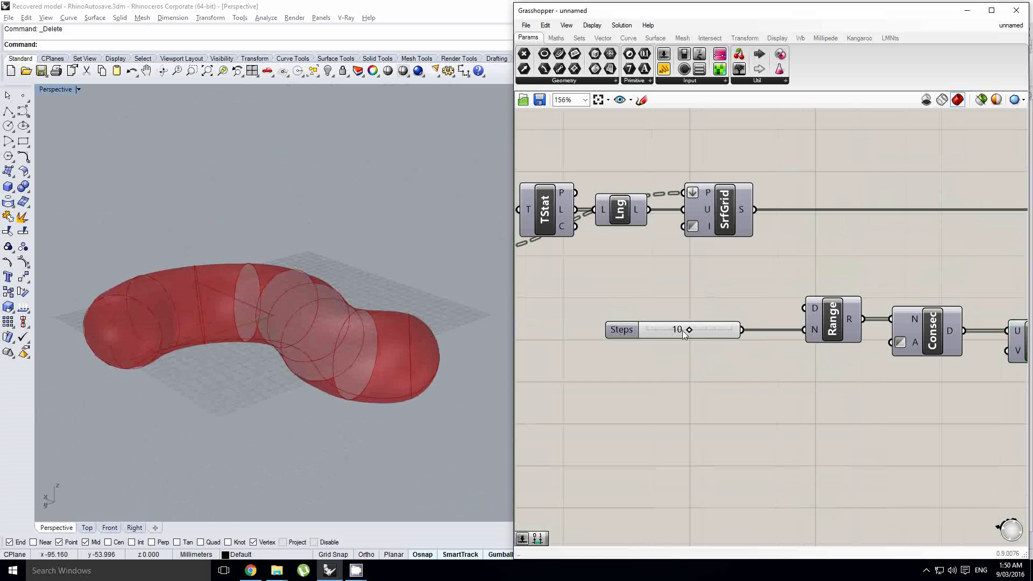
pyautogui.moveTo(688, 328)
pyautogui.mouseDown()
pyautogui.moveTo(760, 340)
pyautogui.moveTo(689, 335)
pyautogui.mouseUp()
pyautogui.scroll(-3, 716, 350)
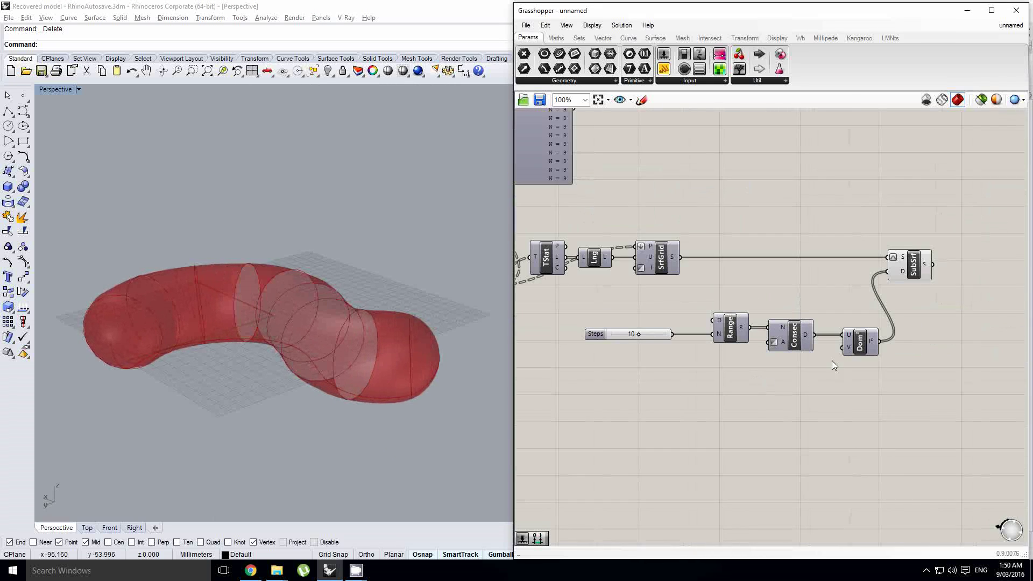
# Step: Space out the components by moving Isotrim farther from Construct Domain² and Range closer to the Steps slider
pyautogui.scroll(1, 832, 365)
pyautogui.moveTo(849, 347); pyautogui.dragTo(765, 339, button='right')
pyautogui.click(861, 247)
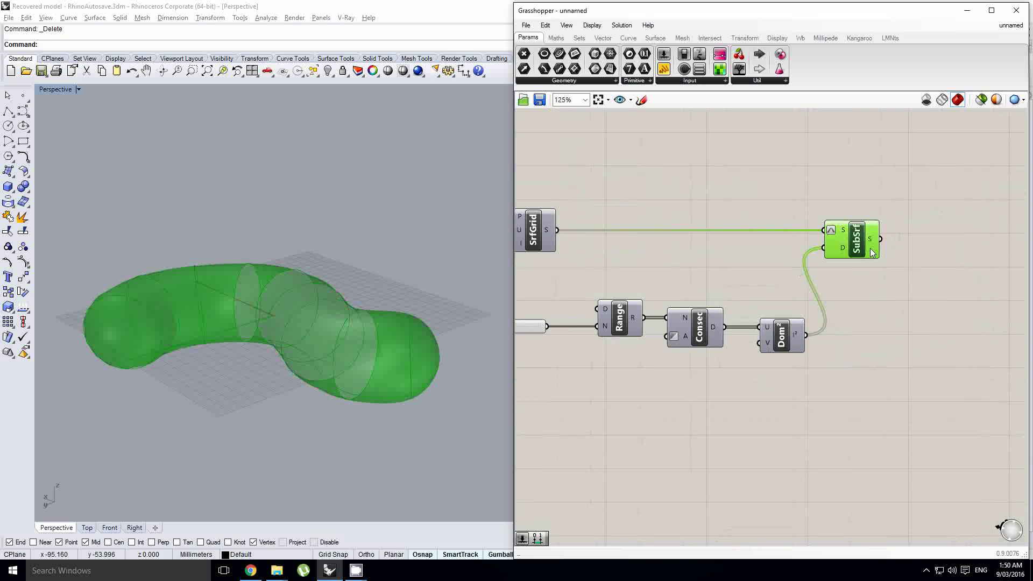
pyautogui.moveTo(870, 248); pyautogui.dragTo(913, 249)
pyautogui.moveTo(649, 415); pyautogui.dragTo(721, 409, button='right')
pyautogui.click(721, 409)
pyautogui.moveTo(652, 377); pyautogui.dragTo(751, 372, button='right')
pyautogui.moveTo(602, 393); pyautogui.dragTo(690, 400, button='right')
pyautogui.doubleClick(667, 388)
pyautogui.click(742, 385)
pyautogui.moveTo(812, 317); pyautogui.dragTo(785, 318)
# Step: Add a Cull Index component below Range and feed the Range output into its L input
pyautogui.click(786, 374)
pyautogui.doubleClick(787, 374)
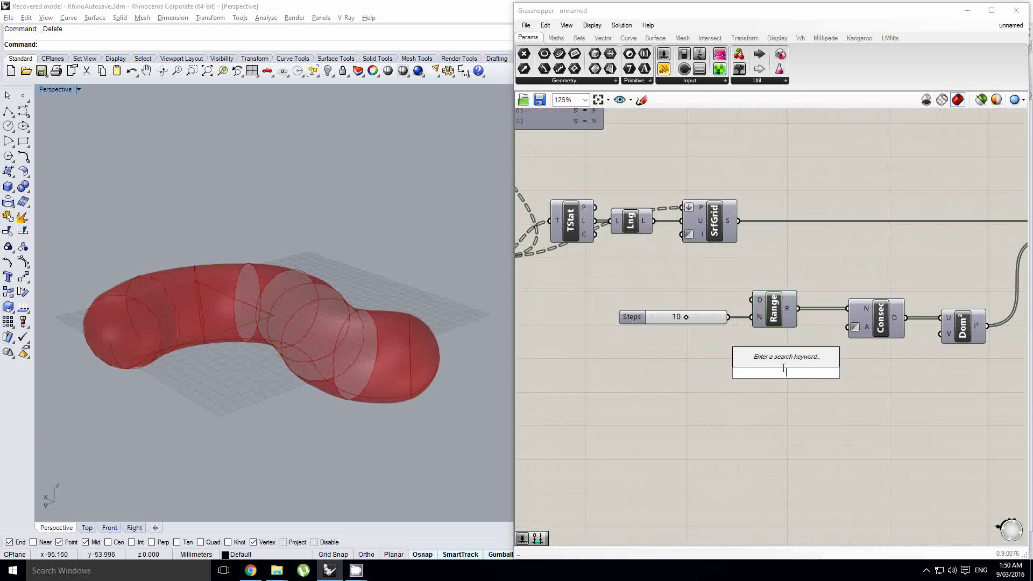
pyautogui.write('cull')
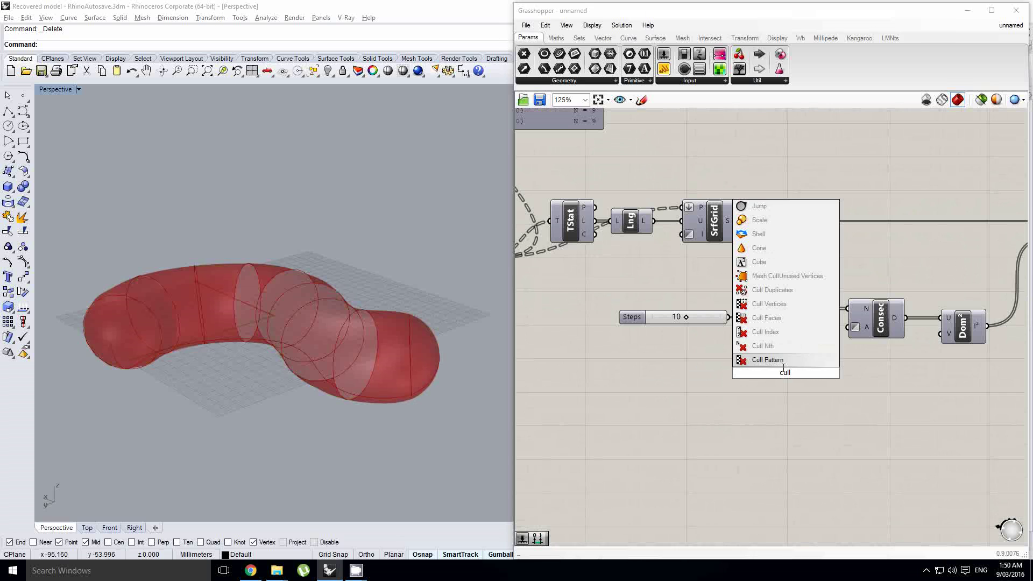
pyautogui.click(775, 332)
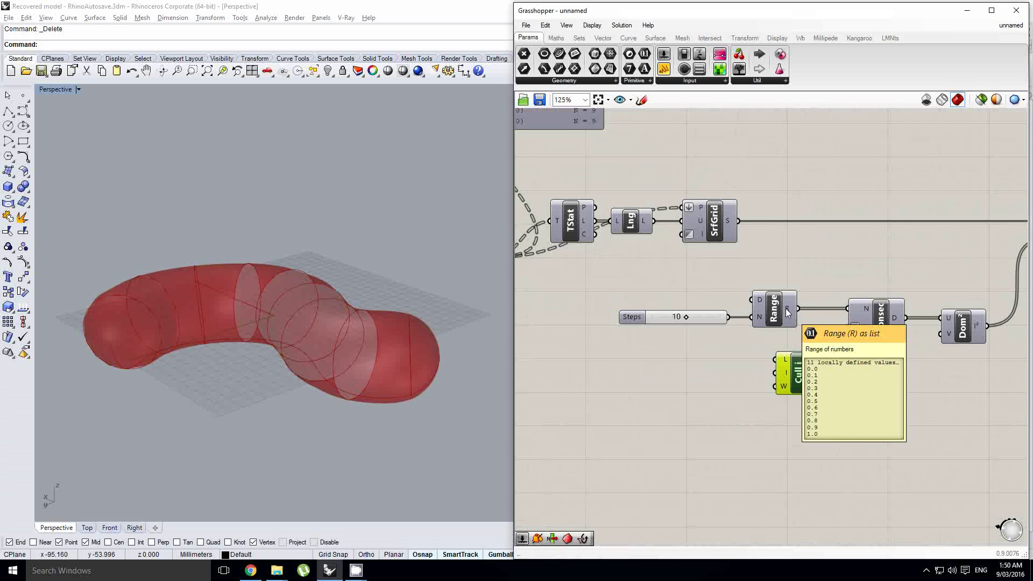
pyautogui.moveTo(787, 311); pyautogui.dragTo(775, 360)
# Step: Set an integer on the Cull Index I input that removes the first Range value
pyautogui.scroll(3, 783, 374)
pyautogui.rightClick(783, 376)
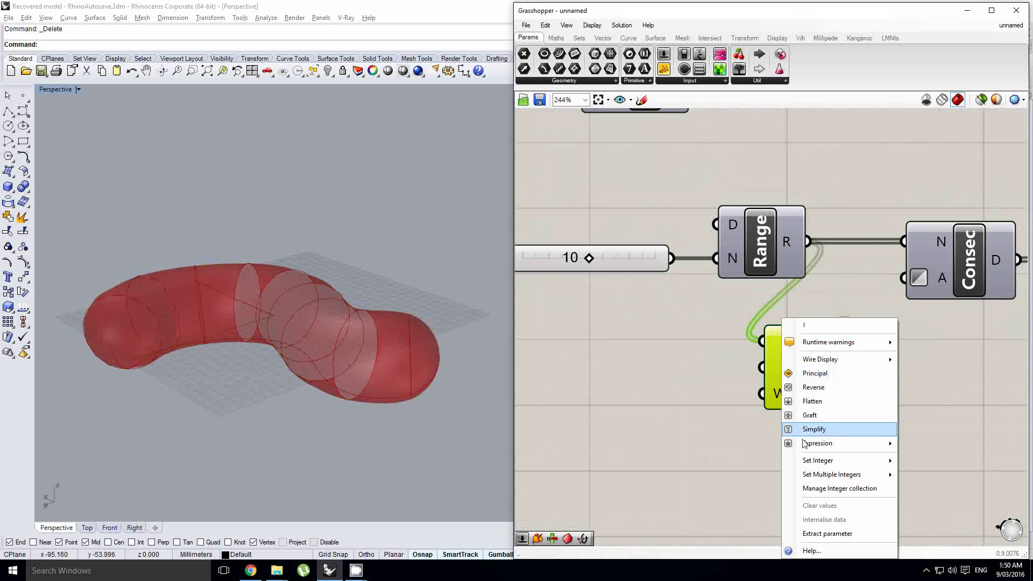
pyautogui.moveTo(818, 460)
pyautogui.click(727, 474)
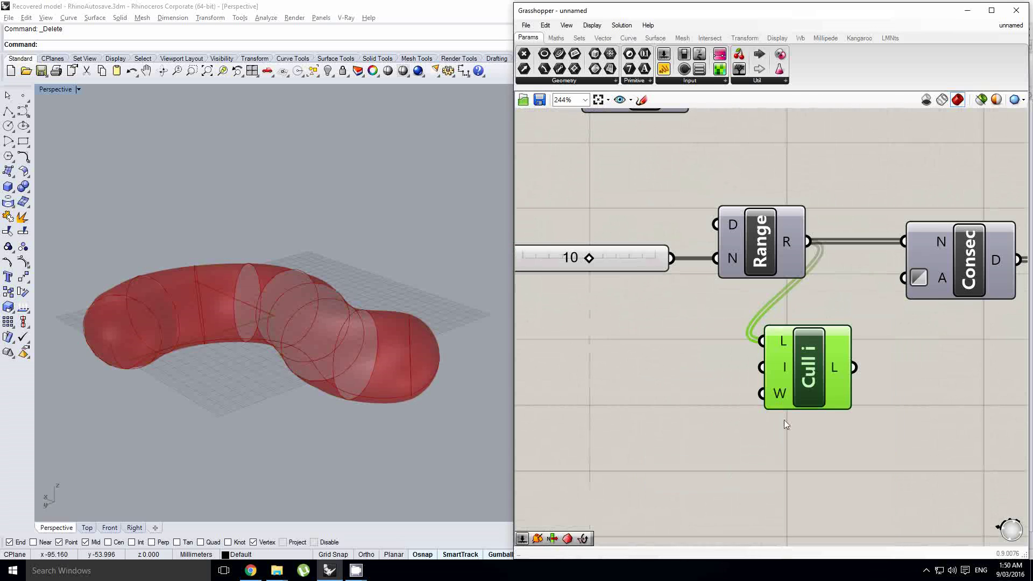
# Step: Move the Cull Index component lower, directly beneath the Range component
pyautogui.scroll(-3, 633, 332)
pyautogui.moveTo(721, 354); pyautogui.dragTo(722, 385)
pyautogui.moveTo(722, 384); pyautogui.dragTo(718, 347, button='right')
pyautogui.moveTo(718, 347); pyautogui.dragTo(686, 354)
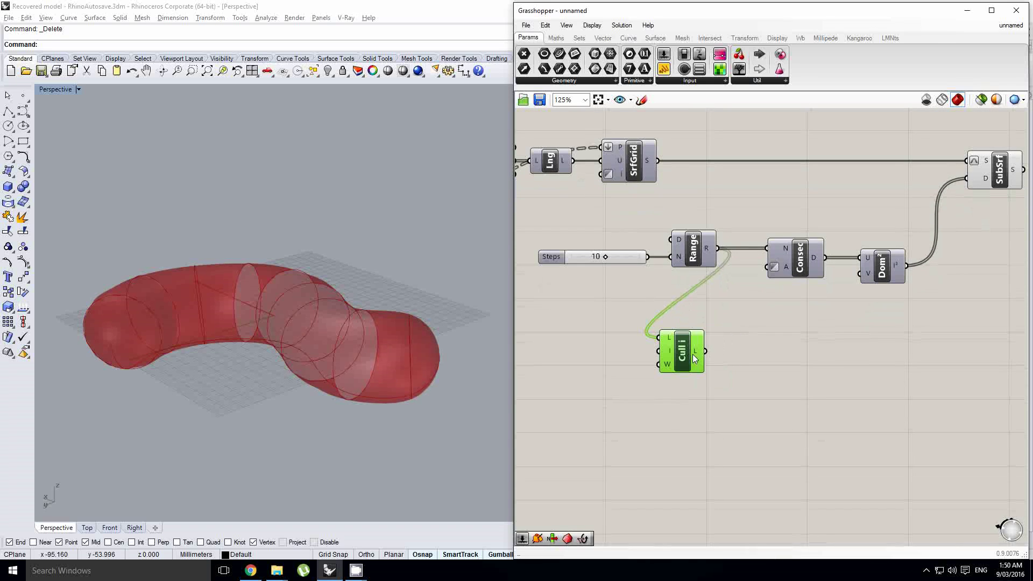
pyautogui.moveTo(752, 366); pyautogui.dragTo(742, 348, button='right')
pyautogui.click(663, 277)
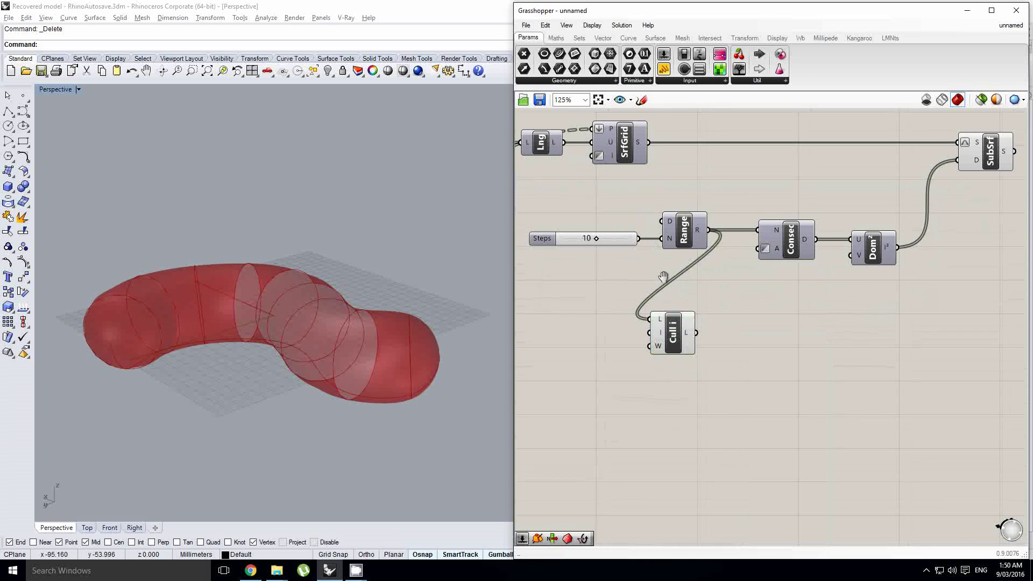
# Step: Add an Expression component beside Cull Index and set its expression to y^x
pyautogui.click(556, 37)
pyautogui.moveTo(698, 69); pyautogui.dragTo(782, 347)
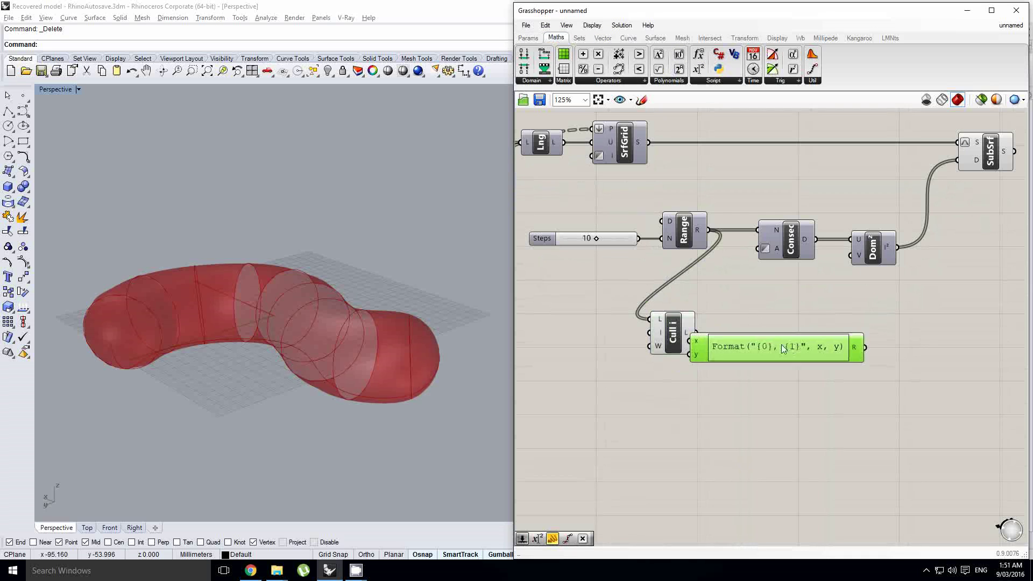
pyautogui.doubleClick(824, 336)
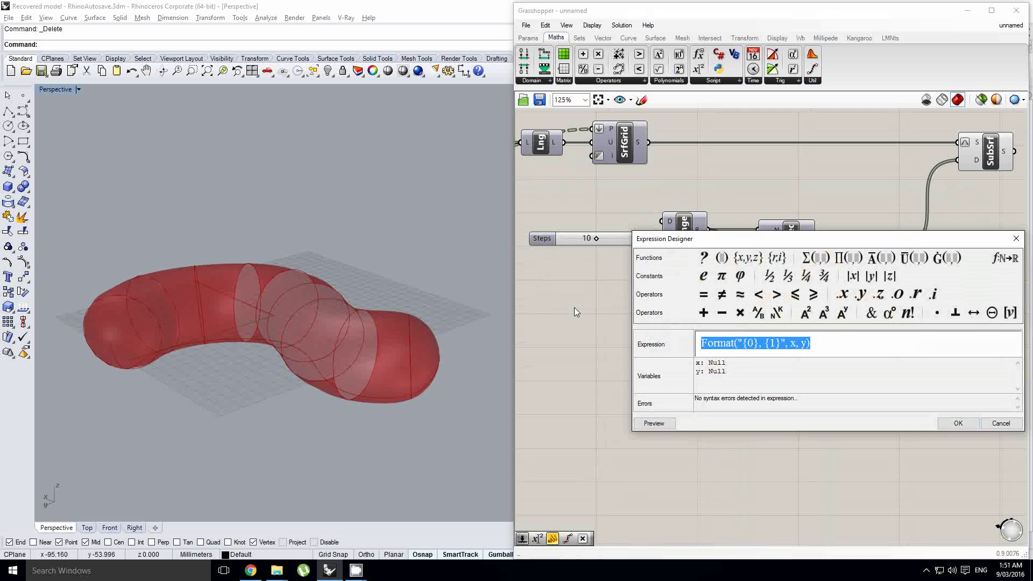
pyautogui.write('y^x')
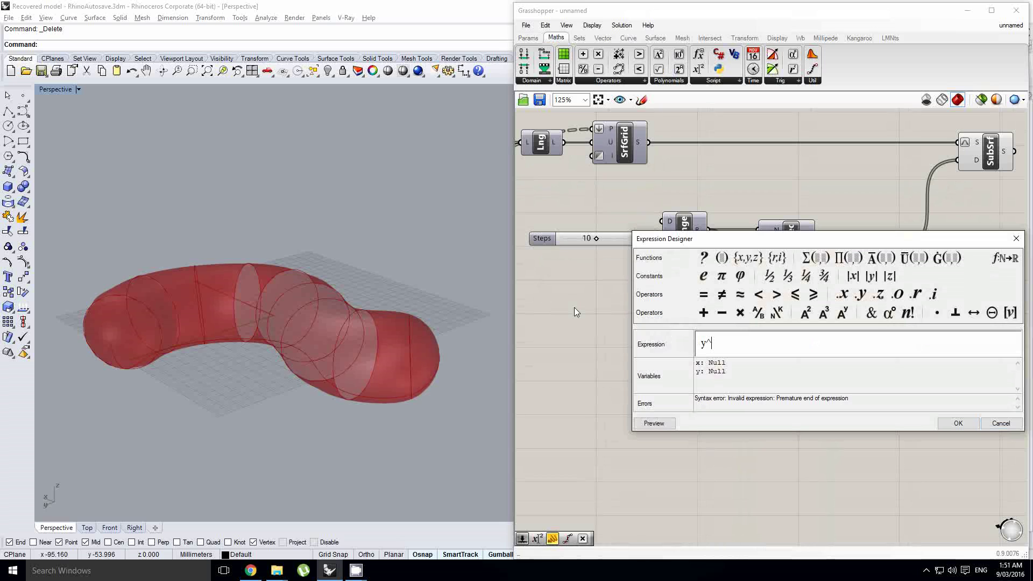
pyautogui.click(957, 423)
# Step: Connect the Cull Index output to the x input of the y^x expression
pyautogui.scroll(2, 706, 305)
pyautogui.click(661, 293)
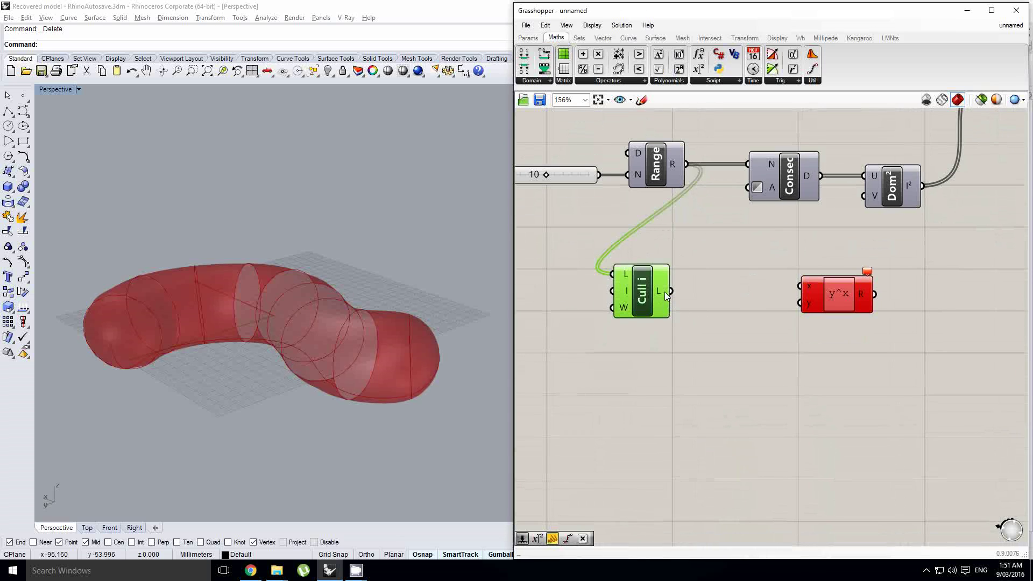
pyautogui.moveTo(671, 292); pyautogui.dragTo(814, 304)
pyautogui.moveTo(728, 309); pyautogui.dragTo(750, 300, button='right')
pyautogui.click(750, 301)
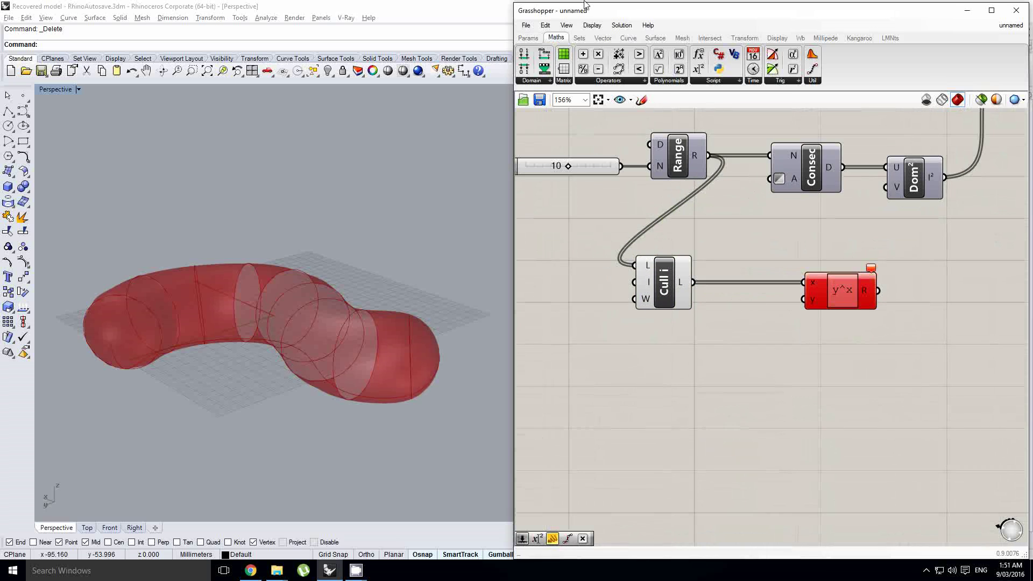
# Step: Add a number slider for the expression's y input and move the expression closer to Cull Index
pyautogui.click(527, 39)
pyautogui.moveTo(663, 53); pyautogui.dragTo(596, 346)
pyautogui.moveTo(742, 338); pyautogui.dragTo(778, 292)
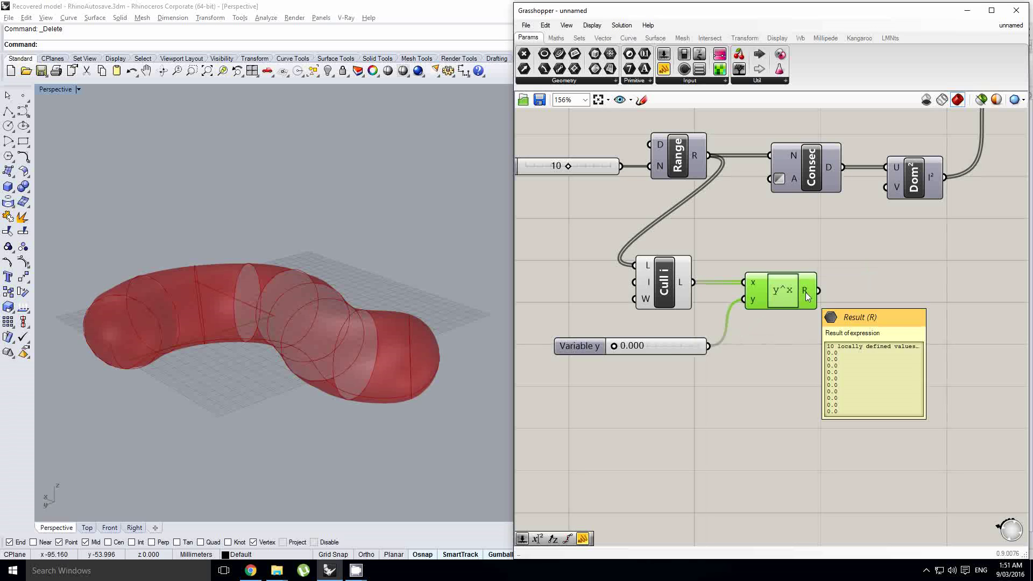
# Step: Show the expression's results in a new panel and set the Variable y slider to 0.205
pyautogui.moveTo(806, 292); pyautogui.dragTo(776, 306, button='right')
pyautogui.moveTo(661, 75); pyautogui.dragTo(859, 308)
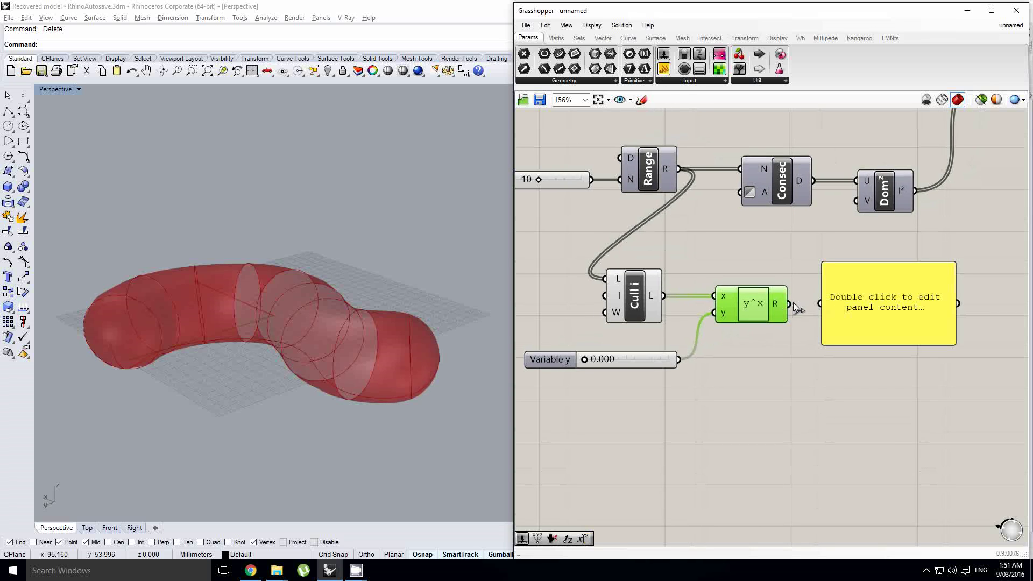
pyautogui.moveTo(792, 302); pyautogui.dragTo(863, 302)
pyautogui.click(865, 302)
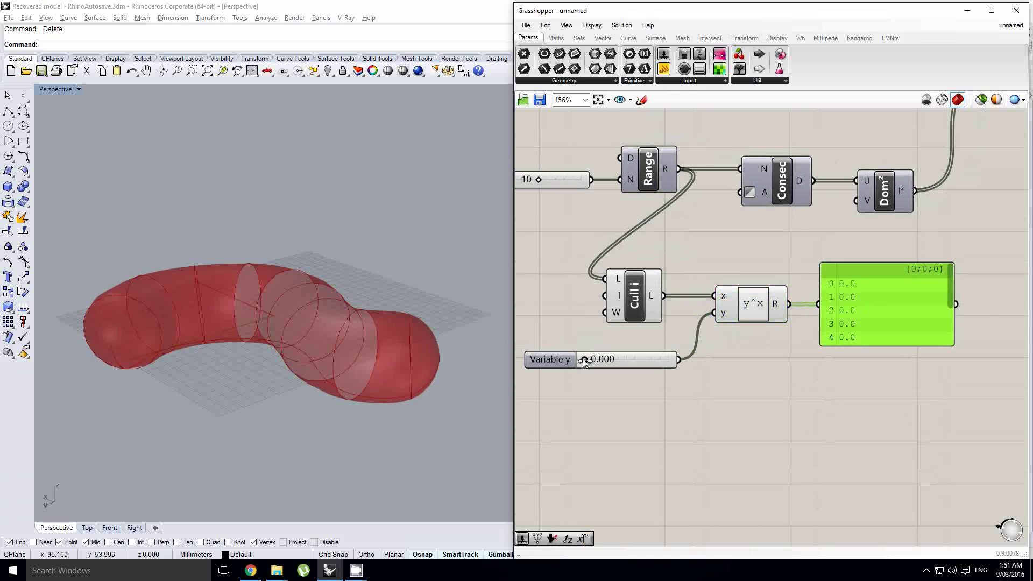
pyautogui.moveTo(584, 362); pyautogui.dragTo(616, 365)
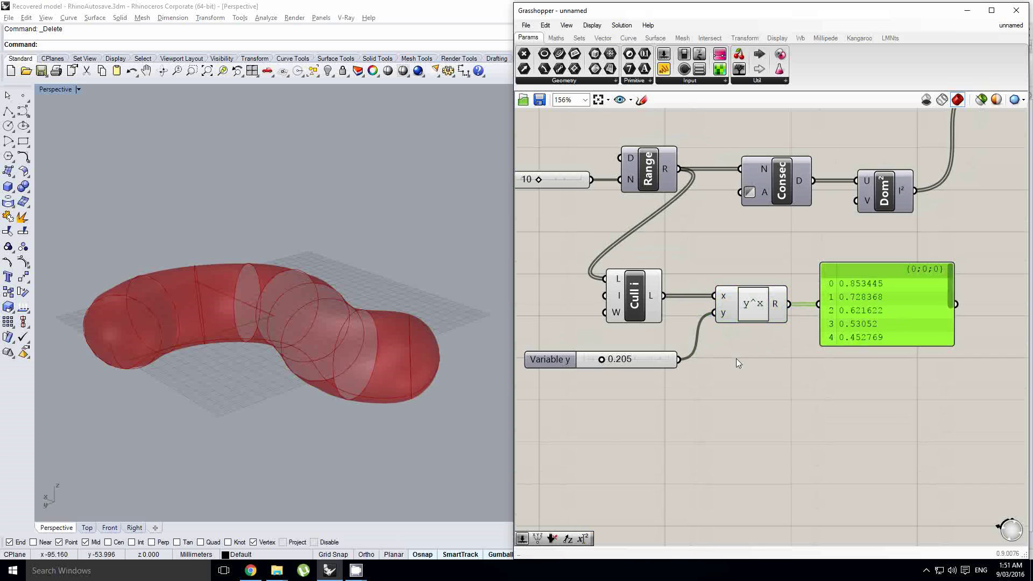
# Step: Delete the results panel and add a Graph Mapper after the y^x expression
pyautogui.moveTo(852, 306); pyautogui.dragTo(814, 335, button='right')
pyautogui.press('Delete')
pyautogui.click(825, 335)
pyautogui.doubleClick(824, 334)
pyautogui.write('gra')
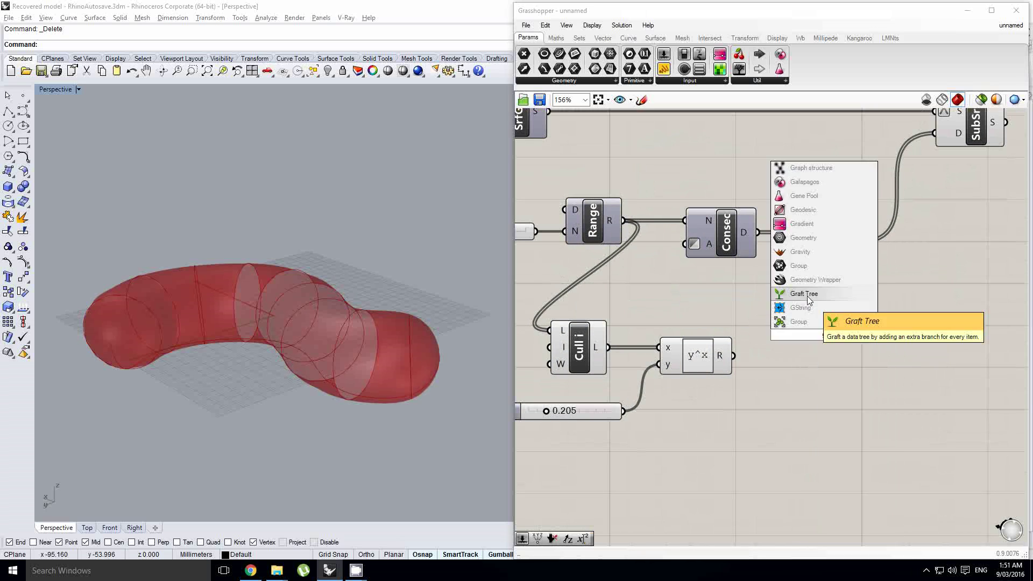
pyautogui.click(813, 268)
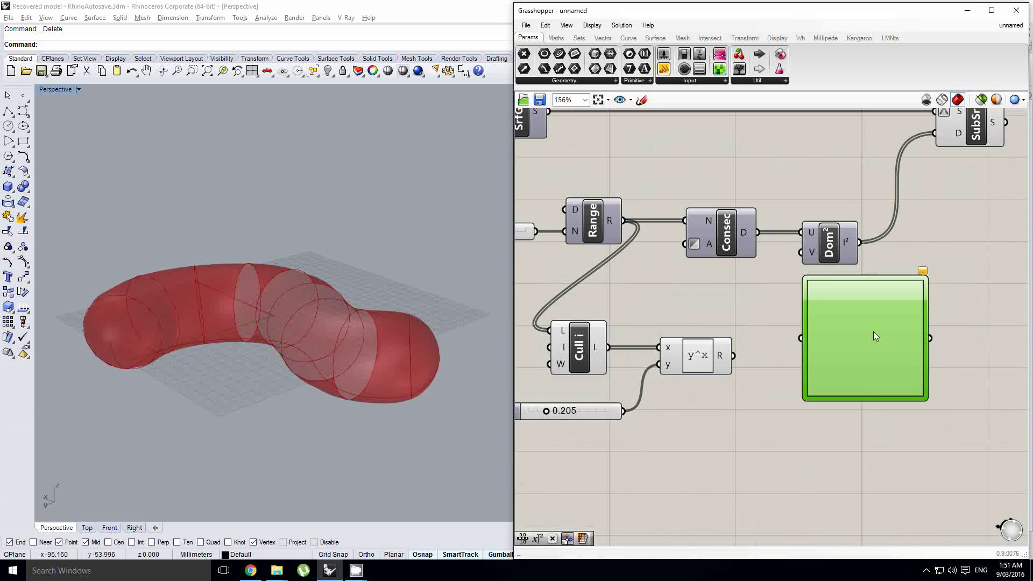
# Step: Feed the expression result into the Graph Mapper and set its graph type to Bezier
pyautogui.moveTo(863, 328); pyautogui.dragTo(787, 312, button='right')
pyautogui.moveTo(658, 338); pyautogui.dragTo(751, 327)
pyautogui.moveTo(792, 322); pyautogui.dragTo(762, 333)
pyautogui.rightClick(762, 334)
pyautogui.moveTo(808, 487)
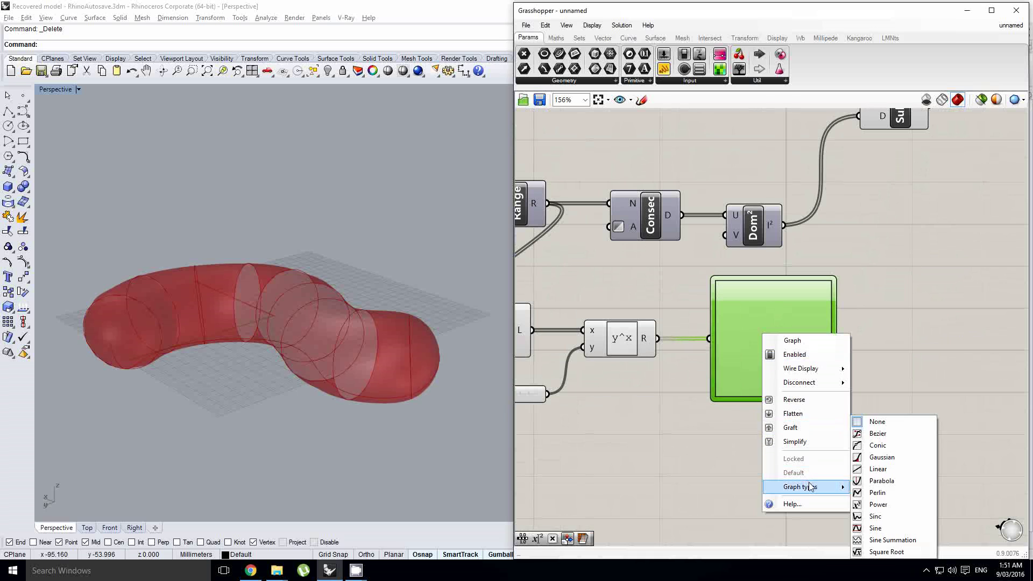
pyautogui.click(898, 436)
pyautogui.moveTo(563, 392)
pyautogui.mouseDown(button='right')
pyautogui.moveTo(634, 378)
pyautogui.moveTo(747, 379)
pyautogui.moveTo(623, 375)
pyautogui.mouseUp(button='right')
pyautogui.scroll(-1, 689, 378)
pyautogui.scroll(1, 673, 383)
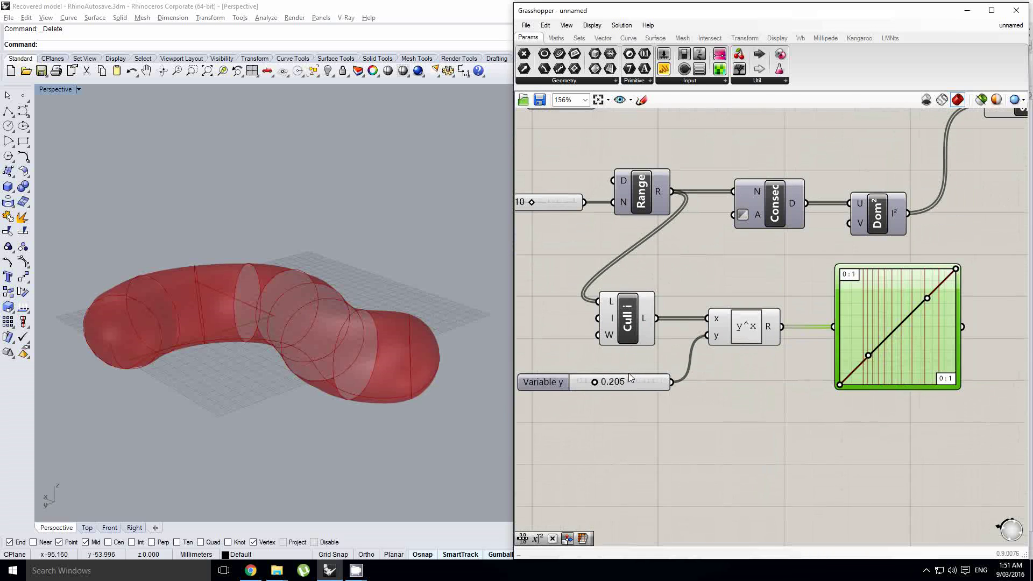
# Step: Set the Variable y slider of the y^x expression to 0.755
pyautogui.moveTo(596, 384); pyautogui.dragTo(644, 385)
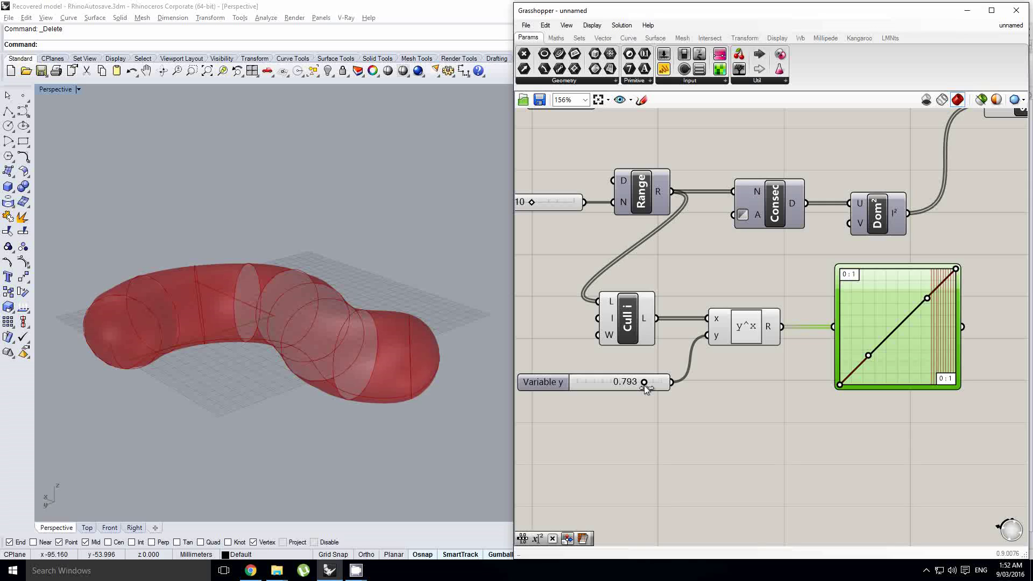
pyautogui.moveTo(644, 386)
pyautogui.mouseDown()
pyautogui.moveTo(668, 387)
pyautogui.moveTo(559, 384)
pyautogui.moveTo(641, 389)
pyautogui.mouseUp()
pyautogui.moveTo(753, 358); pyautogui.dragTo(742, 389, button='right')
pyautogui.click(706, 384)
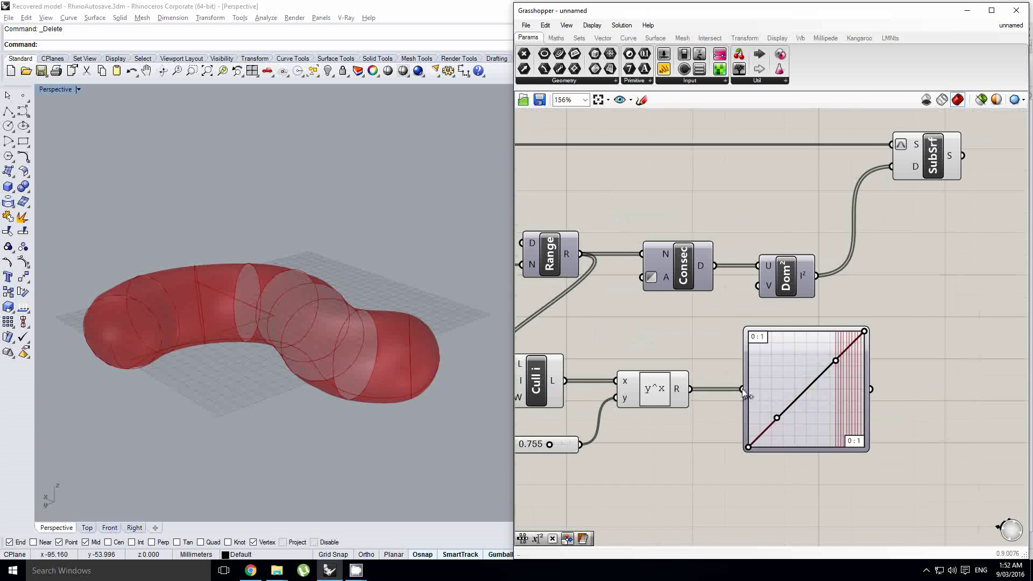
# Step: Move the SubSrf and Dom² components away from Consecutive Domains to free space beside the Graph Mapper
pyautogui.scroll(-2, 798, 338)
pyautogui.moveTo(751, 229); pyautogui.dragTo(918, 233)
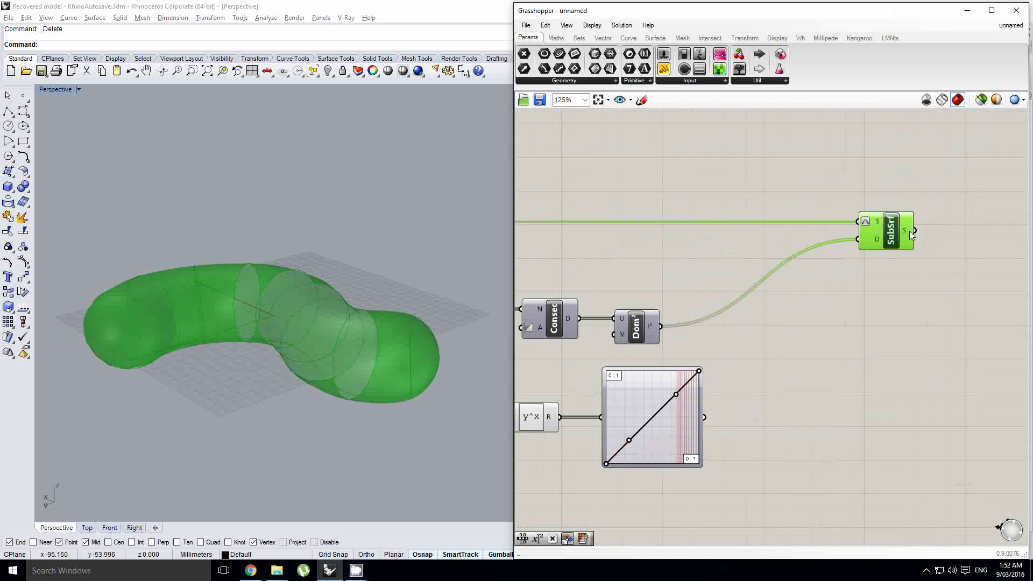
pyautogui.doubleClick(784, 370)
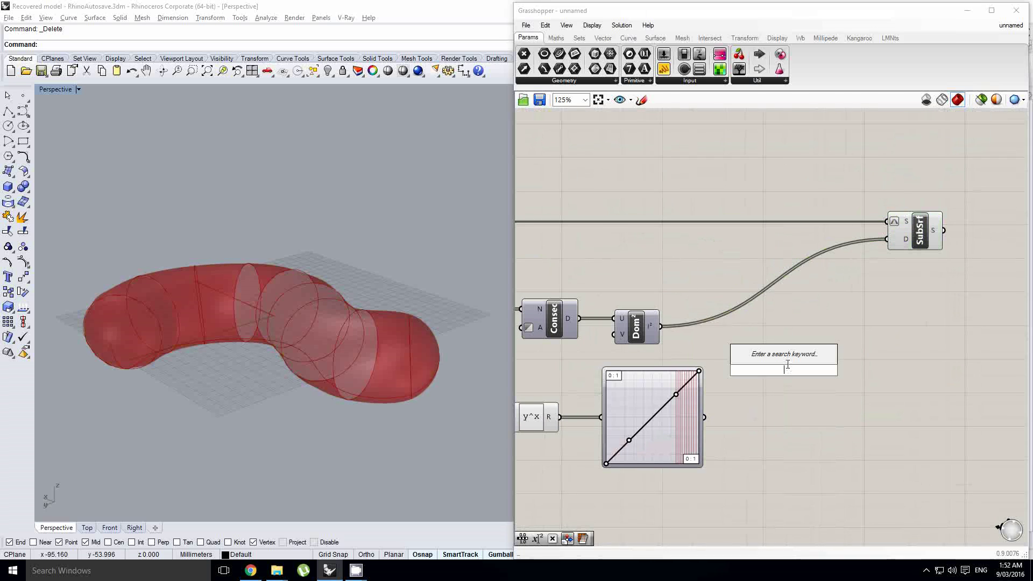
pyautogui.click(777, 327)
pyautogui.moveTo(646, 326); pyautogui.dragTo(826, 325)
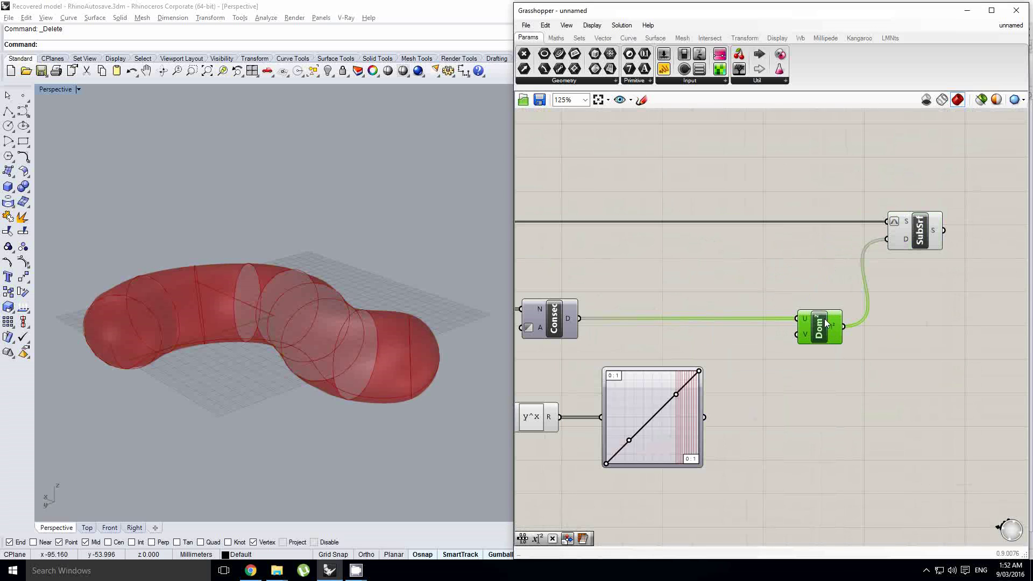
pyautogui.moveTo(768, 339); pyautogui.dragTo(832, 338, button='right')
pyautogui.click(793, 411)
pyautogui.moveTo(624, 470); pyautogui.dragTo(721, 402, button='right')
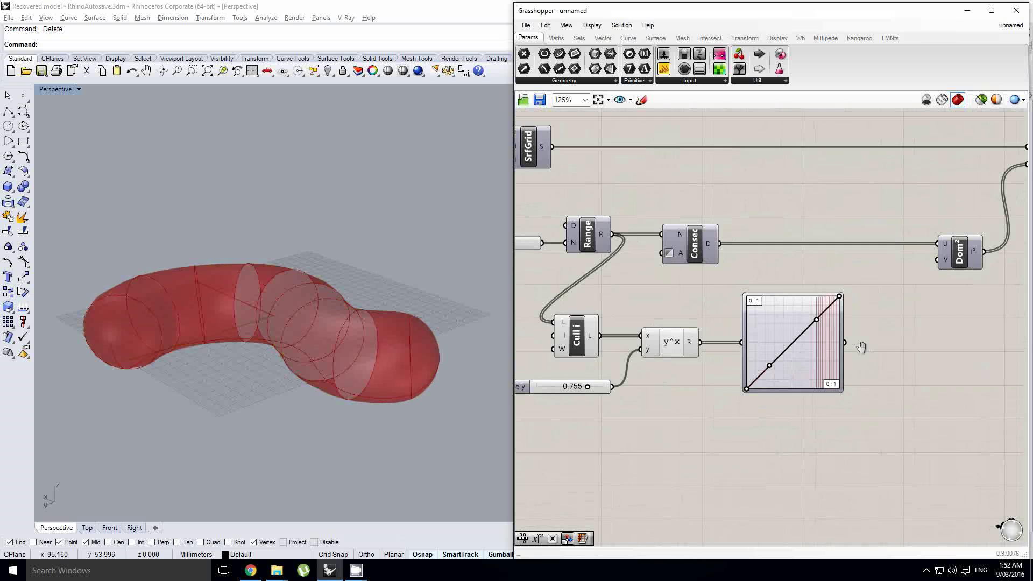
pyautogui.moveTo(862, 348); pyautogui.dragTo(807, 359, button='right')
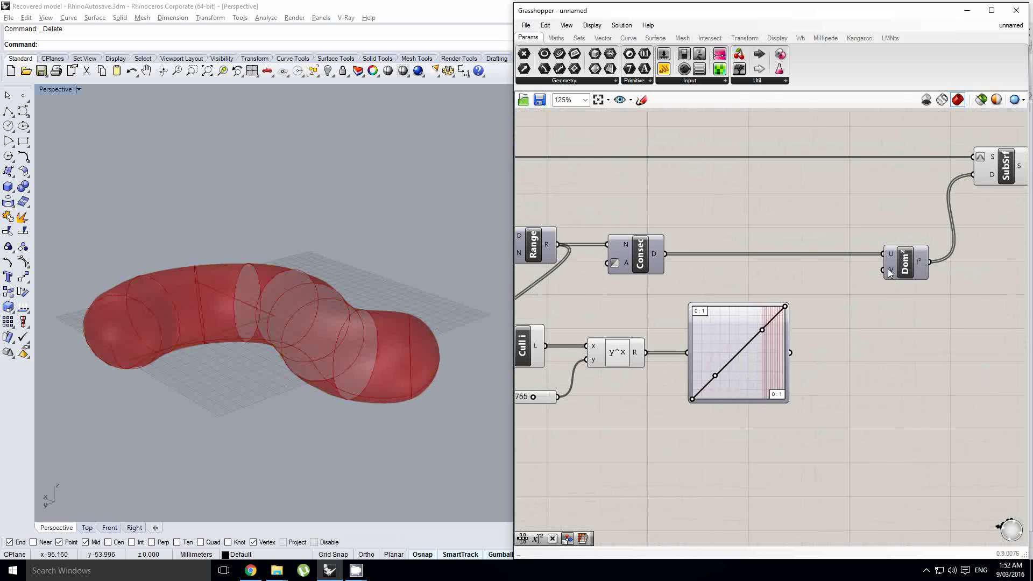
pyautogui.moveTo(885, 276); pyautogui.dragTo(877, 279, button='right')
pyautogui.moveTo(838, 334); pyautogui.dragTo(821, 334, button='right')
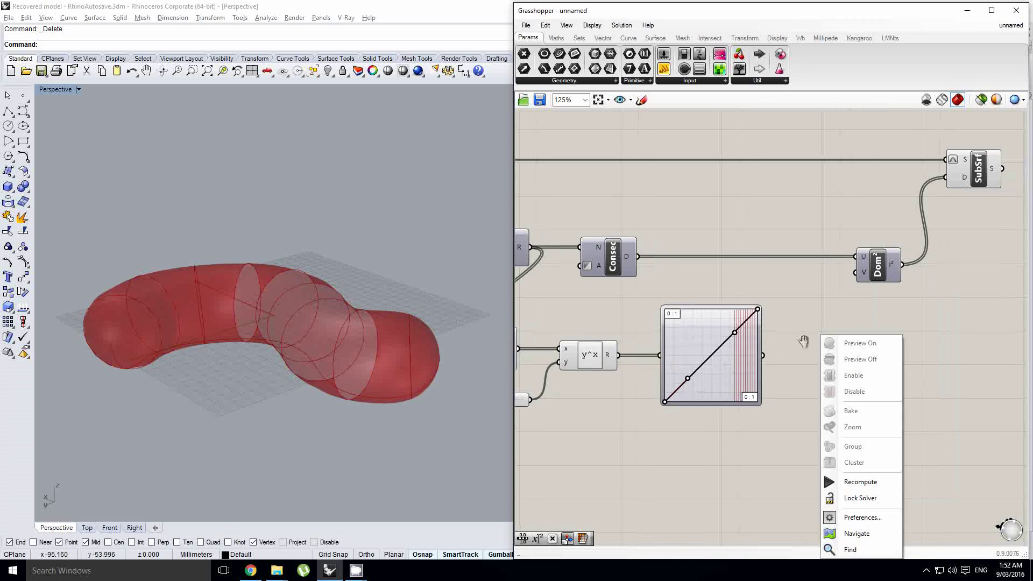
pyautogui.click(774, 362)
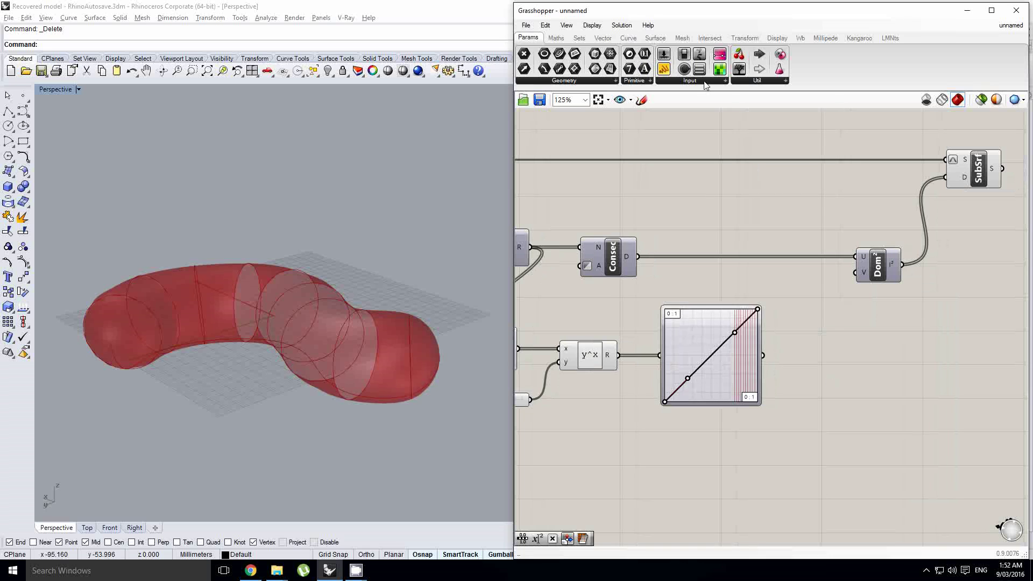
# Step: Show the Graph Mapper's output in a new panel and wire the mapper into the V input of Dom²
pyautogui.moveTo(664, 69); pyautogui.dragTo(858, 366)
pyautogui.scroll(1, 823, 362)
pyautogui.moveTo(752, 353); pyautogui.dragTo(843, 359)
pyautogui.click(813, 306)
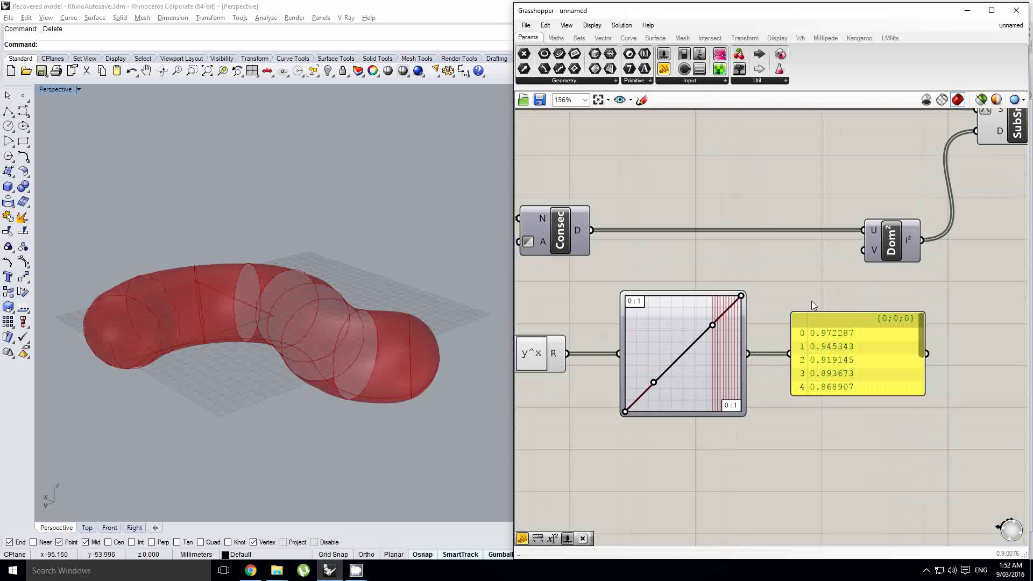
pyautogui.moveTo(755, 353); pyautogui.dragTo(874, 253)
pyautogui.scroll(-2, 745, 294)
# Step: Lower the Variable y slider to pull the Graph Mapper's sample values towards zero
pyautogui.moveTo(745, 295); pyautogui.dragTo(936, 282, button='right')
pyautogui.scroll(3, 720, 367)
pyautogui.moveTo(738, 353); pyautogui.dragTo(767, 361)
pyautogui.scroll(3, 315, 357)
pyautogui.scroll(-4, 315, 357)
pyautogui.moveTo(315, 356); pyautogui.dragTo(362, 323, button='right')
pyautogui.scroll(1, 749, 359)
pyautogui.moveTo(761, 353); pyautogui.dragTo(661, 351)
# Step: Delete the panel attached to the Graph Mapper and examine the surface strips in the Perspective viewport
pyautogui.scroll(-2, 813, 307)
pyautogui.moveTo(877, 314); pyautogui.dragTo(571, 345, button='right')
pyautogui.click(811, 312)
pyautogui.press('Delete')
pyautogui.moveTo(686, 326); pyautogui.dragTo(698, 323, button='right')
pyautogui.moveTo(323, 376); pyautogui.dragTo(317, 340, button='right')
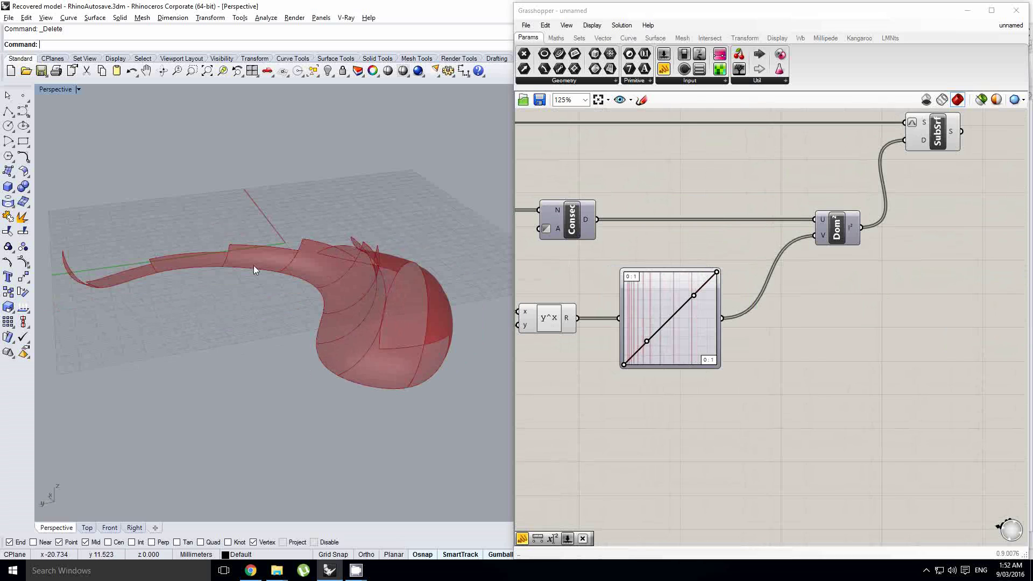
pyautogui.moveTo(241, 305); pyautogui.dragTo(288, 315, button='right')
pyautogui.moveTo(758, 315); pyautogui.dragTo(771, 332, button='right')
pyautogui.moveTo(412, 333); pyautogui.dragTo(329, 317, button='right')
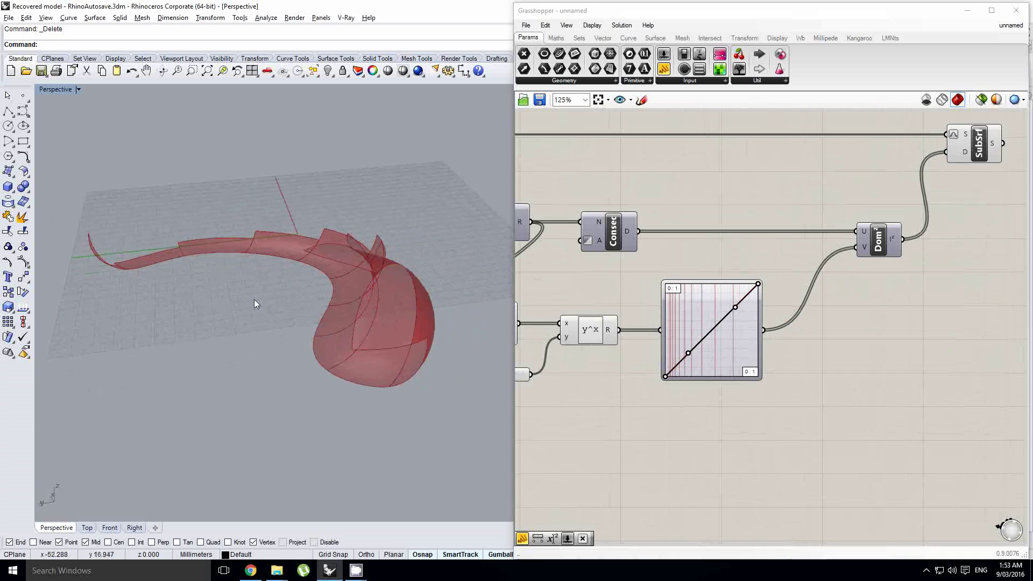
# Step: Shift SubSrf and Dom² farther along the canvas to widen the gap after the Graph Mapper
pyautogui.moveTo(822, 259); pyautogui.dragTo(783, 309, button='right')
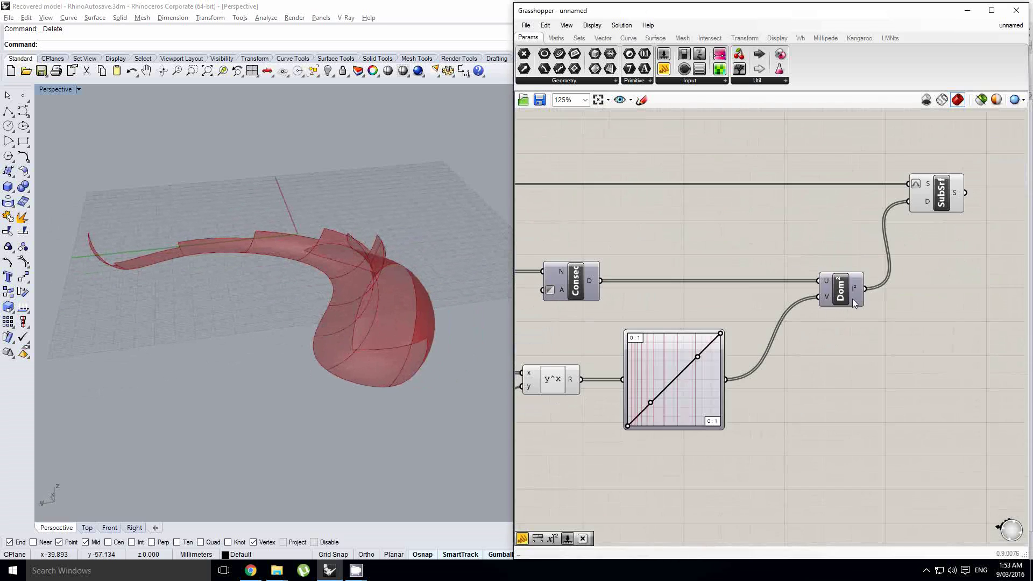
pyautogui.click(845, 297)
pyautogui.click(931, 199)
pyautogui.moveTo(931, 198); pyautogui.dragTo(993, 198)
pyautogui.moveTo(845, 291); pyautogui.dragTo(881, 290)
pyautogui.moveTo(780, 387); pyautogui.dragTo(790, 368, button='right')
# Step: Add a Construct Domain component between the Graph Mapper and Dom²
pyautogui.doubleClick(812, 361)
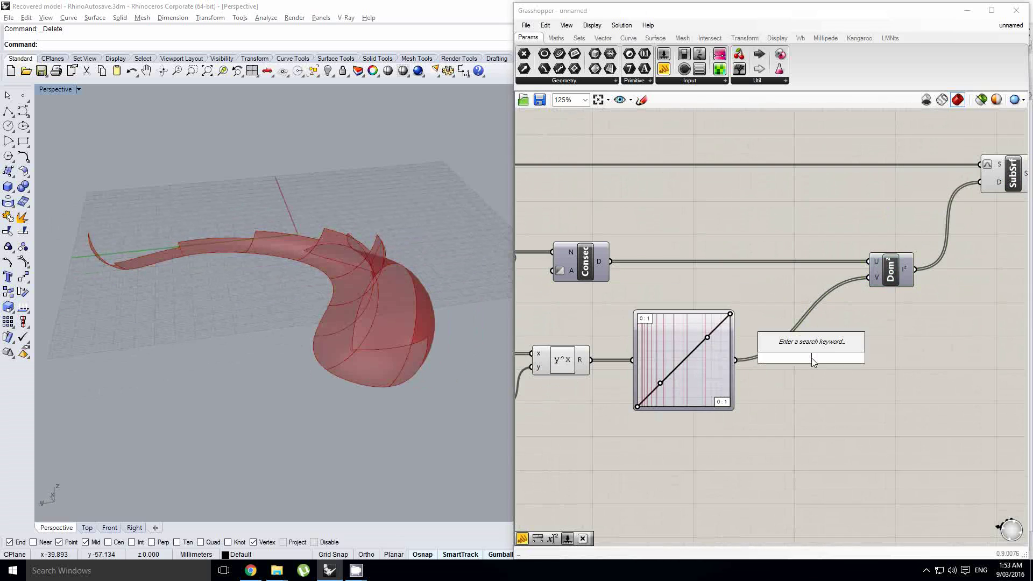
pyautogui.write('domain')
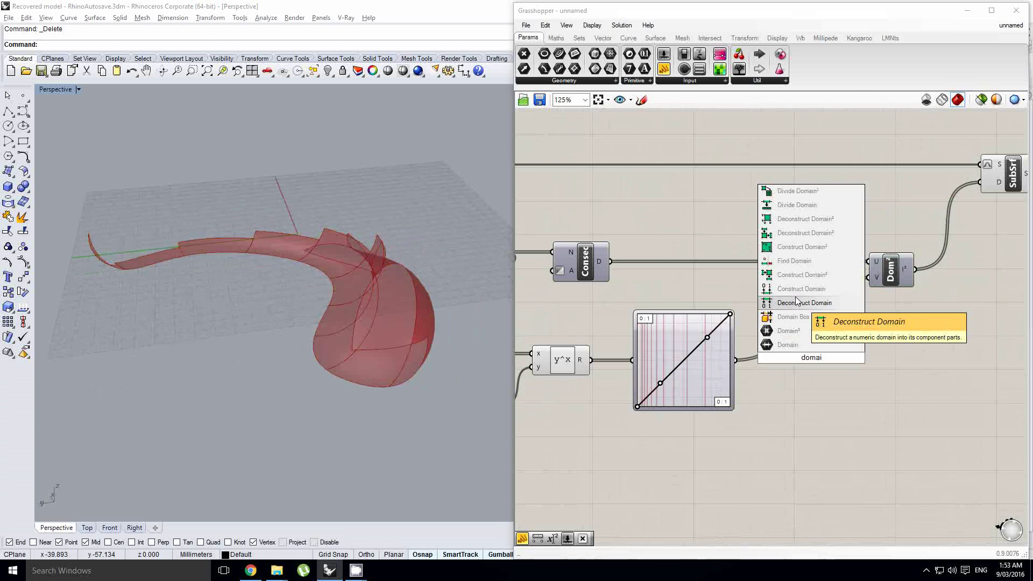
pyautogui.click(794, 289)
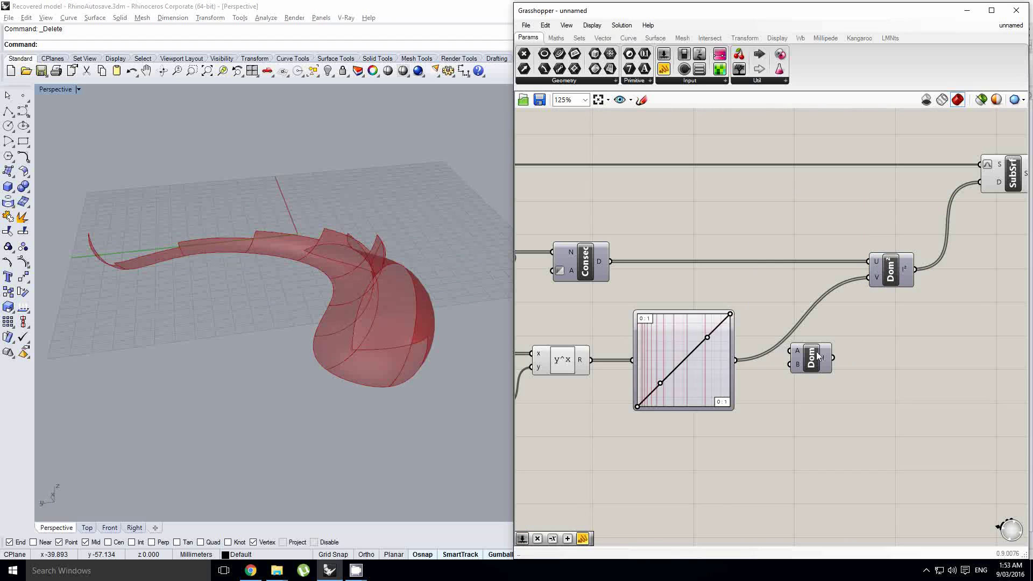
pyautogui.moveTo(812, 365); pyautogui.dragTo(825, 368)
# Step: Move Dom², SubSrf and Construct Domain outward to make room for another component after the Graph Mapper
pyautogui.moveTo(883, 299); pyautogui.dragTo(743, 326, button='right')
pyautogui.moveTo(934, 315); pyautogui.dragTo(753, 184)
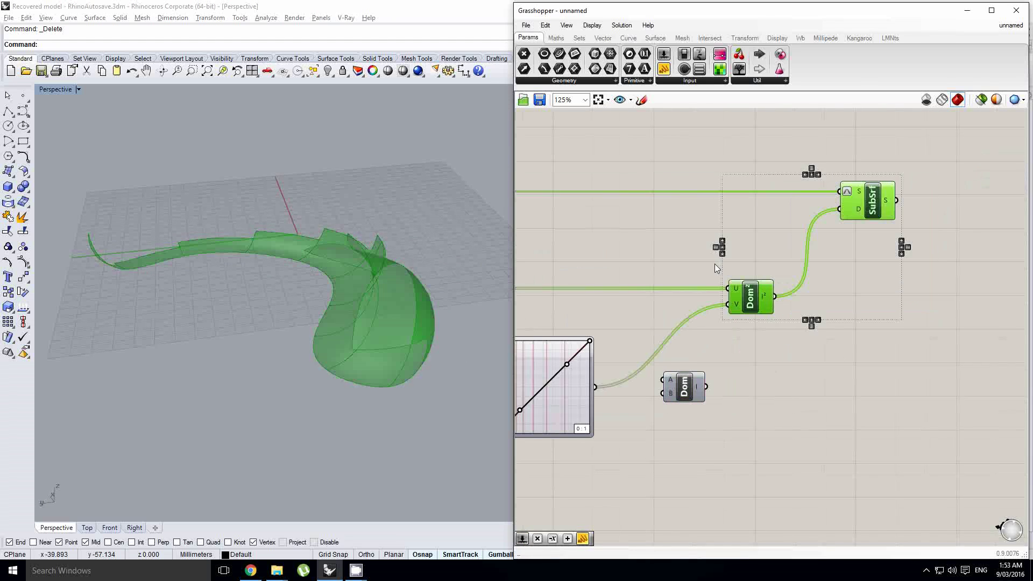
pyautogui.moveTo(744, 294); pyautogui.dragTo(822, 294)
pyautogui.click(743, 344)
pyautogui.moveTo(671, 361); pyautogui.dragTo(732, 344, button='right')
pyautogui.moveTo(761, 384); pyautogui.dragTo(815, 381)
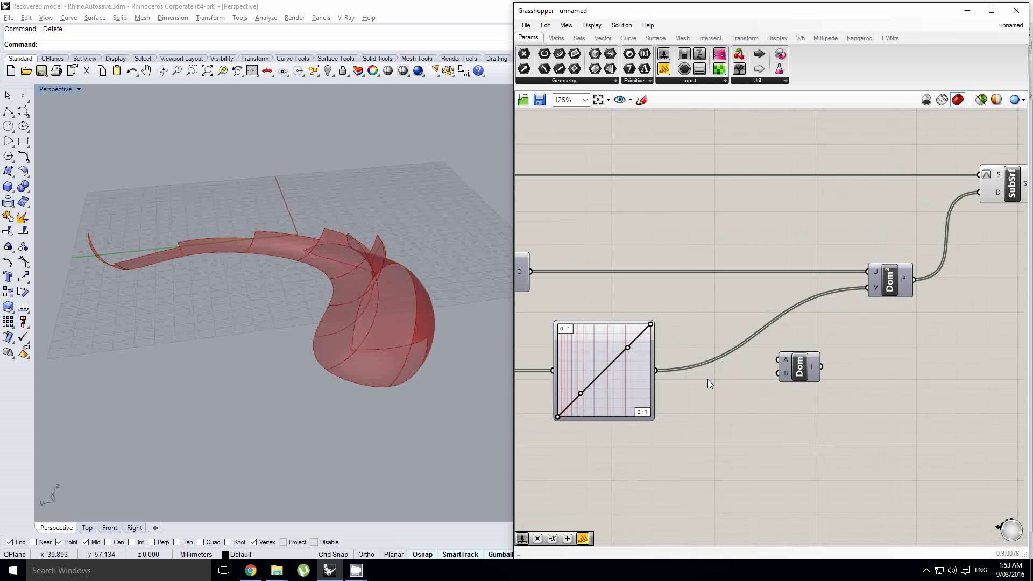
# Step: Add a Multiplication component and feed the Graph Mapper's output into its A input
pyautogui.doubleClick(708, 380)
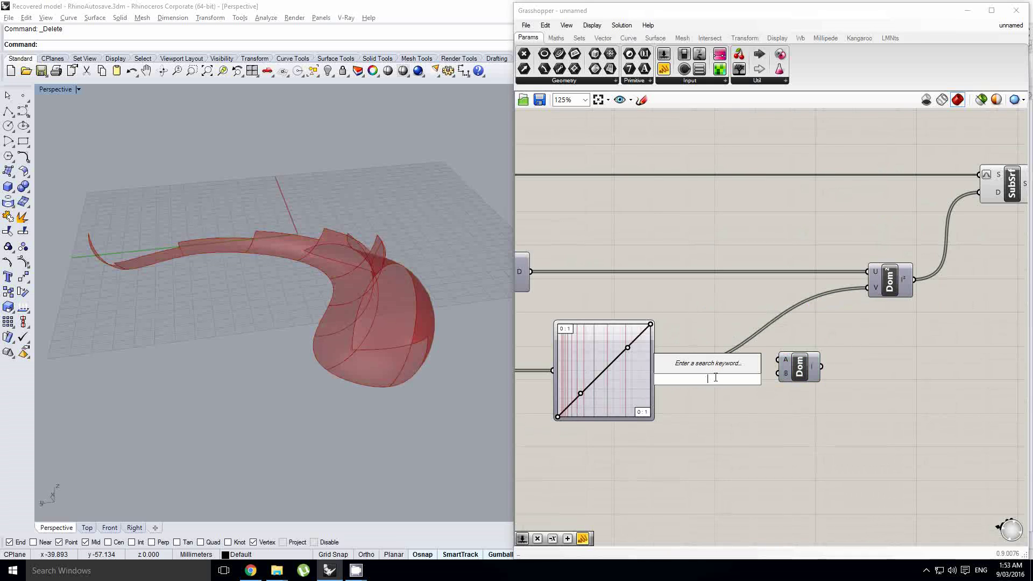
pyautogui.write('*')
pyautogui.click(699, 370)
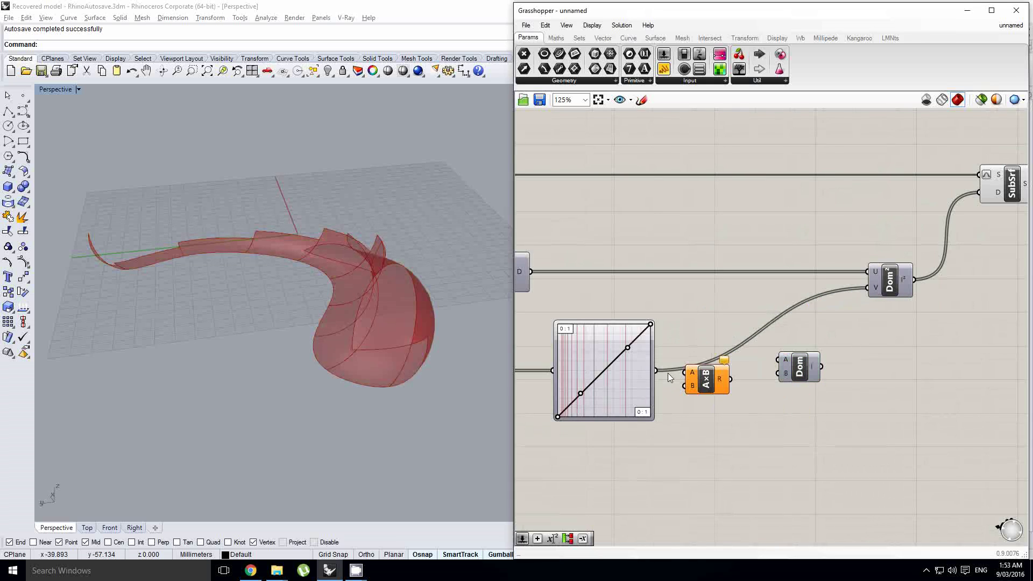
pyautogui.moveTo(684, 377); pyautogui.dragTo(689, 376)
# Step: Add a number slider set to 0.5 and connect it to the Multiplication's B input
pyautogui.doubleClick(642, 466)
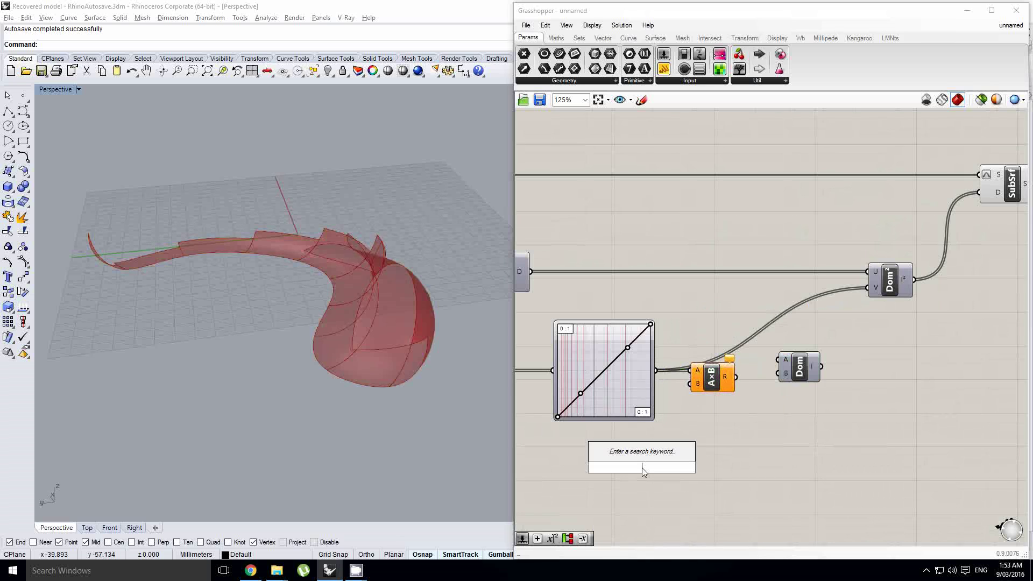
pyautogui.moveTo(664, 54); pyautogui.dragTo(607, 459)
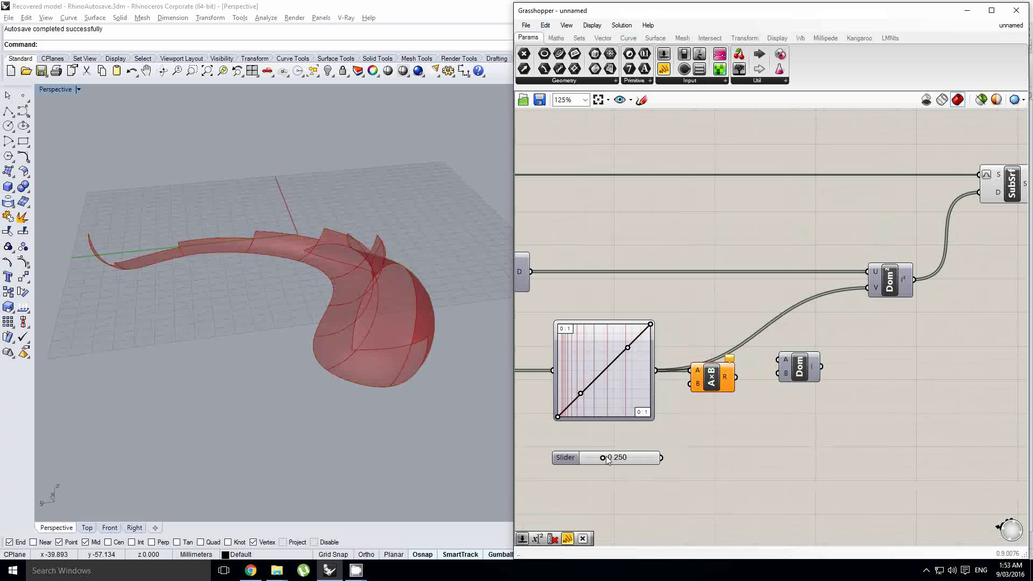
pyautogui.doubleClick(574, 463)
pyautogui.press('Escape')
pyautogui.scroll(3, 603, 471)
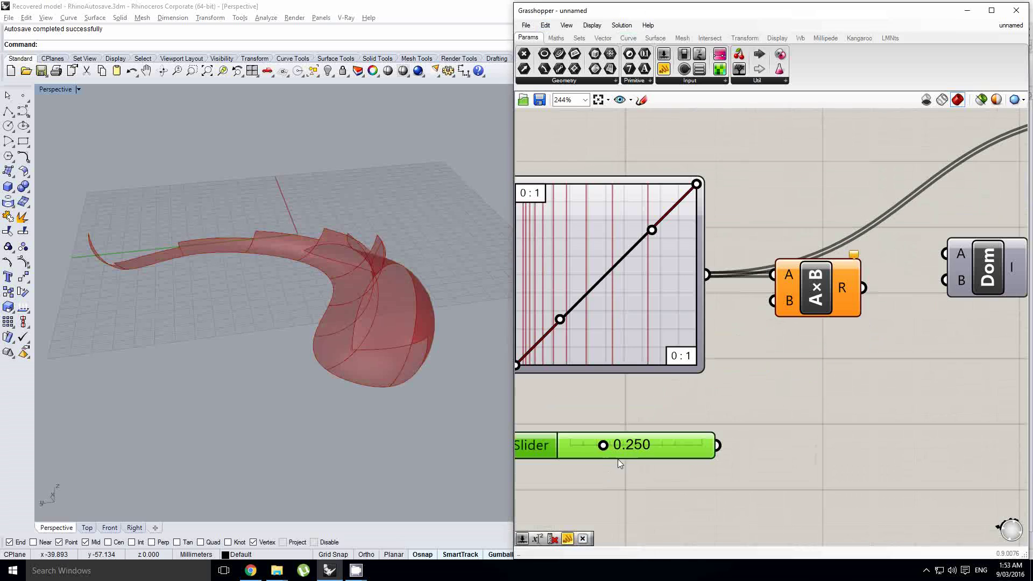
pyautogui.doubleClick(629, 453)
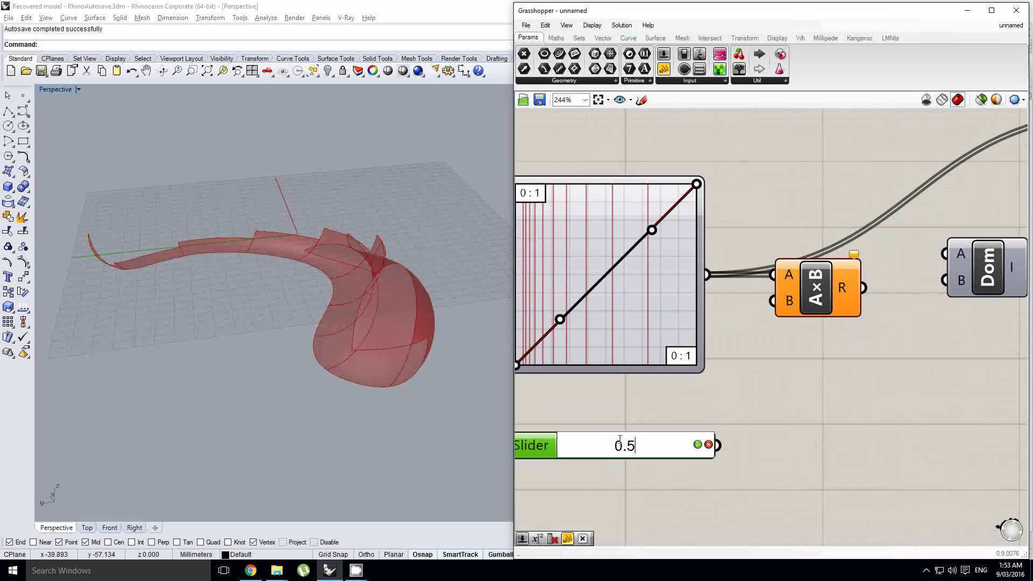
pyautogui.write('0.5')
pyautogui.press('Return')
pyautogui.moveTo(710, 443); pyautogui.dragTo(702, 449, button='right')
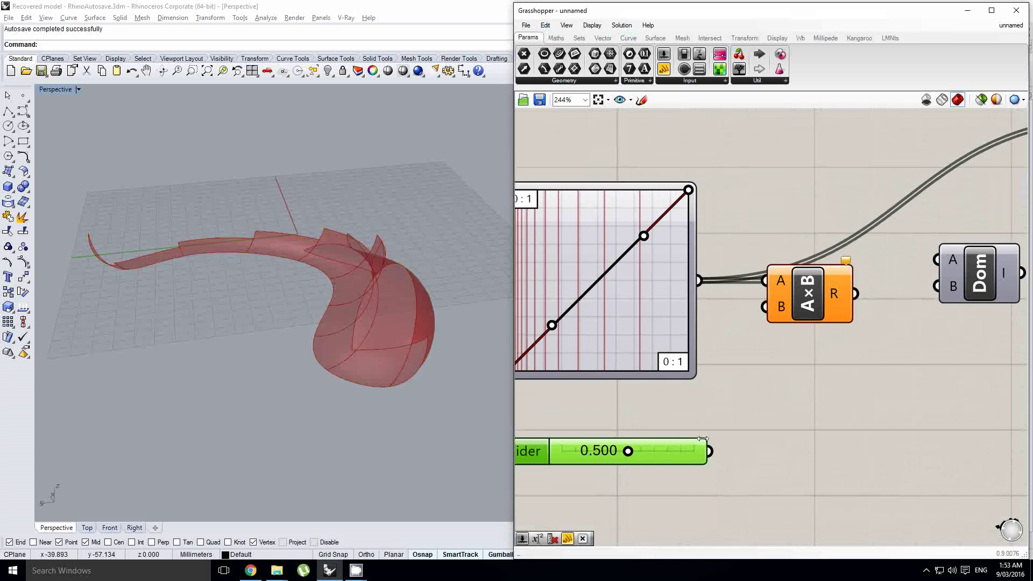
pyautogui.moveTo(709, 451); pyautogui.dragTo(766, 308)
# Step: Connect the Multiplication result to Construct Domain's B input and align the two components
pyautogui.moveTo(799, 316); pyautogui.dragTo(686, 339, button='right')
pyautogui.moveTo(717, 437); pyautogui.dragTo(801, 332)
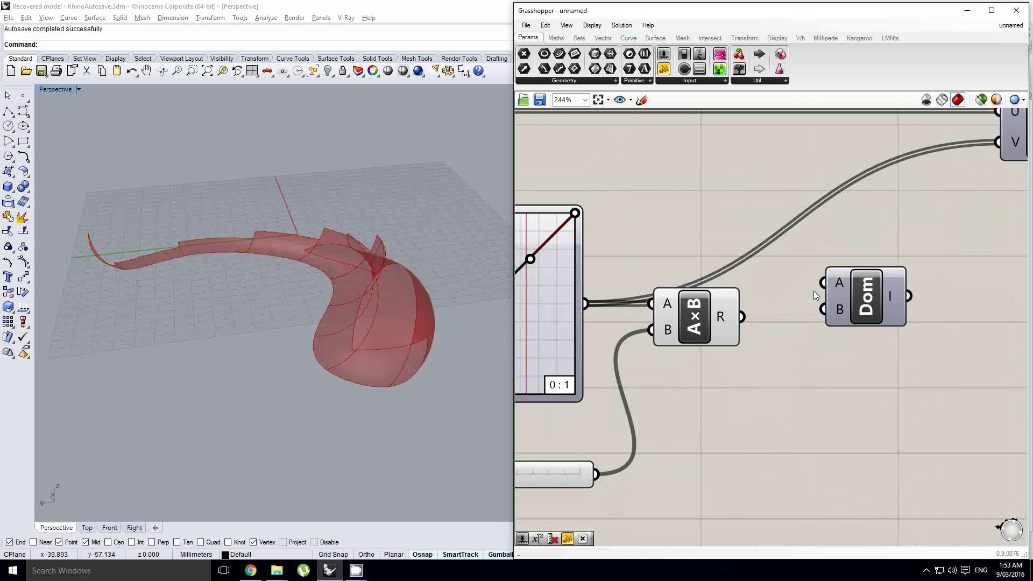
pyautogui.moveTo(837, 295); pyautogui.dragTo(837, 304)
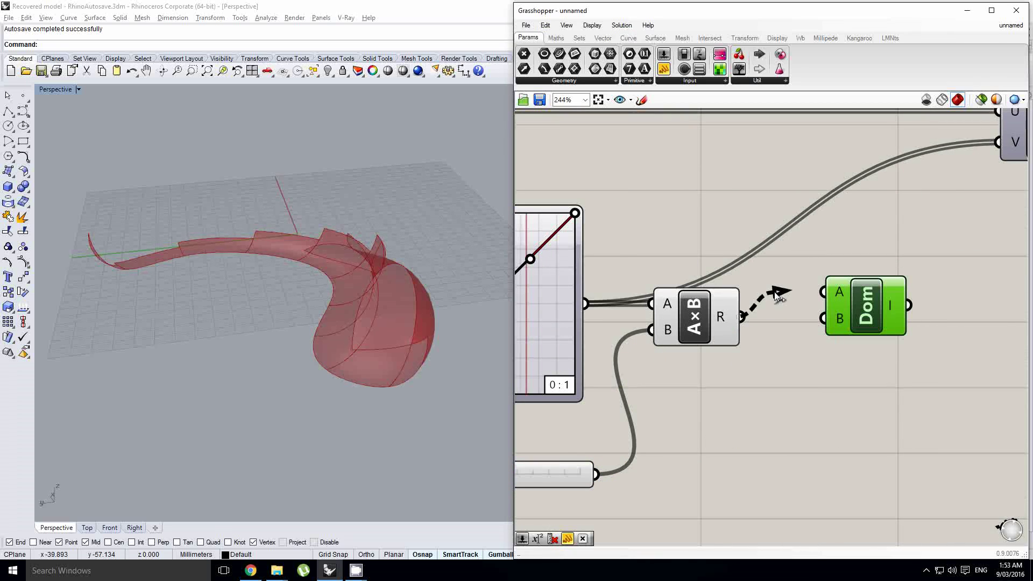
pyautogui.moveTo(853, 319); pyautogui.dragTo(846, 317)
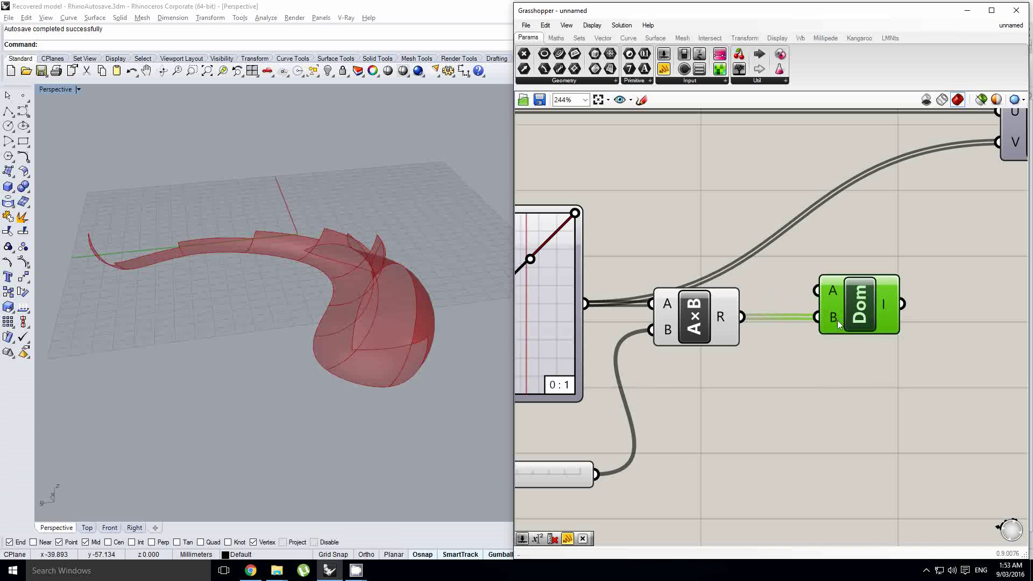
pyautogui.moveTo(837, 321); pyautogui.dragTo(819, 317, button='right')
# Step: Duplicate Construct Domain below the original and disconnect the Multiplication result from the copy's B input
pyautogui.keyDown('alt'); pyautogui.moveTo(835, 311); pyautogui.dragTo(834, 395); pyautogui.keyUp('alt')
pyautogui.moveTo(822, 374); pyautogui.dragTo(811, 330, button='right')
pyautogui.click(795, 321)
pyautogui.moveTo(741, 339); pyautogui.dragTo(762, 326, button='right')
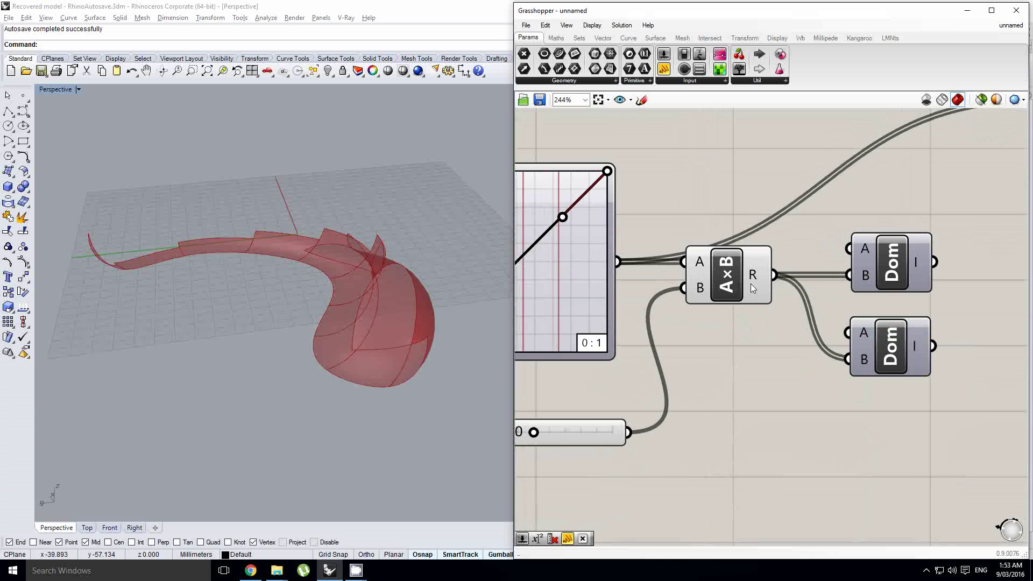
pyautogui.keyDown('ctrl'); pyautogui.moveTo(846, 364); pyautogui.dragTo(775, 275); pyautogui.keyUp('ctrl')
# Step: Add an Expression component with the formula 1-x and remove its unused y input
pyautogui.scroll(-4, 780, 284)
pyautogui.moveTo(784, 292); pyautogui.dragTo(744, 333, button='right')
pyautogui.scroll(-1, 581, 40)
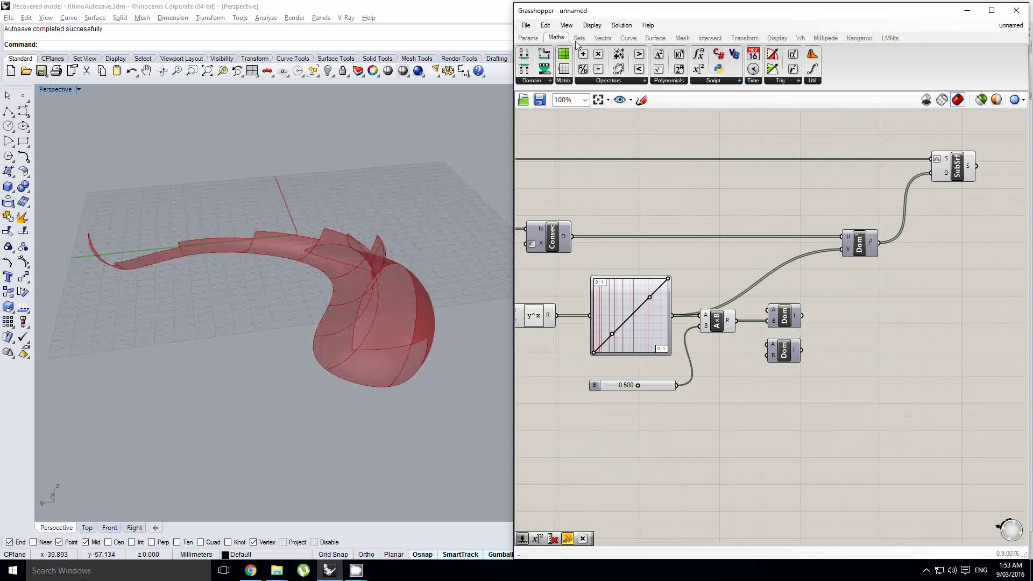
pyautogui.moveTo(698, 72); pyautogui.dragTo(750, 370)
pyautogui.doubleClick(750, 370)
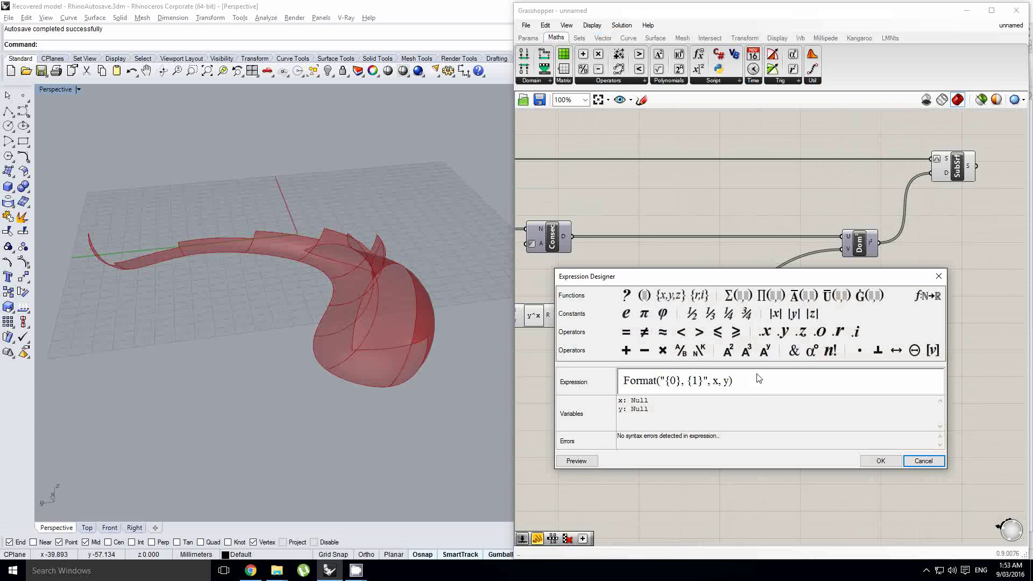
pyautogui.write('1-x')
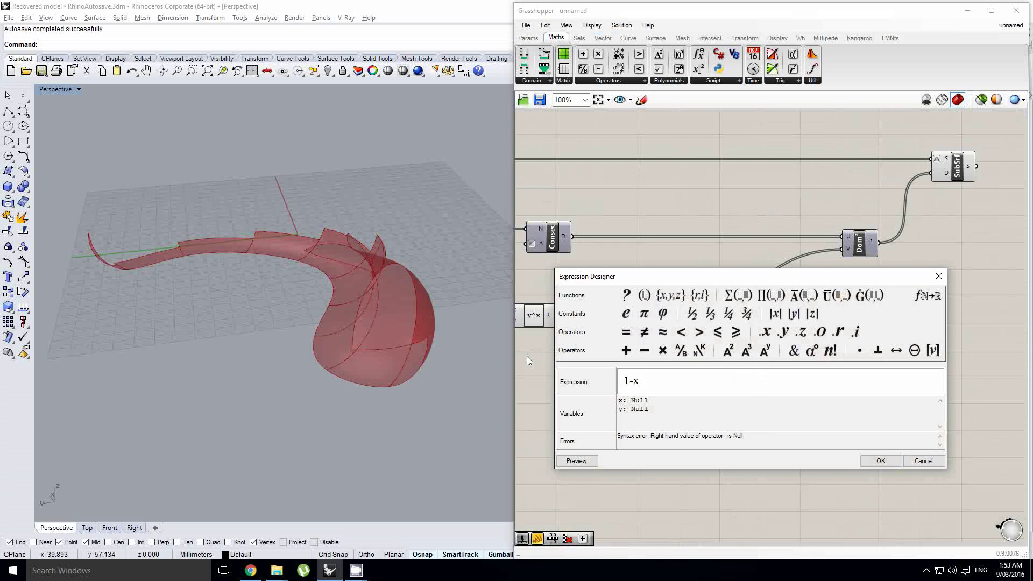
pyautogui.click(873, 462)
pyautogui.scroll(3, 784, 324)
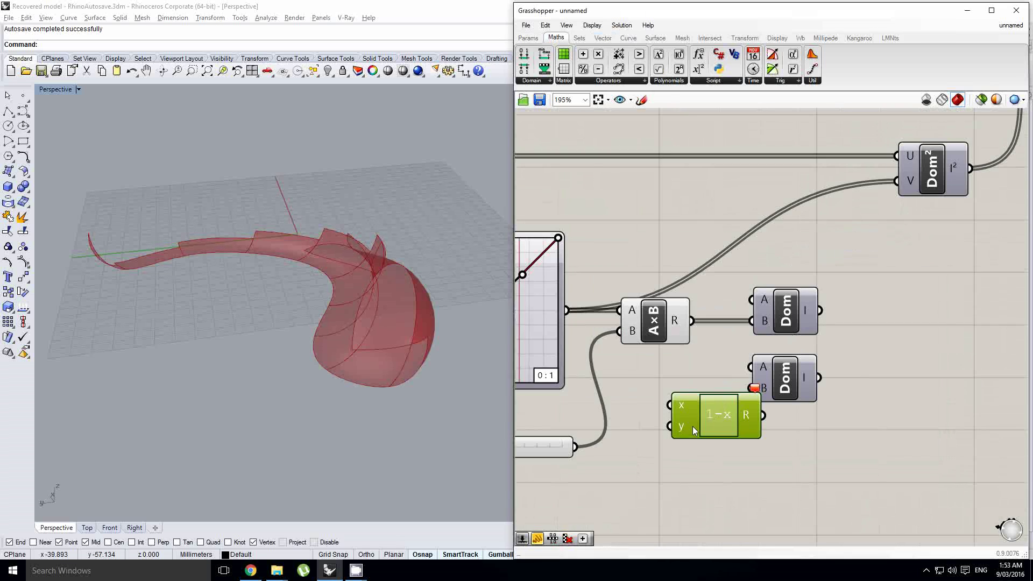
pyautogui.scroll(6, 692, 427)
pyautogui.click(680, 425)
# Step: Feed the Multiplication result into the 1-x expression and wire its result to the lower Construct Domain's A input
pyautogui.scroll(-6, 697, 404)
pyautogui.moveTo(696, 301); pyautogui.dragTo(690, 392)
pyautogui.moveTo(876, 383); pyautogui.dragTo(758, 264)
pyautogui.moveTo(786, 291); pyautogui.dragTo(860, 291)
pyautogui.moveTo(694, 390); pyautogui.dragTo(776, 350)
pyautogui.scroll(2, 805, 354)
pyautogui.moveTo(837, 329); pyautogui.dragTo(652, 383, button='right')
pyautogui.click(756, 274)
# Step: Graft the outputs of both Construct Domain components and the U input of Construct Domain²
pyautogui.moveTo(738, 297); pyautogui.dragTo(791, 326, button='right')
pyautogui.click(790, 297)
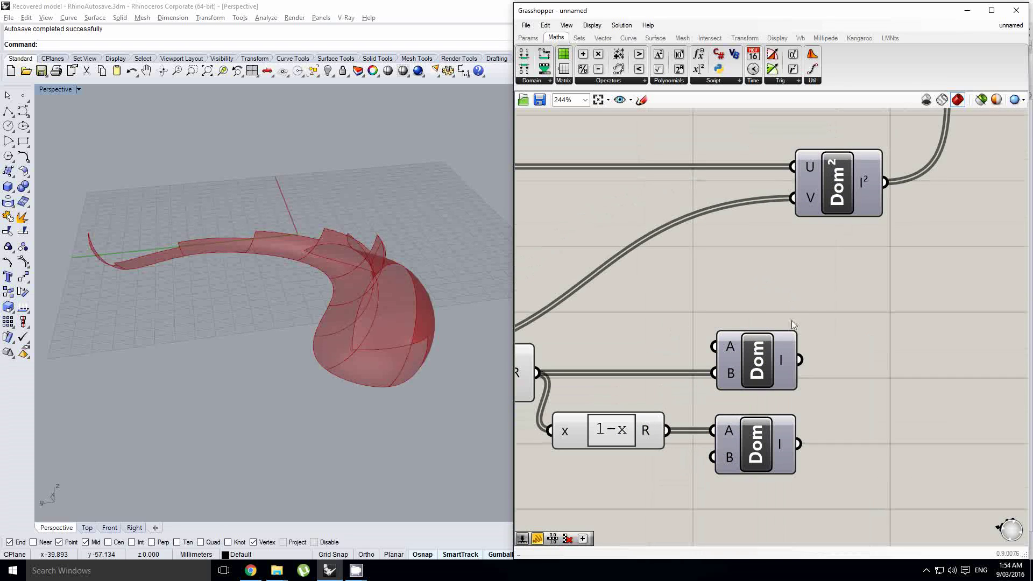
pyautogui.rightClick(785, 359)
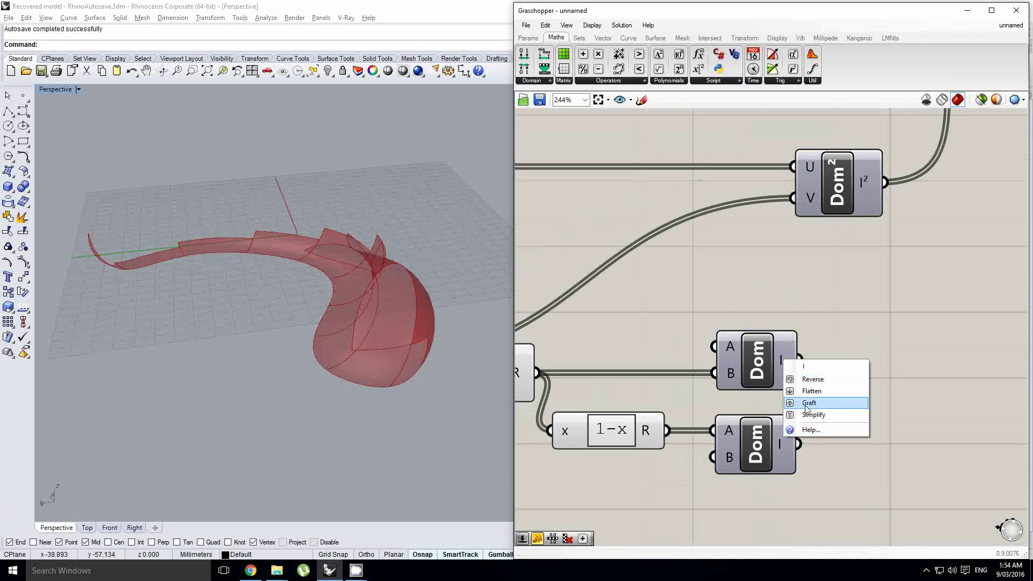
pyautogui.click(809, 403)
pyautogui.rightClick(780, 440)
pyautogui.click(802, 485)
pyautogui.moveTo(804, 207); pyautogui.dragTo(806, 230, button='right')
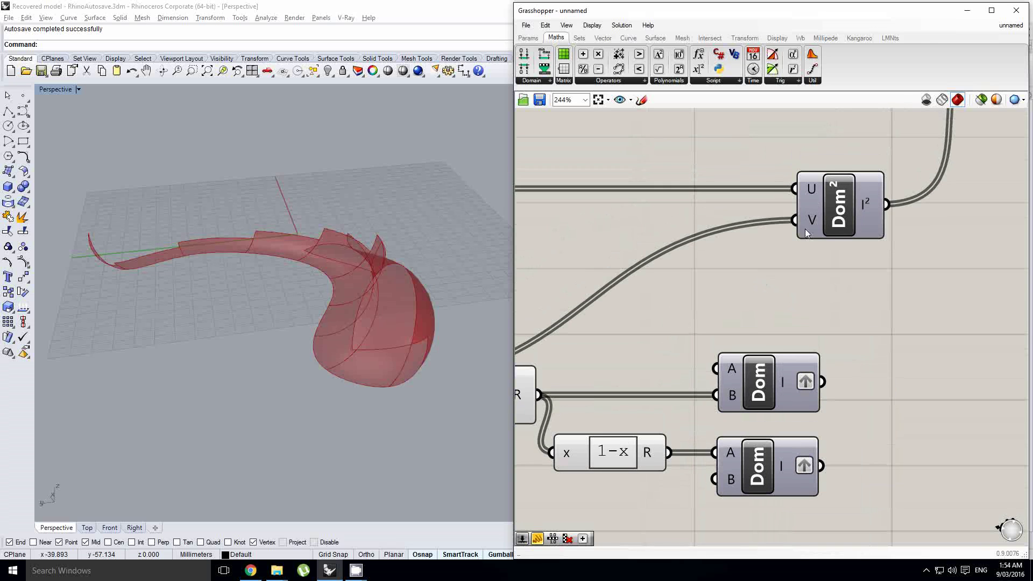
pyautogui.rightClick(813, 194)
pyautogui.click(837, 273)
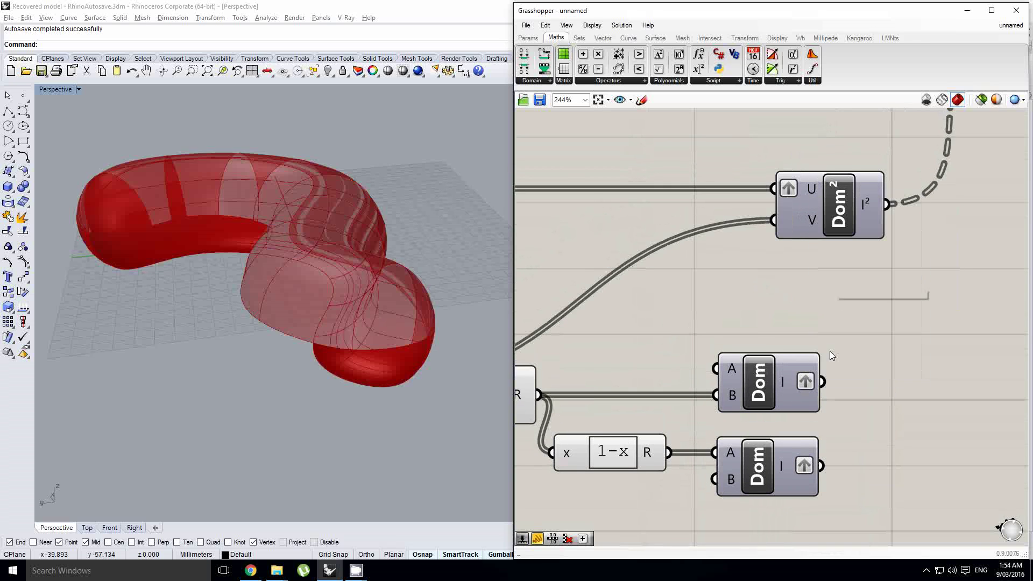
# Step: Wire both grafted Construct Domain outputs into the V input of Construct Domain²
pyautogui.moveTo(823, 382); pyautogui.dragTo(775, 220)
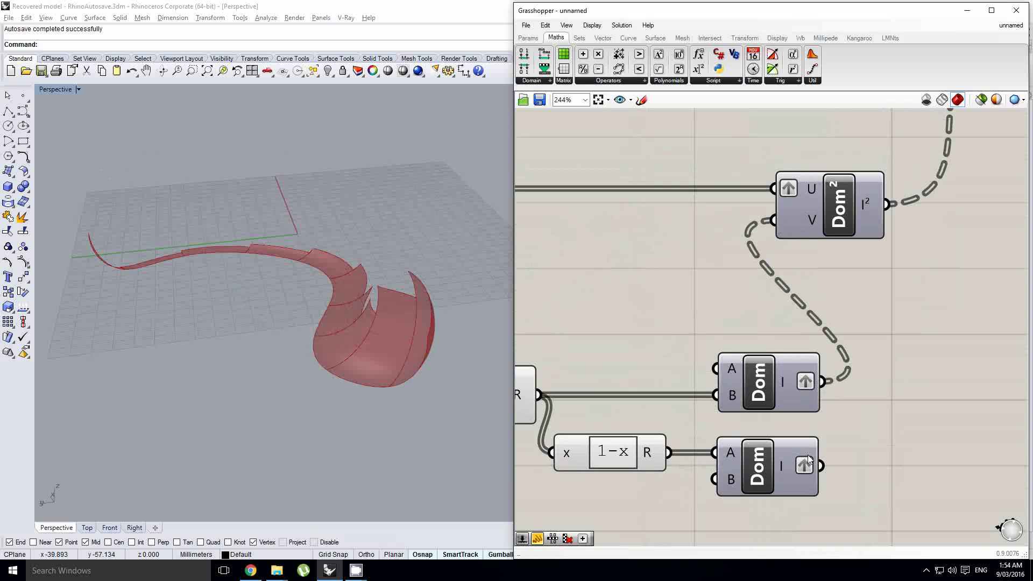
pyautogui.keyDown('shift'); pyautogui.moveTo(820, 466); pyautogui.dragTo(774, 221); pyautogui.keyUp('shift')
pyautogui.moveTo(376, 324); pyautogui.dragTo(369, 238, button='right')
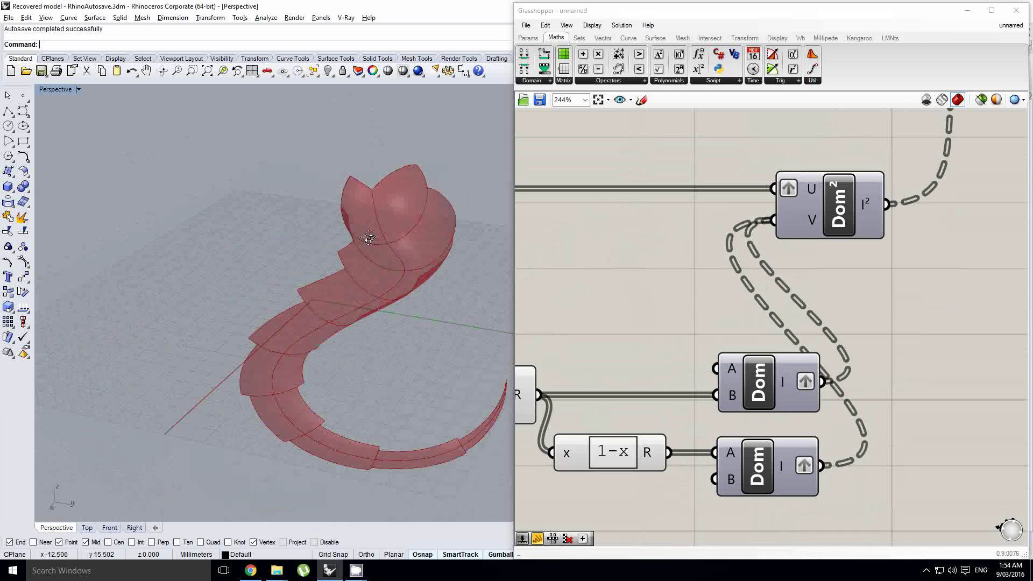
# Step: Shift the Construct Domain² and Isotrim components farther to the right on the canvas for more spacing
pyautogui.scroll(-5, 305, 248)
pyautogui.moveTo(615, 311); pyautogui.dragTo(635, 345, button='right')
pyautogui.scroll(-1, 744, 292)
pyautogui.middleClick(742, 291)
pyautogui.scroll(-1, 635, 344)
pyautogui.moveTo(748, 306); pyautogui.dragTo(818, 306)
pyautogui.moveTo(885, 175); pyautogui.dragTo(945, 175)
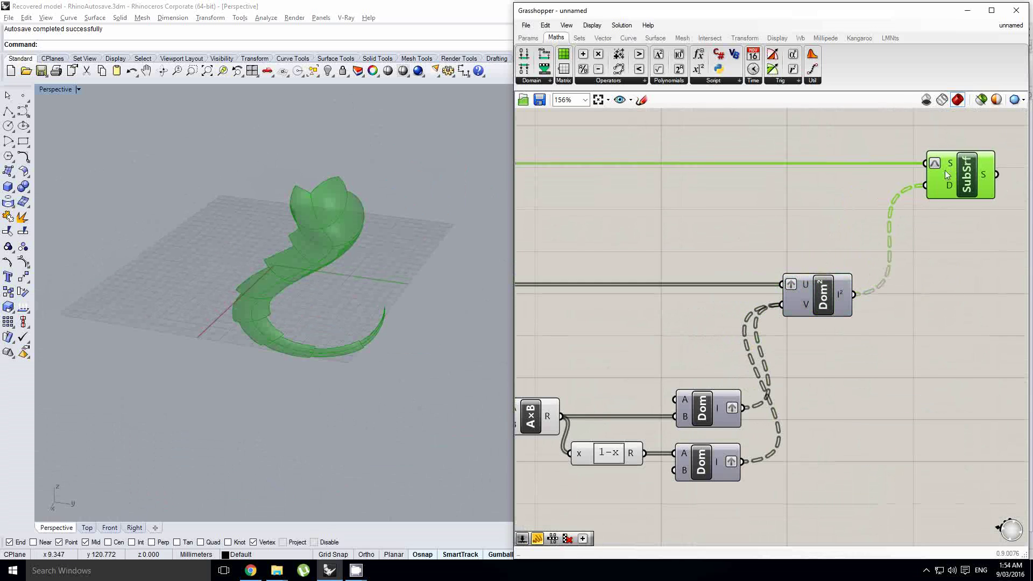
# Step: Set the Variable y slider of the y^x expression to 0.465
pyautogui.click(667, 256)
pyautogui.scroll(-1, 667, 256)
pyautogui.moveTo(667, 256); pyautogui.dragTo(944, 223, button='right')
pyautogui.moveTo(574, 376); pyautogui.dragTo(781, 356, button='right')
pyautogui.scroll(2, 683, 380)
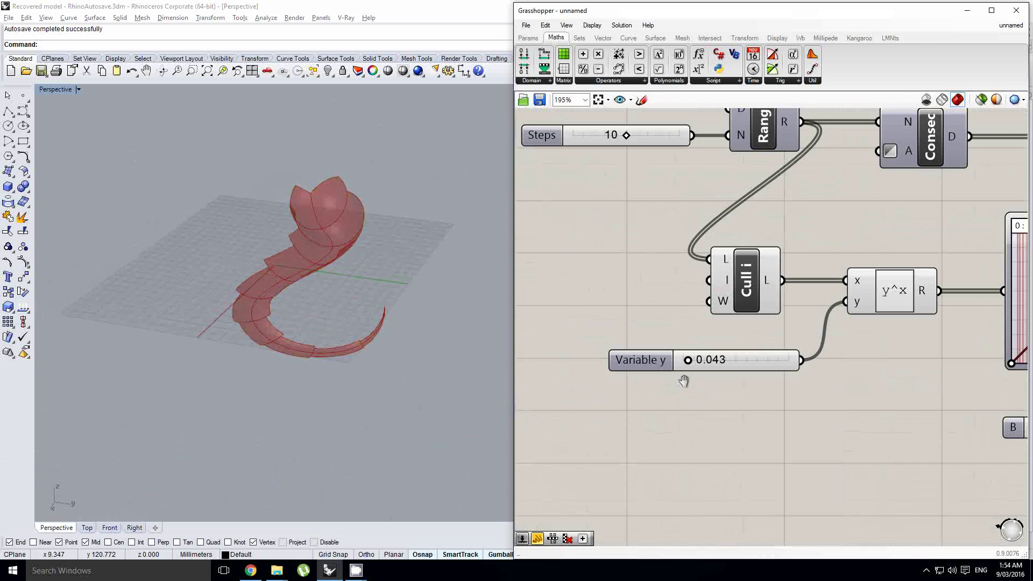
pyautogui.scroll(1, 684, 381)
pyautogui.moveTo(687, 361); pyautogui.dragTo(744, 377)
pyautogui.moveTo(946, 356); pyautogui.dragTo(656, 298, button='right')
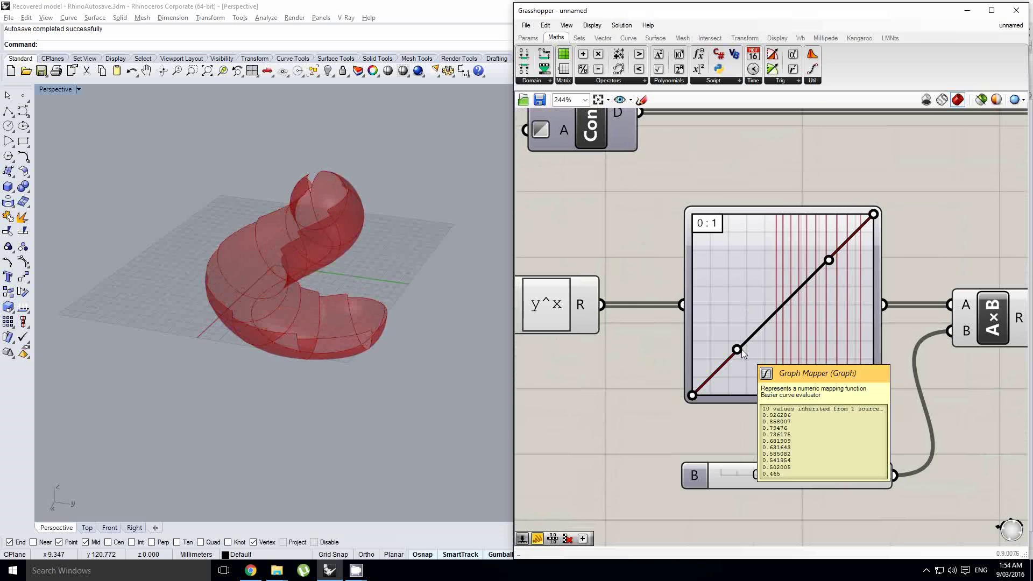
# Step: Shape the Graph Mapper's Bezier curve into a steep S, moving the lower handle to the lower-right corner and the upper handle to the upper-left corner
pyautogui.moveTo(737, 351); pyautogui.dragTo(881, 403)
pyautogui.moveTo(834, 260); pyautogui.dragTo(670, 214)
pyautogui.moveTo(643, 233); pyautogui.dragTo(808, 271, button='right')
pyautogui.scroll(-2, 807, 272)
pyautogui.moveTo(811, 308); pyautogui.dragTo(806, 316, button='right')
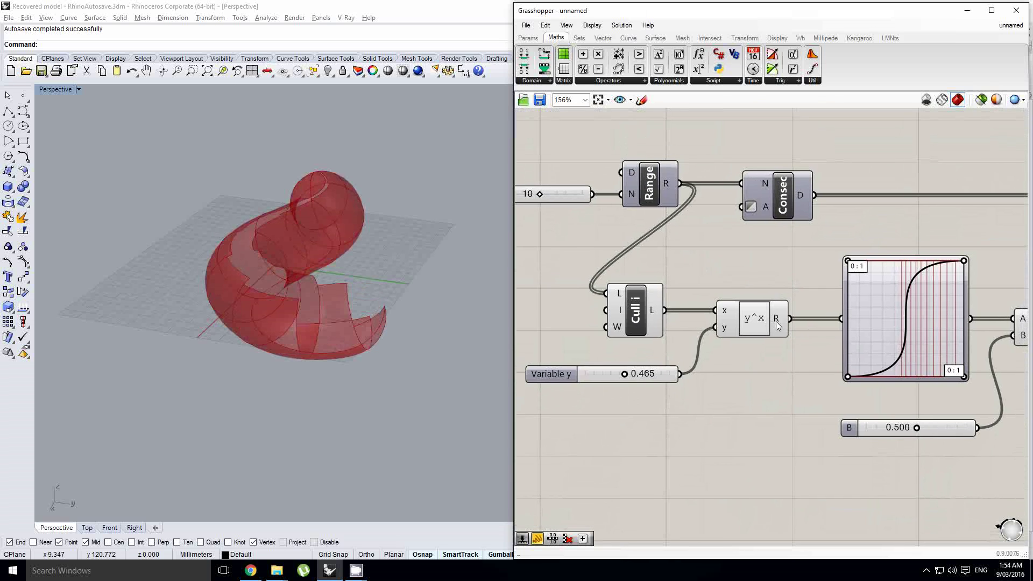
# Step: Examine how the subdivided surface panels follow the tube from several angles and distances
pyautogui.moveTo(283, 290); pyautogui.dragTo(308, 296, button='right')
pyautogui.scroll(4, 308, 293)
pyautogui.scroll(-3, 311, 292)
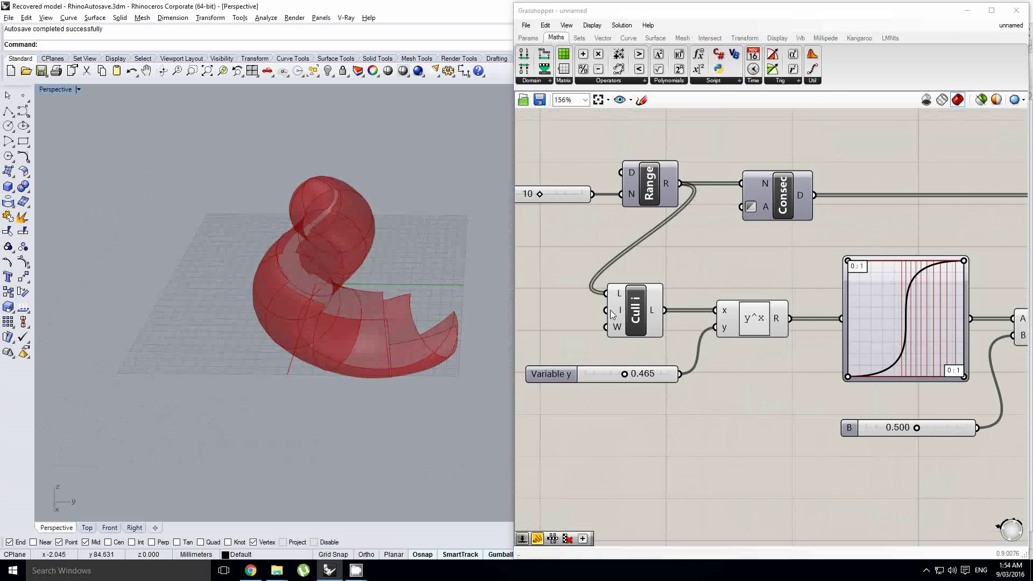
pyautogui.scroll(3, 828, 300)
pyautogui.scroll(3, 369, 312)
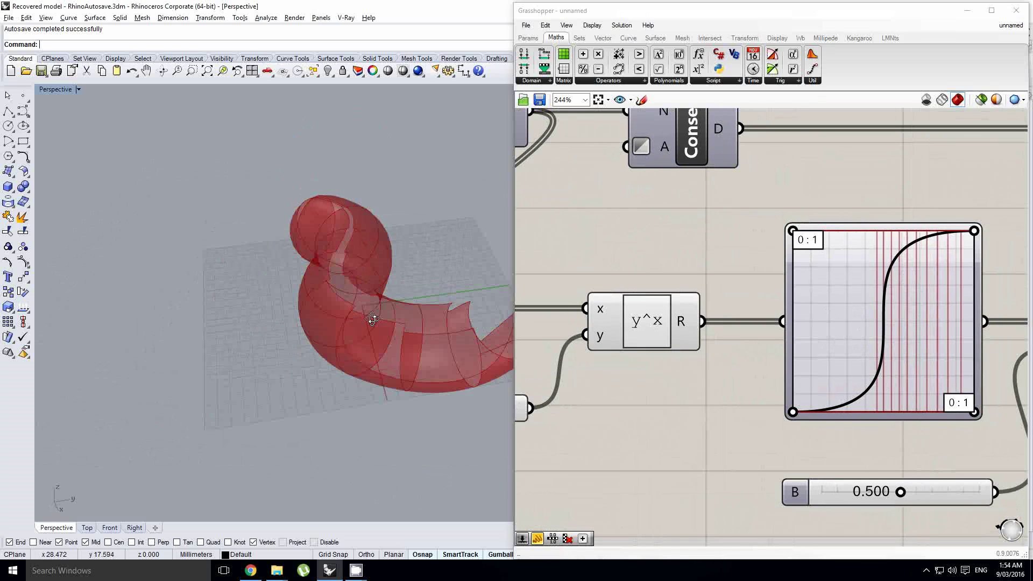
pyautogui.moveTo(346, 244); pyautogui.dragTo(277, 285, button='right')
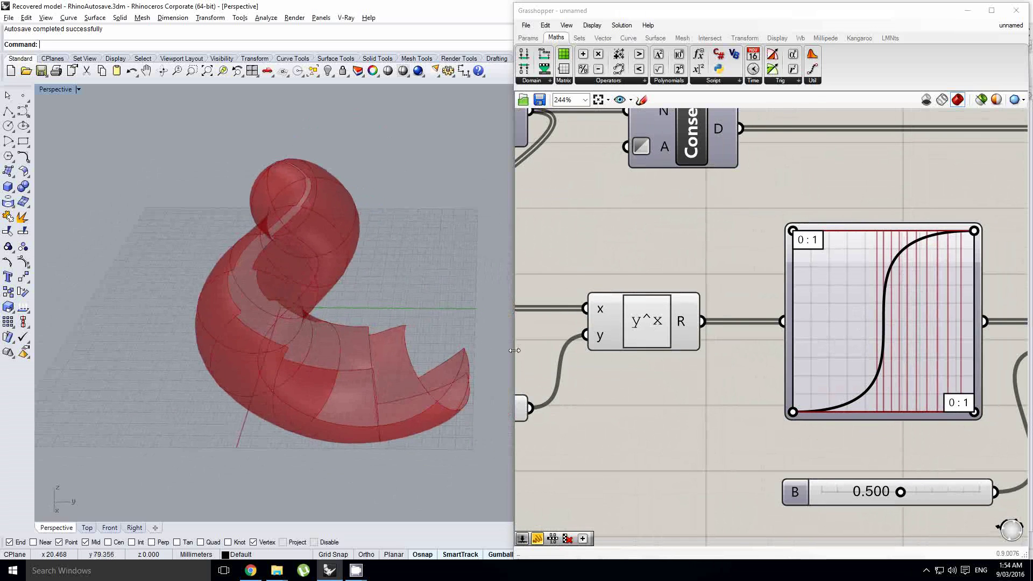
pyautogui.moveTo(555, 355); pyautogui.dragTo(777, 333, button='right')
pyautogui.scroll(-1, 777, 333)
pyautogui.scroll(1, 700, 365)
pyautogui.moveTo(288, 327); pyautogui.dragTo(291, 281, button='right')
# Step: Sweep the Variable y slider down to 0.000 and up to 1.000, leaving it at 1.000
pyautogui.moveTo(690, 372); pyautogui.dragTo(628, 373)
pyautogui.scroll(2, 628, 374)
pyautogui.scroll(1, 628, 373)
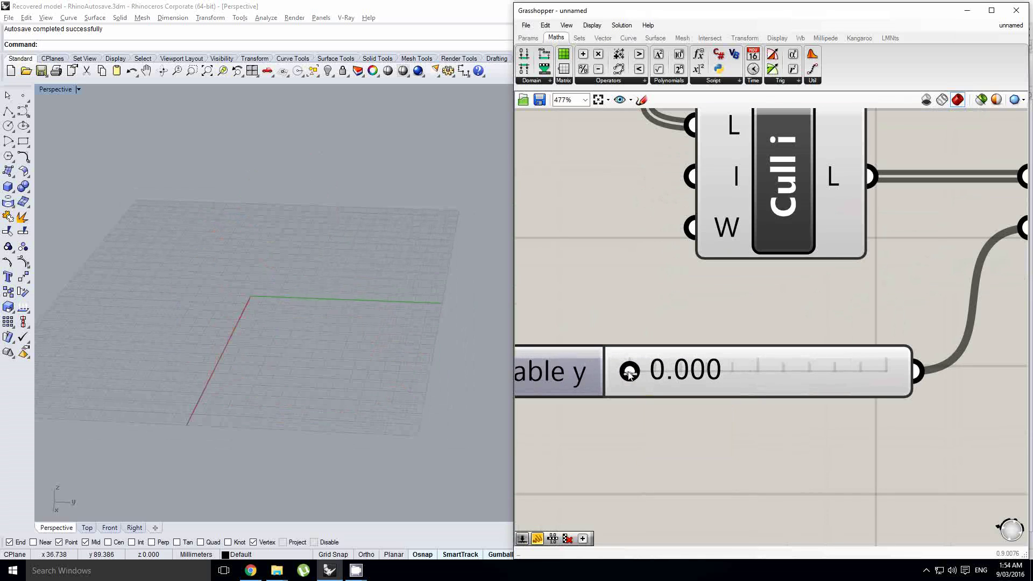
pyautogui.moveTo(630, 374); pyautogui.dragTo(781, 405)
pyautogui.moveTo(376, 386); pyautogui.dragTo(409, 398, button='right')
pyautogui.moveTo(782, 373); pyautogui.dragTo(905, 400)
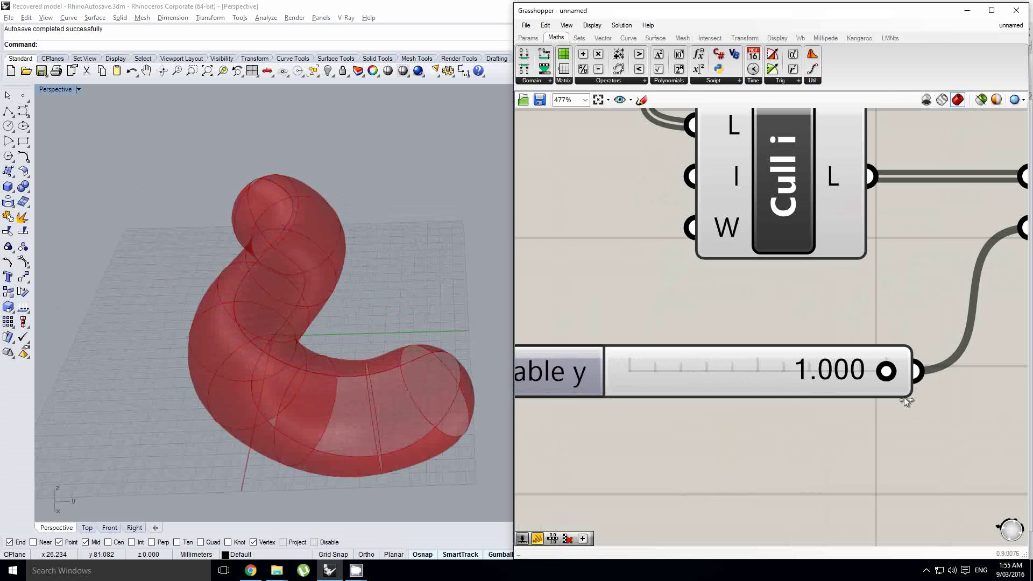
# Step: Nudge Construct Domain² to the right and shift the Steps slider and Range component to the left for more spacing
pyautogui.scroll(-10, 844, 360)
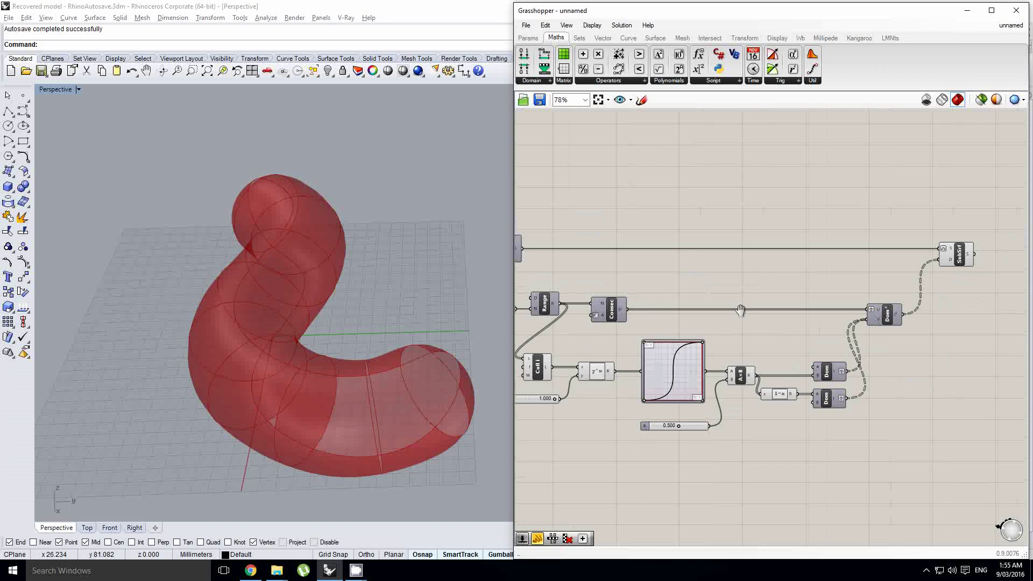
pyautogui.moveTo(766, 323); pyautogui.dragTo(792, 315, button='right')
pyautogui.moveTo(908, 312); pyautogui.dragTo(915, 311)
pyautogui.click(810, 331)
pyautogui.scroll(-2, 810, 331)
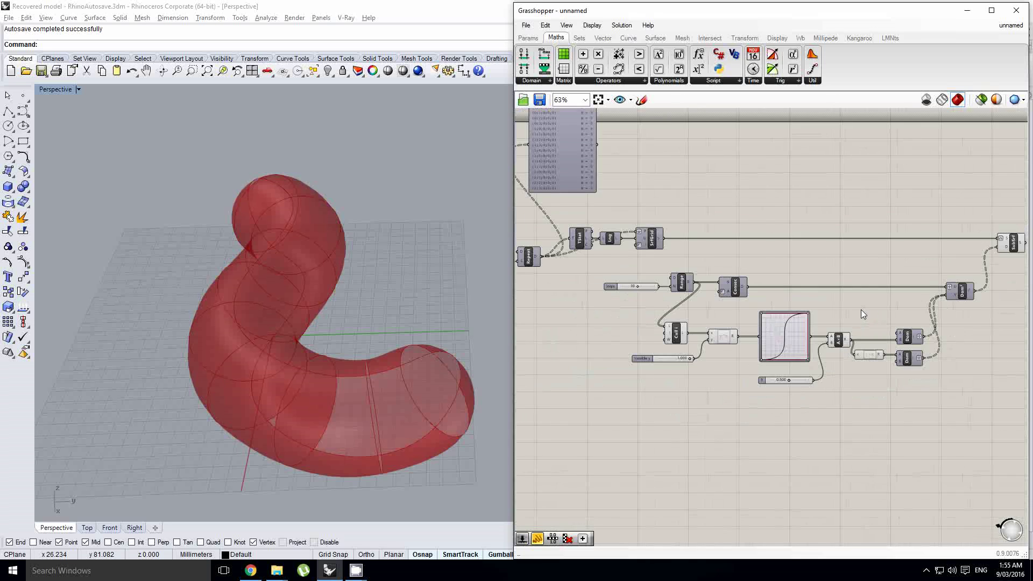
pyautogui.scroll(1, 645, 362)
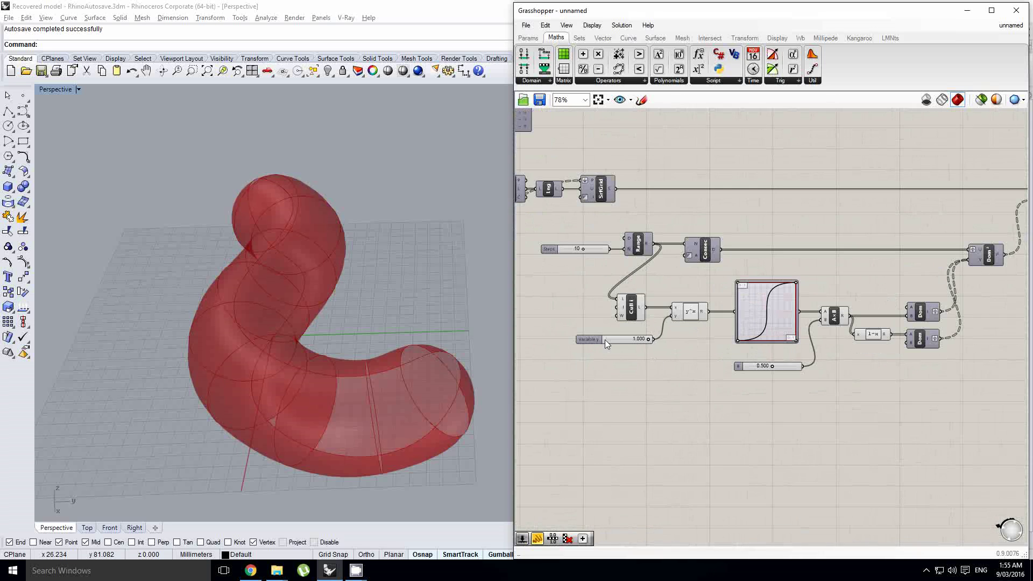
pyautogui.click(670, 355)
pyautogui.moveTo(669, 354); pyautogui.dragTo(681, 331, button='right')
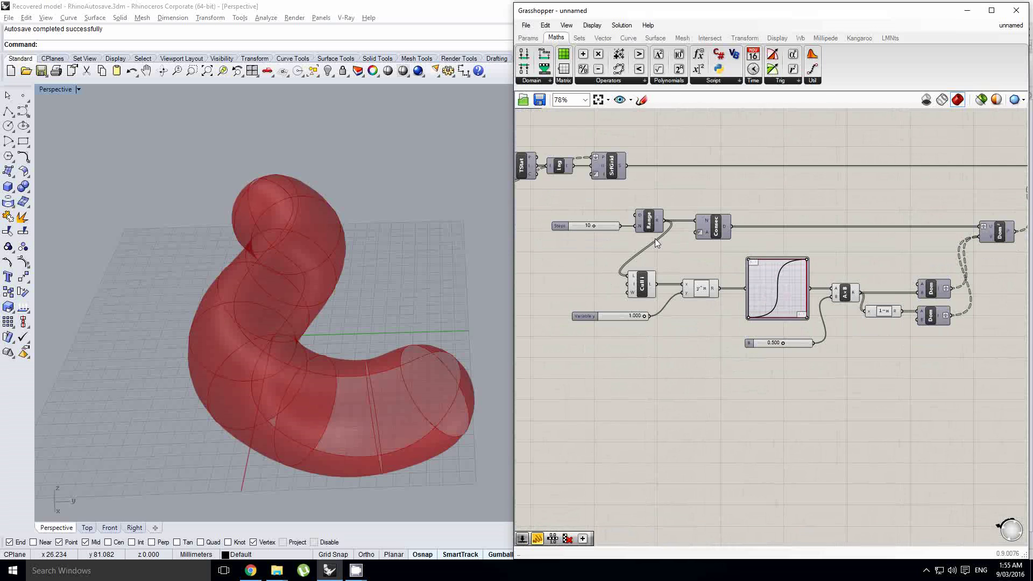
pyautogui.moveTo(650, 226); pyautogui.dragTo(590, 220)
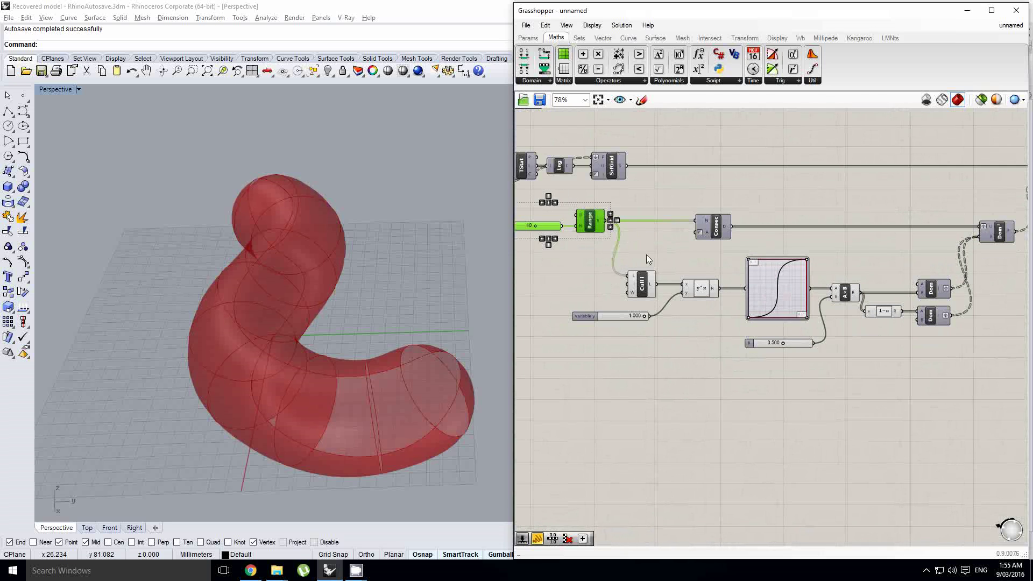
pyautogui.click(647, 254)
pyautogui.moveTo(647, 254)
pyautogui.mouseDown(button='right')
pyautogui.moveTo(743, 269)
pyautogui.moveTo(734, 278)
pyautogui.moveTo(663, 250)
pyautogui.mouseUp(button='right')
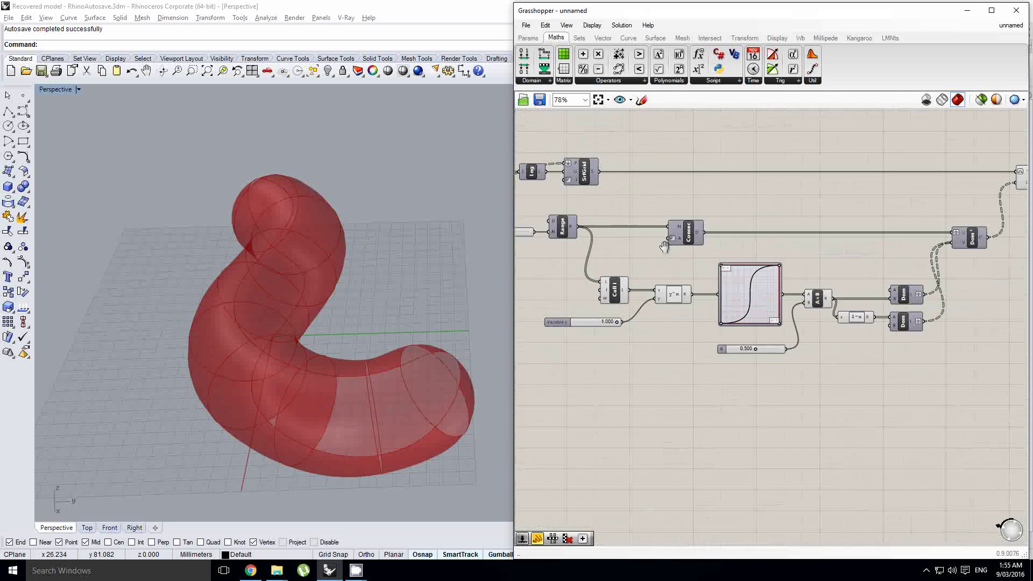
# Step: Duplicate the components from Range through Construct Domain², without the Steps slider, and place the copies below the originals
pyautogui.scroll(-1, 662, 252)
pyautogui.moveTo(554, 255); pyautogui.dragTo(641, 260, button='right')
pyautogui.scroll(-1, 656, 258)
pyautogui.scroll(1, 677, 233)
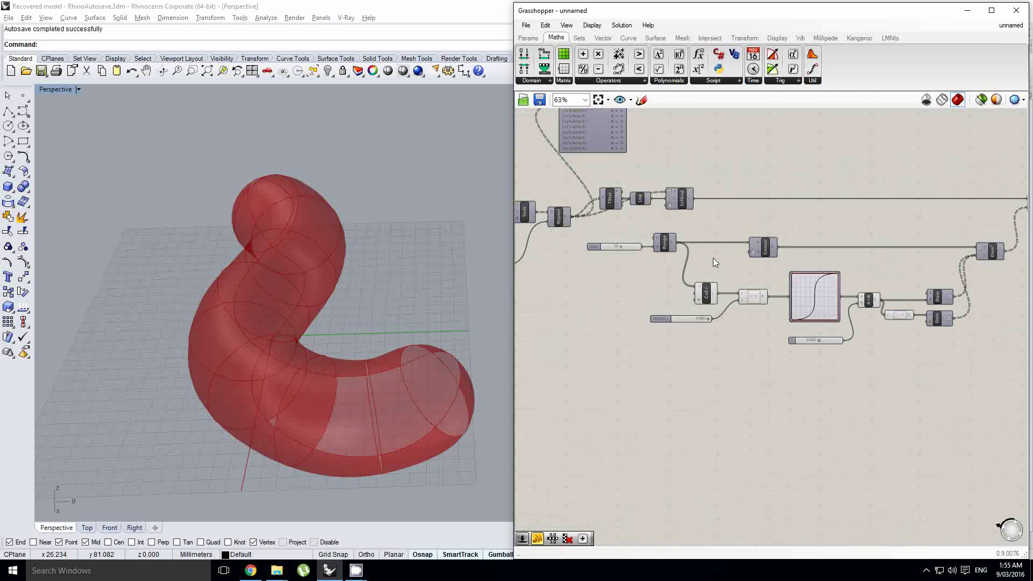
pyautogui.moveTo(712, 257); pyautogui.dragTo(686, 259, button='right')
pyautogui.moveTo(659, 227); pyautogui.dragTo(998, 369)
pyautogui.scroll(-1, 675, 173)
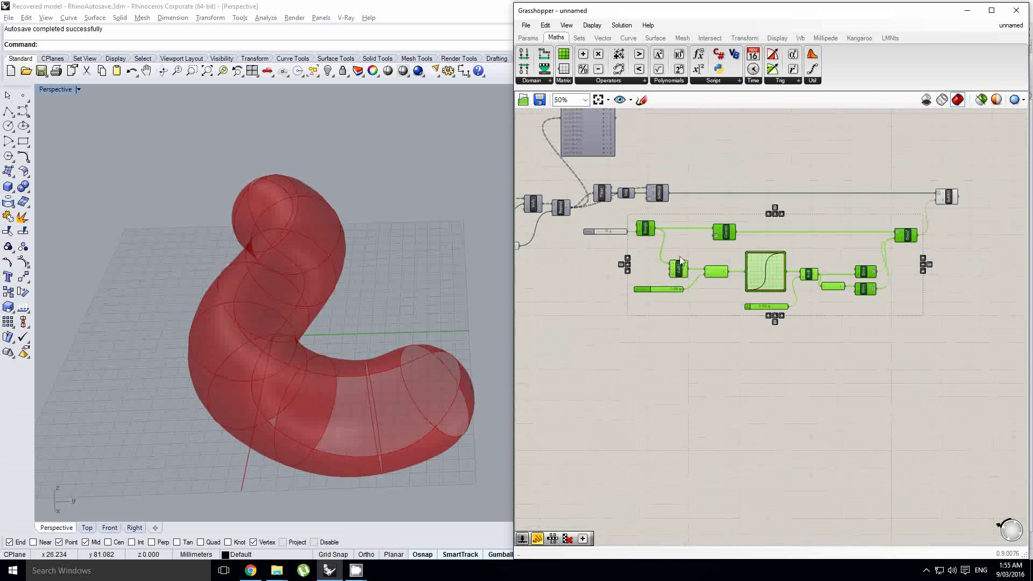
pyautogui.keyDown('alt'); pyautogui.moveTo(678, 272); pyautogui.dragTo(670, 372); pyautogui.keyUp('alt')
pyautogui.scroll(3, 677, 367)
pyautogui.scroll(-4, 677, 367)
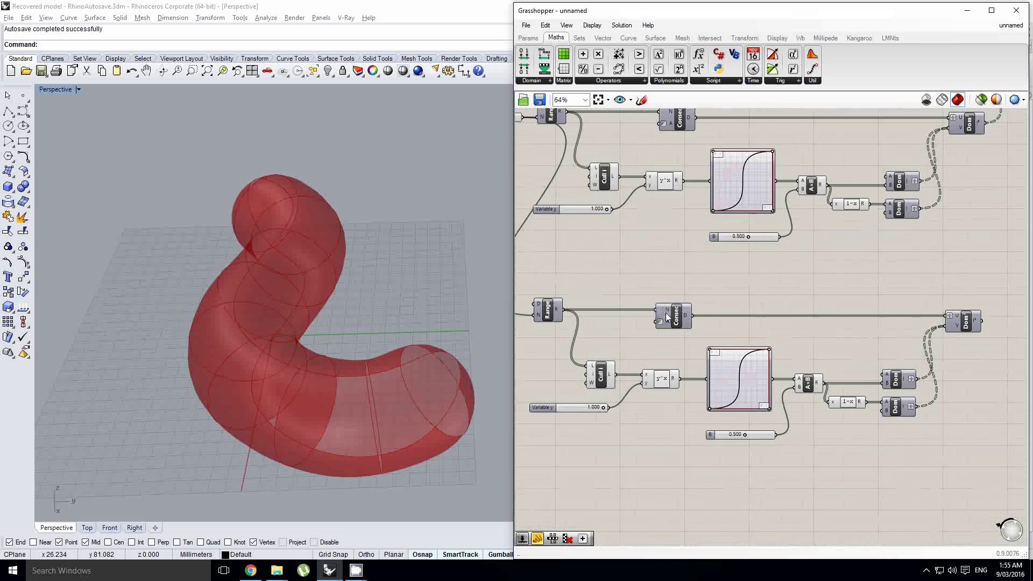
# Step: Shift the duplicated Cull Index, y^x, Graph Mapper, Multiplication and Construct Domain group to the right, away from the lower Range
pyautogui.moveTo(899, 428); pyautogui.dragTo(617, 299)
pyautogui.scroll(4, 622, 359)
pyautogui.moveTo(625, 358); pyautogui.dragTo(756, 358)
pyautogui.click(756, 370)
# Step: Delete the duplicated Cull Index and y^x expression, keeping their slider and moving it left below the lower Range
pyautogui.click(752, 346)
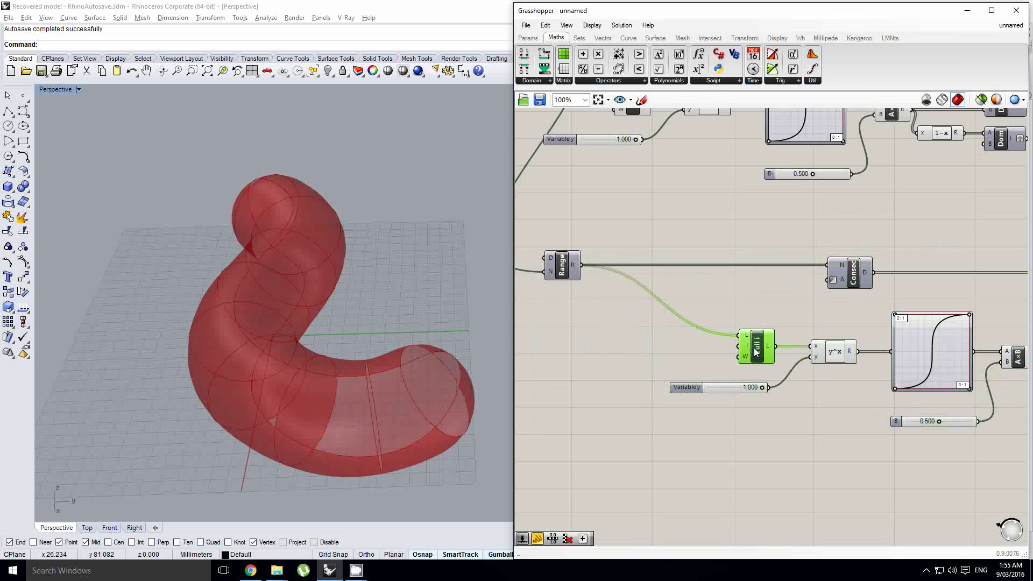
pyautogui.moveTo(839, 409); pyautogui.dragTo(690, 316)
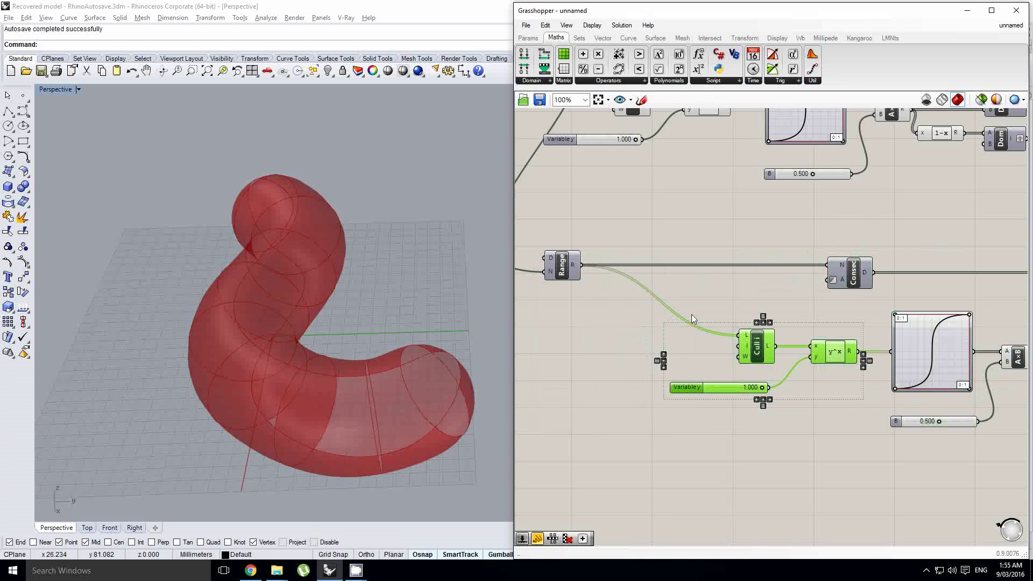
pyautogui.keyDown('ctrl'); pyautogui.click(729, 391); pyautogui.keyUp('ctrl')
pyautogui.press('Delete')
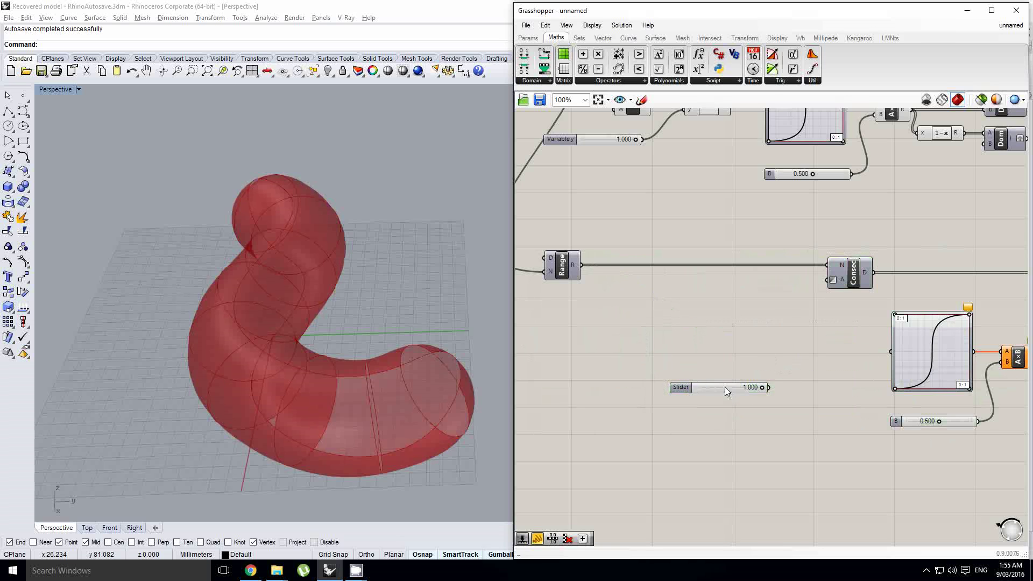
pyautogui.moveTo(727, 387); pyautogui.dragTo(530, 365)
pyautogui.moveTo(605, 346); pyautogui.dragTo(675, 338, button='right')
pyautogui.moveTo(601, 359); pyautogui.dragTo(594, 369)
# Step: Add an Expression component just below the output of the lower Range
pyautogui.moveTo(676, 259); pyautogui.dragTo(684, 294, button='right')
pyautogui.click(733, 264)
pyautogui.moveTo(733, 263); pyautogui.dragTo(717, 285, button='right')
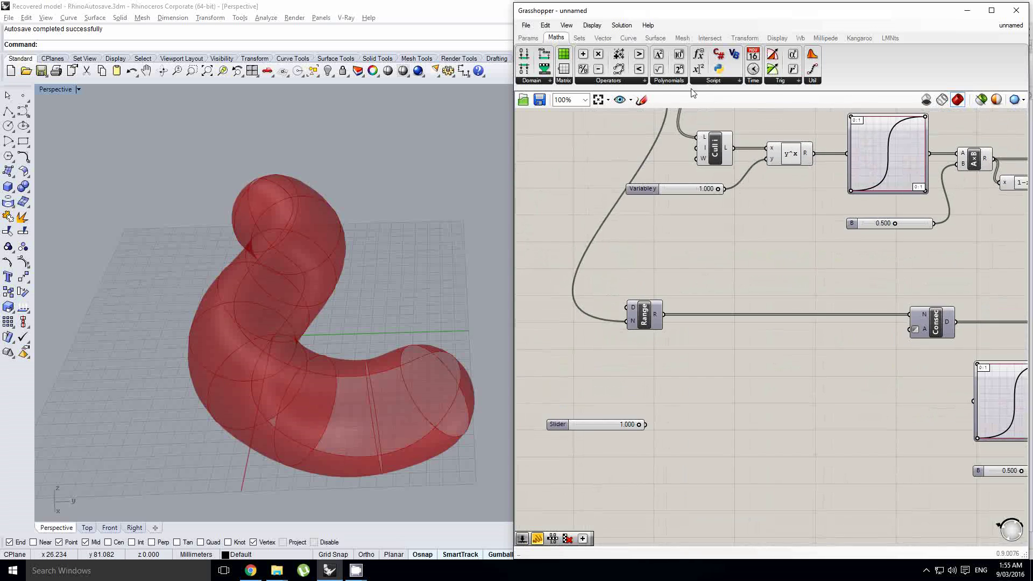
pyautogui.click(732, 343)
pyautogui.scroll(2, 732, 343)
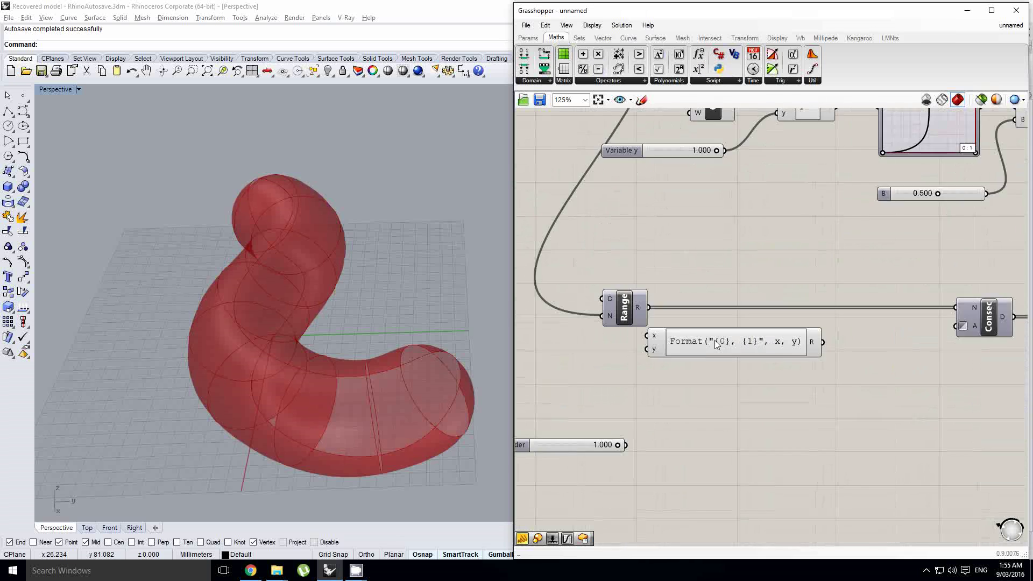
pyautogui.scroll(-2, 619, 298)
pyautogui.moveTo(613, 293); pyautogui.dragTo(736, 305, button='right')
pyautogui.scroll(1, 670, 300)
# Step: Add a number slider left of the lower Range and connect it to the Range's D input
pyautogui.click(529, 38)
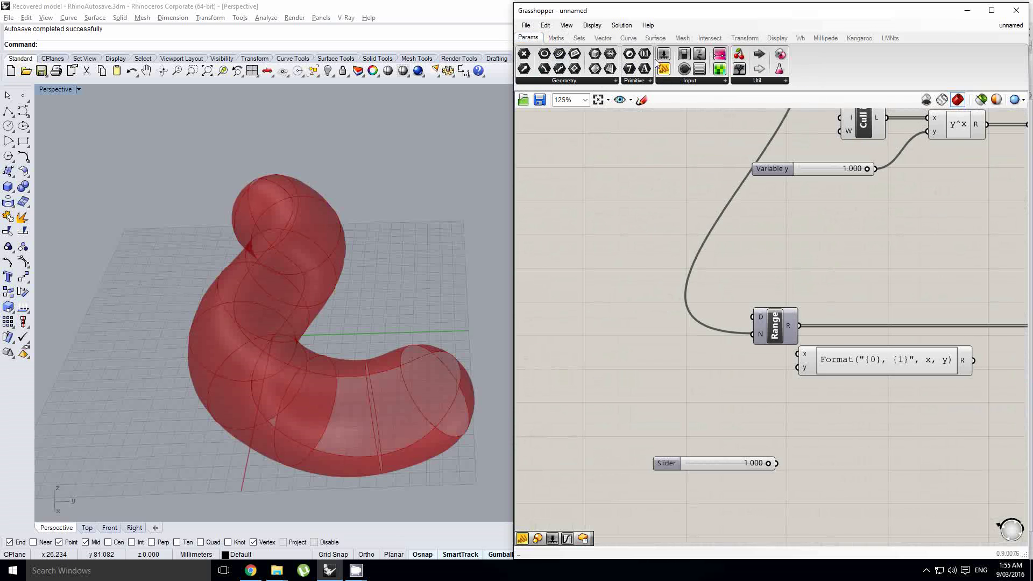
pyautogui.scroll(2, 646, 313)
pyautogui.moveTo(646, 338); pyautogui.dragTo(576, 322)
pyautogui.scroll(1, 667, 322)
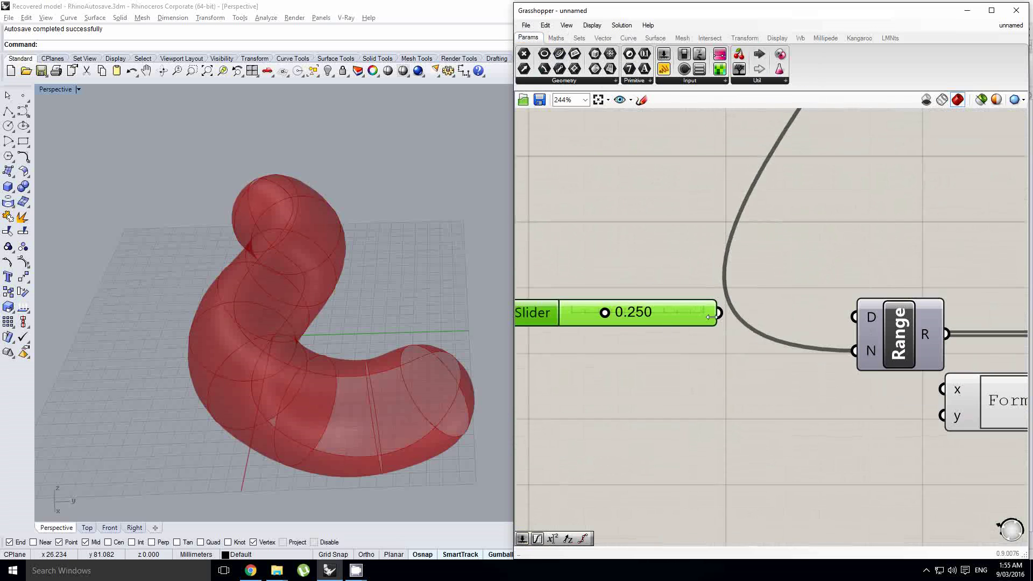
pyautogui.scroll(-1, 720, 314)
pyautogui.moveTo(726, 314); pyautogui.dragTo(700, 309, button='right')
pyautogui.moveTo(795, 315); pyautogui.dragTo(802, 313)
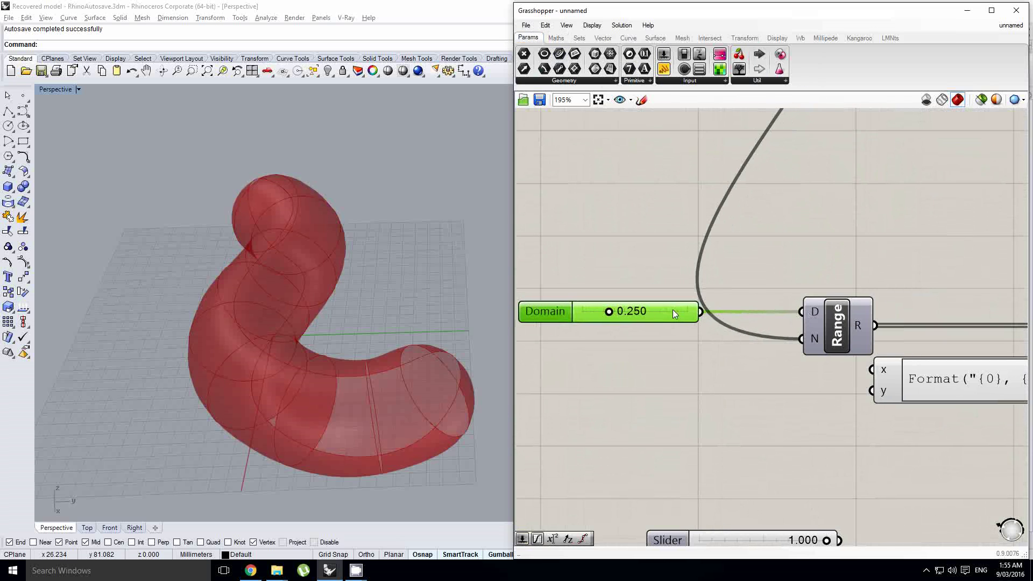
pyautogui.scroll(-1, 656, 314)
pyautogui.moveTo(768, 281); pyautogui.dragTo(719, 305, button='right')
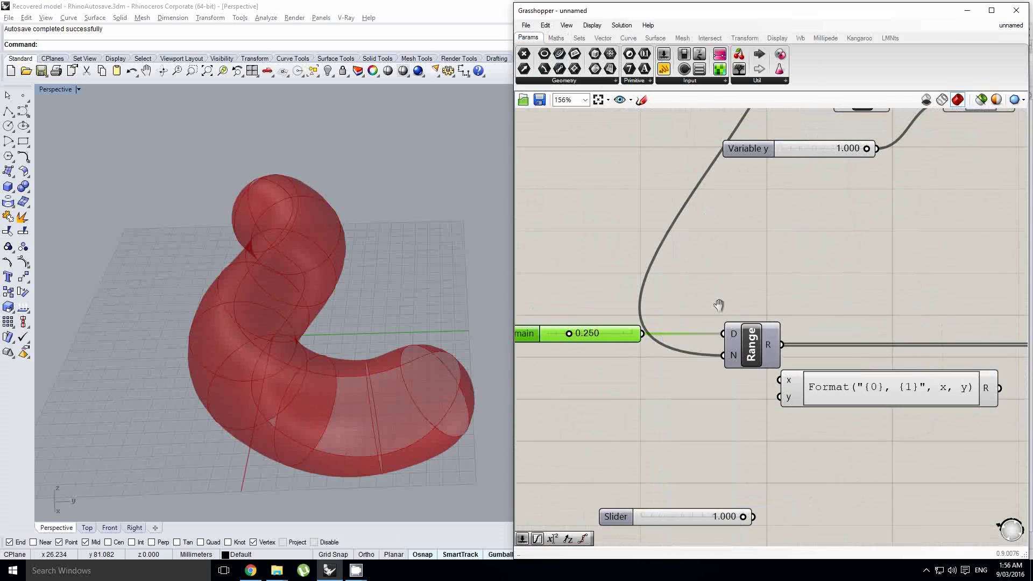
pyautogui.click(721, 241)
# Step: Add a second Expression component above the wire leaving the lower Range
pyautogui.moveTo(722, 241); pyautogui.dragTo(660, 249, button='right')
pyautogui.click(556, 38)
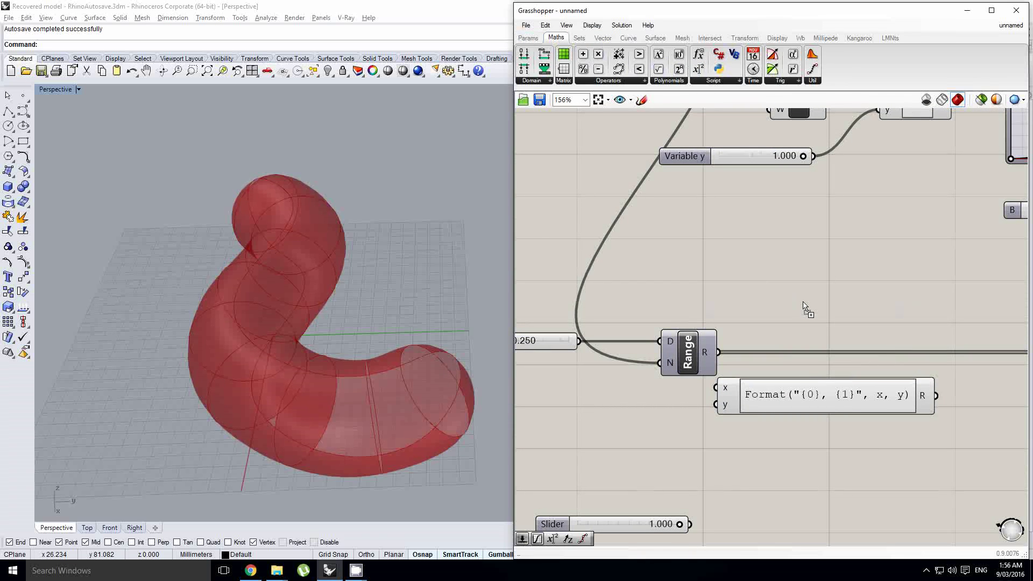
pyautogui.moveTo(803, 302); pyautogui.dragTo(803, 300)
pyautogui.moveTo(803, 301); pyautogui.dragTo(770, 296, button='right')
pyautogui.moveTo(770, 296); pyautogui.dragTo(841, 297)
pyautogui.scroll(-1, 801, 296)
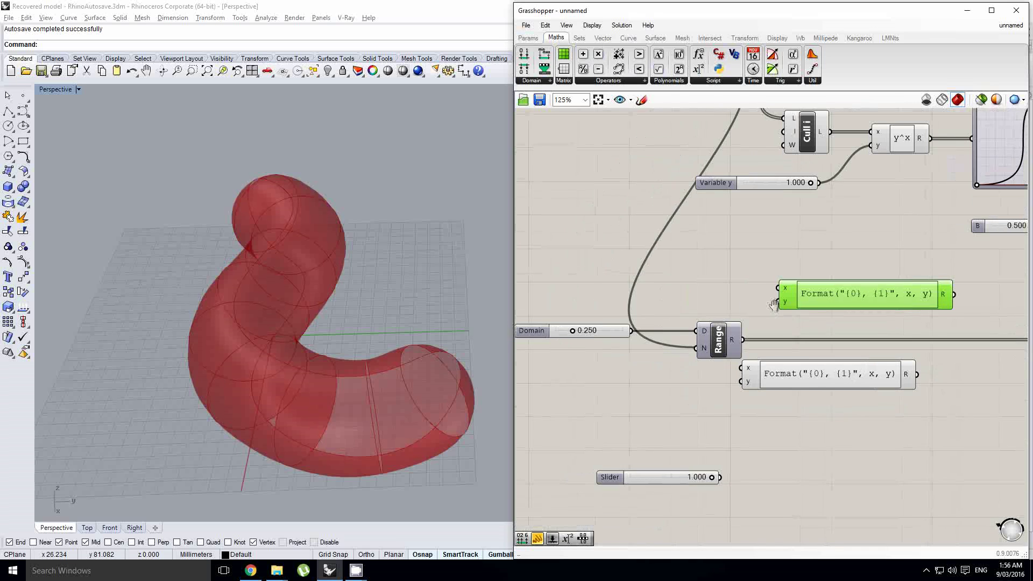
# Step: Set the formula of the Expression component above the lower Range's output wire to (1-x)+y
pyautogui.doubleClick(825, 302)
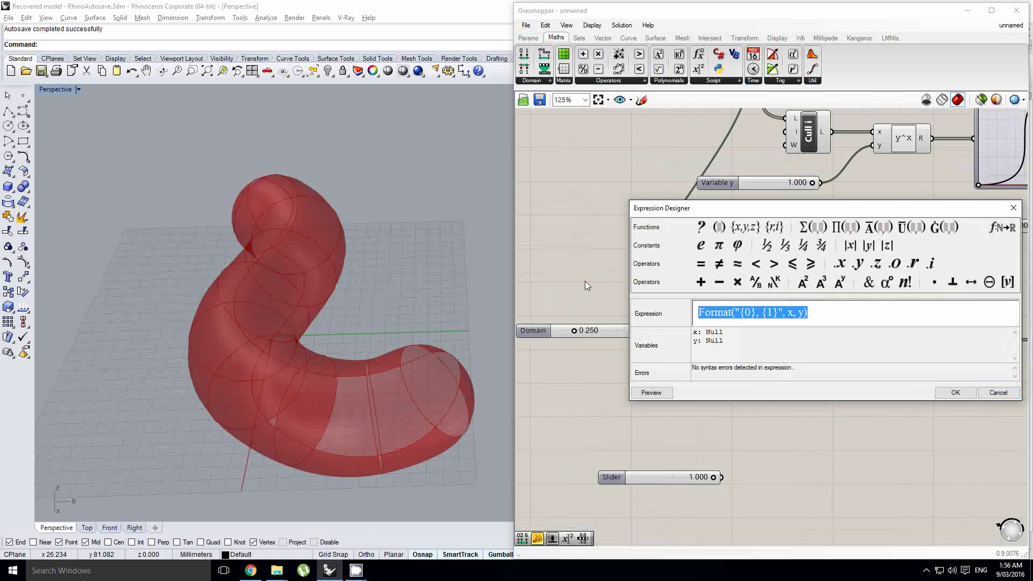
pyautogui.write('(')
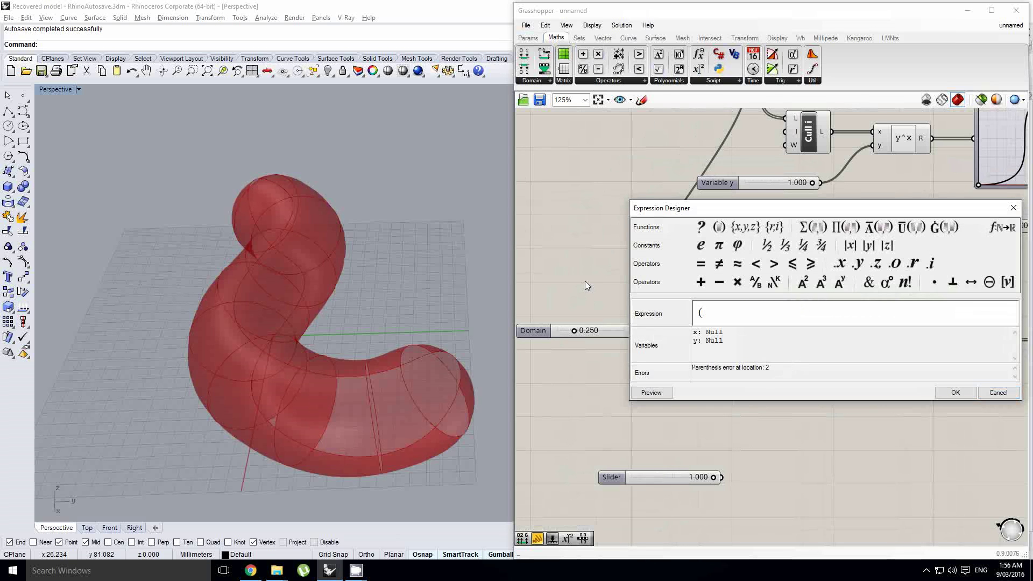
pyautogui.write('1-x)')
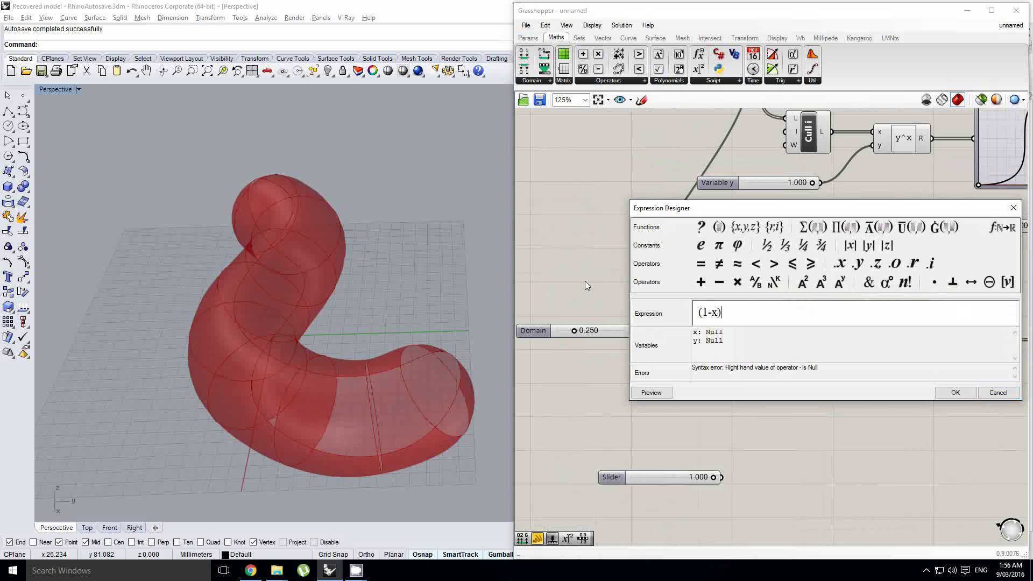
pyautogui.write('+')
pyautogui.click(956, 393)
# Step: Connect the Domain slider to the (1-x)+y expression's x input and the lower Range's output to its y input, checking the result list
pyautogui.moveTo(788, 331); pyautogui.dragTo(857, 323, button='right')
pyautogui.scroll(2, 857, 322)
pyautogui.scroll(-2, 855, 321)
pyautogui.rightClick(856, 322)
pyautogui.click(735, 329)
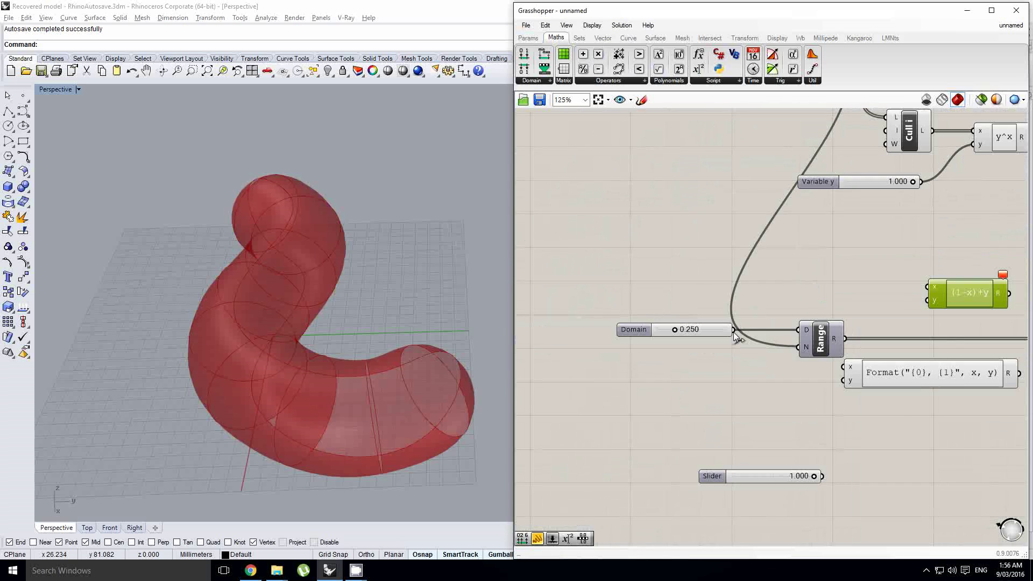
pyautogui.moveTo(735, 329); pyautogui.dragTo(930, 287)
pyautogui.scroll(3, 678, 357)
pyautogui.moveTo(661, 369); pyautogui.dragTo(737, 308)
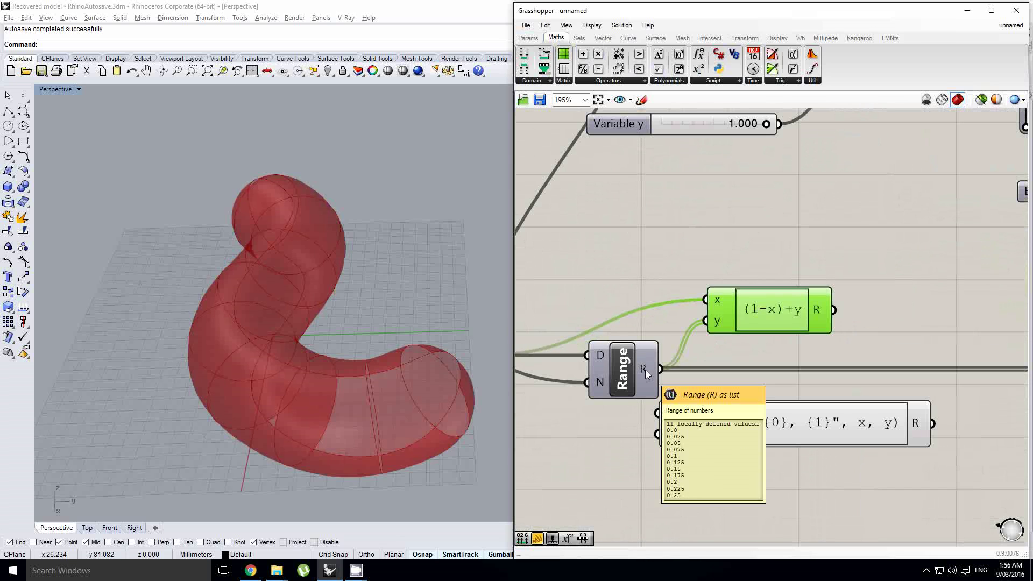
pyautogui.moveTo(822, 311)
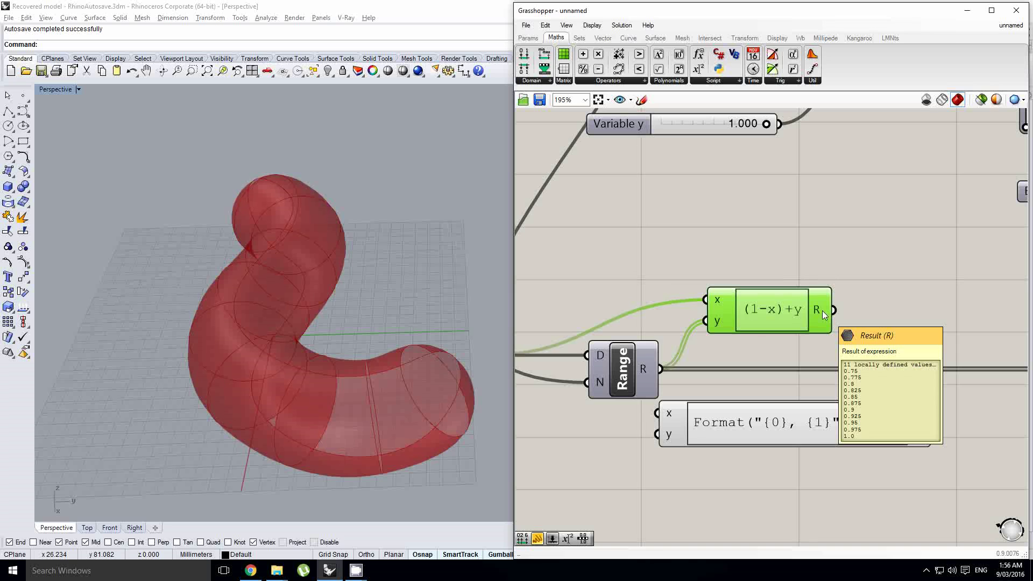
# Step: Shift the unedited Expression component slightly away from the Range and place the (1-x)+y expression directly beside the Range's output
pyautogui.scroll(-3, 822, 311)
pyautogui.click(796, 384)
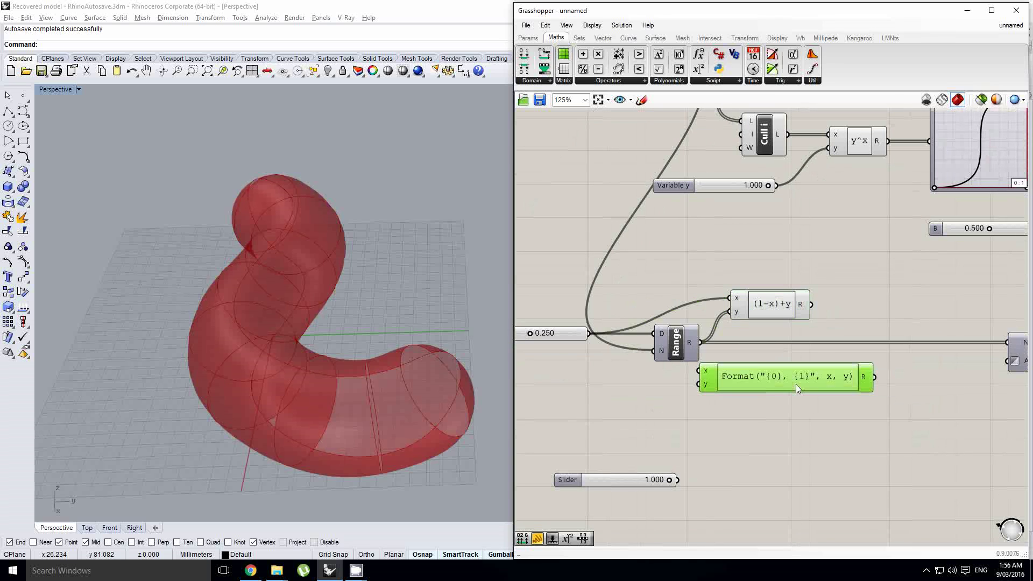
pyautogui.moveTo(798, 384); pyautogui.dragTo(787, 372, button='right')
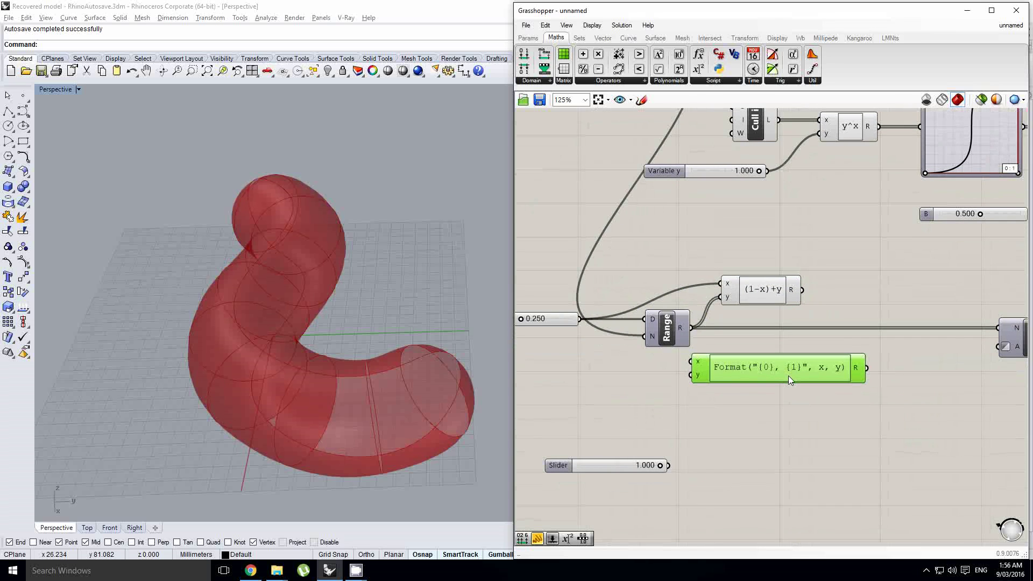
pyautogui.moveTo(789, 376); pyautogui.dragTo(810, 392)
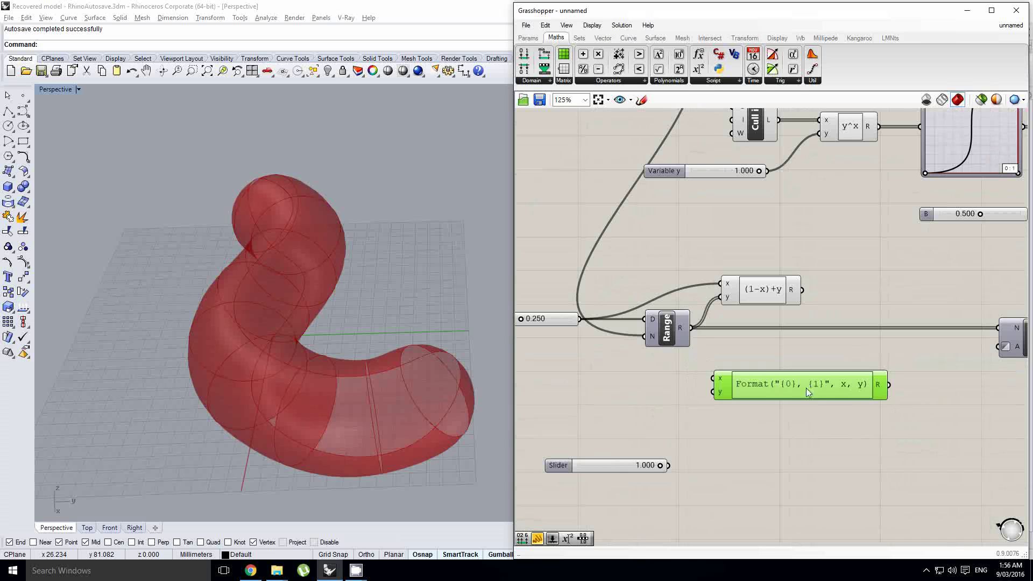
pyautogui.moveTo(787, 306); pyautogui.dragTo(734, 295, button='right')
pyautogui.moveTo(734, 295); pyautogui.dragTo(724, 317)
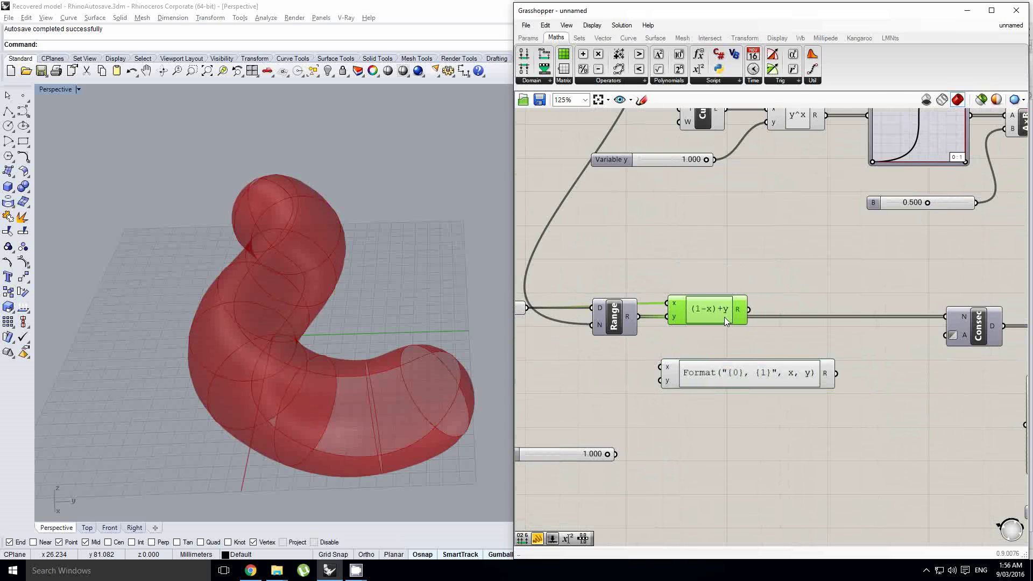
pyautogui.moveTo(725, 317); pyautogui.dragTo(744, 273, button='right')
pyautogui.click(762, 286)
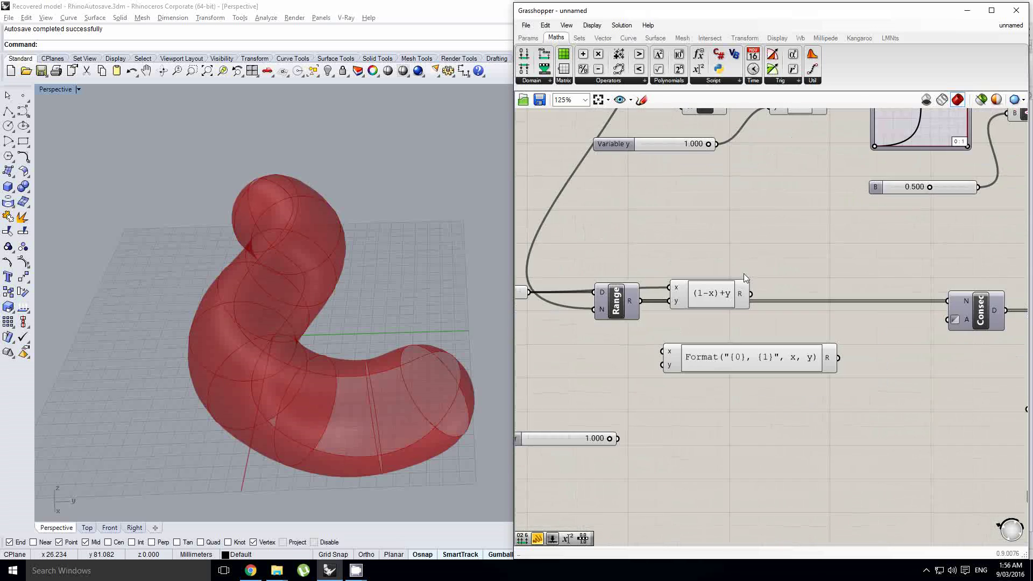
pyautogui.click(740, 355)
pyautogui.scroll(-1, 769, 370)
pyautogui.doubleClick(773, 370)
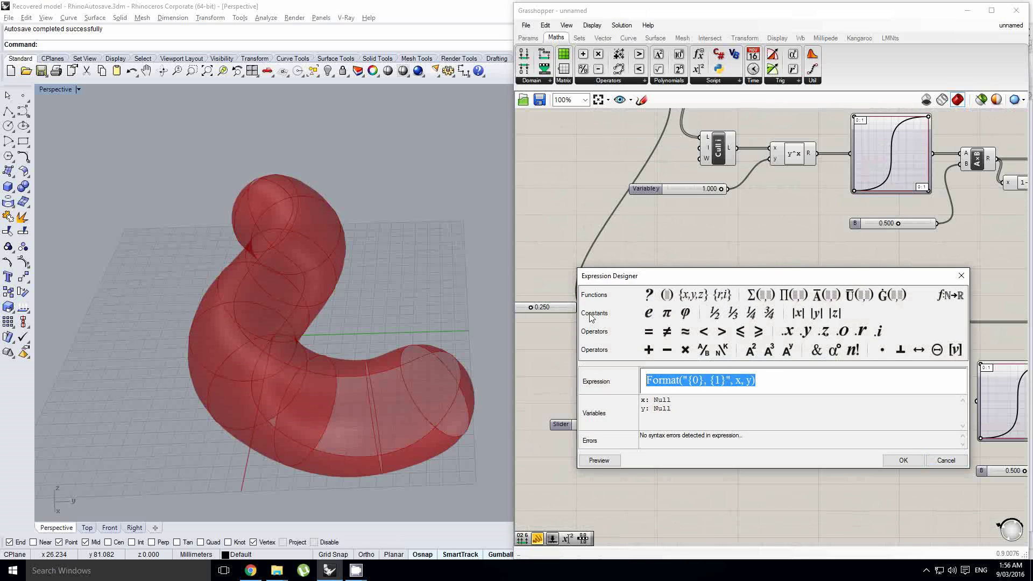
pyautogui.press('Return')
pyautogui.click(598, 422)
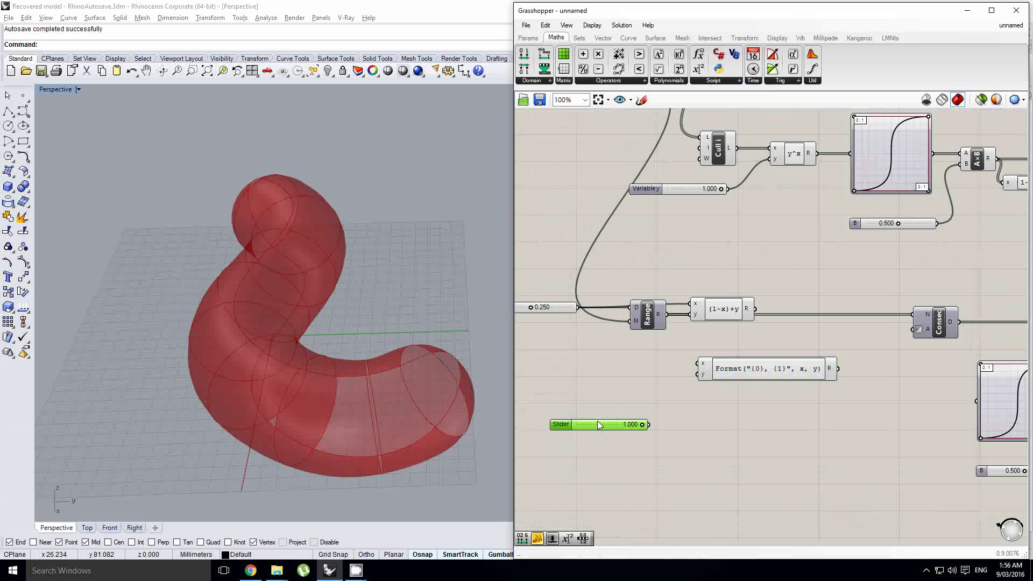
# Step: Set the formula of the remaining default Expression component to (y-z)/(y-x)
pyautogui.click(746, 372)
pyautogui.scroll(2, 746, 370)
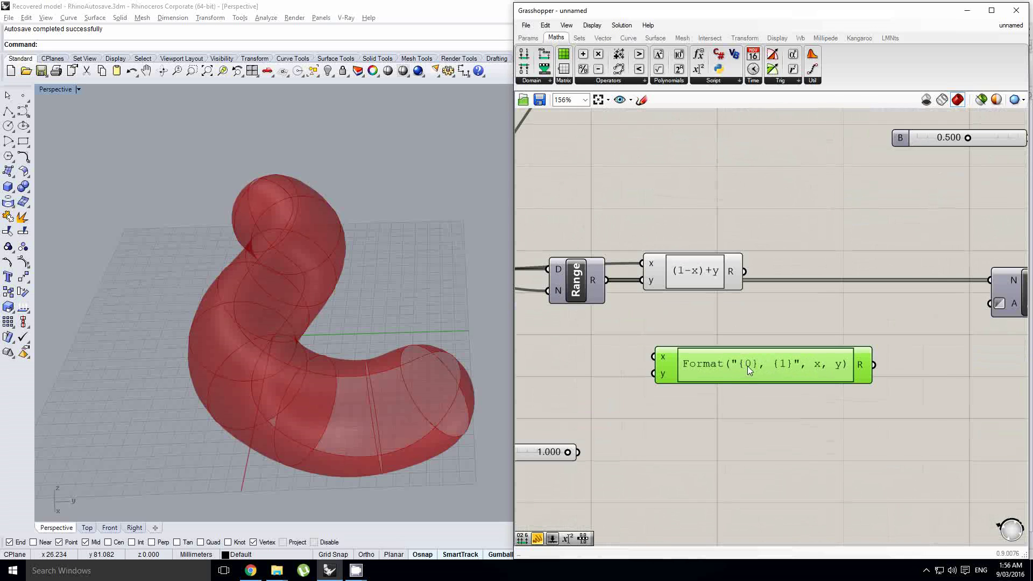
pyautogui.doubleClick(747, 366)
pyautogui.moveTo(729, 377); pyautogui.dragTo(620, 377)
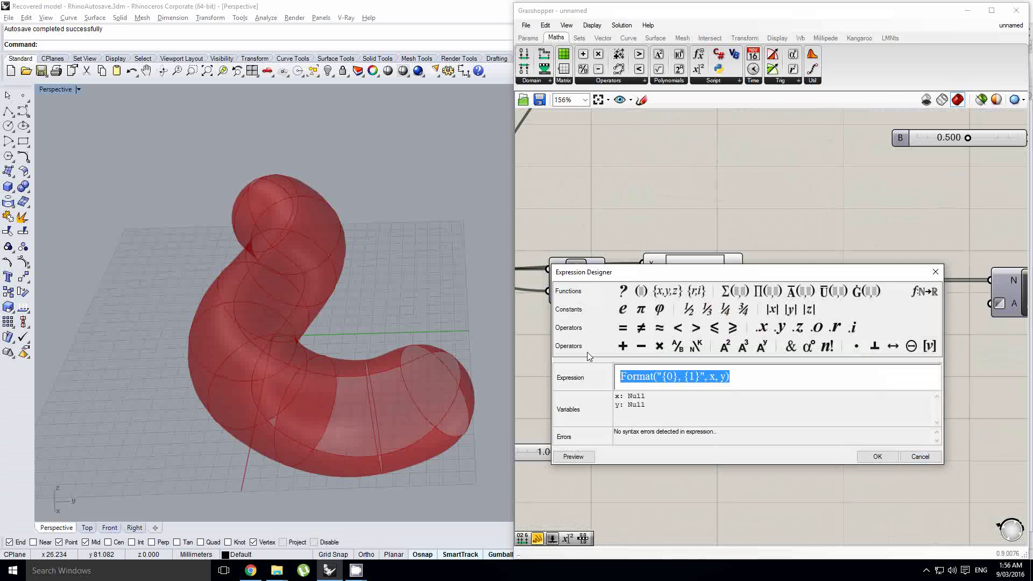
pyautogui.write('y')
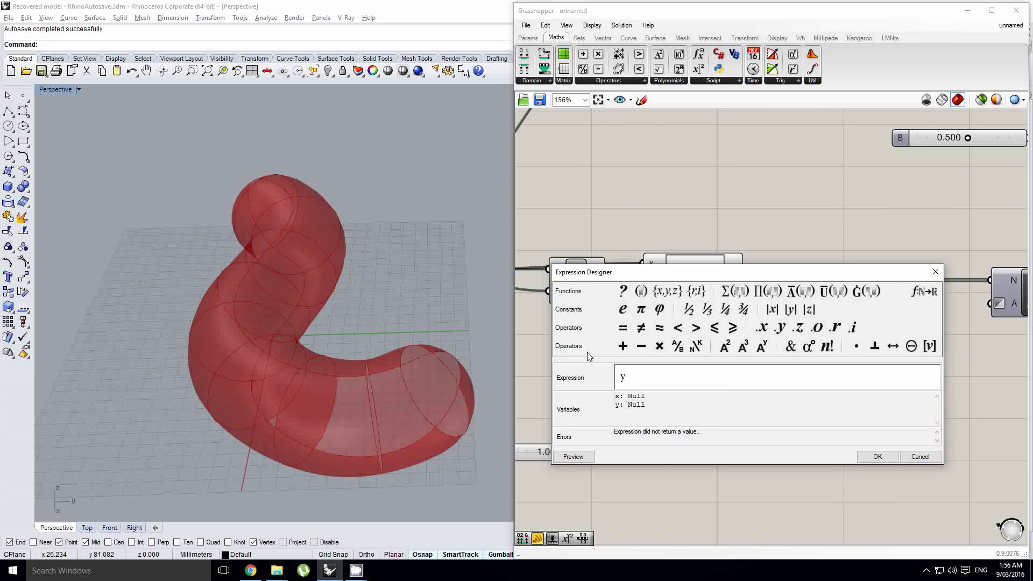
pyautogui.write('-')
pyautogui.write('z')
pyautogui.write('(')
pyautogui.write(')')
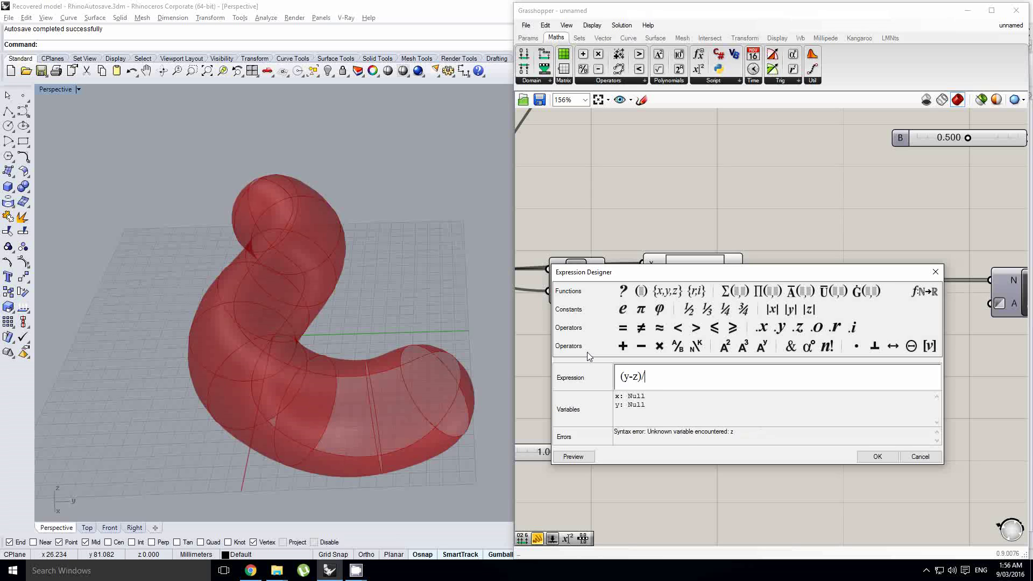
pyautogui.write('/(y-x)')
pyautogui.click(877, 456)
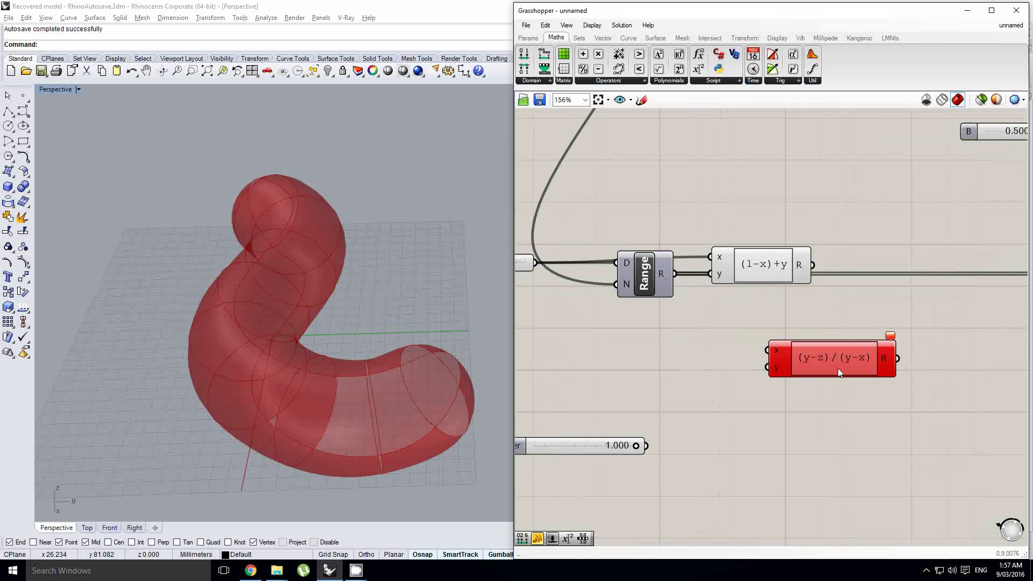
# Step: Wire the (1-x)+y result into the (y-z)/(y-x) expression's y input and the lower Range's output into its x input
pyautogui.moveTo(838, 368); pyautogui.dragTo(722, 331, button='right')
pyautogui.click(722, 330)
pyautogui.moveTo(717, 326); pyautogui.dragTo(682, 350)
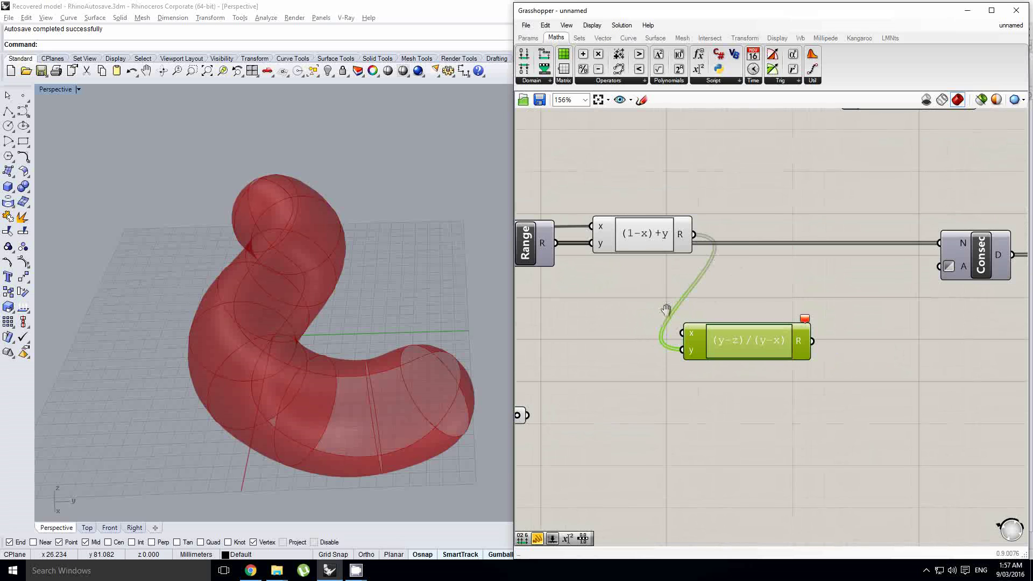
pyautogui.moveTo(666, 309); pyautogui.dragTo(696, 312, button='right')
pyautogui.moveTo(592, 278); pyautogui.dragTo(639, 283, button='right')
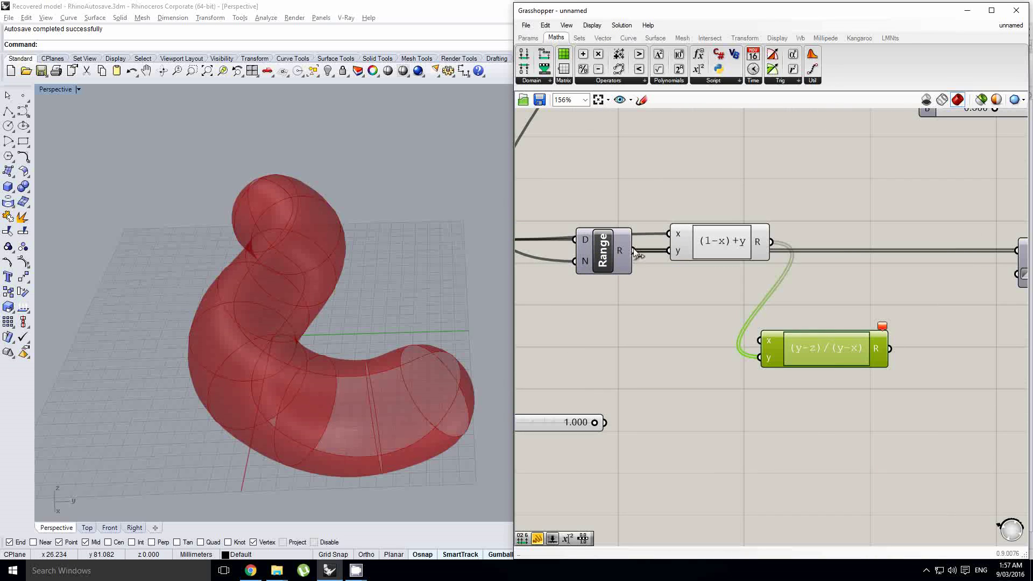
pyautogui.moveTo(637, 255); pyautogui.dragTo(760, 341)
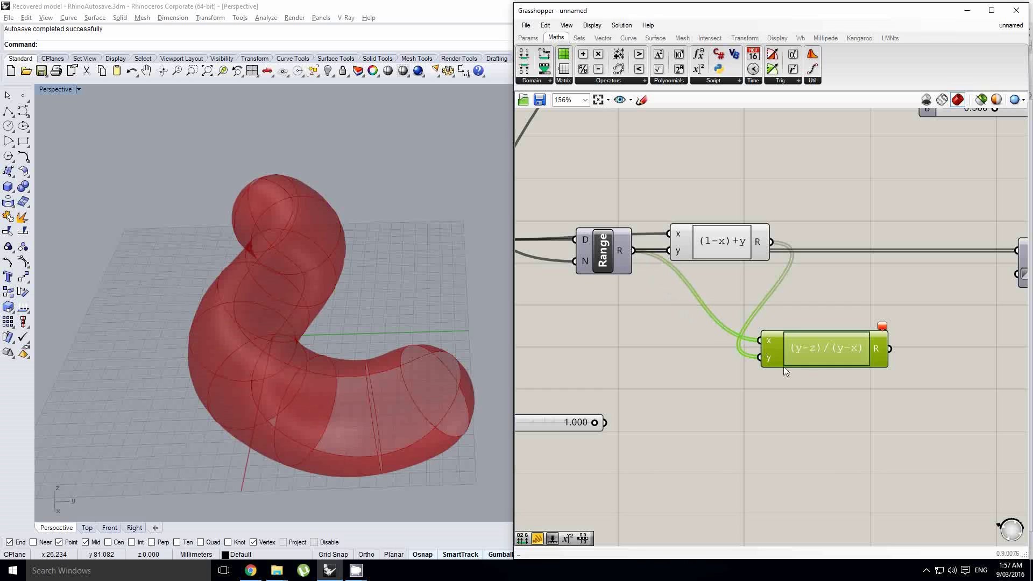
# Step: Add a z input to the (y-z)/(y-x) expression, connect the loose 1.000 slider to it and inspect the resulting list
pyautogui.scroll(5, 797, 369)
pyautogui.click(732, 359)
pyautogui.scroll(-6, 731, 359)
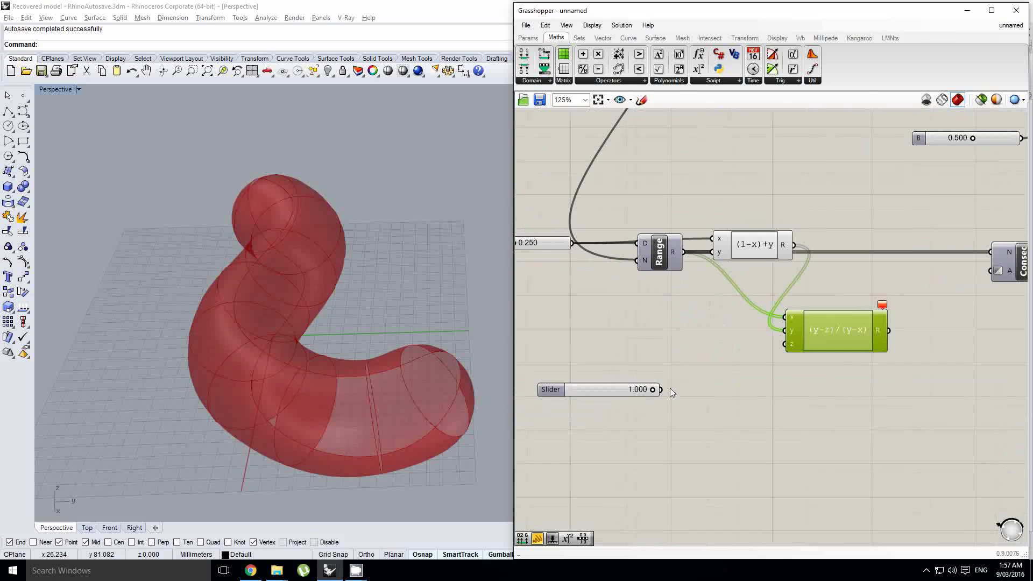
pyautogui.moveTo(661, 390); pyautogui.dragTo(785, 344)
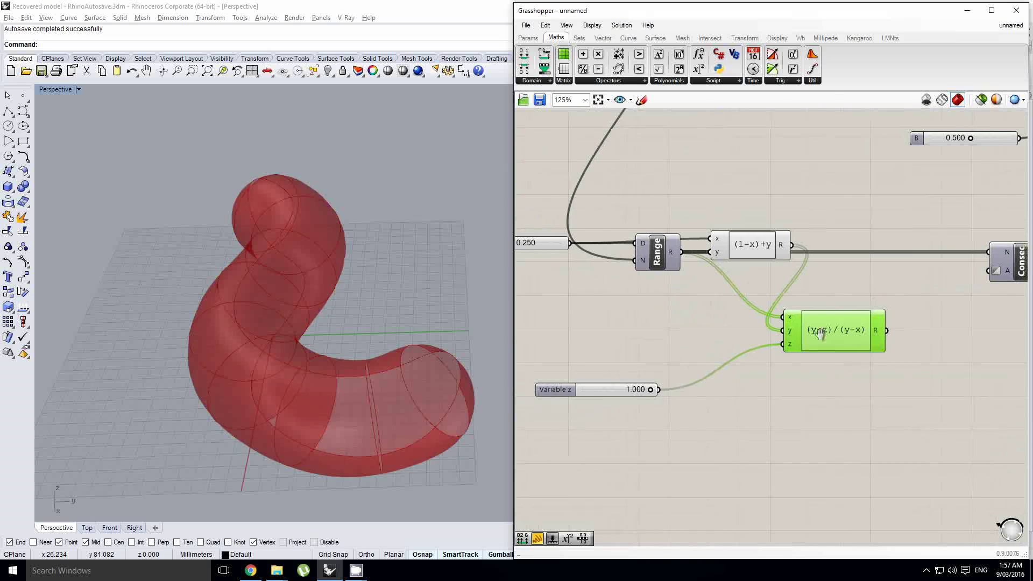
pyautogui.scroll(2, 841, 334)
pyautogui.moveTo(841, 334)
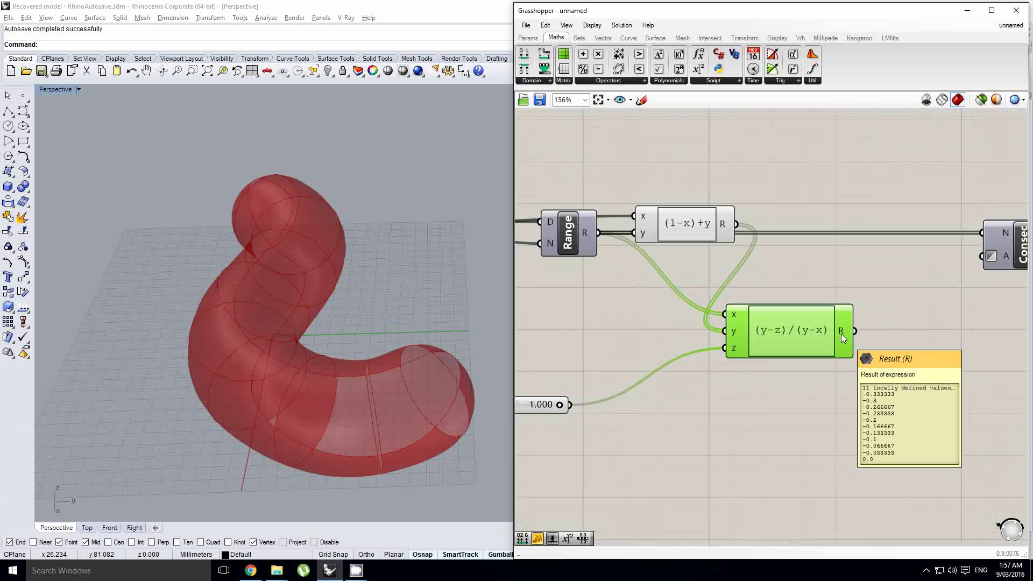
# Step: Move the (y-z)/(y-x) expression slightly away from the Range and change its formula to 1-(y-z)/(y-x), checking the resulting list
pyautogui.scroll(-1, 841, 334)
pyautogui.moveTo(794, 333); pyautogui.dragTo(786, 342, button='right')
pyautogui.moveTo(779, 337); pyautogui.dragTo(799, 349)
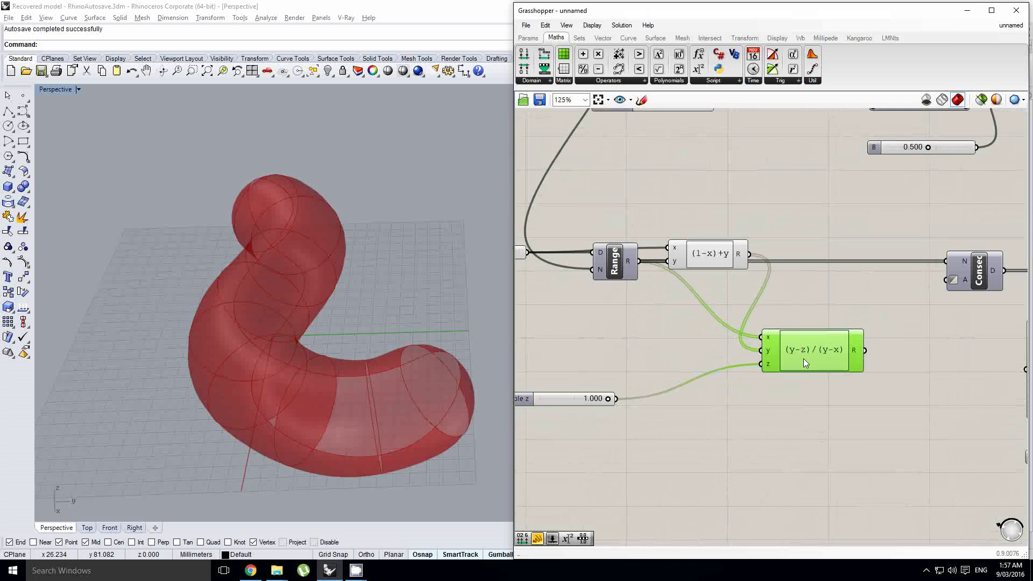
pyautogui.scroll(2, 803, 359)
pyautogui.doubleClick(805, 355)
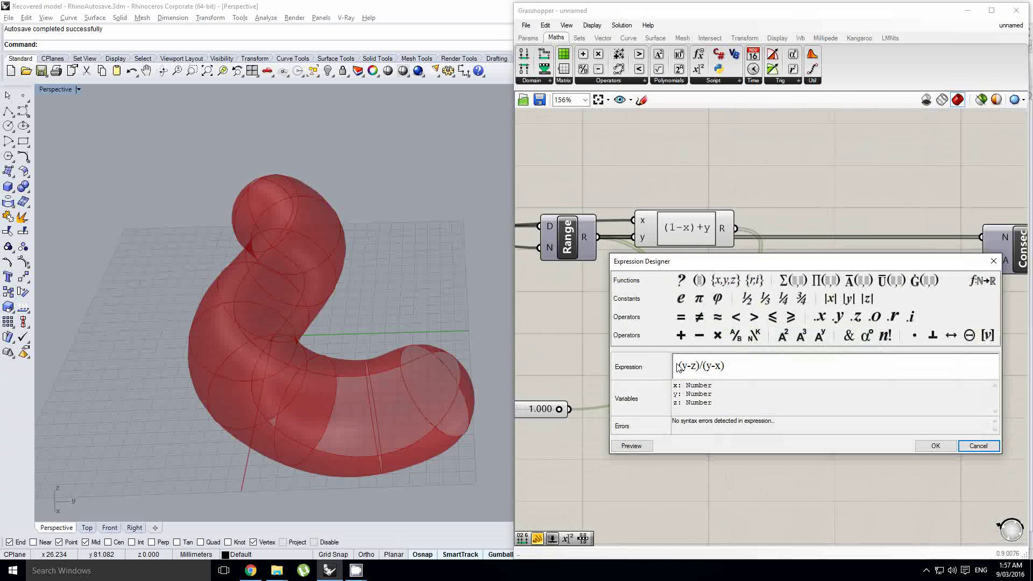
pyautogui.click(678, 367)
pyautogui.write('1-')
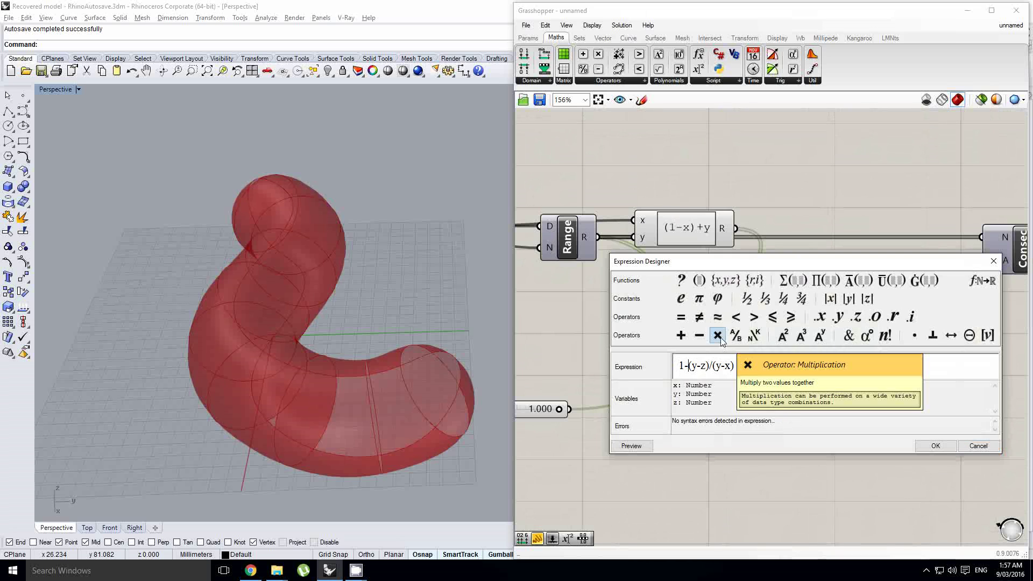
pyautogui.click(935, 446)
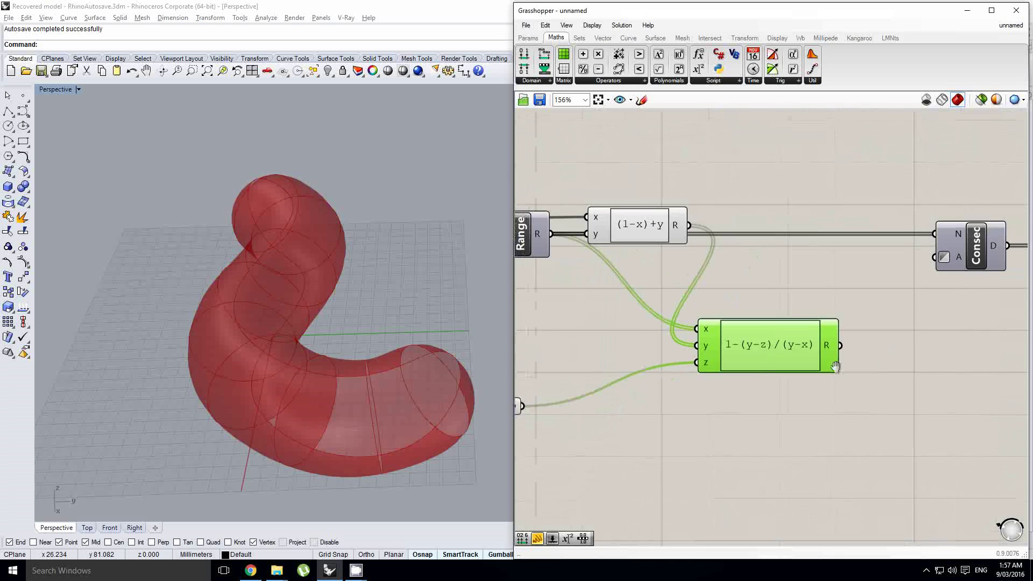
pyautogui.scroll(2, 817, 345)
pyautogui.moveTo(817, 343)
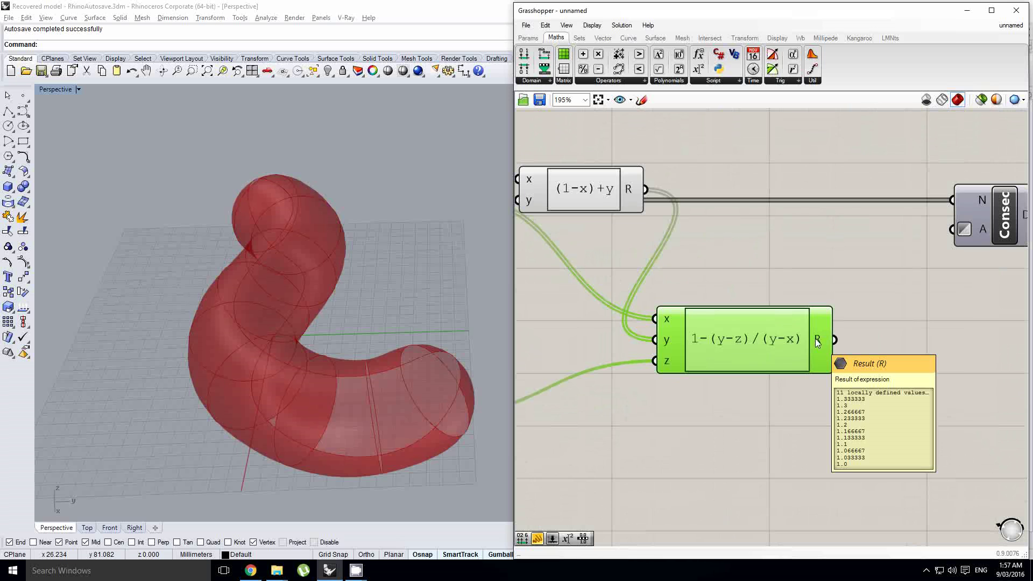
# Step: Try a lower value on the Variable z slider, return it to 1.000 and inspect the 1-(y-z)/(y-x) expression's result list
pyautogui.scroll(-3, 815, 340)
pyautogui.moveTo(710, 356); pyautogui.dragTo(762, 359, button='right')
pyautogui.scroll(2, 662, 383)
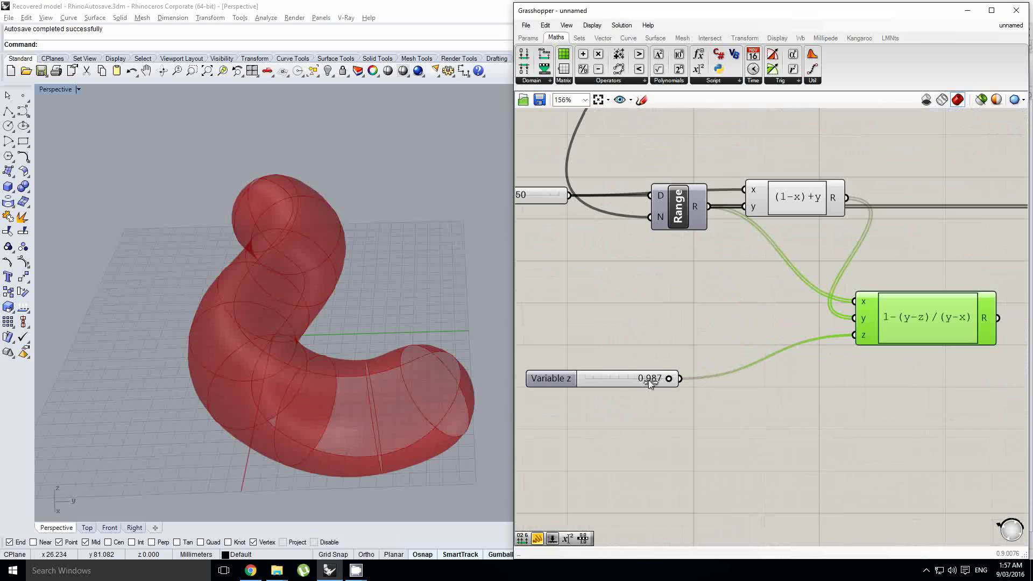
pyautogui.moveTo(669, 379); pyautogui.dragTo(577, 379)
pyautogui.moveTo(763, 383); pyautogui.dragTo(610, 381, button='right')
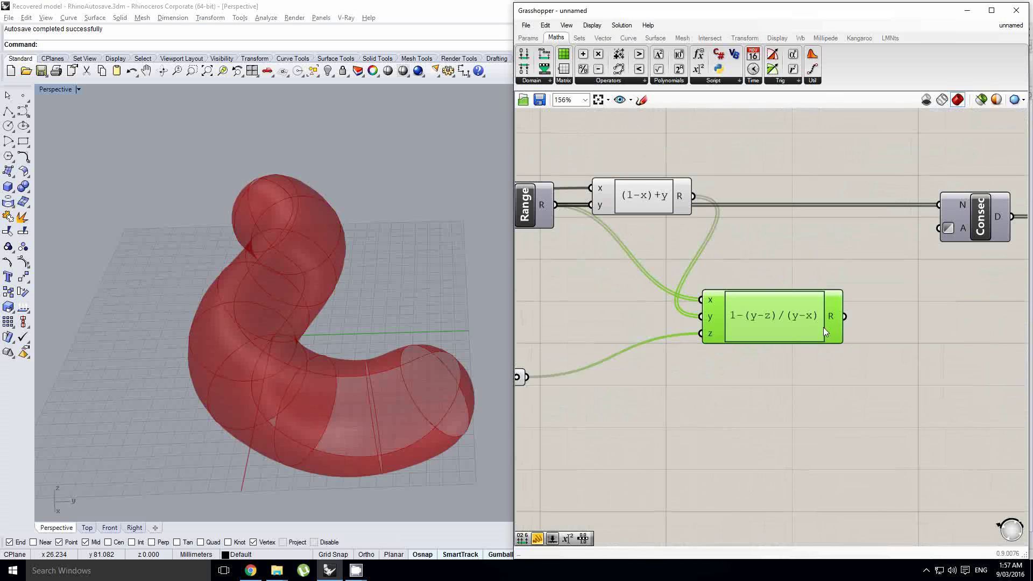
pyautogui.moveTo(831, 316)
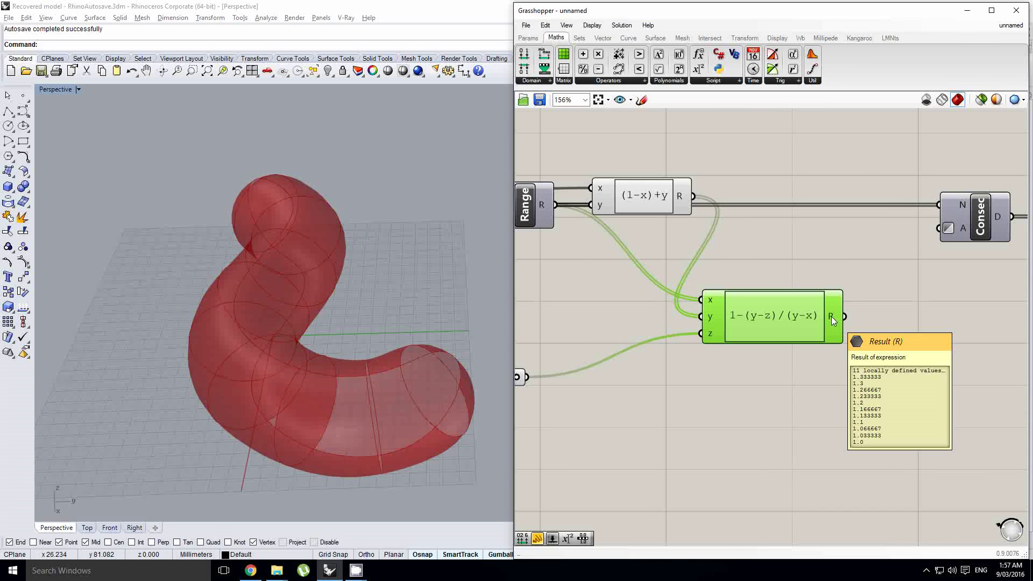
pyautogui.scroll(-1, 831, 316)
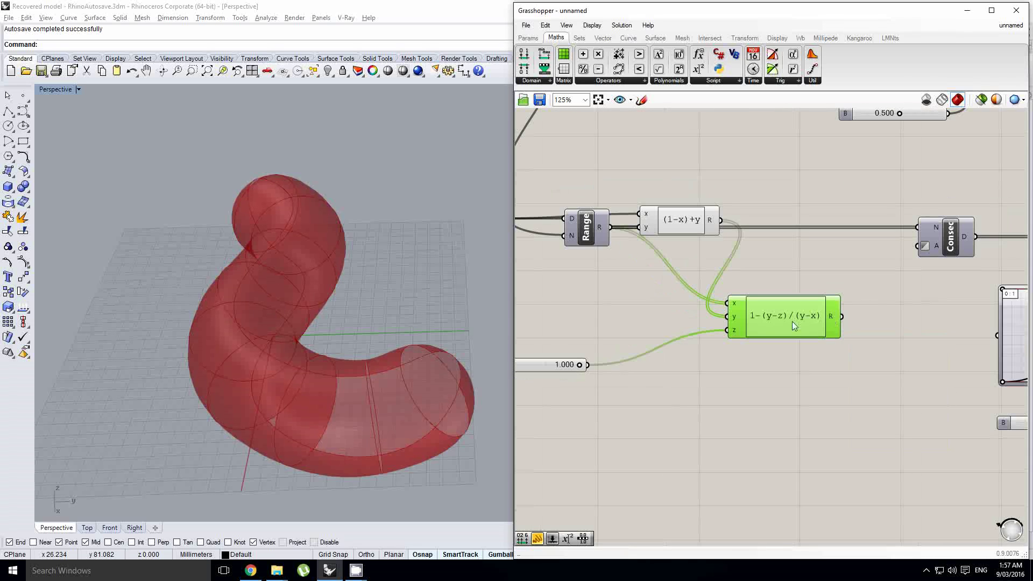
pyautogui.scroll(1, 834, 319)
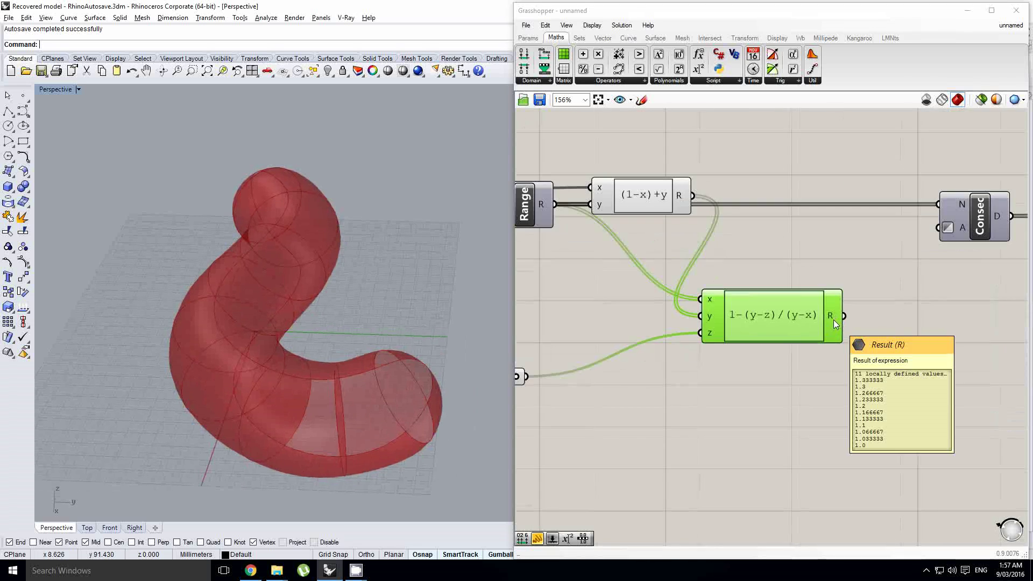
pyautogui.moveTo(366, 311); pyautogui.dragTo(301, 176, button='right')
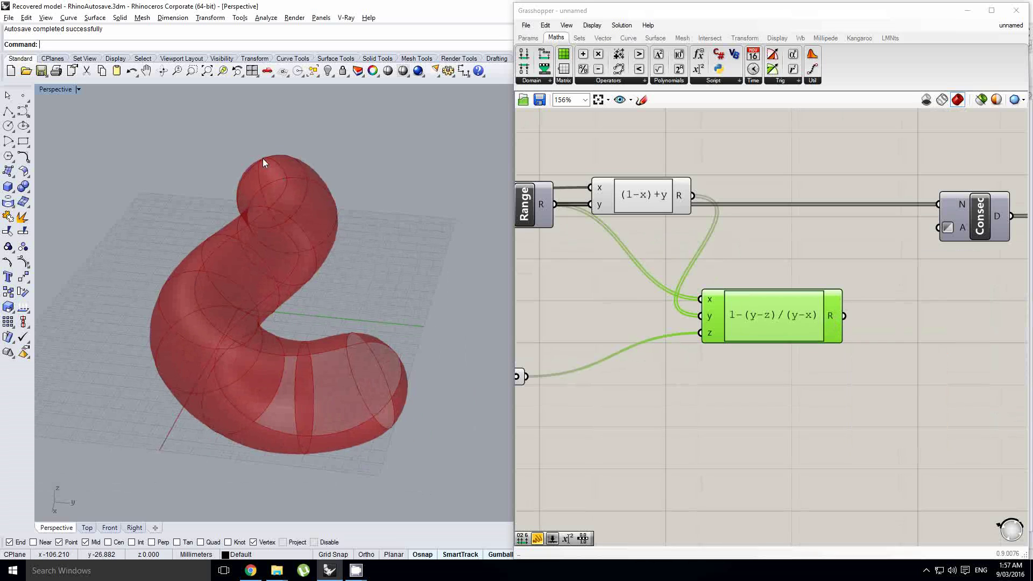
# Step: Set the Variable z slider to 0.202 and inspect the 1-(y-z)/(y-x) expression's result list
pyautogui.moveTo(630, 350); pyautogui.dragTo(749, 330, button='right')
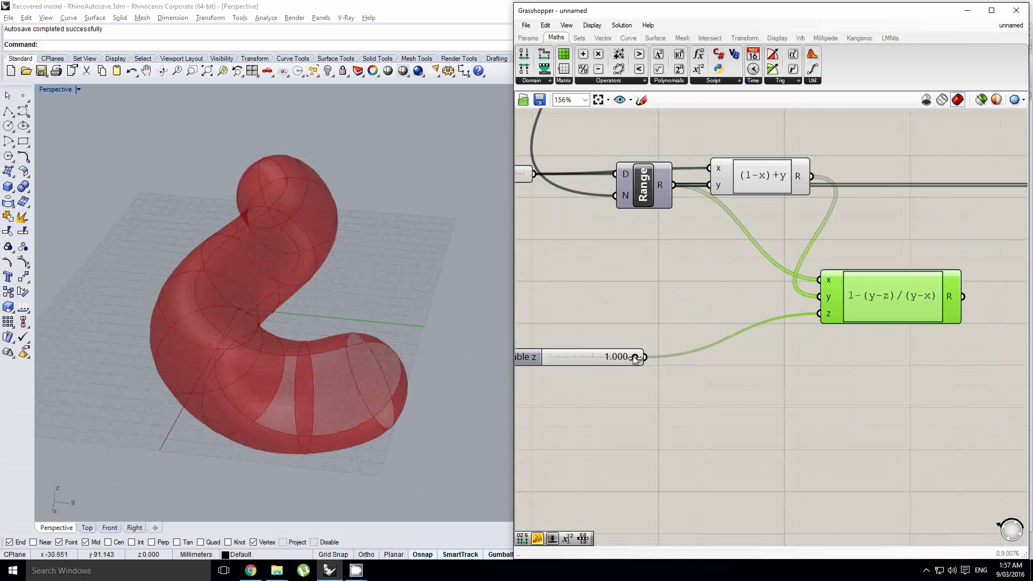
pyautogui.moveTo(634, 356); pyautogui.dragTo(566, 356)
pyautogui.moveTo(832, 321); pyautogui.dragTo(767, 328, button='right')
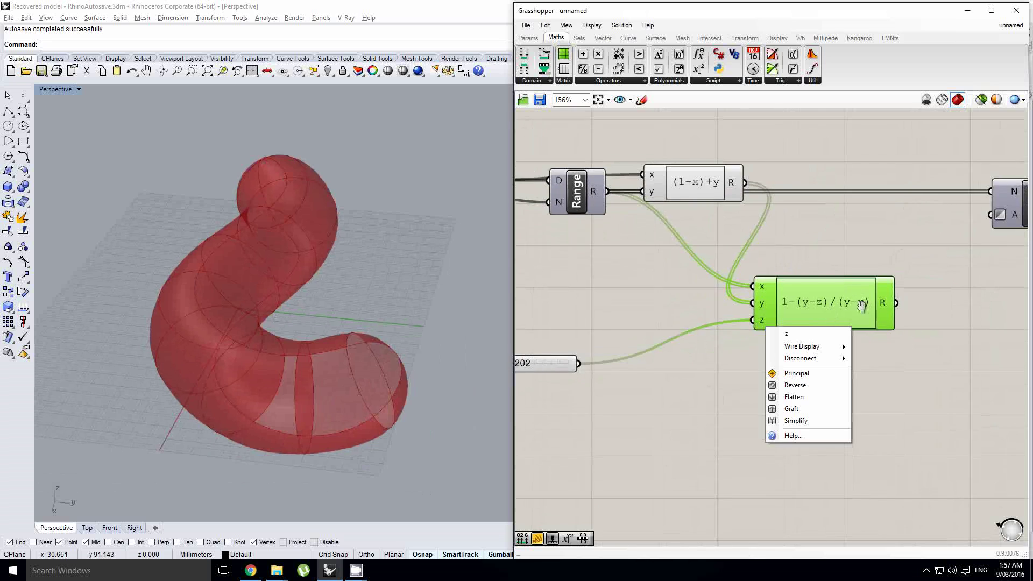
pyautogui.scroll(1, 886, 305)
pyautogui.click(921, 310)
pyautogui.moveTo(884, 305)
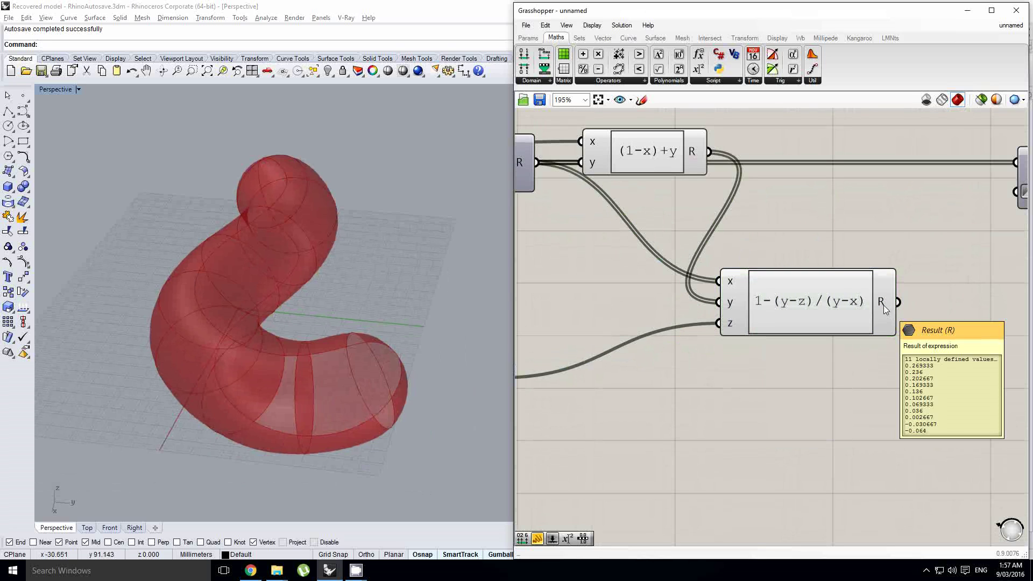
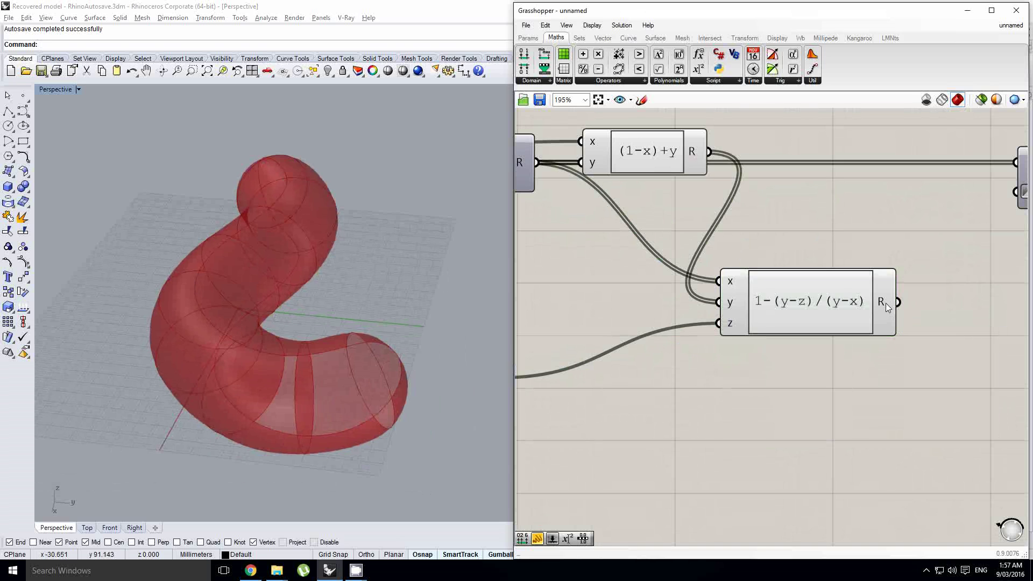
# Step: Move the lower branch's Consecutive Domains, Graph Mapper and following components away from the 1-(y-z)/(y-x) expression to make room
pyautogui.scroll(-4, 886, 303)
pyautogui.moveTo(931, 293); pyautogui.dragTo(756, 296, button='right')
pyautogui.scroll(-1, 896, 312)
pyautogui.rightClick(779, 315)
pyautogui.scroll(-3, 753, 301)
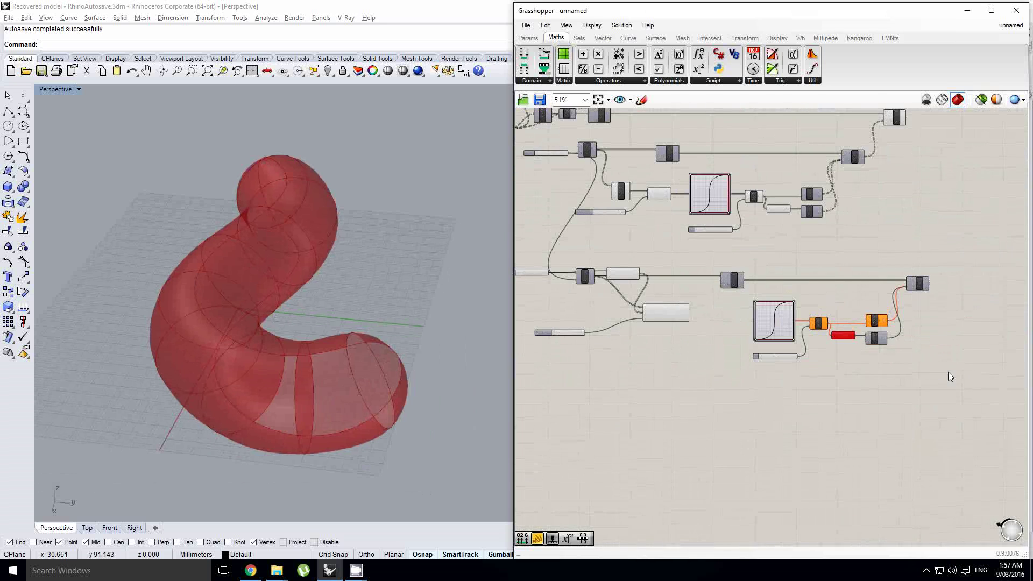
pyautogui.moveTo(948, 373); pyautogui.dragTo(833, 280)
pyautogui.scroll(3, 737, 303)
pyautogui.click(726, 309)
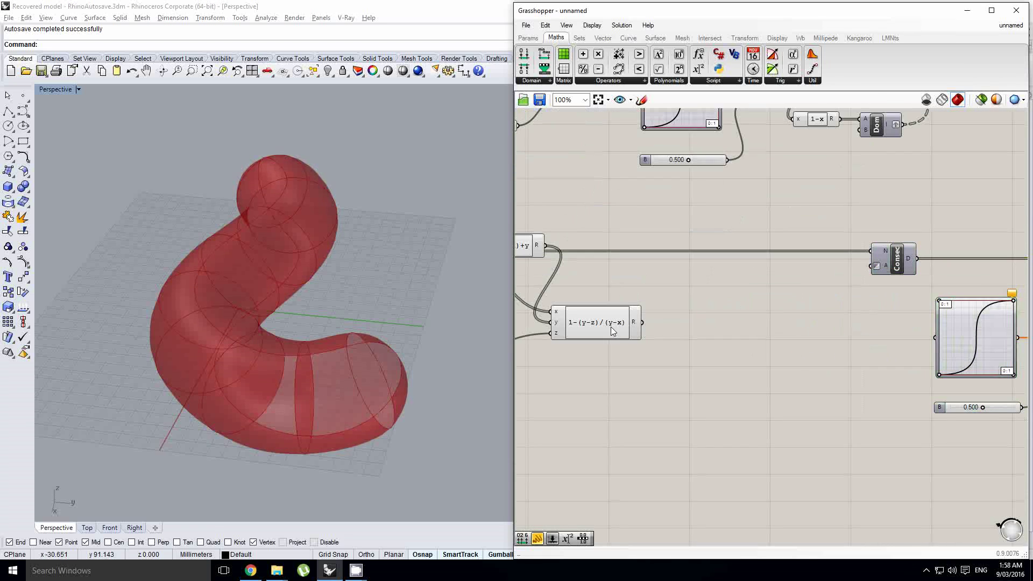
# Step: Duplicate the 1-(y-z)/(y-x) expression, reduce the copy to a single x input and feed it the original's result
pyautogui.keyDown('alt'); pyautogui.moveTo(597, 324); pyautogui.dragTo(758, 328); pyautogui.keyUp('alt')
pyautogui.scroll(1, 713, 326)
pyautogui.moveTo(626, 321); pyautogui.dragTo(713, 313)
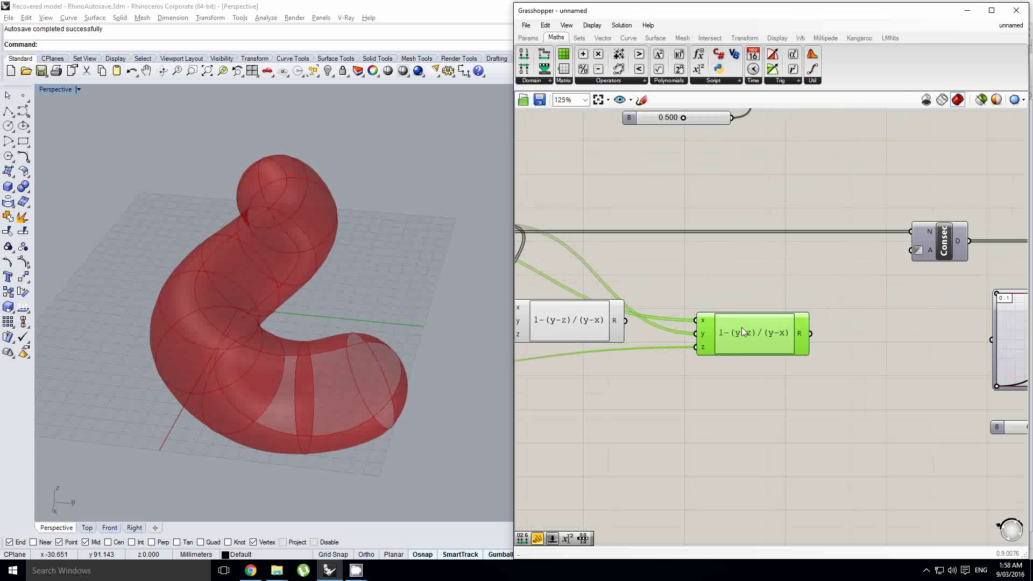
pyautogui.scroll(1, 707, 338)
pyautogui.scroll(3, 706, 345)
pyautogui.click(711, 351)
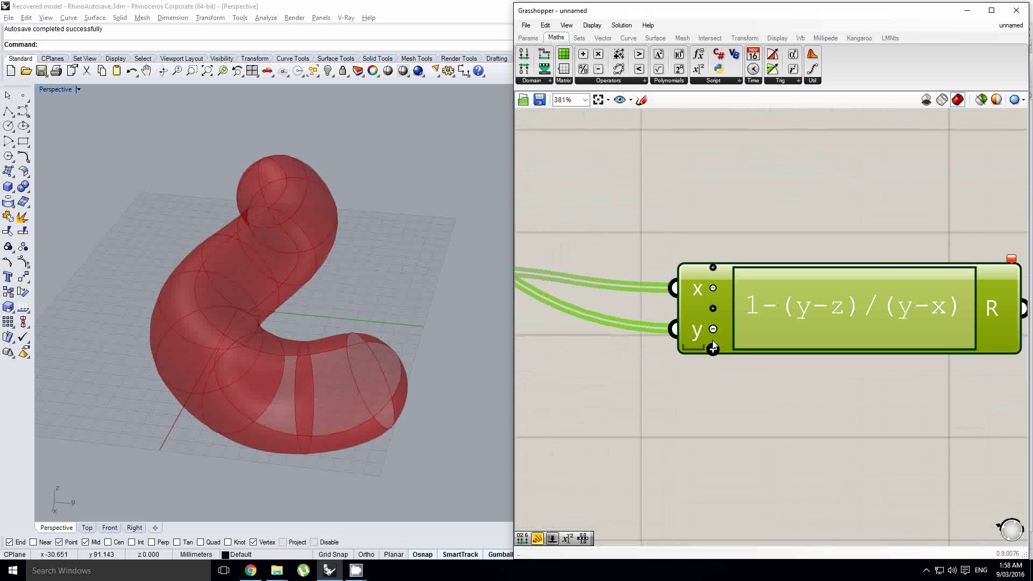
pyautogui.click(712, 326)
pyautogui.scroll(2, 712, 326)
pyautogui.scroll(-5, 773, 308)
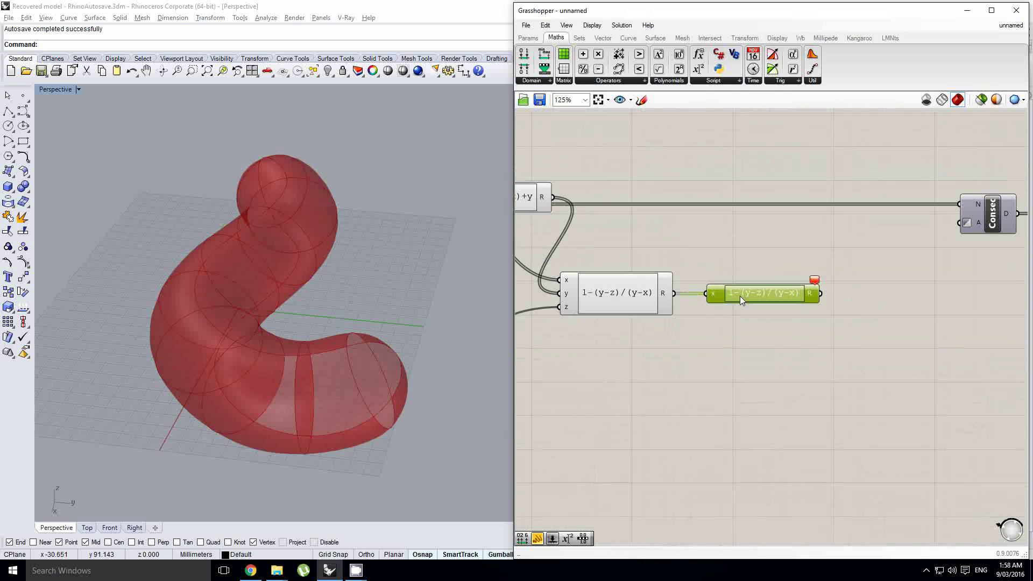
# Step: Change the copied single-input expression's formula to if(x<0,0,x)
pyautogui.doubleClick(746, 295)
pyautogui.click(738, 312)
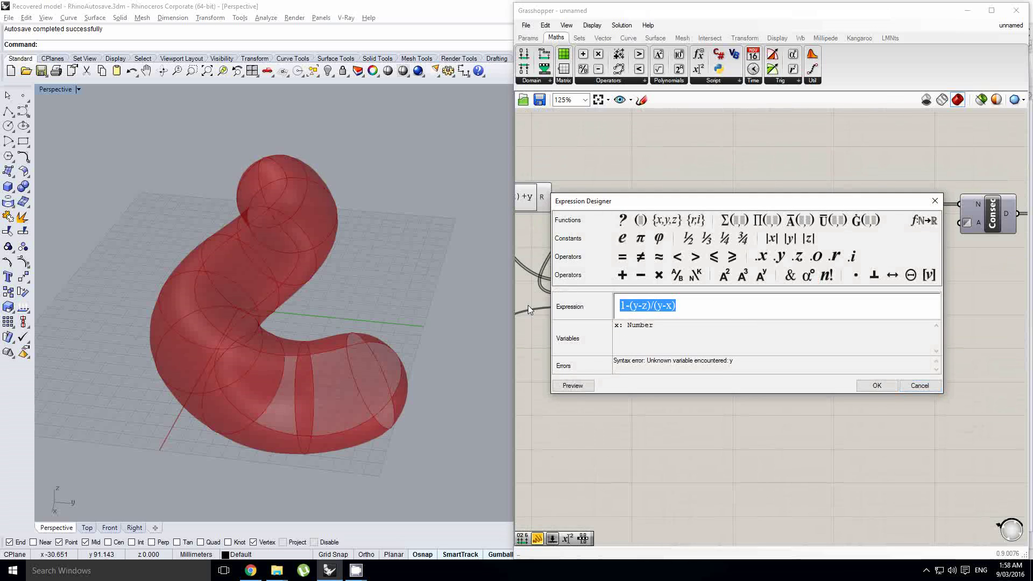
pyautogui.write('if(')
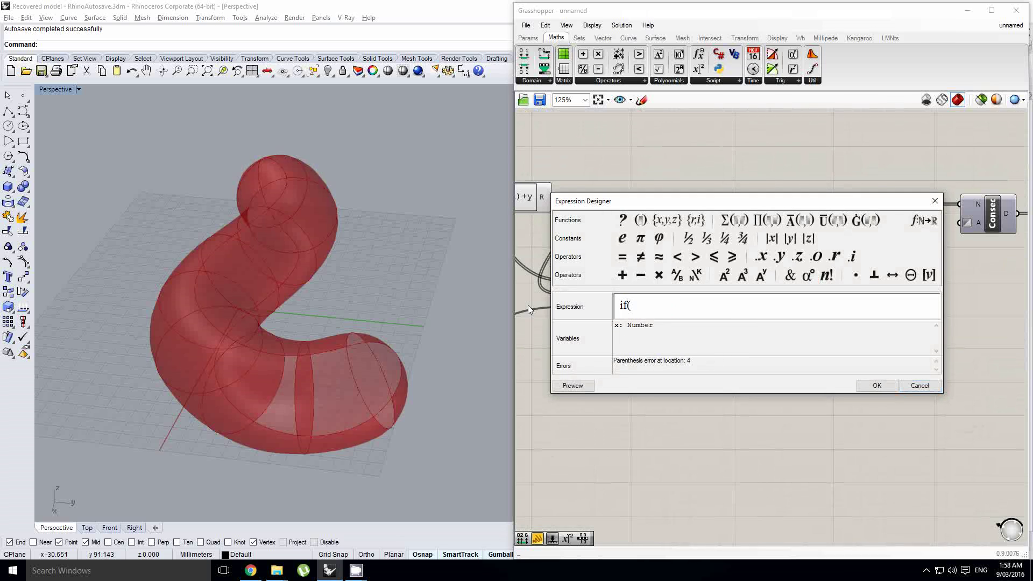
pyautogui.write('x<0,0,x)')
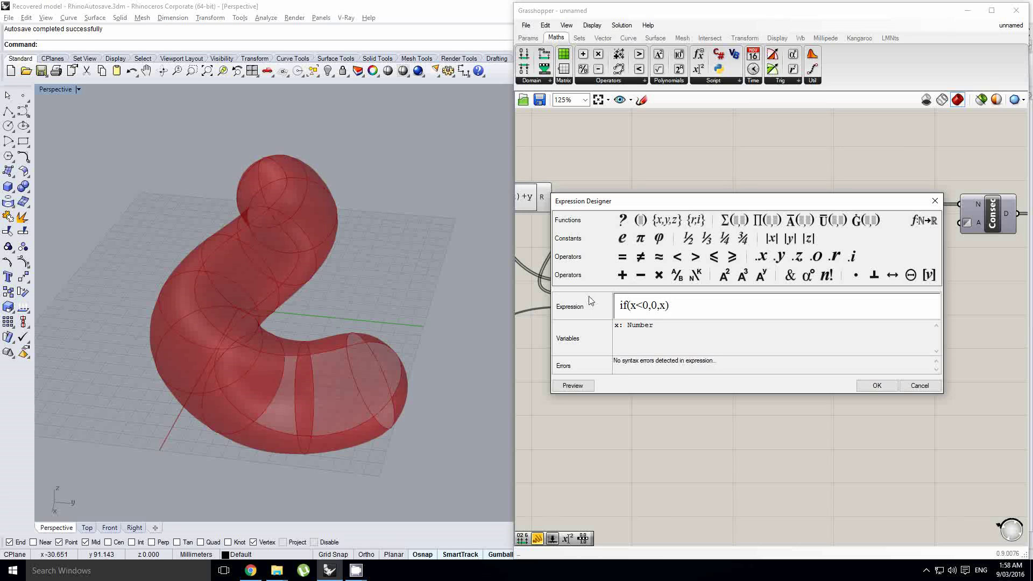
pyautogui.moveTo(630, 306); pyautogui.dragTo(650, 309)
pyautogui.doubleClick(655, 306)
pyautogui.doubleClick(663, 306)
pyautogui.click(877, 386)
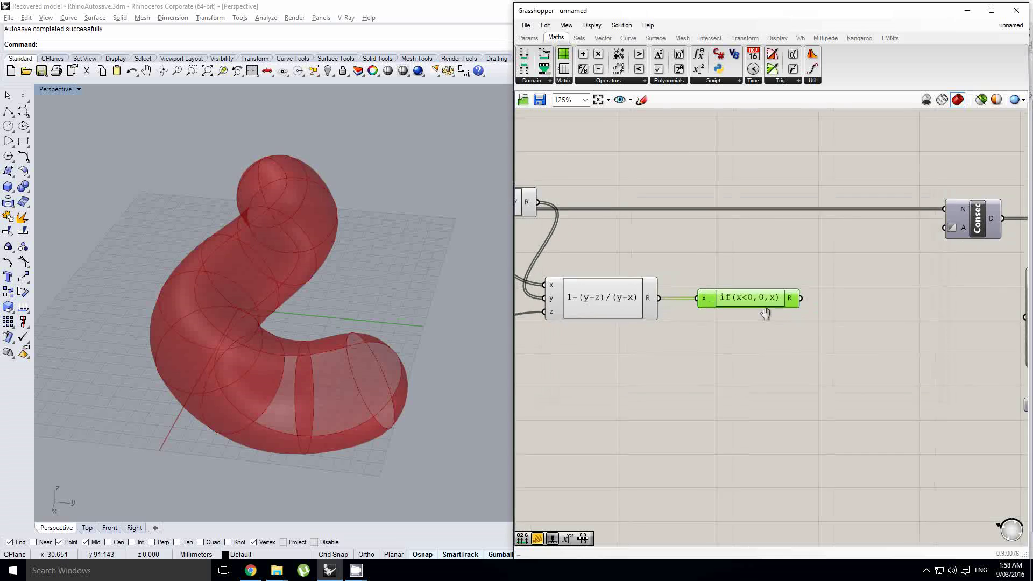
# Step: Duplicate the if(x<0,0,x) expression beside itself and wire the original's result into the copy's x input
pyautogui.scroll(3, 739, 296)
pyautogui.keyDown('alt'); pyautogui.moveTo(923, 300); pyautogui.dragTo(938, 301); pyautogui.keyUp('alt')
pyautogui.moveTo(805, 298); pyautogui.dragTo(872, 299)
pyautogui.moveTo(890, 298); pyautogui.dragTo(760, 310, button='right')
pyautogui.rightClick(760, 310)
pyautogui.click(759, 305)
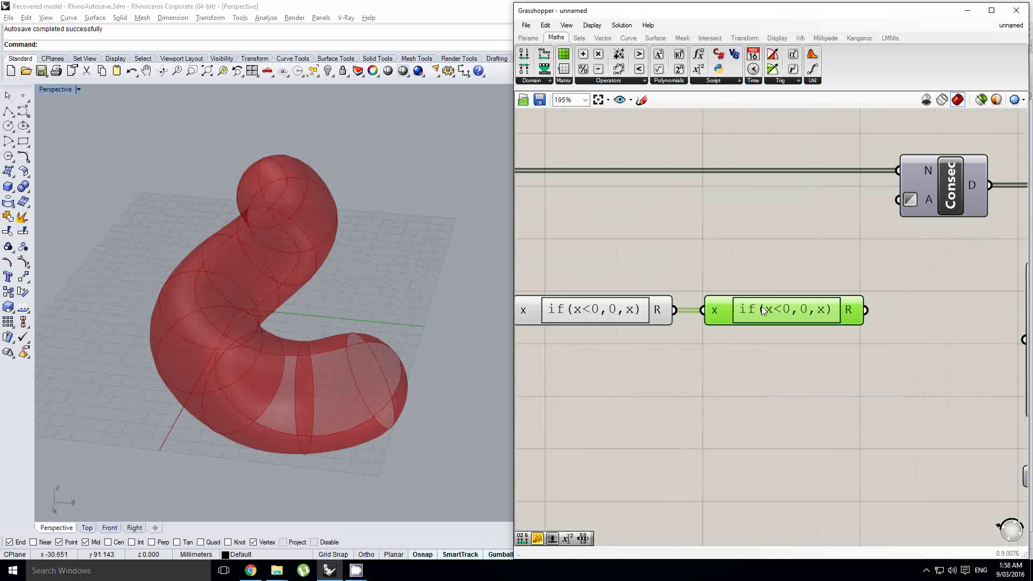
# Step: Change the second if expression's formula to if(x>1,1,x)
pyautogui.doubleClick(759, 304)
pyautogui.moveTo(658, 317); pyautogui.dragTo(651, 316)
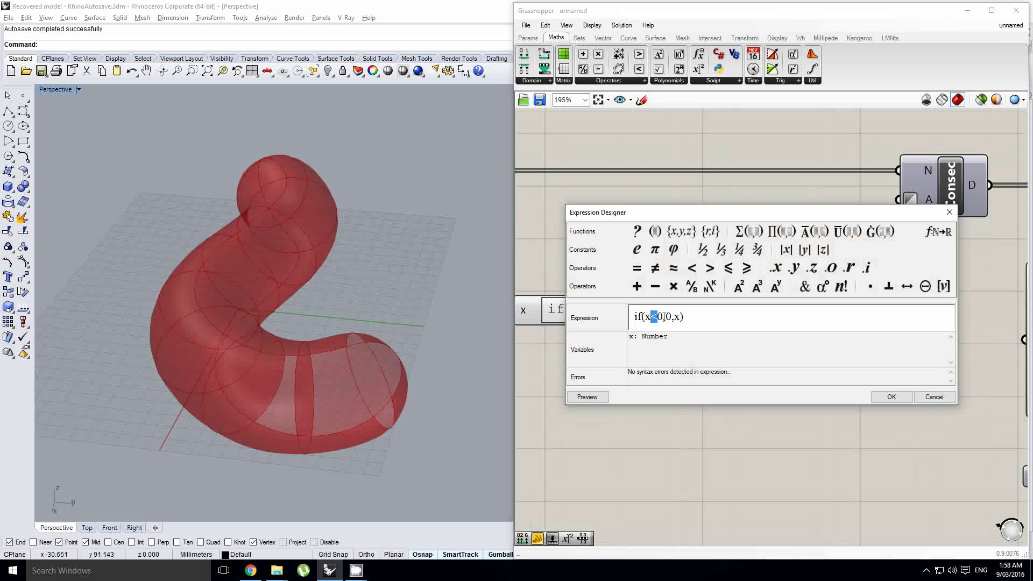
pyautogui.press('Delete')
pyautogui.press('Delete')
pyautogui.press('Delete')
pyautogui.press('Delete')
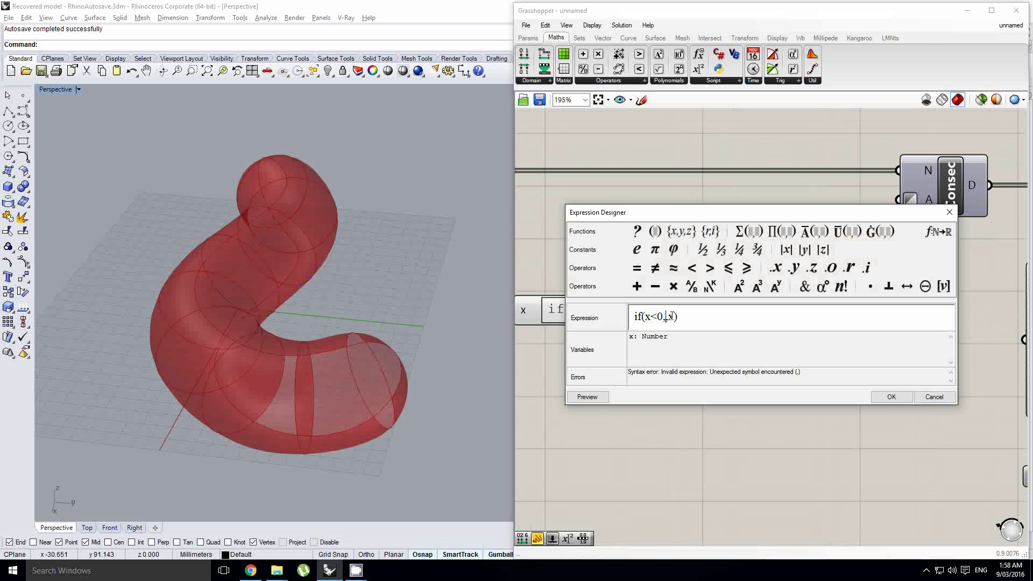
pyautogui.write('>1,1')
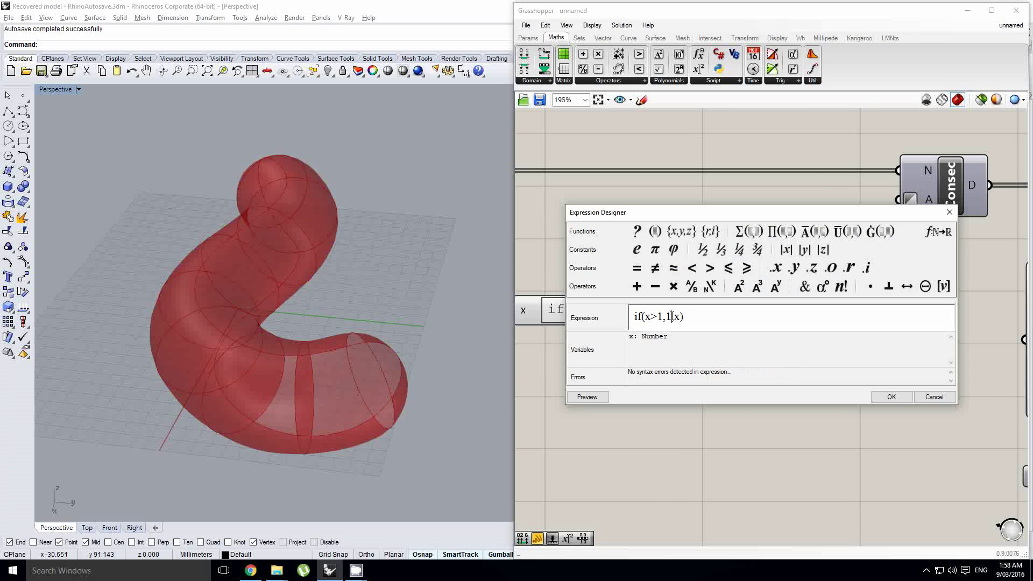
pyautogui.click(891, 398)
# Step: Check the if(x>1,1,x) expression's output and wire it into the lower Graph Mapper's input
pyautogui.scroll(-3, 761, 259)
pyautogui.rightClick(749, 276)
pyautogui.press('Escape')
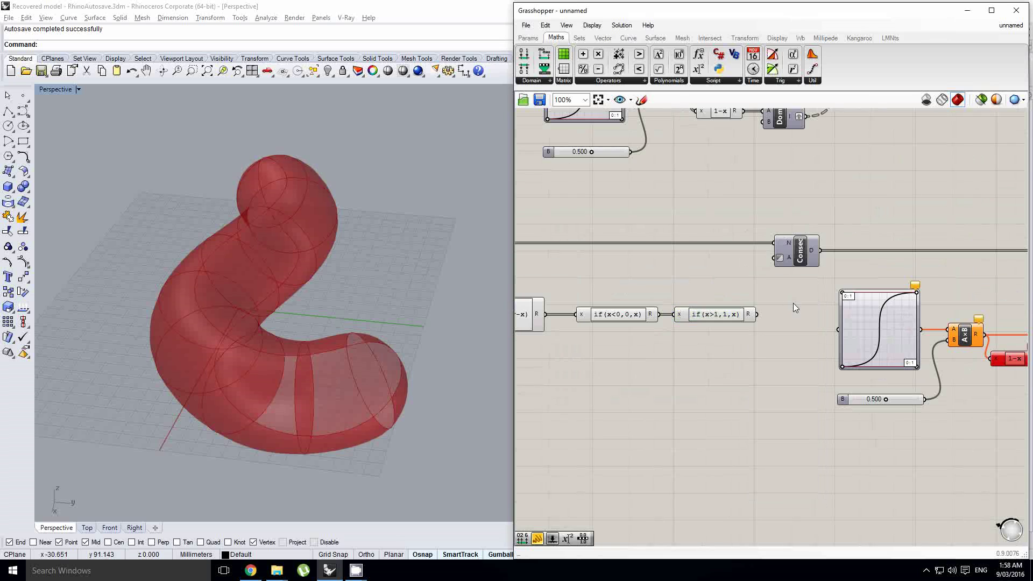
pyautogui.scroll(5, 793, 302)
pyautogui.moveTo(690, 330)
pyautogui.scroll(-4, 690, 330)
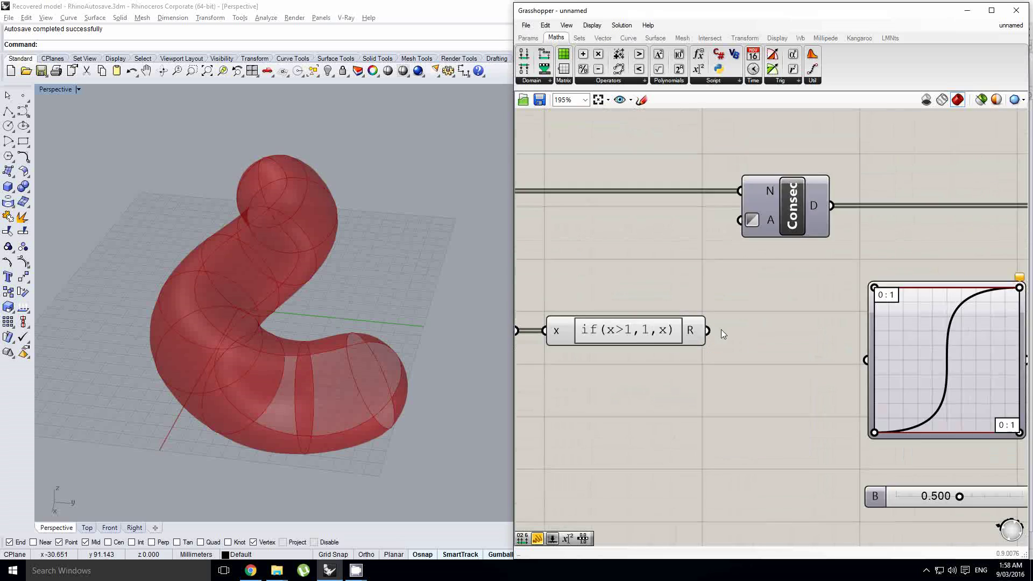
pyautogui.moveTo(688, 319); pyautogui.dragTo(793, 340)
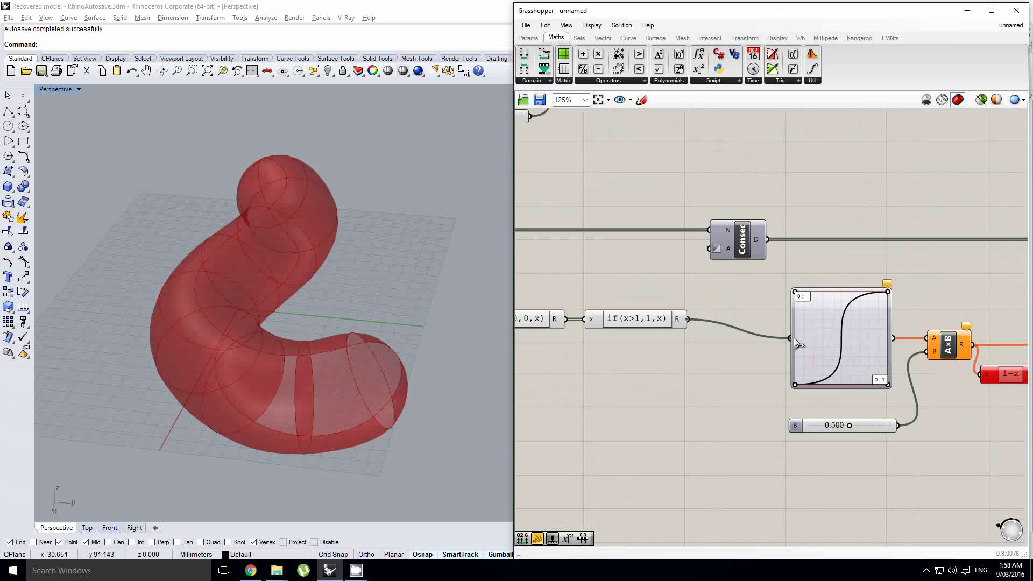
pyautogui.scroll(-1, 779, 347)
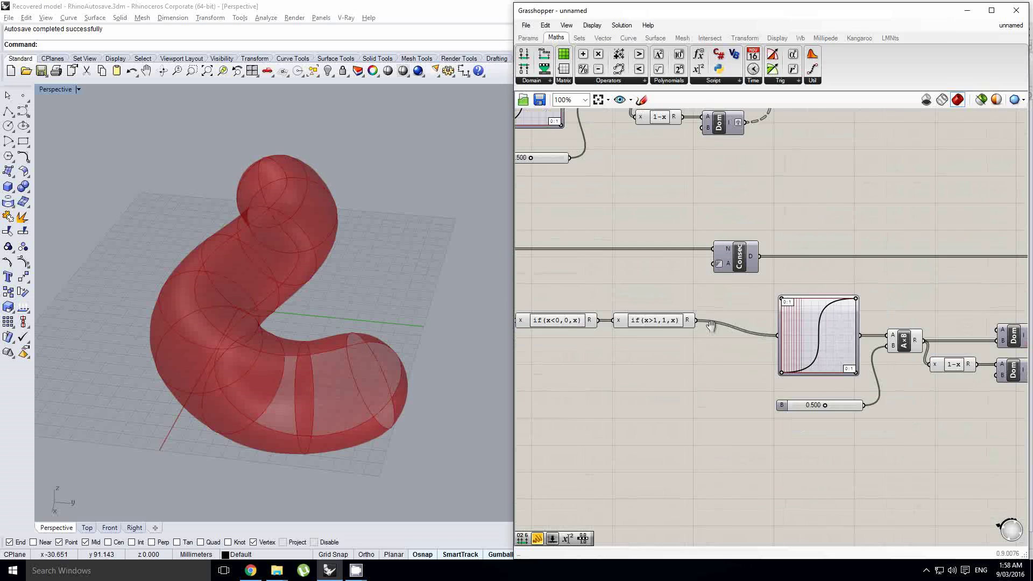
# Step: Move the Variable z slider beneath the if(x>1,1,x) expression, close to the lower Graph Mapper
pyautogui.scroll(1, 745, 330)
pyautogui.moveTo(592, 325); pyautogui.dragTo(705, 313, button='right')
pyautogui.scroll(-1, 705, 314)
pyautogui.scroll(-1, 736, 321)
pyautogui.moveTo(622, 308); pyautogui.dragTo(763, 318, button='right')
pyautogui.moveTo(569, 344); pyautogui.dragTo(921, 344)
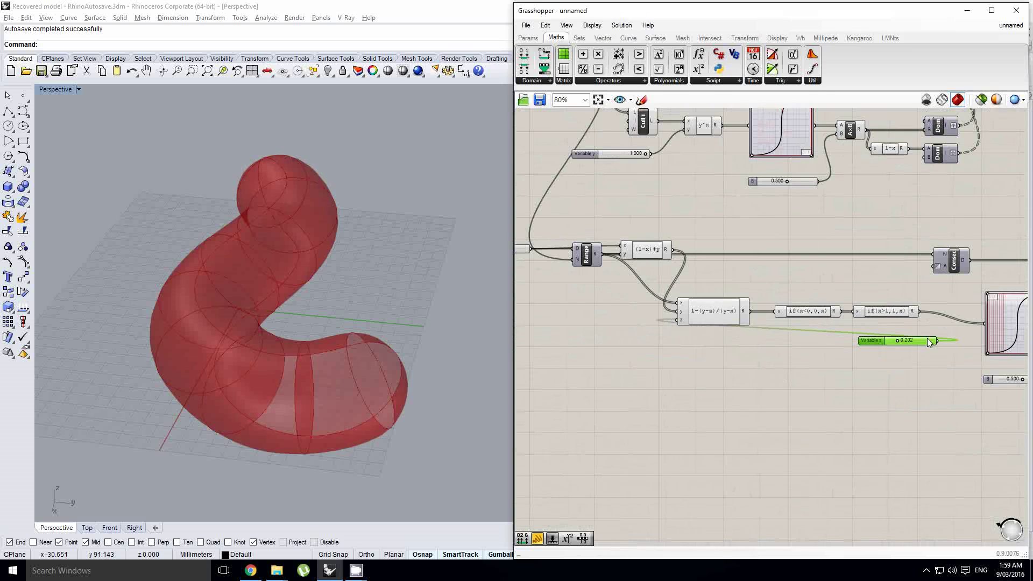
# Step: Lower the Variable z slider to 0.075 while watching the lower Graph Mapper's input lines
pyautogui.scroll(4, 921, 344)
pyautogui.moveTo(771, 333); pyautogui.dragTo(736, 332, button='right')
pyautogui.click(622, 357)
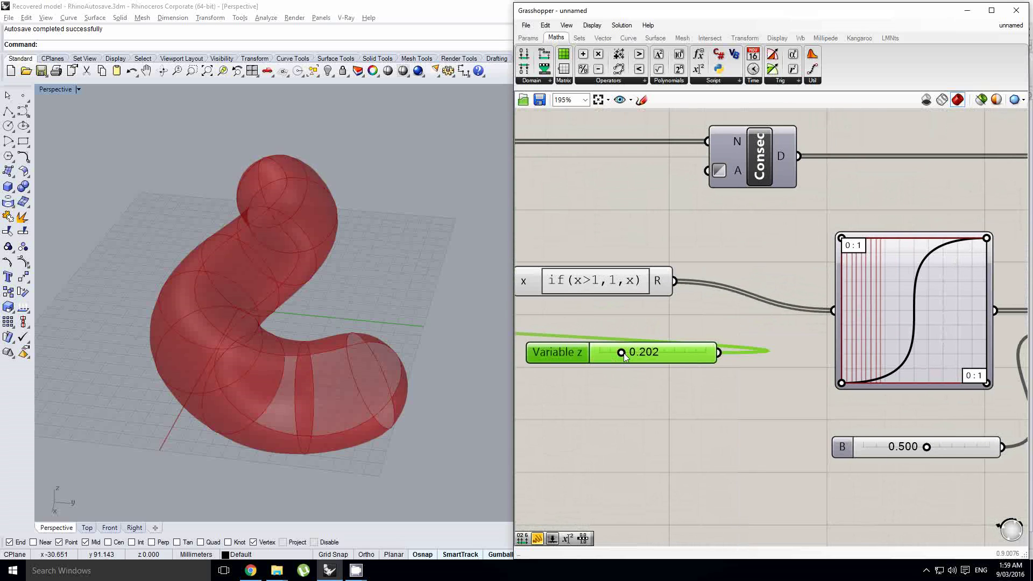
pyautogui.moveTo(621, 357)
pyautogui.mouseDown()
pyautogui.moveTo(606, 358)
pyautogui.moveTo(707, 359)
pyautogui.moveTo(595, 358)
pyautogui.moveTo(718, 363)
pyautogui.moveTo(602, 359)
pyautogui.mouseUp()
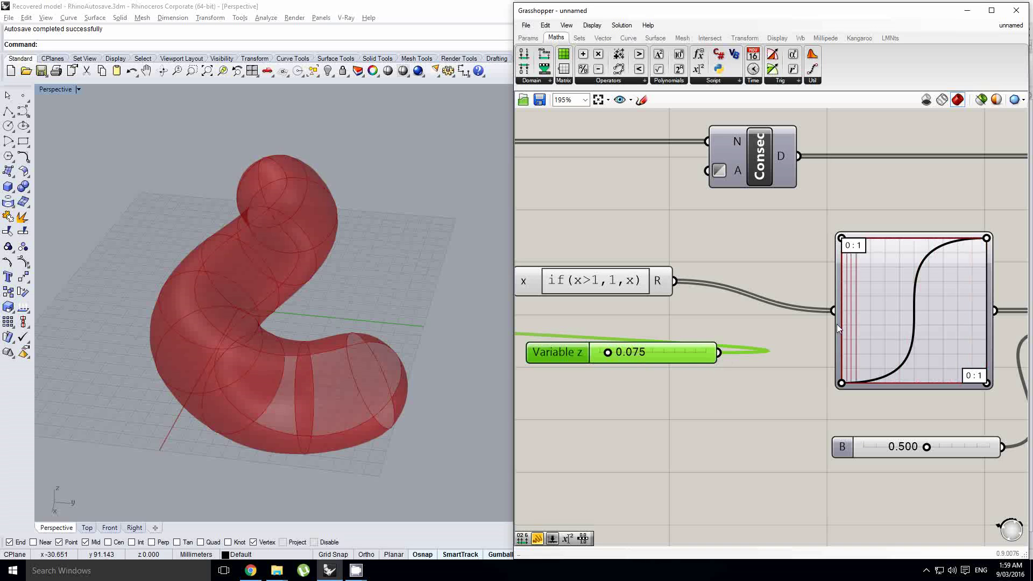
# Step: Try wiring the lower Domain² output into the upper Domain² component's V input
pyautogui.scroll(-2, 898, 310)
pyautogui.moveTo(716, 286); pyautogui.dragTo(724, 314, button='right')
pyautogui.scroll(-1, 731, 315)
pyautogui.scroll(-1, 753, 314)
pyautogui.moveTo(829, 279); pyautogui.dragTo(818, 318, button='right')
pyautogui.scroll(-1, 754, 316)
pyautogui.click(787, 316)
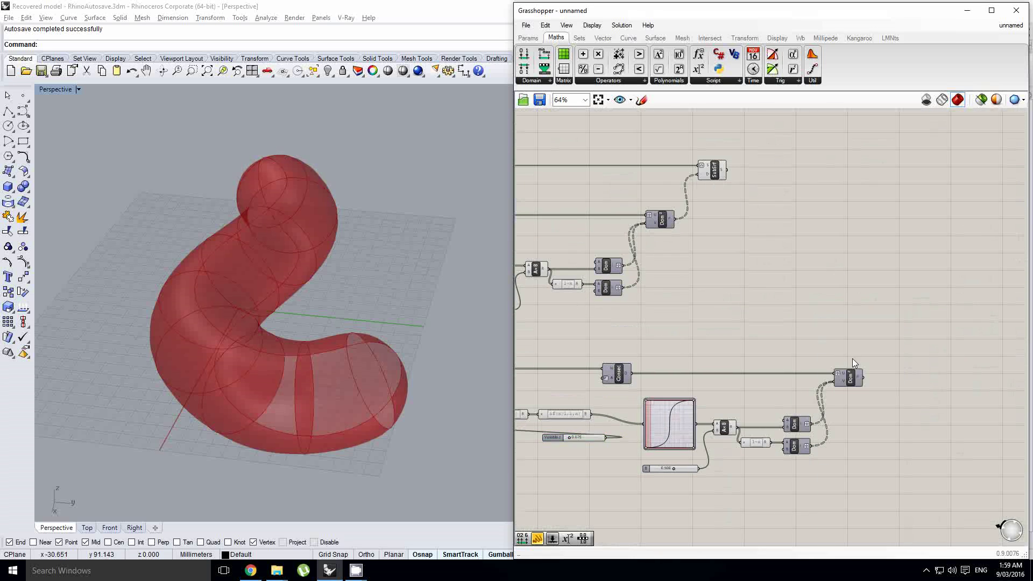
pyautogui.moveTo(864, 379); pyautogui.dragTo(646, 232)
pyautogui.moveTo(614, 312); pyautogui.dragTo(767, 263, button='right')
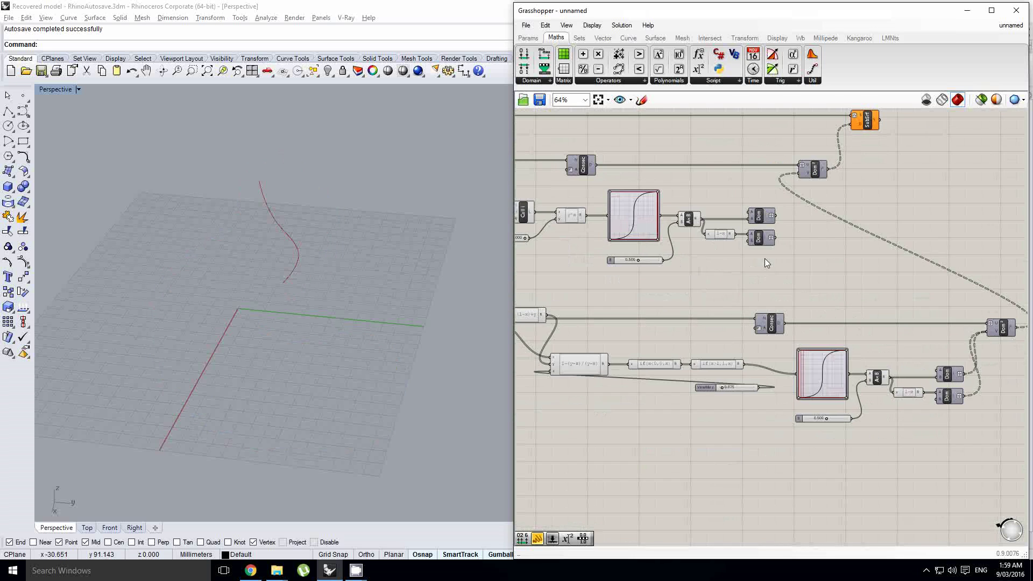
# Step: Raise the Variable z slider to 0.628 to test its effect on the subdivided surface
pyautogui.scroll(5, 724, 392)
pyautogui.moveTo(733, 398); pyautogui.dragTo(793, 400)
pyautogui.scroll(-6, 791, 357)
pyautogui.moveTo(829, 289); pyautogui.dragTo(727, 312, button='right')
pyautogui.scroll(2, 855, 334)
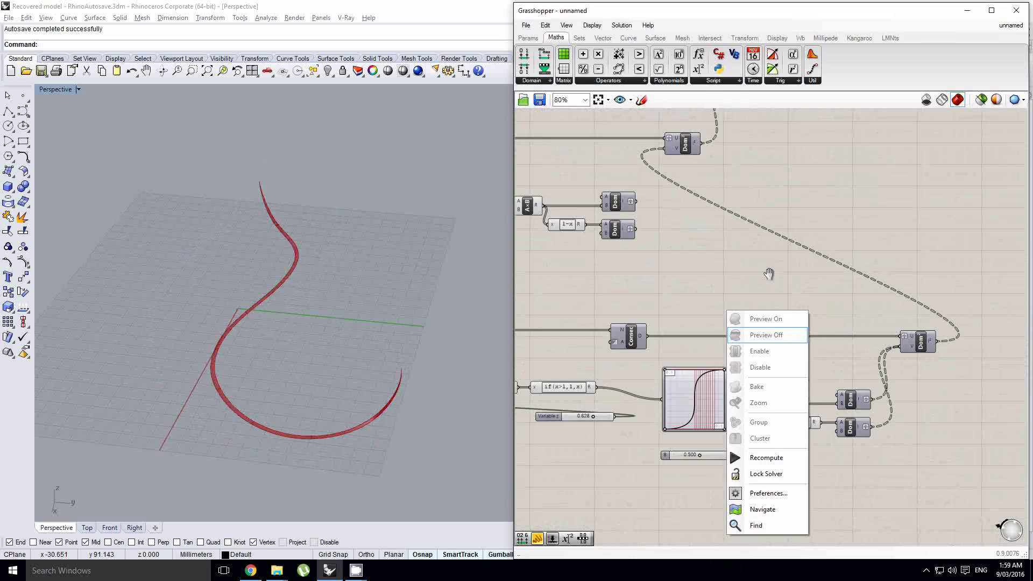
# Step: Undo the last Variable z change and the wire into the upper Domain² component's V input
pyautogui.moveTo(714, 205); pyautogui.dragTo(740, 283, button='right')
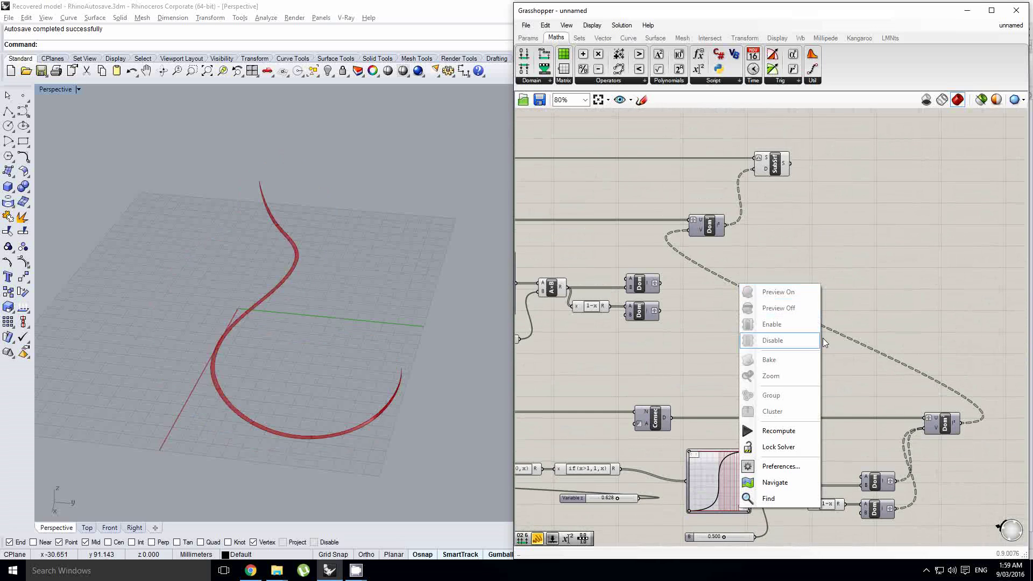
pyautogui.moveTo(869, 367); pyautogui.dragTo(778, 338, button='right')
pyautogui.hotkey('ctrl', 'z')
pyautogui.hotkey('ctrl', 'z')
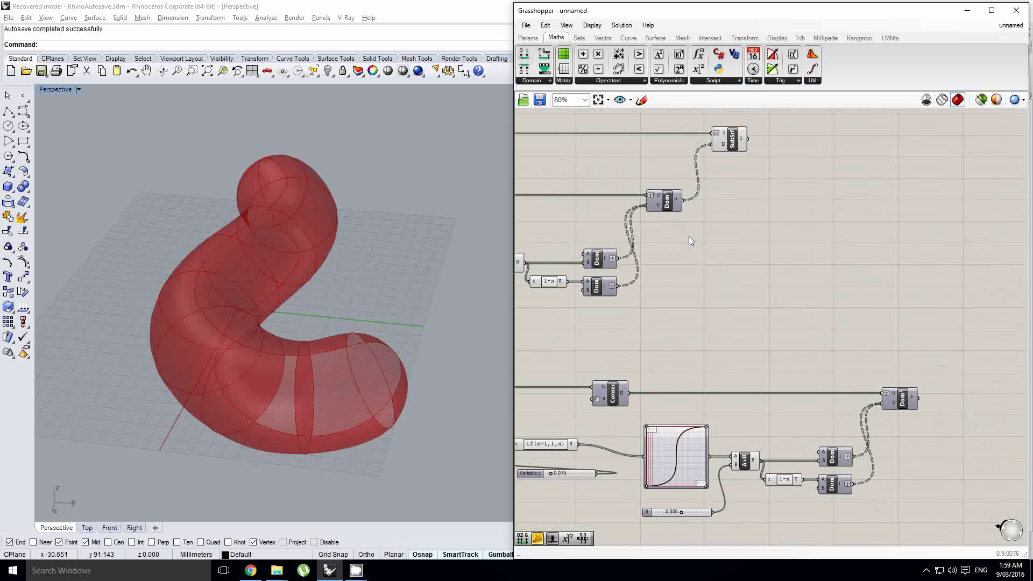
# Step: Wire the lower Domain² output into the Isotrim component's domain input and set the Variable z slider to 0.668
pyautogui.moveTo(922, 399); pyautogui.dragTo(715, 146)
pyautogui.moveTo(715, 275); pyautogui.dragTo(887, 177, button='right')
pyautogui.scroll(4, 717, 406)
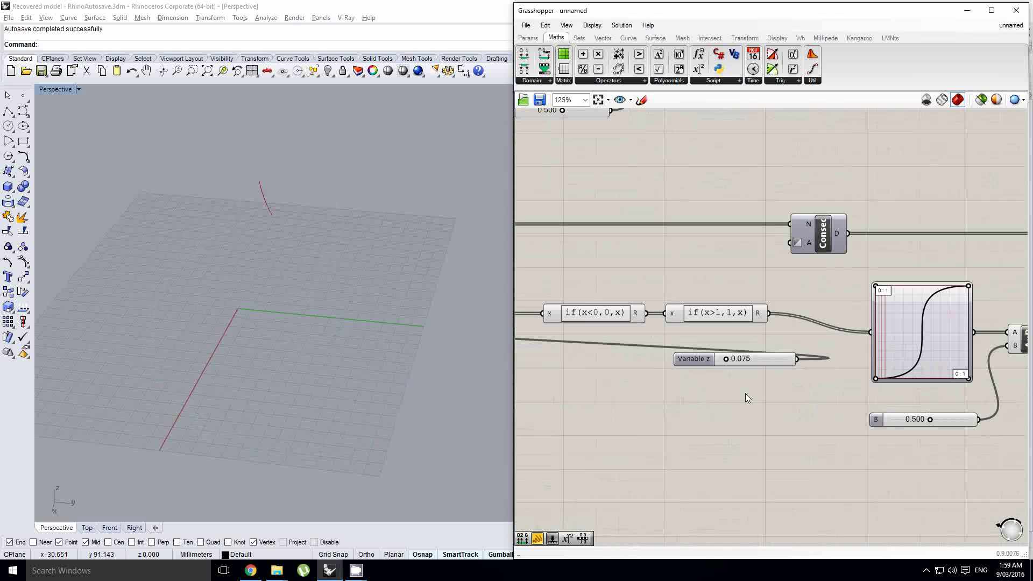
pyautogui.moveTo(734, 358); pyautogui.dragTo(806, 358)
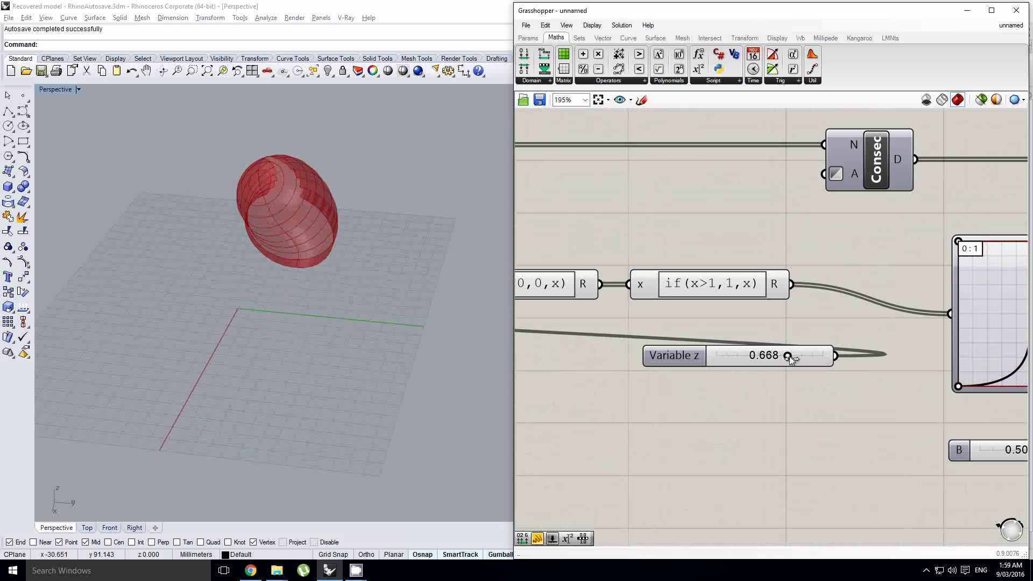
# Step: Examine the lower branch's domain wiring and the resulting trimmed surface strips up close in the Perspective viewport
pyautogui.scroll(-4, 764, 347)
pyautogui.moveTo(952, 186); pyautogui.dragTo(717, 320, button='right')
pyautogui.scroll(1, 803, 351)
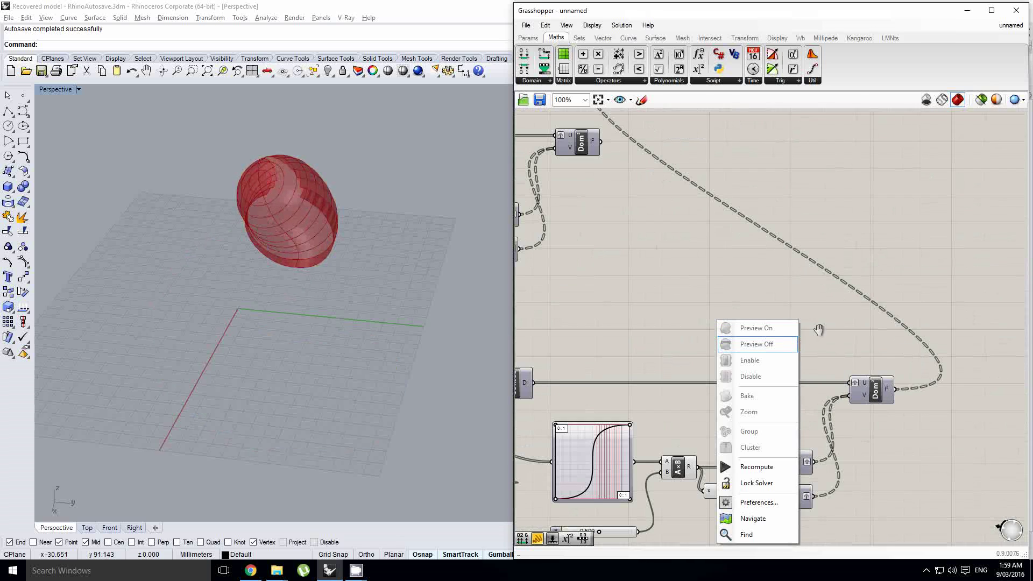
pyautogui.scroll(2, 867, 406)
pyautogui.scroll(-3, 807, 367)
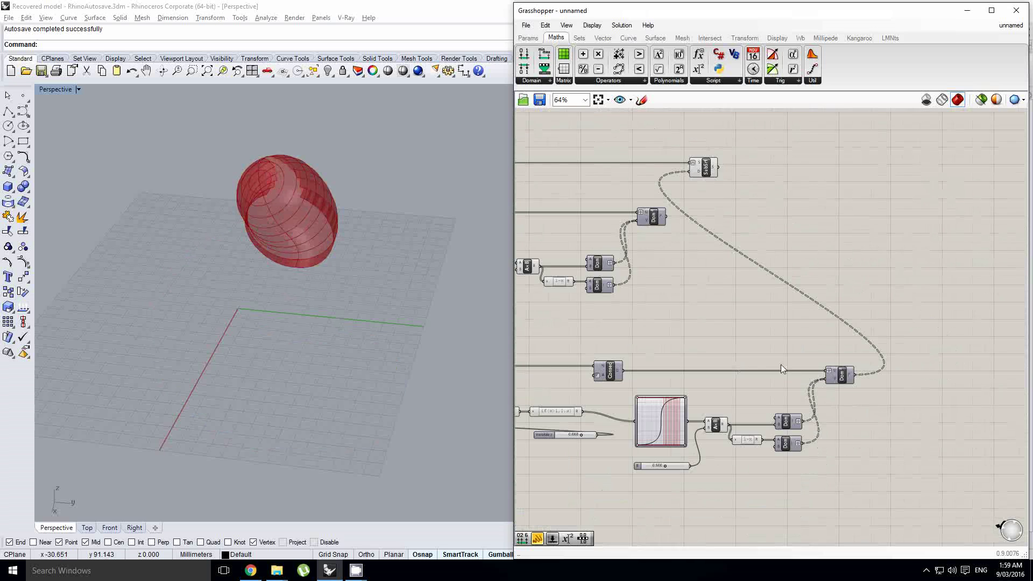
pyautogui.moveTo(780, 364); pyautogui.dragTo(835, 356, button='right')
pyautogui.scroll(6, 299, 236)
pyautogui.moveTo(302, 275); pyautogui.dragTo(339, 253, button='right')
pyautogui.scroll(4, 733, 255)
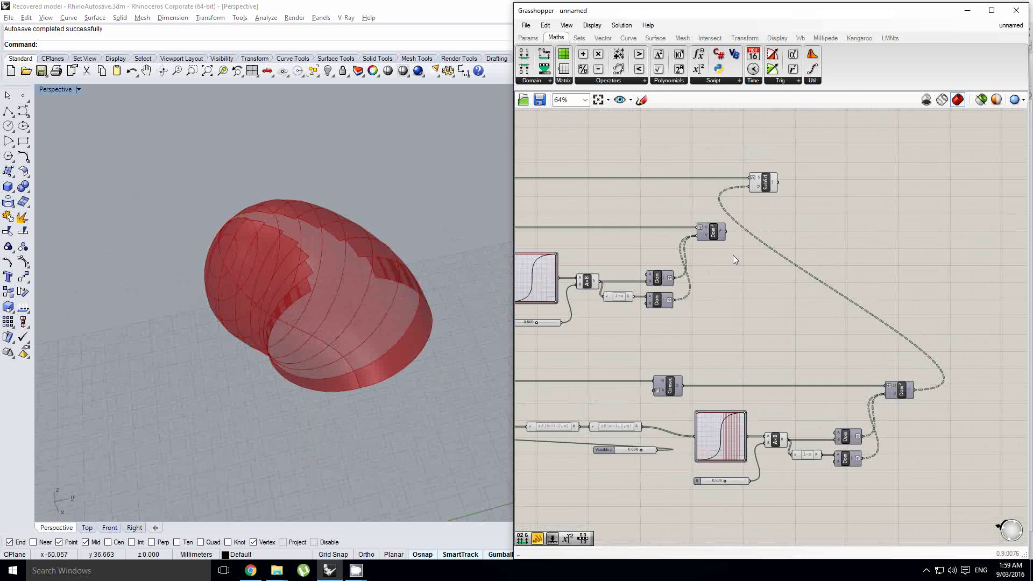
pyautogui.scroll(-2, 714, 252)
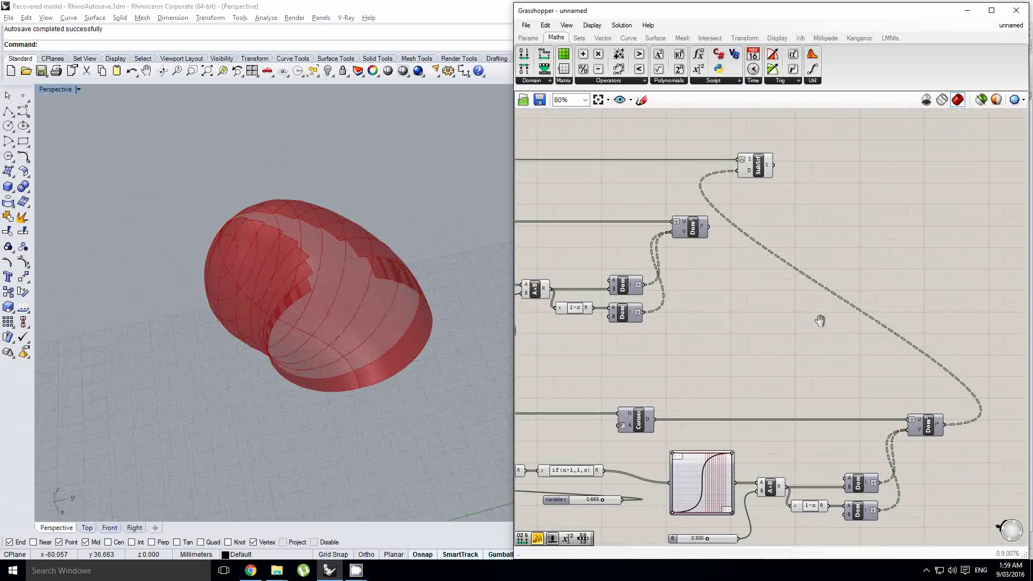
# Step: Move the Isotrim component further away from the upper Domain² component, keeping it above both branches
pyautogui.scroll(3, 862, 403)
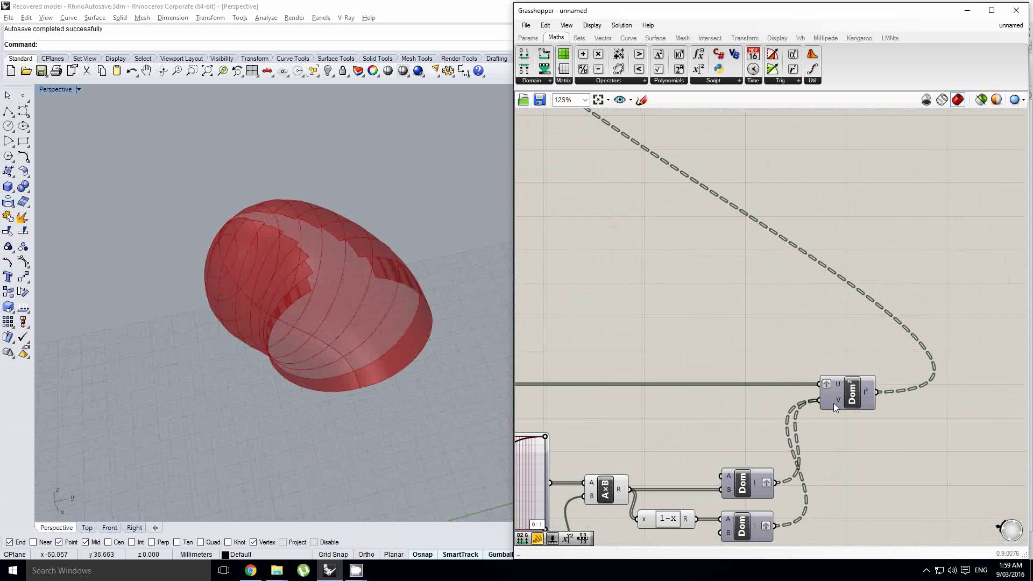
pyautogui.moveTo(835, 403)
pyautogui.scroll(-2, 815, 309)
pyautogui.moveTo(816, 309); pyautogui.dragTo(843, 389, button='right')
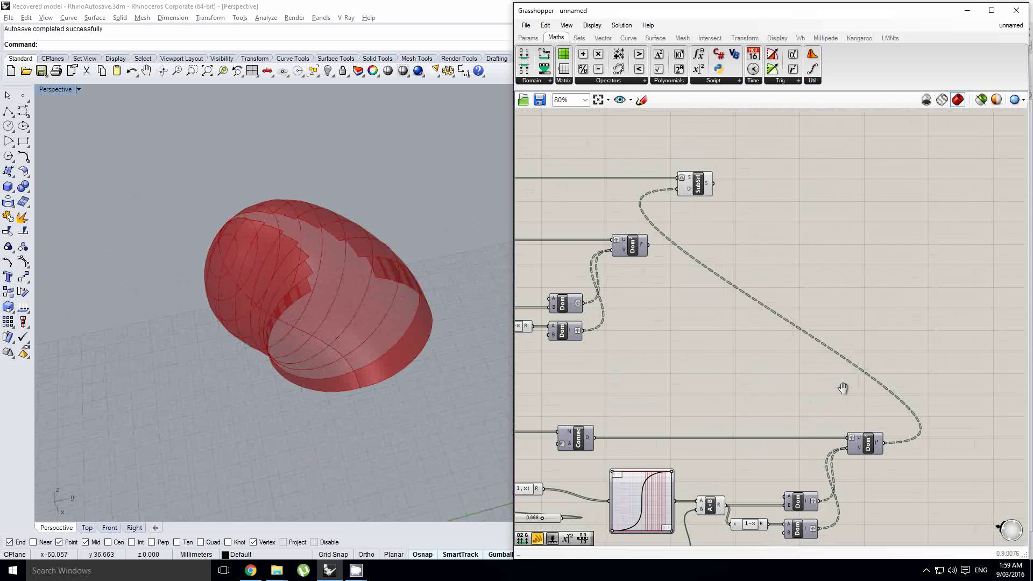
pyautogui.moveTo(709, 188); pyautogui.dragTo(824, 189)
pyautogui.scroll(-2, 824, 189)
pyautogui.moveTo(741, 199); pyautogui.dragTo(786, 245, button='right')
pyautogui.middleClick(887, 261)
pyautogui.middleClick(811, 263)
pyautogui.scroll(2, 832, 240)
pyautogui.moveTo(858, 231); pyautogui.dragTo(840, 226)
pyautogui.scroll(-2, 840, 226)
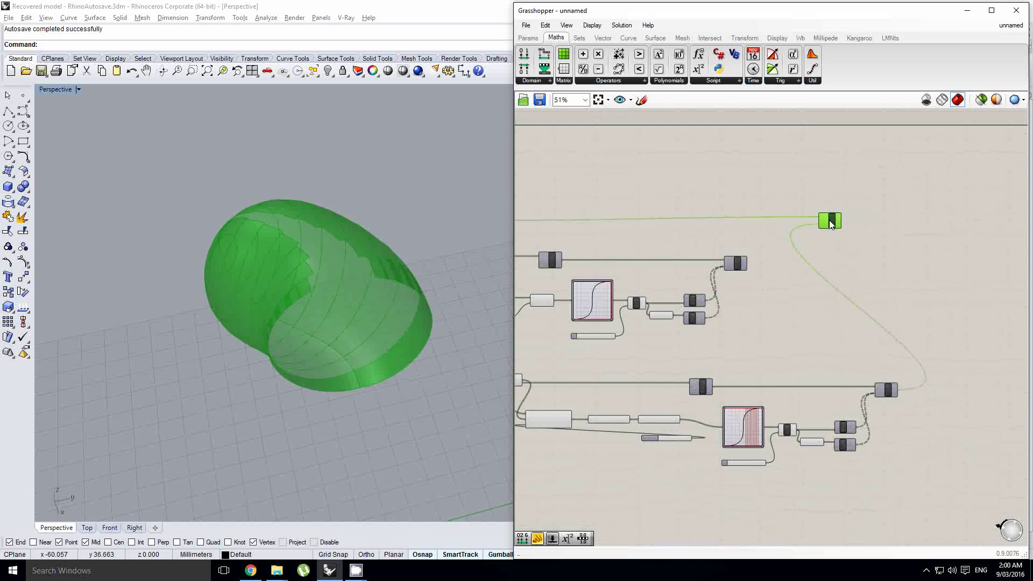
# Step: Wire the upper branch's Consecutive Domains output into the U input of the lower Domain² component, replacing its existing U wire
pyautogui.scroll(5, 860, 409)
pyautogui.rightClick(823, 382)
pyautogui.click(918, 325)
pyautogui.scroll(-2, 918, 325)
pyautogui.moveTo(808, 365); pyautogui.dragTo(819, 368, button='right')
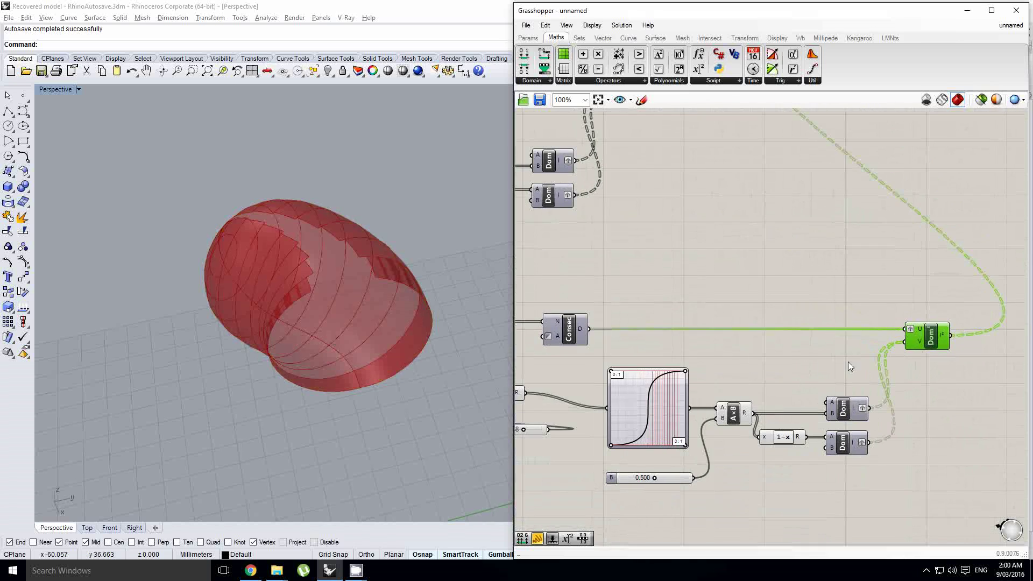
pyautogui.scroll(1, 927, 324)
pyautogui.moveTo(652, 331); pyautogui.dragTo(802, 333, button='right')
pyautogui.scroll(-3, 802, 333)
pyautogui.moveTo(673, 347); pyautogui.dragTo(789, 382, button='right')
pyautogui.scroll(1, 728, 339)
pyautogui.moveTo(832, 348); pyautogui.dragTo(768, 338, button='right')
pyautogui.scroll(-1, 767, 337)
pyautogui.moveTo(684, 326); pyautogui.dragTo(795, 333, button='right')
pyautogui.rightClick(795, 334)
pyautogui.click(713, 230)
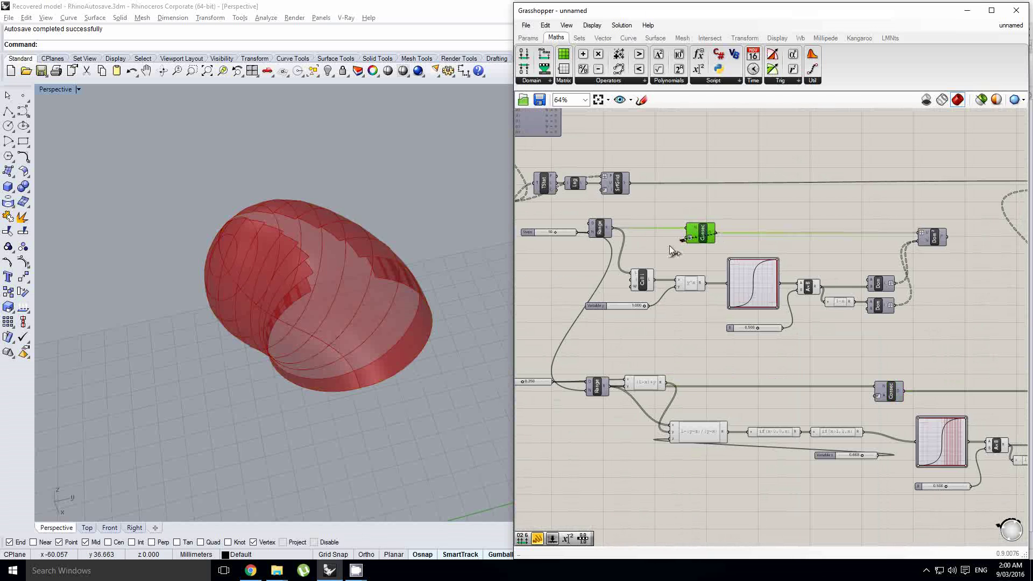
pyautogui.scroll(-2, 647, 251)
pyautogui.moveTo(670, 245); pyautogui.dragTo(928, 323)
pyautogui.scroll(3, 953, 359)
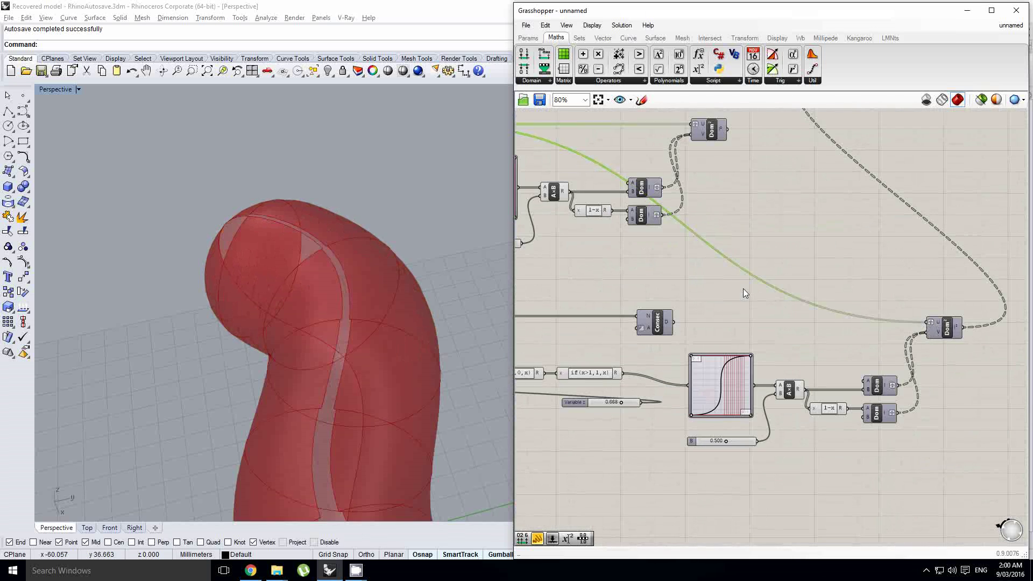
# Step: Lower the Variable z slider to 0.247 to test its effect on the subdivided tube
pyautogui.scroll(-2, 743, 293)
pyautogui.moveTo(716, 321); pyautogui.dragTo(880, 343, button='right')
pyautogui.scroll(2, 655, 361)
pyautogui.scroll(-8, 359, 311)
pyautogui.moveTo(418, 350); pyautogui.dragTo(358, 322, button='right')
pyautogui.scroll(3, 359, 313)
pyautogui.moveTo(647, 326); pyautogui.dragTo(703, 328, button='right')
pyautogui.moveTo(619, 349); pyautogui.dragTo(696, 356, button='right')
pyautogui.moveTo(813, 362); pyautogui.dragTo(566, 341, button='right')
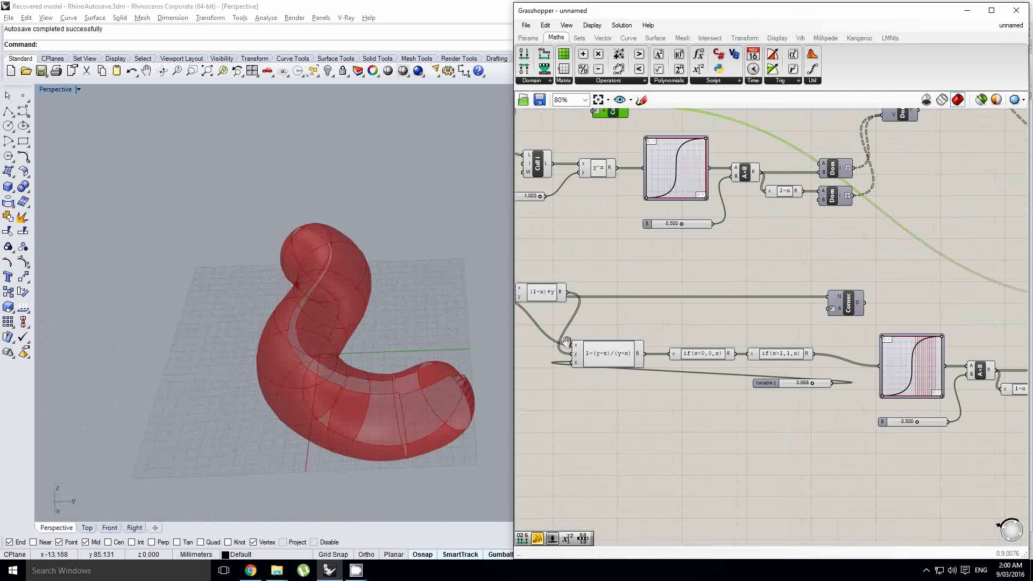
pyautogui.scroll(4, 797, 391)
pyautogui.click(816, 389)
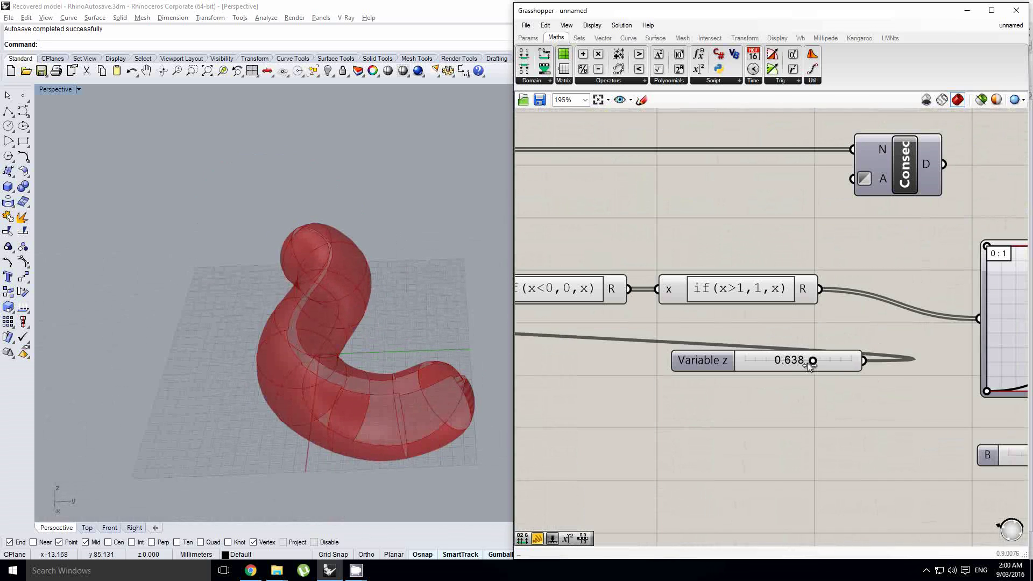
pyautogui.moveTo(810, 366); pyautogui.dragTo(771, 365)
# Step: Set the lower Range's Domain slider to 0.653 and inspect the trimmed surface in the Perspective viewport
pyautogui.moveTo(683, 344); pyautogui.dragTo(802, 351, button='right')
pyautogui.scroll(-3, 802, 351)
pyautogui.moveTo(699, 328); pyautogui.dragTo(865, 347, button='right')
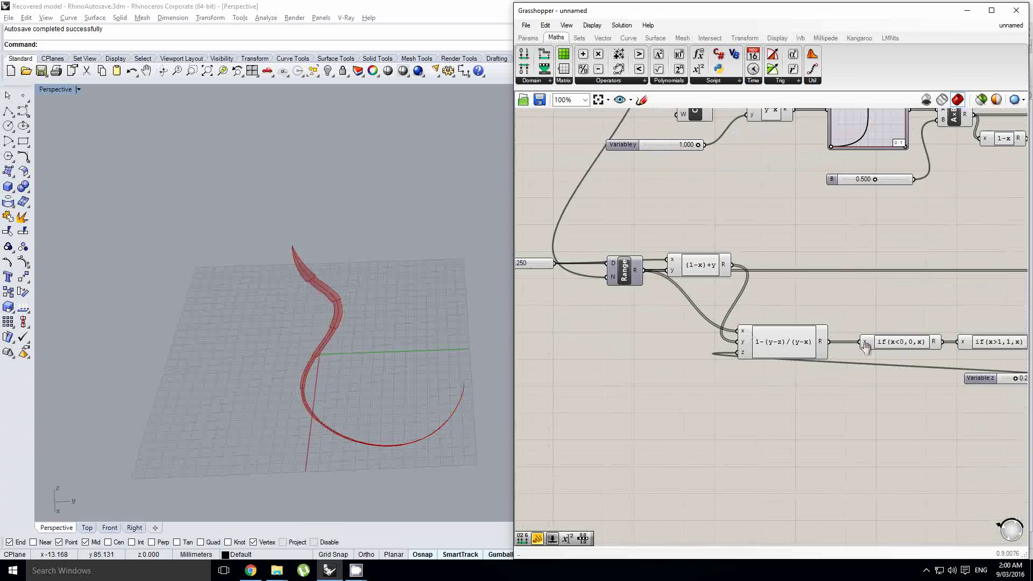
pyautogui.moveTo(517, 298); pyautogui.dragTo(676, 325, button='right')
pyautogui.scroll(2, 654, 293)
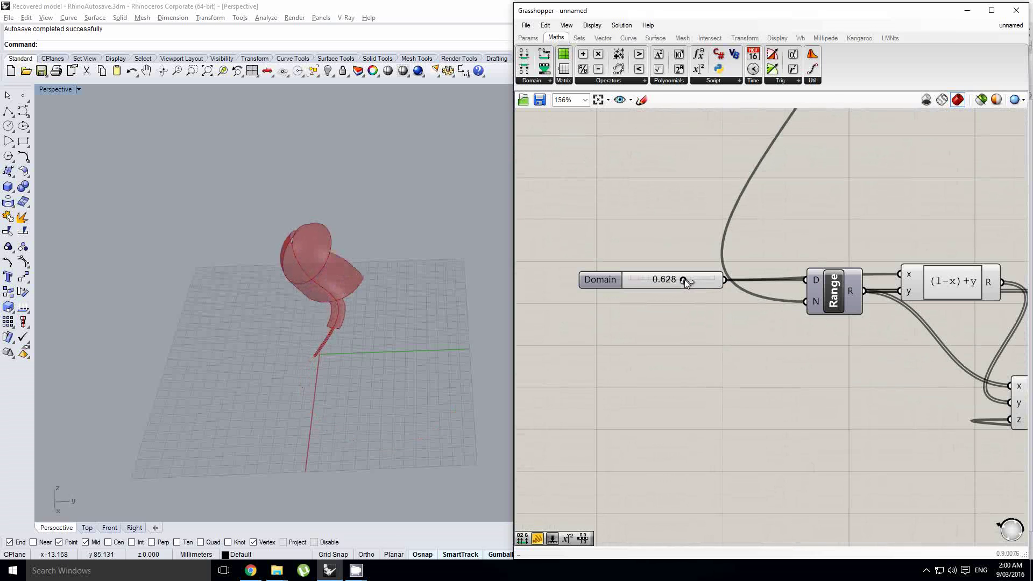
pyautogui.scroll(3, 325, 311)
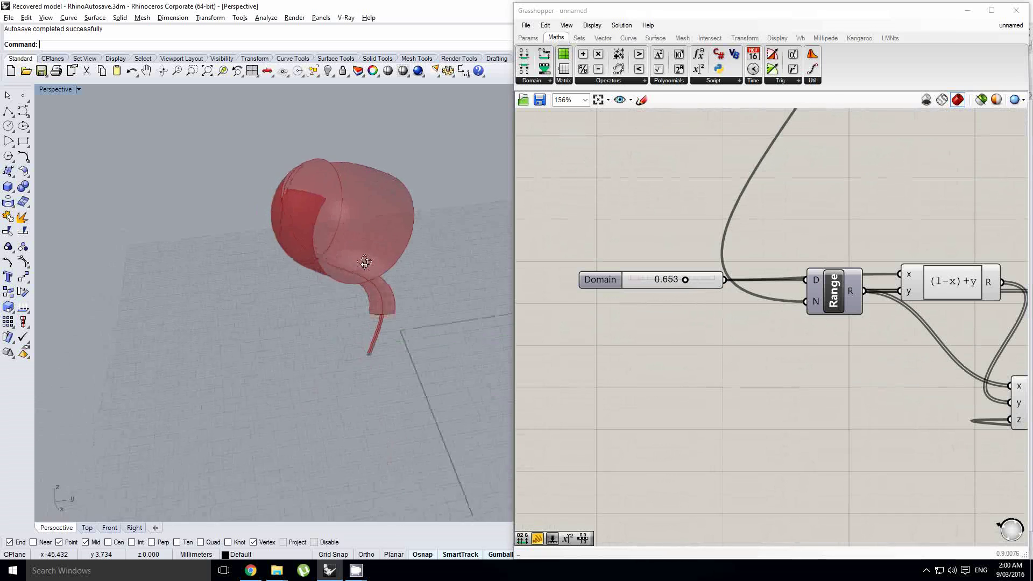
pyautogui.scroll(-3, 330, 328)
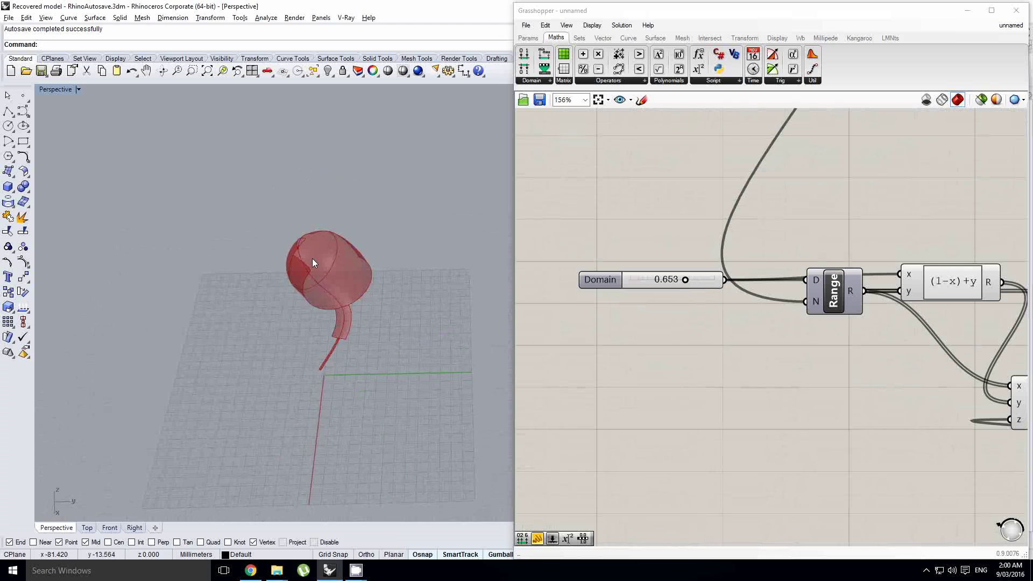
pyautogui.scroll(4, 312, 259)
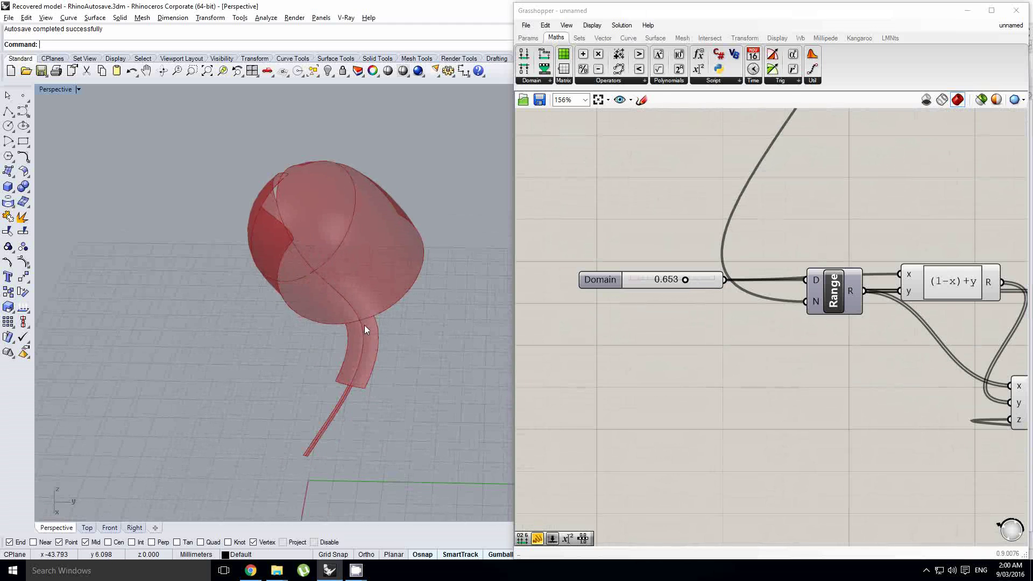
pyautogui.scroll(-2, 339, 264)
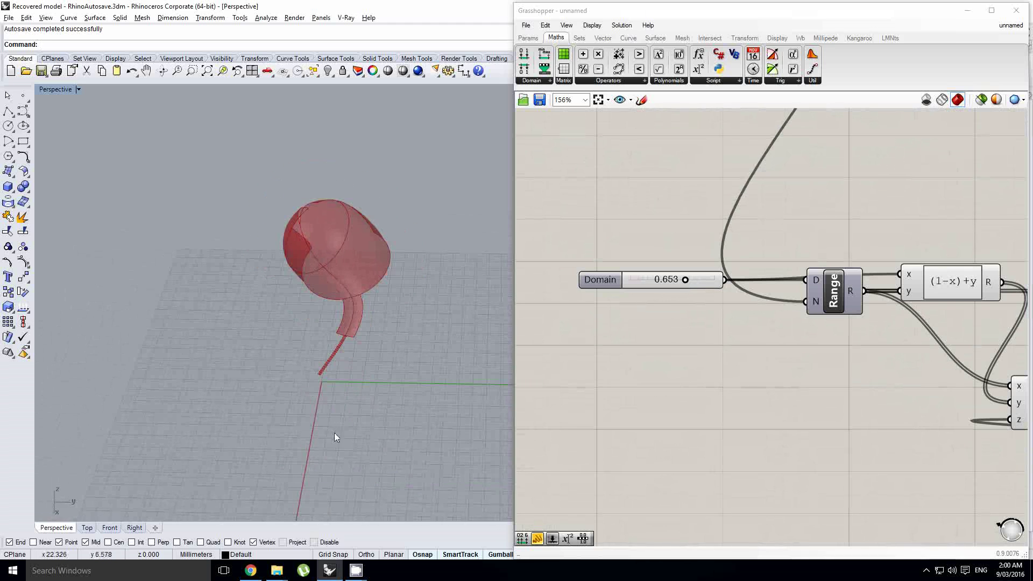
# Step: Set the Domain slider feeding the lower Range to 0.628
pyautogui.moveTo(360, 366); pyautogui.dragTo(350, 364, button='right')
pyautogui.scroll(4, 356, 253)
pyautogui.moveTo(747, 331); pyautogui.dragTo(701, 332, button='right')
pyautogui.moveTo(634, 263); pyautogui.dragTo(608, 269)
pyautogui.moveTo(299, 292); pyautogui.dragTo(371, 334, button='right')
pyautogui.scroll(2, 592, 265)
pyautogui.moveTo(596, 264); pyautogui.dragTo(615, 265)
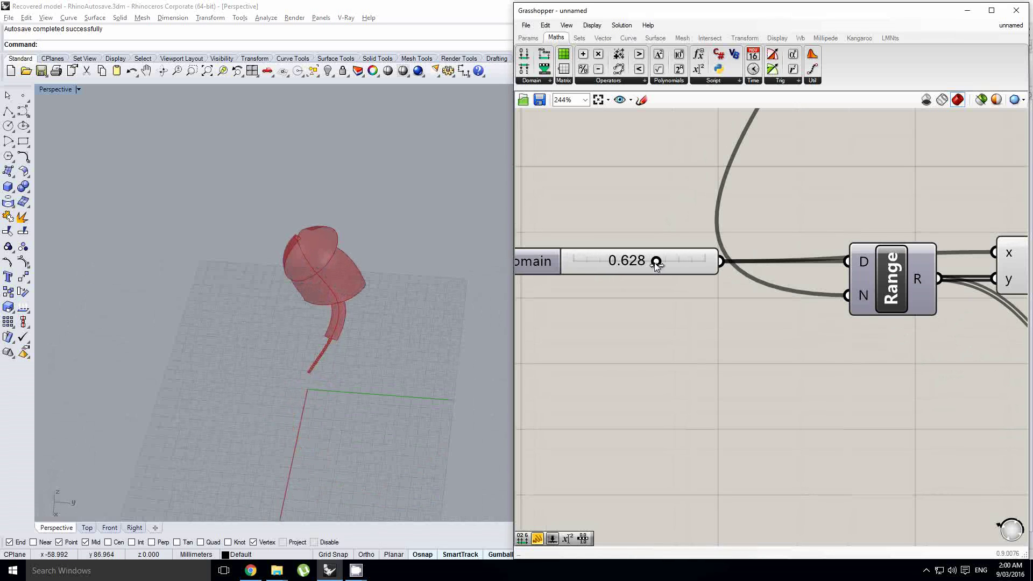
# Step: Raise the Variable z slider to 1.000, then lower it to 0.195 to compare the resulting tube surfaces
pyautogui.scroll(-5, 733, 341)
pyautogui.rightClick(686, 359)
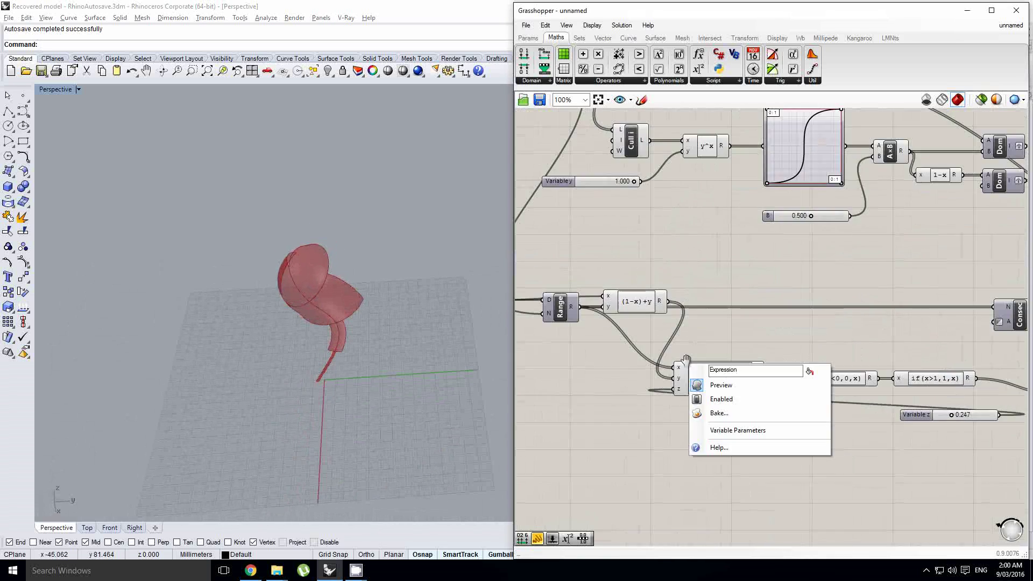
pyautogui.moveTo(977, 428); pyautogui.dragTo(710, 379, button='right')
pyautogui.scroll(2, 692, 382)
pyautogui.moveTo(686, 356); pyautogui.dragTo(770, 368)
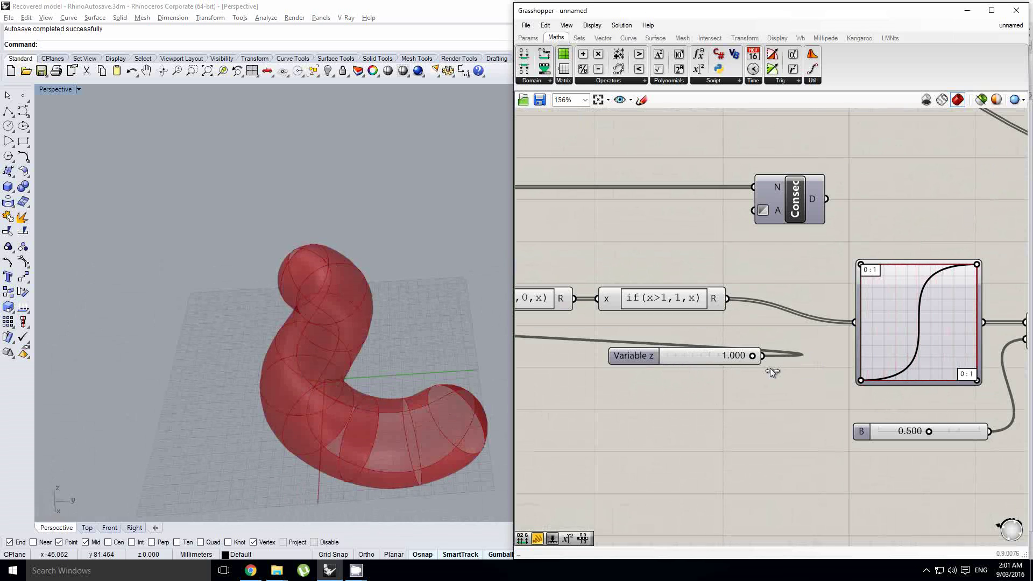
pyautogui.moveTo(358, 399); pyautogui.dragTo(345, 399, button='right')
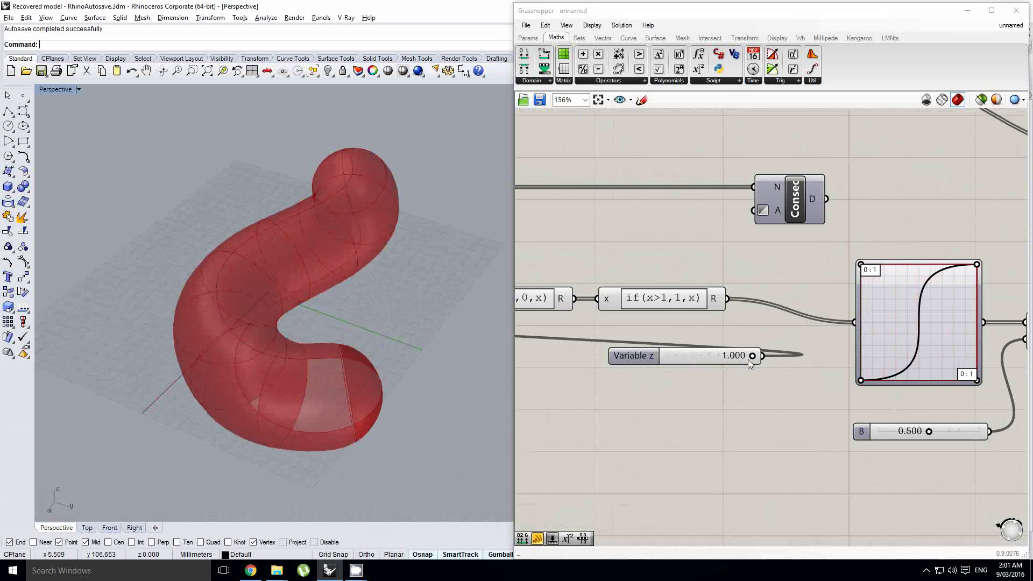
pyautogui.moveTo(753, 354); pyautogui.dragTo(685, 357)
# Step: Wire the upper Domain² output into the Isotrim component's D input in place of the lower one
pyautogui.moveTo(692, 335); pyautogui.dragTo(788, 379, button='right')
pyautogui.scroll(-4, 787, 379)
pyautogui.moveTo(738, 256); pyautogui.dragTo(797, 295, button='right')
pyautogui.scroll(2, 669, 269)
pyautogui.click(699, 251)
pyautogui.moveTo(751, 247); pyautogui.dragTo(686, 268, button='right')
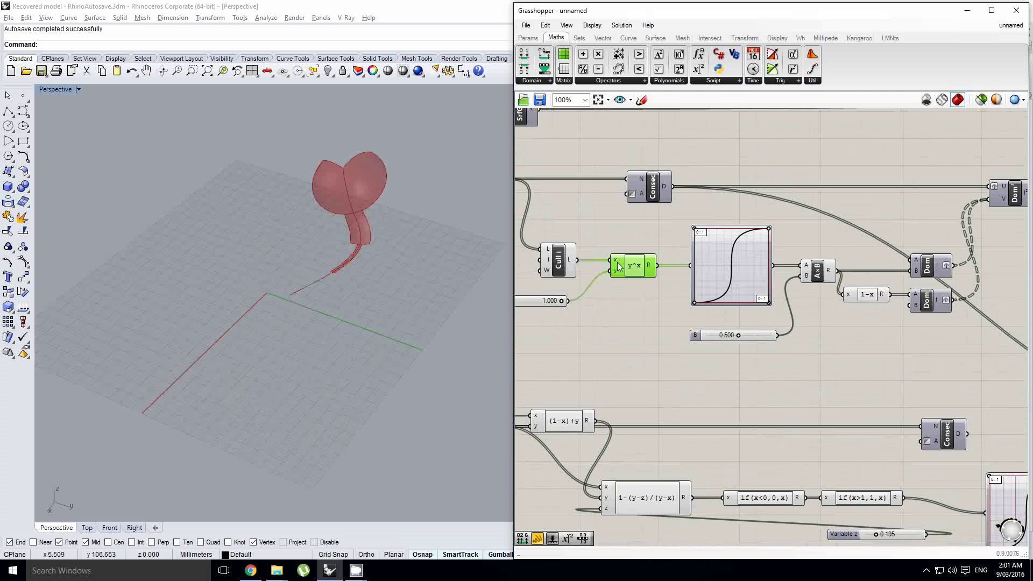
pyautogui.moveTo(388, 253); pyautogui.dragTo(338, 292, button='right')
pyautogui.scroll(-2, 338, 292)
pyautogui.moveTo(917, 240); pyautogui.dragTo(795, 281, button='right')
pyautogui.moveTo(919, 227); pyautogui.dragTo(747, 263, button='right')
pyautogui.moveTo(741, 269); pyautogui.dragTo(881, 197)
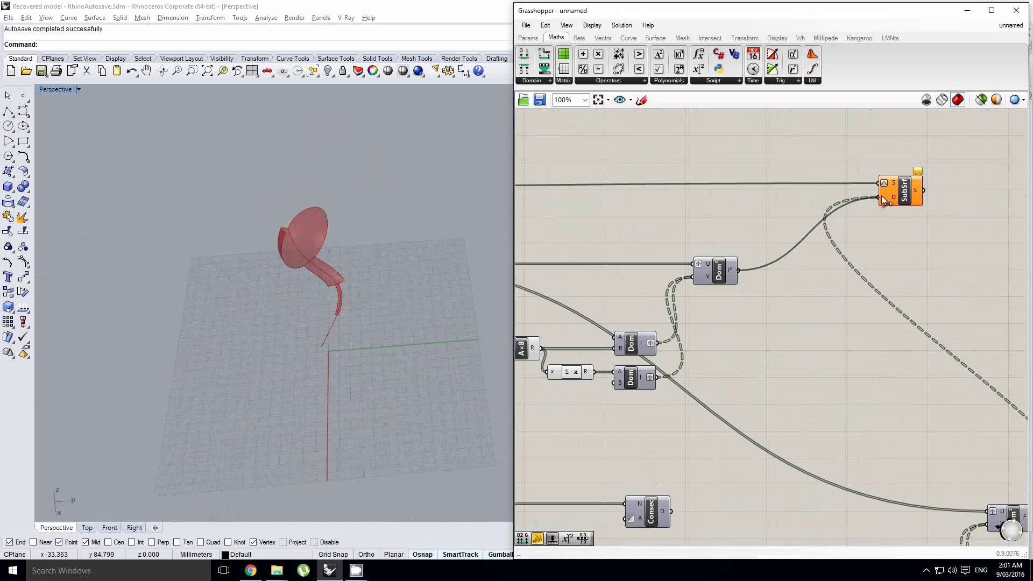
# Step: Sweep the Variable y slider to test the upper branch and leave it at 1.000
pyautogui.moveTo(568, 304); pyautogui.dragTo(934, 259, button='right')
pyautogui.scroll(5, 597, 347)
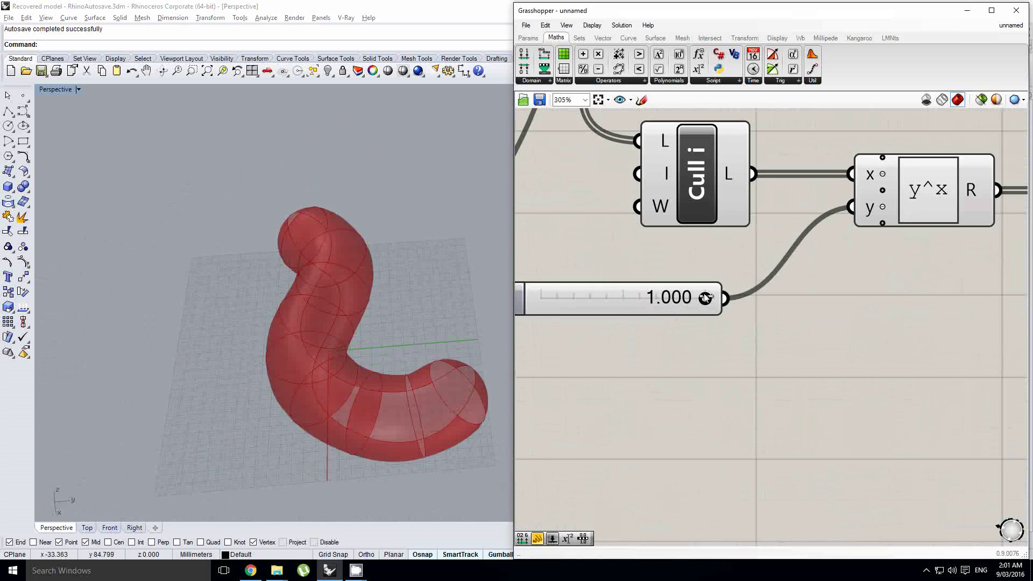
pyautogui.moveTo(632, 309); pyautogui.dragTo(809, 274)
# Step: Move the Variable z slider in front of the 1-(y-z)/(y-x) expression, next to its z input
pyautogui.scroll(-5, 808, 274)
pyautogui.moveTo(889, 324); pyautogui.dragTo(803, 271, button='right')
pyautogui.scroll(-3, 769, 334)
pyautogui.click(716, 348)
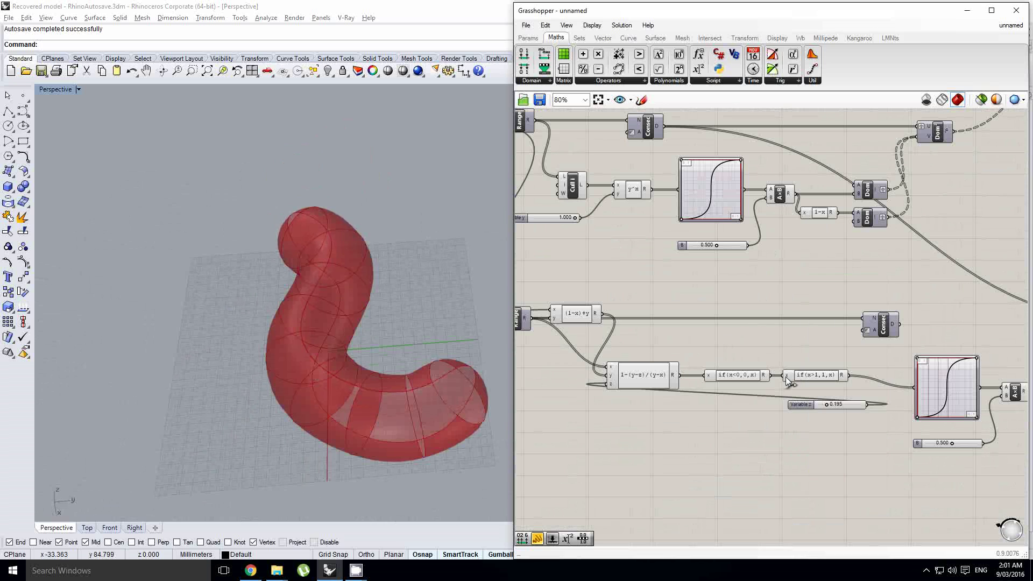
pyautogui.moveTo(812, 406); pyautogui.dragTo(675, 403)
pyautogui.moveTo(675, 403); pyautogui.dragTo(802, 377, button='right')
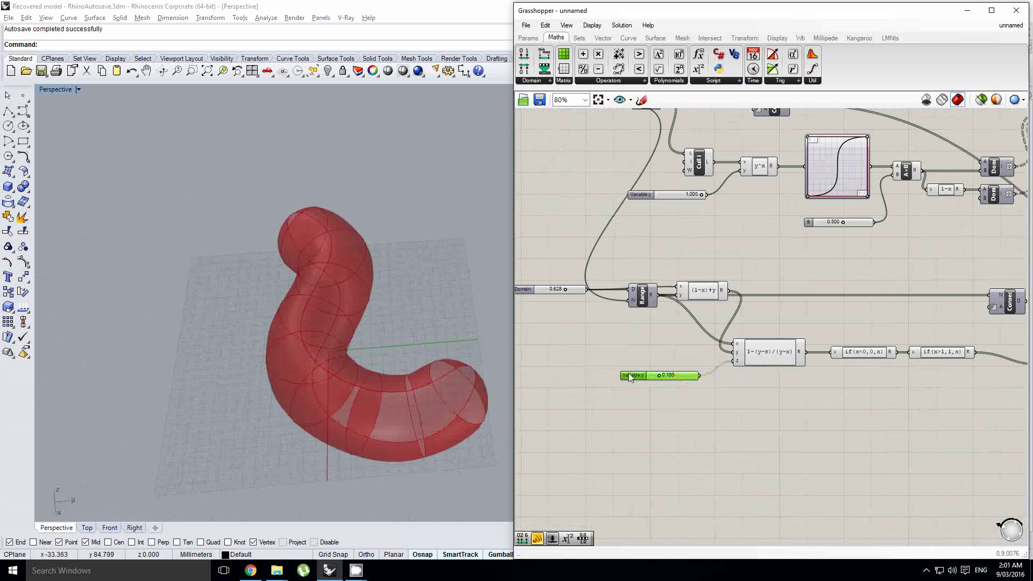
# Step: Reconnect the lower Domain² output to the Isotrim component's D input, replacing the upper branch's wire
pyautogui.moveTo(408, 383); pyautogui.dragTo(365, 377, button='right')
pyautogui.moveTo(775, 328); pyautogui.dragTo(672, 366, button='right')
pyautogui.moveTo(979, 243); pyautogui.dragTo(701, 266, button='right')
pyautogui.click(840, 426)
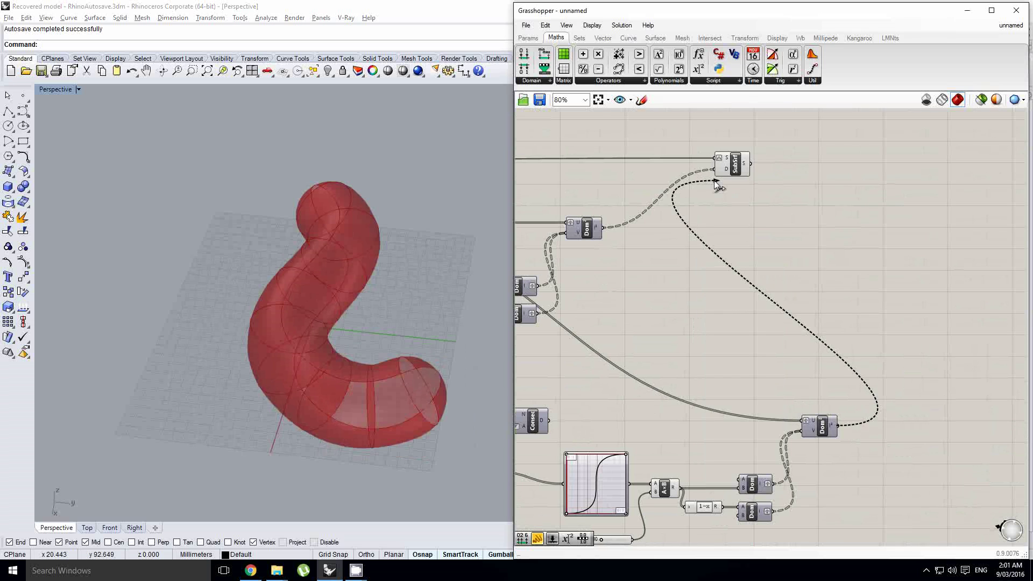
pyautogui.moveTo(716, 172); pyautogui.dragTo(715, 170)
# Step: Raise the Variable z slider to 0.821, check the tube's end up close, and set the slider to 0.718
pyautogui.moveTo(377, 345); pyautogui.dragTo(350, 321, button='right')
pyautogui.moveTo(580, 409); pyautogui.dragTo(917, 271, button='right')
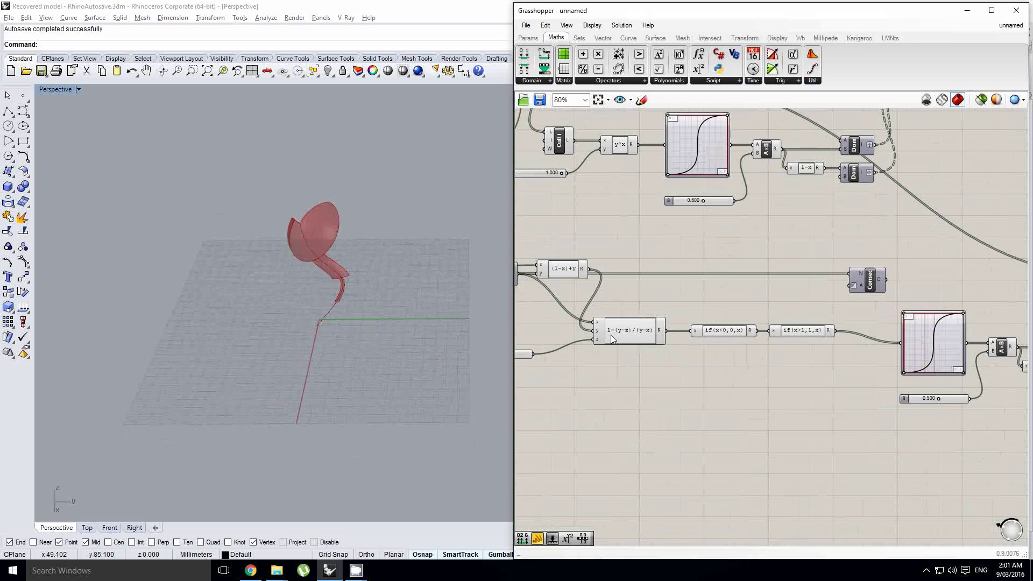
pyautogui.moveTo(611, 334); pyautogui.dragTo(736, 320, button='right')
pyautogui.scroll(2, 629, 341)
pyautogui.moveTo(607, 341); pyautogui.dragTo(657, 339)
pyautogui.moveTo(452, 331); pyautogui.dragTo(293, 324, button='right')
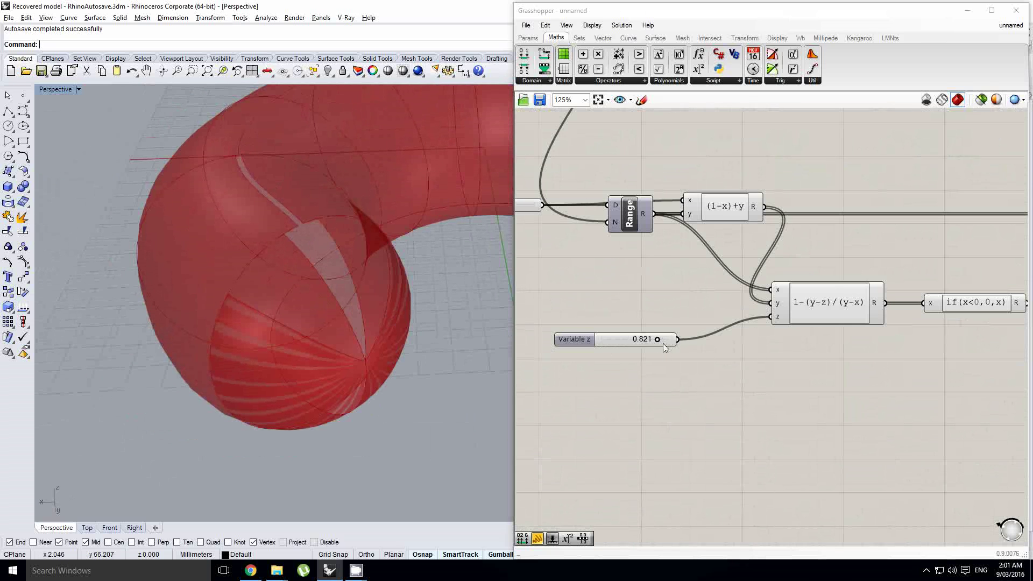
pyautogui.moveTo(658, 340); pyautogui.dragTo(651, 339)
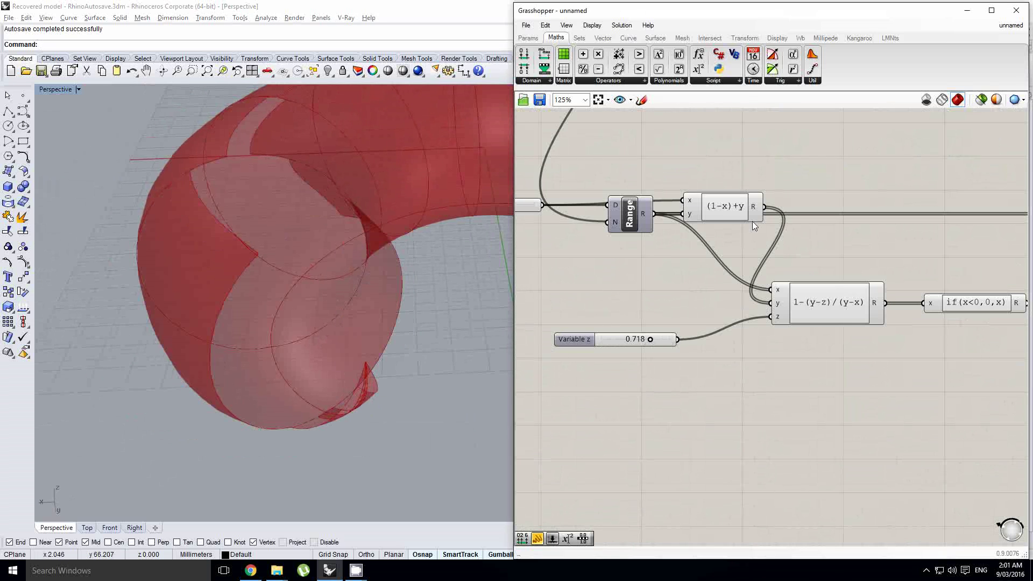
# Step: Examine the lower Range component's output values and the data reaching the lower Domain² component's V input
pyautogui.moveTo(695, 254); pyautogui.dragTo(730, 318, button='right')
pyautogui.scroll(-2, 722, 304)
pyautogui.scroll(1, 715, 315)
pyautogui.click(687, 292)
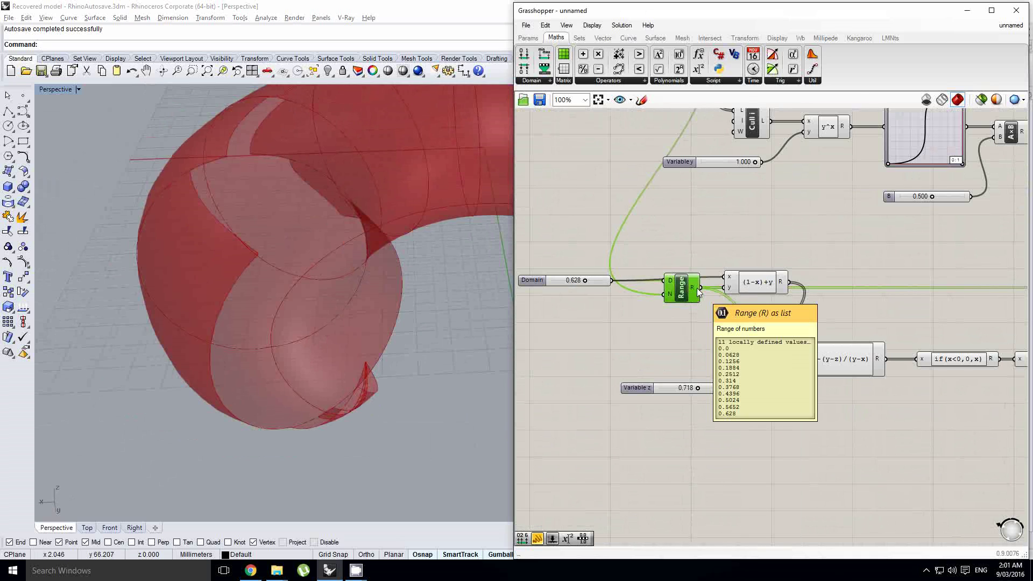
pyautogui.moveTo(694, 291)
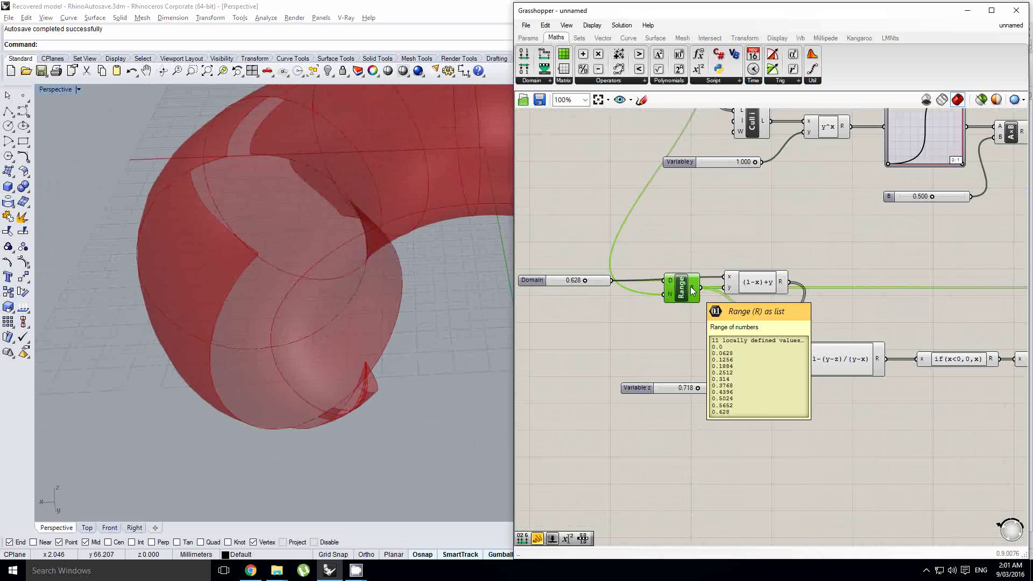
pyautogui.moveTo(711, 277); pyautogui.dragTo(674, 337, button='right')
pyautogui.moveTo(865, 167); pyautogui.dragTo(759, 263, button='right')
pyautogui.moveTo(833, 215); pyautogui.dragTo(631, 316, button='right')
pyautogui.moveTo(918, 263); pyautogui.dragTo(719, 274, button='right')
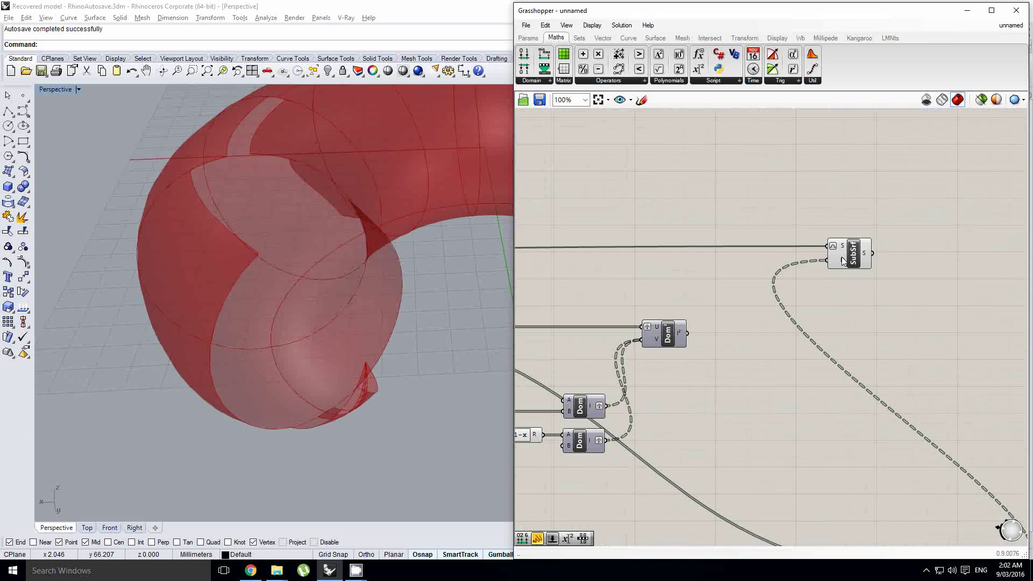
pyautogui.moveTo(833, 350); pyautogui.dragTo(793, 170, button='right')
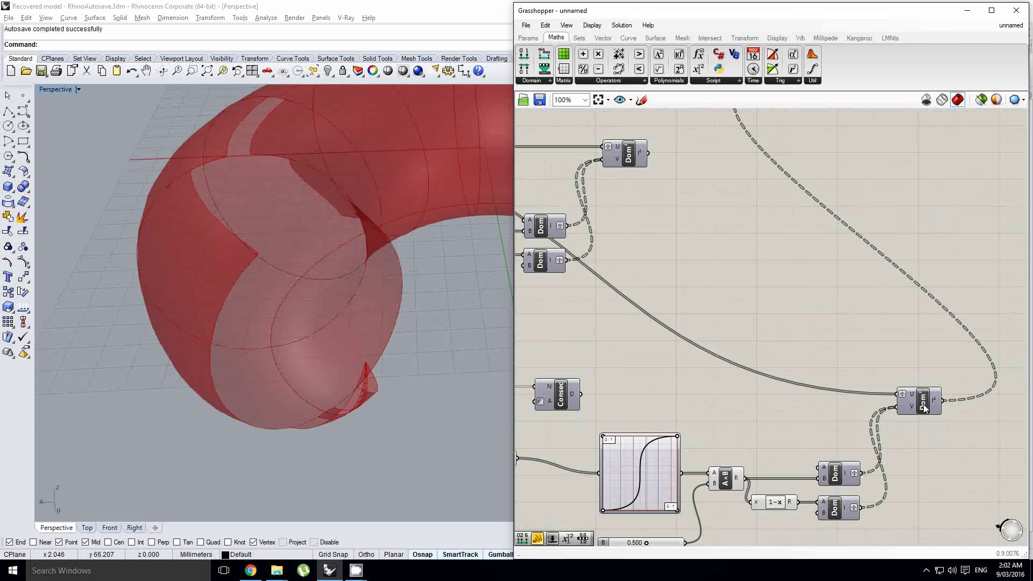
pyautogui.moveTo(915, 396)
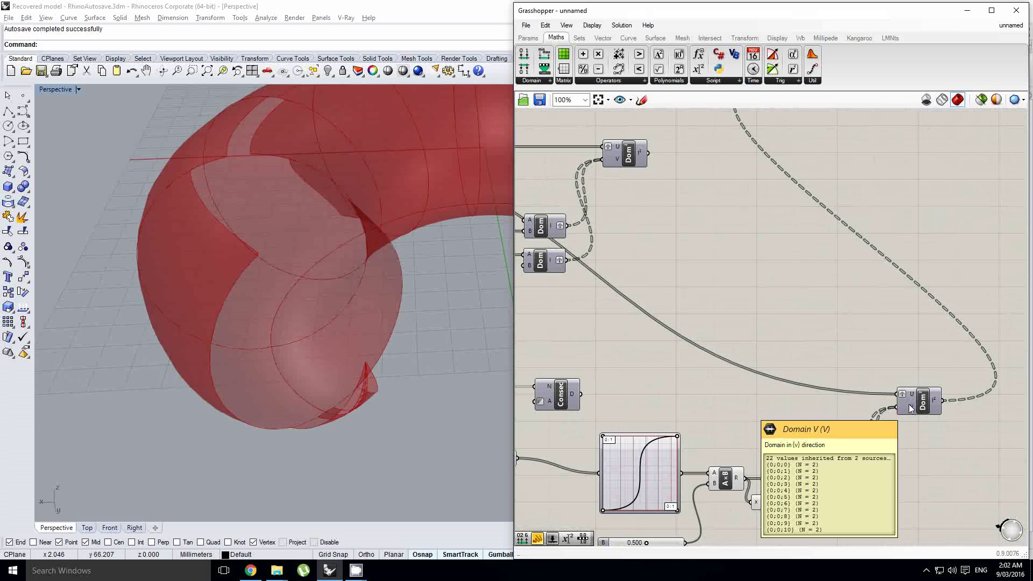
# Step: Add an Expression component above the lower Range component and set its formula to x-1
pyautogui.scroll(-1, 839, 340)
pyautogui.moveTo(839, 341); pyautogui.dragTo(963, 215, button='right')
pyautogui.moveTo(784, 447); pyautogui.dragTo(885, 309, button='right')
pyautogui.moveTo(689, 343); pyautogui.dragTo(739, 335, button='right')
pyautogui.click(695, 328)
pyautogui.scroll(7, 710, 318)
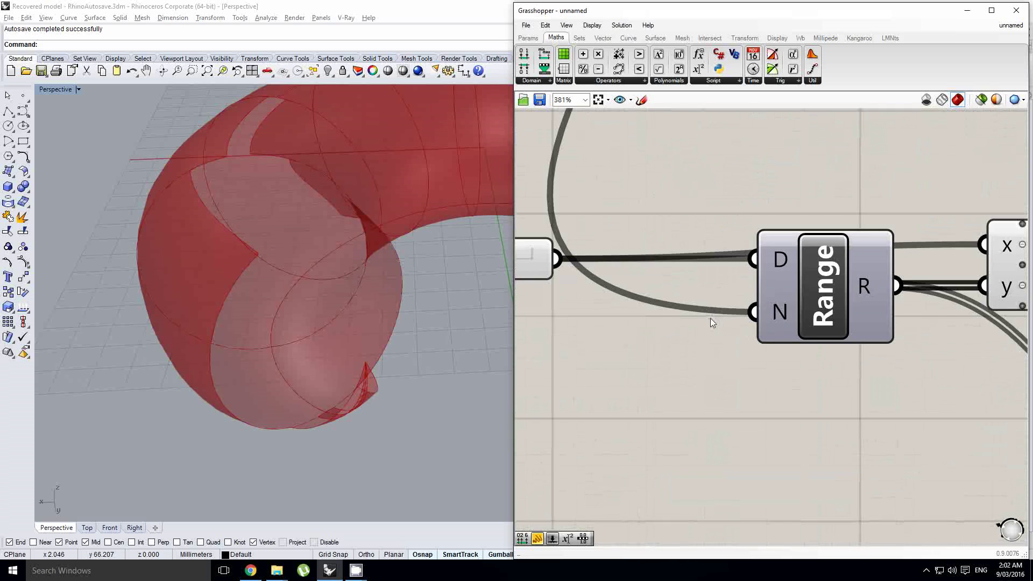
pyautogui.scroll(-5, 710, 318)
pyautogui.moveTo(700, 244); pyautogui.dragTo(759, 333, button='right')
pyautogui.click(669, 173)
pyautogui.scroll(1, 801, 406)
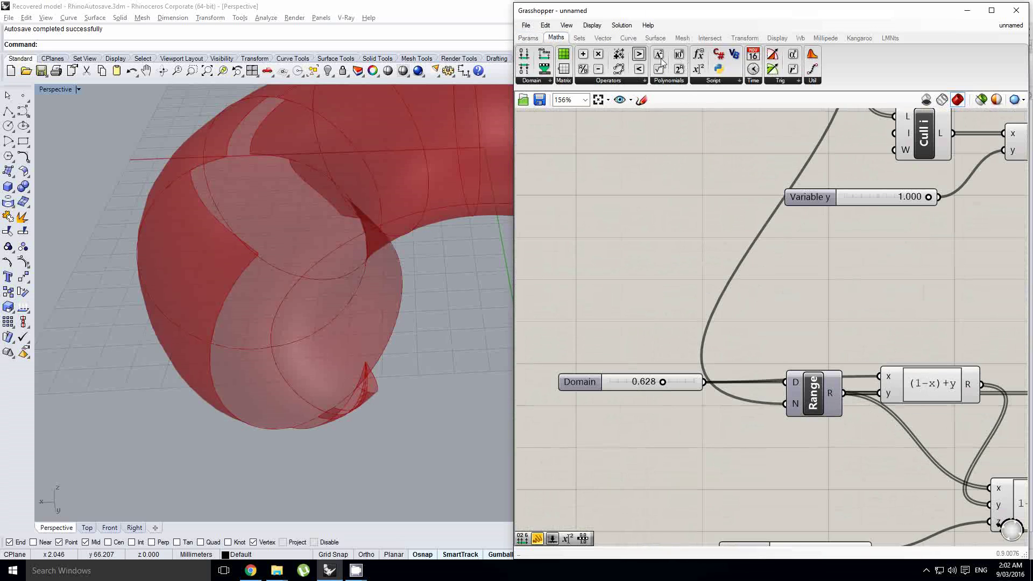
pyautogui.click(712, 320)
pyautogui.doubleClick(712, 319)
pyautogui.moveTo(719, 328); pyautogui.dragTo(533, 317)
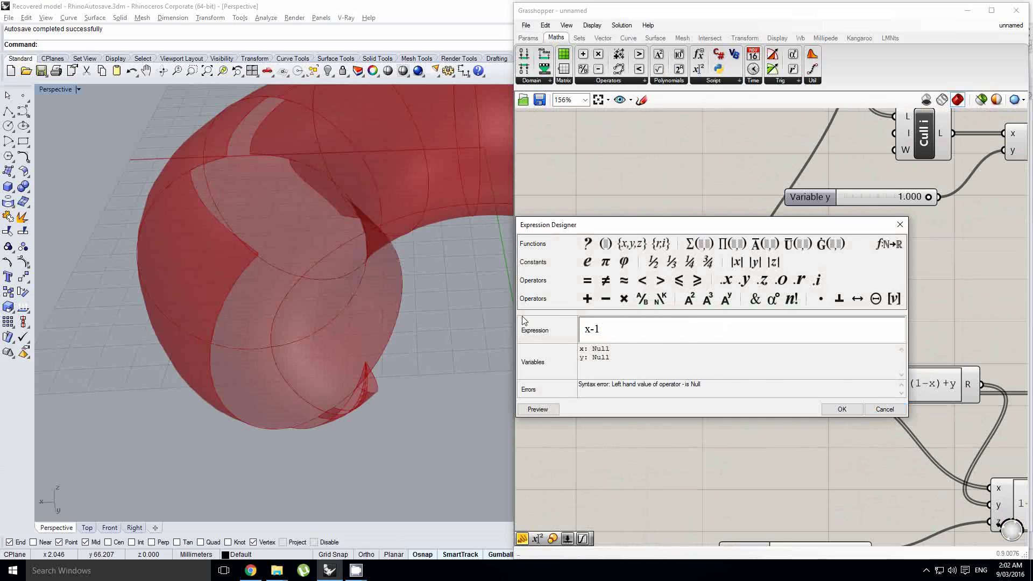
pyautogui.click(841, 410)
# Step: Route the incoming count wire through the x-1 expression into the lower Range component's N input
pyautogui.scroll(3, 689, 334)
pyautogui.scroll(-4, 678, 344)
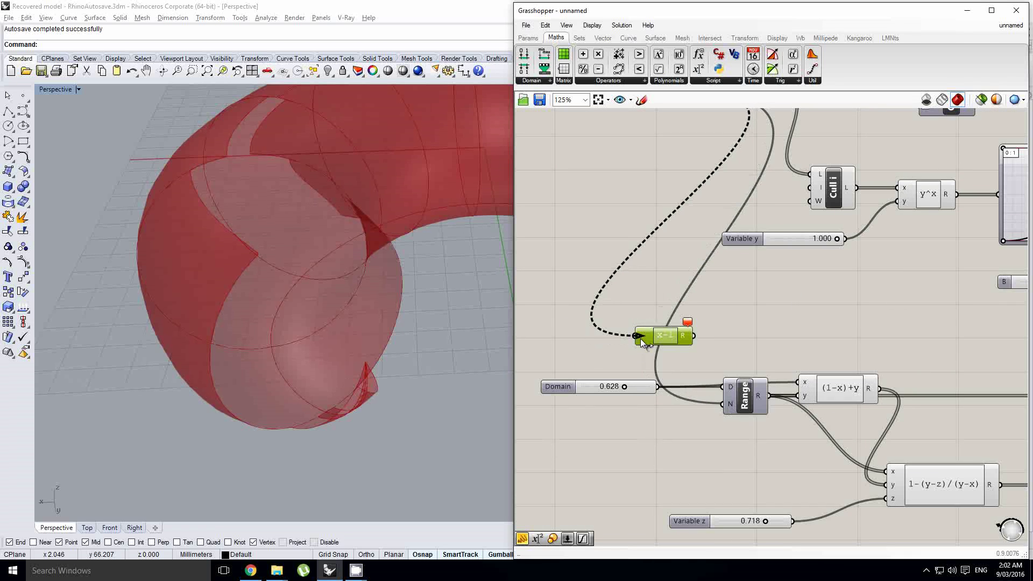
pyautogui.moveTo(642, 341); pyautogui.dragTo(641, 338)
pyautogui.keyDown('shift'); pyautogui.moveTo(337, 366); pyautogui.dragTo(341, 373, button='right'); pyautogui.keyUp('shift')
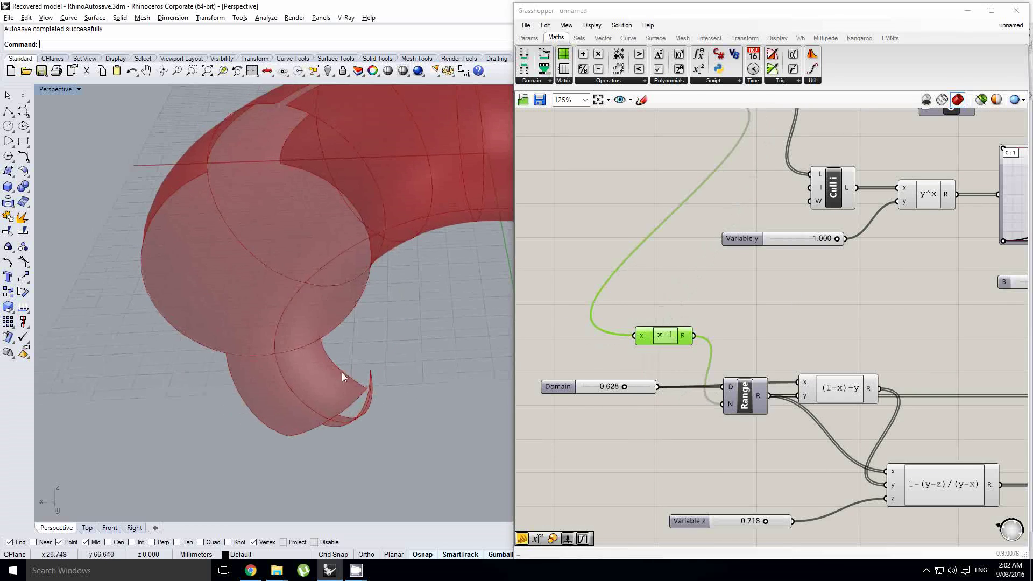
pyautogui.moveTo(641, 328); pyautogui.dragTo(701, 326, button='right')
# Step: Set the Variable z slider to 0.645 and inspect the partially built tube in the Perspective view
pyautogui.moveTo(775, 461); pyautogui.dragTo(689, 336, button='right')
pyautogui.scroll(3, 759, 400)
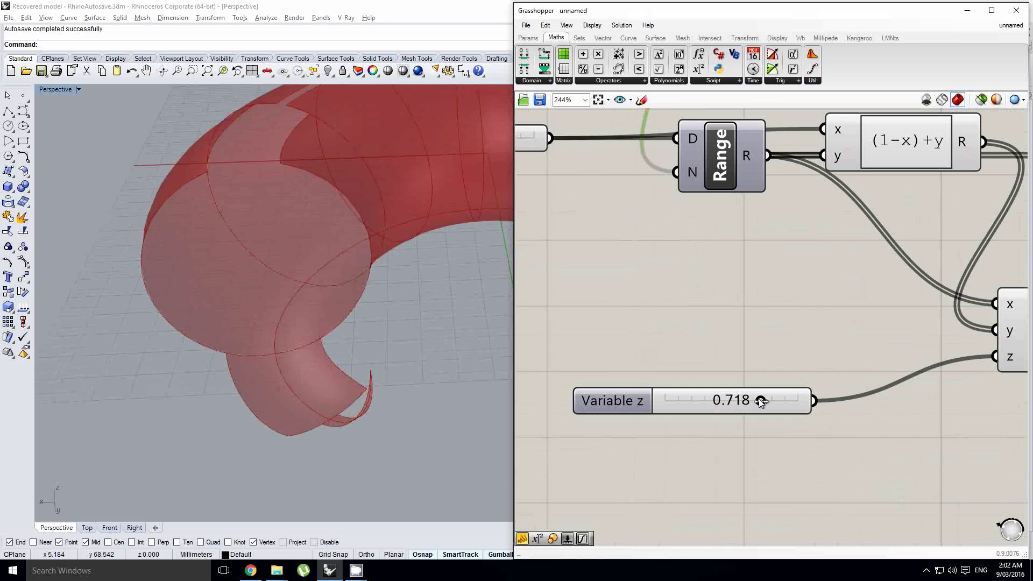
pyautogui.moveTo(759, 399)
pyautogui.mouseDown()
pyautogui.moveTo(800, 401)
pyautogui.moveTo(750, 401)
pyautogui.mouseUp()
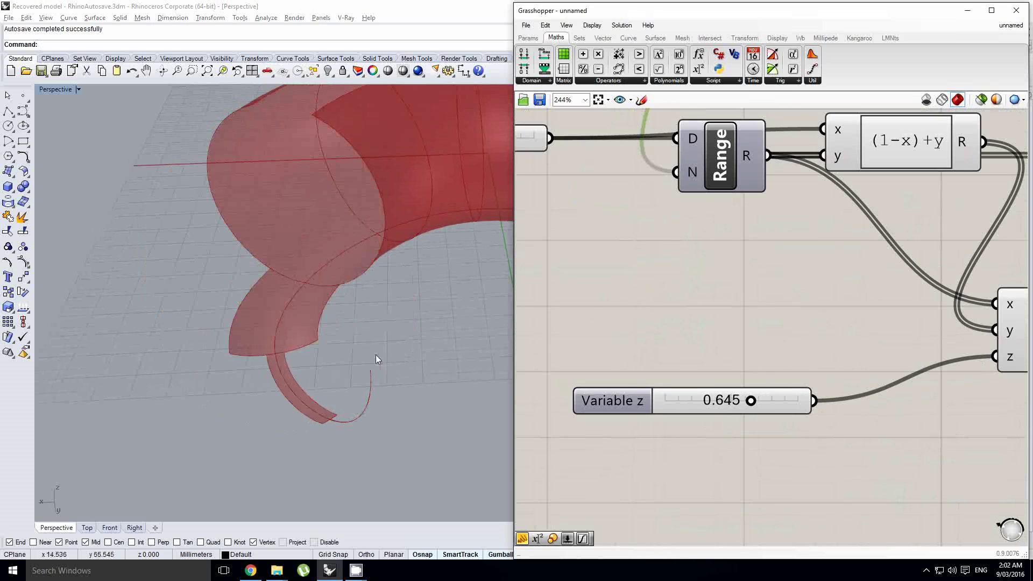
pyautogui.scroll(-6, 378, 360)
pyautogui.moveTo(302, 363); pyautogui.dragTo(351, 315, button='right')
pyautogui.scroll(2, 351, 364)
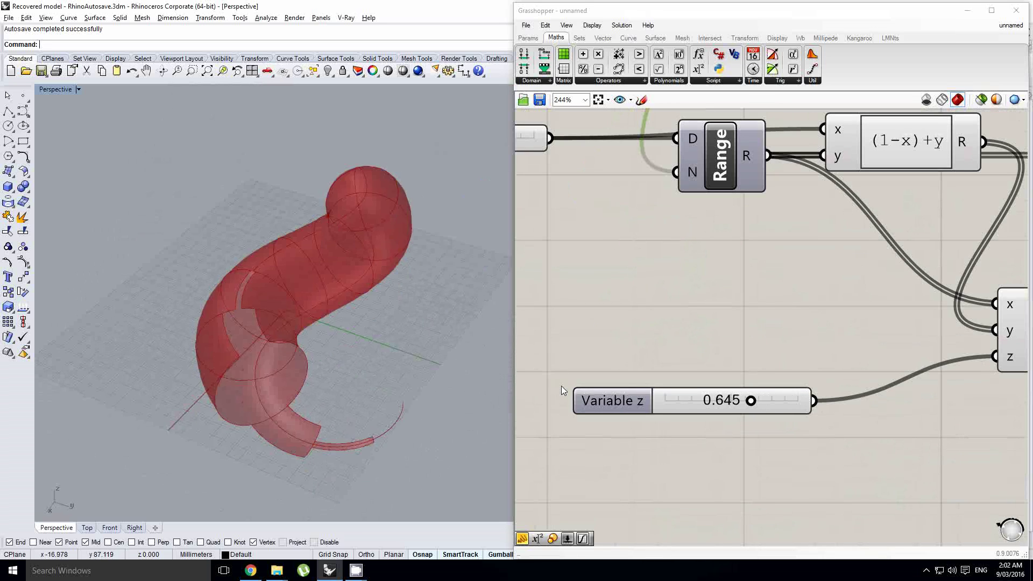
# Step: Set the Variable z slider to 1.000 and frame the complete tube in the Perspective view
pyautogui.moveTo(751, 400); pyautogui.dragTo(810, 412)
pyautogui.moveTo(698, 343); pyautogui.dragTo(682, 365, button='right')
pyautogui.scroll(-2, 713, 357)
pyautogui.scroll(1, 712, 366)
pyautogui.scroll(-2, 712, 365)
pyautogui.scroll(2, 692, 384)
pyautogui.click(658, 411)
pyautogui.moveTo(246, 357); pyautogui.dragTo(294, 364, button='right')
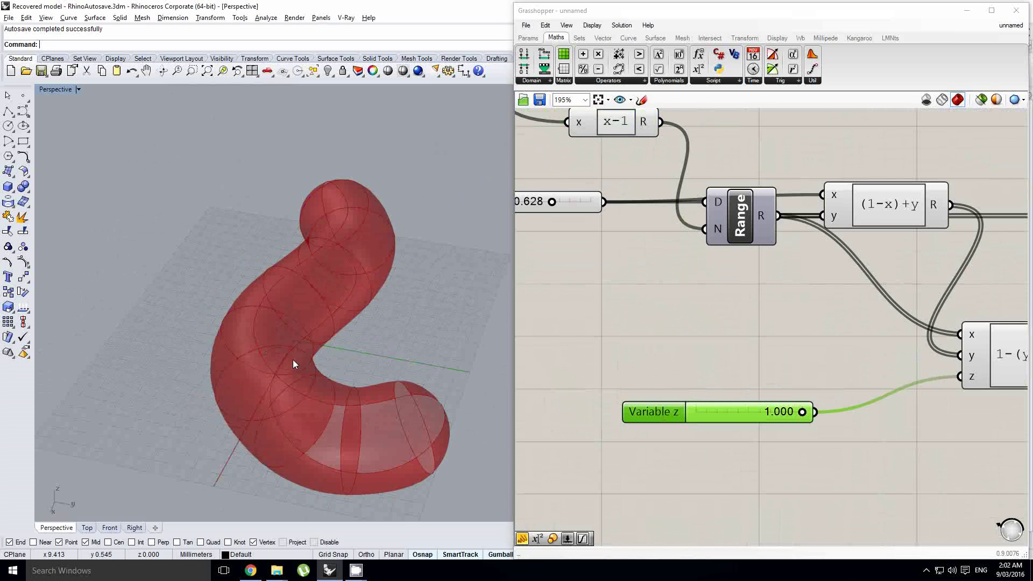
# Step: Open the animation settings for the Variable z slider, widen the dialog and keep Perspective as the viewport
pyautogui.rightClick(657, 409)
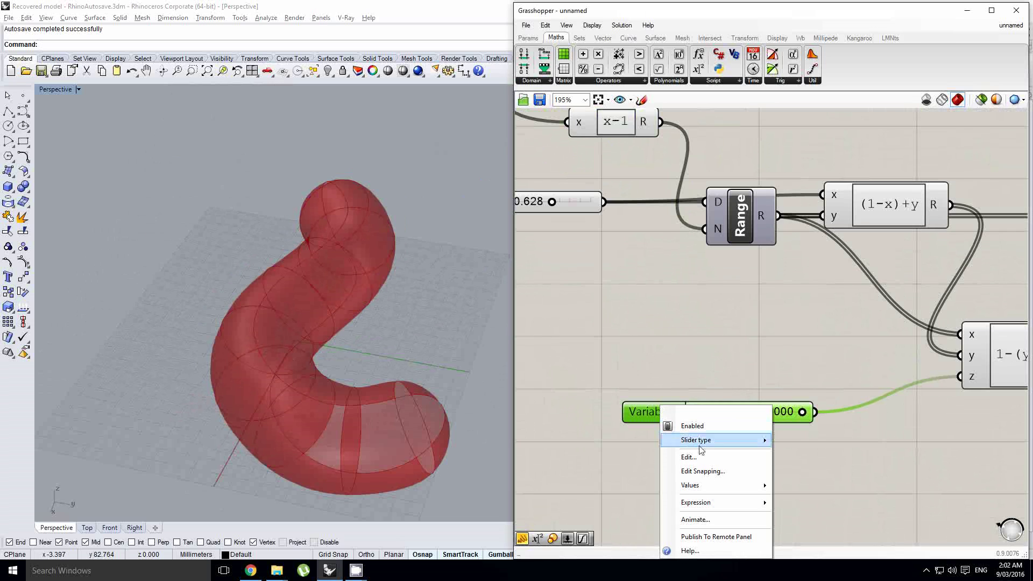
pyautogui.click(708, 521)
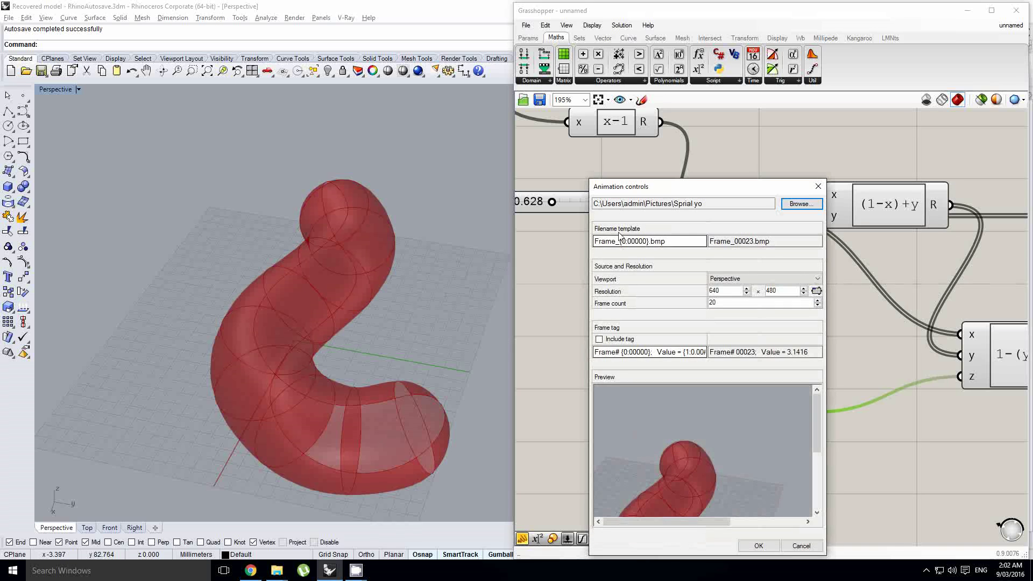
pyautogui.moveTo(640, 193); pyautogui.dragTo(564, 139)
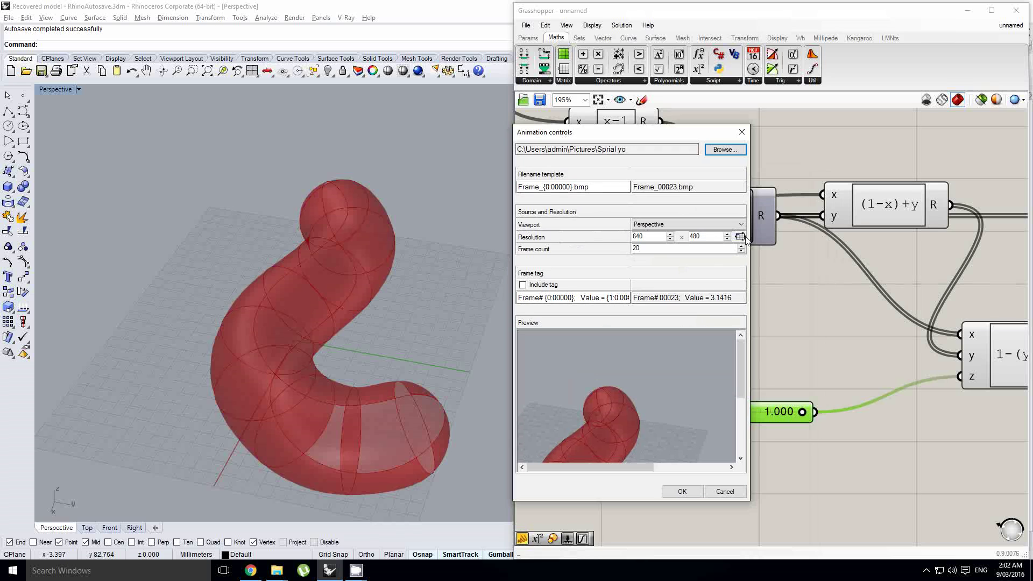
pyautogui.moveTo(752, 244); pyautogui.dragTo(810, 248)
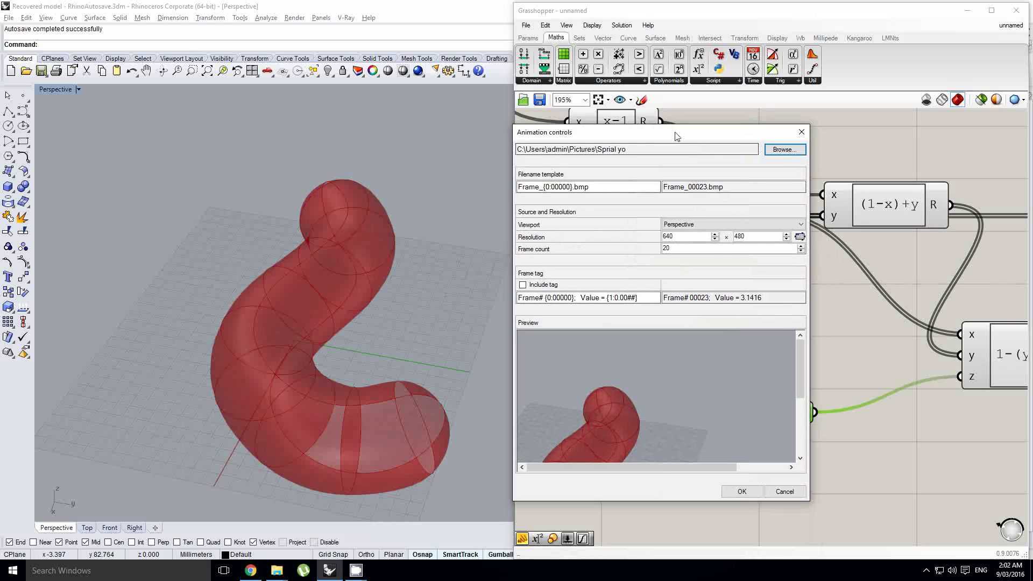
pyautogui.moveTo(677, 136); pyautogui.dragTo(624, 135)
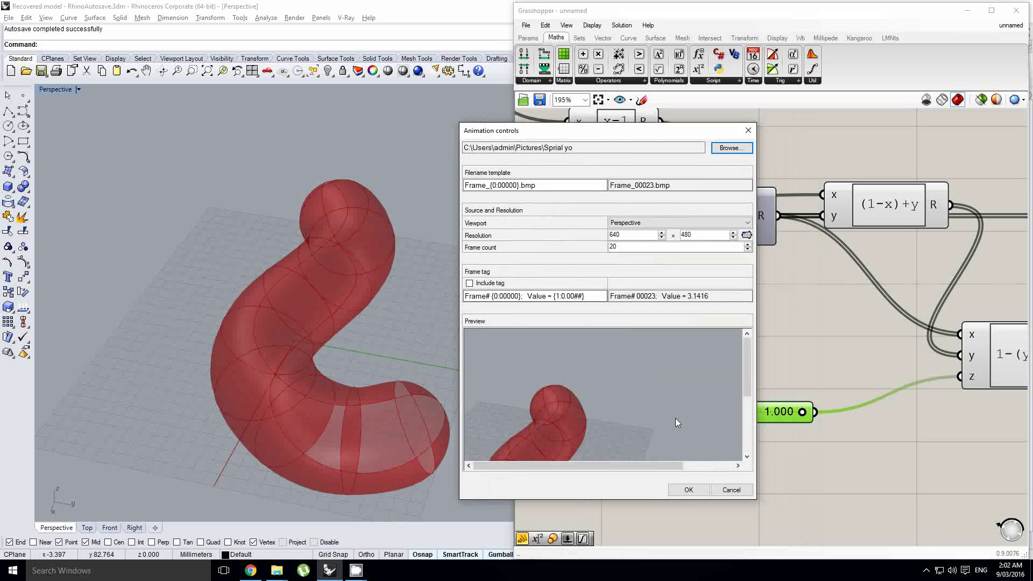
pyautogui.click(632, 223)
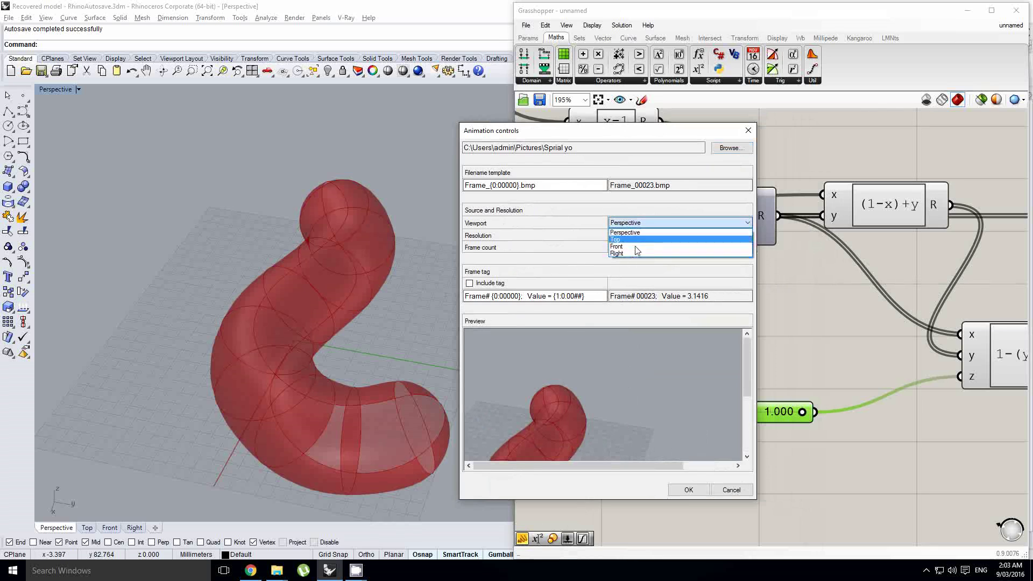
pyautogui.click(574, 205)
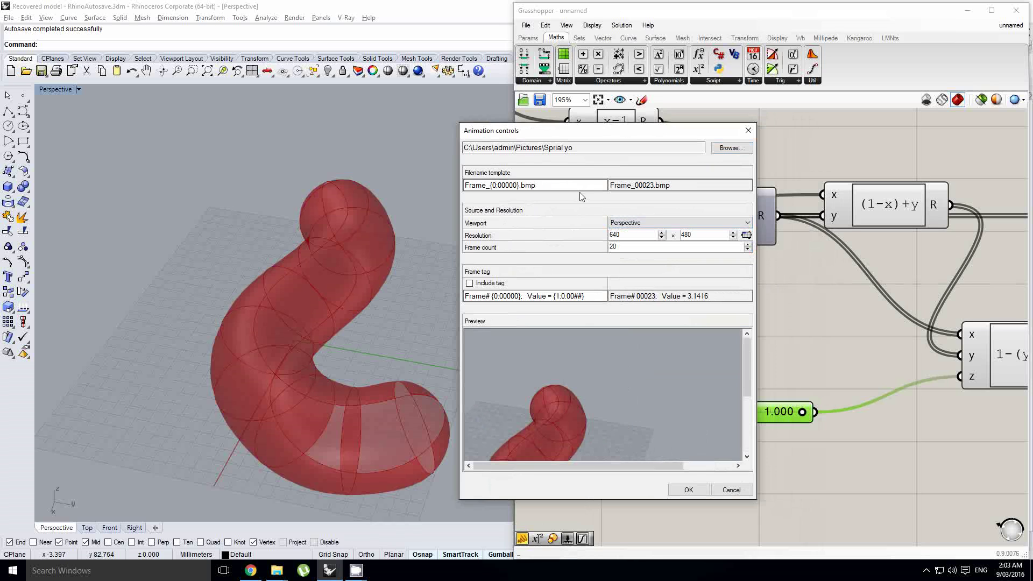
# Step: Create a folder named "tunnel animation" in the Pictures library and use it for the animation output
pyautogui.click(723, 150)
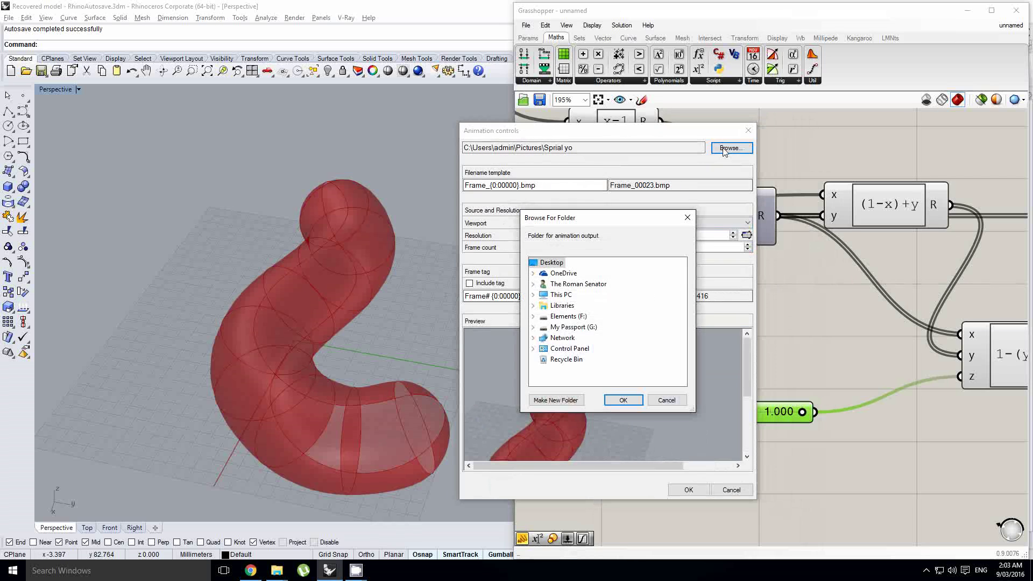
pyautogui.click(533, 305)
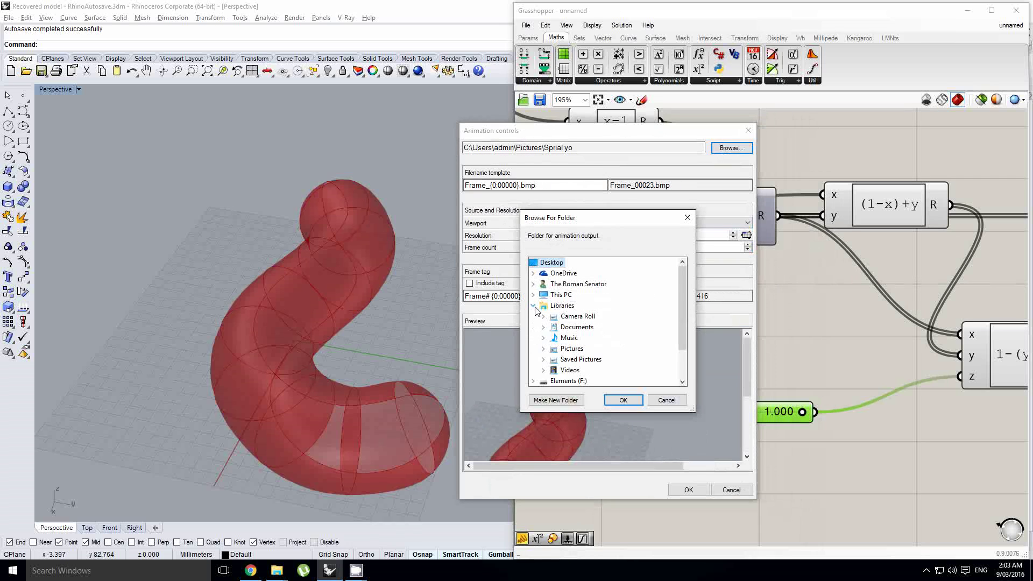
pyautogui.click(543, 349)
pyautogui.doubleClick(582, 359)
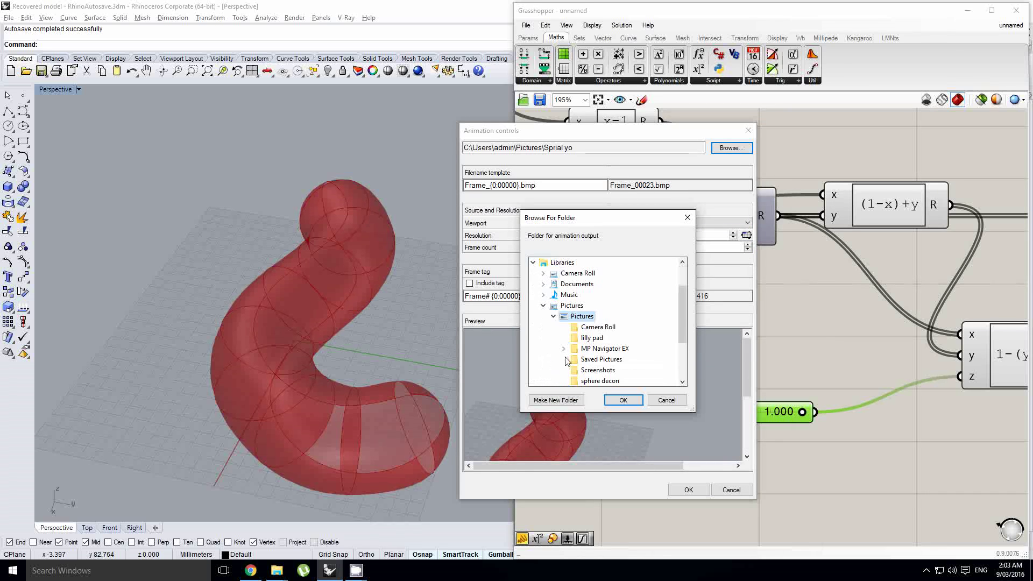
pyautogui.click(556, 400)
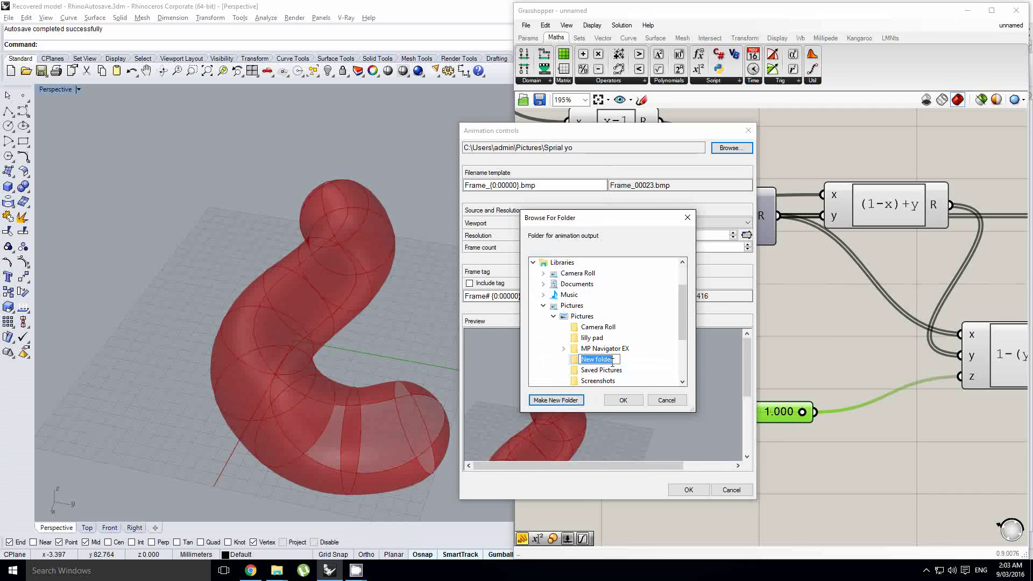
pyautogui.write('tuyn')
pyautogui.press('BackSpace')
pyautogui.press('BackSpace')
pyautogui.press('BackSpace')
pyautogui.write('nnel animation')
pyautogui.click(623, 399)
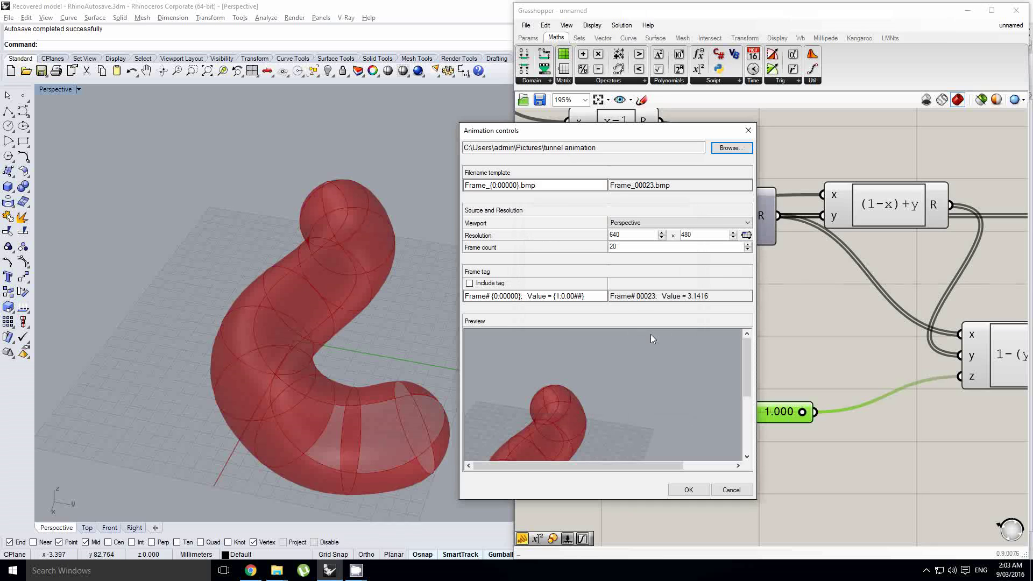
# Step: Change the animation's filename template to Frame_{0:00000}.png
pyautogui.moveTo(552, 185); pyautogui.dragTo(527, 186)
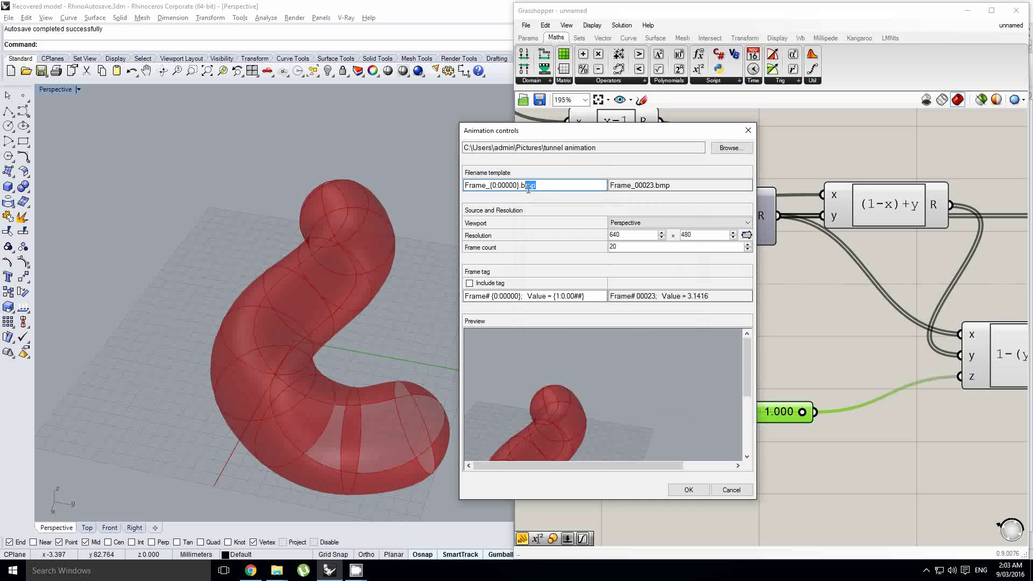
pyautogui.click(495, 186)
pyautogui.moveTo(547, 186); pyautogui.dragTo(526, 185)
pyautogui.write('png')
# Step: Set the animation's frame count to 100 and generate the frames at 640 x 480
pyautogui.click(639, 236)
pyautogui.click(638, 248)
pyautogui.moveTo(747, 372); pyautogui.dragTo(741, 441)
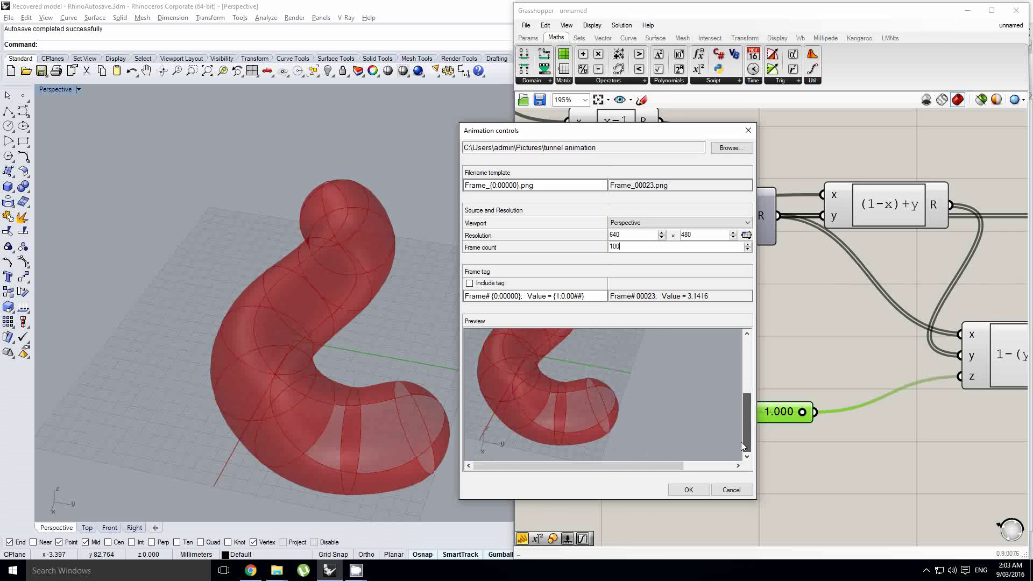
pyautogui.click(689, 490)
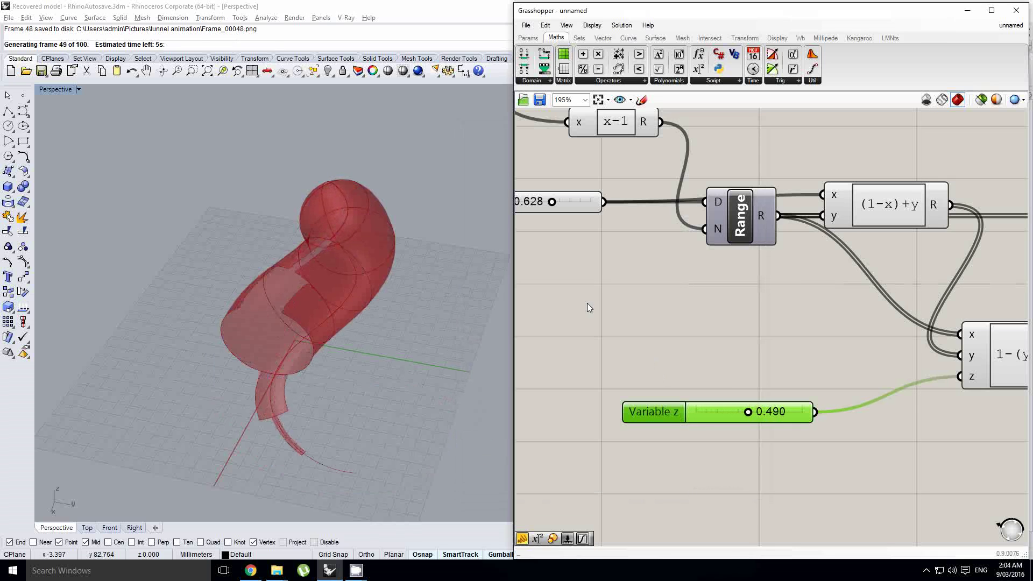
# Step: Switch to File Explorer, go to the tunnel animation folder in Pictures and view Frame_00000.png
pyautogui.press('super+e')
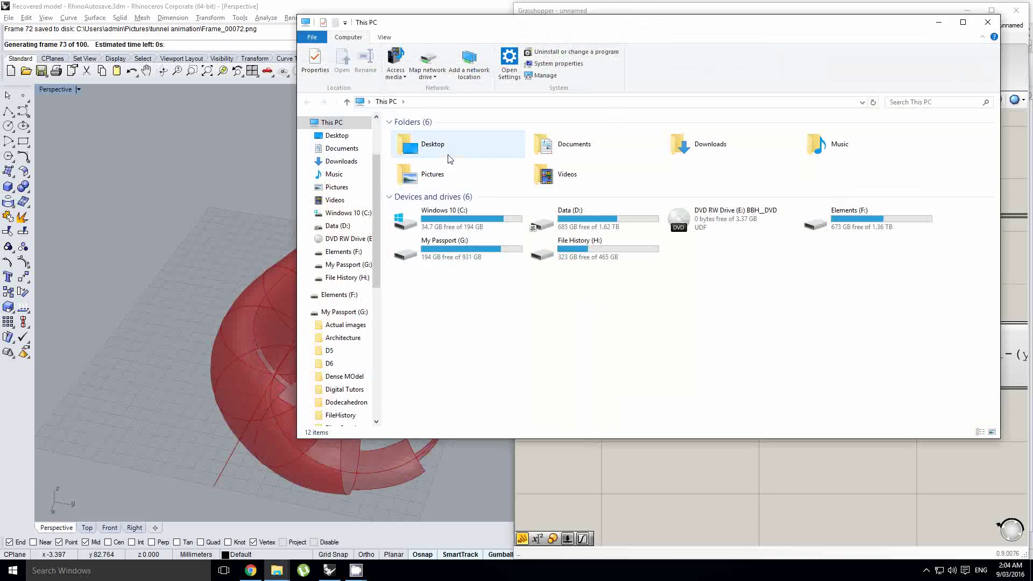
pyautogui.click(336, 200)
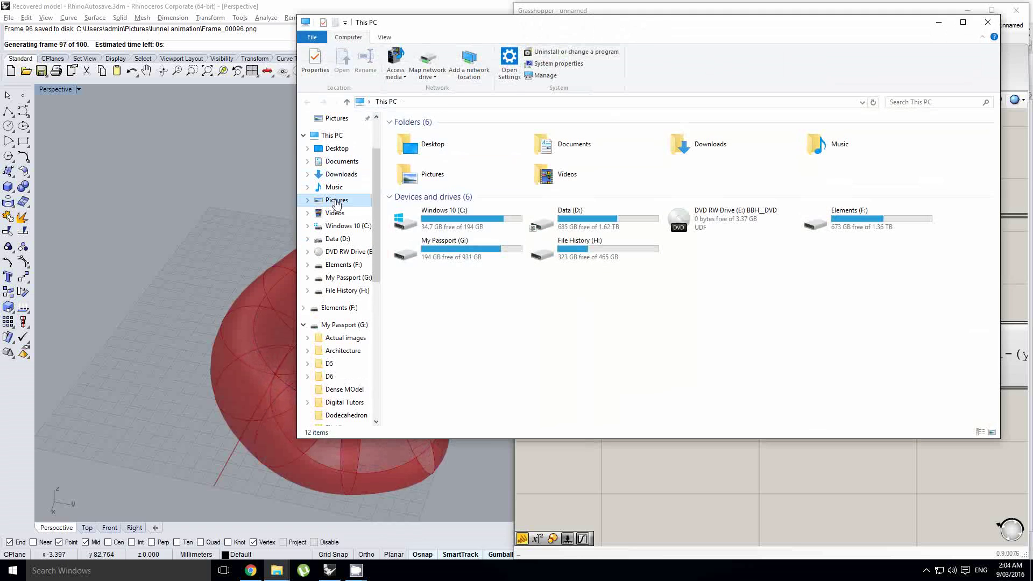
pyautogui.doubleClick(778, 159)
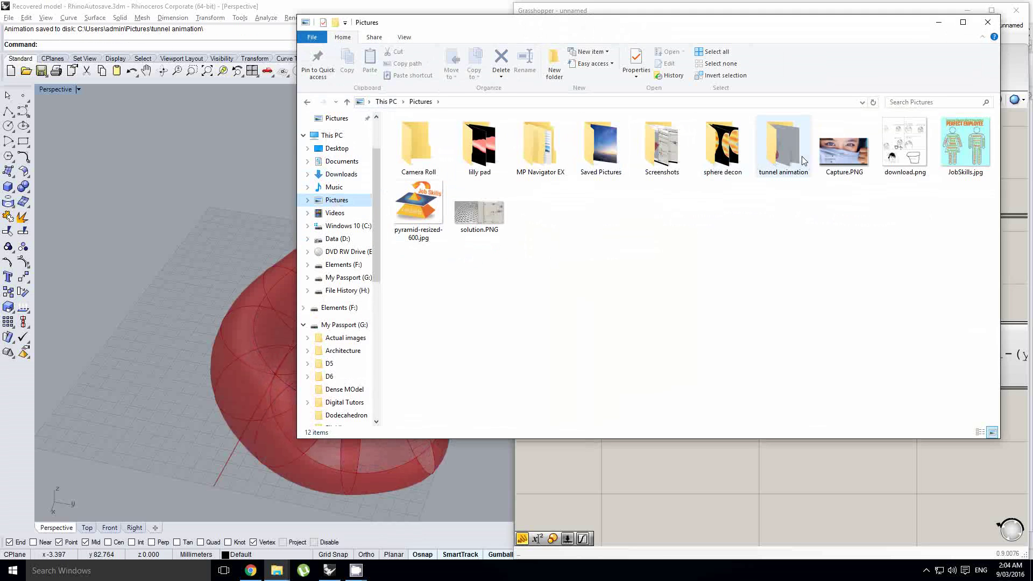
pyautogui.click(428, 131)
pyautogui.doubleClick(429, 131)
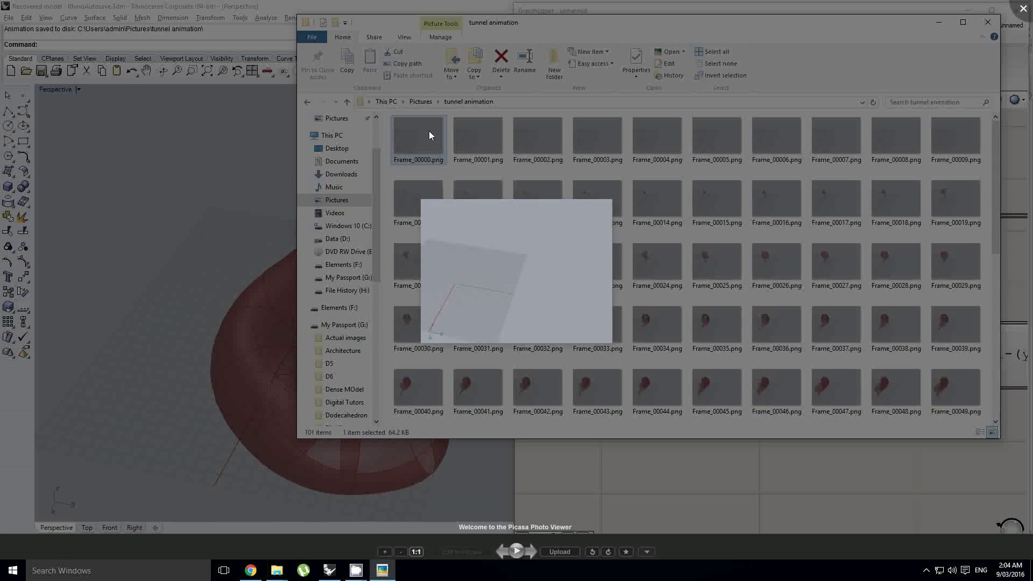
# Step: Step through the rendered frames up to Frame_00100.png, and close the image viewer and the folder window
pyautogui.press('Right')
pyautogui.press('Right')
pyautogui.press('Right')
pyautogui.press('Right')
pyautogui.press('Right')
pyautogui.press('Right')
pyautogui.press('Right')
pyautogui.press('Right')
pyautogui.press('Right')
pyautogui.press('Right')
pyautogui.press('Right')
pyautogui.press('Right')
pyautogui.press('Right')
pyautogui.press('Right')
pyautogui.press('Right')
pyautogui.press('Right')
pyautogui.press('Right')
pyautogui.press('Right')
pyautogui.press('Right')
pyautogui.press('Right')
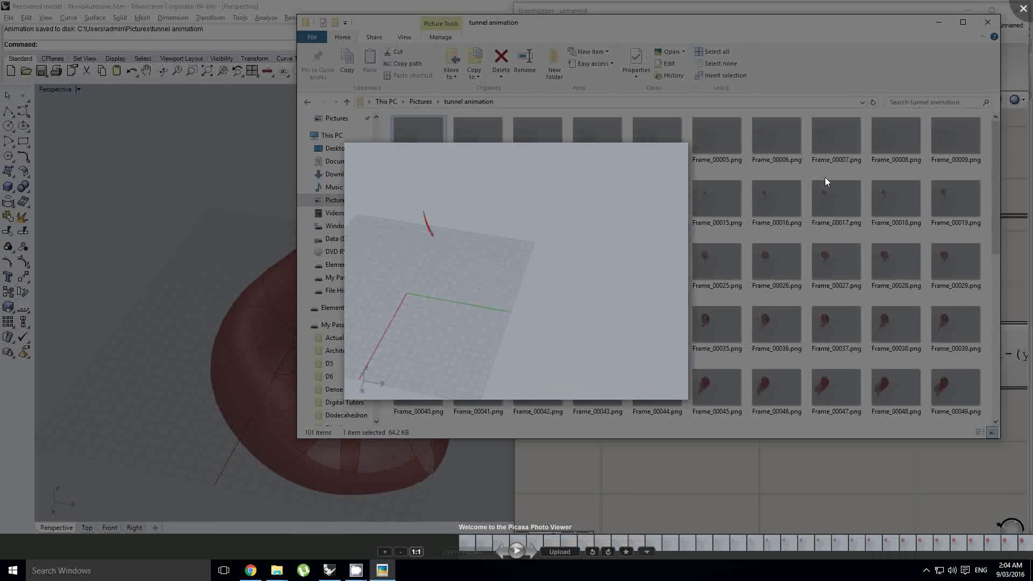
pyautogui.press('Right')
pyautogui.press('Right')
pyautogui.press('Right')
pyautogui.press('Right')
pyautogui.press('Right')
pyautogui.press('Right')
pyautogui.press('Right')
pyautogui.press('Right')
pyautogui.press('Right')
pyautogui.press('Right')
pyautogui.press('Right')
pyautogui.press('Right')
pyautogui.press('Right')
pyautogui.press('Right')
pyautogui.press('Right')
pyautogui.press('Right')
pyautogui.press('Right')
pyautogui.press('Right')
pyautogui.press('Right')
pyautogui.press('Right')
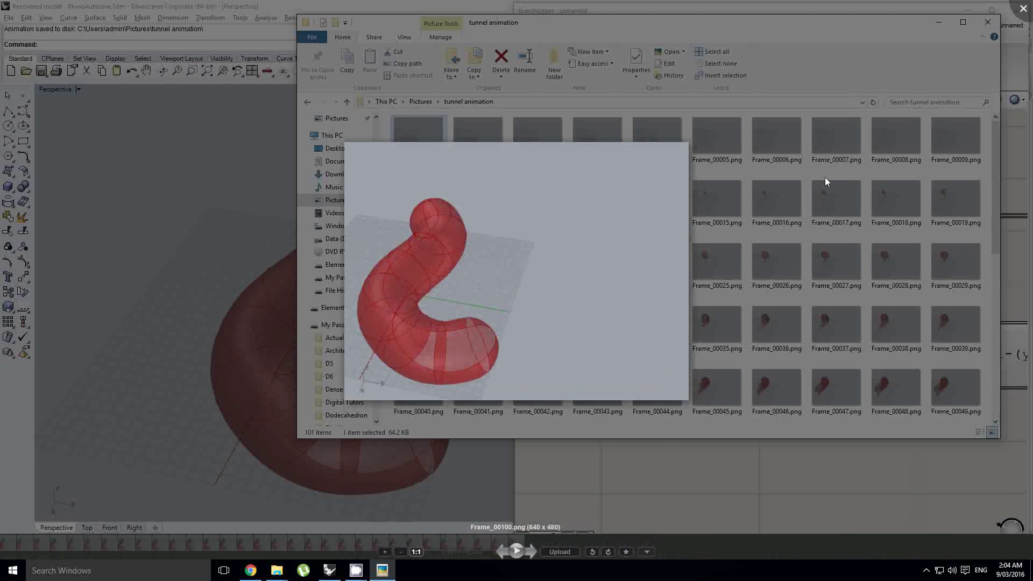
pyautogui.click(972, 68)
pyautogui.click(987, 22)
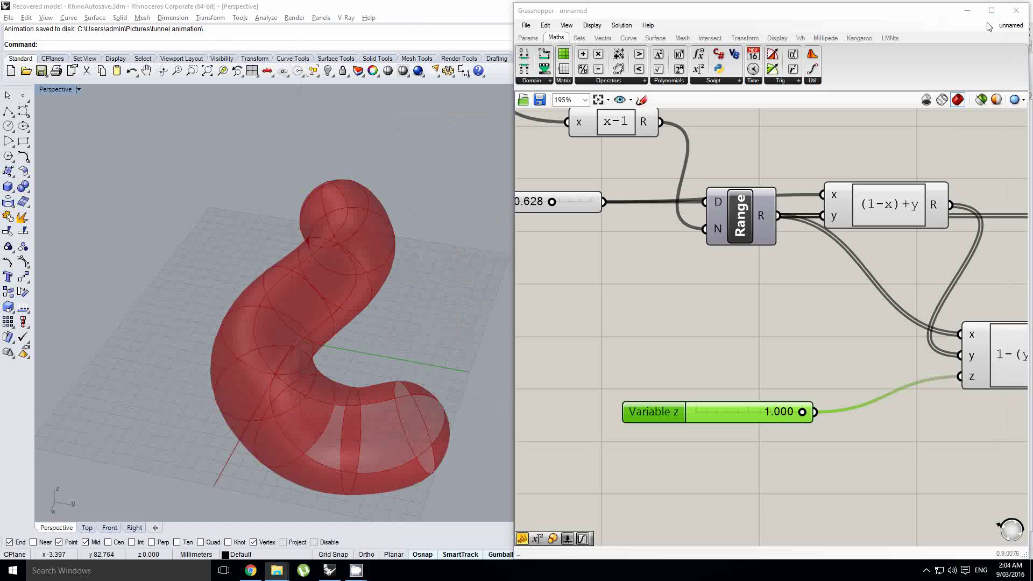
pyautogui.moveTo(689, 277); pyautogui.dragTo(726, 278, button='right')
pyautogui.click(686, 283)
pyautogui.moveTo(340, 267)
pyautogui.mouseDown(button='right')
pyautogui.moveTo(301, 247)
pyautogui.moveTo(330, 254)
pyautogui.mouseUp(button='right')
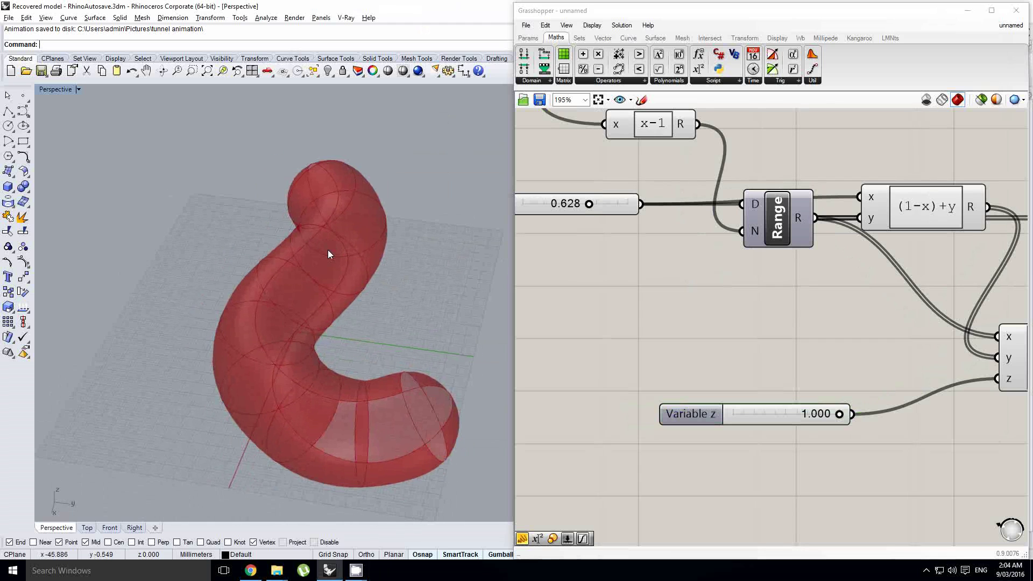
pyautogui.hotkey('alt', 'Tab')
pyautogui.hotkey('alt', 'Tab')
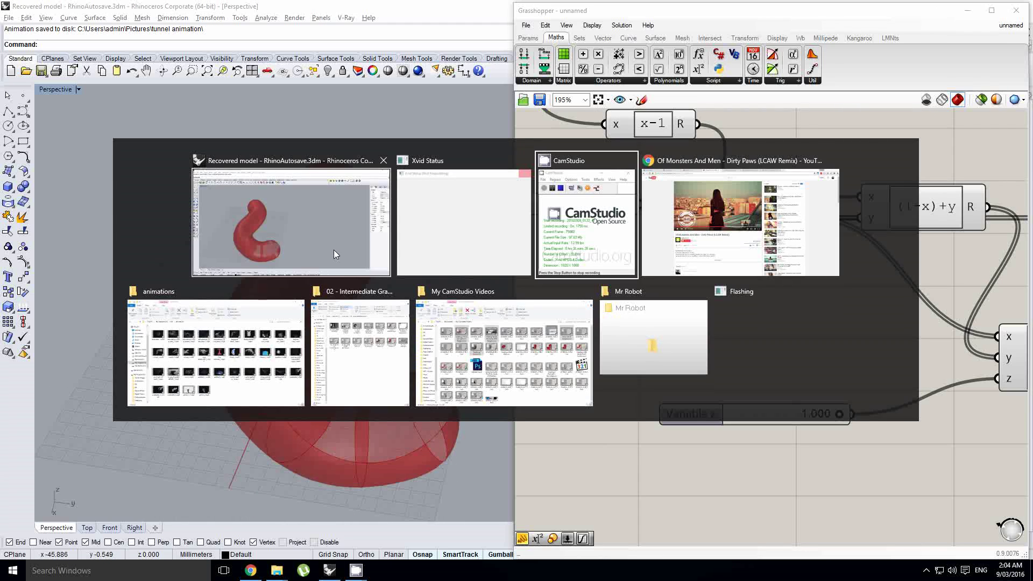
pyautogui.hotkey('alt', 'shift', 'Tab')
pyautogui.hotkey('alt', 'shift', 'Tab')
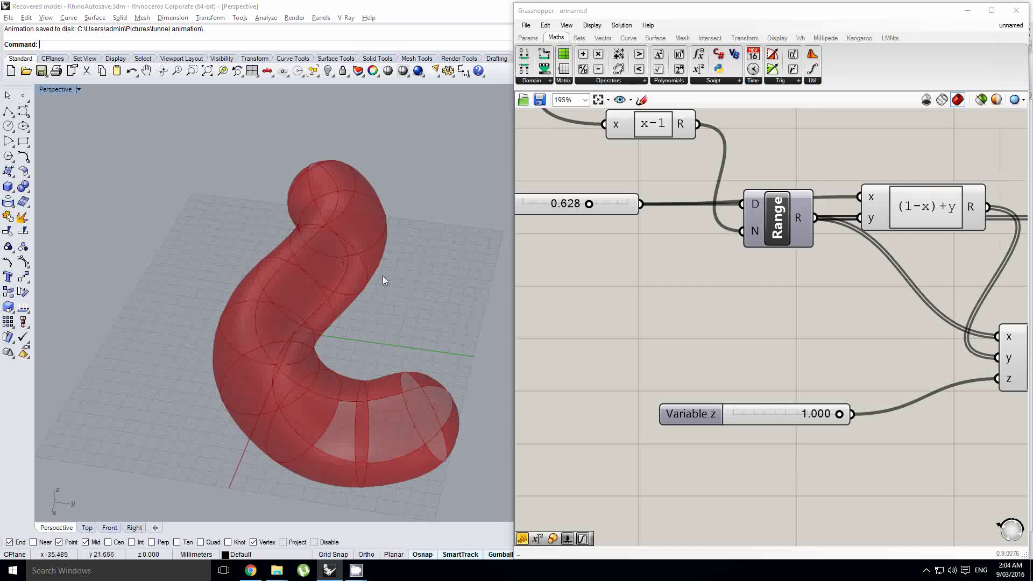
# Step: Switch to File Explorer, open the tunnel animation folder in Pictures and check the background and grid in Frame_00000.png
pyautogui.press('super+e')
pyautogui.click(351, 201)
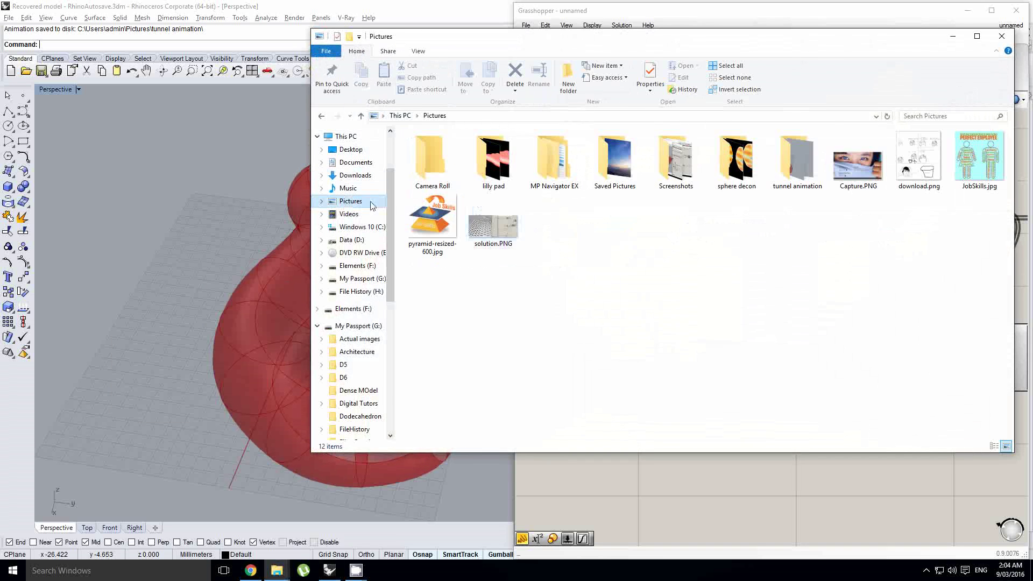
pyautogui.doubleClick(798, 163)
pyautogui.doubleClick(434, 157)
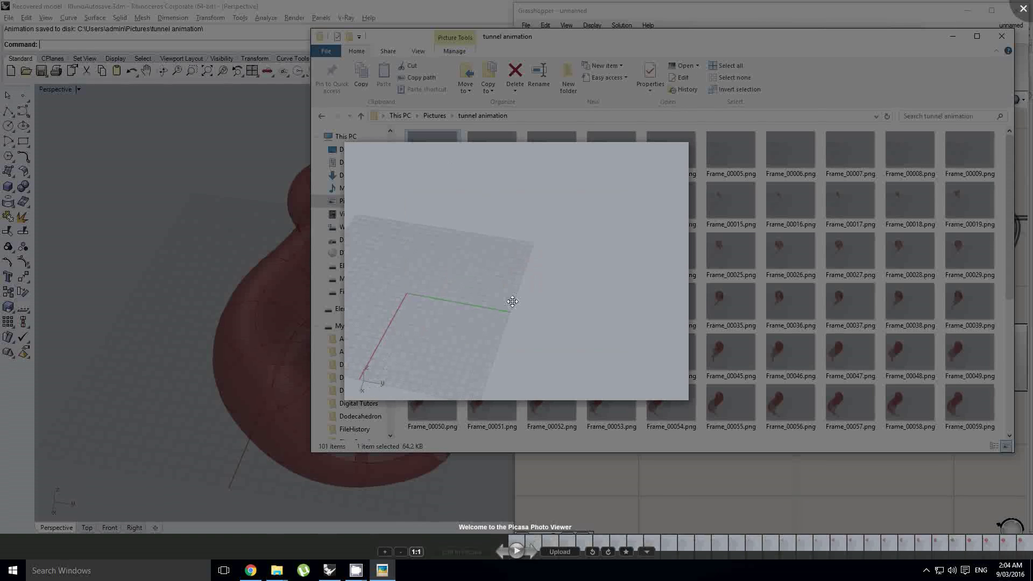
pyautogui.press('Escape')
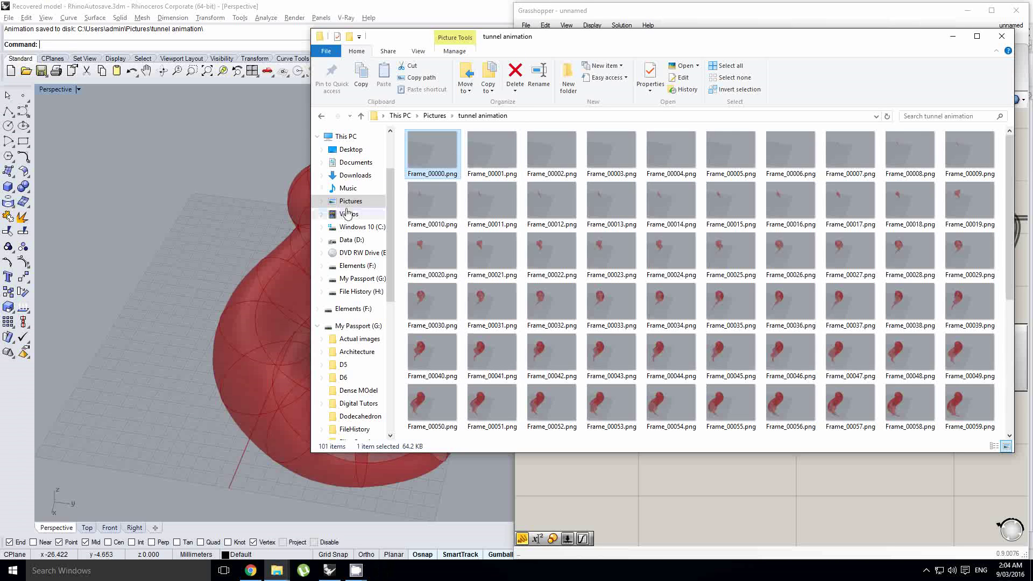
pyautogui.doubleClick(440, 161)
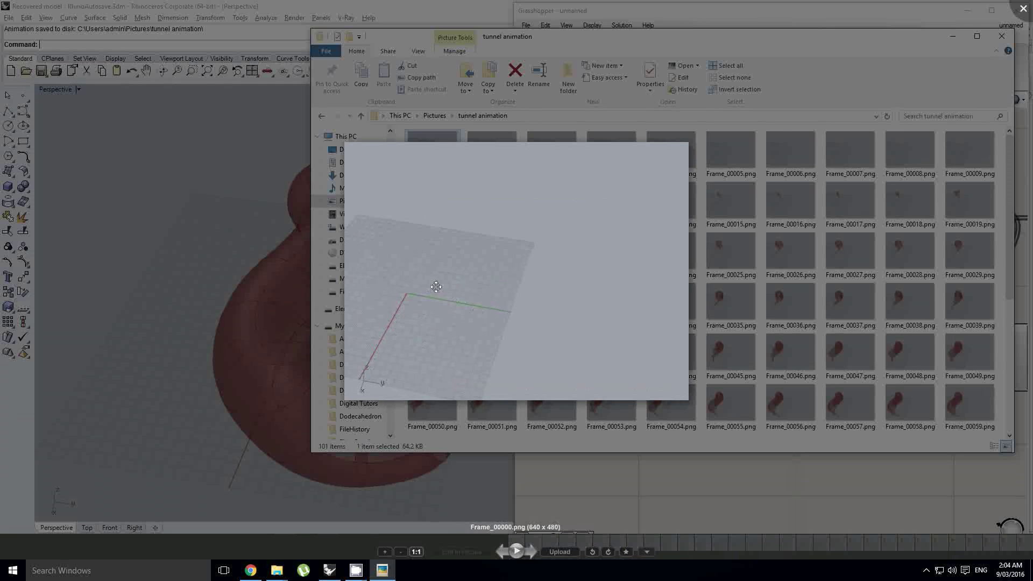
pyautogui.press('Escape')
# Step: Return to Rhino and hide the grid lines, grid axes and world axes icon in all viewports through the Grid options
pyautogui.click(202, 238)
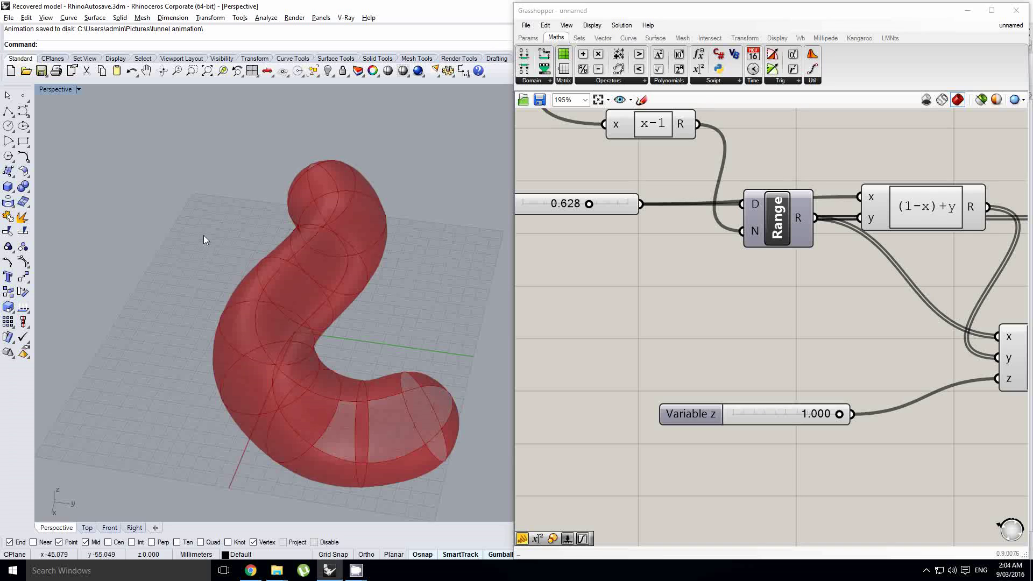
pyautogui.write('Options')
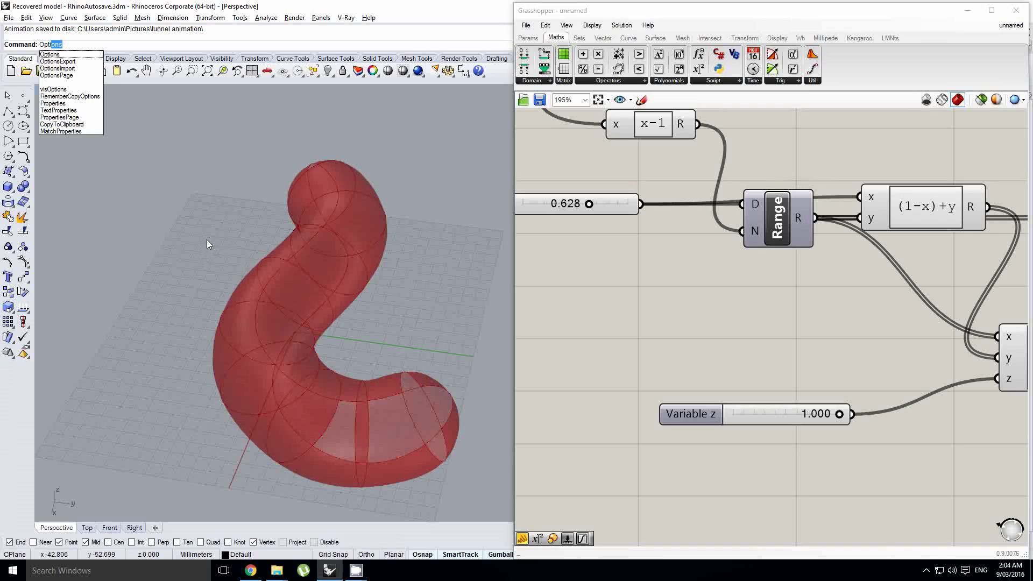
pyautogui.press('Return')
pyautogui.moveTo(565, 216); pyautogui.dragTo(540, 191)
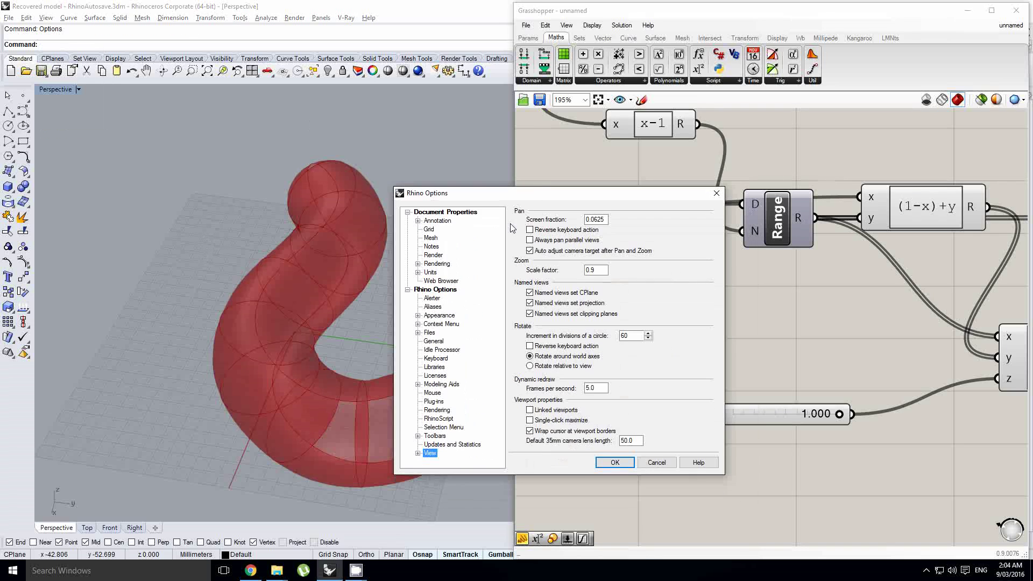
pyautogui.click(429, 229)
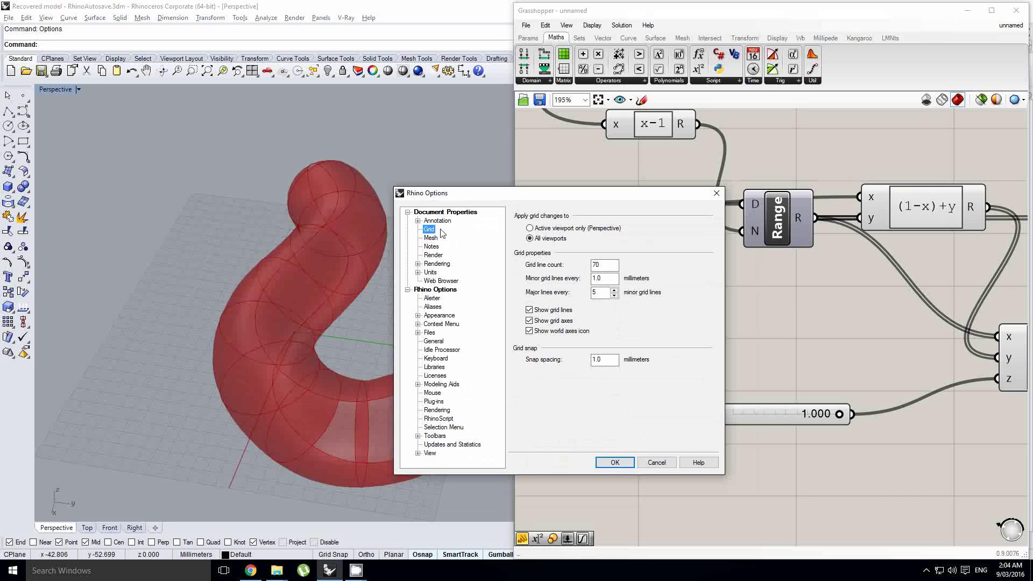
pyautogui.click(530, 310)
pyautogui.click(530, 321)
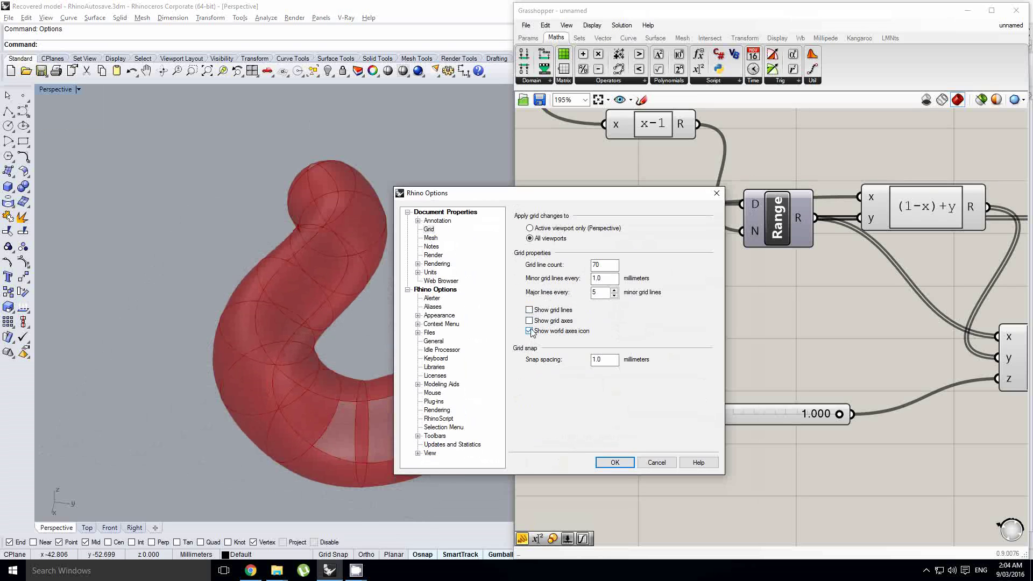
pyautogui.click(530, 332)
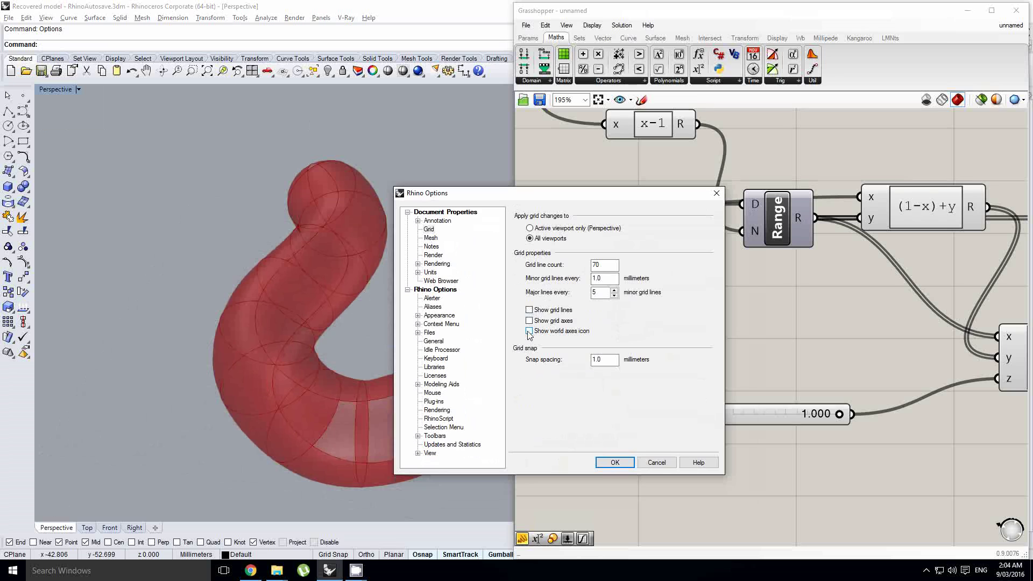
# Step: Set the viewport background color to black in the Appearance color options
pyautogui.click(428, 317)
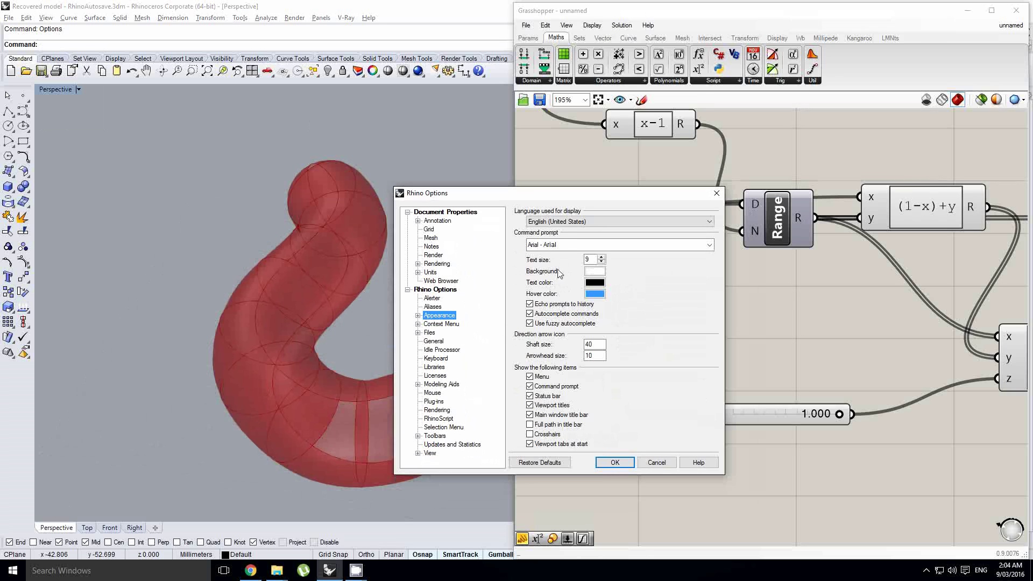
pyautogui.click(418, 316)
pyautogui.click(442, 324)
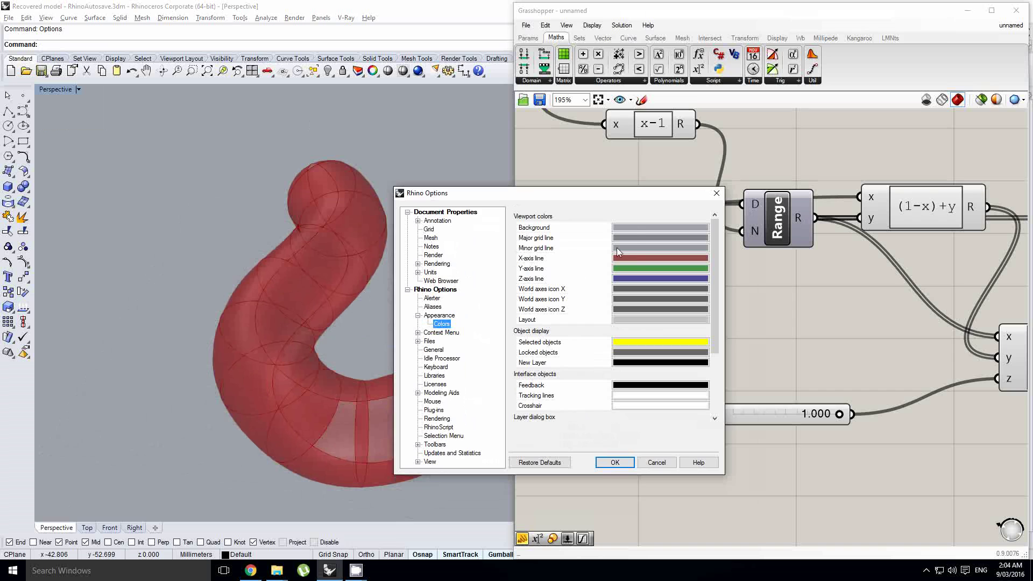
pyautogui.click(631, 227)
pyautogui.moveTo(556, 293); pyautogui.dragTo(628, 335)
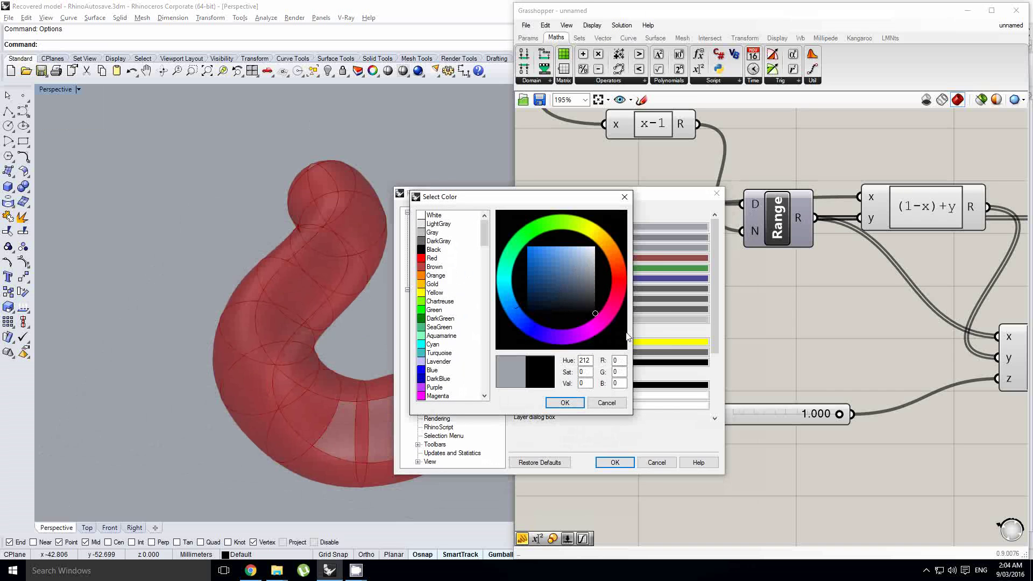
pyautogui.click(565, 402)
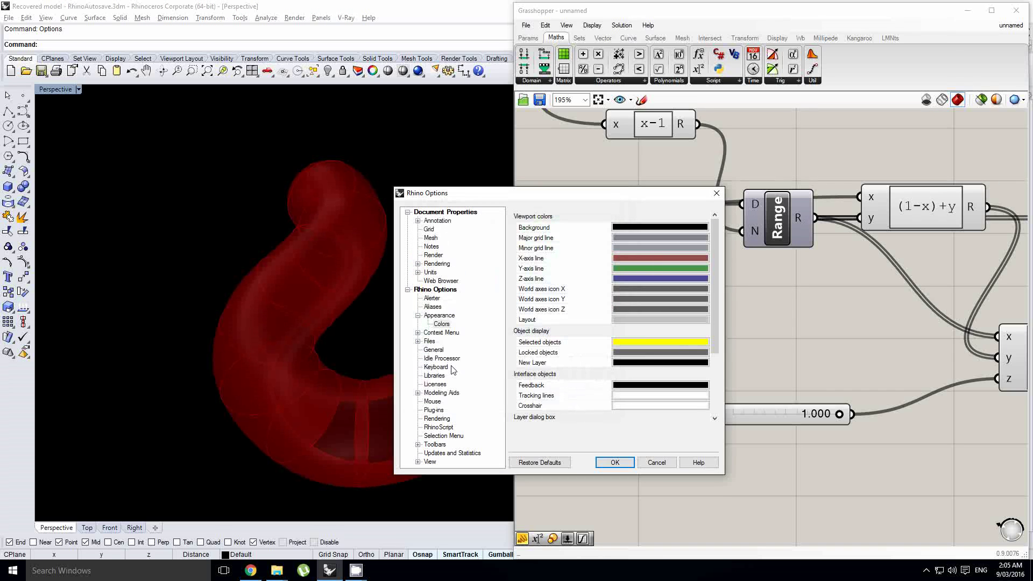
# Step: Give the Rendered display mode a Solid Color background in black through the View options
pyautogui.moveTo(714, 275)
pyautogui.mouseDown()
pyautogui.moveTo(713, 305)
pyautogui.moveTo(712, 257)
pyautogui.mouseUp()
pyautogui.click(429, 462)
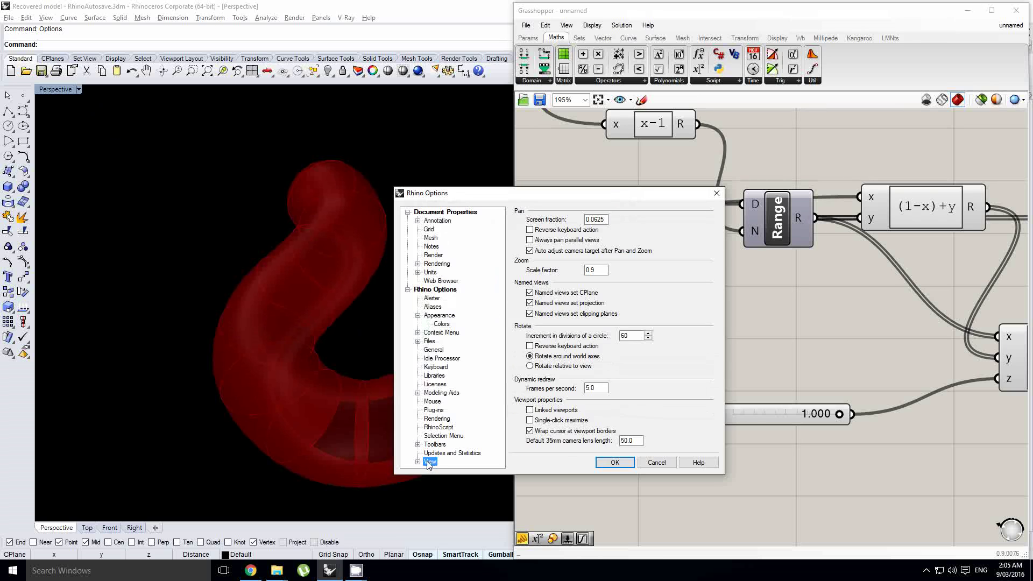
pyautogui.click(433, 318)
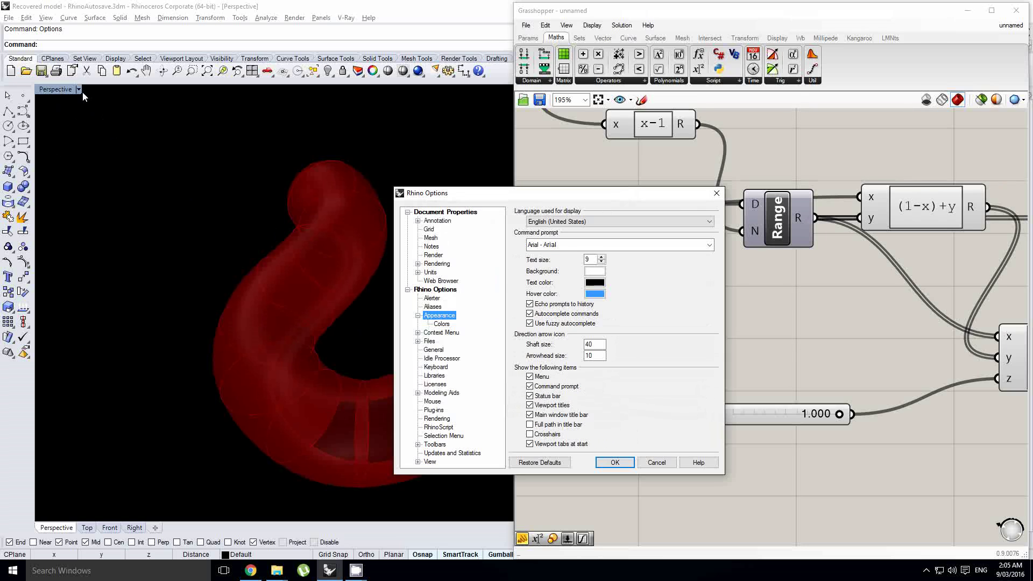
pyautogui.click(452, 323)
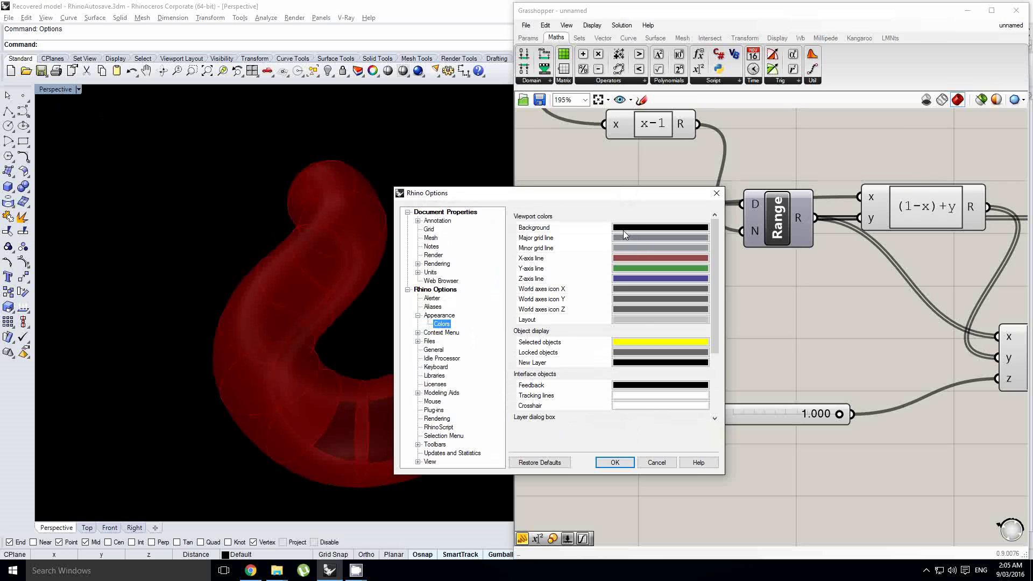
pyautogui.click(430, 462)
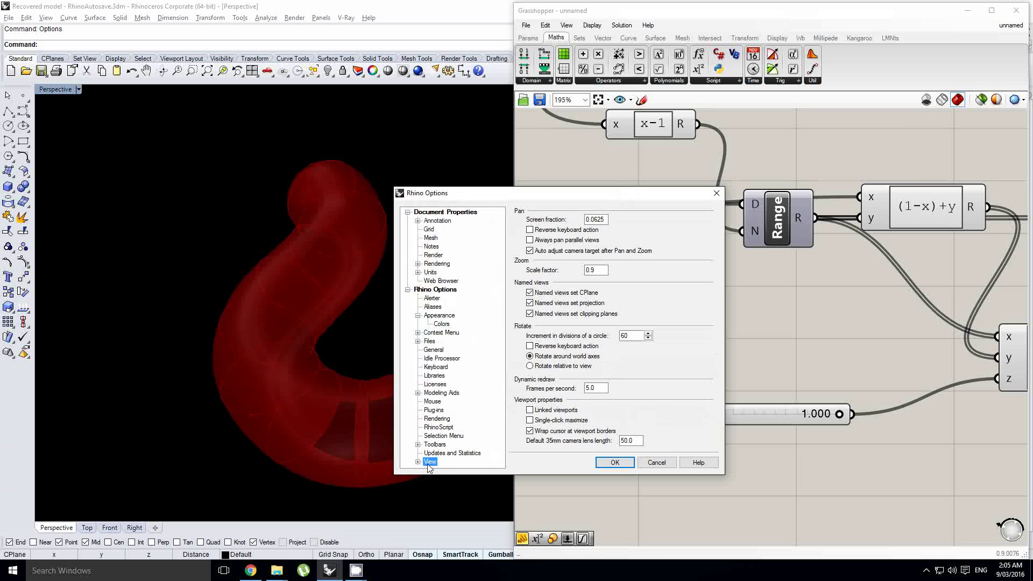
pyautogui.click(419, 461)
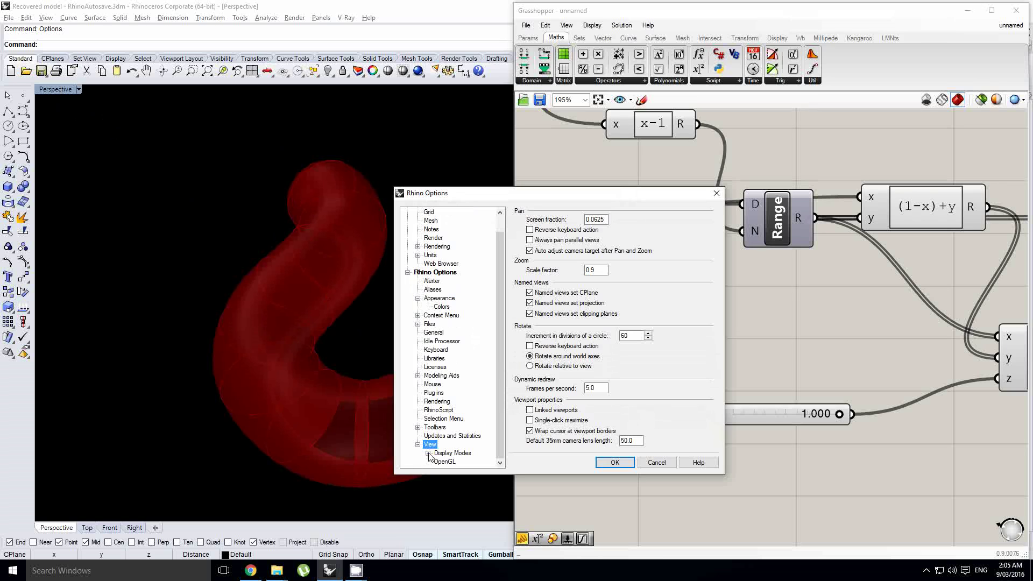
pyautogui.click(428, 453)
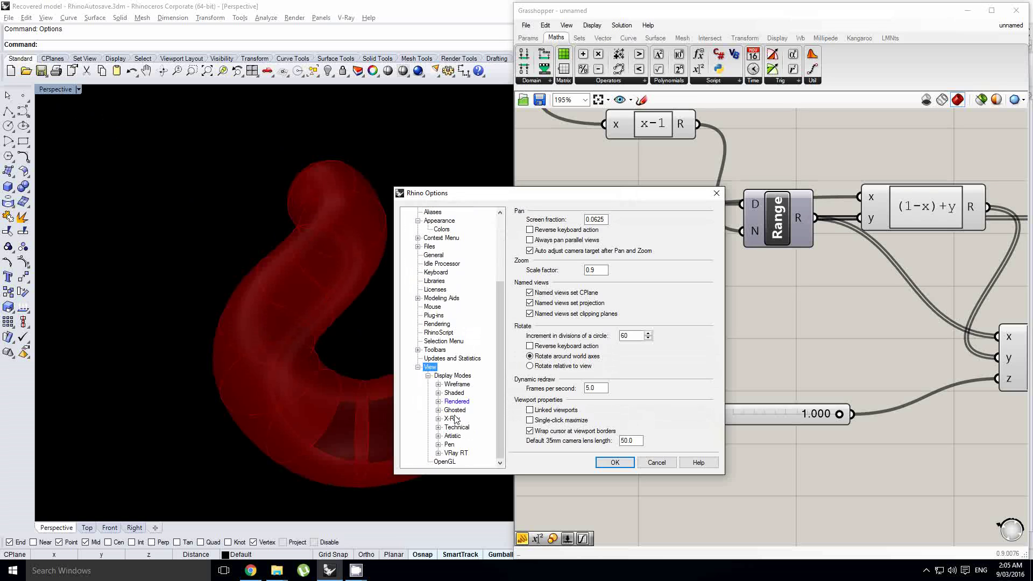
pyautogui.click(453, 403)
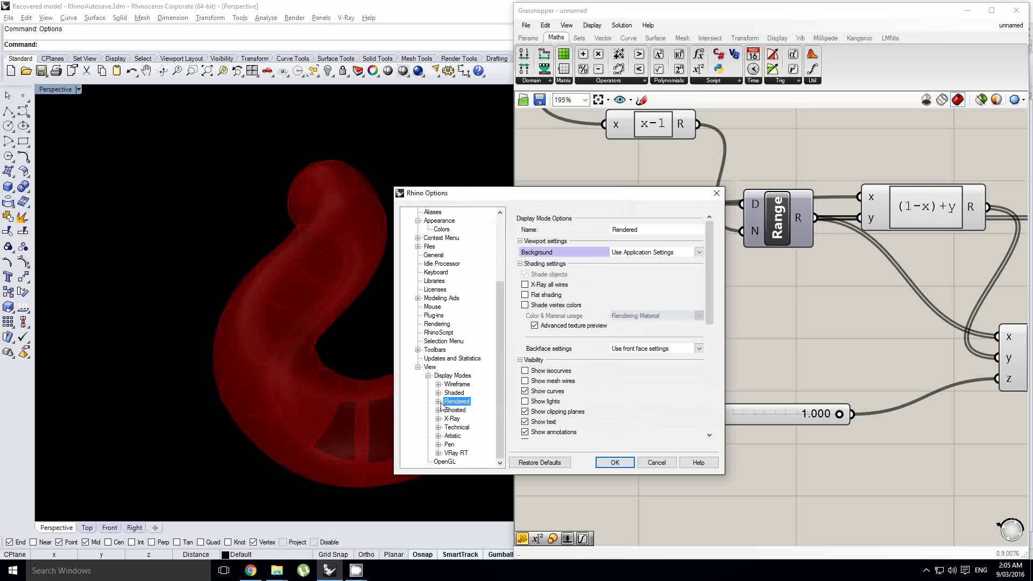
pyautogui.click(655, 254)
pyautogui.click(654, 269)
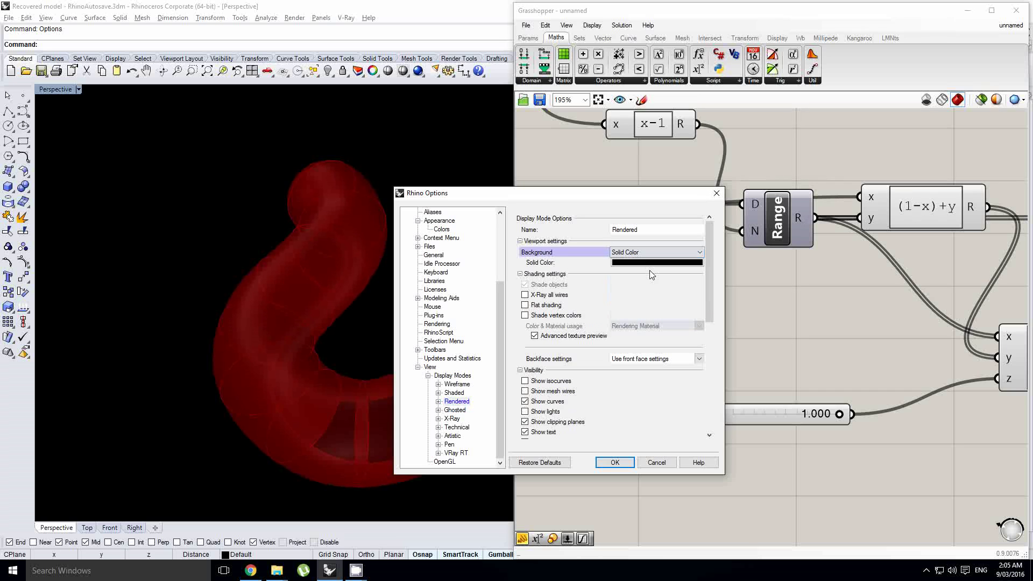
pyautogui.click(652, 262)
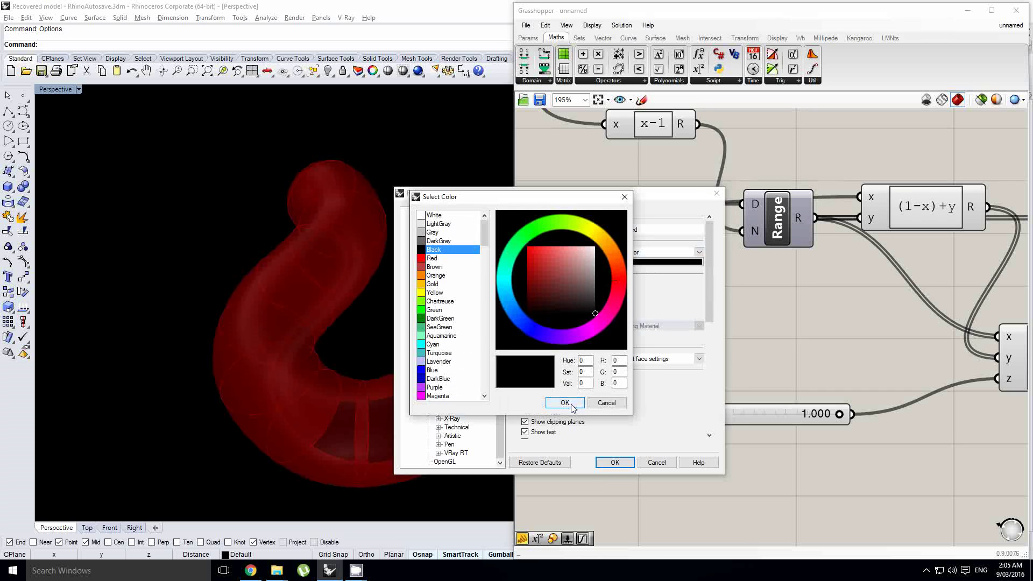
pyautogui.click(565, 403)
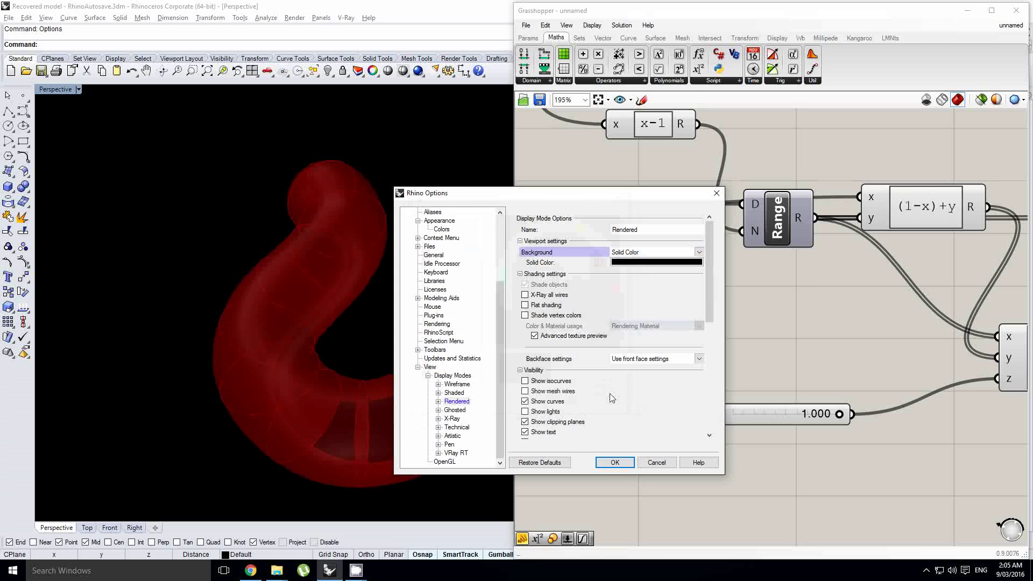
# Step: Return the Rendered display mode's background to Use Application Settings and accept the Rhino options
pyautogui.click(640, 252)
pyautogui.click(641, 262)
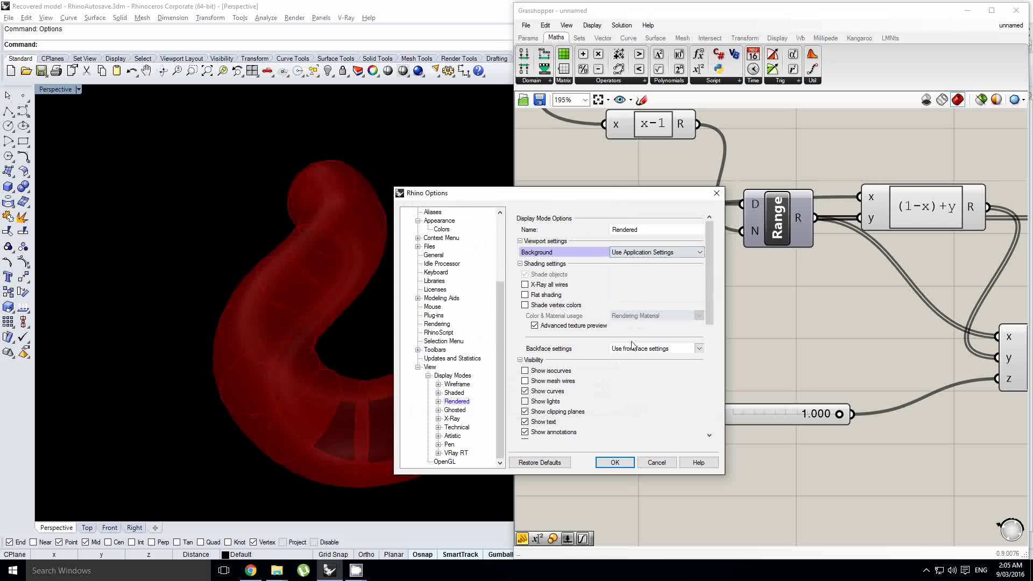
pyautogui.click(614, 463)
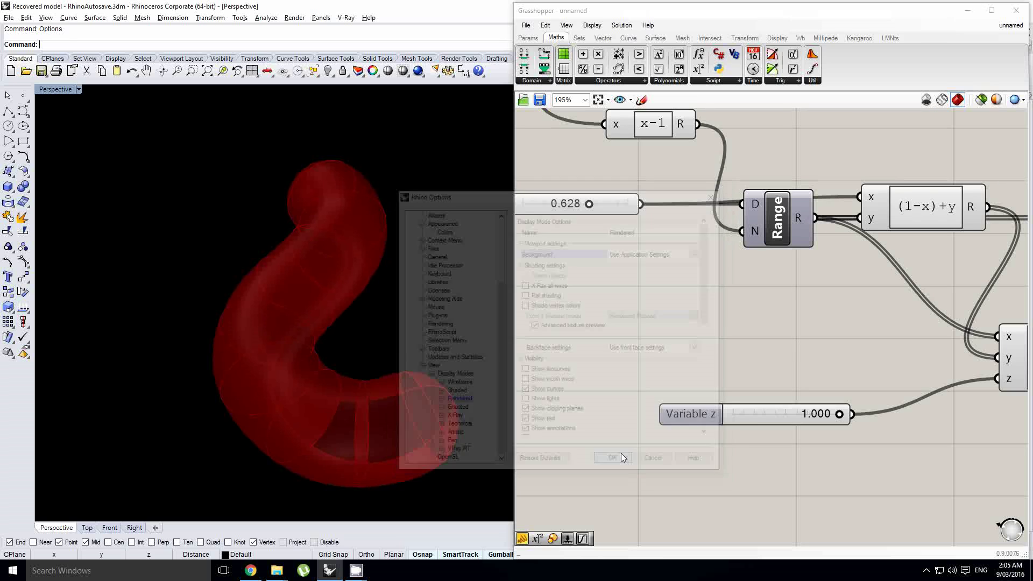
pyautogui.scroll(-3, 662, 317)
pyautogui.scroll(-4, 669, 322)
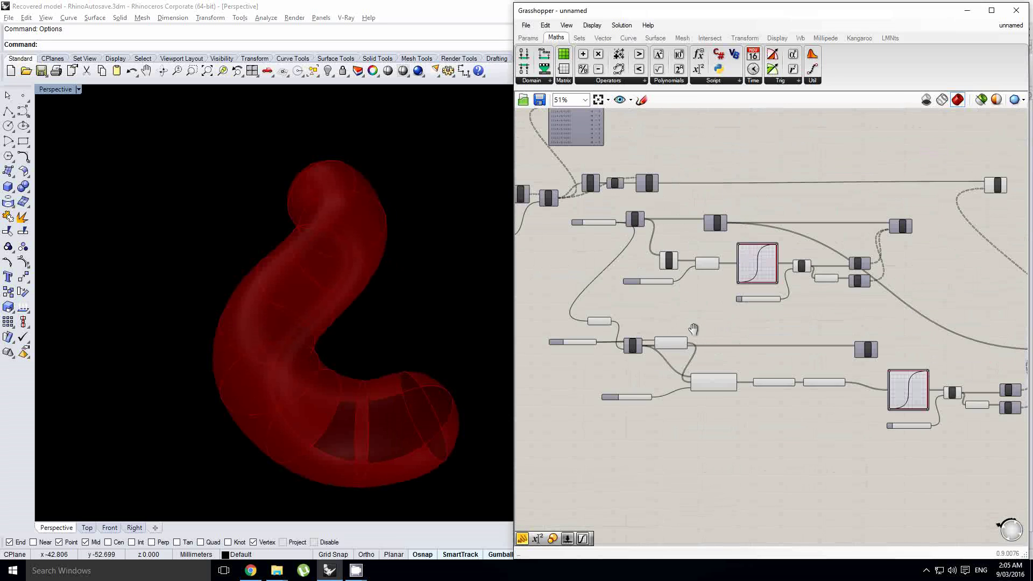
pyautogui.scroll(-2, 696, 330)
pyautogui.scroll(3, 733, 317)
pyautogui.moveTo(735, 320); pyautogui.dragTo(754, 309, button='right')
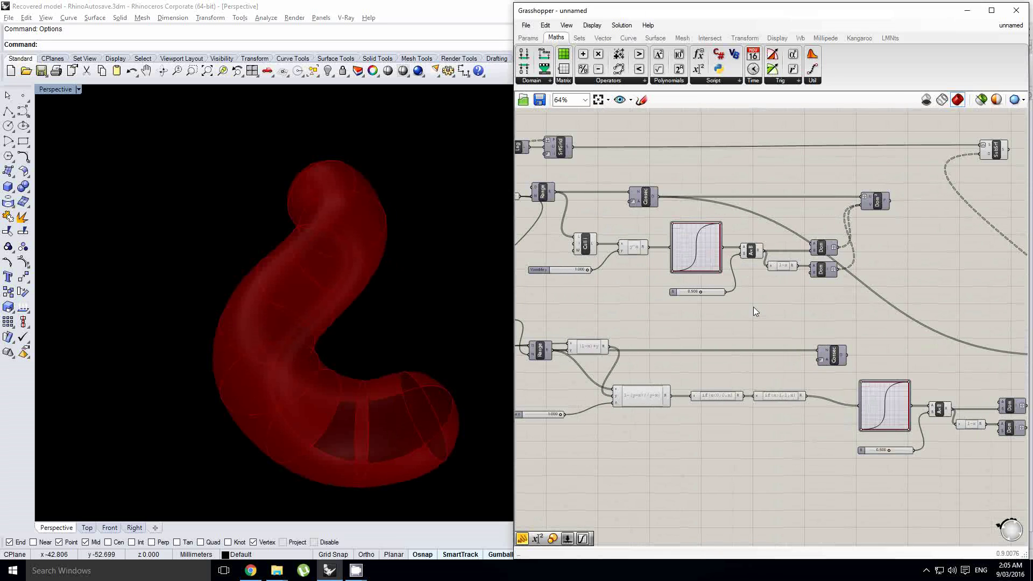
# Step: Look through the open windows, including the tunnel animation folder, for the one to switch to
pyautogui.hotkey('alt', 'Tab')
pyautogui.hotkey('alt', 'Tab')
pyautogui.hotkey('alt', 'Tab')
pyautogui.hotkey('alt', 'Tab')
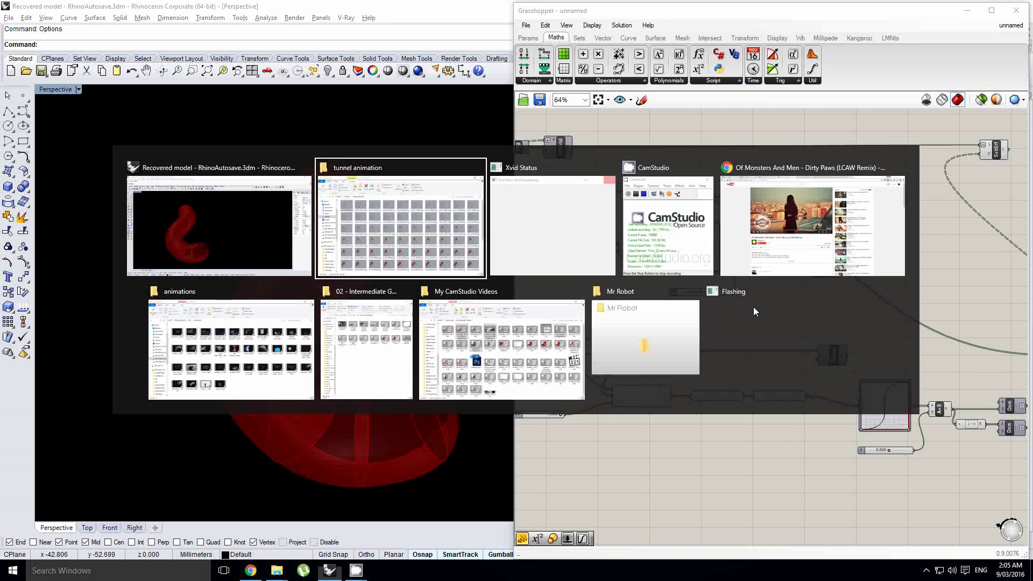